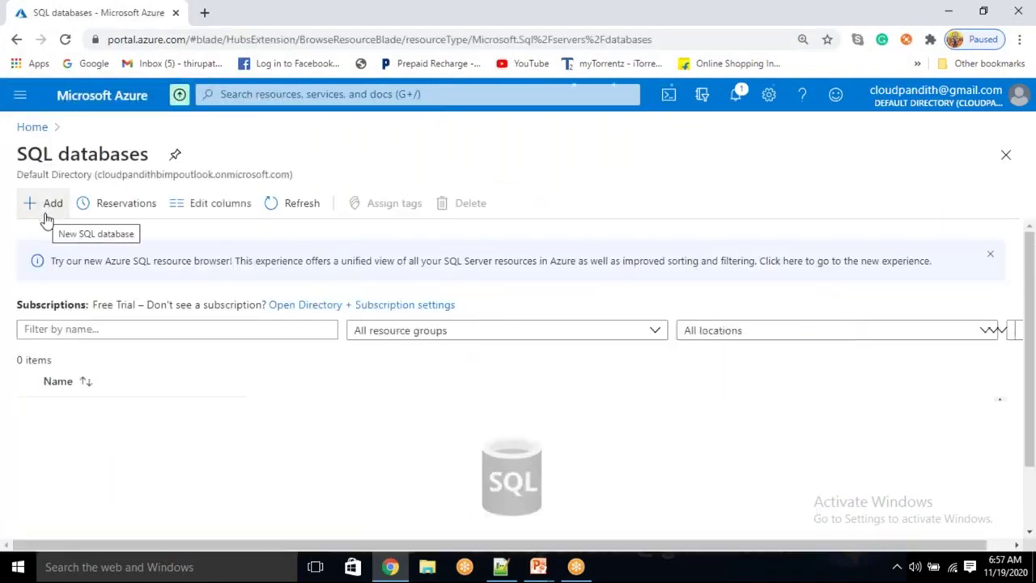
Start a new SQL database and create the resource group cloudpandith-BI-Master-Program1
left_click(46, 213)
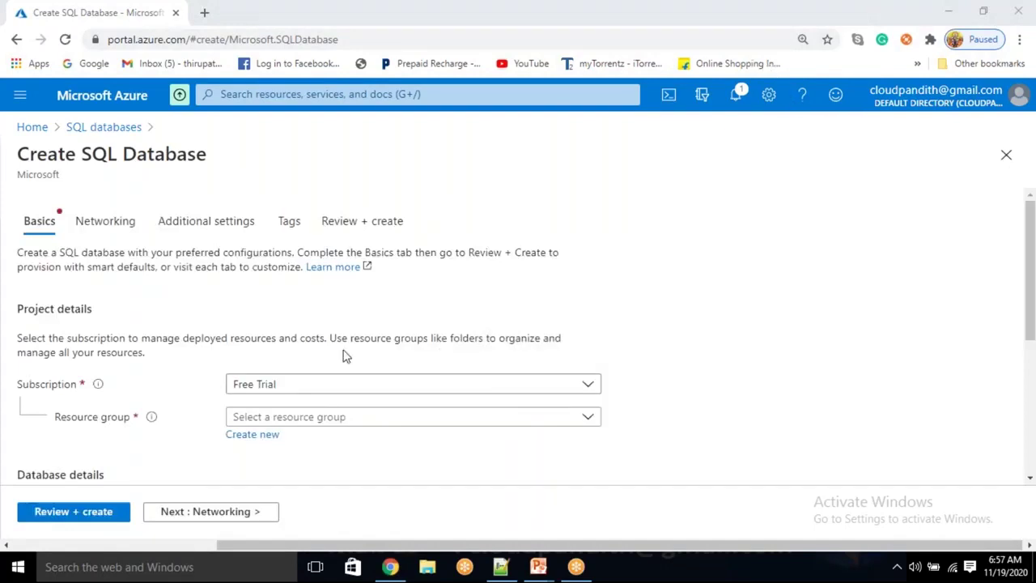
left_click(261, 435)
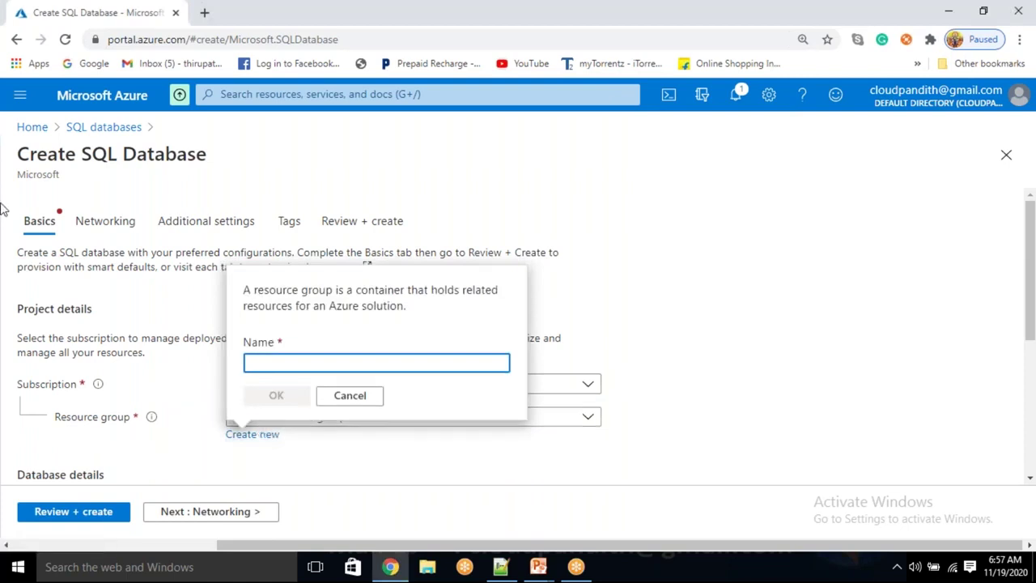
type("cloud")
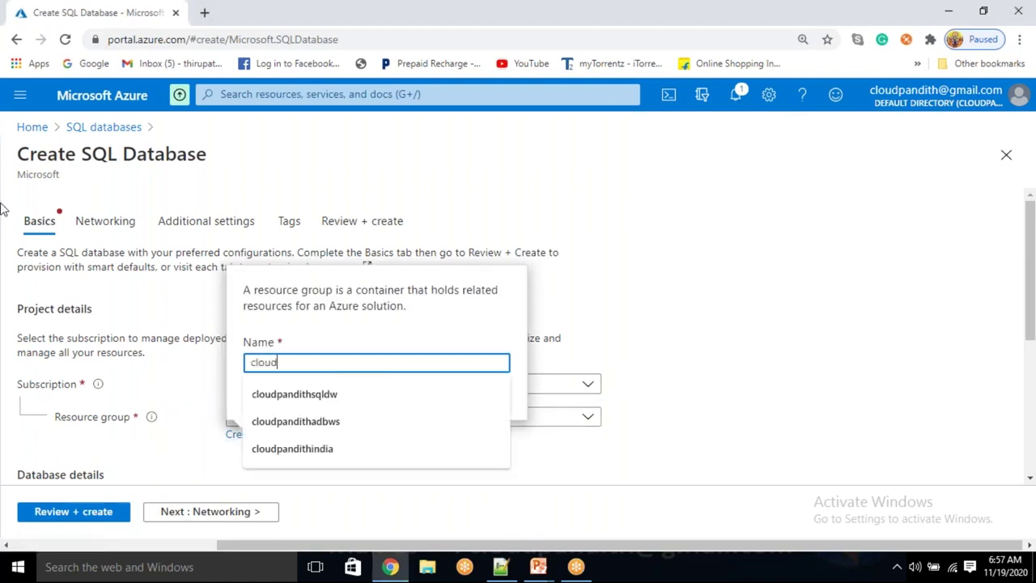
type("pandith-BI-Master-Program1")
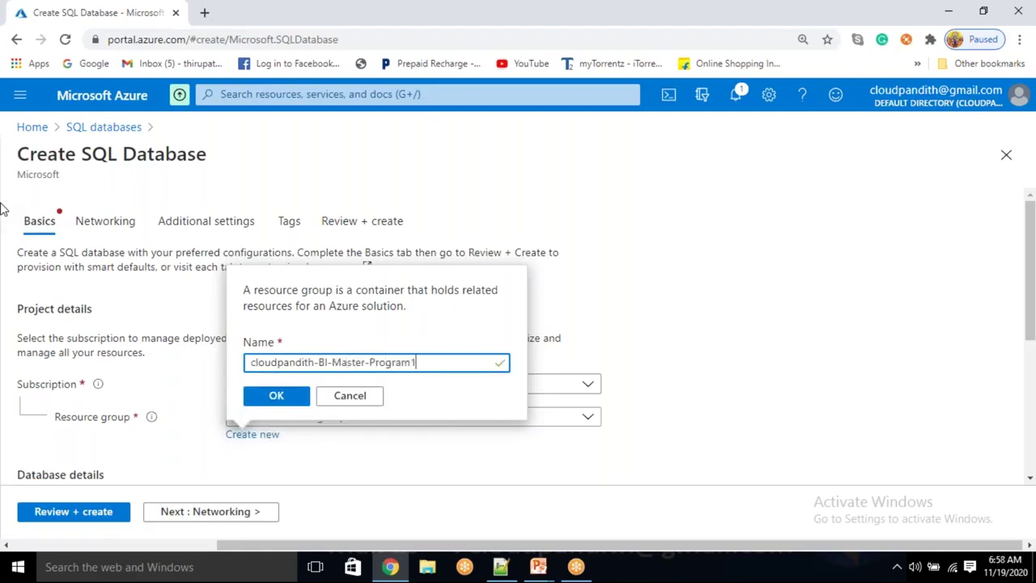
left_click(279, 396)
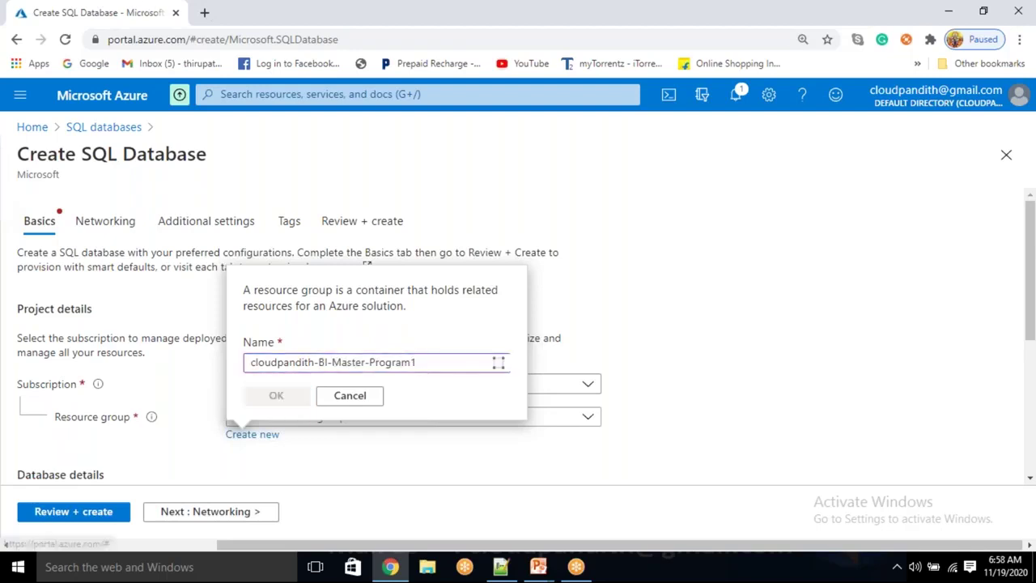
Enter cloudpandithsqldb as the database name
scroll(279, 396, "down", 3)
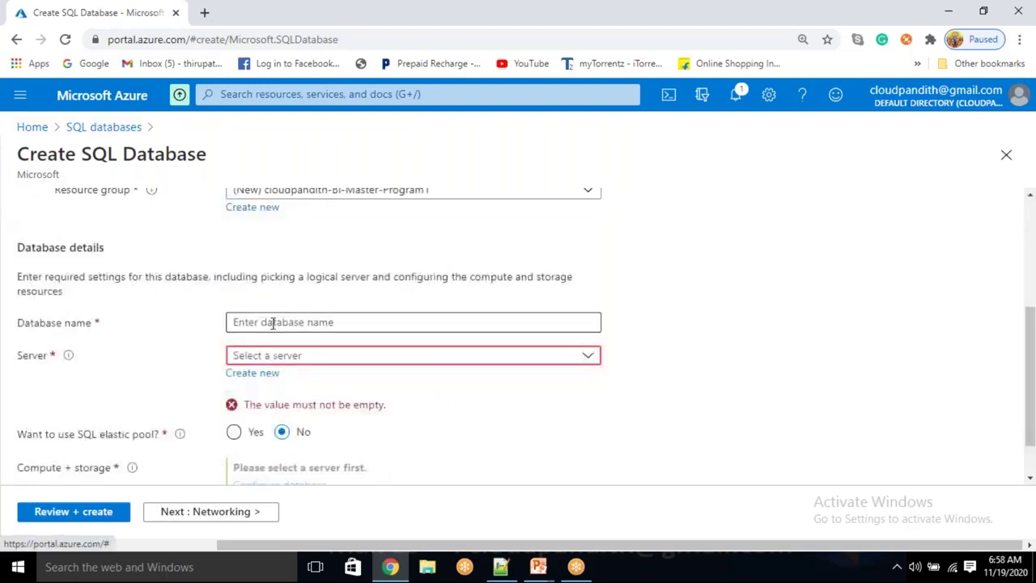
left_click(272, 322)
type("clou")
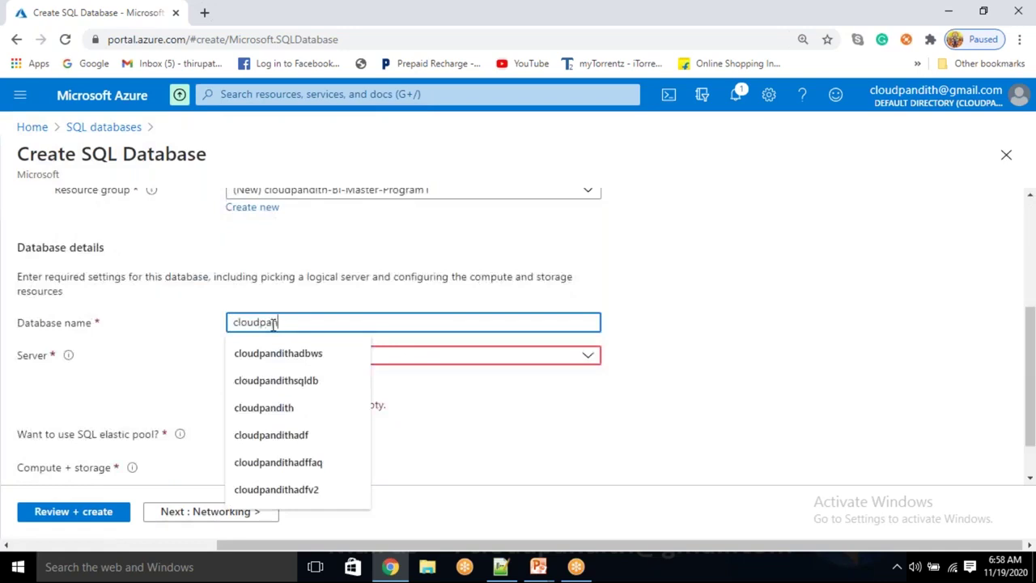
type("dpan")
key("BackSpace")
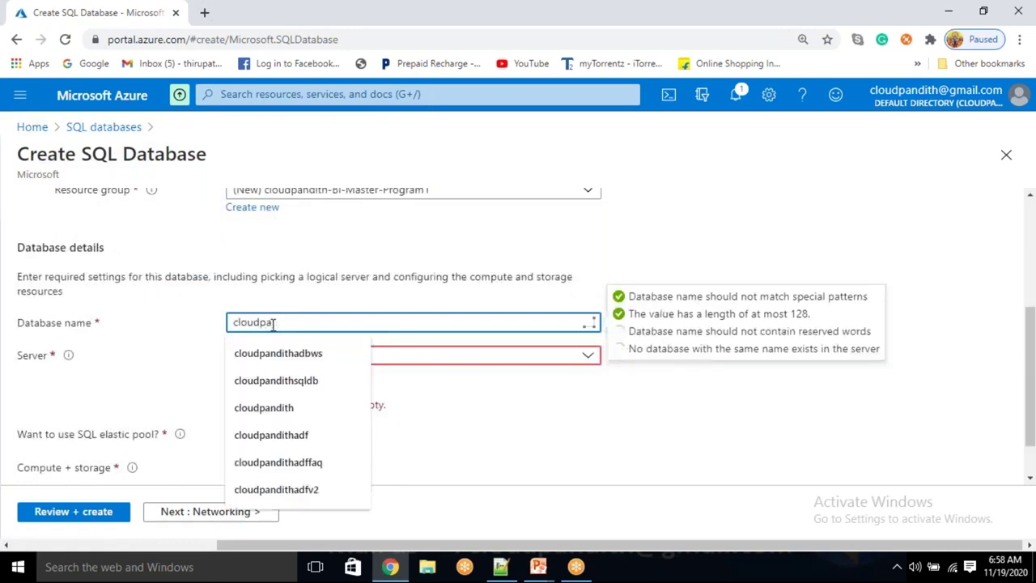
type("ndithsq")
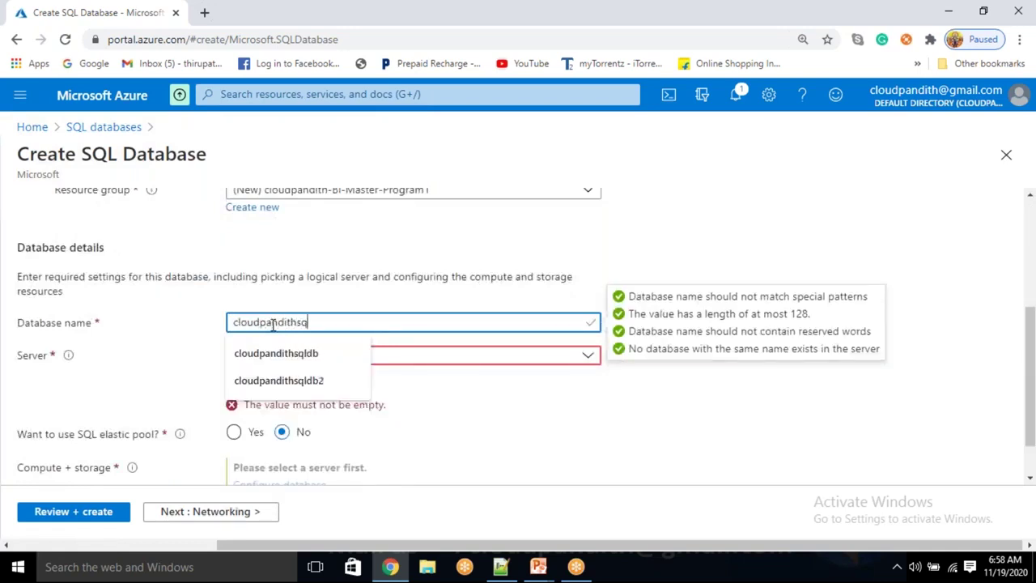
type("ldb")
left_click(631, 437)
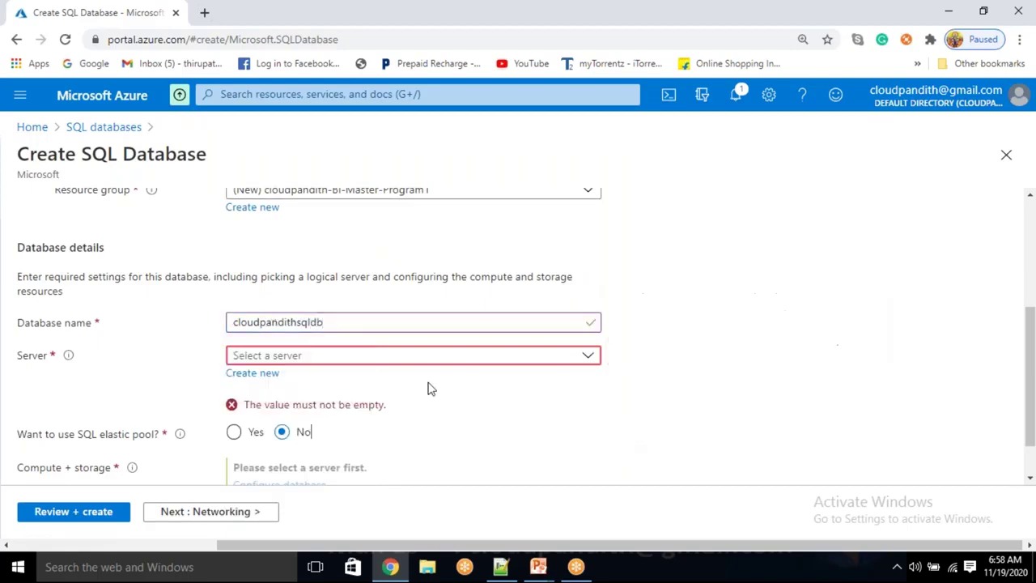
Create server cloudpandithsqlserver in East US with an admin login and confirmed password
left_click(247, 374)
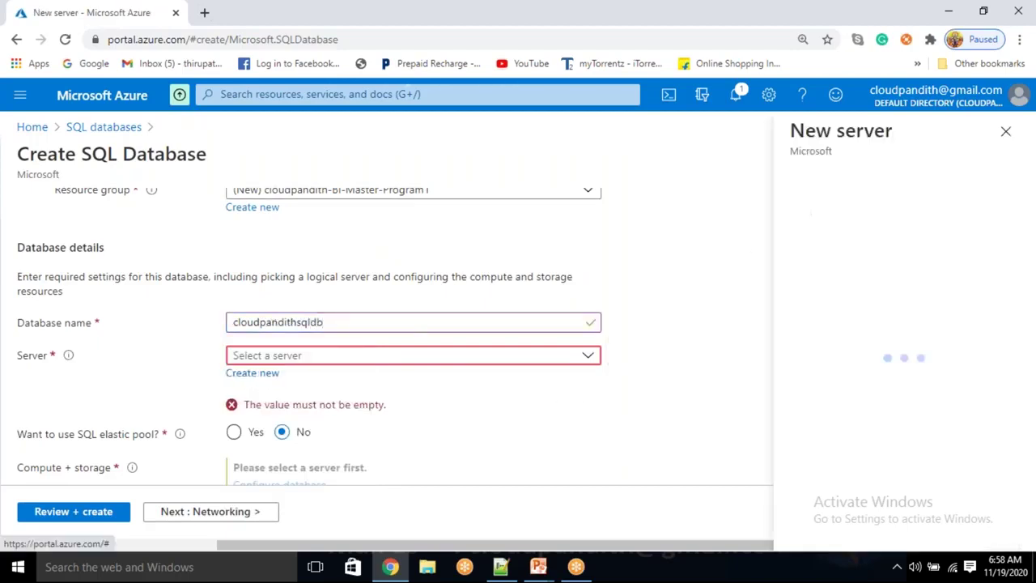
type("cloudp")
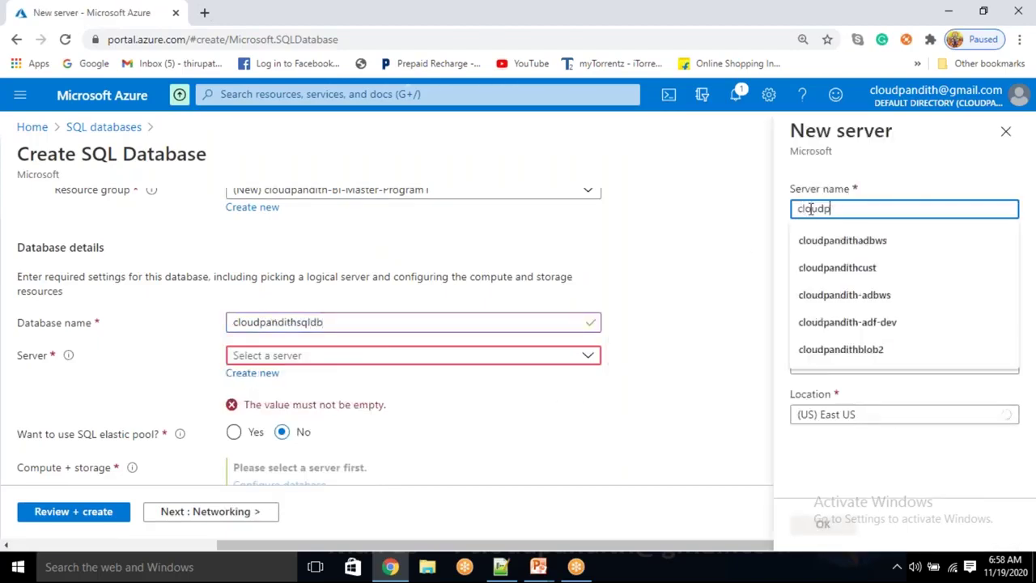
type("andithsqlserver")
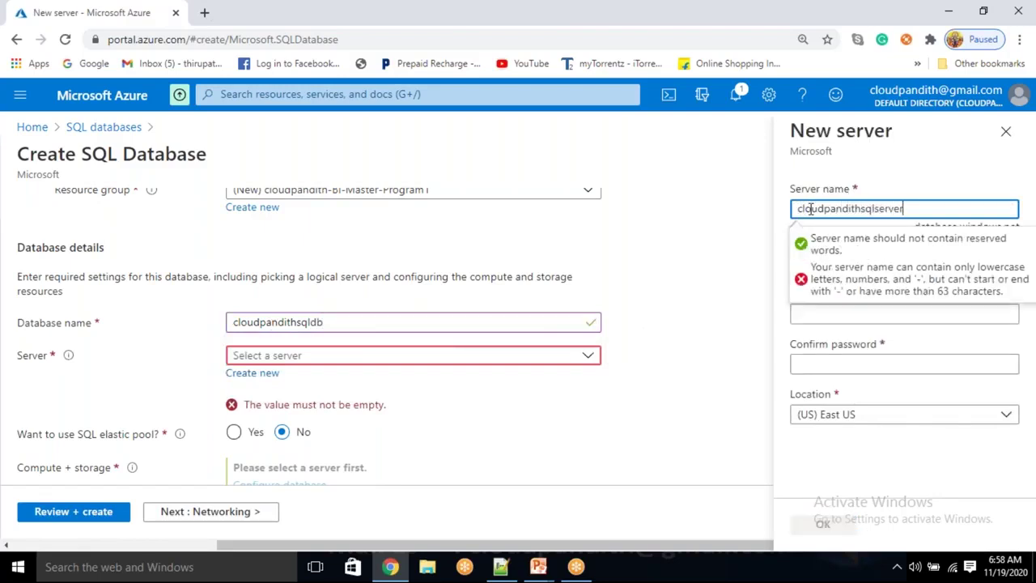
key("Tab")
type("mallaiah")
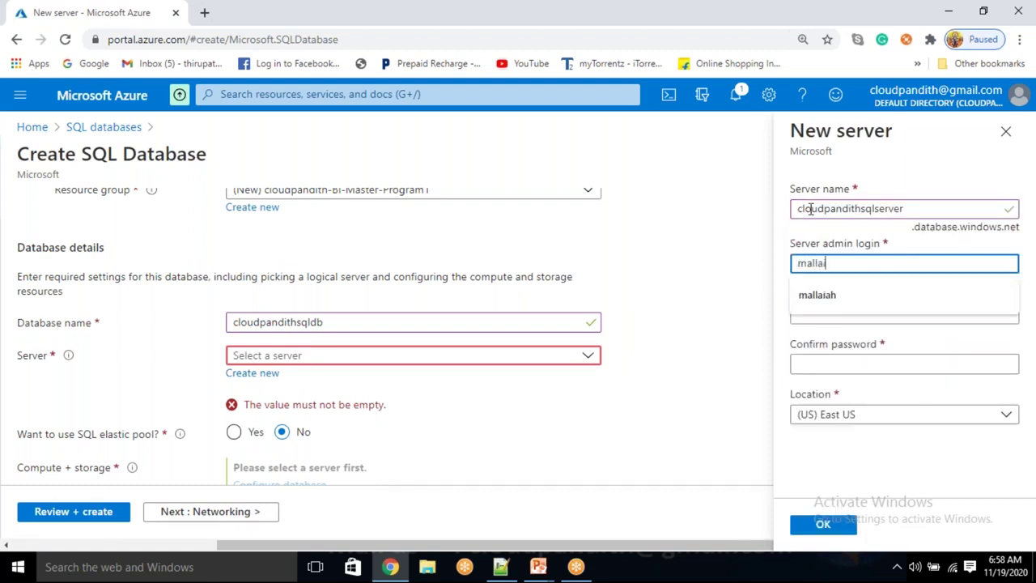
key("Tab")
type("***")
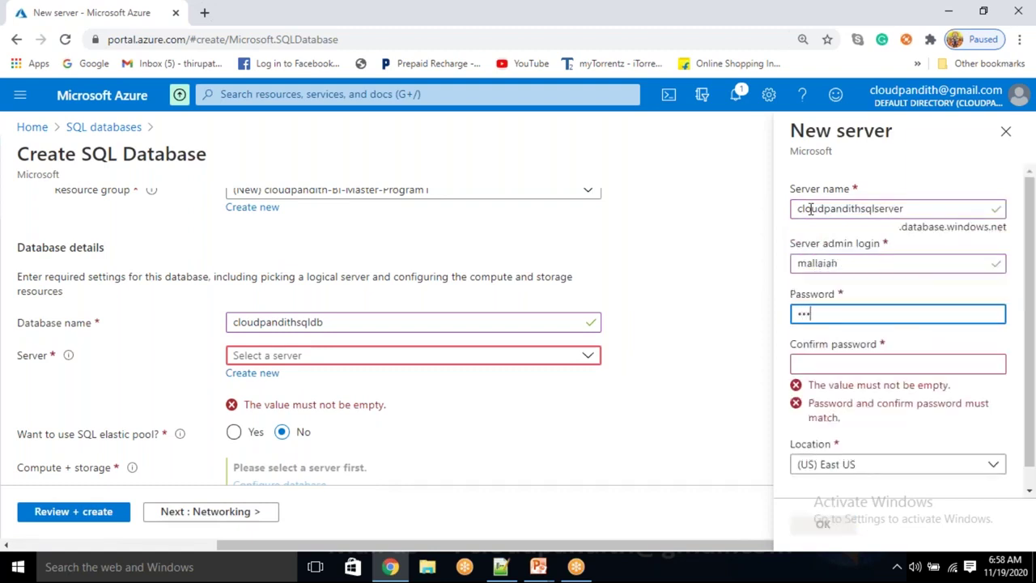
type("*********")
key("Tab")
type("****")
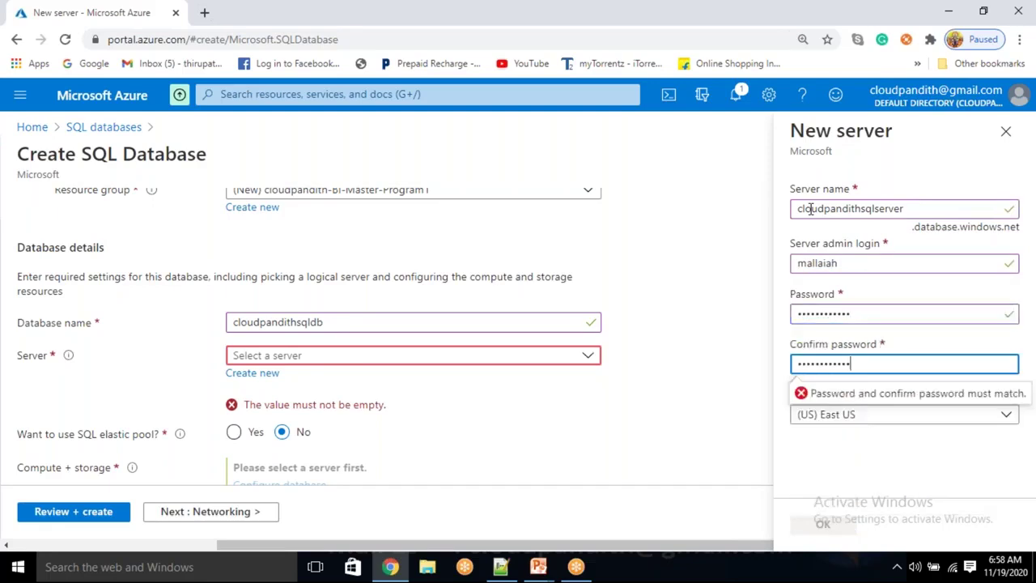
left_click(790, 443)
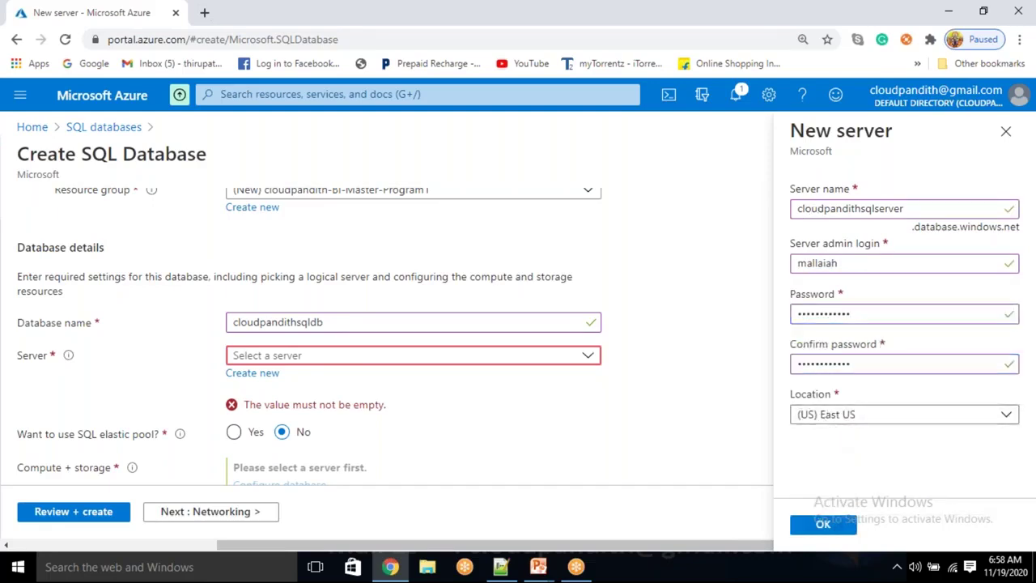
left_click(824, 526)
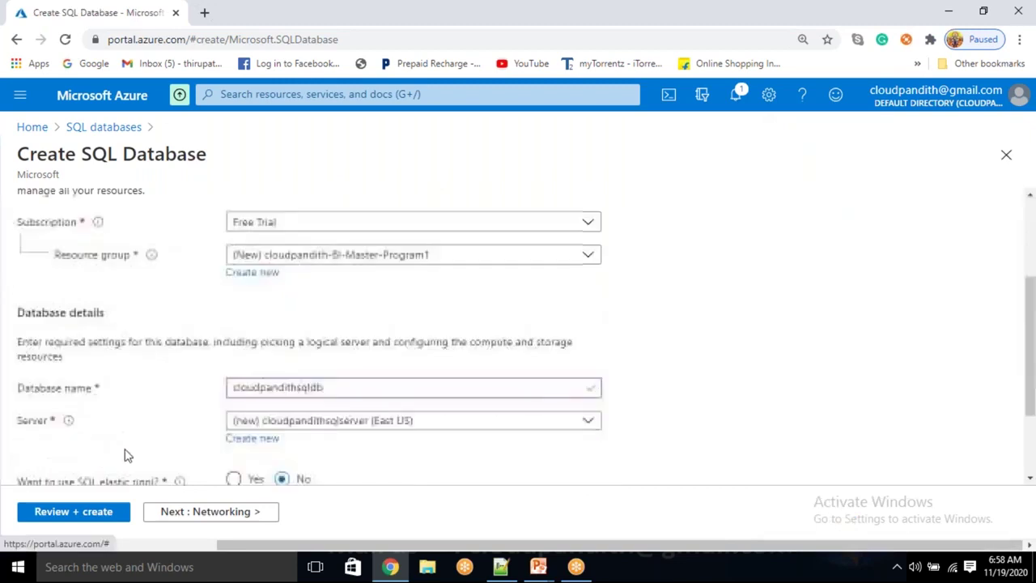
Review the cloudpandithsqldb database settings and submit it for deployment
left_click_drag(83, 363, 158, 366)
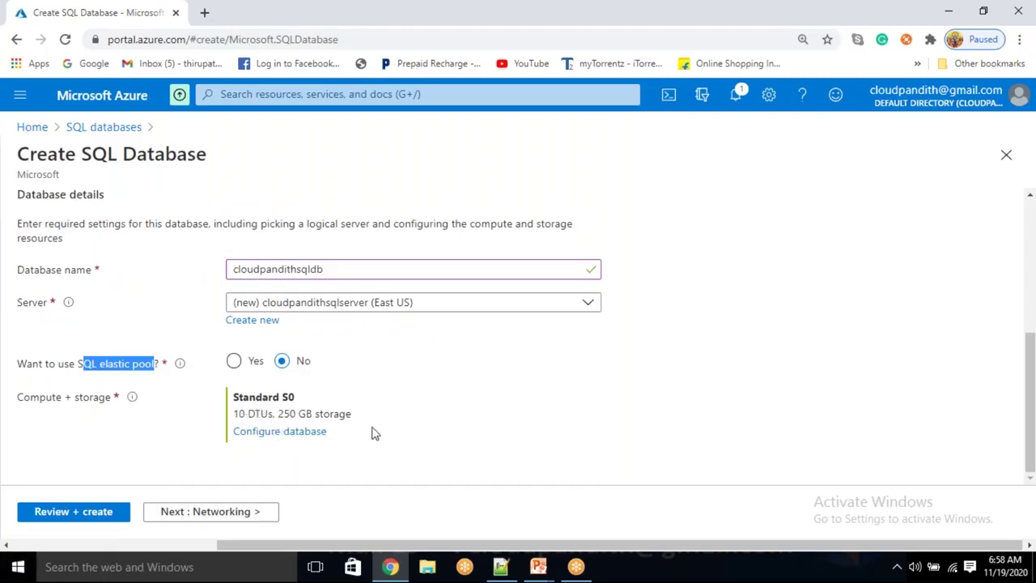
left_click(83, 517)
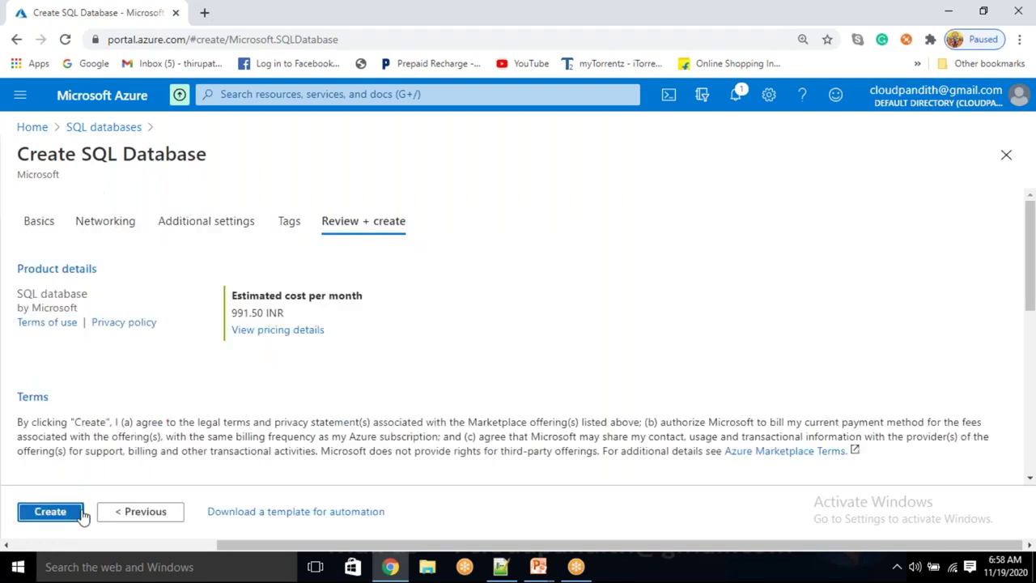
left_click(58, 513)
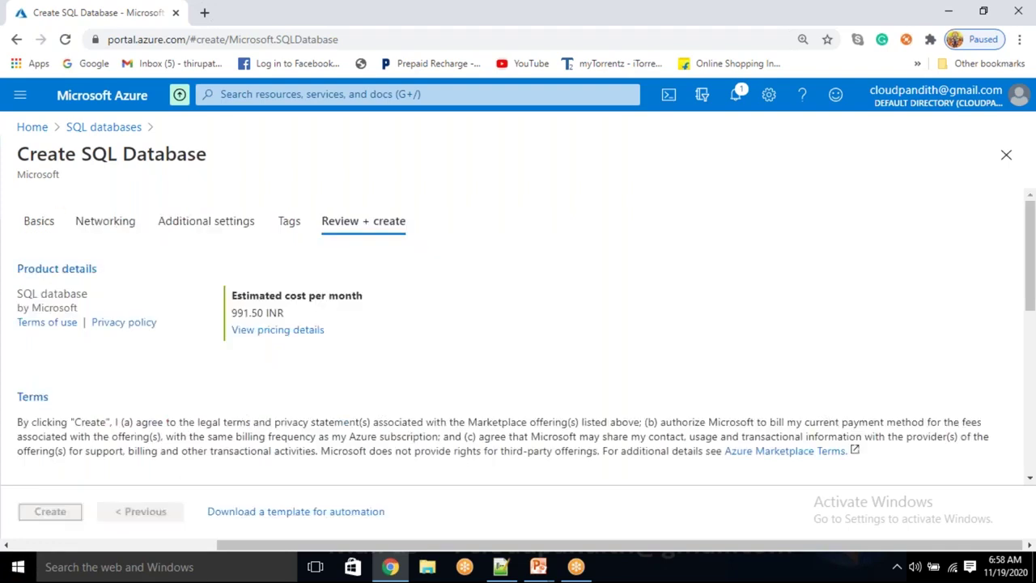
Load the Azure portal home page in a new browser tab
left_click(204, 12)
type("p")
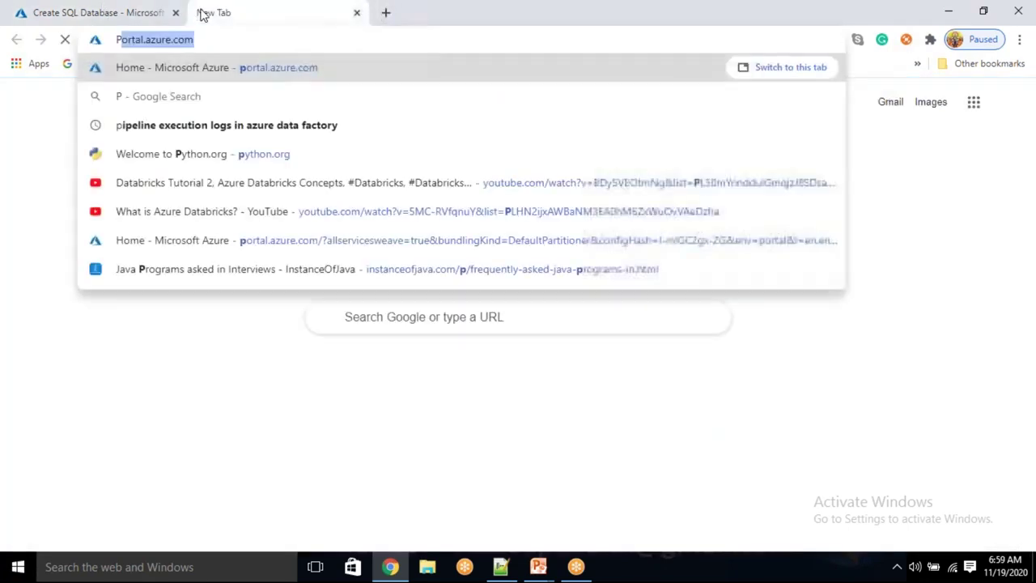
key("Return")
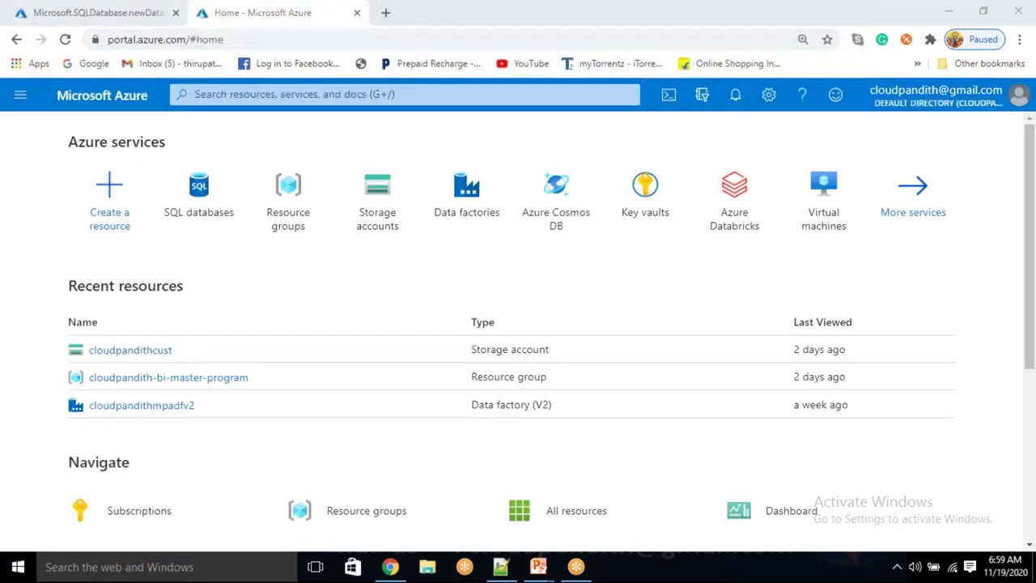
Start a new storage account in resource group cloudpandith-BI-Master-Program1
left_click(363, 220)
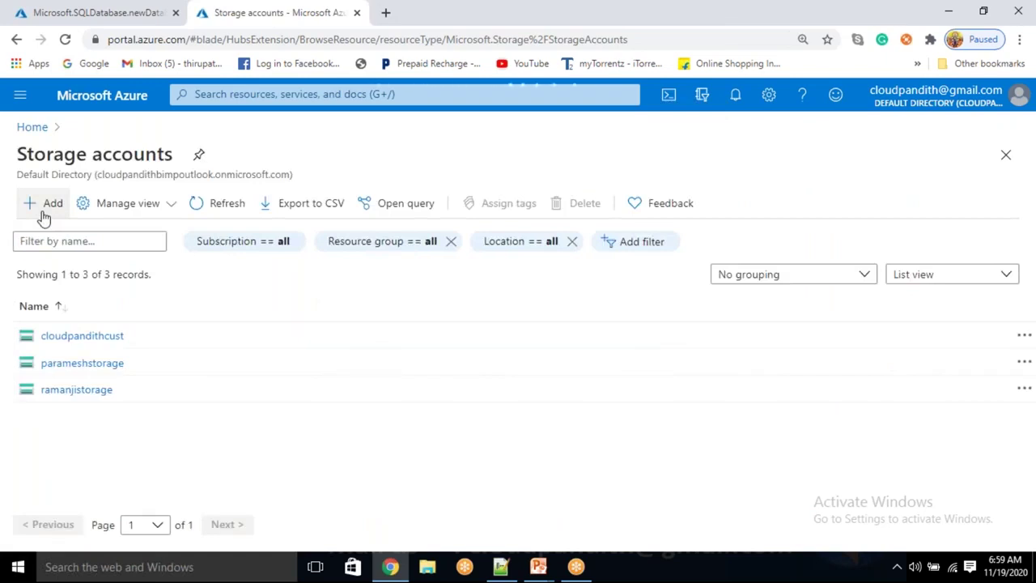
left_click(45, 204)
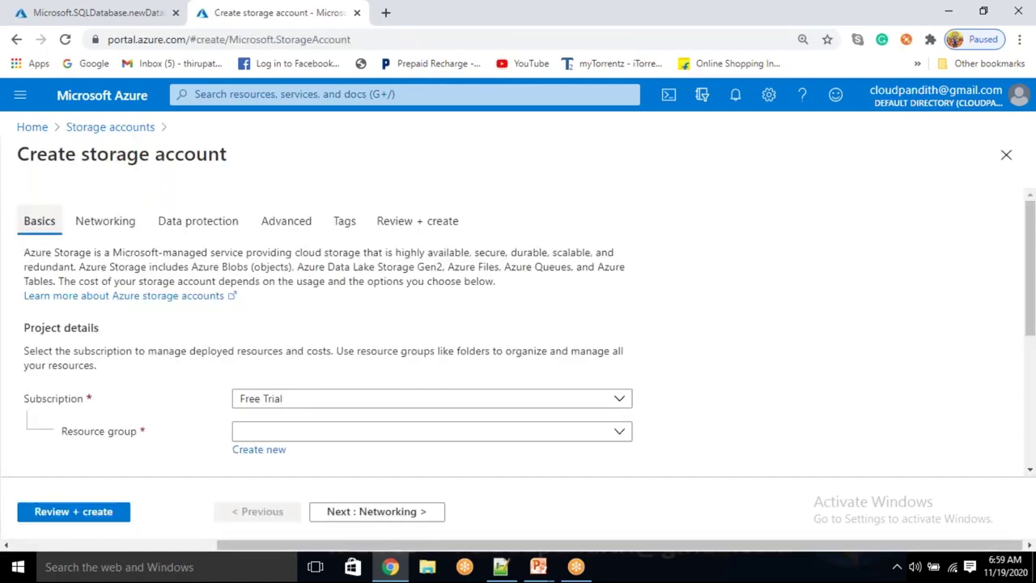
scroll(321, 294, "down", 3)
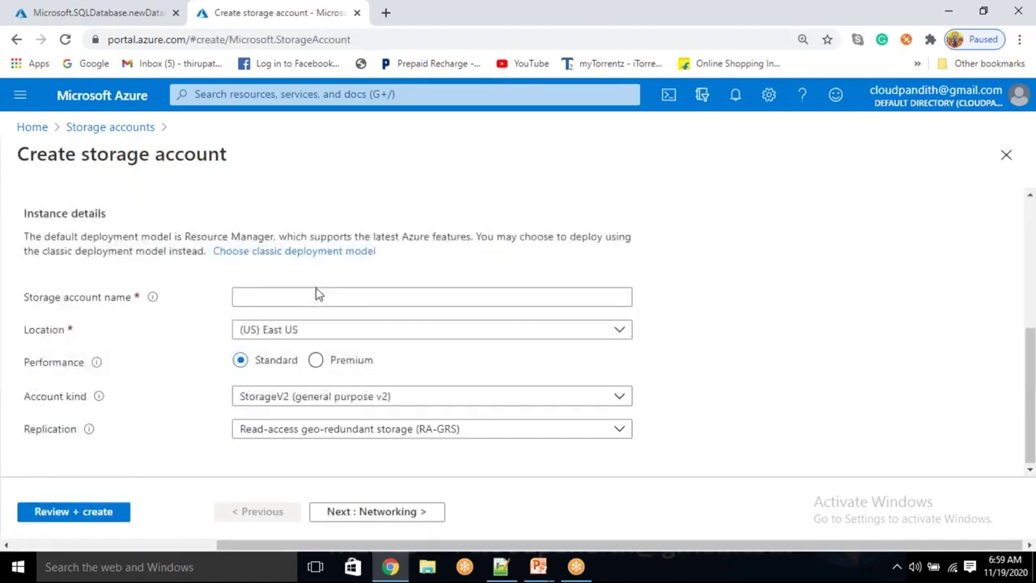
left_click(318, 296)
scroll(318, 296, "up", 3)
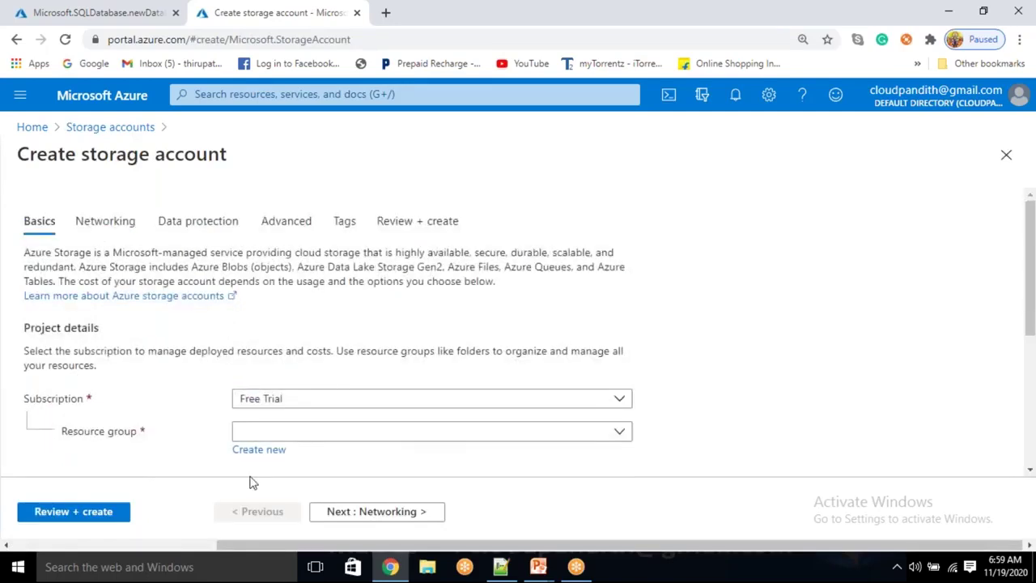
left_click(275, 434)
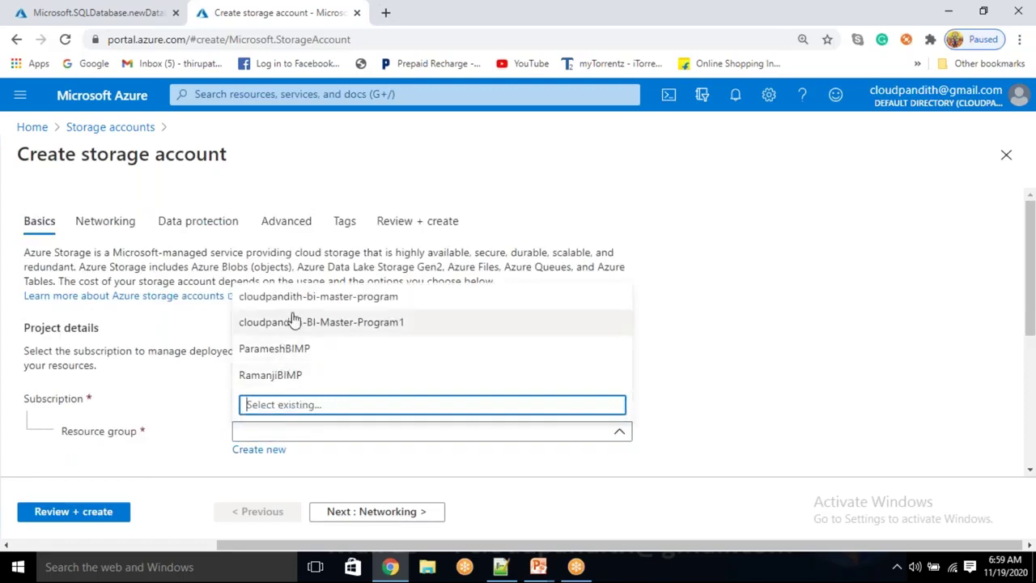
left_click(294, 322)
scroll(292, 319, "down", 3)
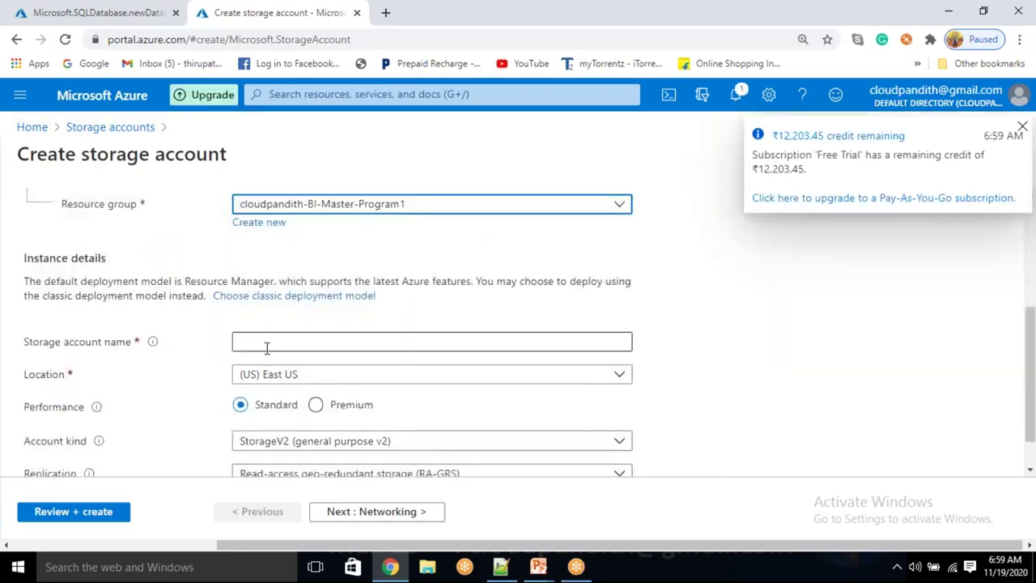
Name the storage account cloudpandithstorage
left_click(270, 343)
type("cLOUD")
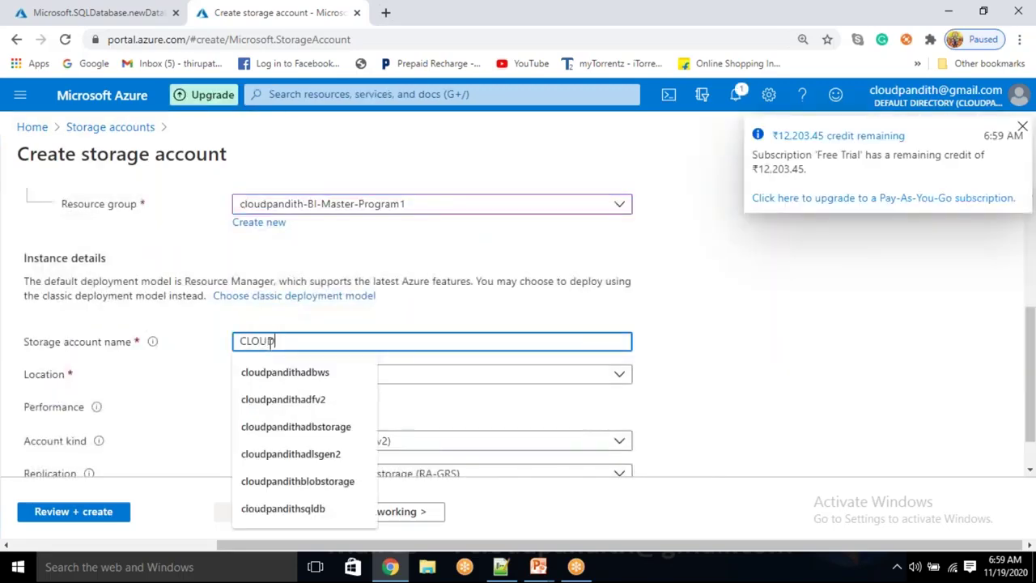
type("PA")
key("BackSpace")
key("BackSpace")
key("BackSpace")
key("BackSpace")
key("BackSpace")
key("BackSpace")
type("c")
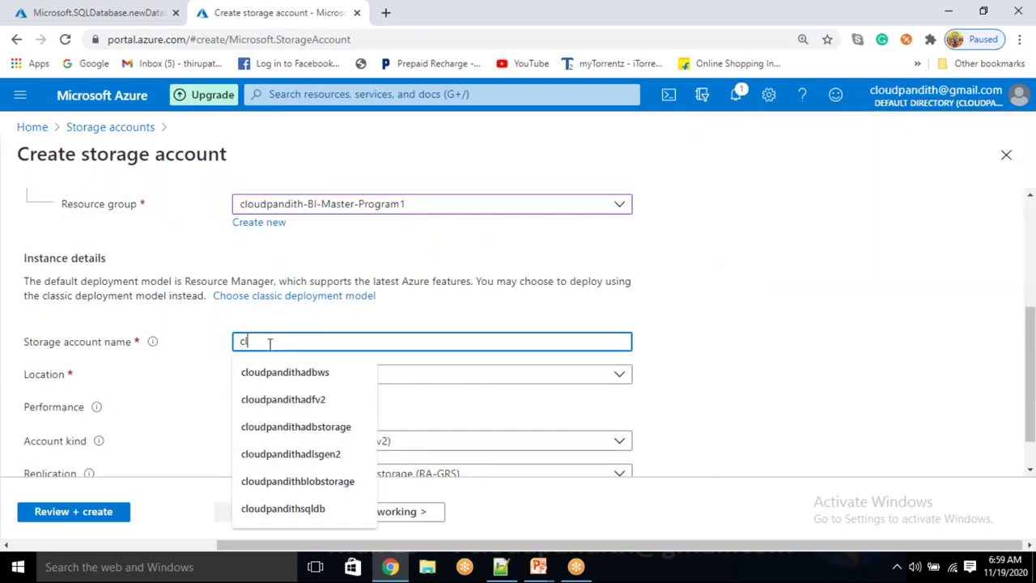
type("loudpandithstorage")
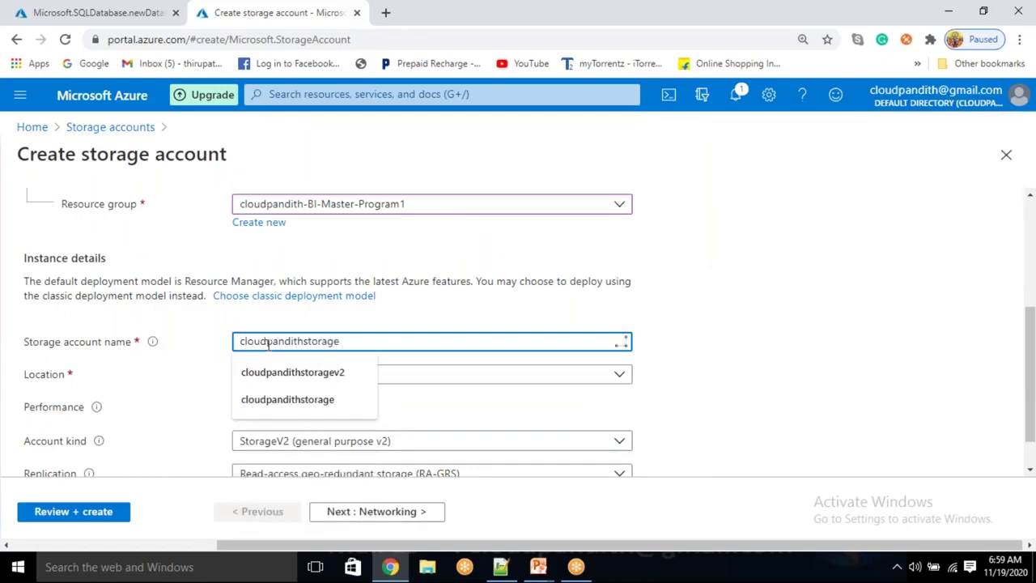
left_click(458, 319)
scroll(458, 320, "down", 1)
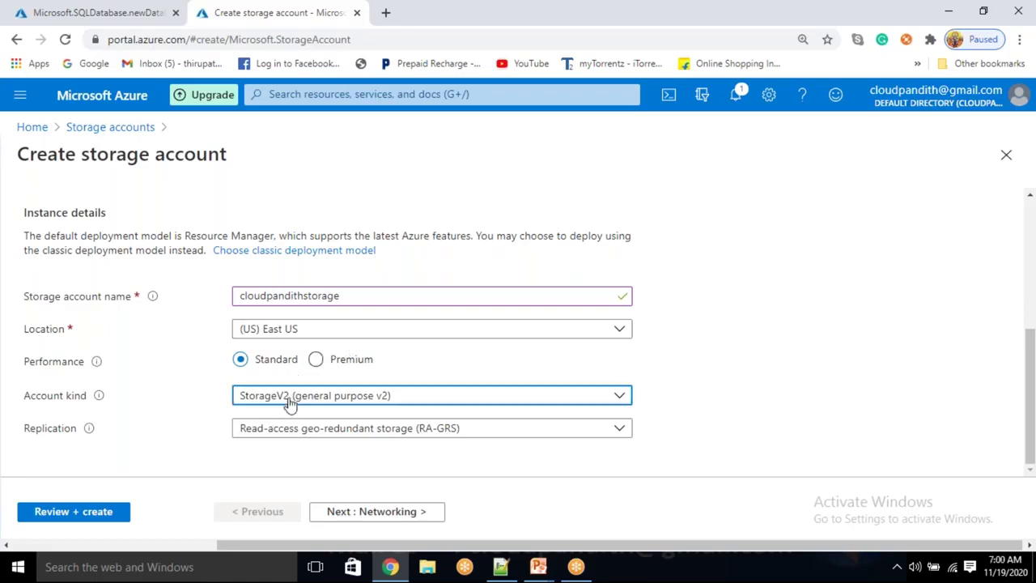
Keep StorageV2 with RA-GRS replication, submit the storage account, and open a blank tab
left_click(290, 396)
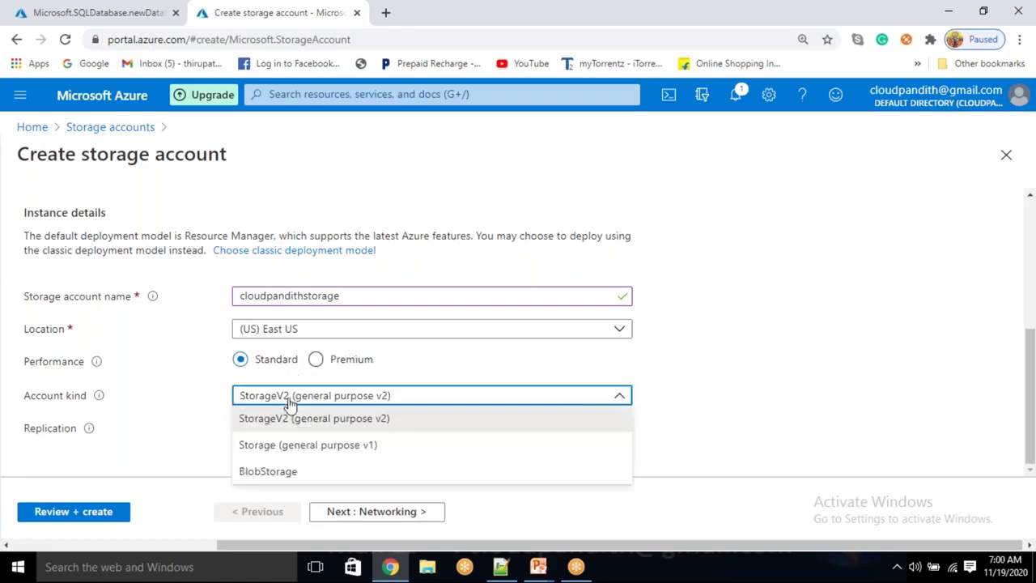
left_click(194, 466)
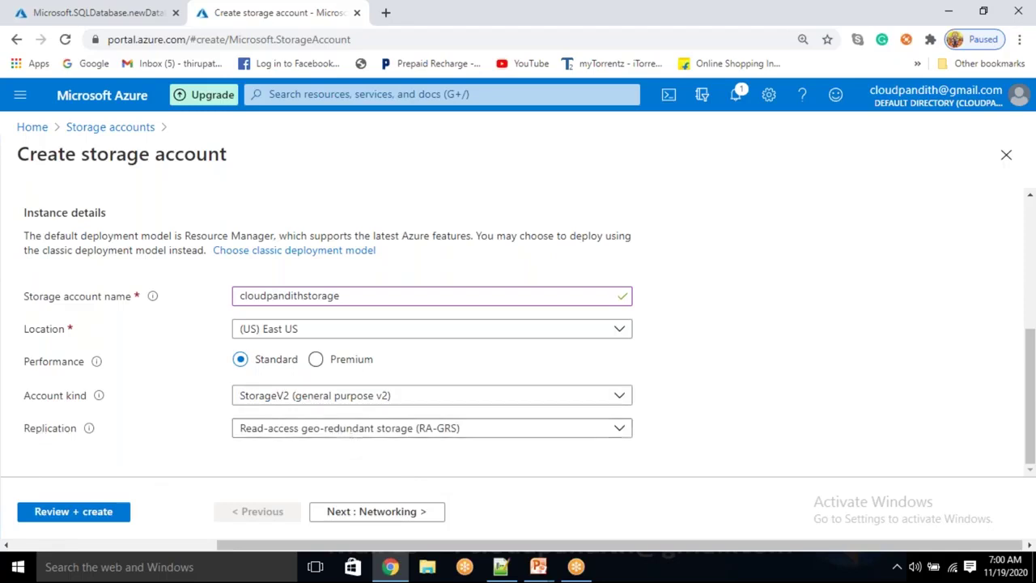
left_click(291, 431)
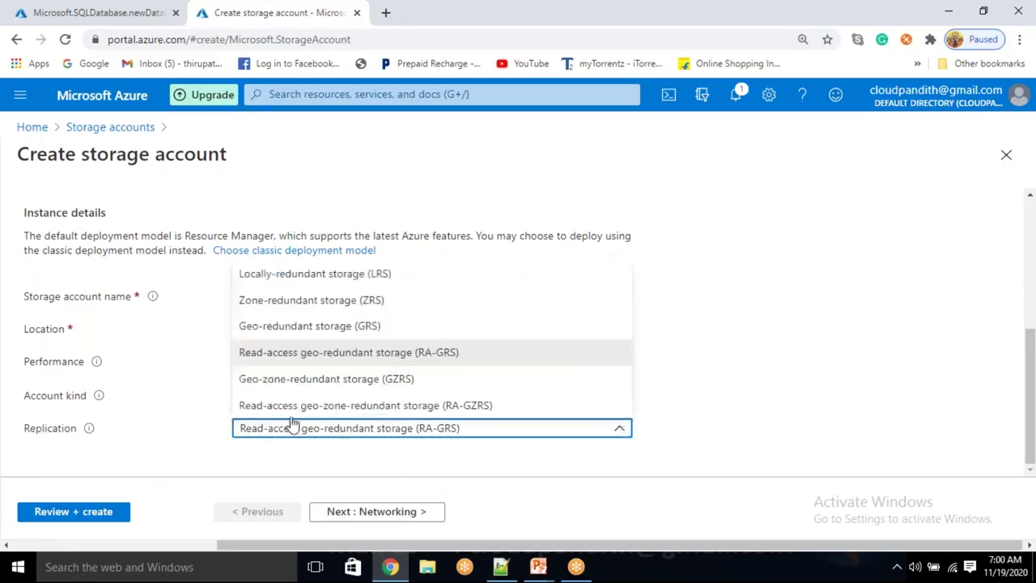
left_click(224, 453)
left_click(89, 511)
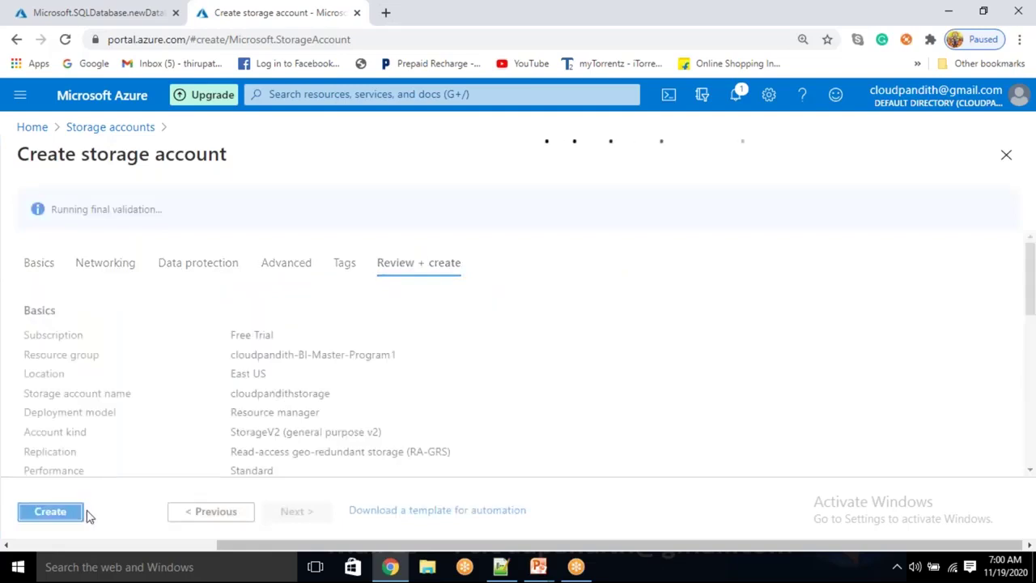
left_click(70, 515)
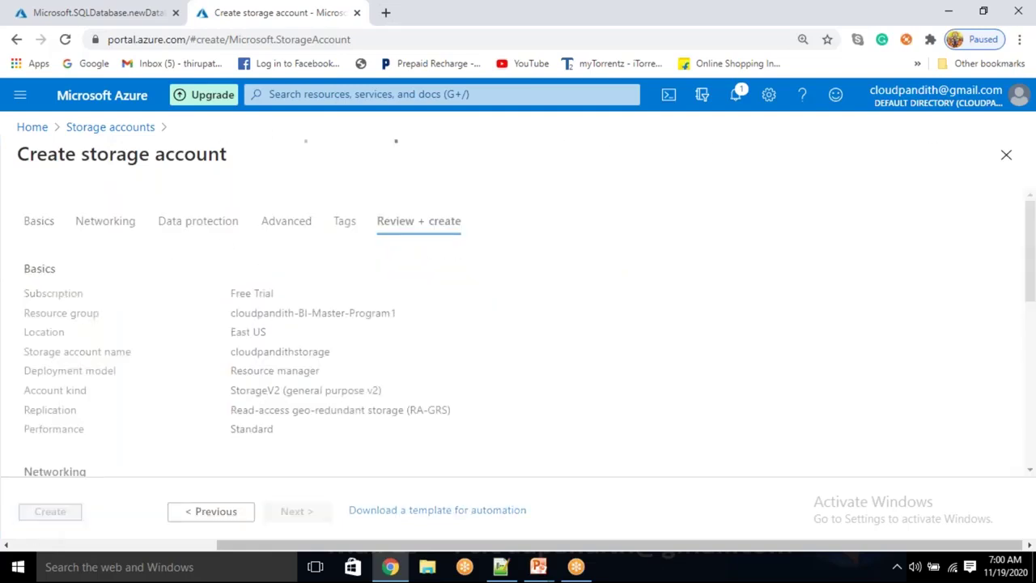
left_click(386, 13)
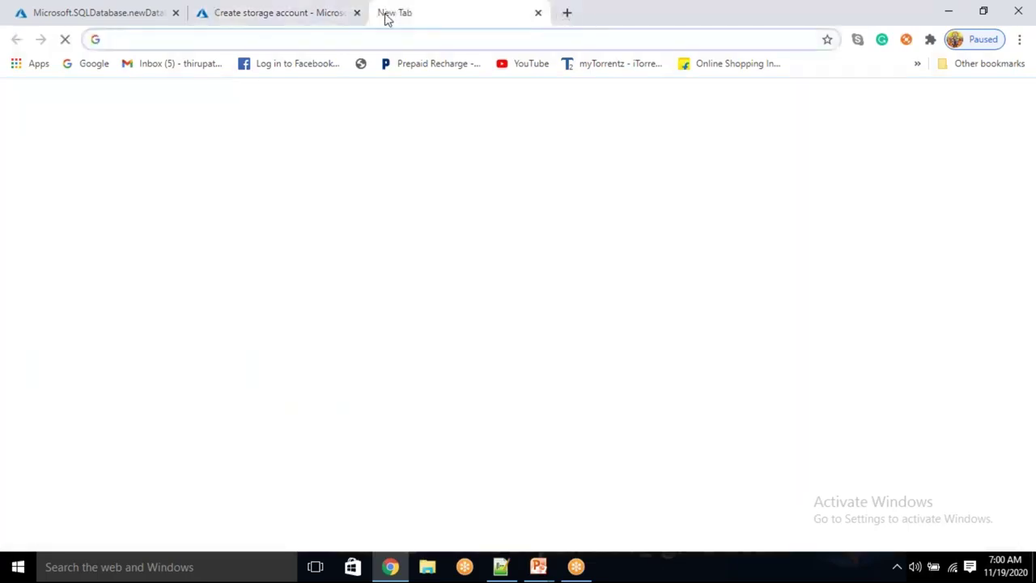
Start a new data factory in the cloudpandith-BI-Master-Program1 resource group
type("port")
key("Return")
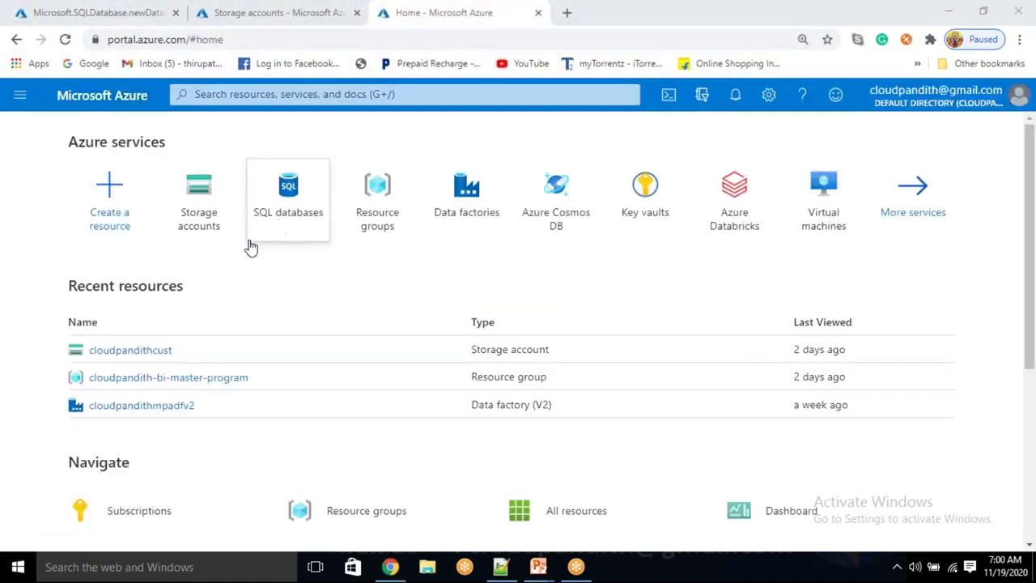
left_click(462, 212)
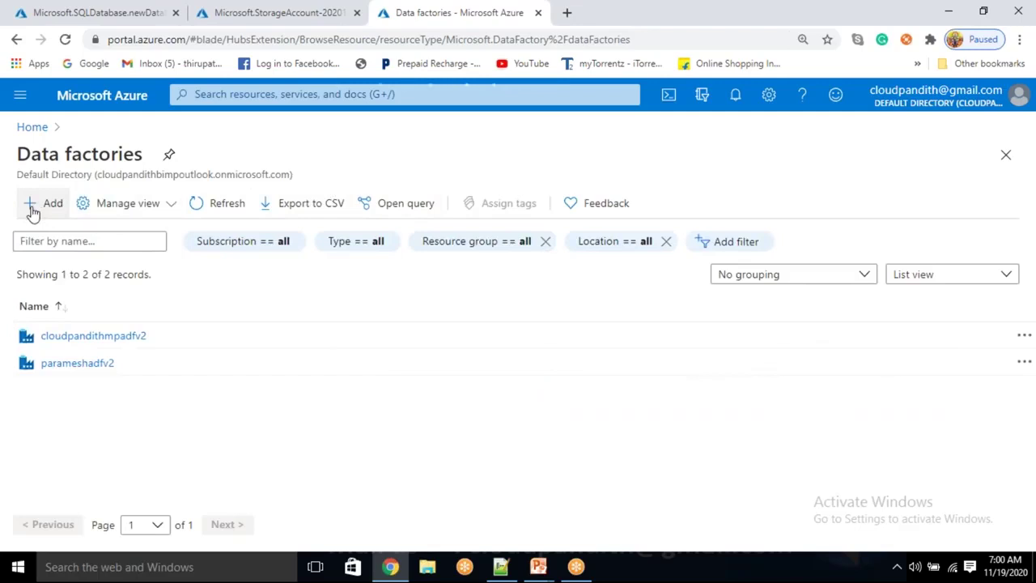
left_click(32, 209)
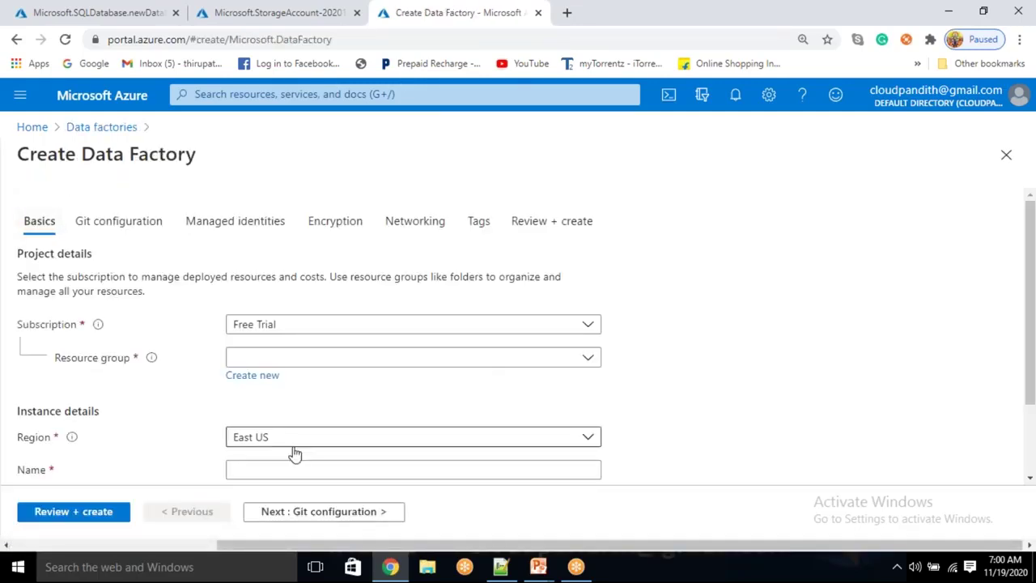
left_click(303, 358)
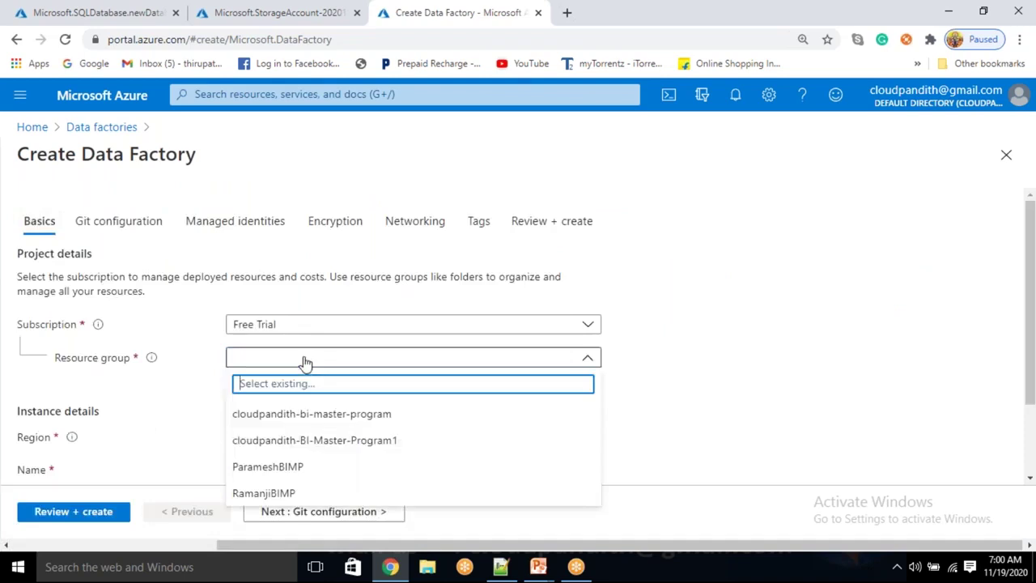
left_click(302, 442)
scroll(302, 444, "down", 1)
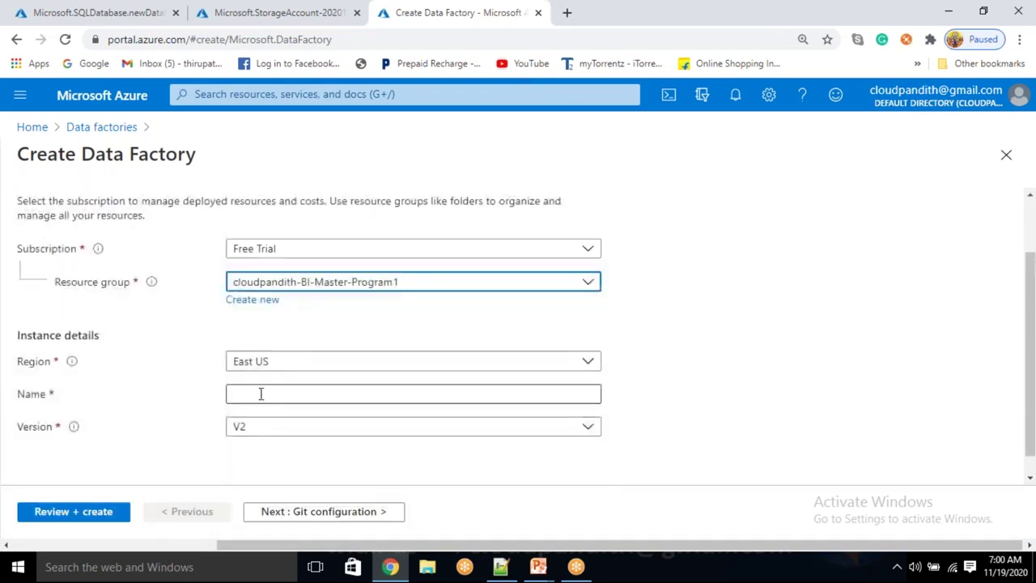
Name it cloudpandithBIadfv2, choose Configure Git later, and submit it for creation
left_click(257, 395)
type("cl")
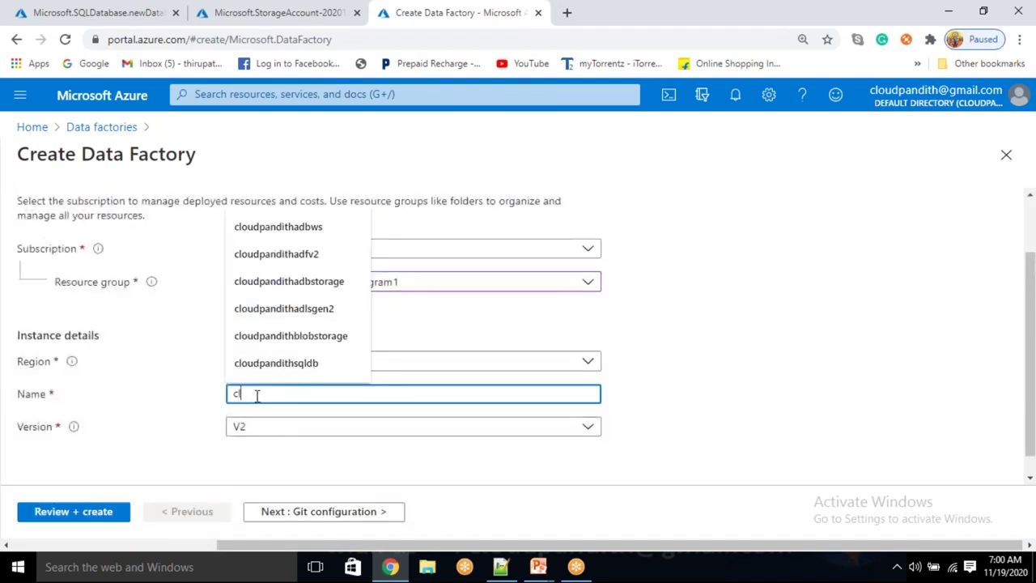
type("oudpandith")
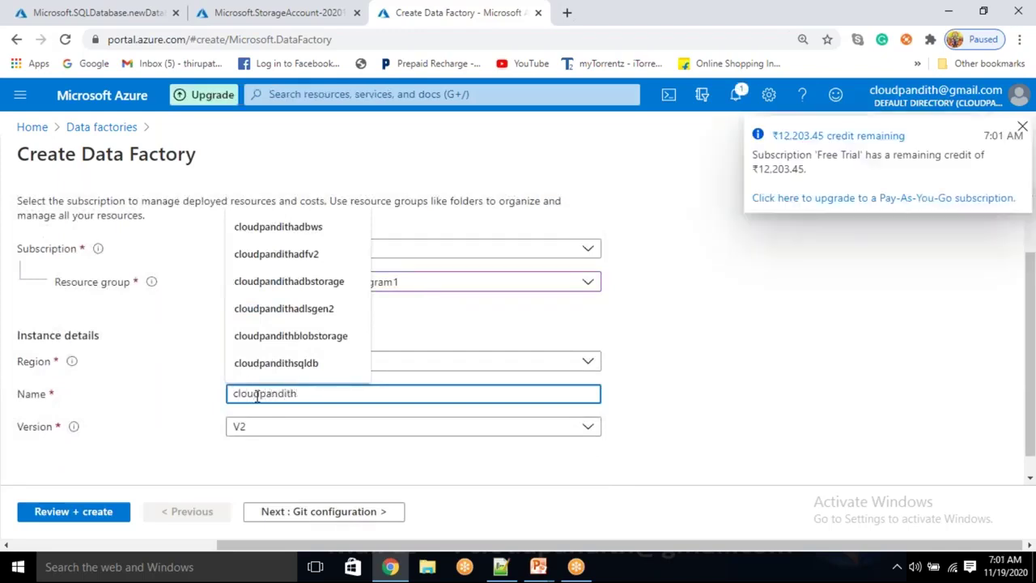
type("BIadf")
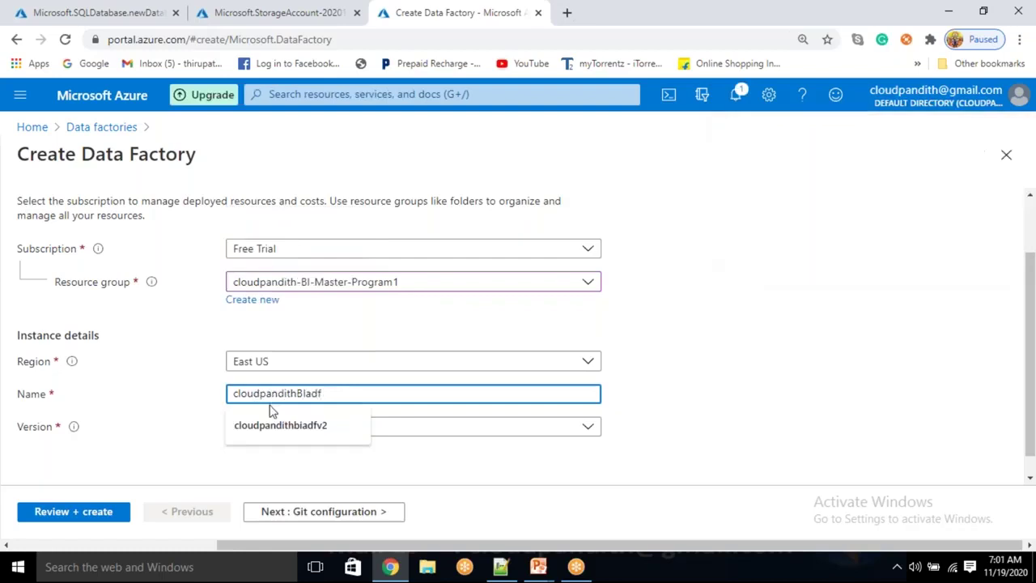
type("v2")
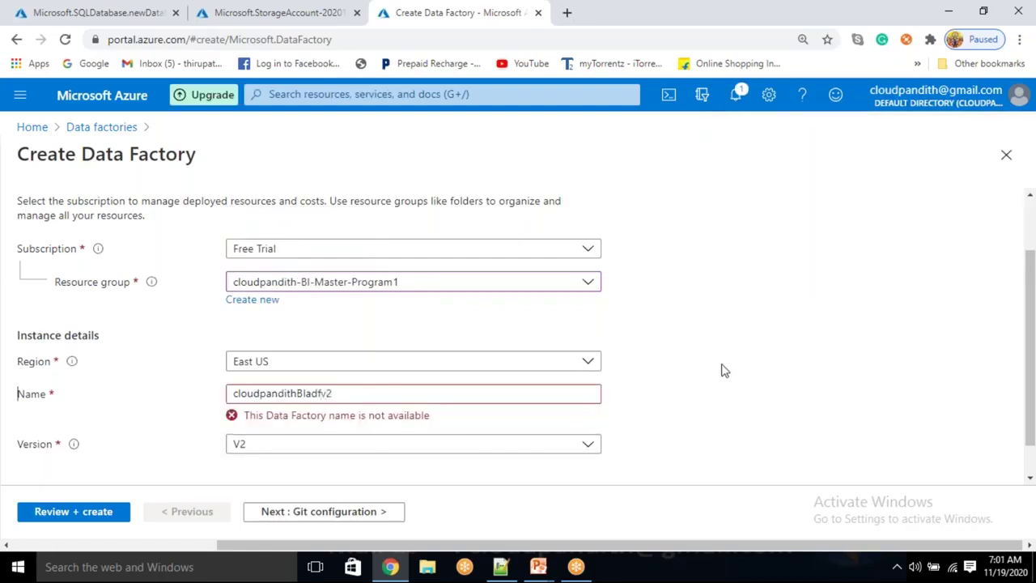
double_click(710, 372)
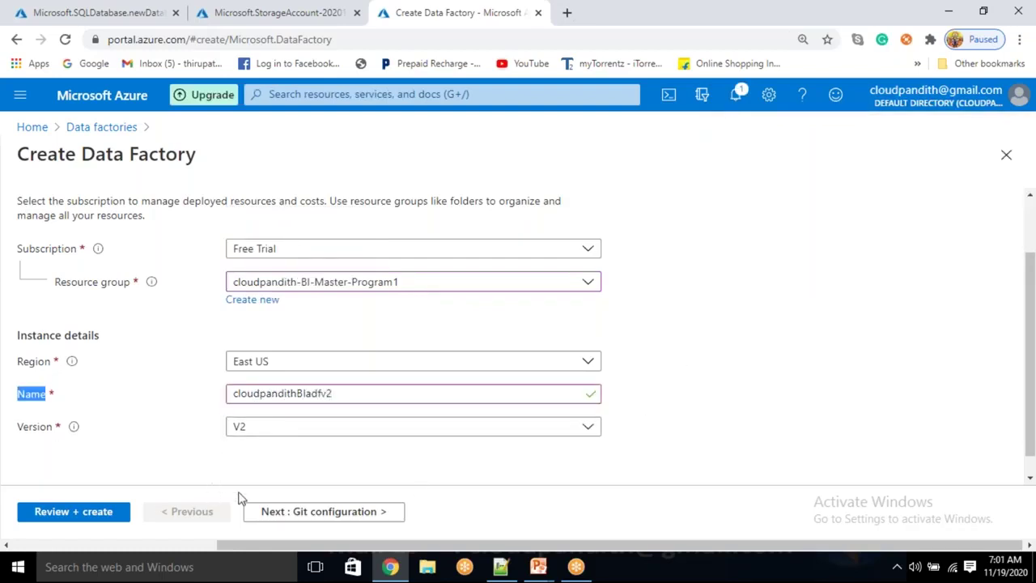
left_click(271, 515)
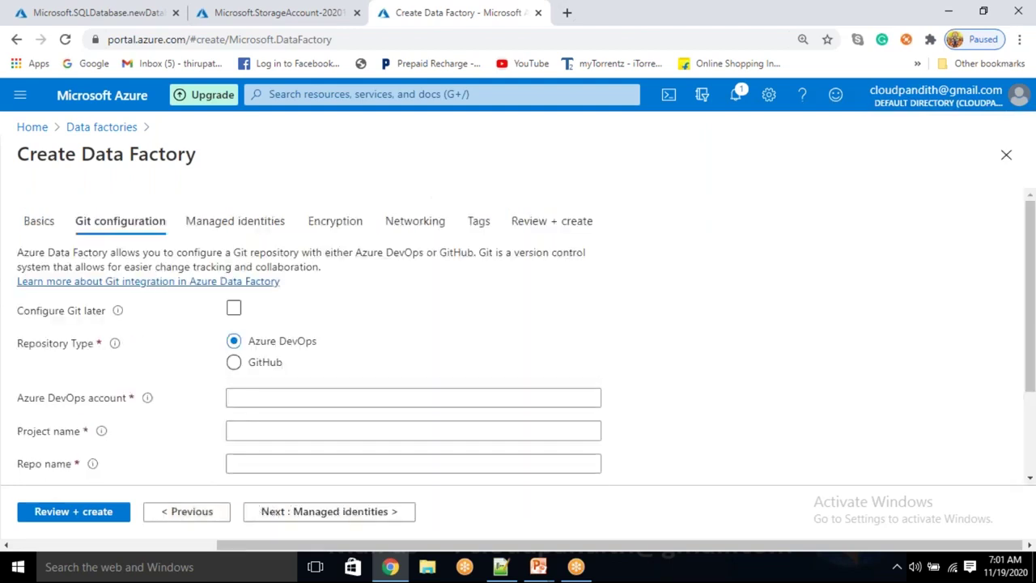
left_click(232, 309)
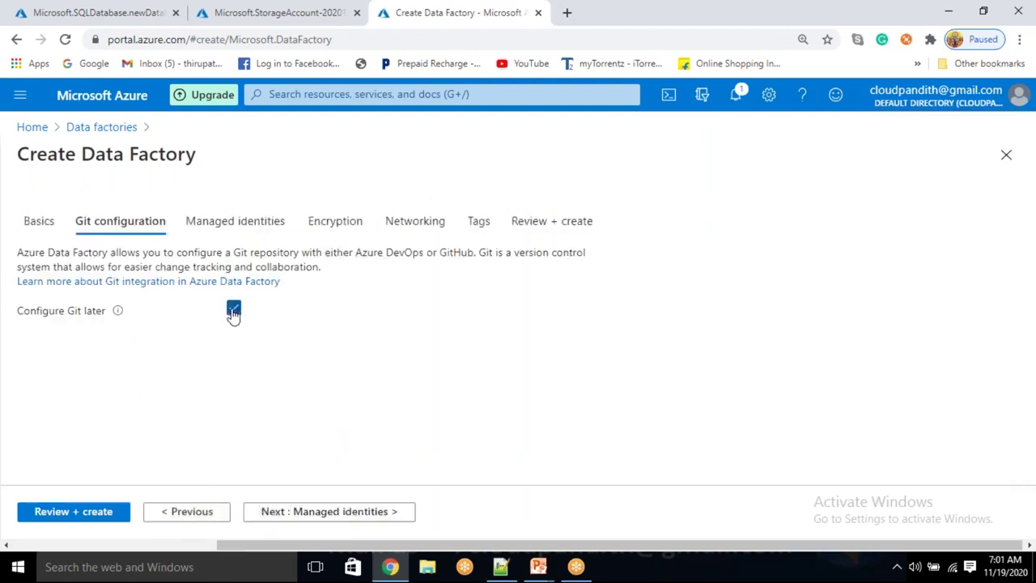
left_click(58, 518)
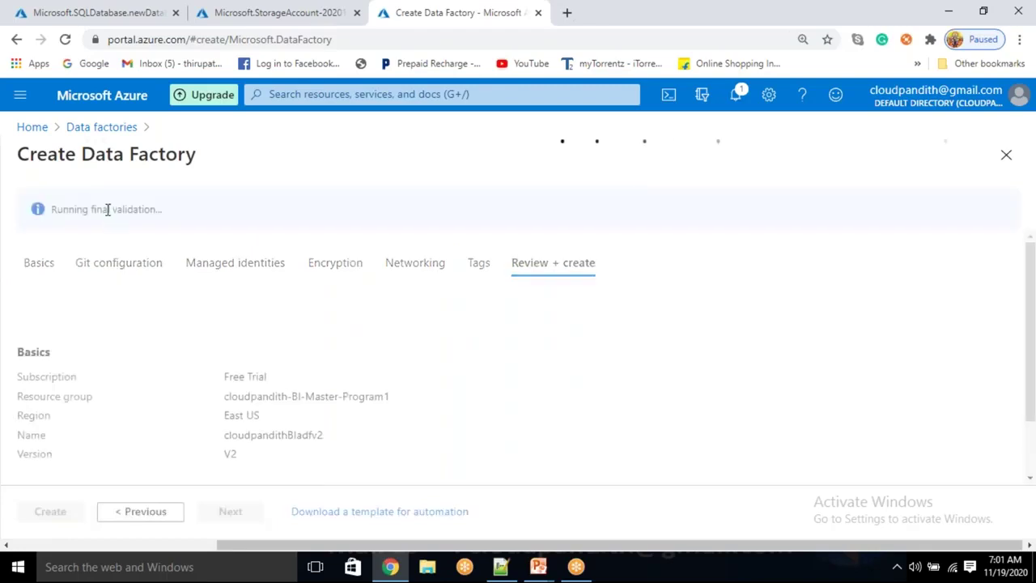
left_click_drag(108, 210, 153, 205)
left_click(50, 511)
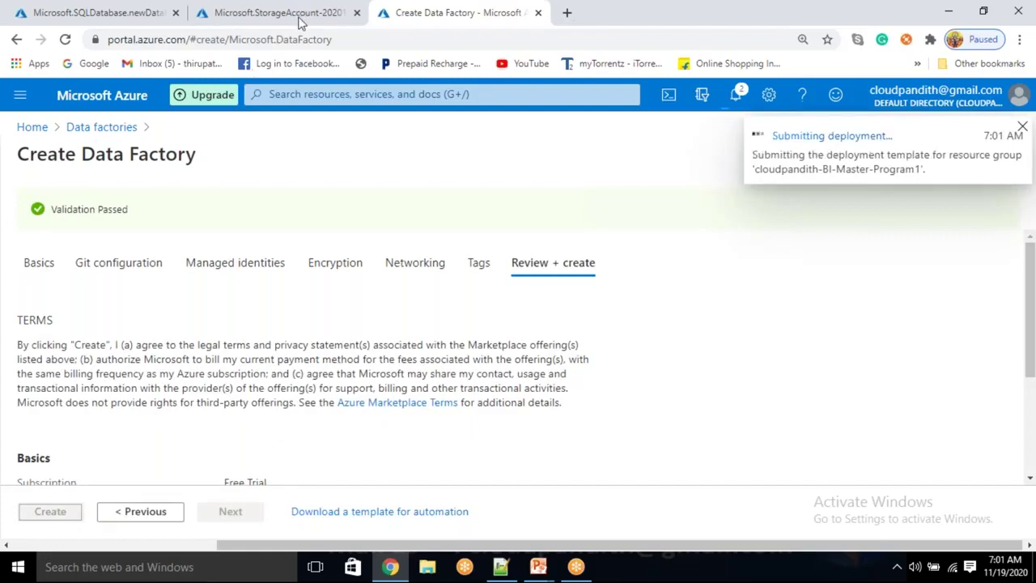
Check the deployment tabs and view the completed storage account deployment
left_click(102, 10)
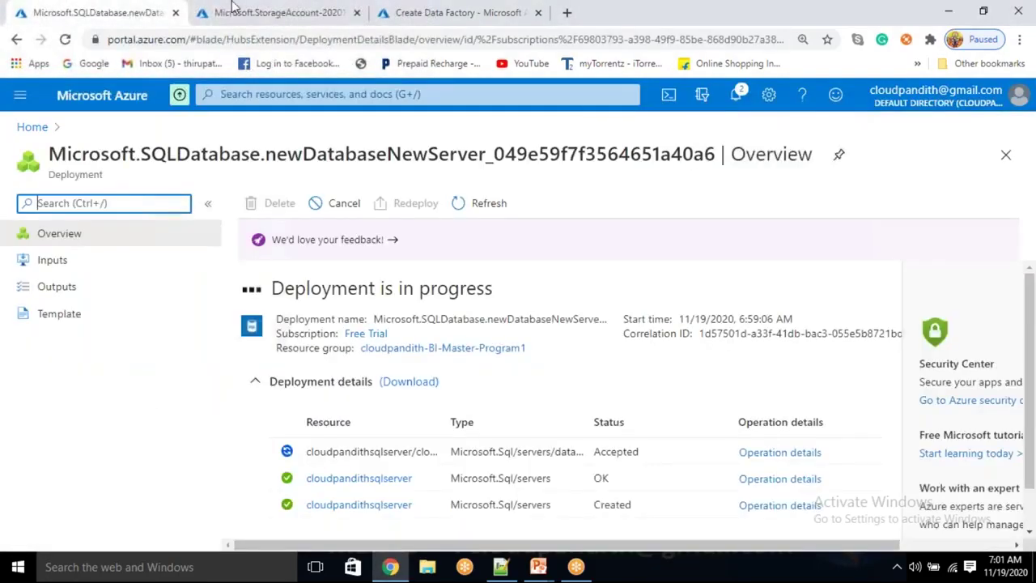
left_click(234, 10)
left_click(453, 10)
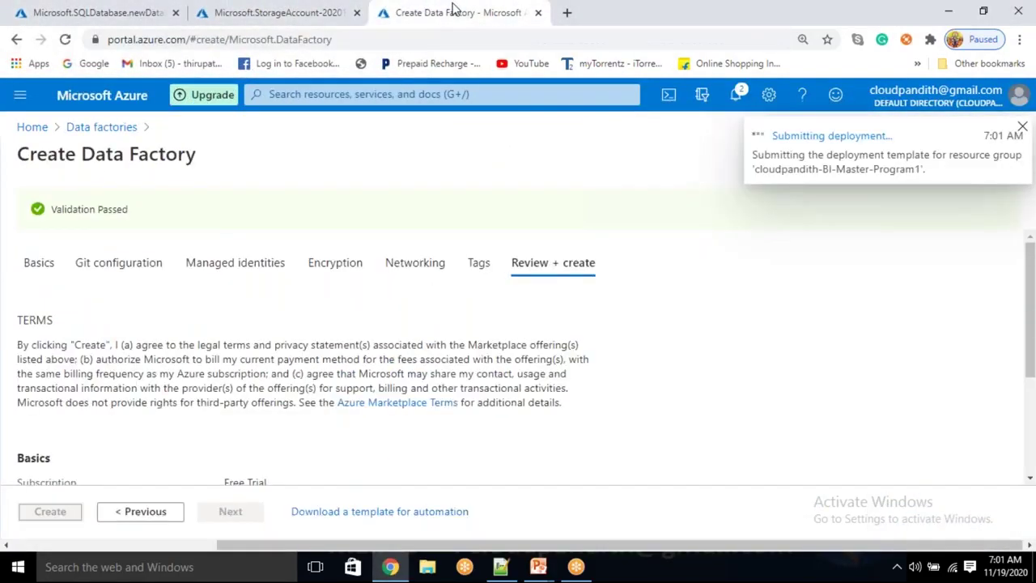
left_click(275, 10)
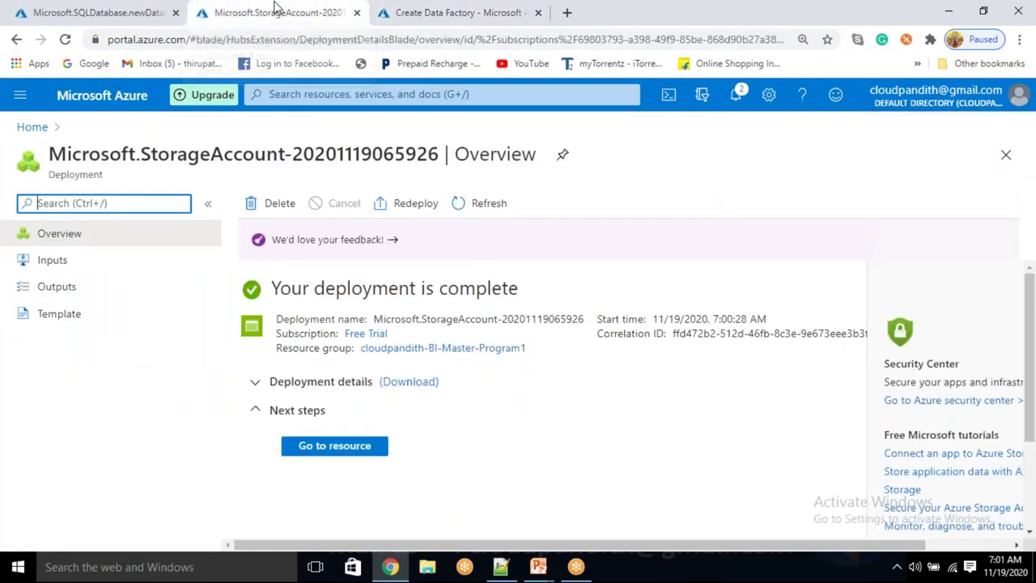
Open the new cloudpandithstorage account and view its containers
left_click(334, 445)
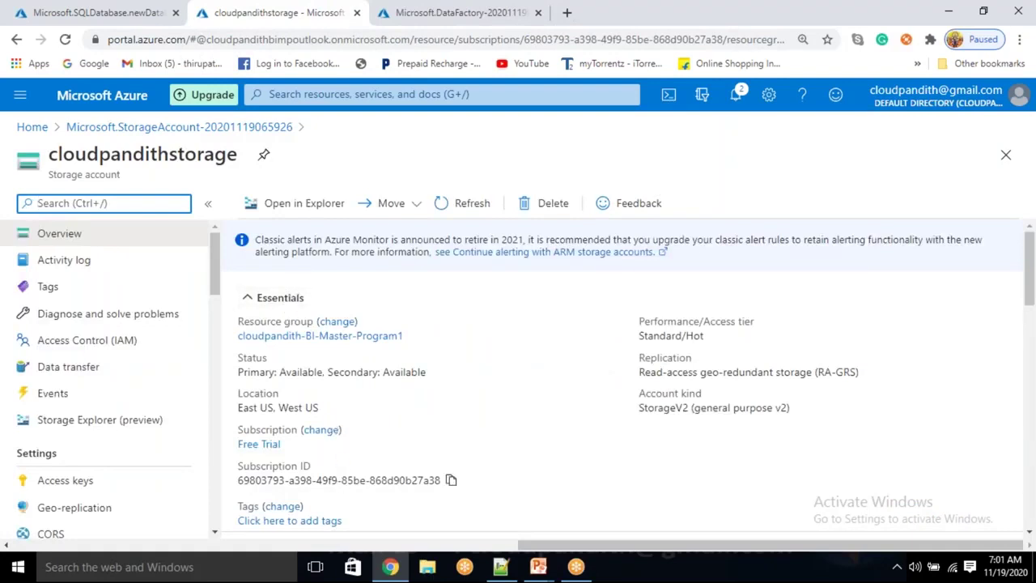
scroll(339, 479, "down", 2)
left_click(317, 420)
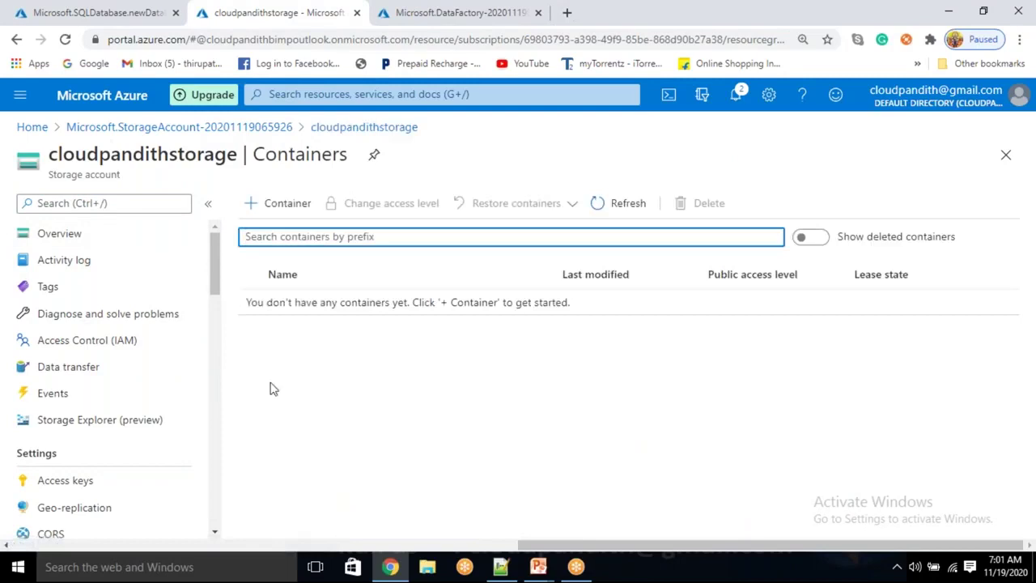
Go to the deployed cloudpandithBIadfv2 resource and launch Author & Monitor
left_click(443, 6)
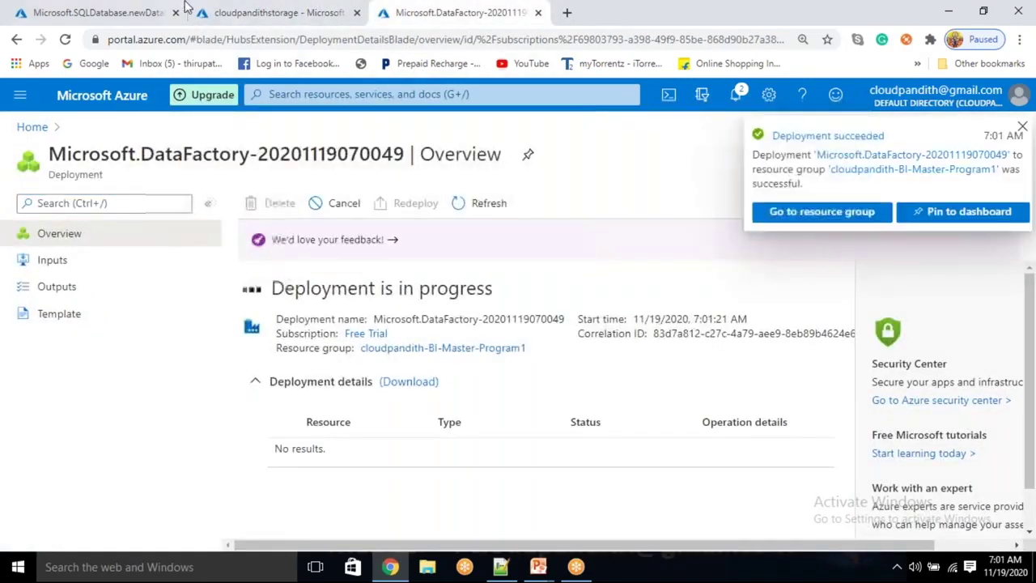
left_click(121, 10)
left_click(485, 6)
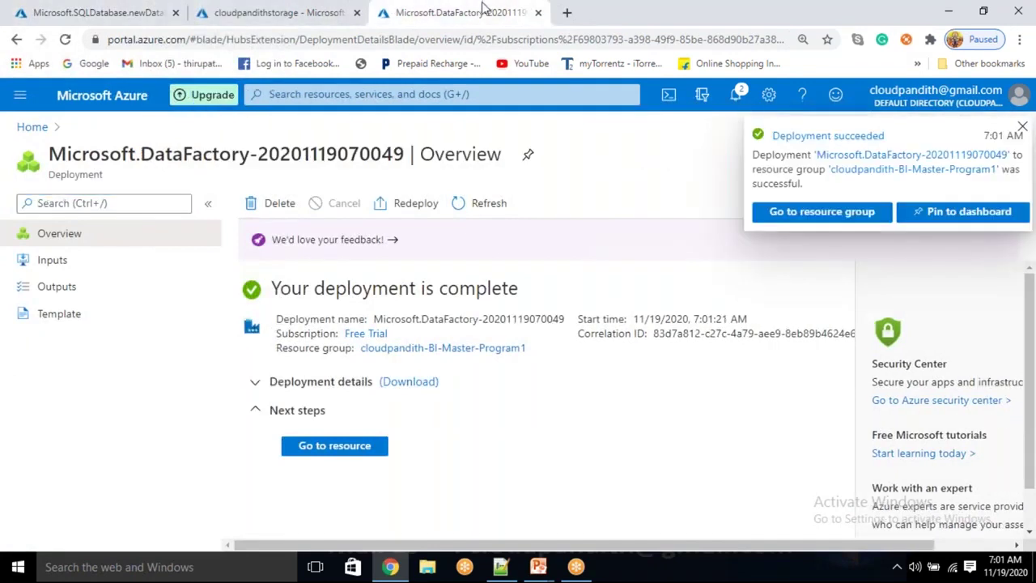
left_click(350, 448)
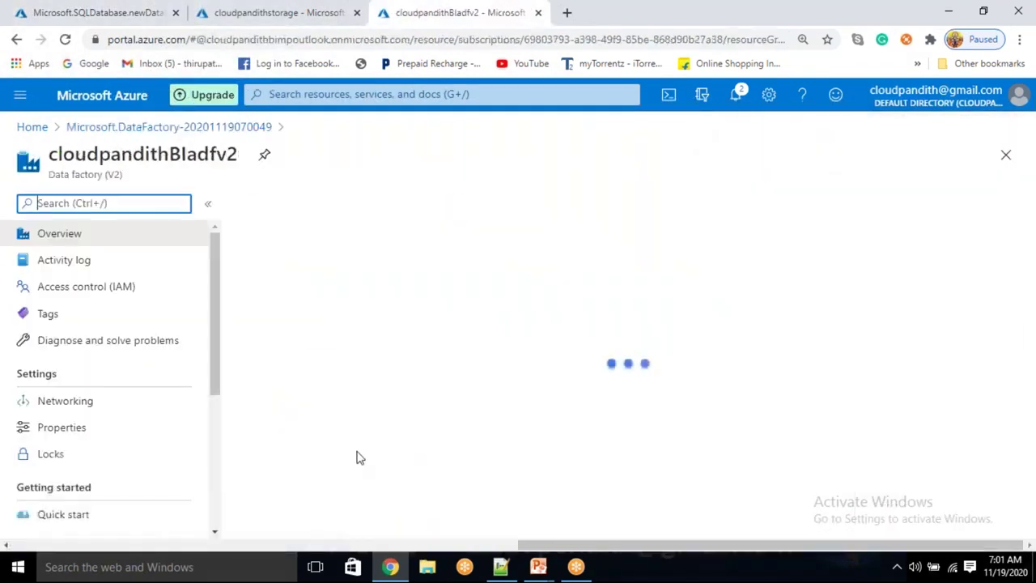
left_click(571, 504)
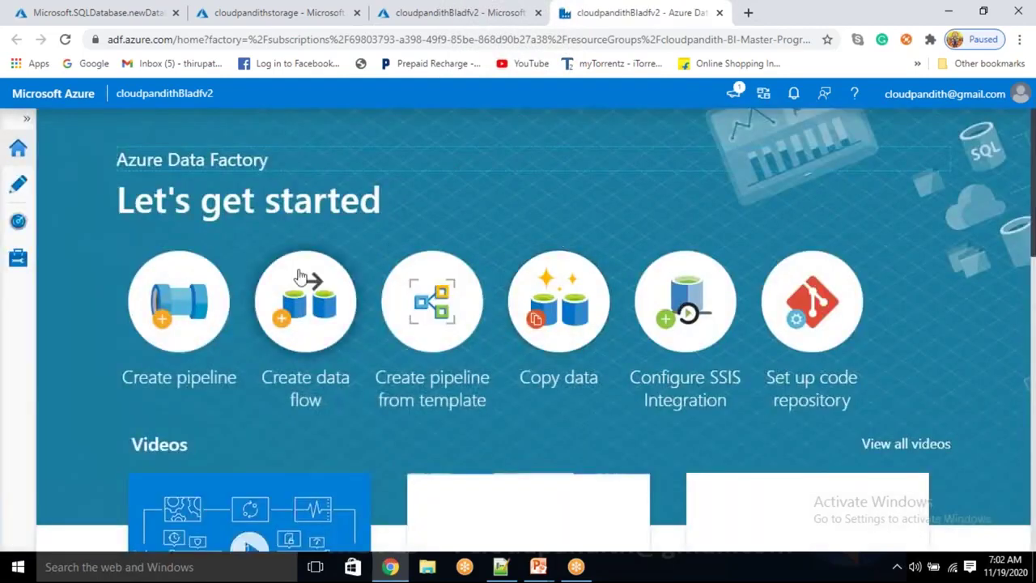
Glance at the storage containers and ADF start page, then show the SQL database deployment
left_click(273, 12)
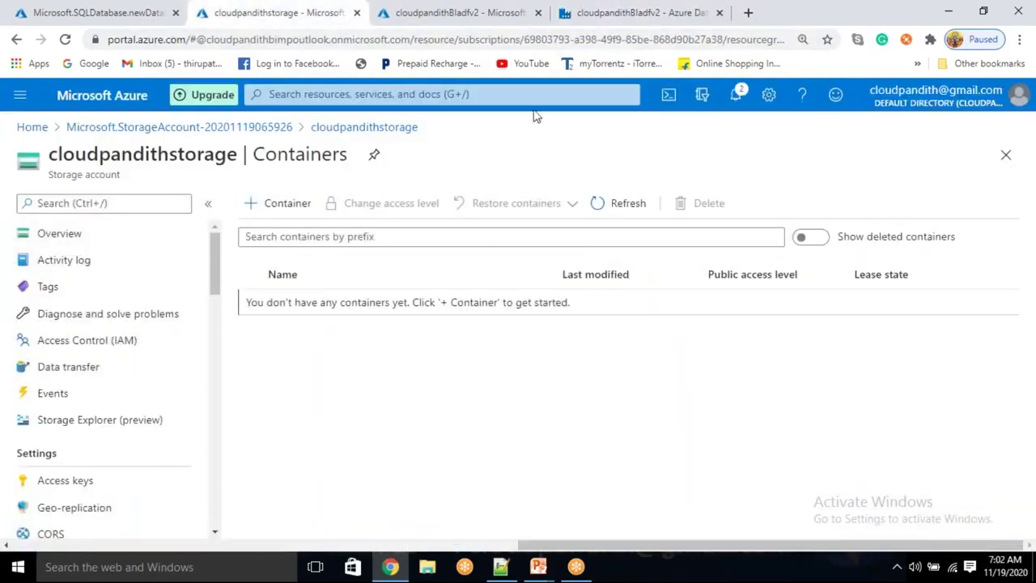
left_click(586, 10)
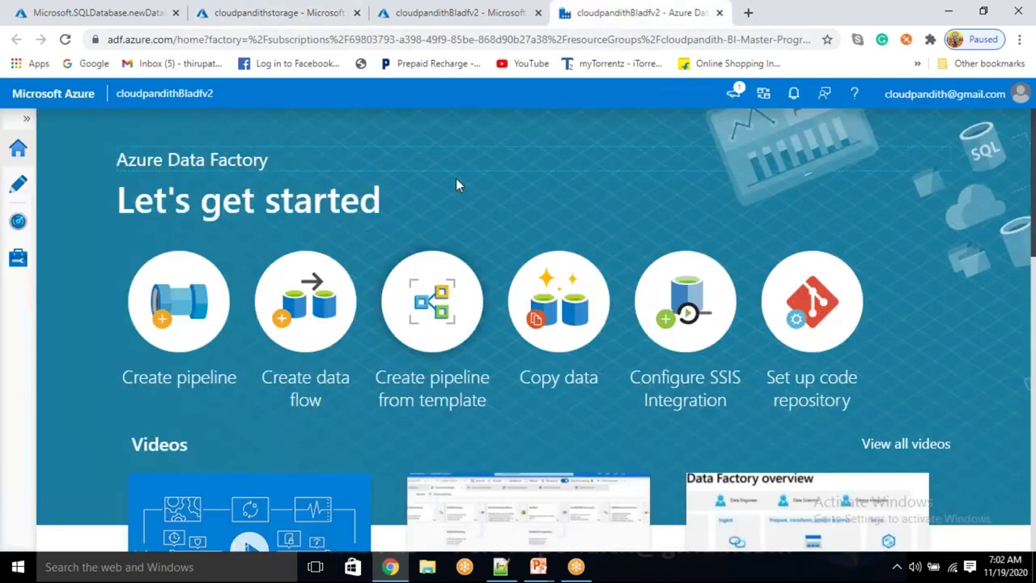
left_click(76, 10)
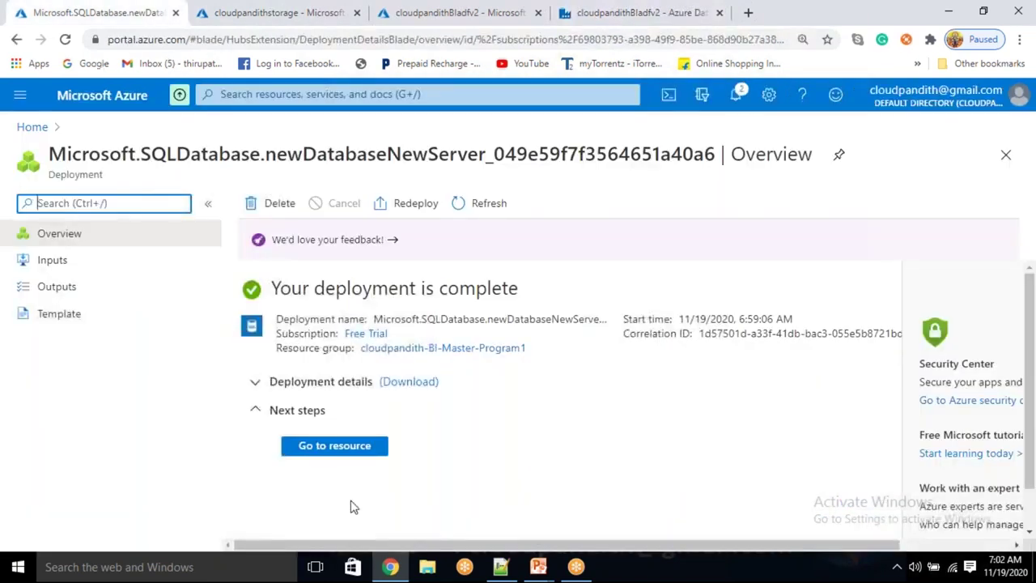
left_click(331, 447)
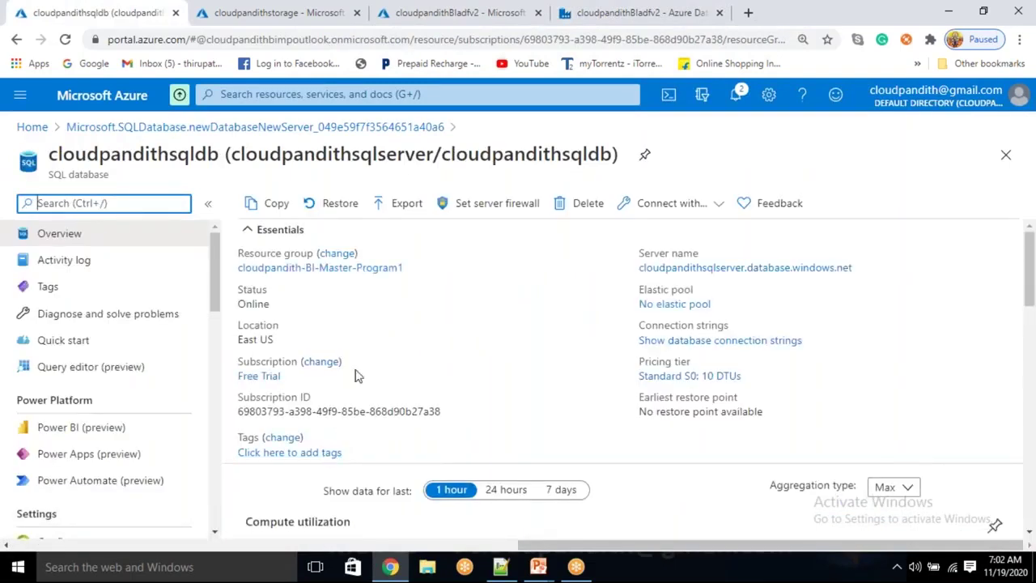
left_click(450, 206)
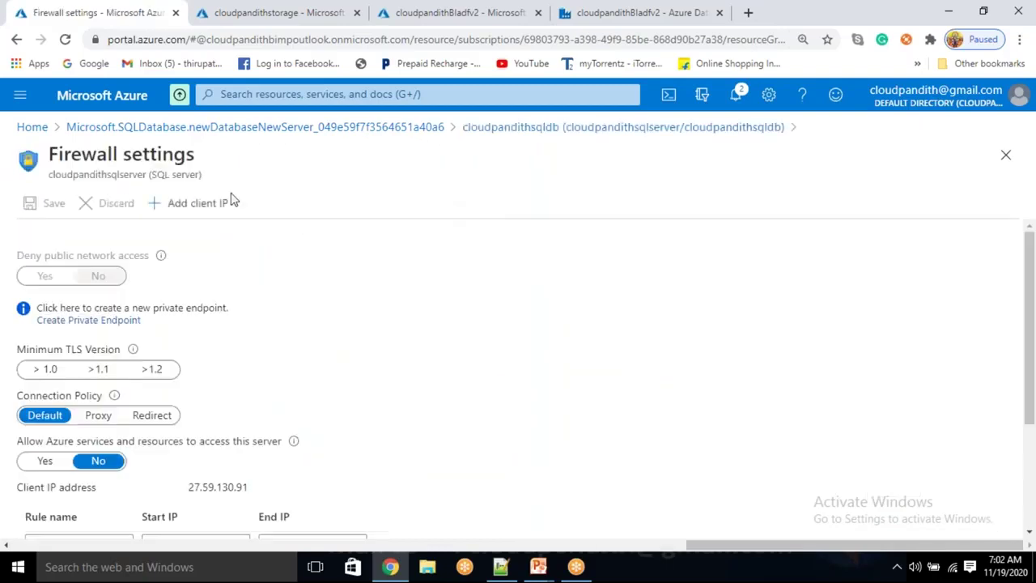
scroll(162, 408, "down", 3)
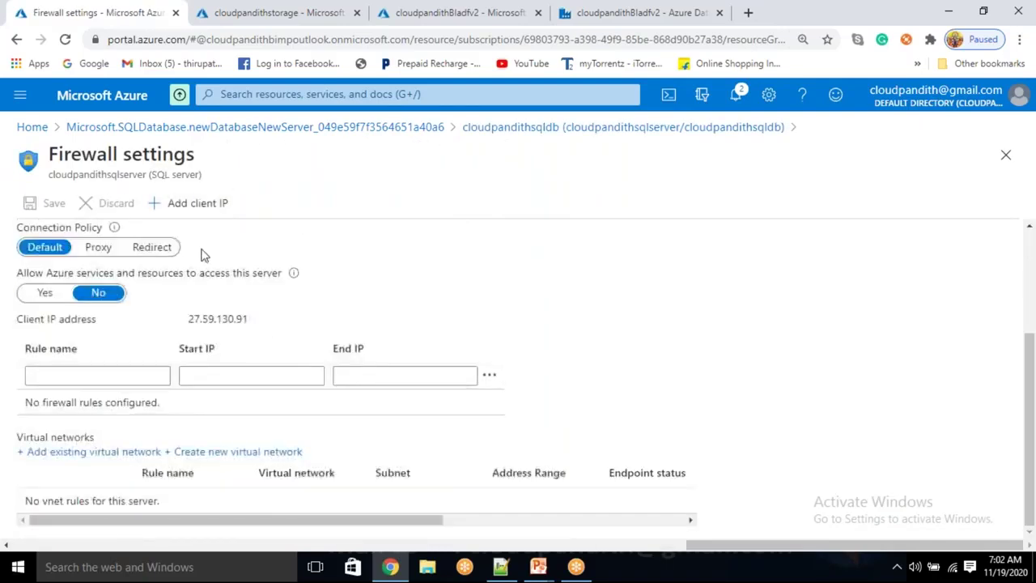
left_click(193, 206)
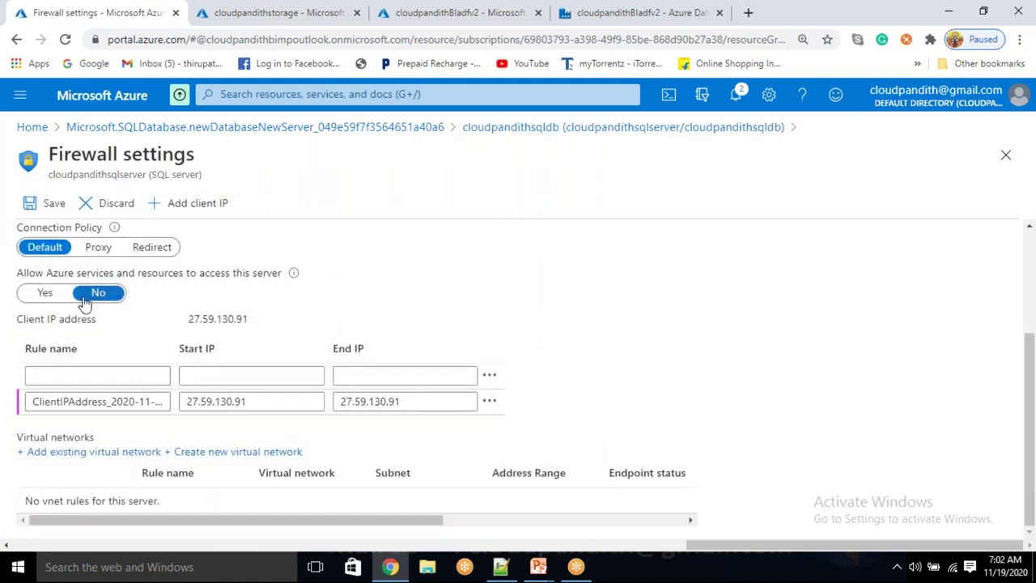
left_click(36, 293)
left_click(49, 206)
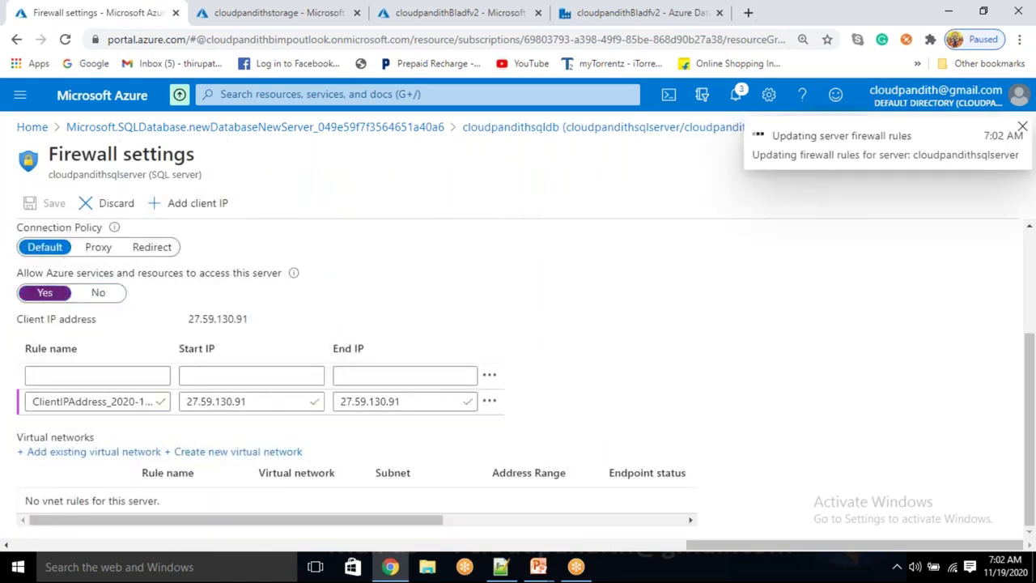
left_click_drag(30, 275, 79, 277)
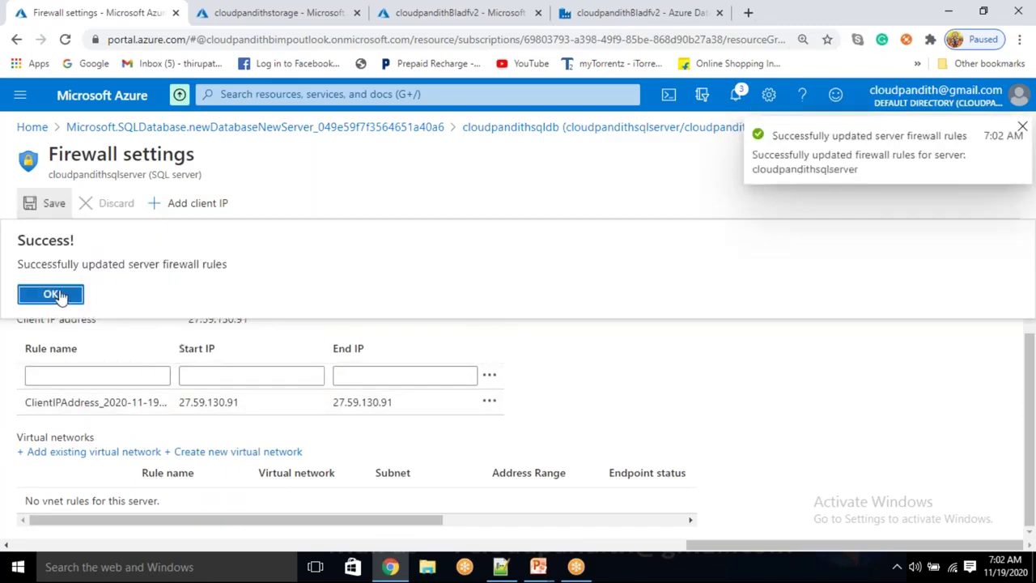
left_click(59, 296)
Return to the cloudpandithsqldb overview to confirm the database is Online
left_click_drag(174, 405, 191, 398)
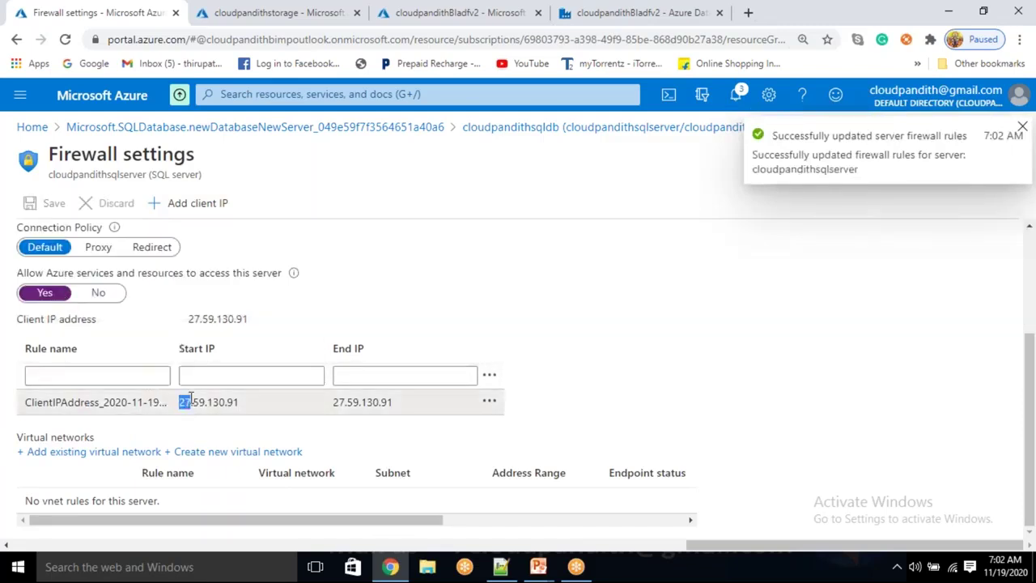
left_click(262, 400)
left_click(303, 245)
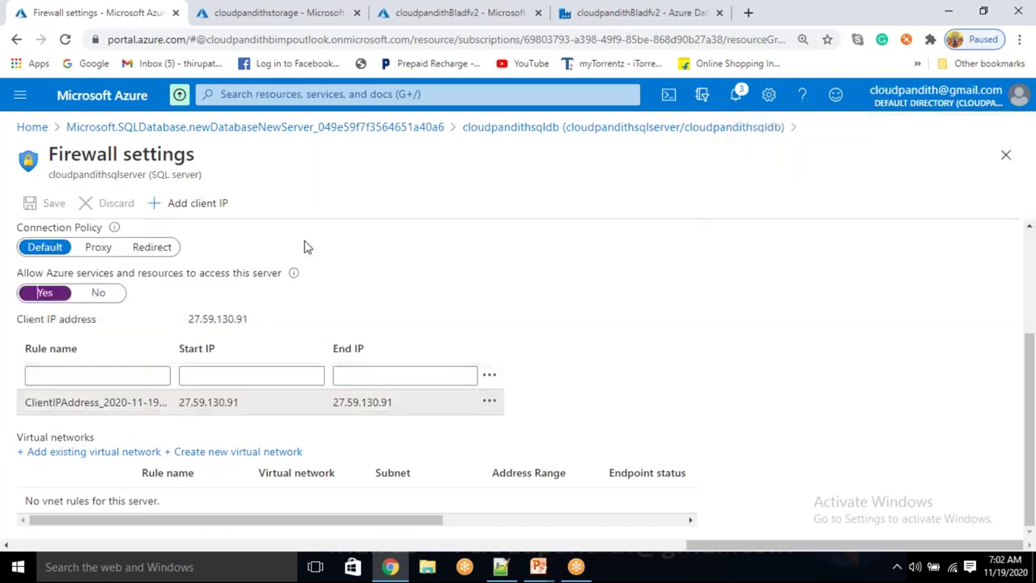
left_click(604, 129)
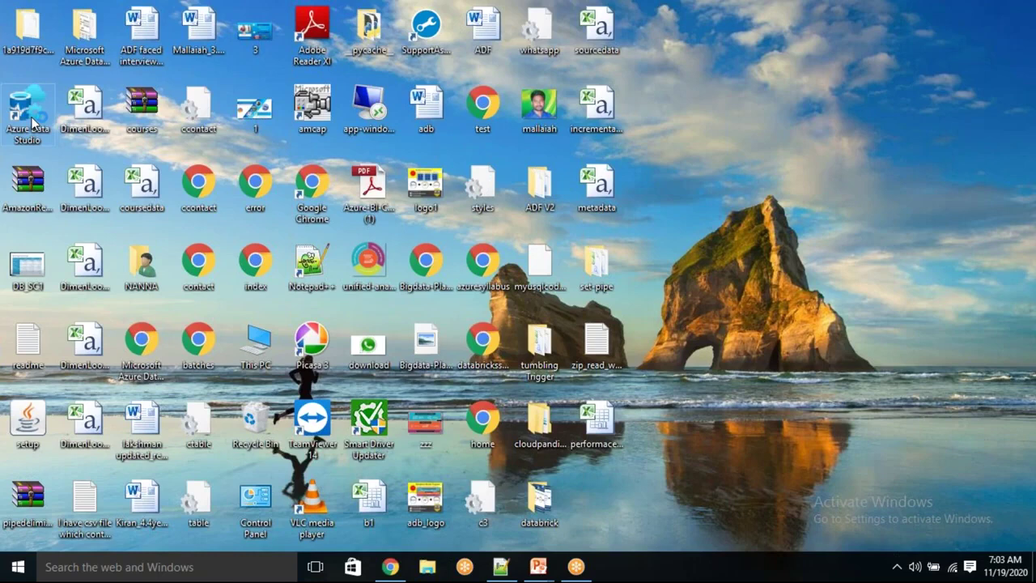
Launch Azure Data Studio from its desktop icon, showing cloudpandithsqlserver under Servers
double_click(29, 113)
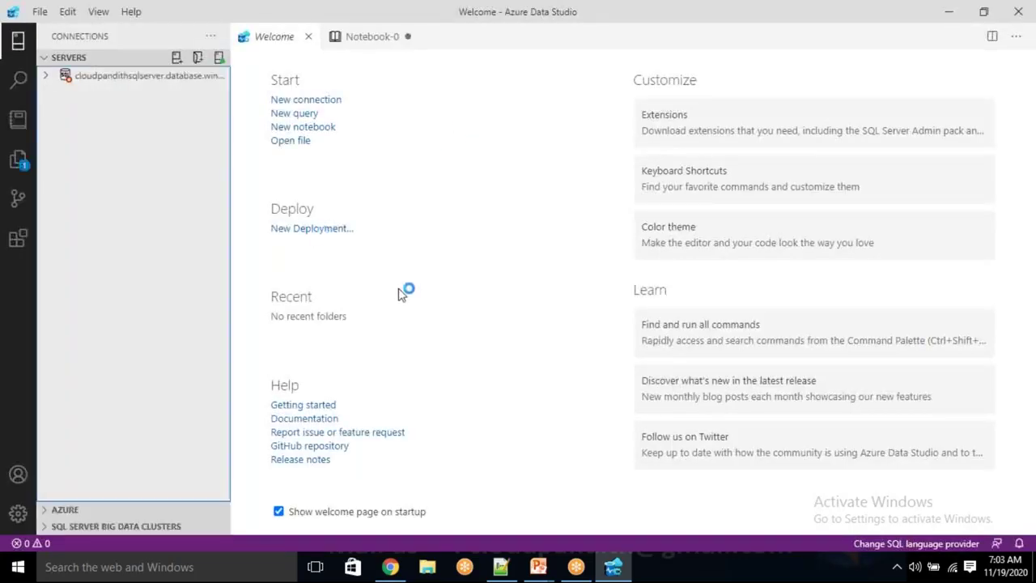
Start a new connection to cloudpandithsqlserver.database.windows.net using SQL Login and enter the login user name
left_click(321, 110)
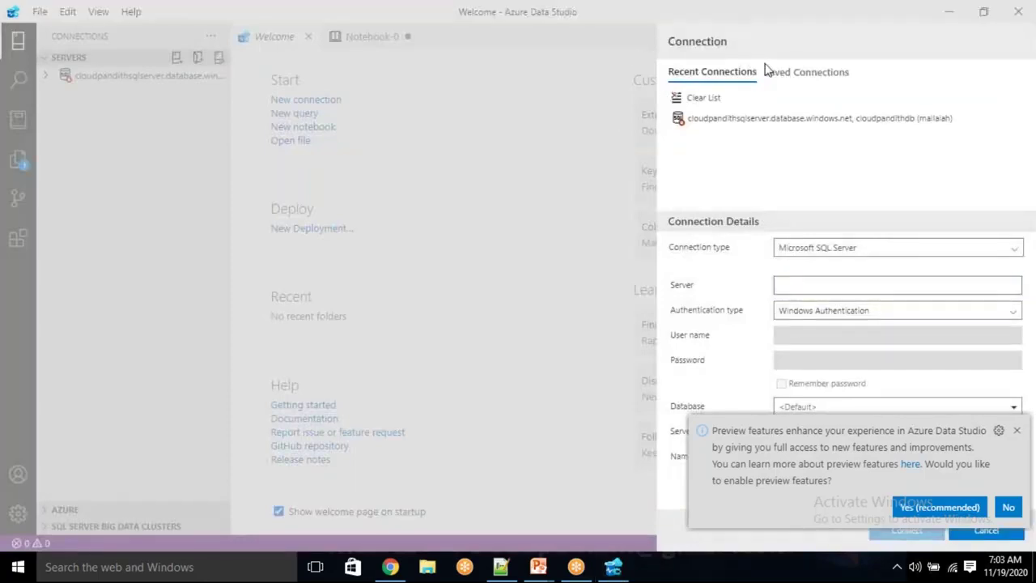
left_click(814, 285)
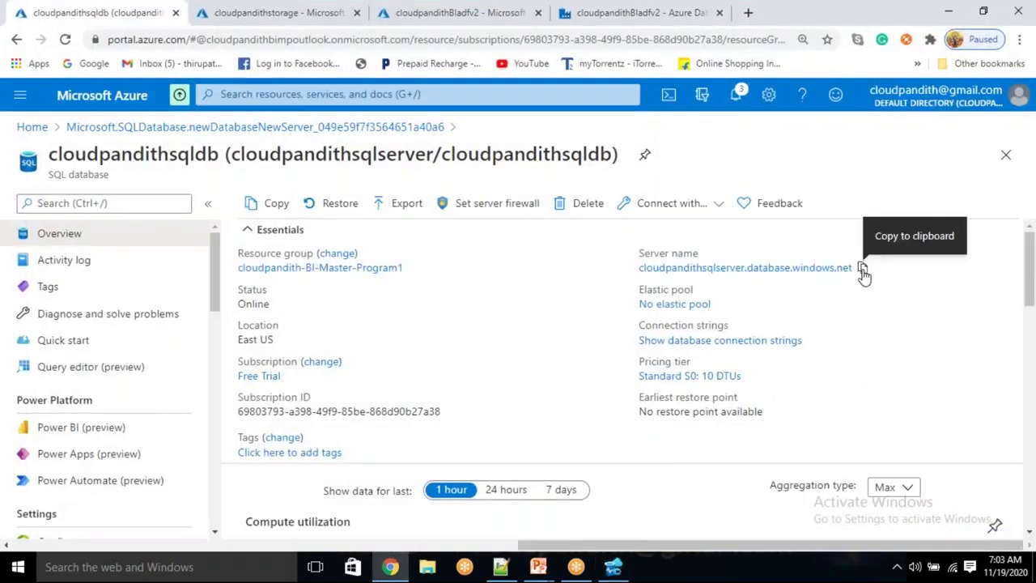
left_click(864, 271)
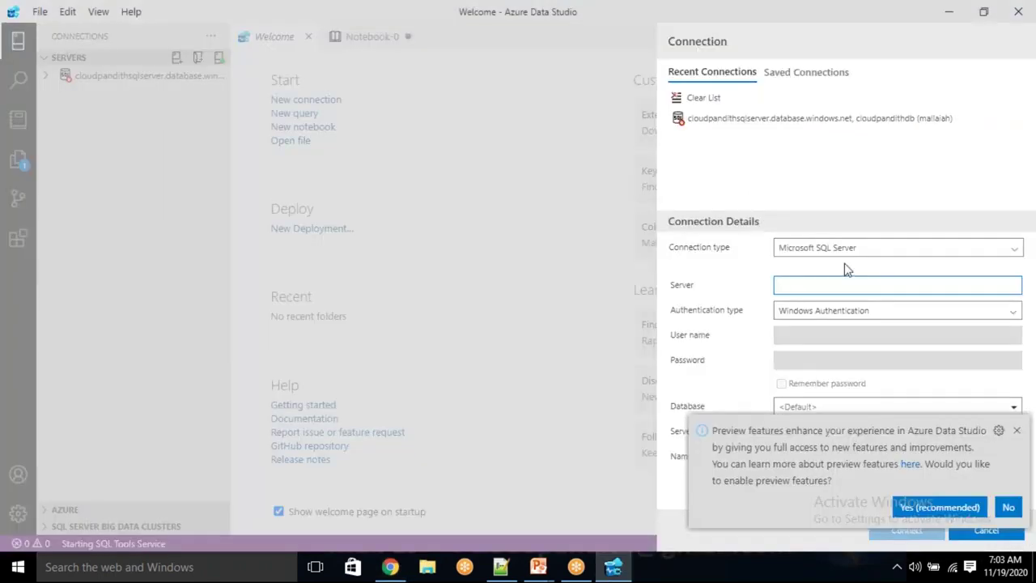
key("ctrl+v")
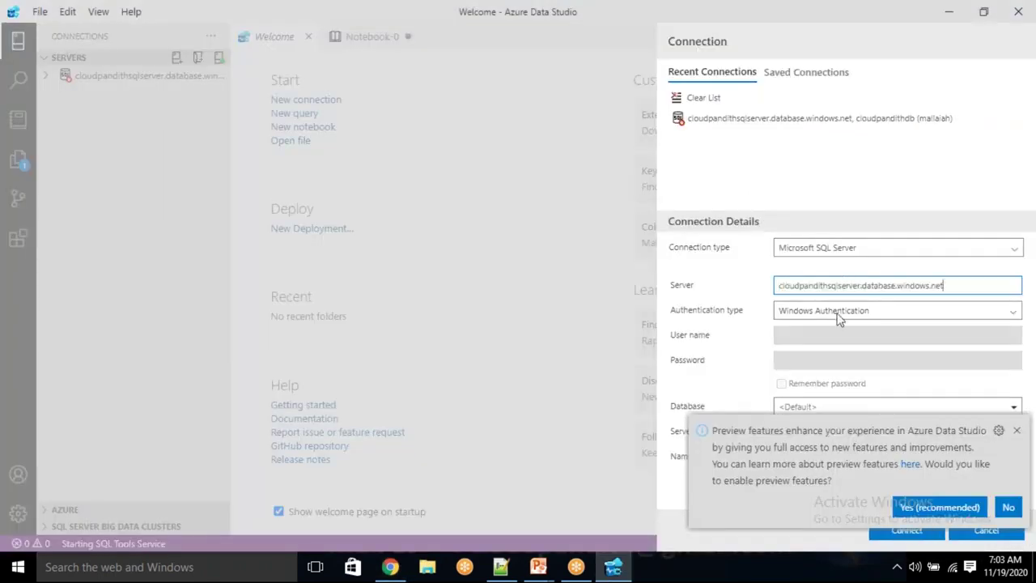
left_click(838, 313)
left_click(817, 328)
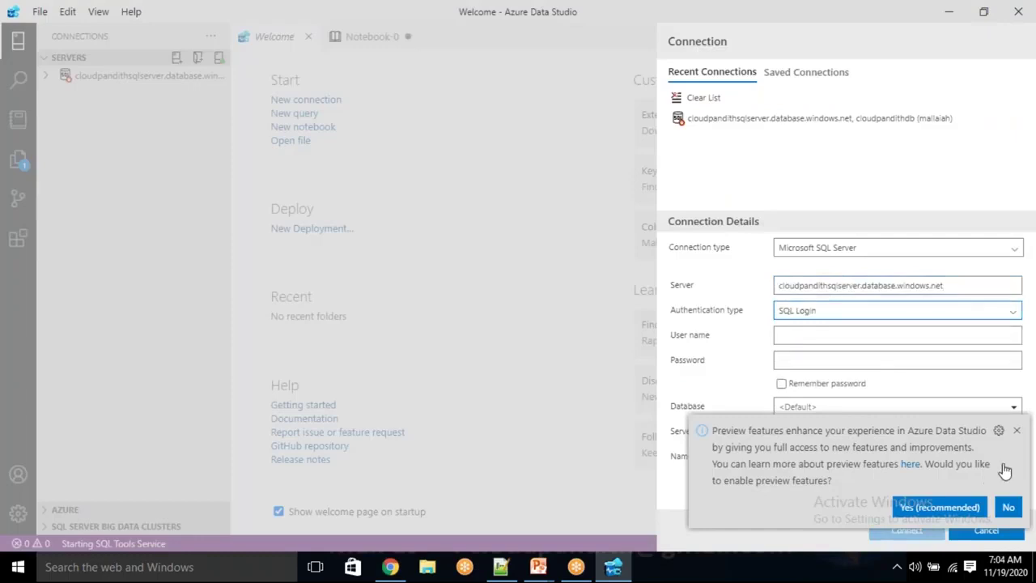
left_click(1017, 431)
left_click(811, 338)
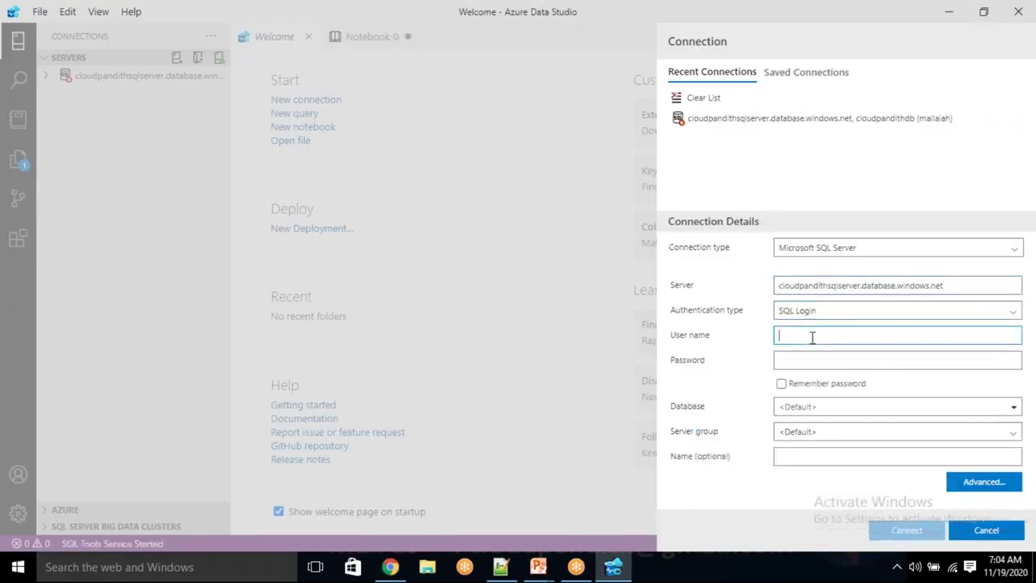
type("ma")
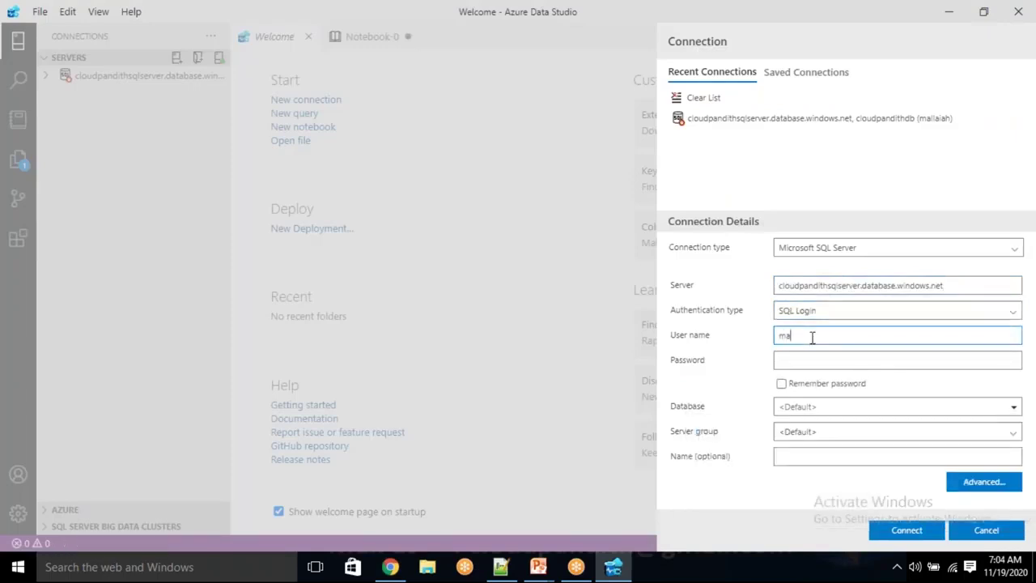
type("llaiah")
key("Tab")
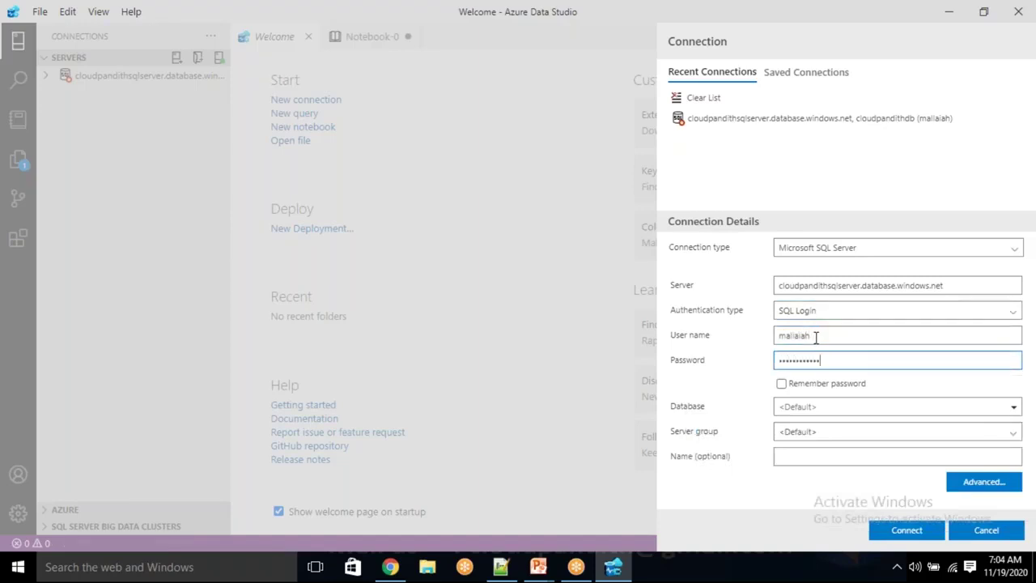
Set the target database to cloudpandithsqldb, copied from the portal, and connect
left_click(813, 407)
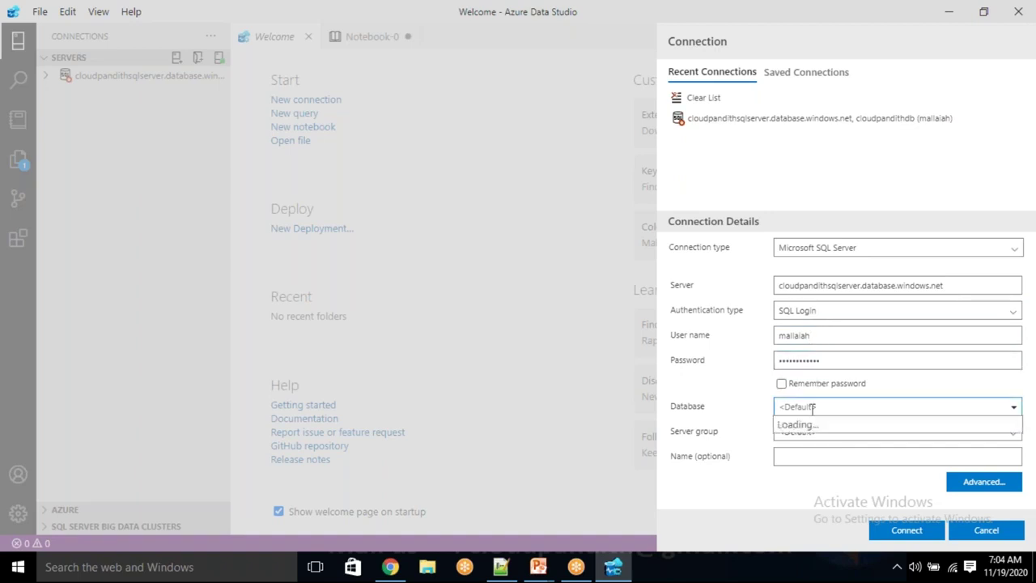
left_click(390, 567)
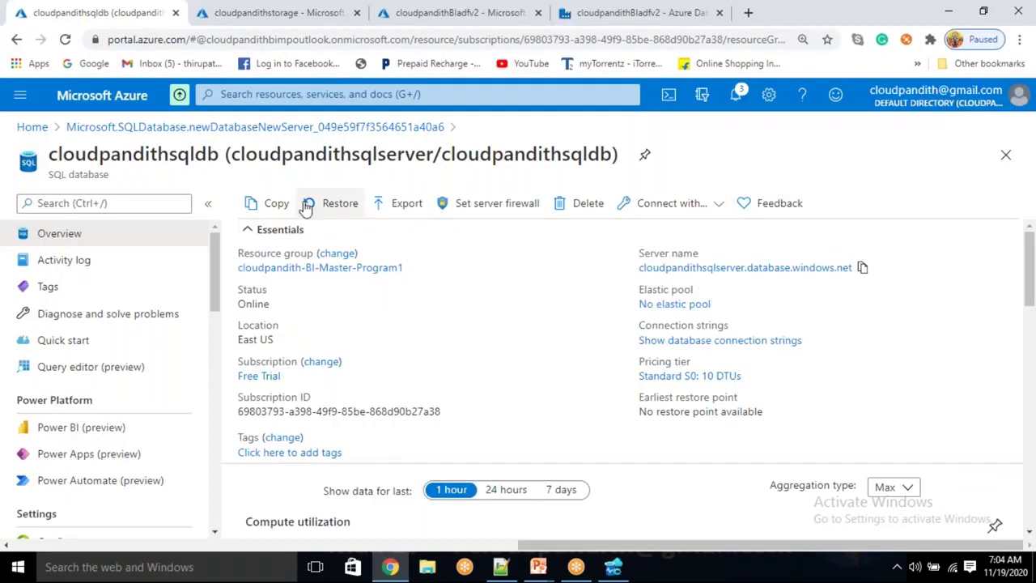
double_click(199, 153)
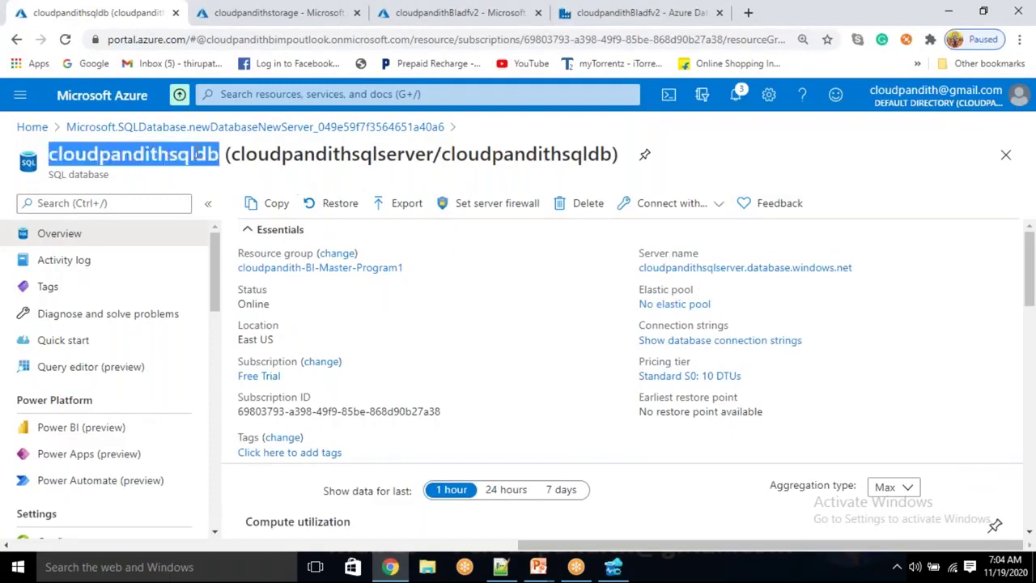
key("alt+Tab")
left_click(821, 406)
key("ctrl+v")
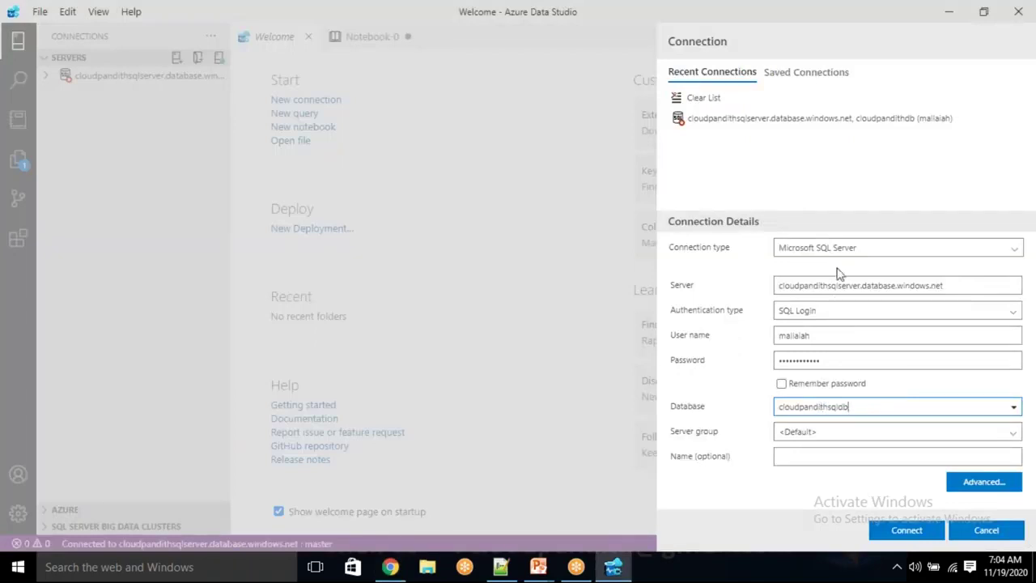
left_click(906, 530)
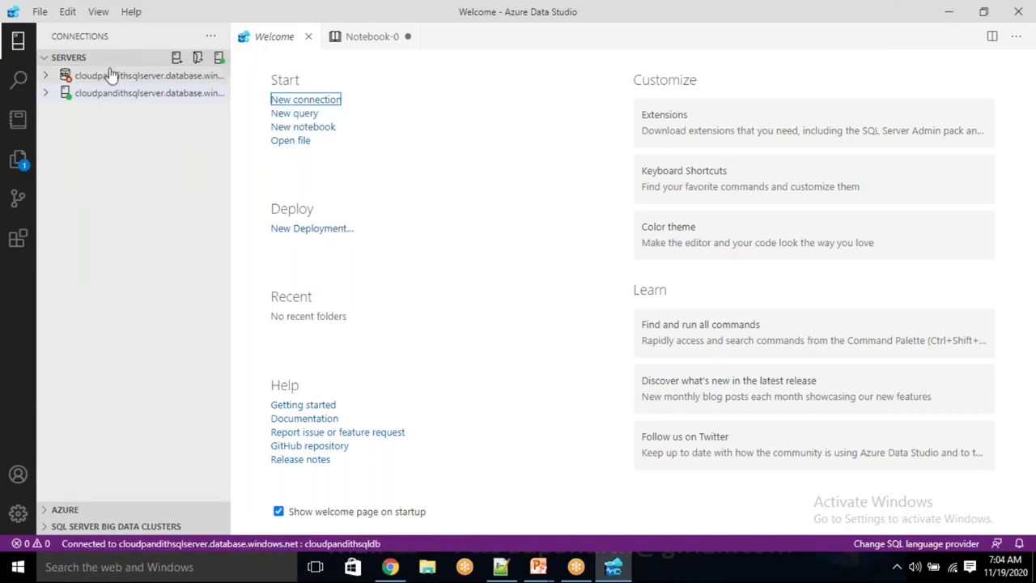
Reopen the connection dialog, decline clearing recent connections, browse Saved Connections, then cancel without connecting
left_click(109, 76)
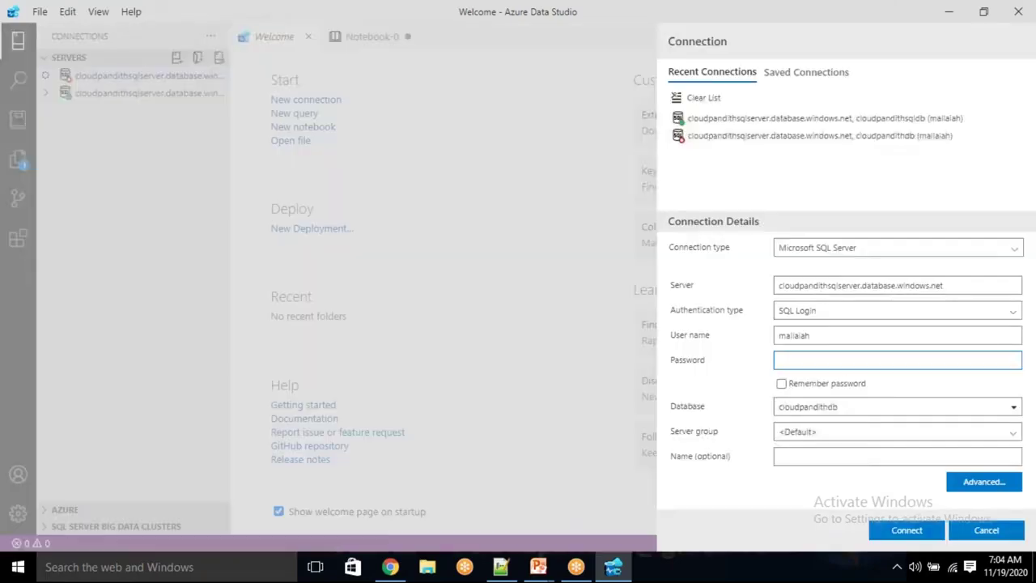
left_click(705, 136)
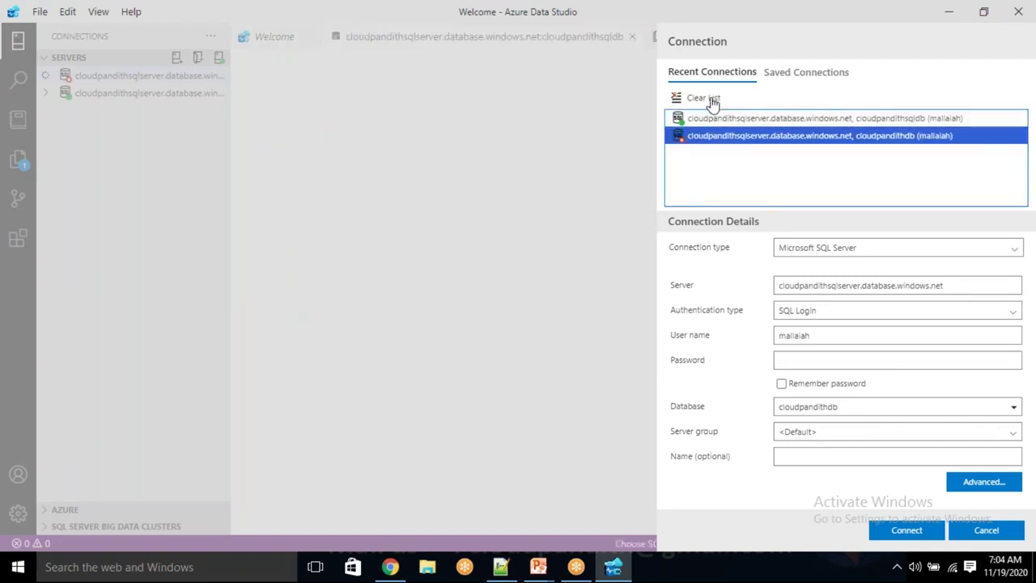
left_click(702, 98)
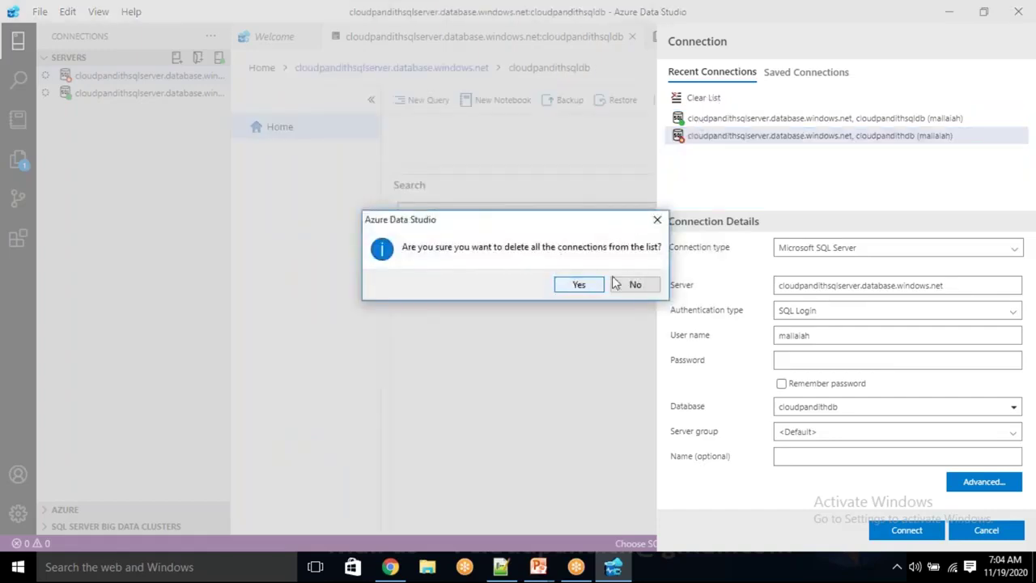
left_click(636, 284)
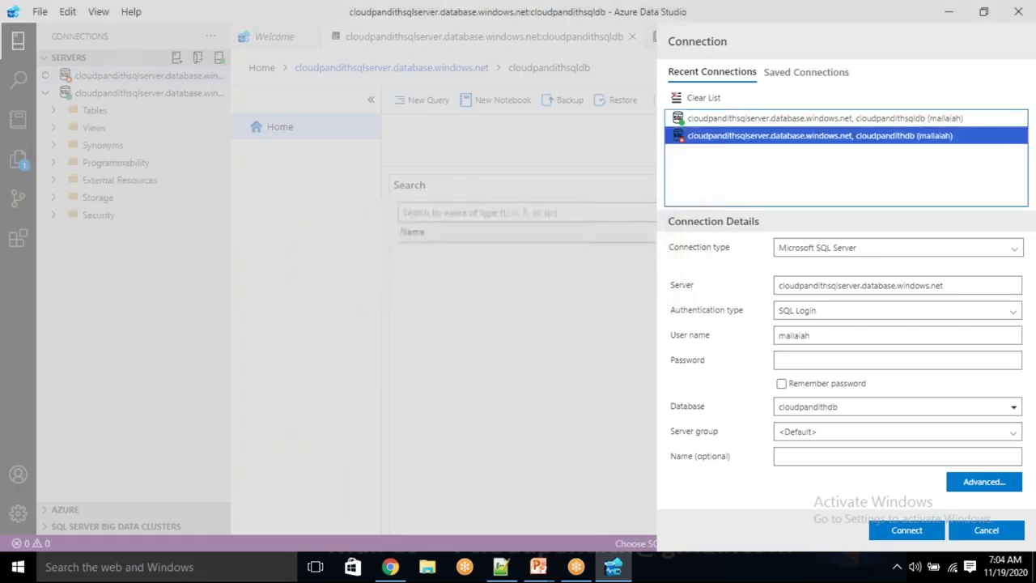
left_click(985, 530)
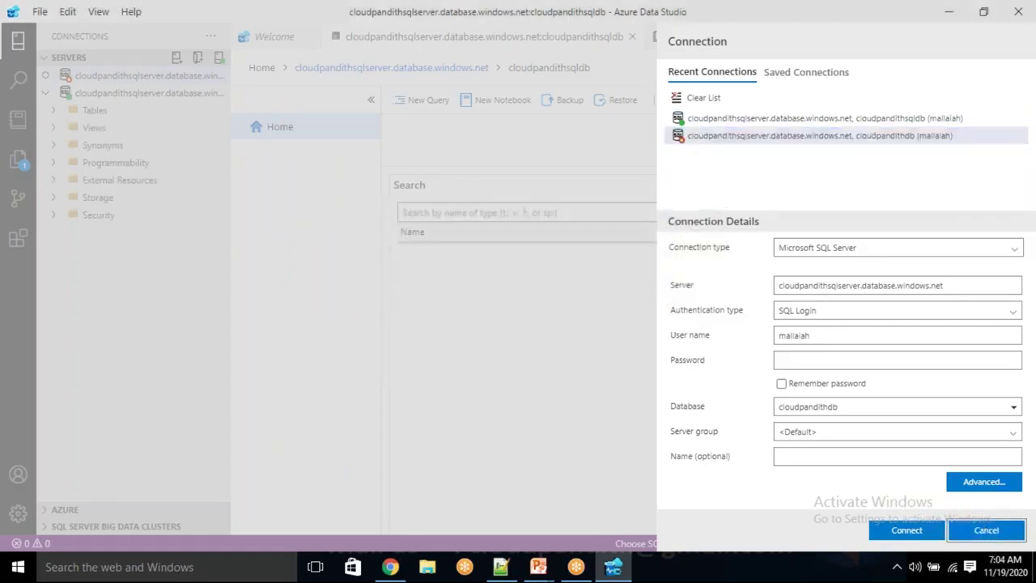
left_click(806, 72)
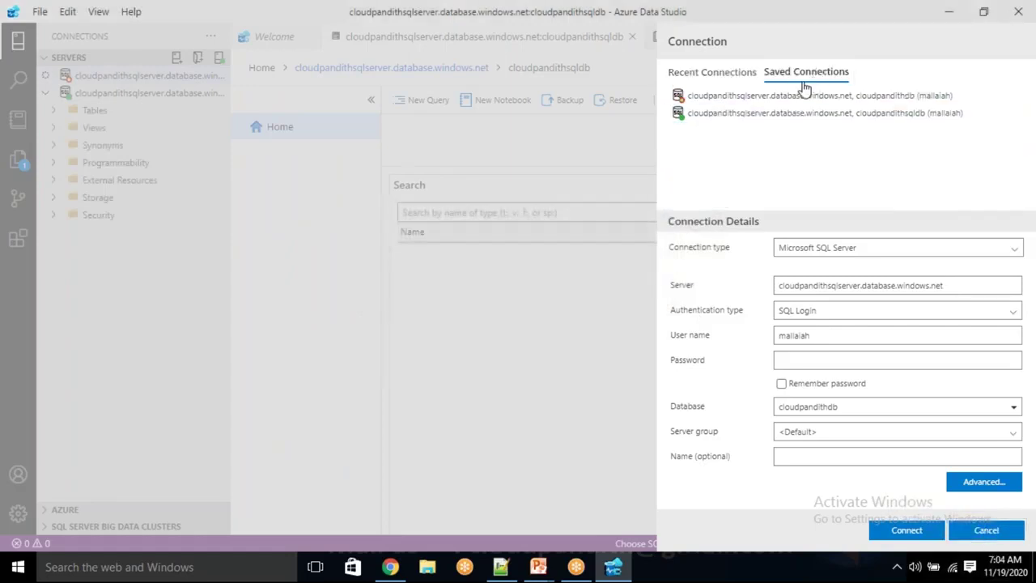
left_click(720, 96)
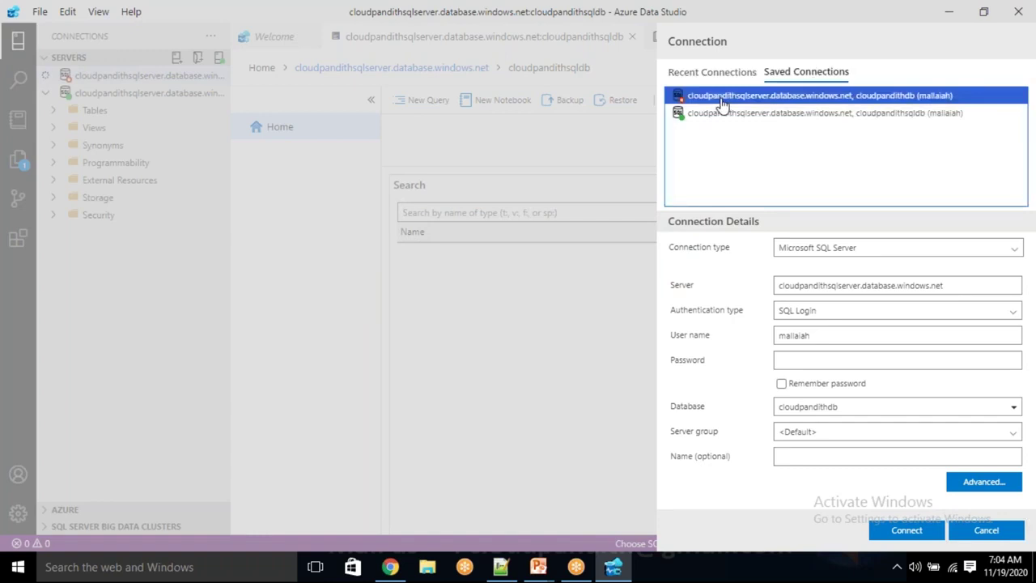
left_click(1008, 528)
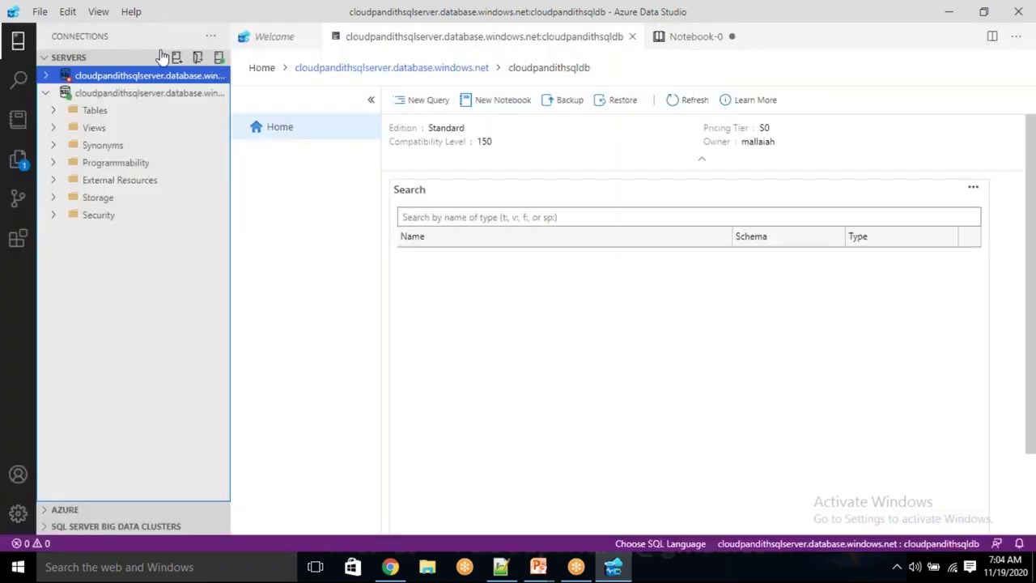
Expand cloudpandithsqldb down to Stored Procedures, open a new query, and bring up the Notepad++ script
left_click(77, 93)
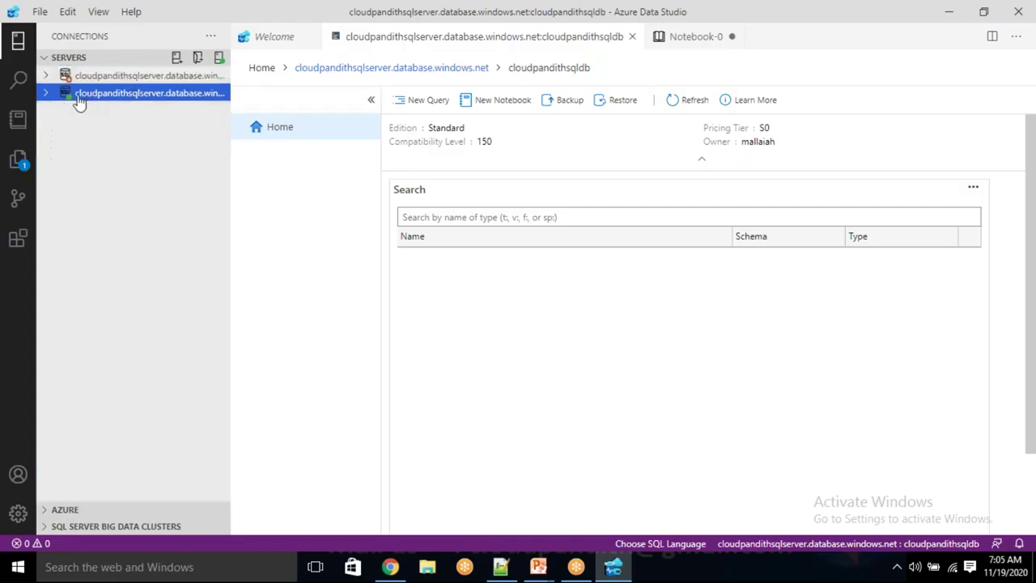
left_click(50, 95)
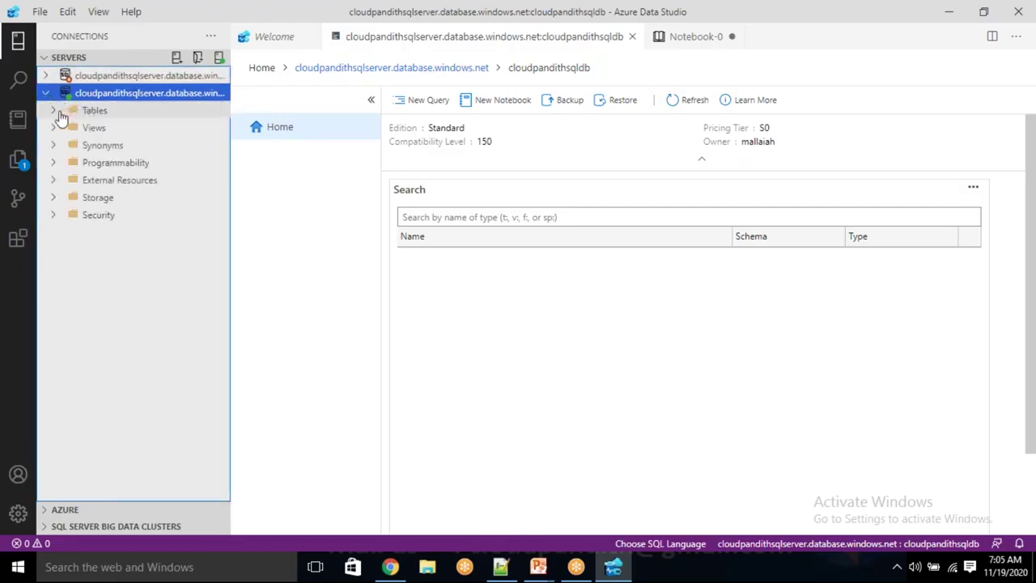
left_click(50, 118)
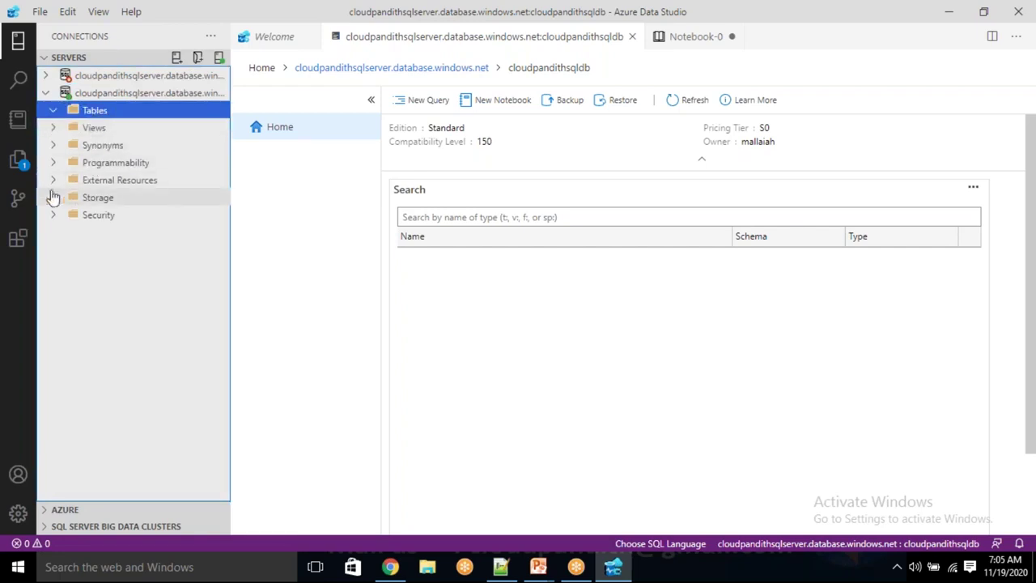
left_click(53, 162)
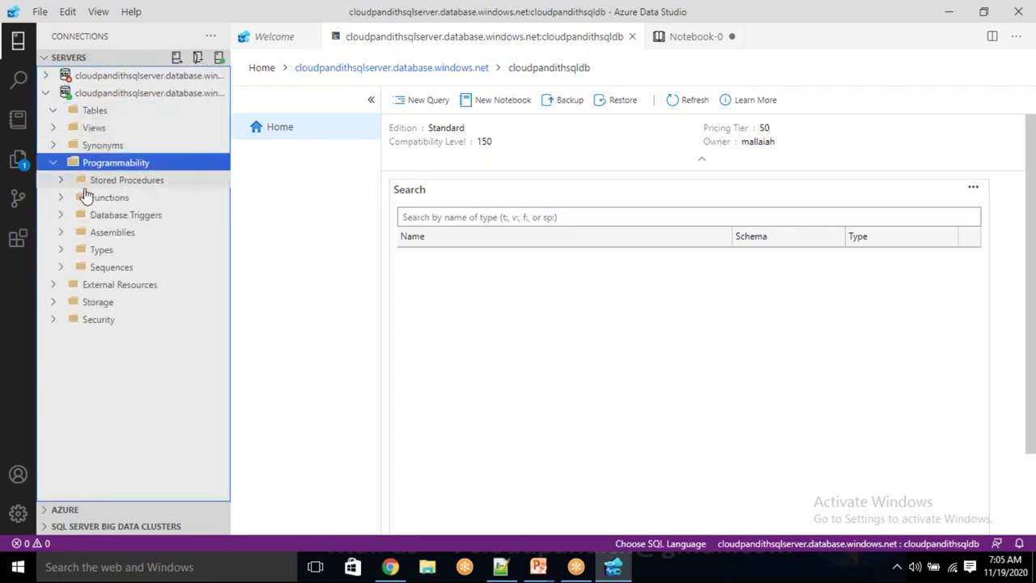
left_click(64, 180)
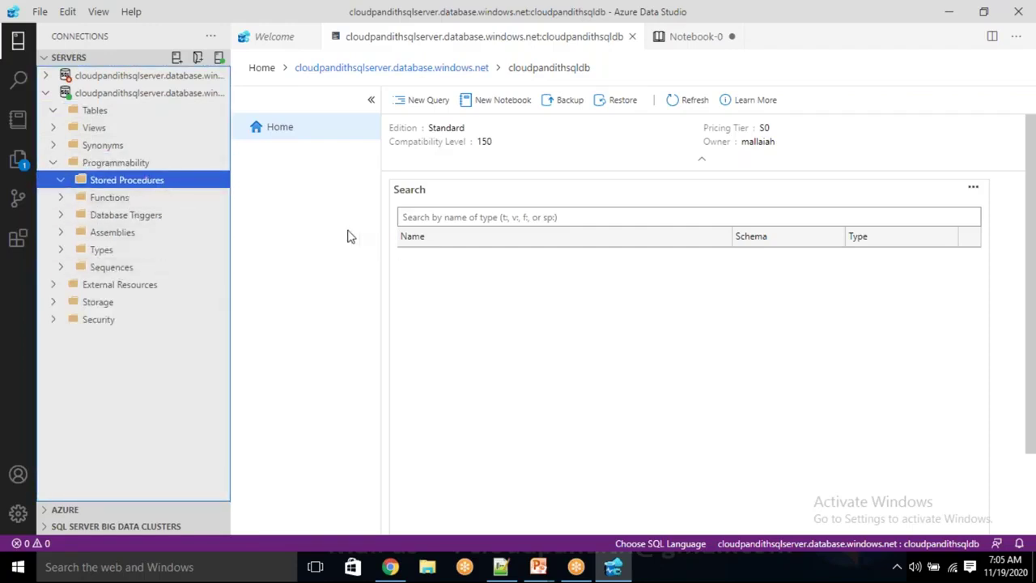
left_click(423, 104)
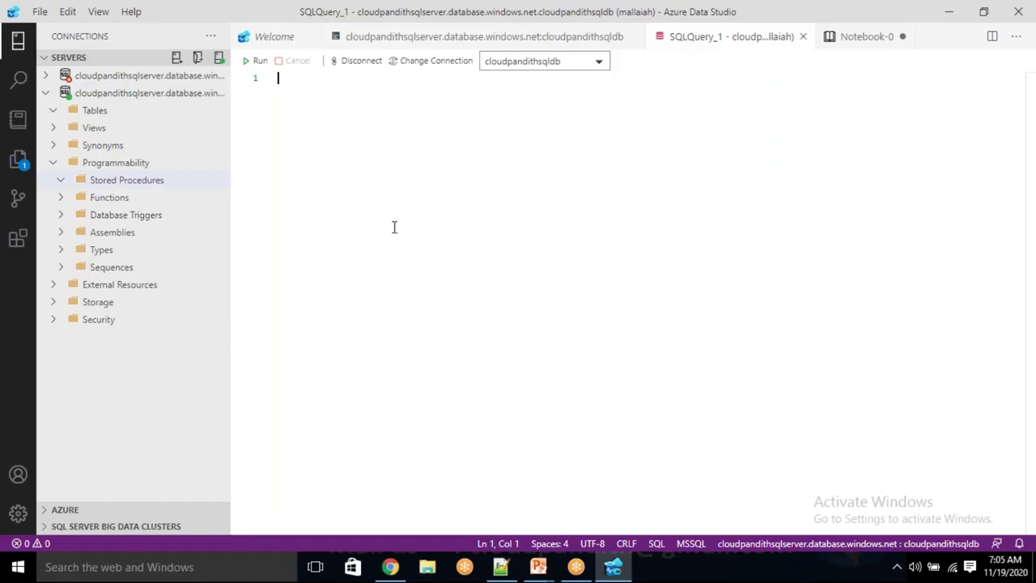
left_click(501, 568)
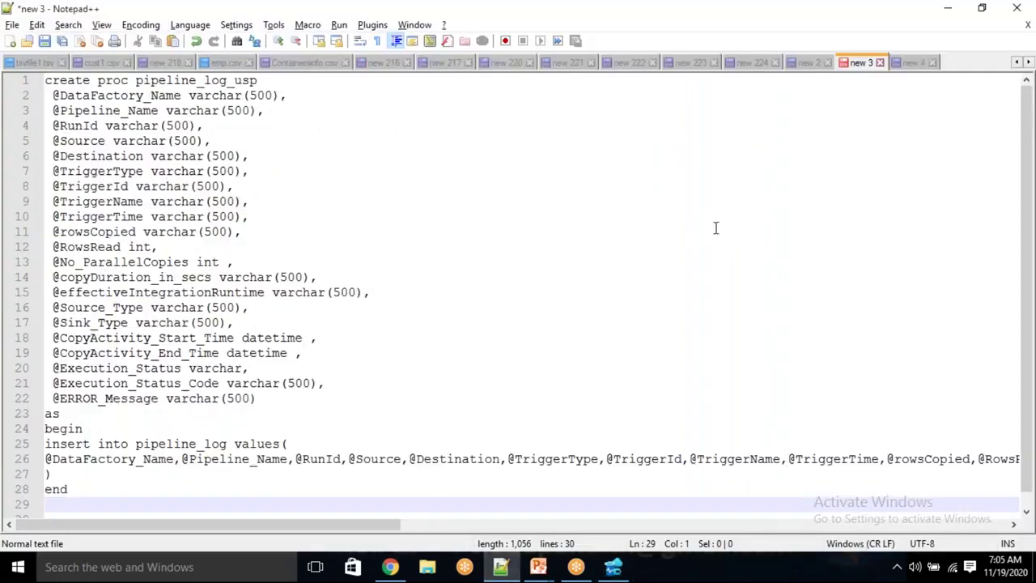
Switch to the pipeline_log CREATE TABLE script and inspect the DataFactory_Name and Pipeline_Name column definitions
left_click(808, 63)
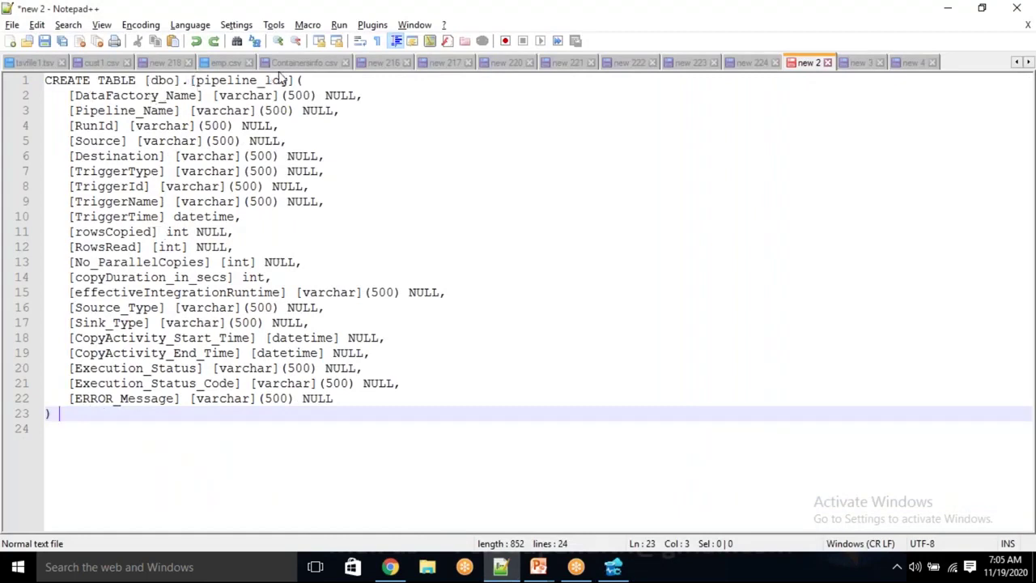
double_click(160, 97)
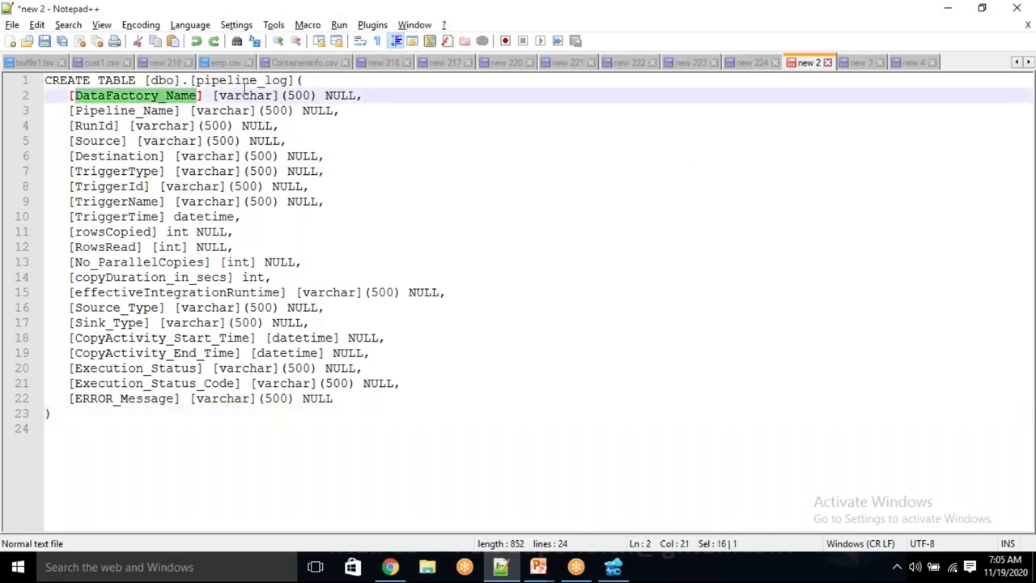
left_click_drag(235, 95, 317, 95)
left_click(335, 89)
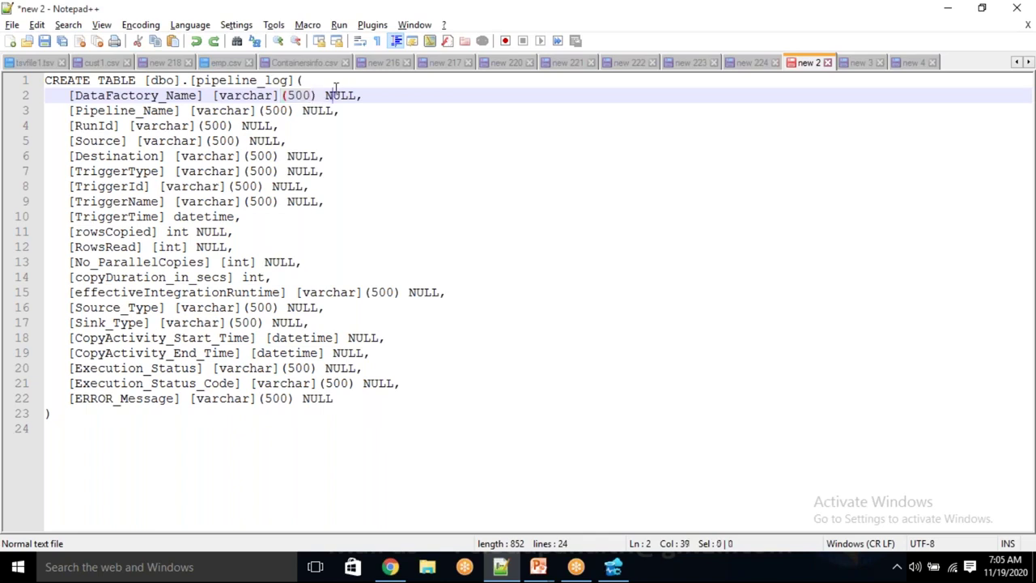
double_click(335, 91)
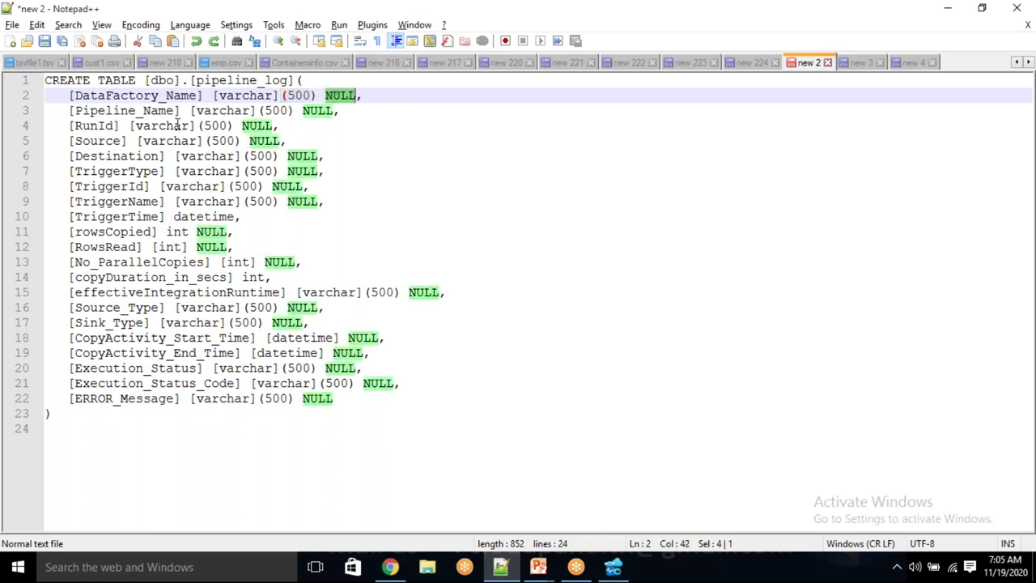
double_click(219, 110)
double_click(307, 111)
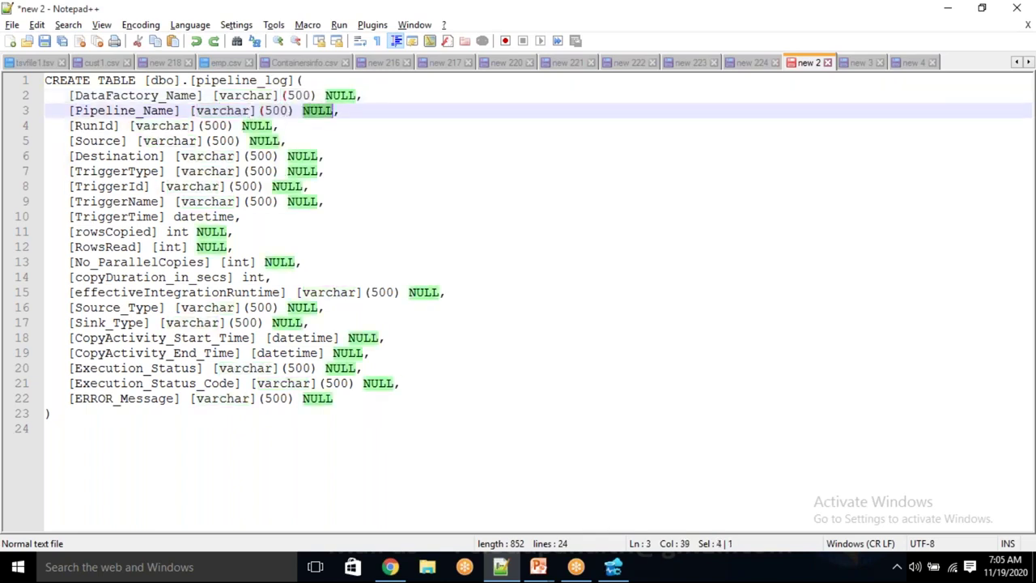
double_click(144, 110)
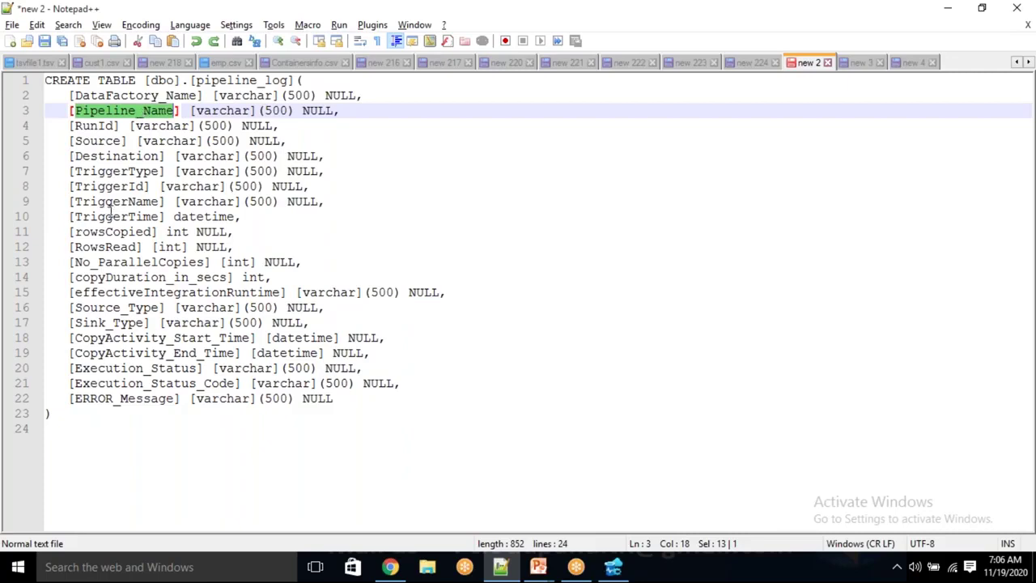
Check the RunId, rowsCopied, RowsRead and copyDuration_in_secs columns and their int types
double_click(103, 126)
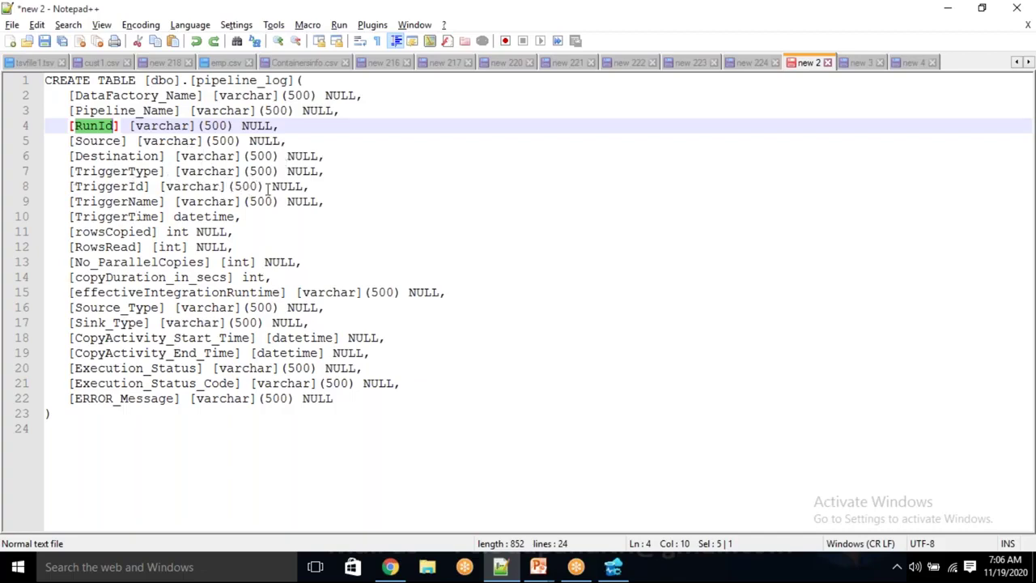
double_click(207, 216)
double_click(121, 233)
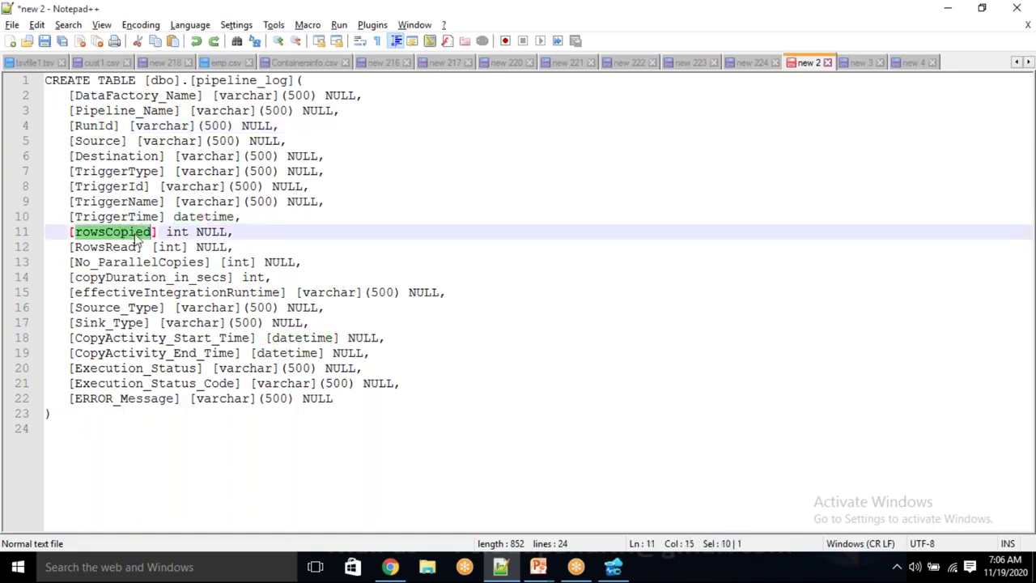
double_click(114, 247)
double_click(170, 247)
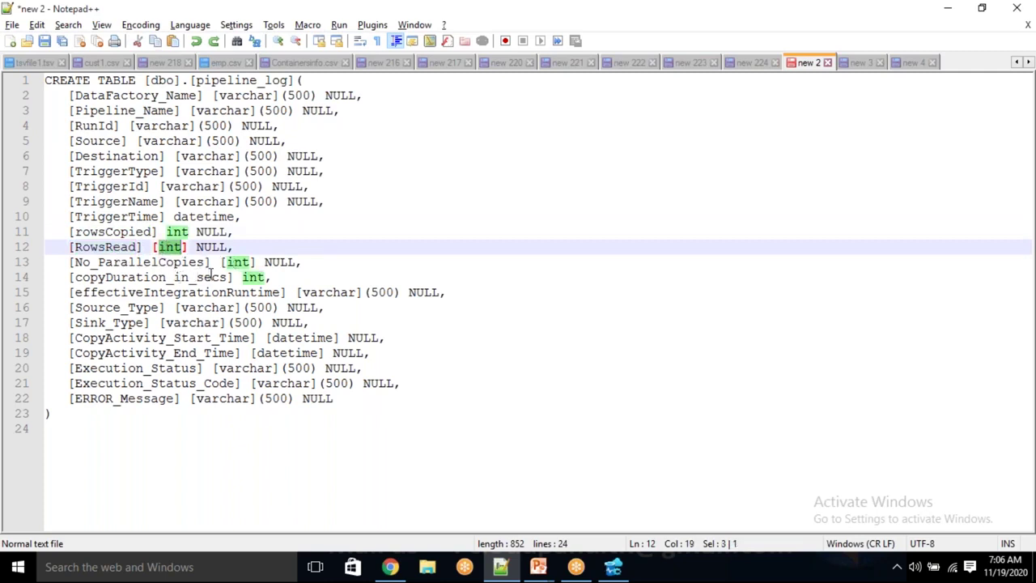
double_click(256, 277)
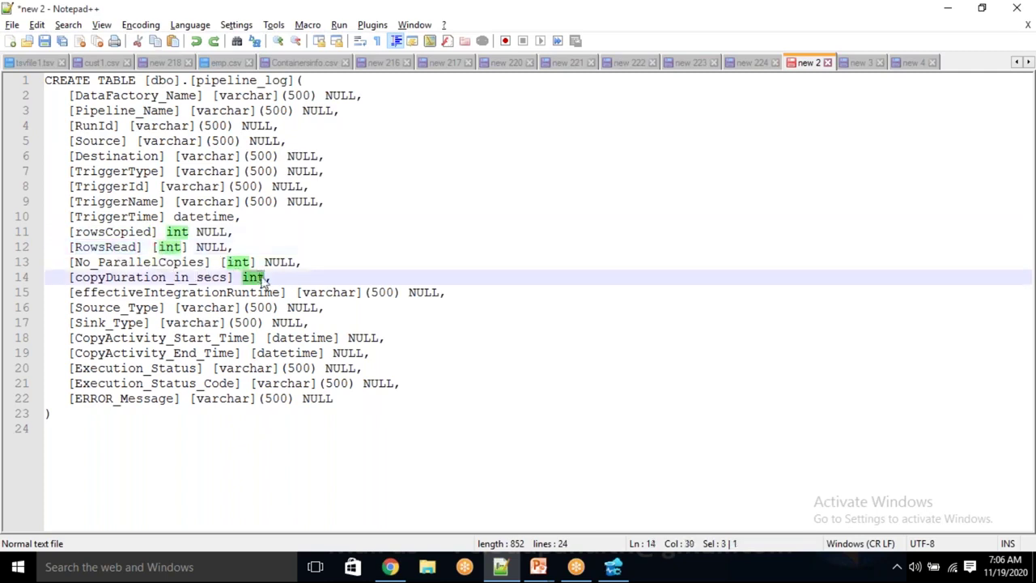
Append 'NULL,' after the int type on line 14 of the script
left_click(270, 278)
type("null,")
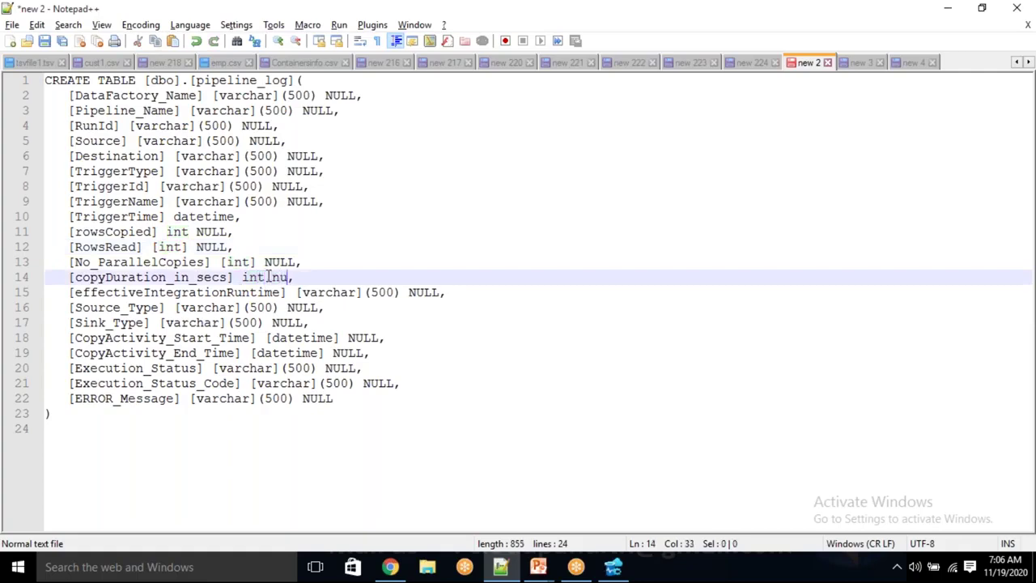
key("BackSpace")
key("BackSpace")
key("BackSpace")
key("BackSpace")
key("BackSpace")
type("NULL,")
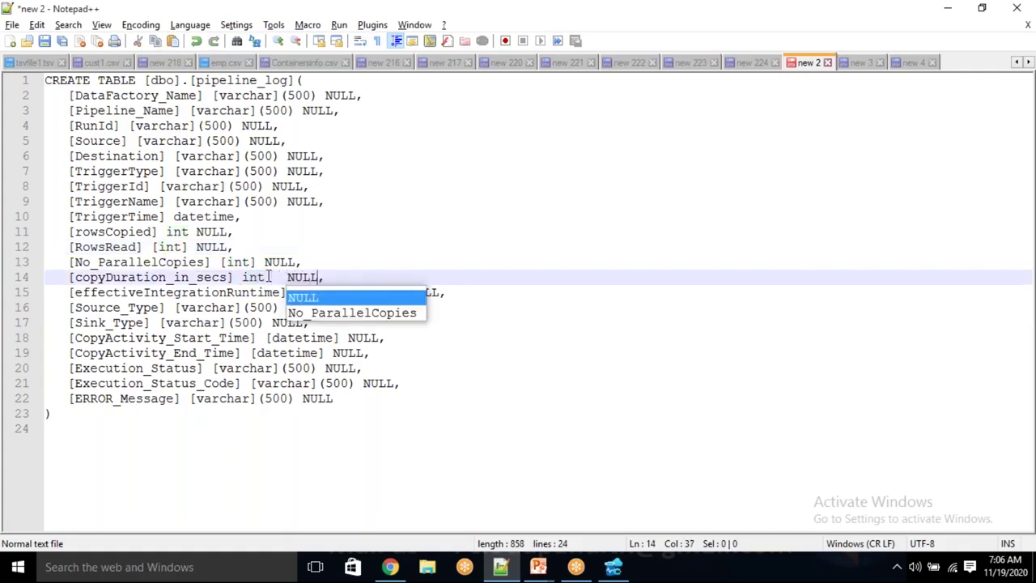
left_click(382, 262)
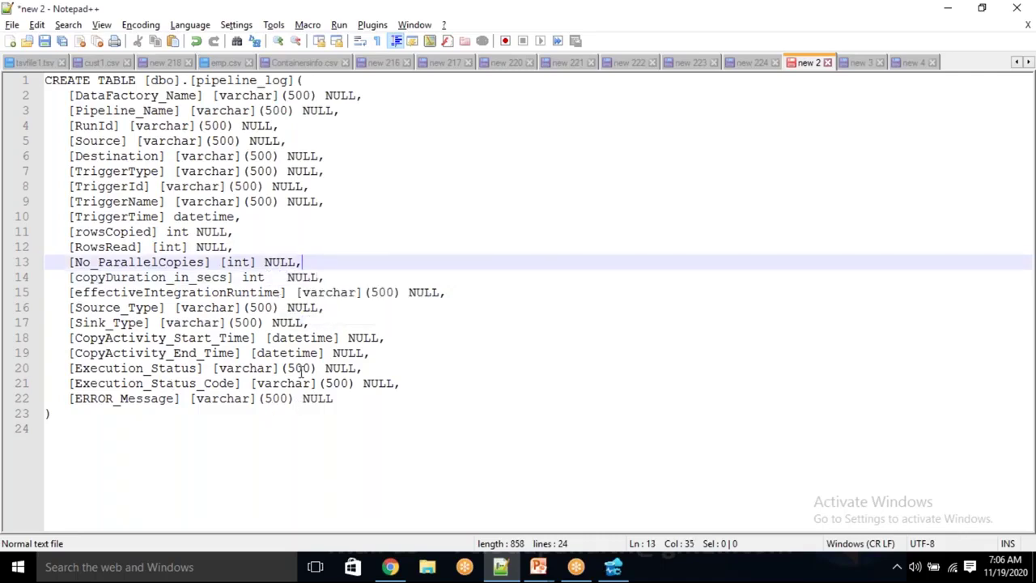
Review the effectiveIntegrationRuntime, Source_Type and Sink_Type varchar types and the datetime columns
double_click(183, 292)
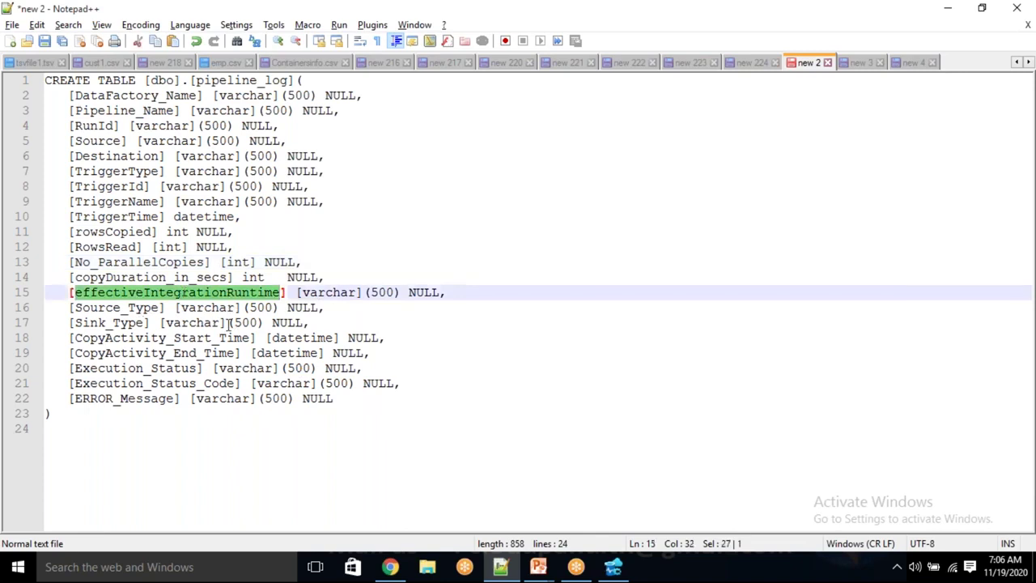
double_click(202, 307)
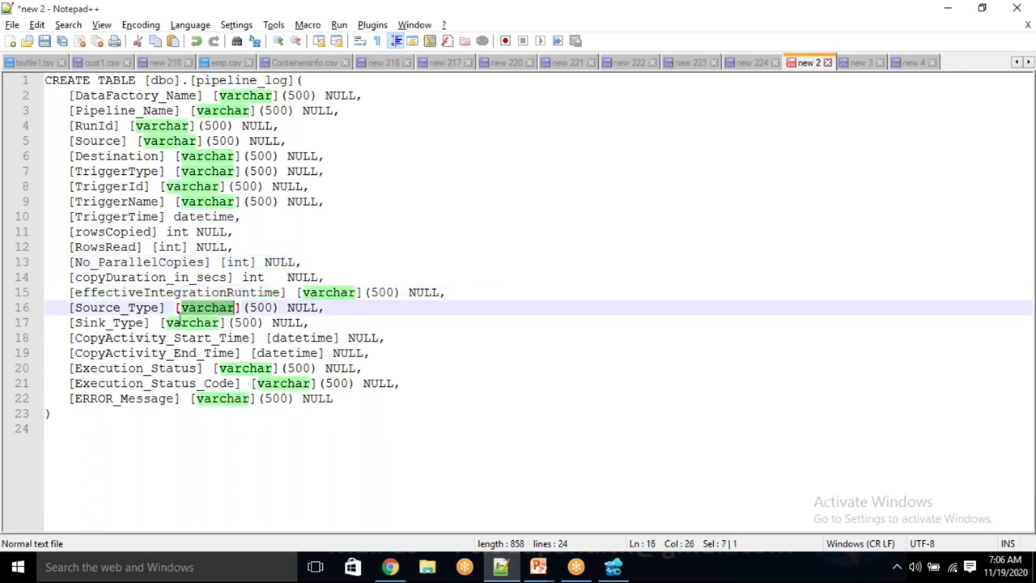
double_click(193, 323)
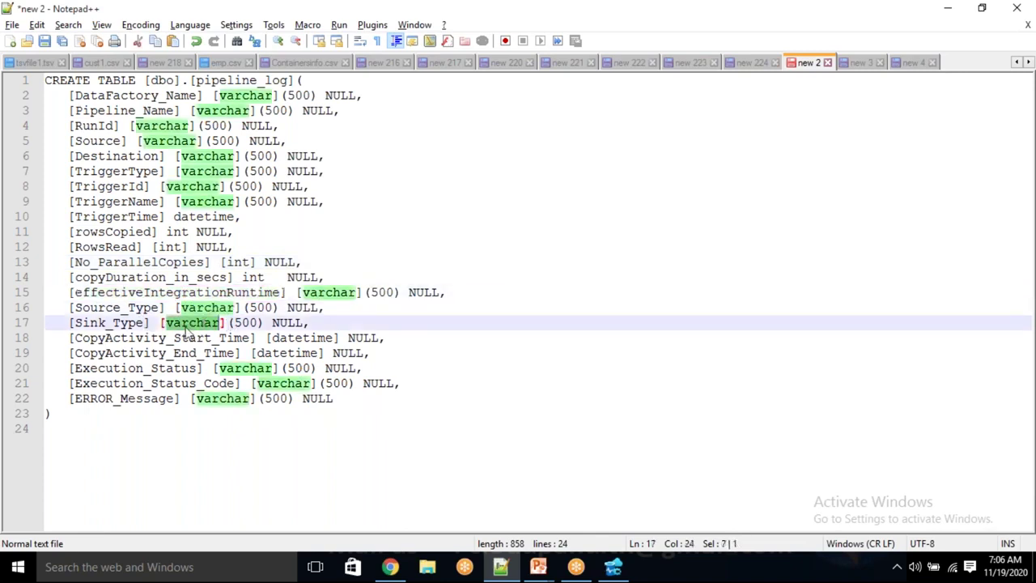
left_click(312, 338)
double_click(283, 353)
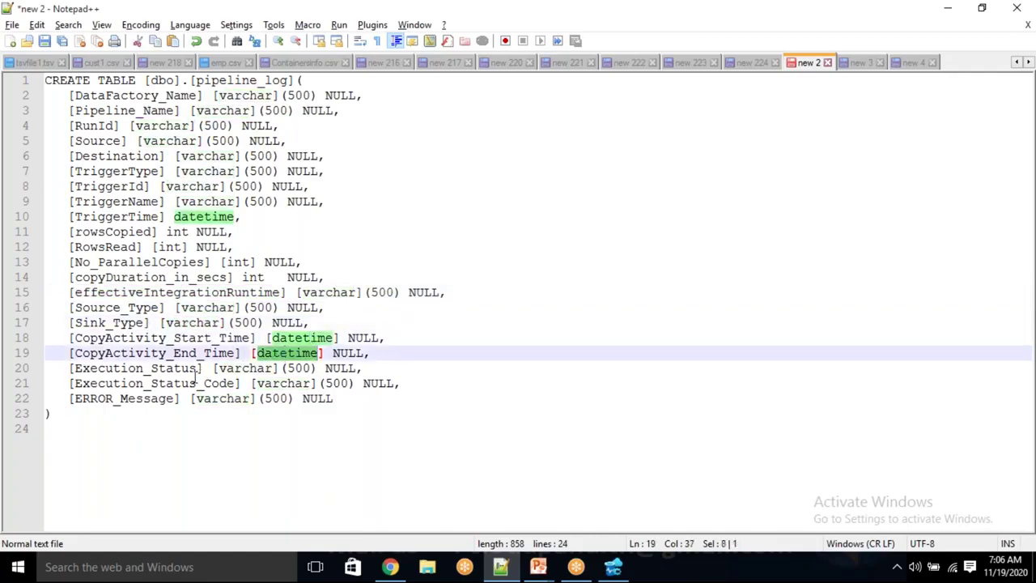
double_click(255, 368)
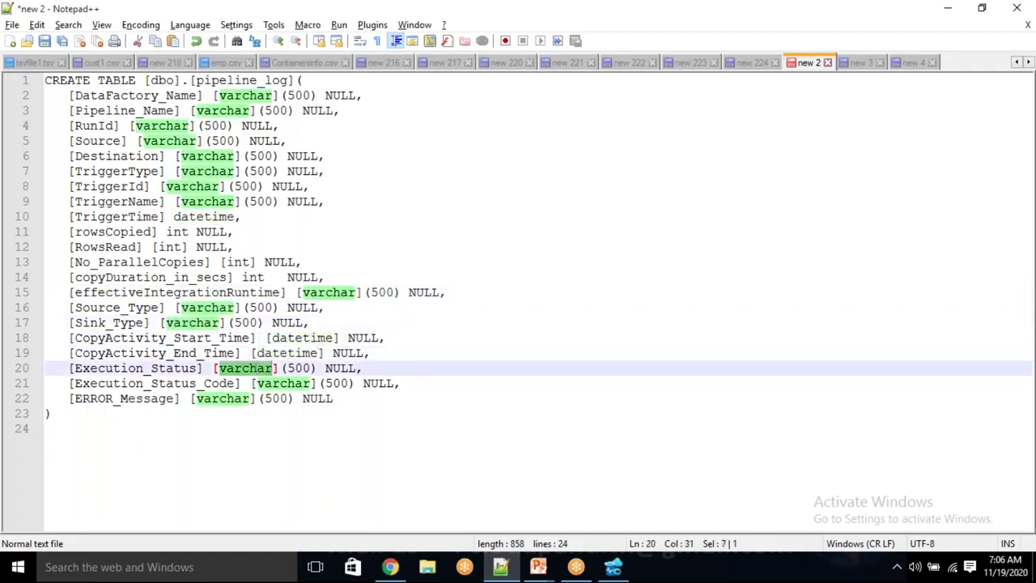
triple_click(214, 383)
left_click(217, 383)
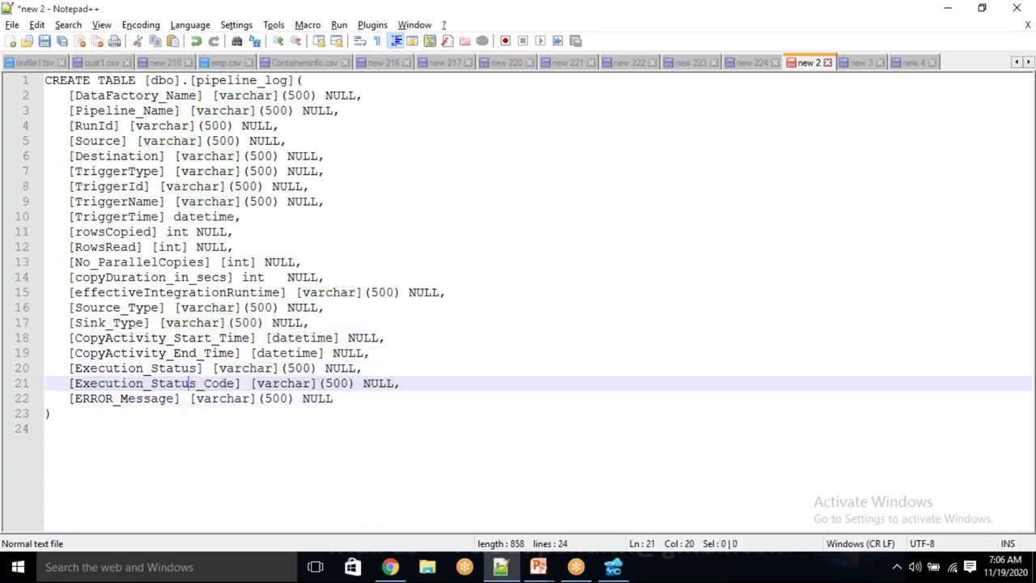
Check the varchar types on lines 21–22, then select the whole CREATE TABLE script
double_click(219, 384)
double_click(283, 384)
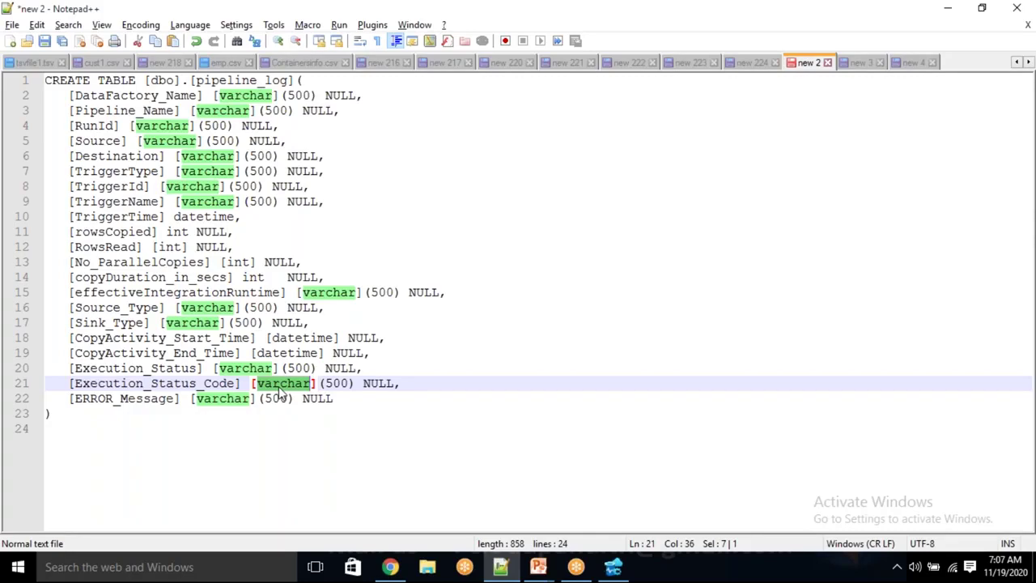
triple_click(279, 383)
left_click(279, 383)
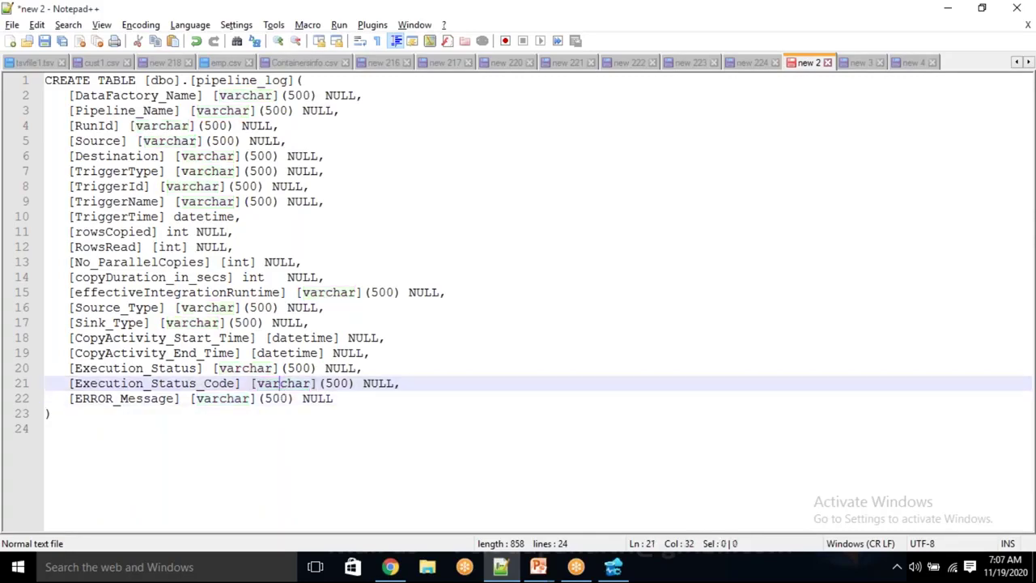
double_click(279, 383)
left_click(133, 415)
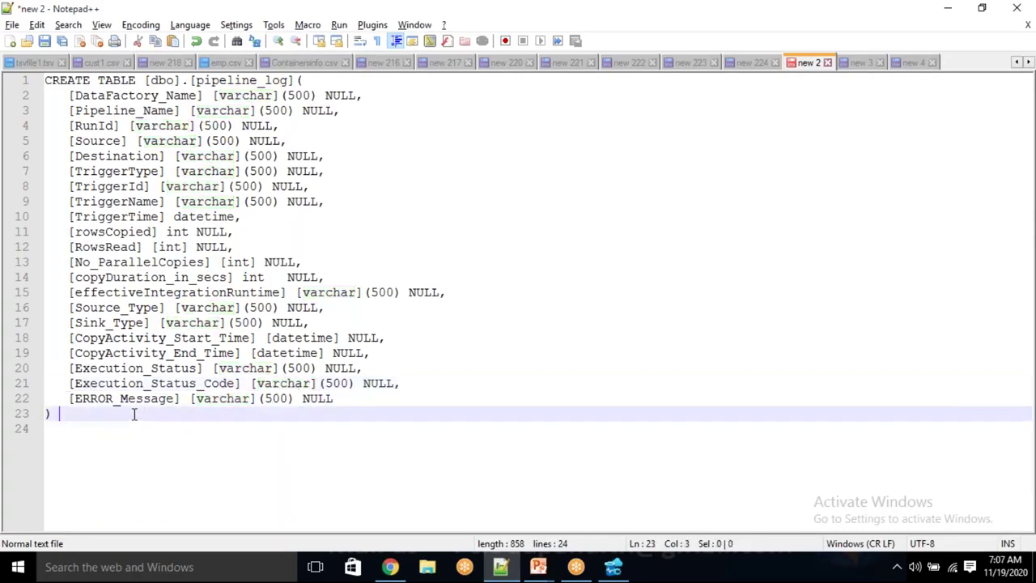
double_click(221, 397)
left_click(286, 413)
left_click_drag(246, 396, 295, 382)
left_click(294, 415)
left_click_drag(82, 416, 12, 81)
key("ctrl+c")
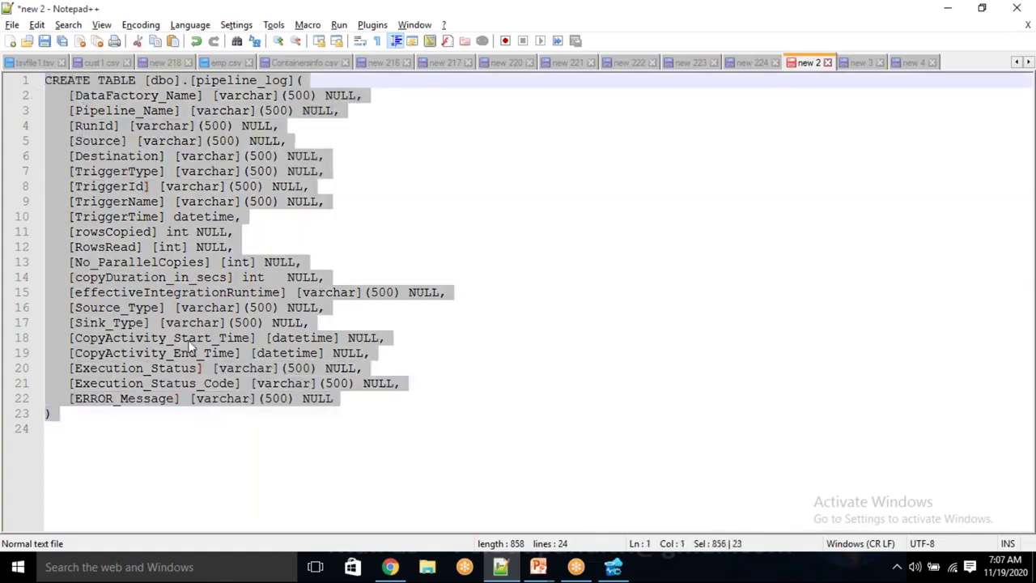
Paste and run the CREATE TABLE pipeline_log script, which completes successfully in 00:00:00.350
key("alt+Tab")
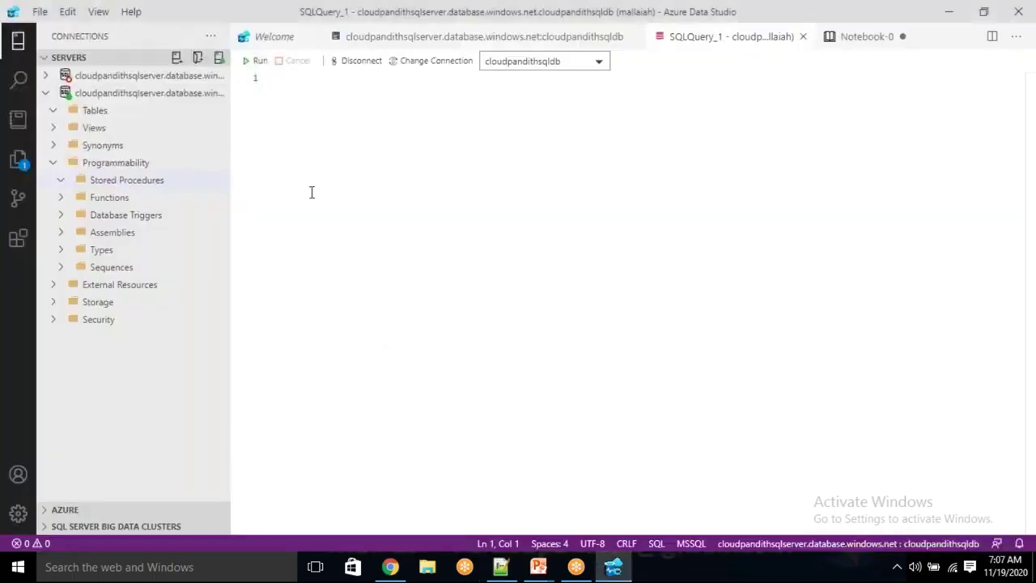
key("ctrl+v")
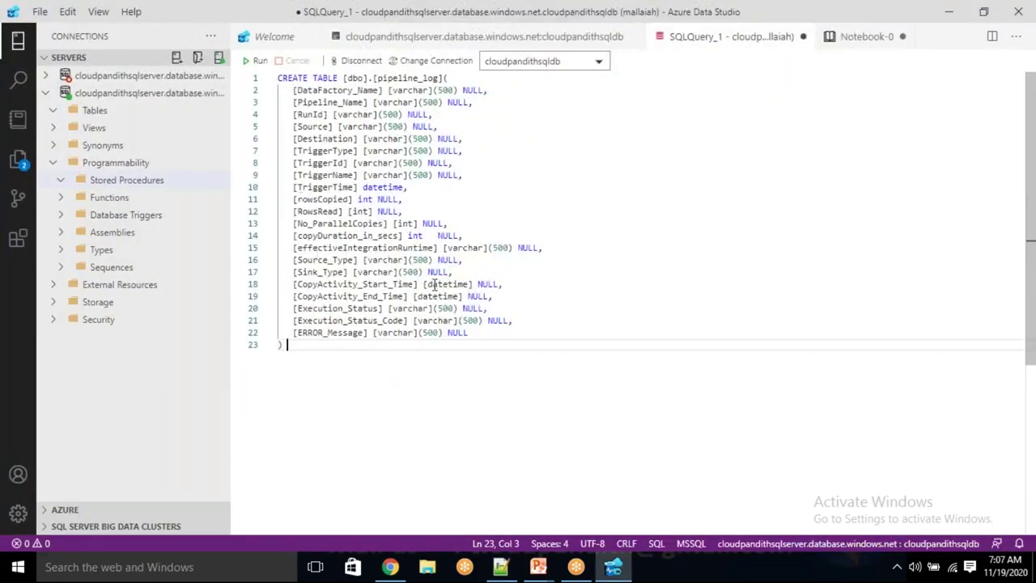
left_click(259, 61)
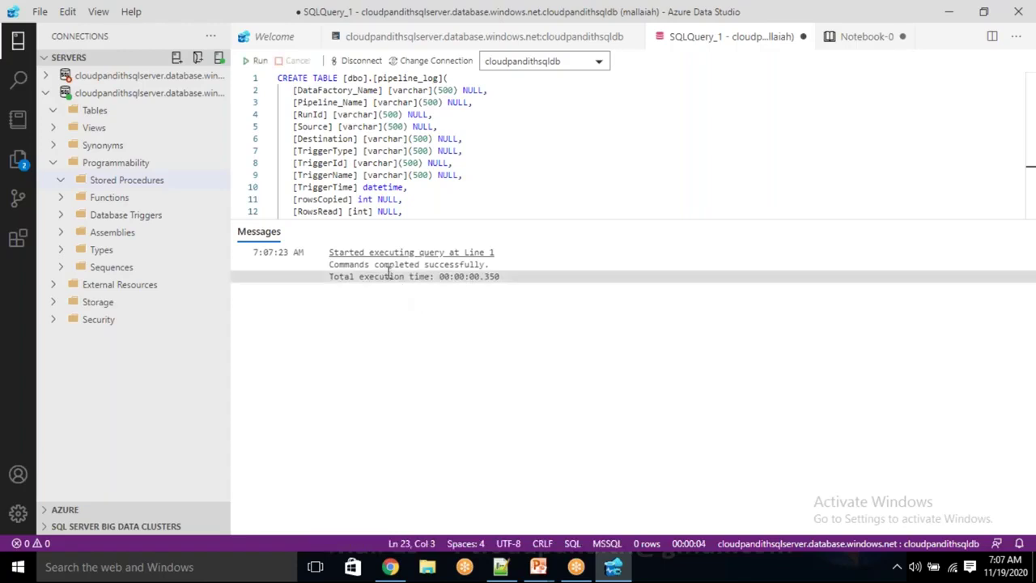
left_click_drag(424, 264, 396, 312)
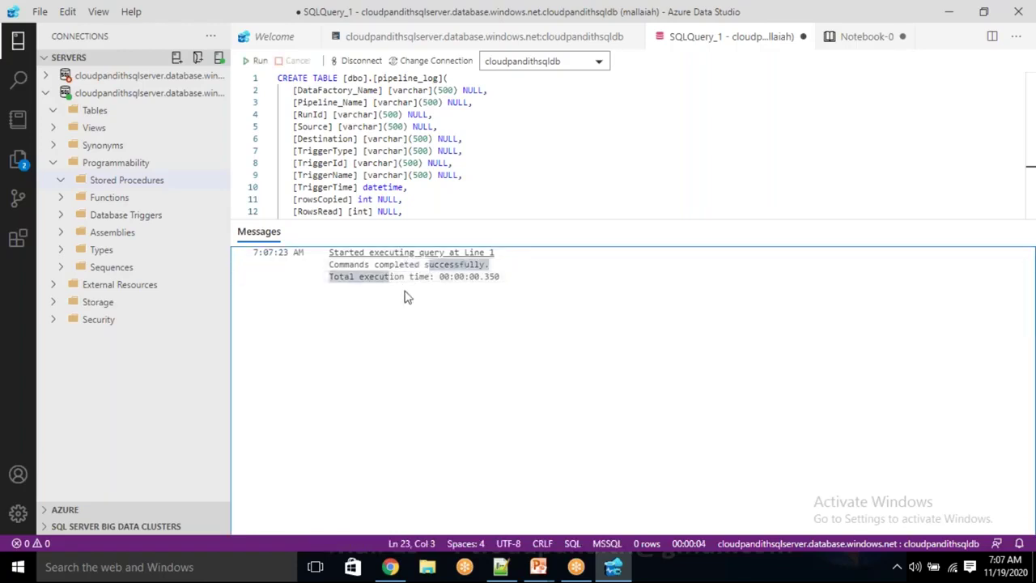
left_click_drag(450, 277, 500, 277)
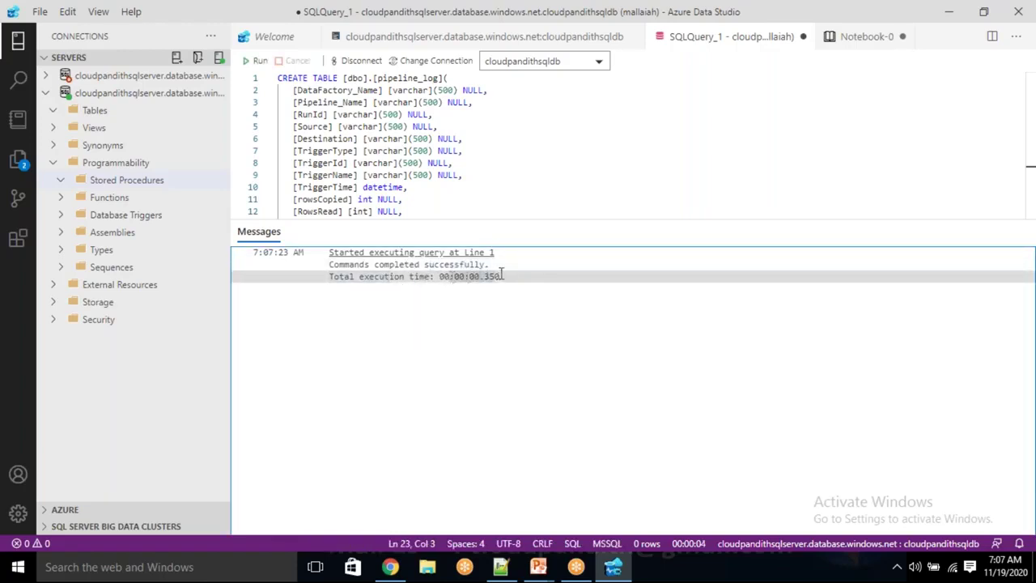
left_click(431, 207)
Clear the editor, refresh the server, and expand Tables to reveal dbo.pipeline_log
key("ctrl+a")
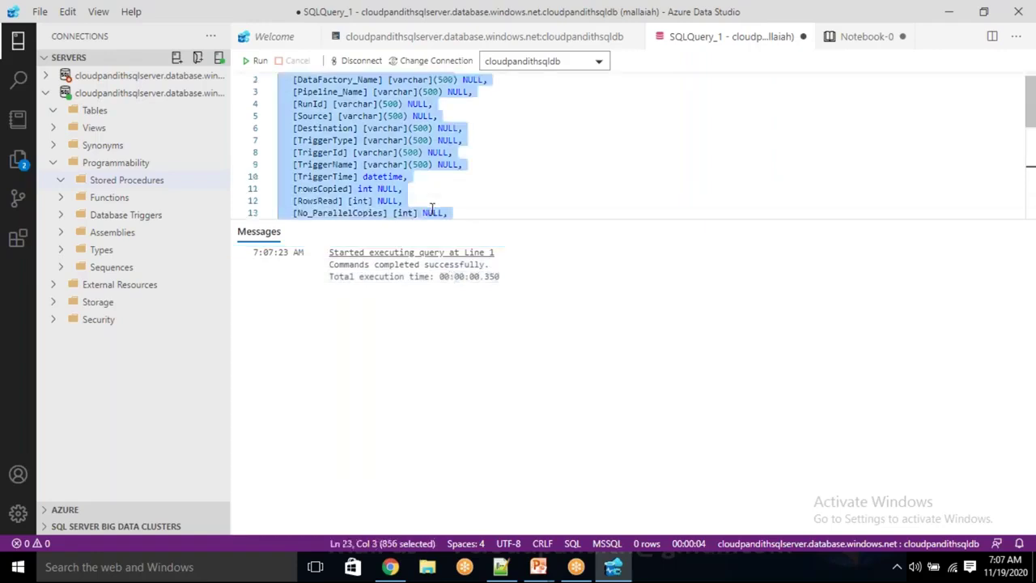
key("Delete")
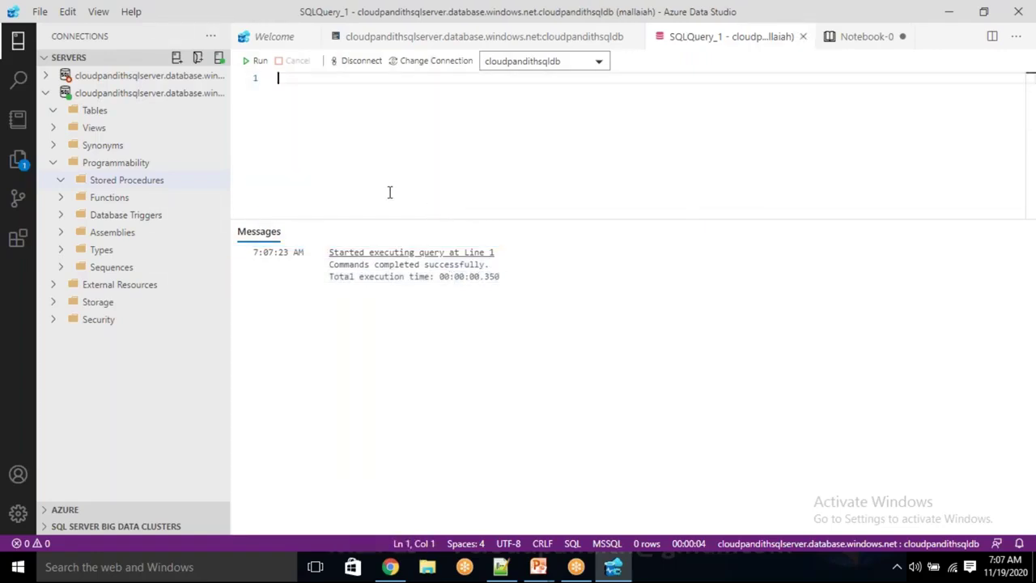
left_click(52, 112)
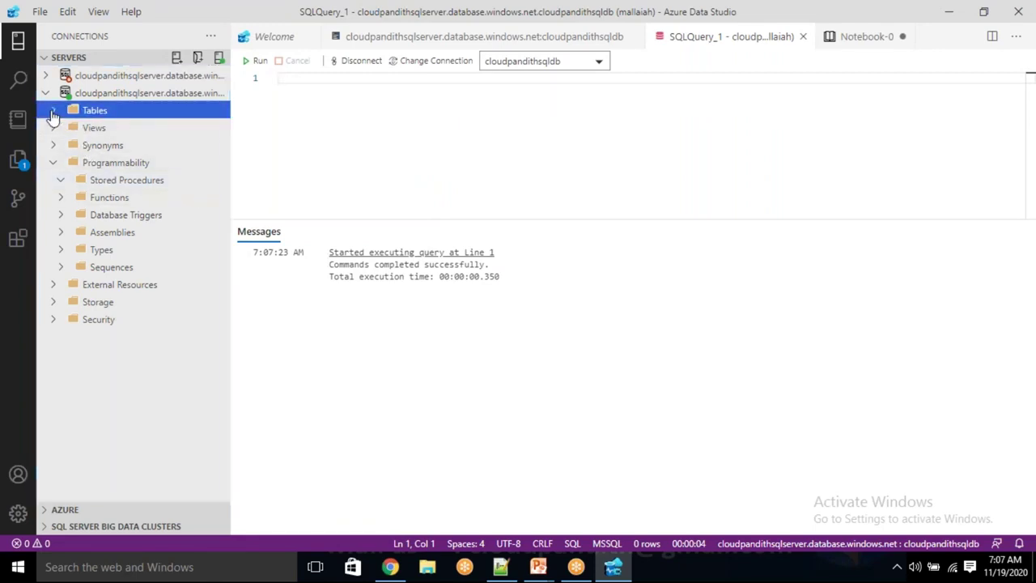
left_click(91, 95)
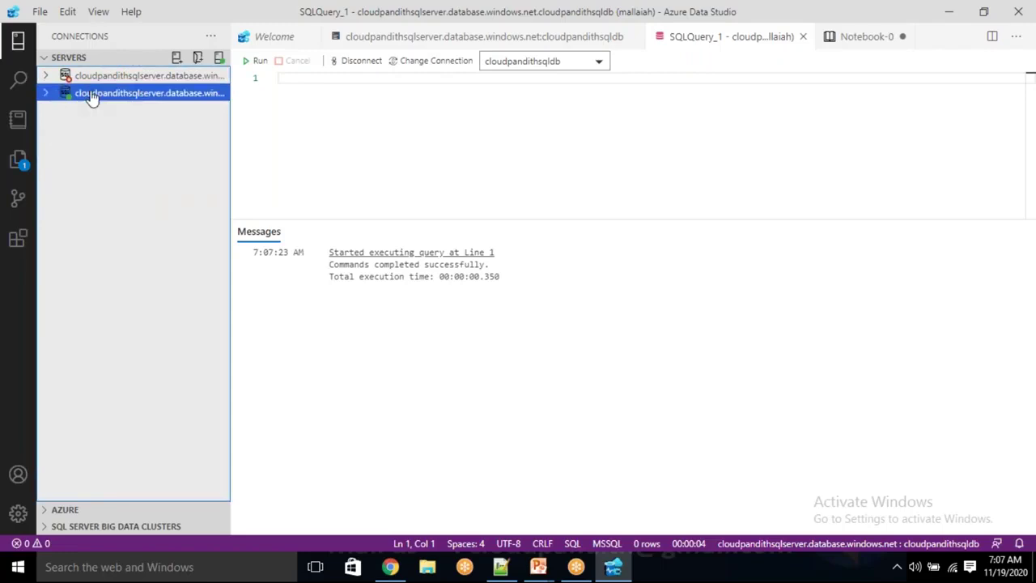
right_click(91, 96)
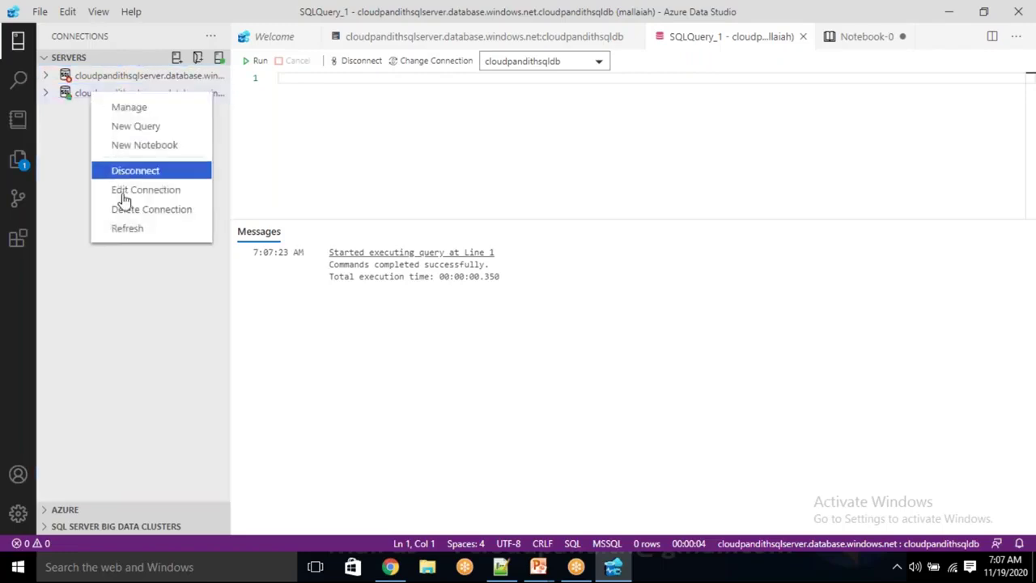
left_click(127, 229)
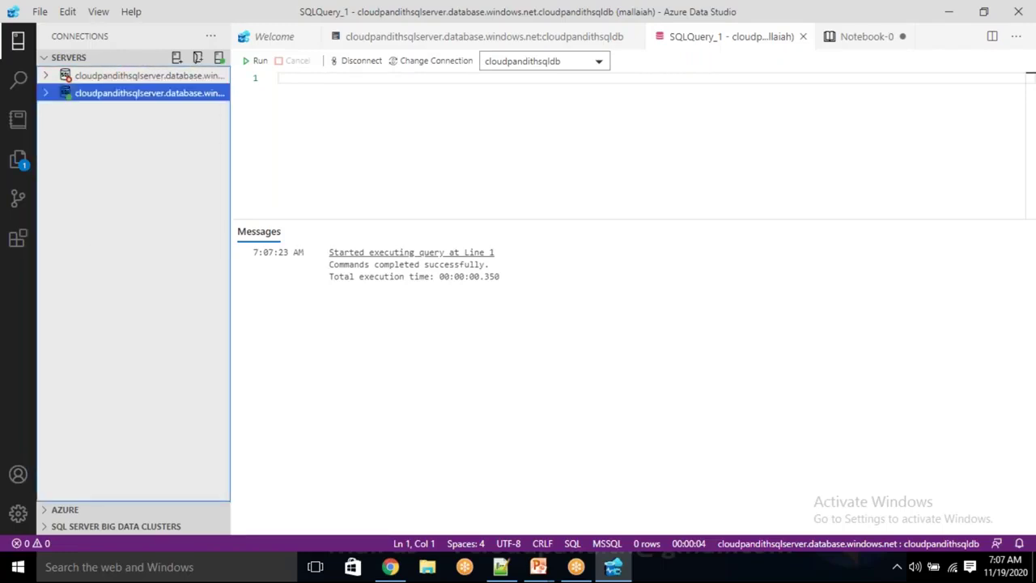
left_click(53, 94)
left_click(57, 115)
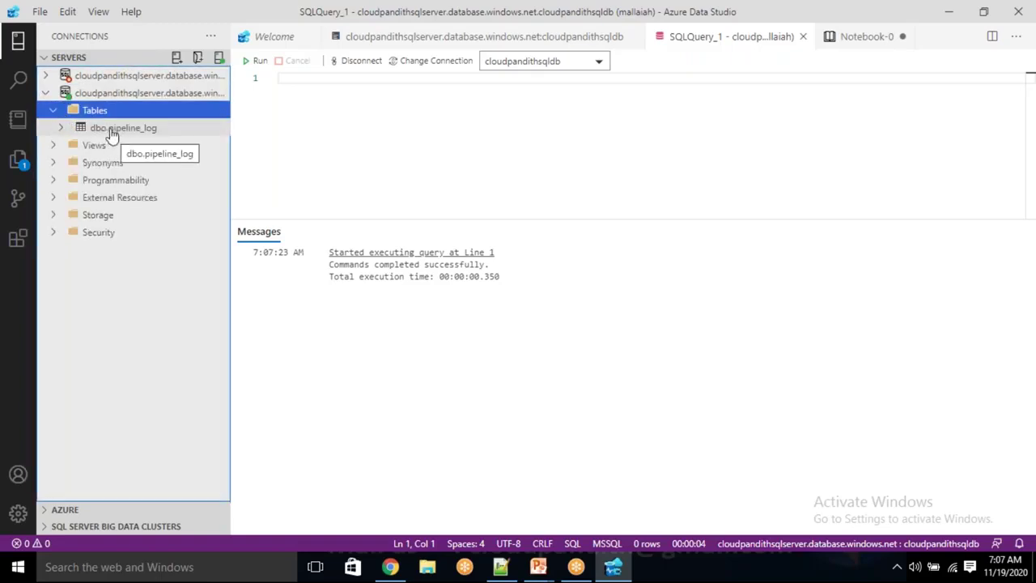
Run SELECT * FROM PIPELINE_LOG, confirm it returns 0 rows, then clear the editor
left_click(358, 108)
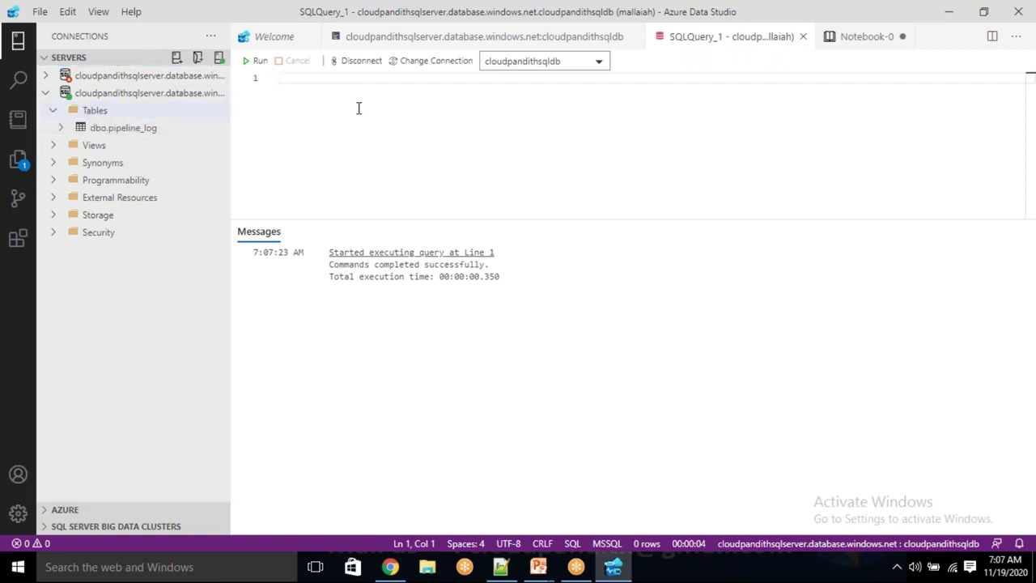
type("SELECT *")
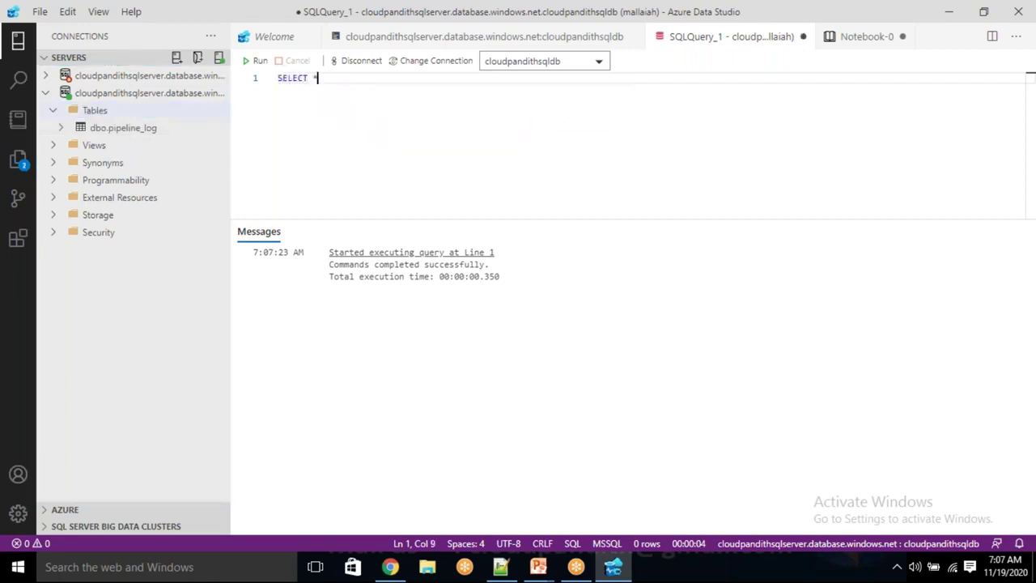
type(" FROM P")
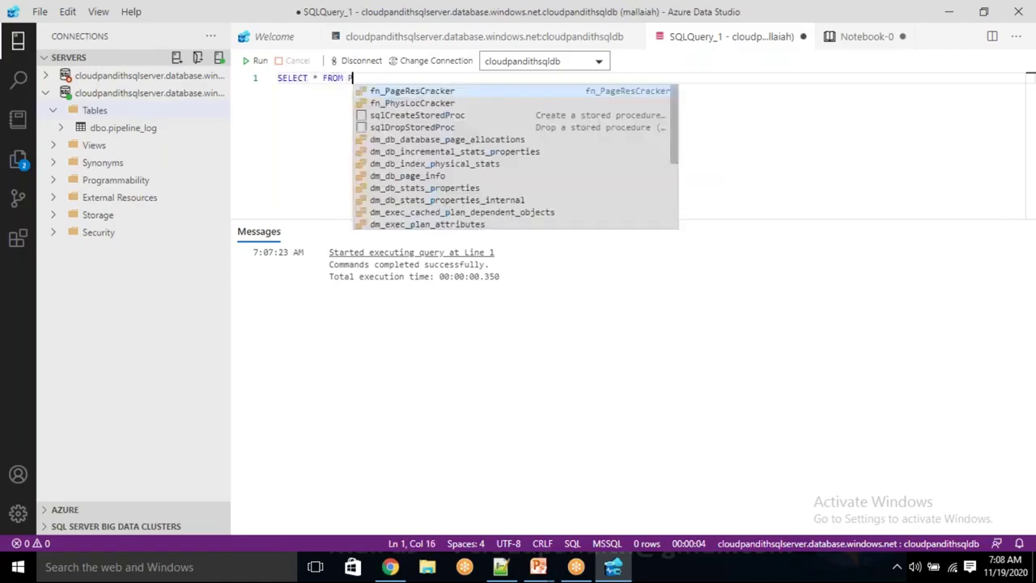
type("IPELINE_LOG")
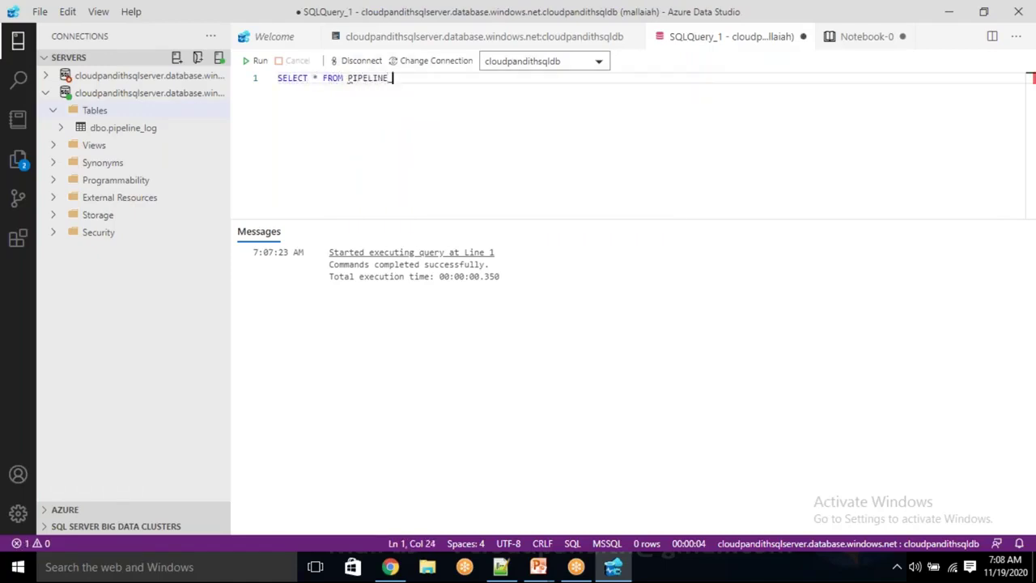
left_click(259, 64)
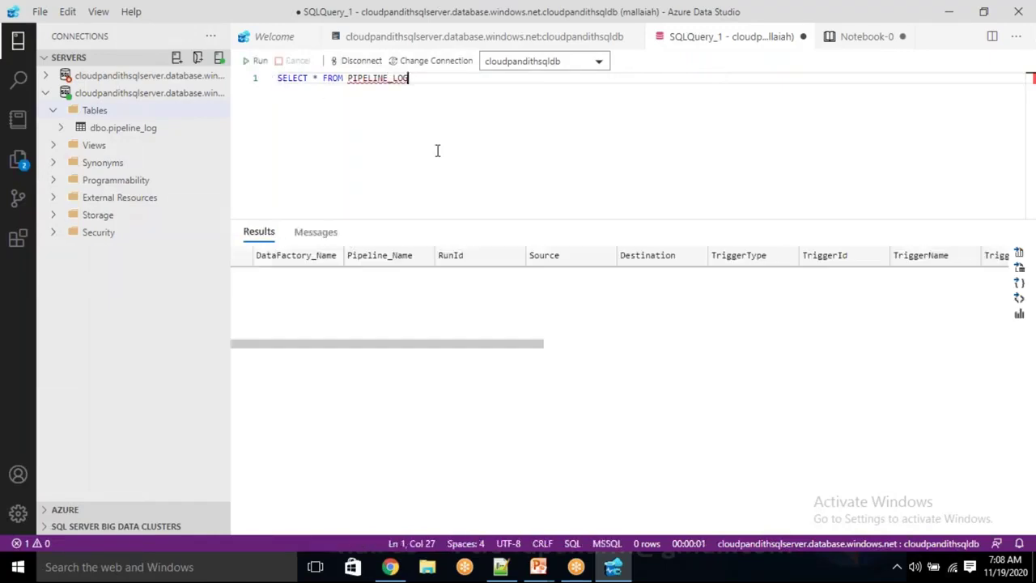
left_click_drag(359, 346, 340, 404)
left_click_drag(368, 351, 541, 157)
key("ctrl+a")
key("Delete")
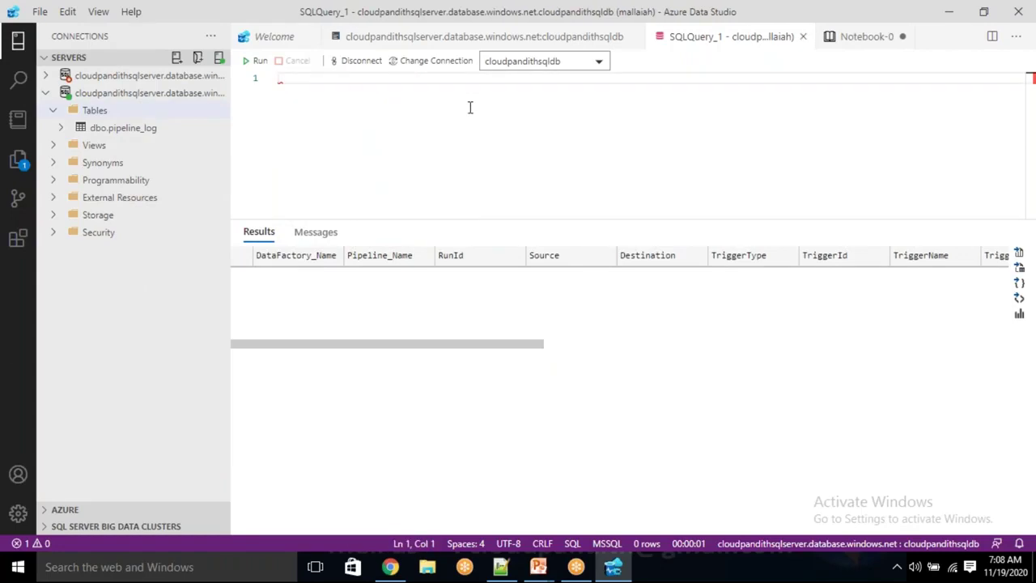
Create table CUST (cid int, cname varchar(50), cphno bigint, cjoineddate datetime) and refresh Tables to show dbo.CUST
type("CR")
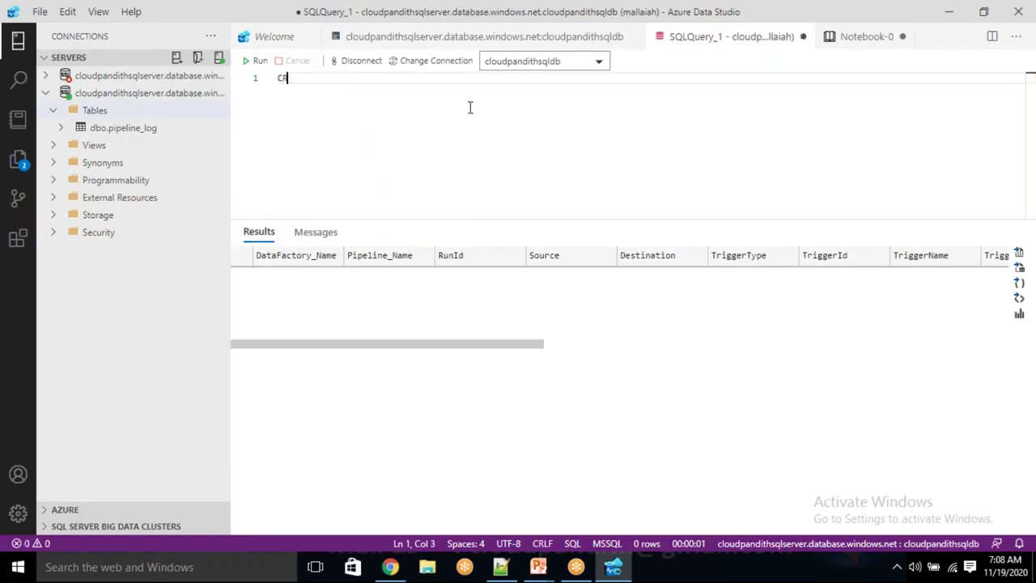
type("EATE TABLE ")
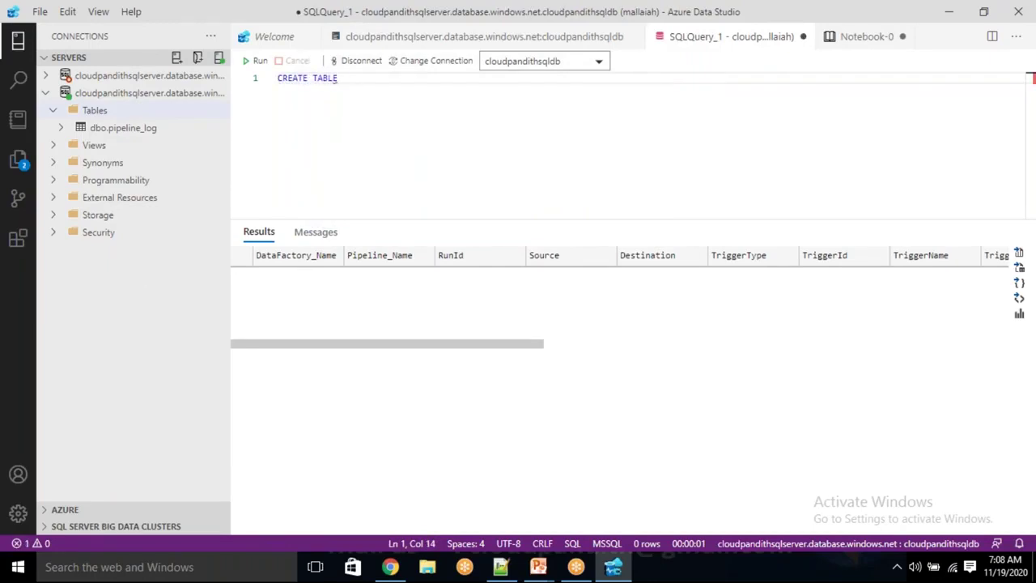
type("C")
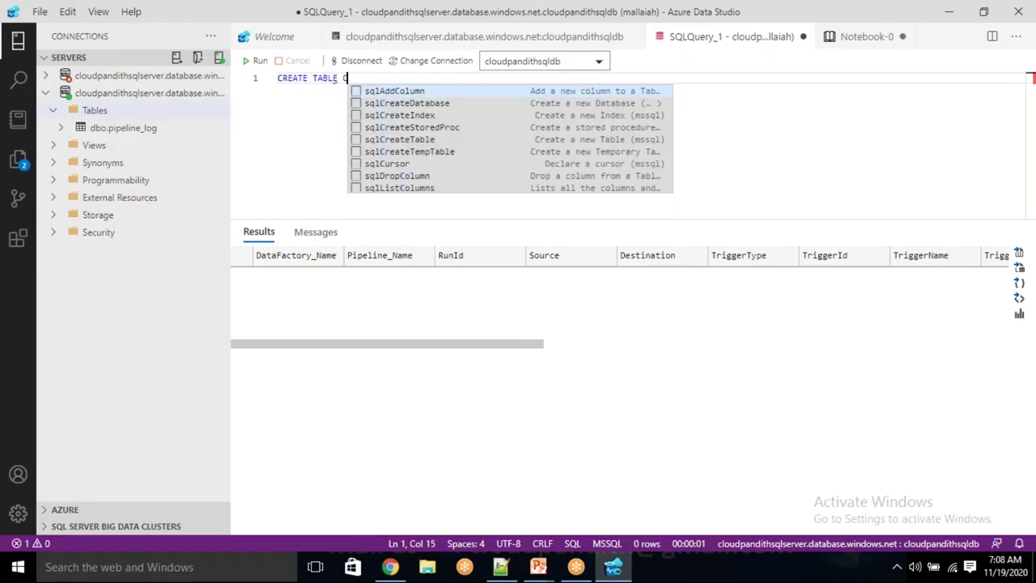
type("UST(")
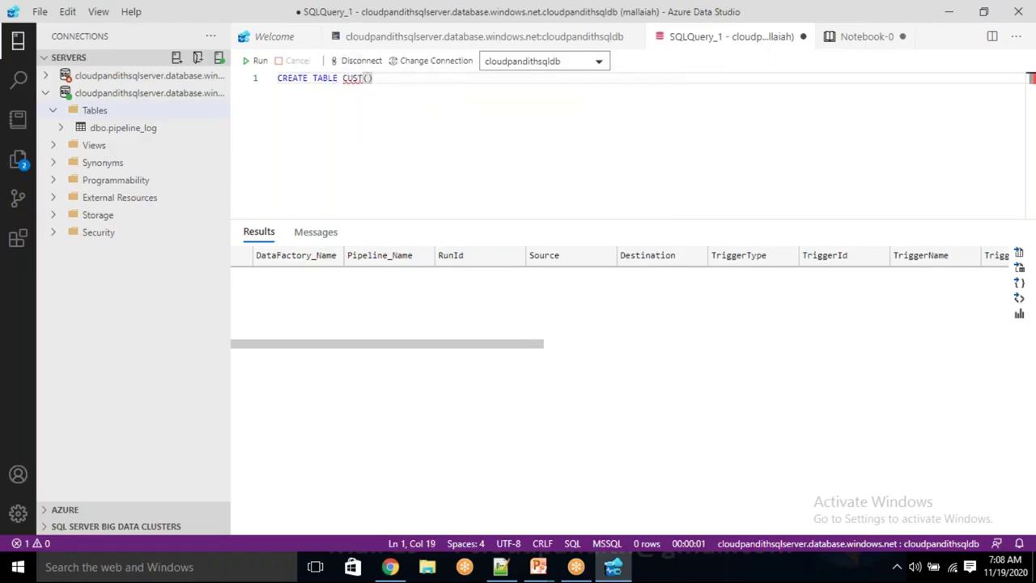
type("cid int")
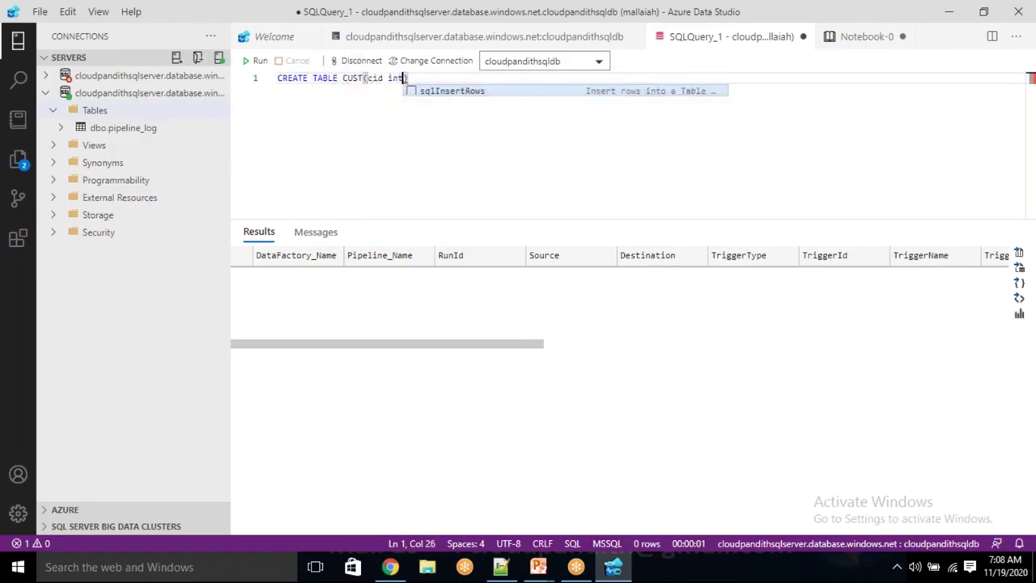
type(",cname varchar")
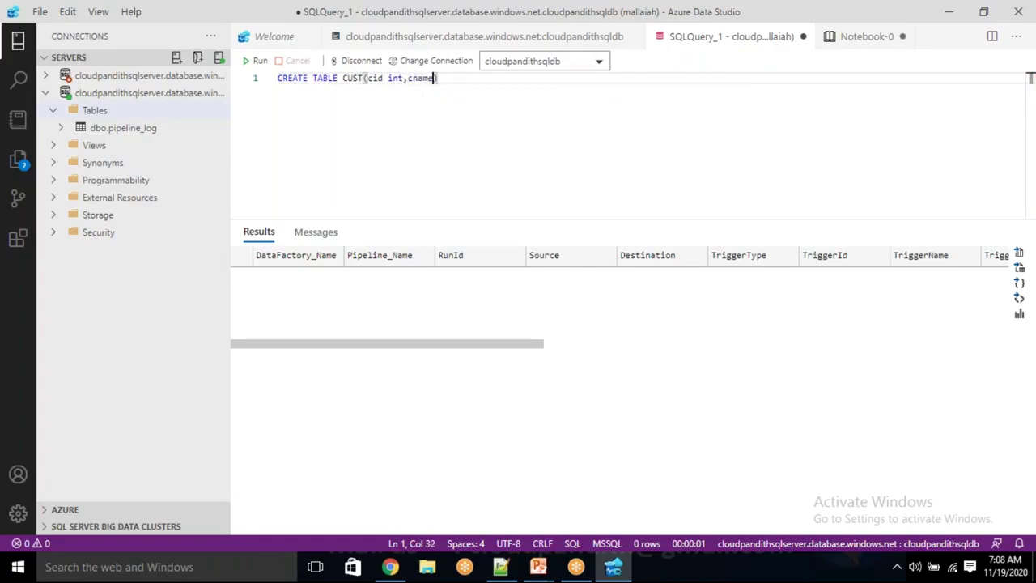
type("(50)")
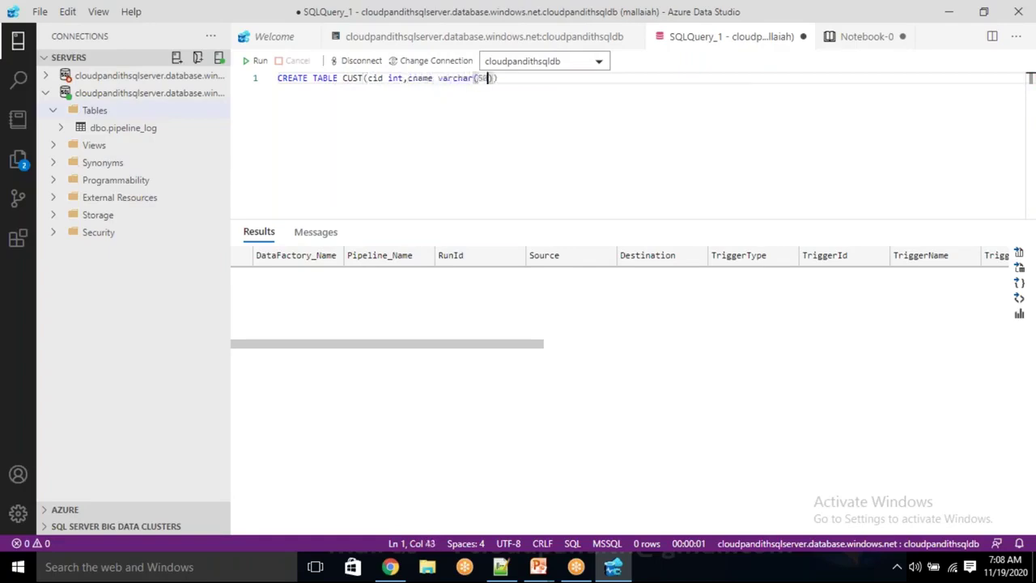
type(",cphno ")
type("bigint,cjoi")
type("neddate date")
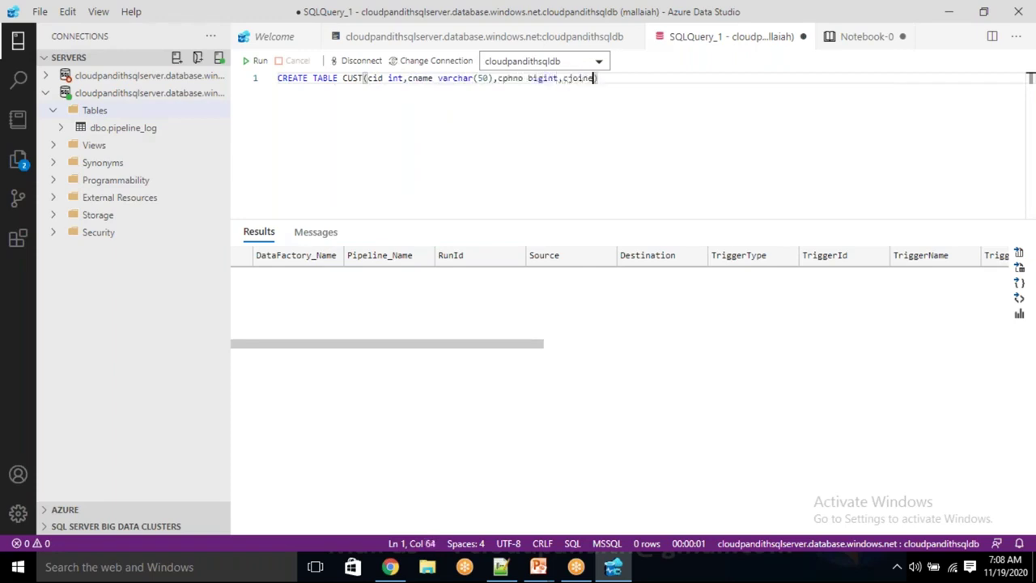
type("time")
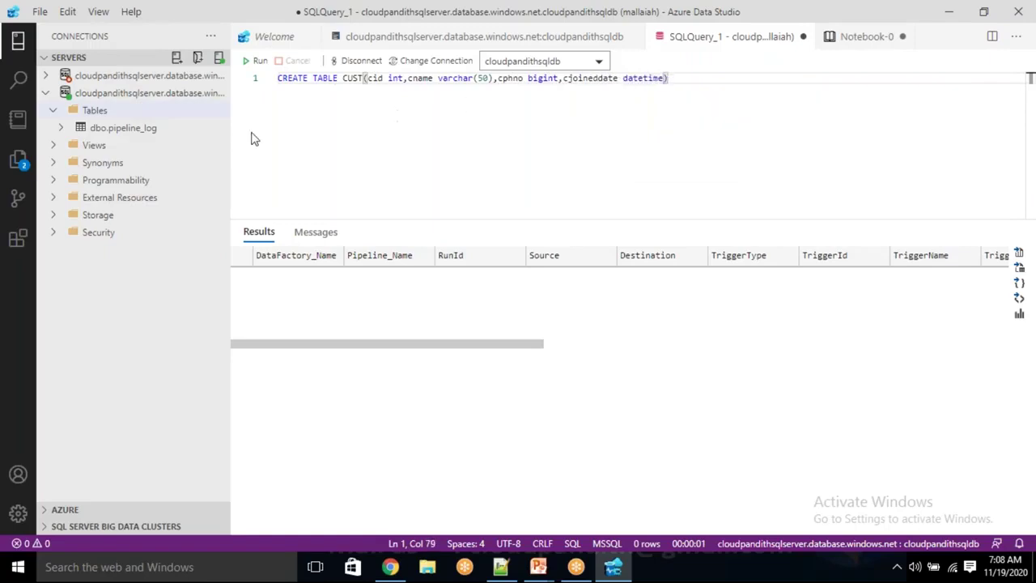
left_click(256, 60)
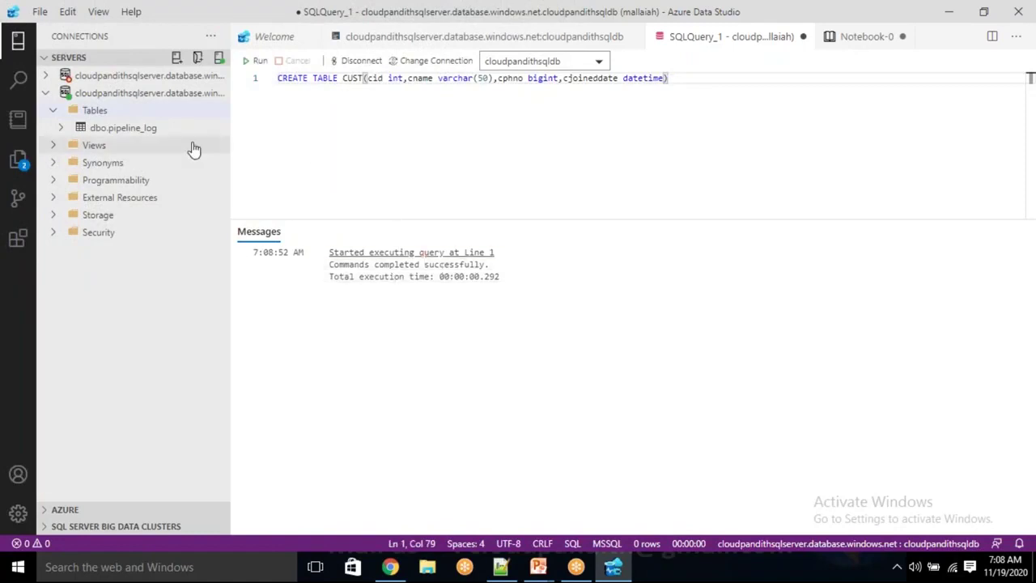
left_click(94, 111)
right_click(95, 112)
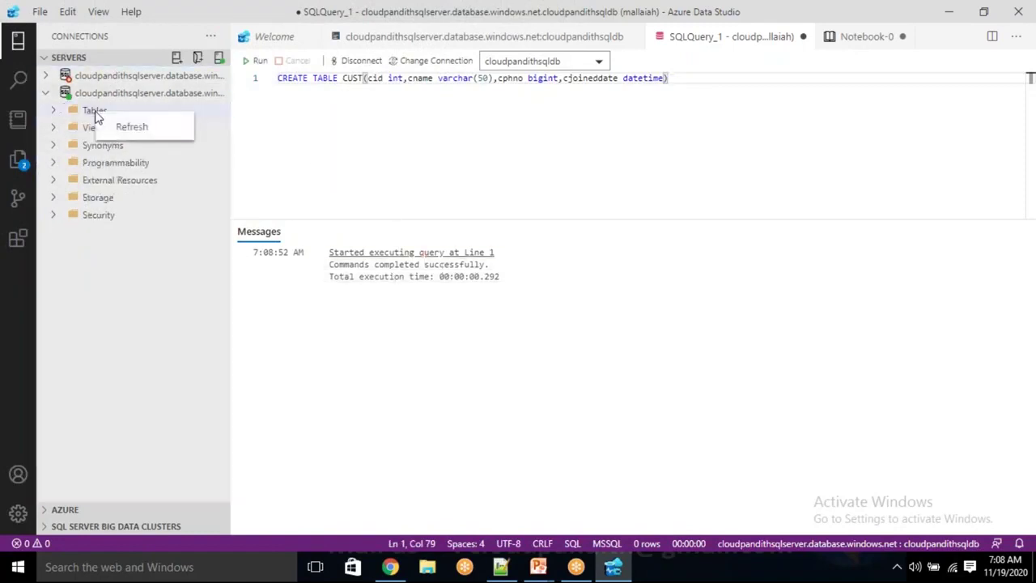
left_click(132, 127)
left_click(52, 110)
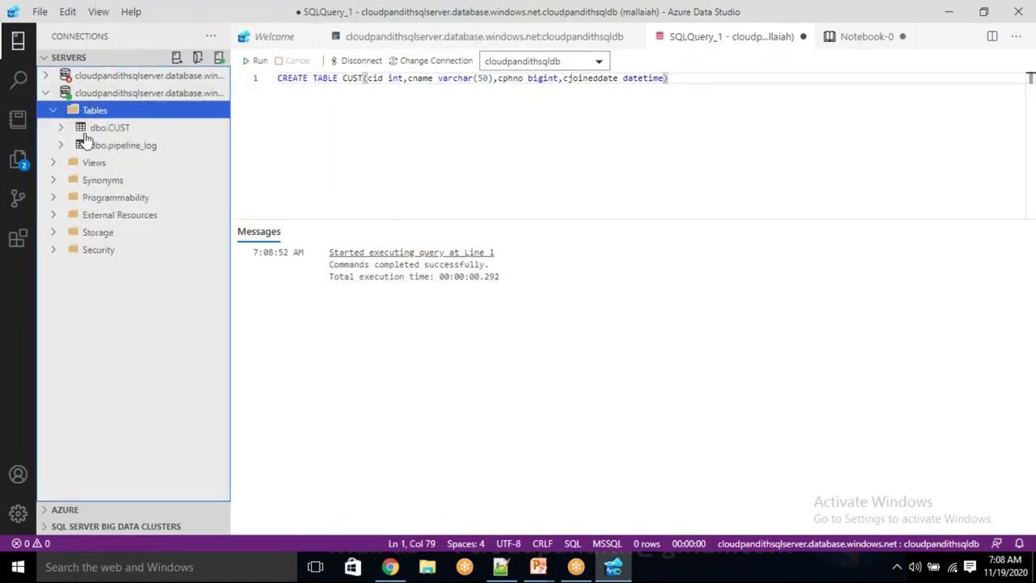
left_click(678, 82)
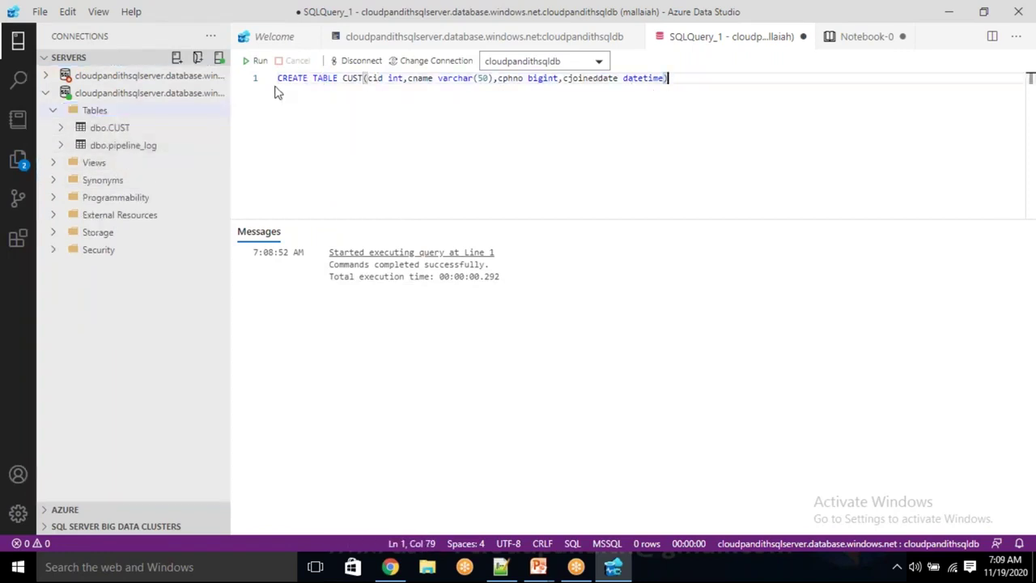
Comment out the CREATE TABLE line and run select * from cust, returning four empty columns
key("Home")
type("--")
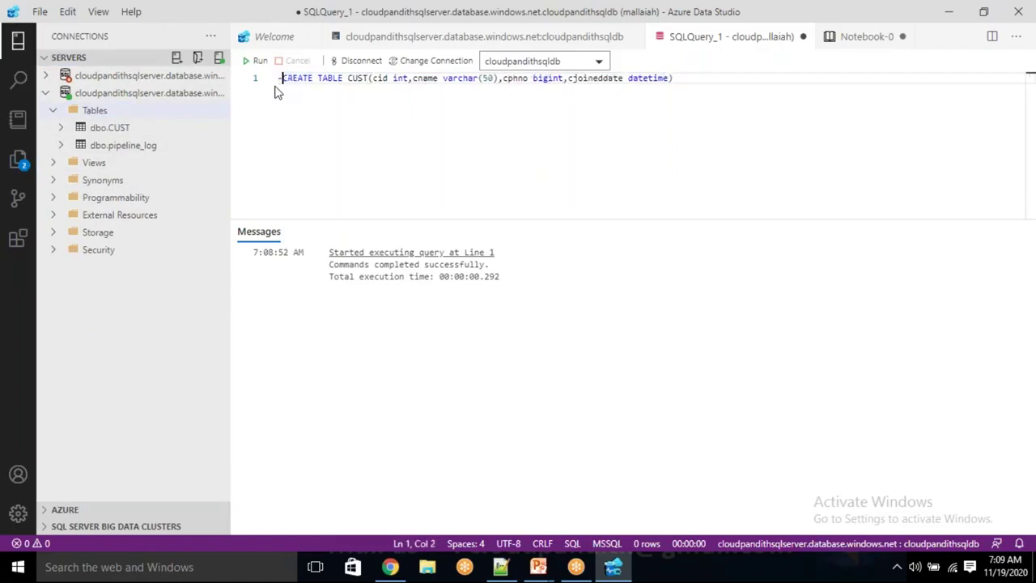
key("End")
key("Return")
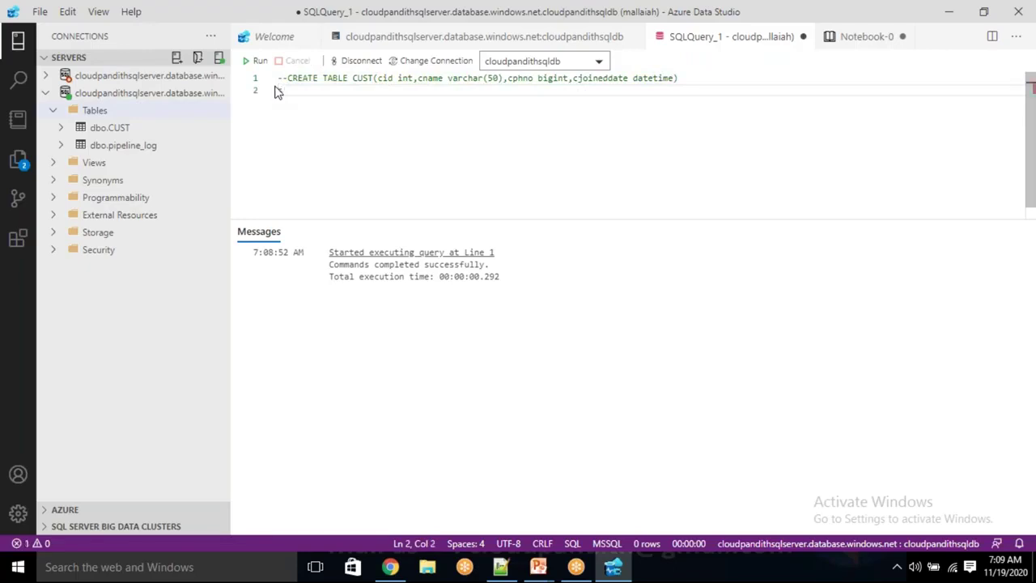
type("select * from cust")
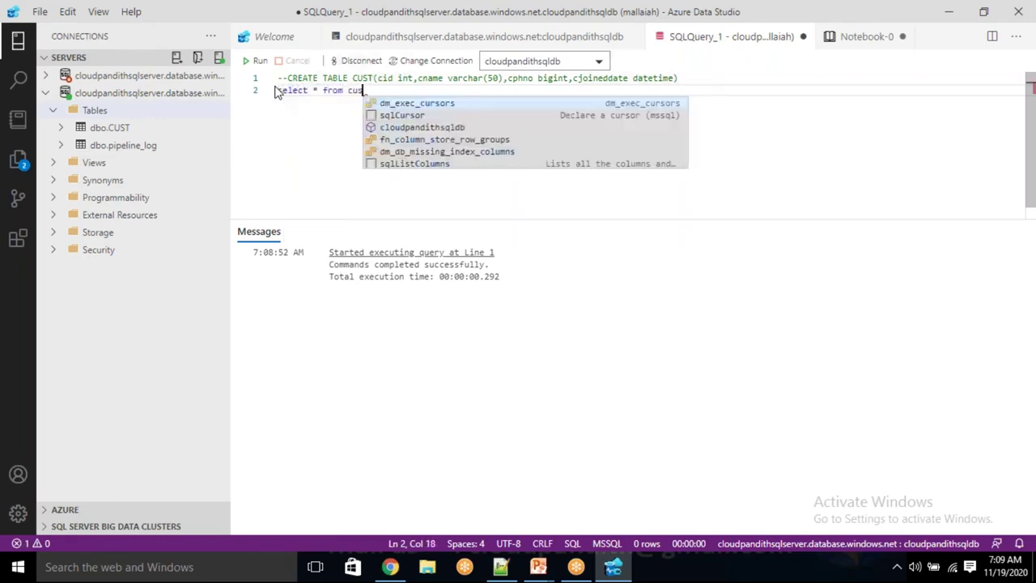
left_click(252, 60)
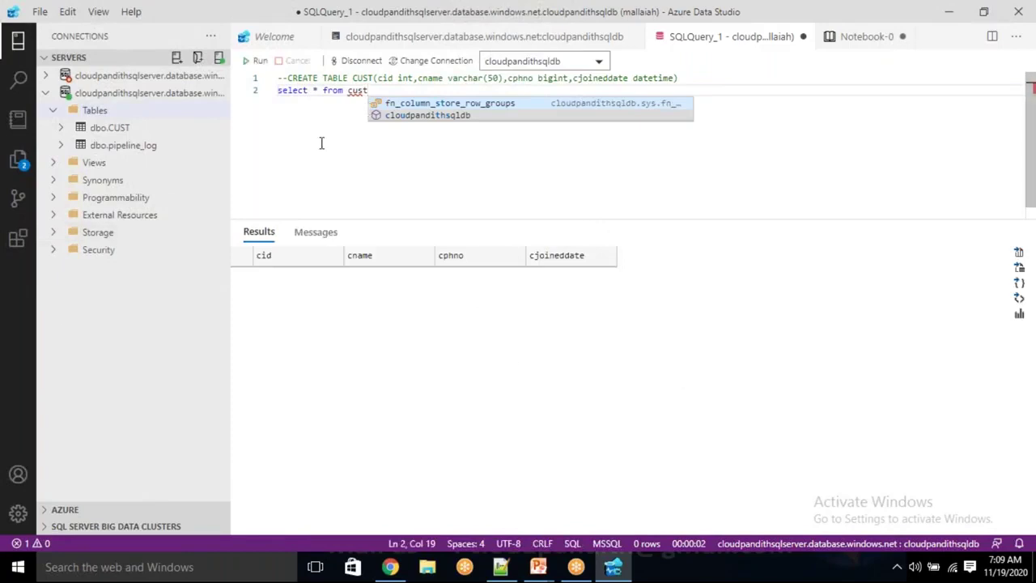
key("Home")
type("--")
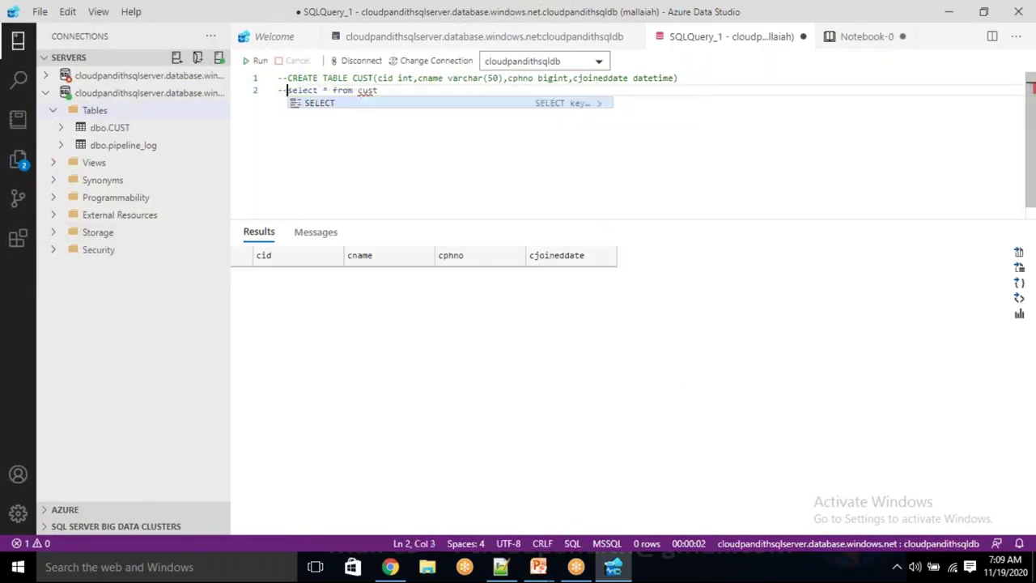
key("End")
key("Return")
type("in")
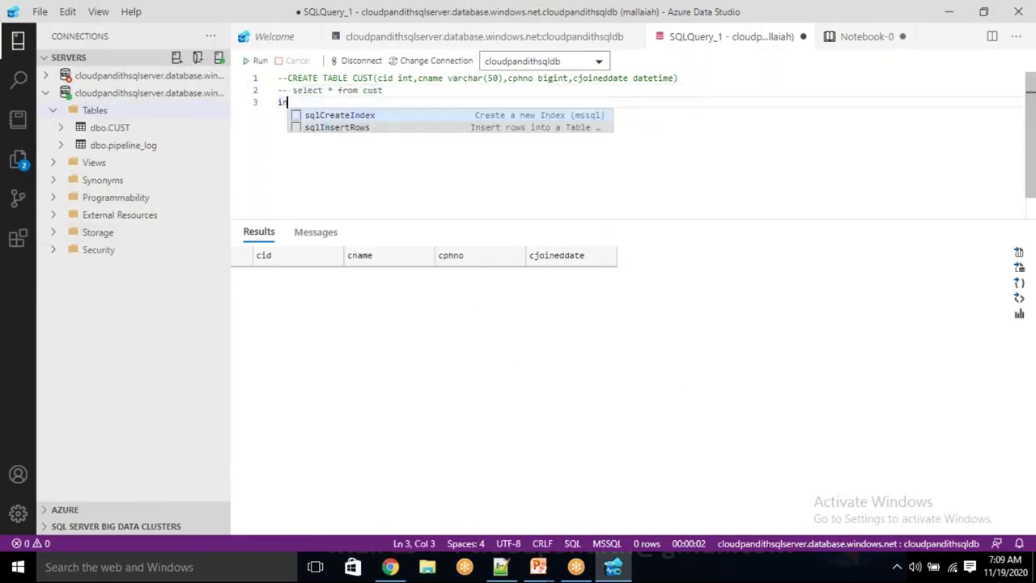
type("sert into c")
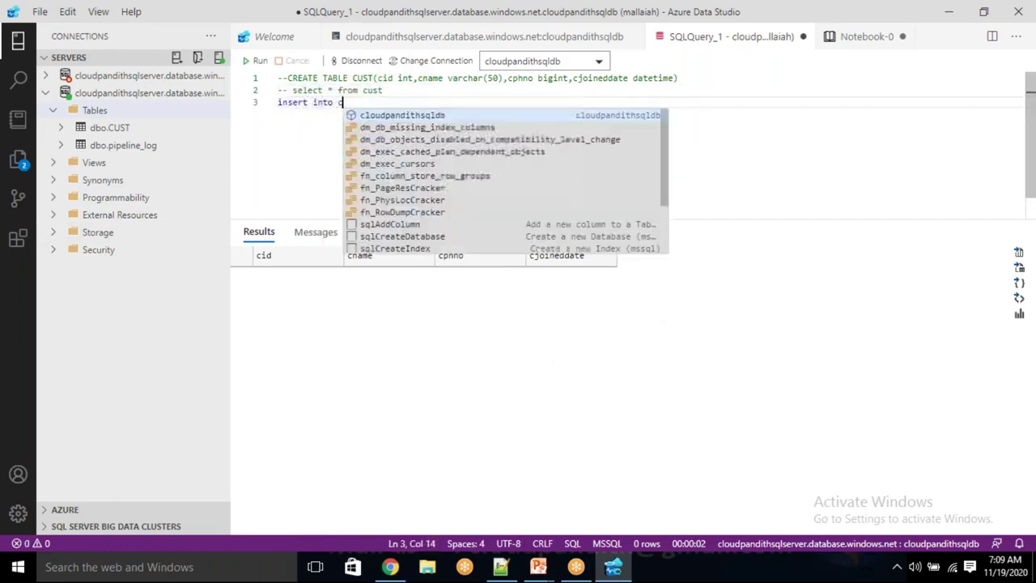
key("Escape")
type("cust values")
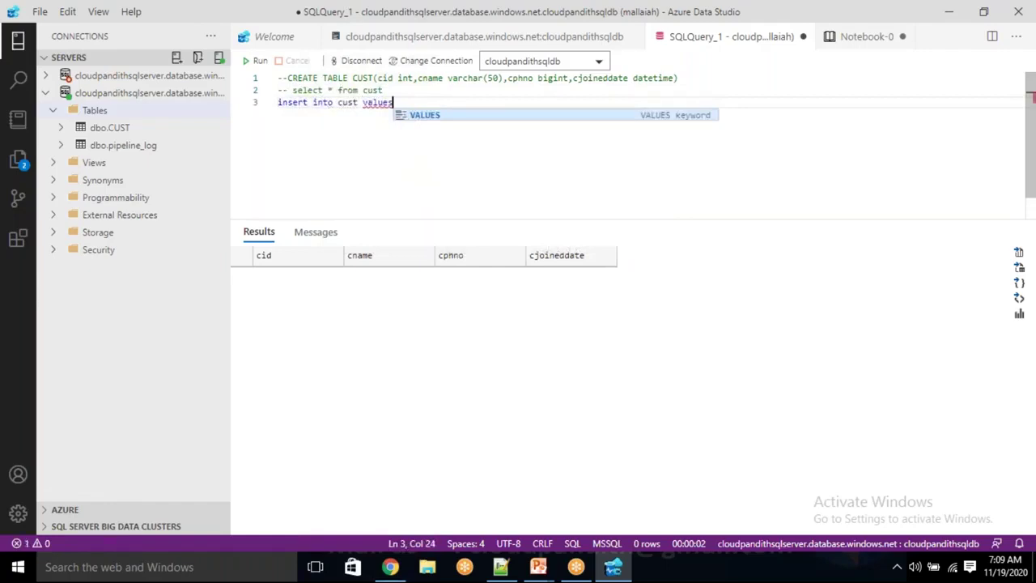
type("(1, '")
type("rama")
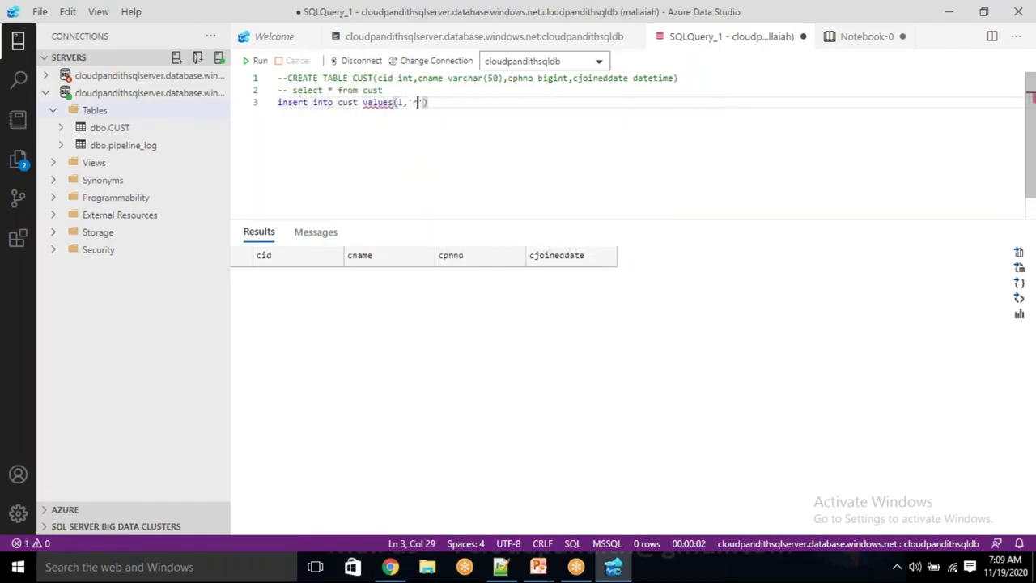
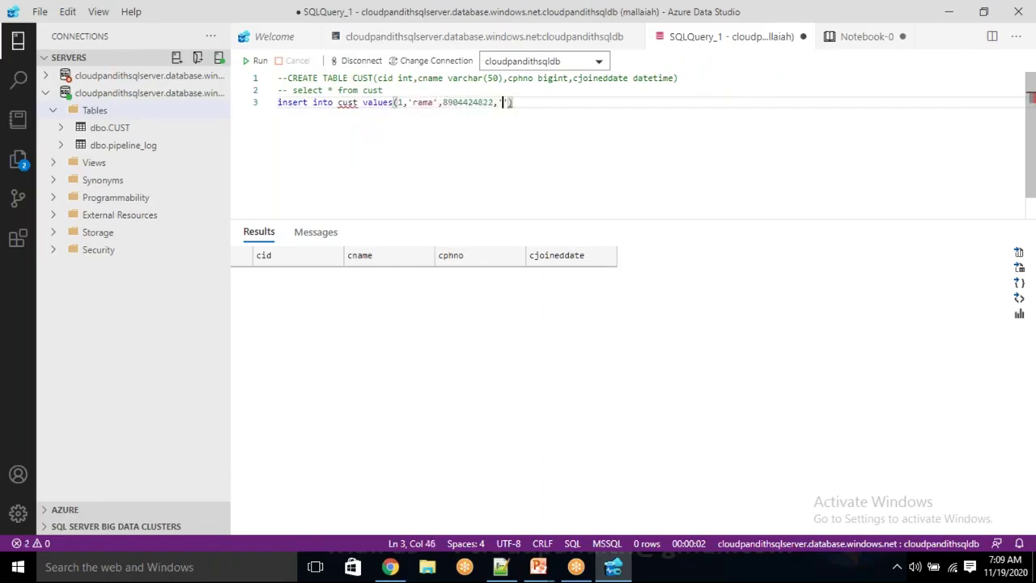
type("2020-")
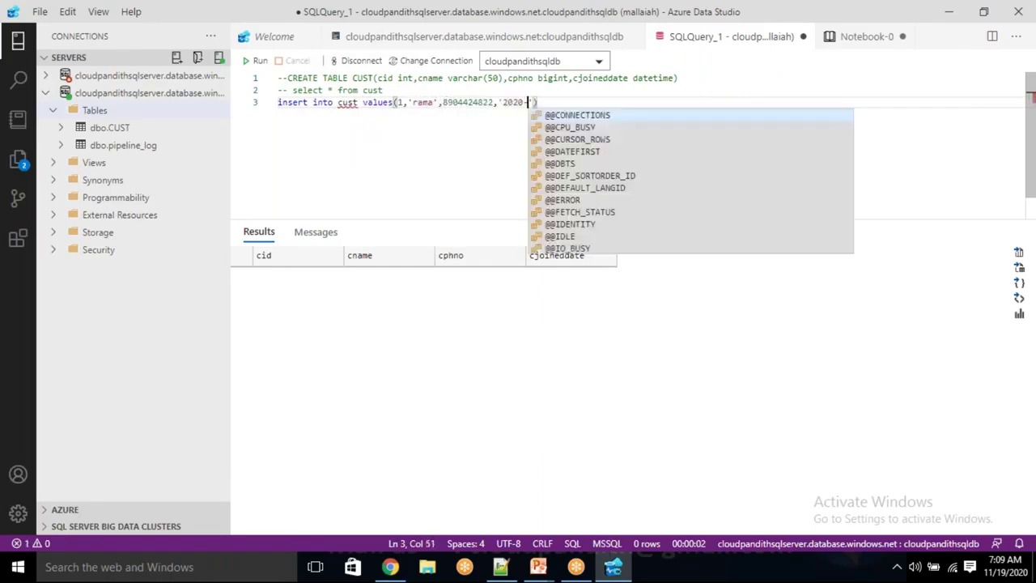
type("11")
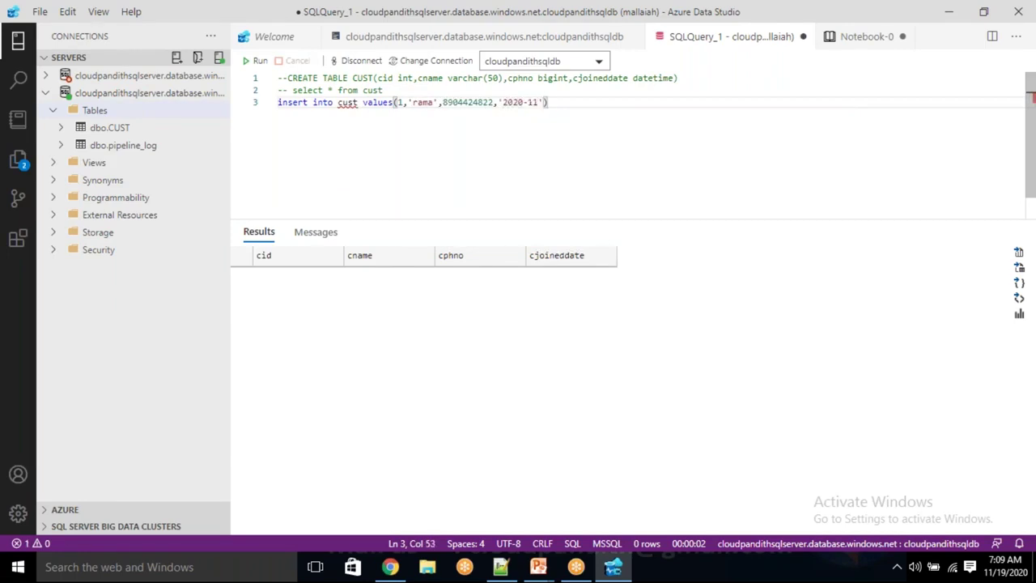
type("-01 10:10:10")
Duplicate the first value row so the insert has four value rows
key("shift+Home")
left_click(308, 102)
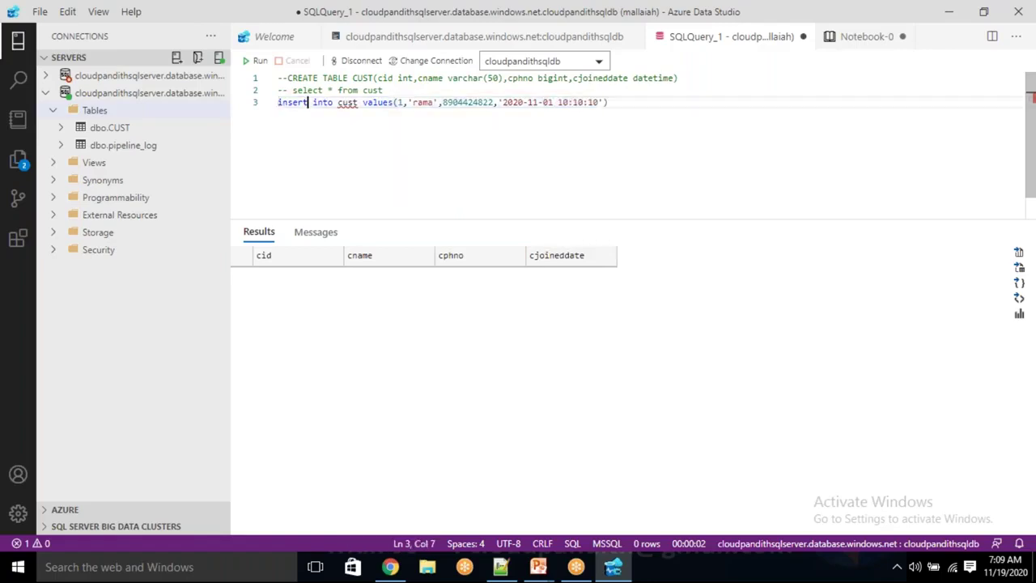
key("Return")
key("BackSpace")
left_click(607, 102)
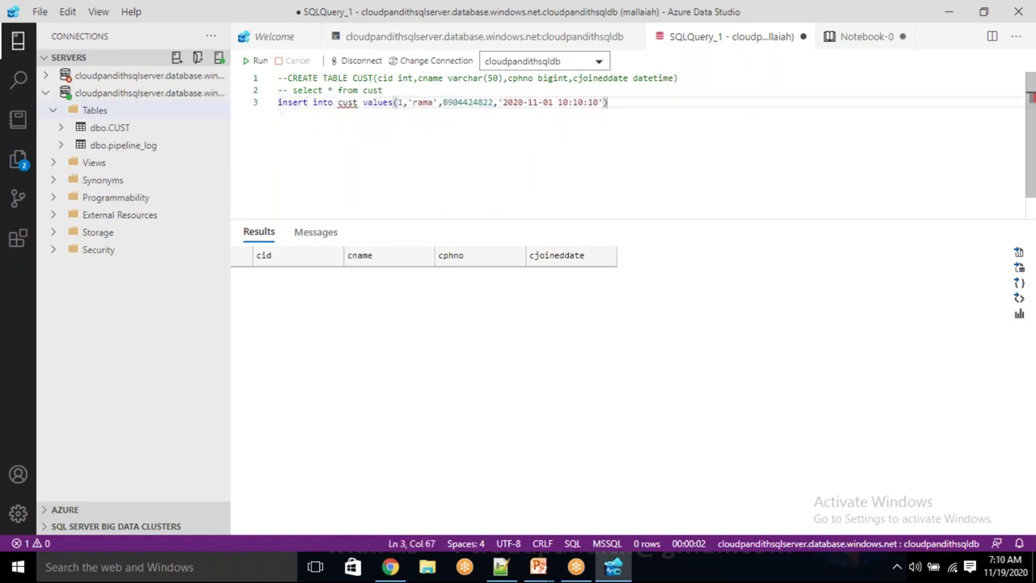
left_click_drag(607, 102, 394, 102)
key("ctrl+c")
left_click(607, 102)
type(",")
key("Return")
key("ctrl+v")
key("Return")
key("ctrl+v")
key("Return")
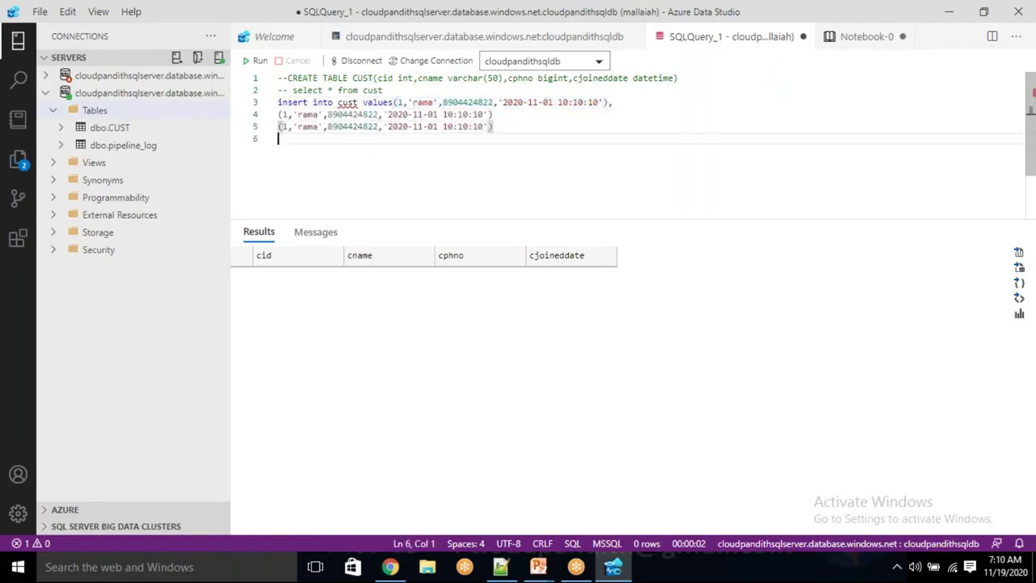
key("ctrl+v")
Add separating commas and change the copied rows' ids to 2, 3 and 4
left_click(493, 114)
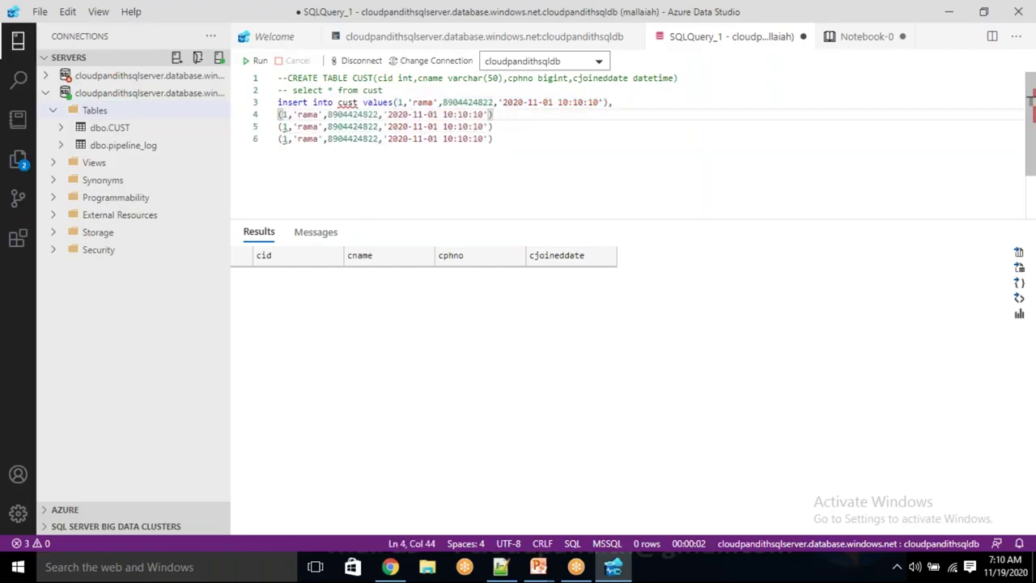
type(",")
key("Down")
type(",")
left_click(493, 114)
key("Left")
key("Left")
key("Left")
key("Left")
key("Left")
key("Left")
key("Left")
key("Left")
key("Left")
key("Left")
key("Left")
key("Left")
key("Left")
key("Left")
key("Left")
key("Left")
key("Left")
key("Left")
key("Left")
key("Left")
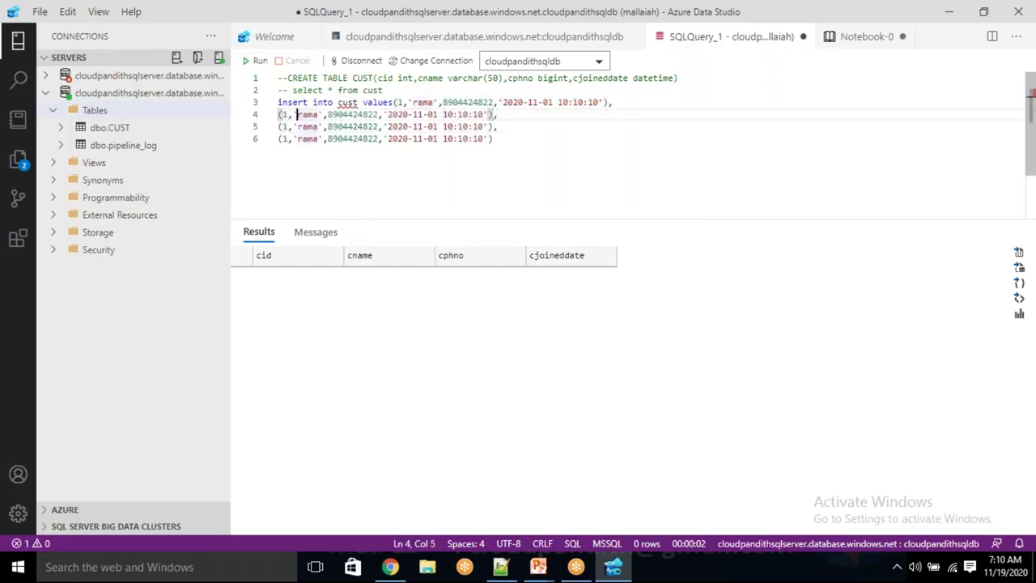
key("BackSpace")
type("2")
key("Down")
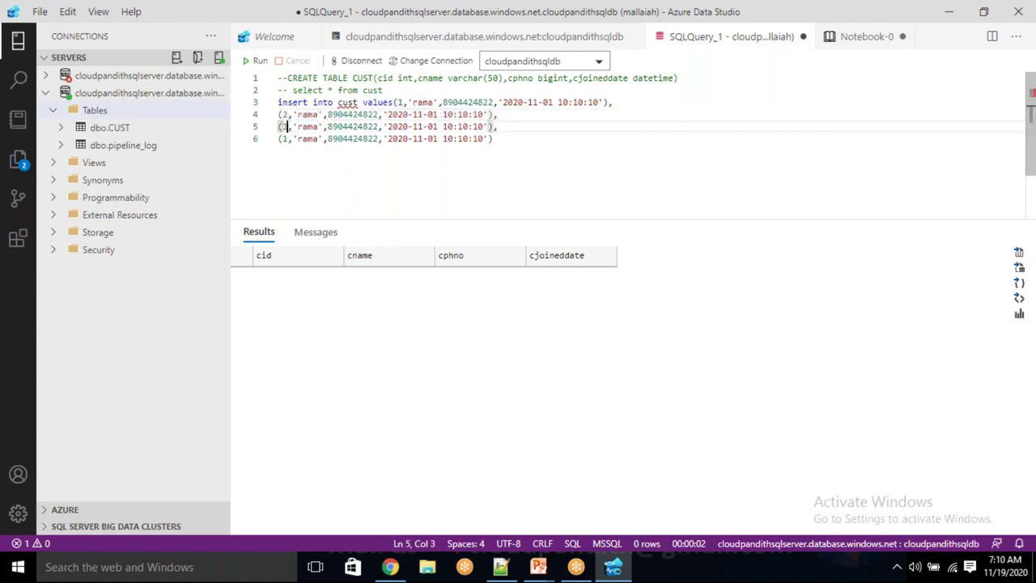
key("BackSpace")
type("3")
key("Down")
key("Up")
Rename the copied rows' customers to krishna, sai and shiva
key("Up")
key("Right")
key("Up")
key("Down")
key("Right")
key("Delete")
key("Delete")
key("Delete")
key("Delete")
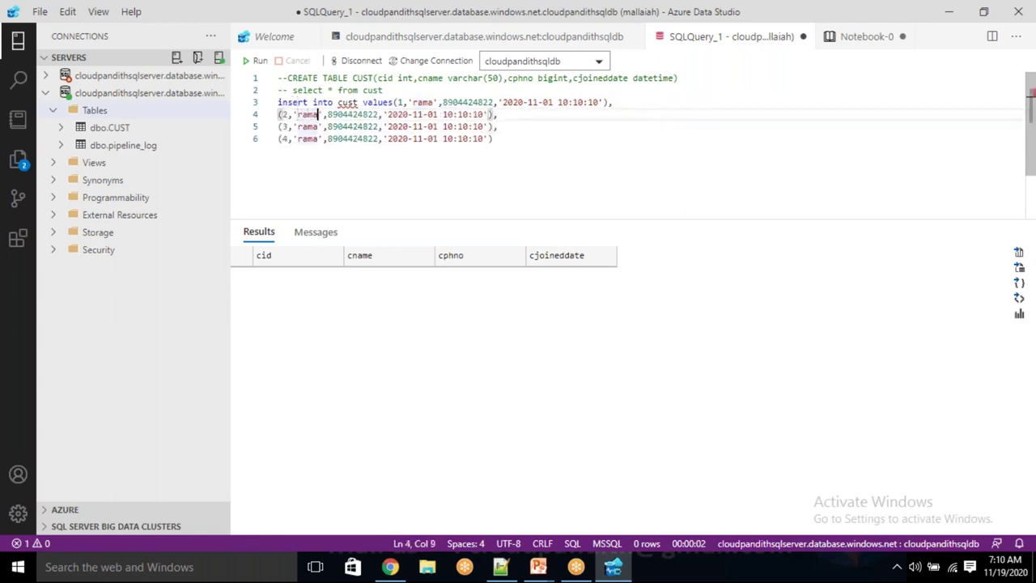
type("krishna")
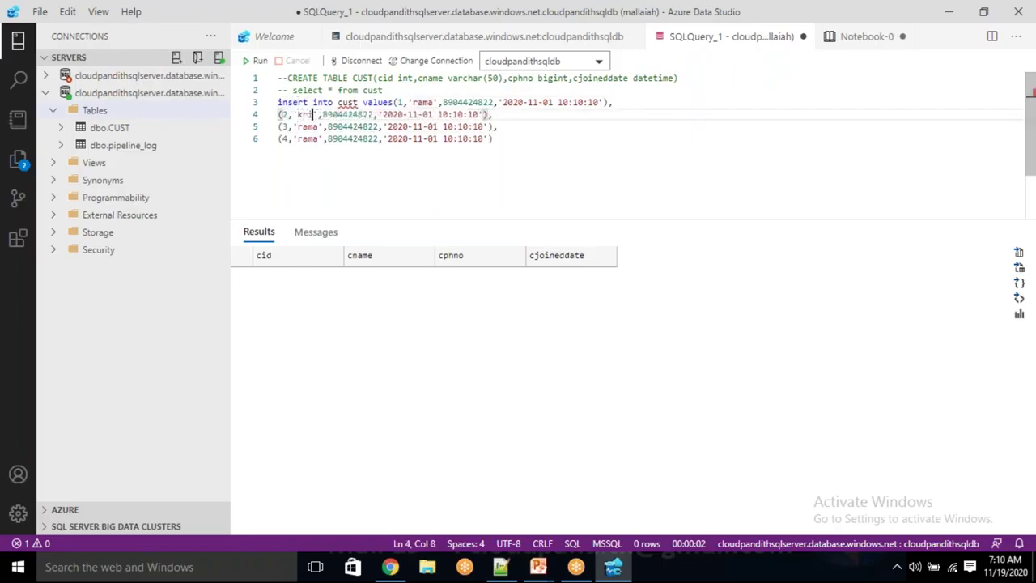
key("Down")
key("Left")
key("Left")
key("Left")
key("BackSpace")
key("BackSpace")
key("BackSpace")
key("BackSpace")
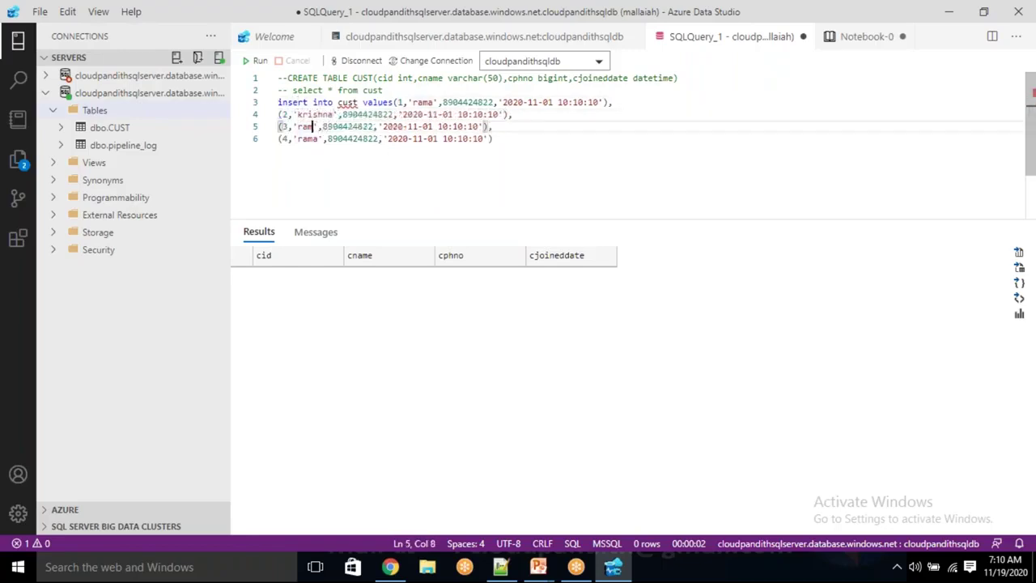
type("sad")
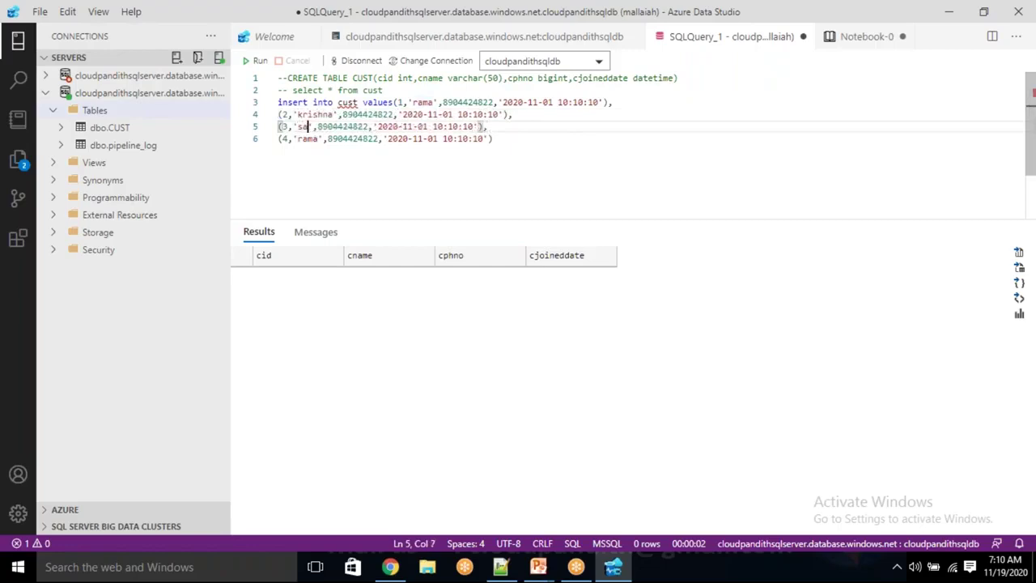
key("BackSpace")
type("i")
key("Down")
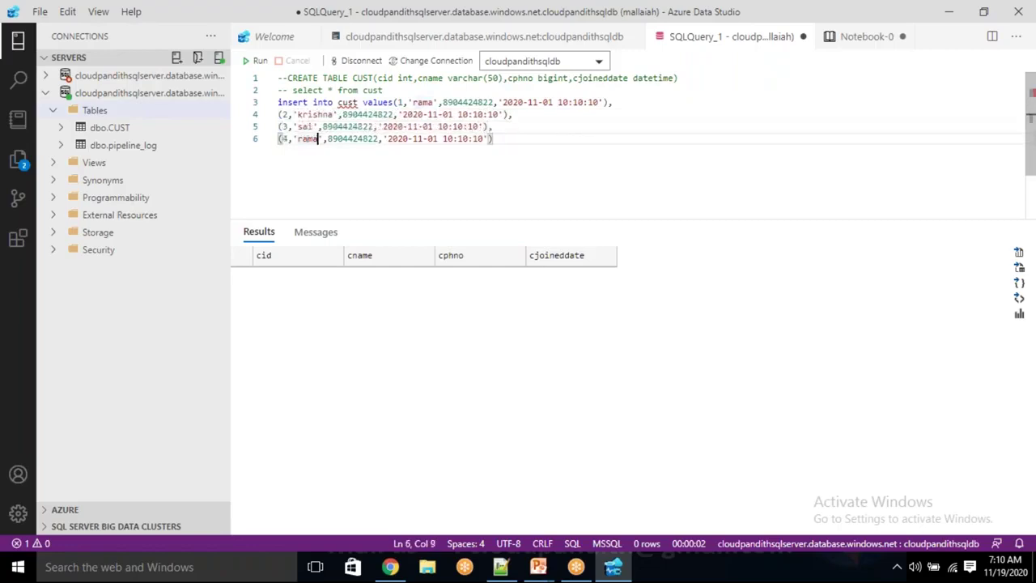
key("BackSpace")
key("BackSpace")
key("BackSpace")
key("BackSpace")
type("sh")
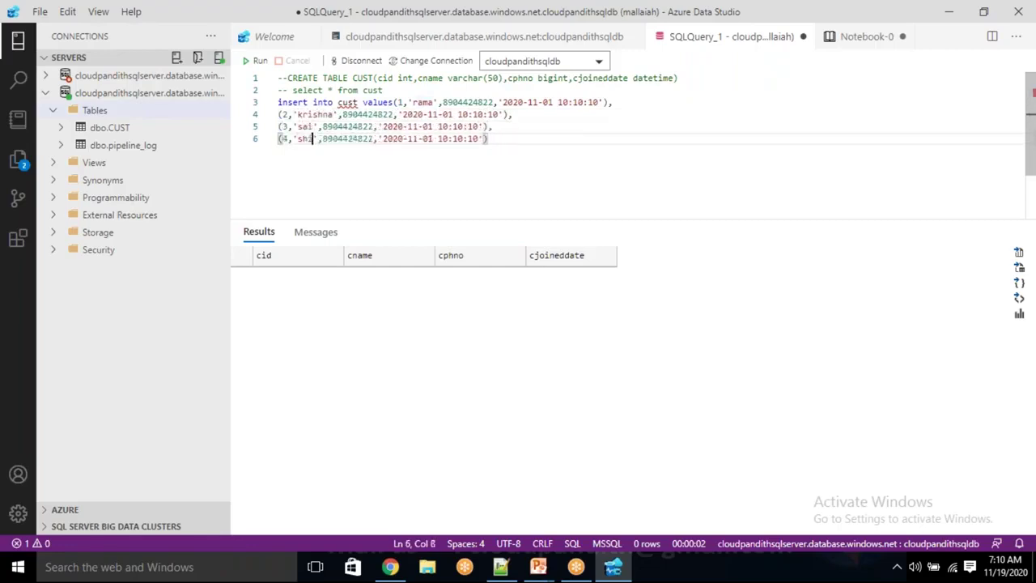
type("iva")
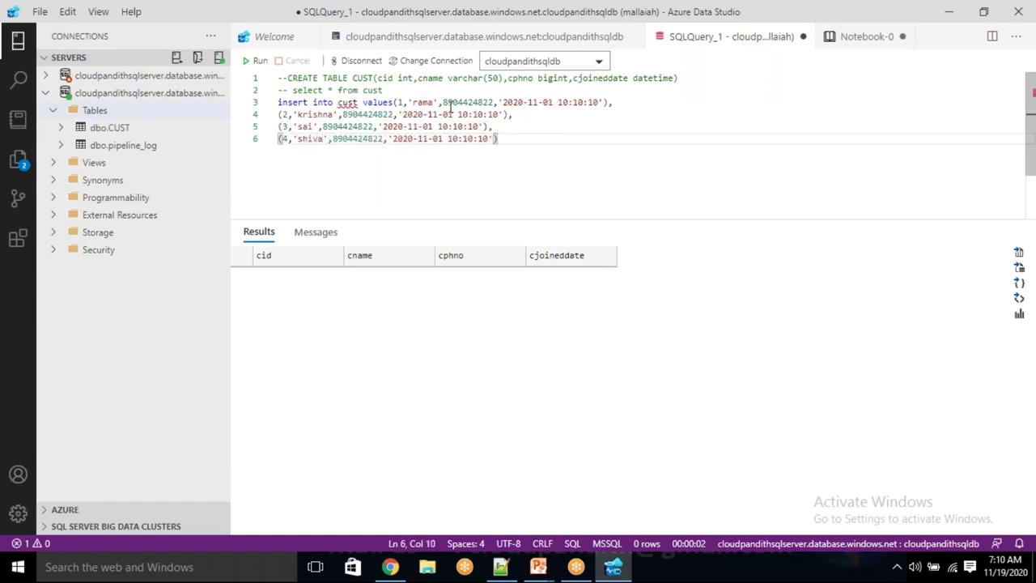
Change the copied rows' join dates to 2020-11-02, 2020-11-03 and 2020-11-04
left_click(449, 114)
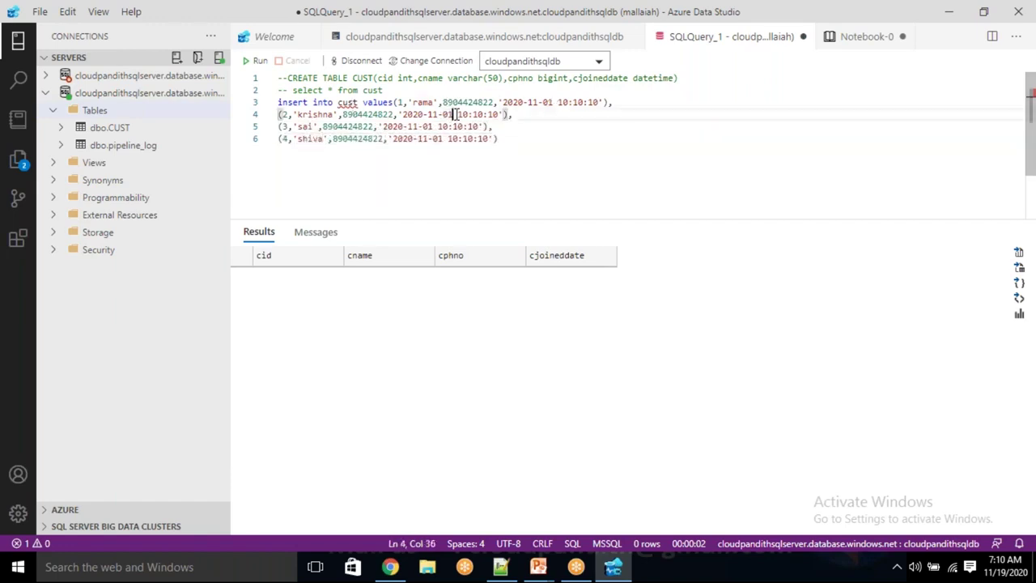
type("2")
key("Down")
key("Left")
key("Left")
key("Left")
key("Left")
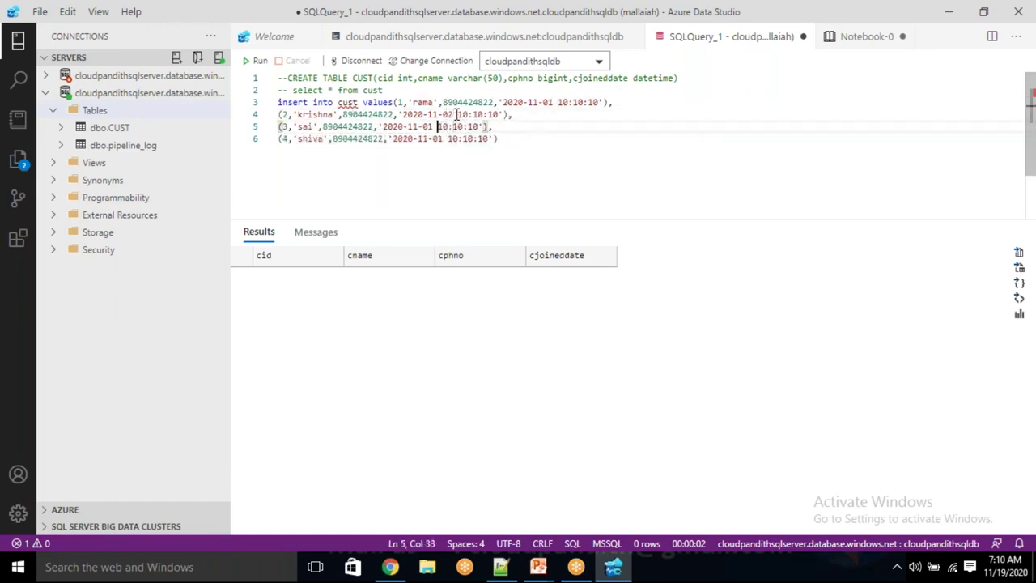
key("BackSpace")
type("3")
key("Down")
key("BackSpace")
type("4")
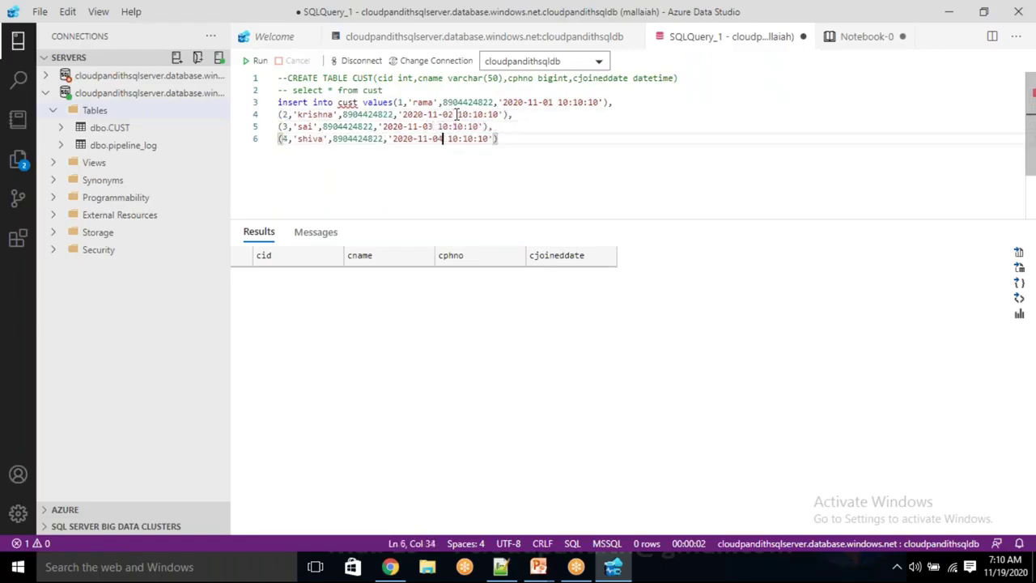
Check the phone numbers and dates across the four value rows
left_click(526, 128)
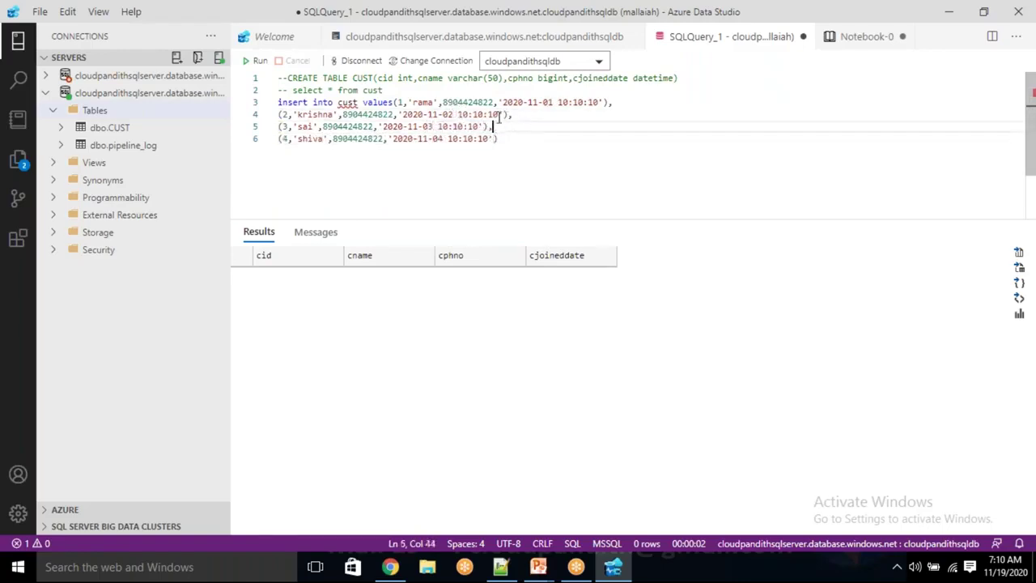
double_click(462, 102)
left_click(518, 102)
left_click_drag(519, 102, 595, 102)
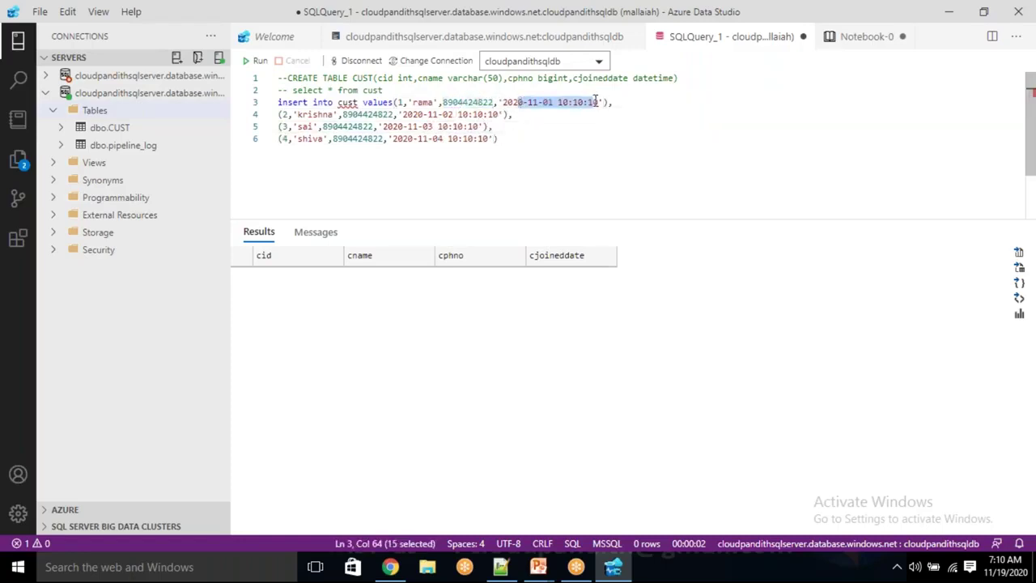
left_click(581, 116)
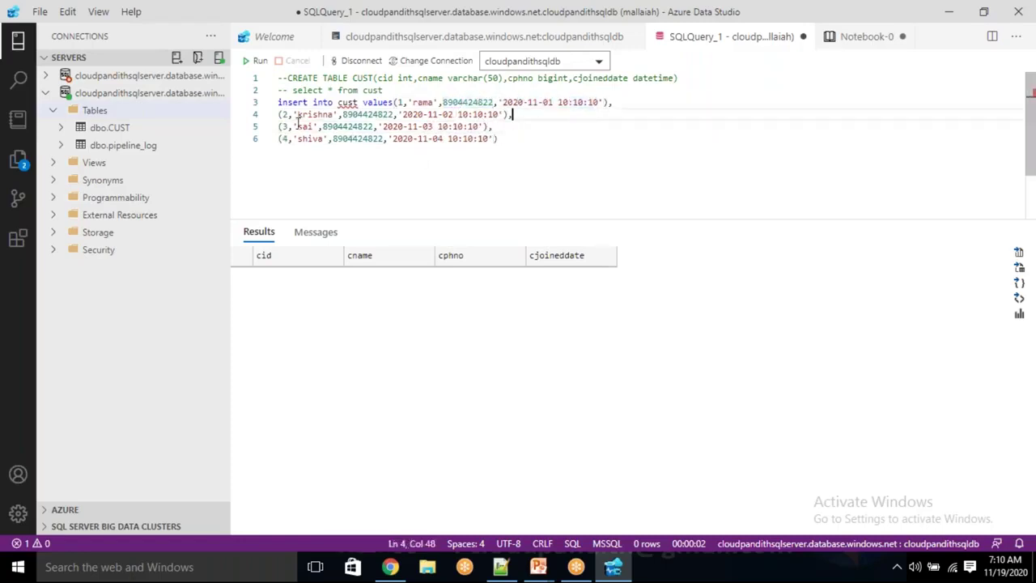
left_click_drag(403, 115, 477, 115)
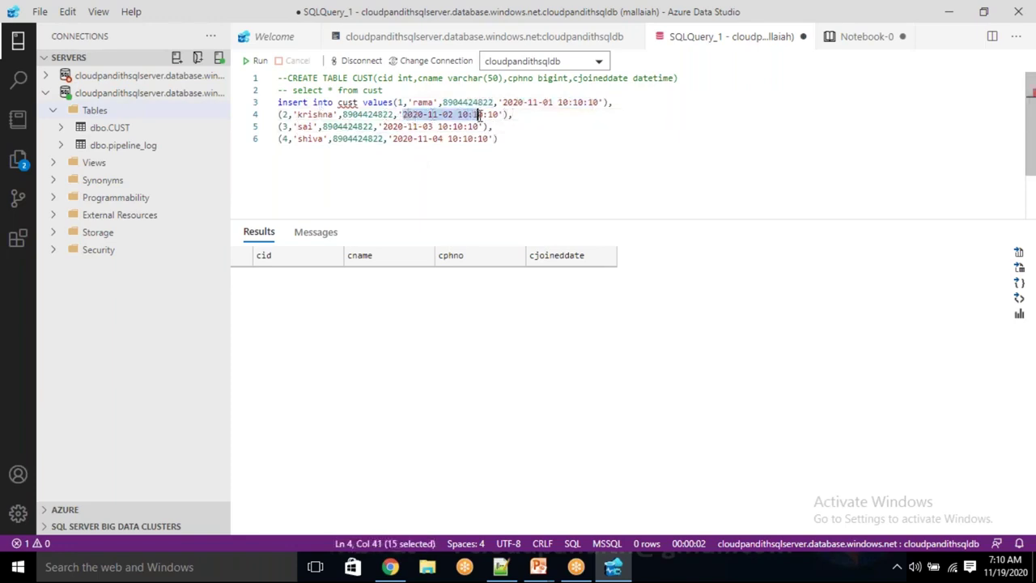
double_click(348, 126)
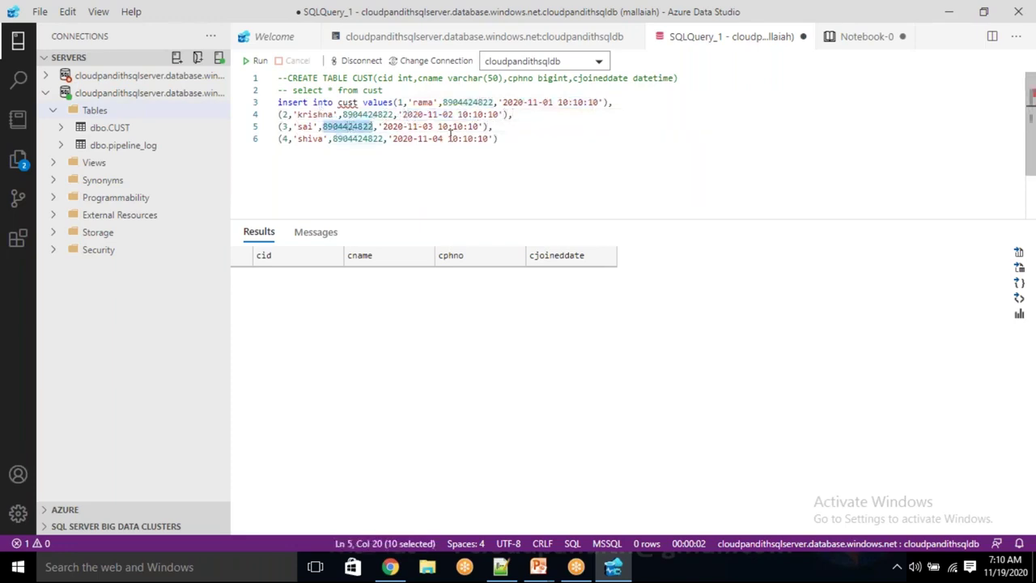
left_click(367, 143)
left_click_drag(499, 139, 289, 114)
left_click(348, 158)
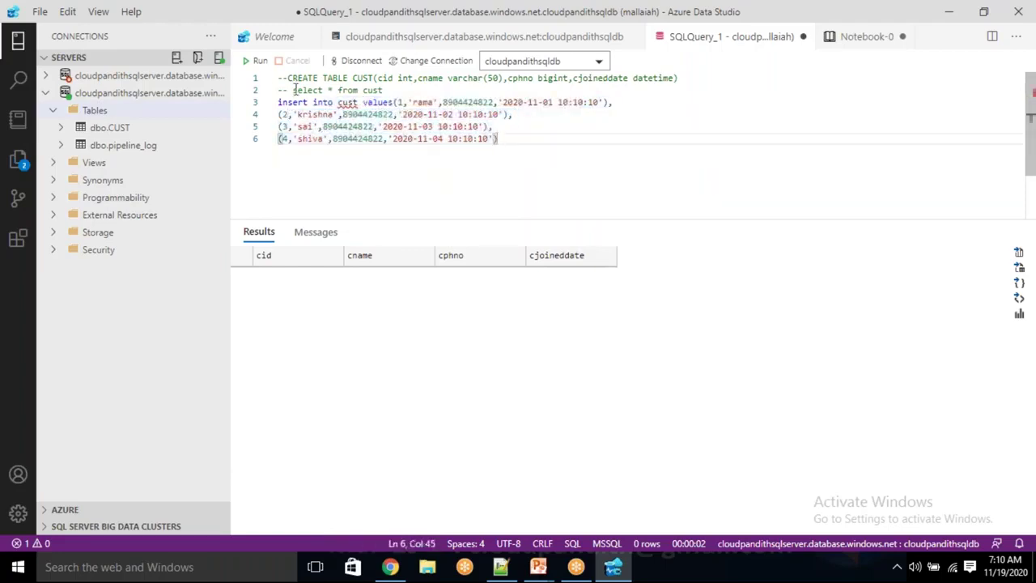
Run the INSERT into cust, which reports 4 rows affected
left_click(259, 62)
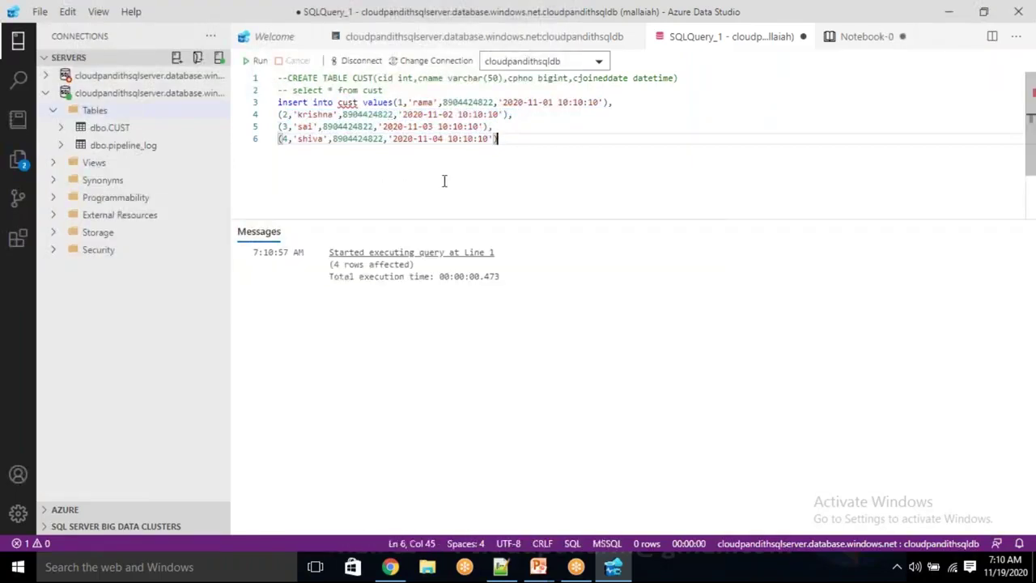
left_click_drag(344, 264, 385, 276)
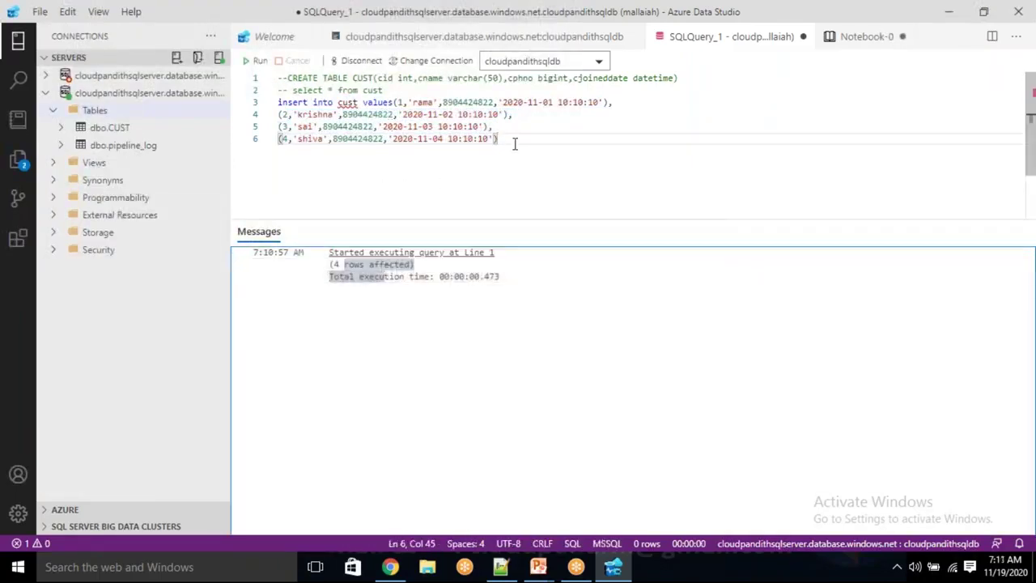
left_click_drag(514, 144, 359, 102)
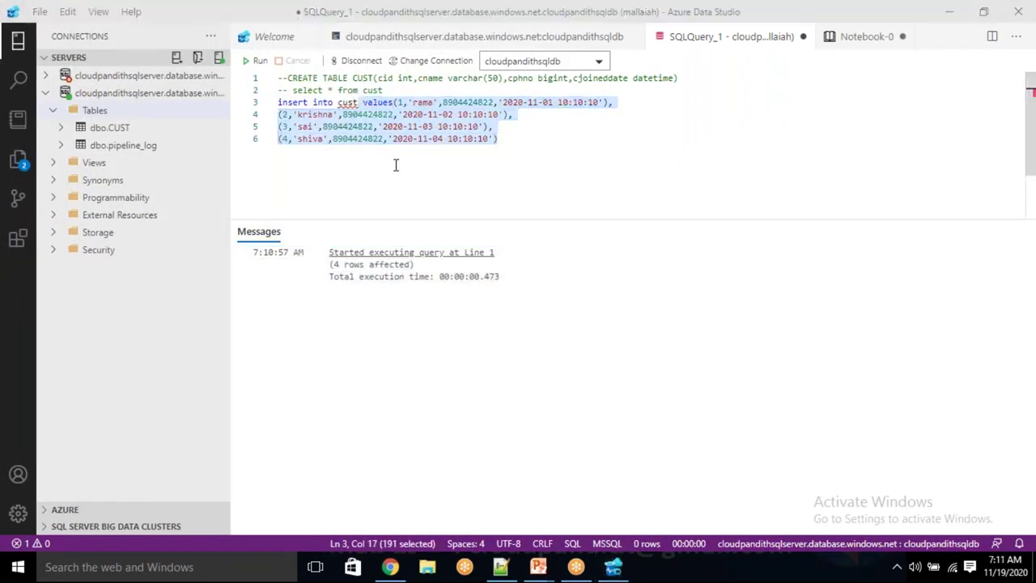
left_click(440, 165)
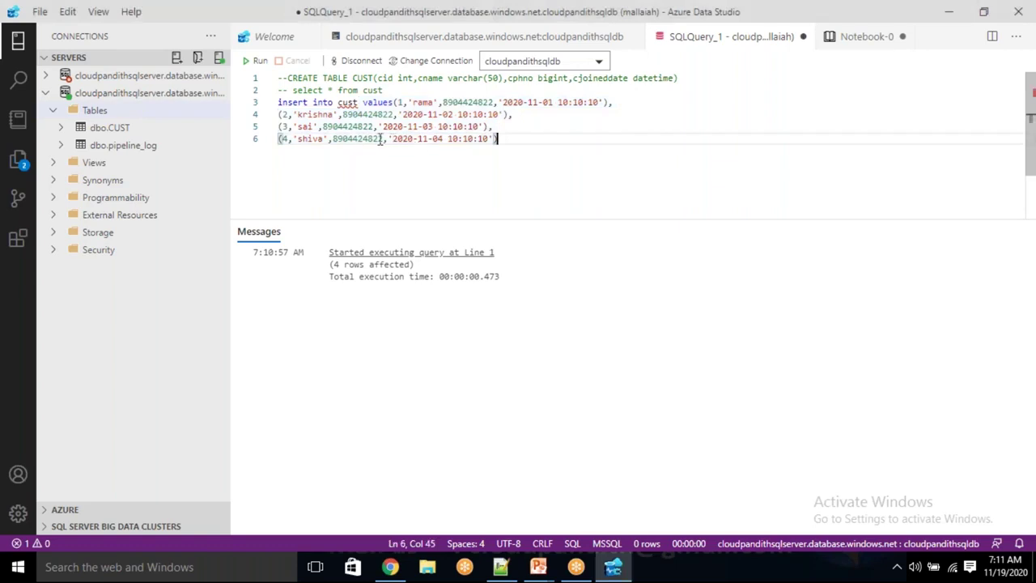
Comment out the four insert lines with -- prefixes
left_click(279, 103)
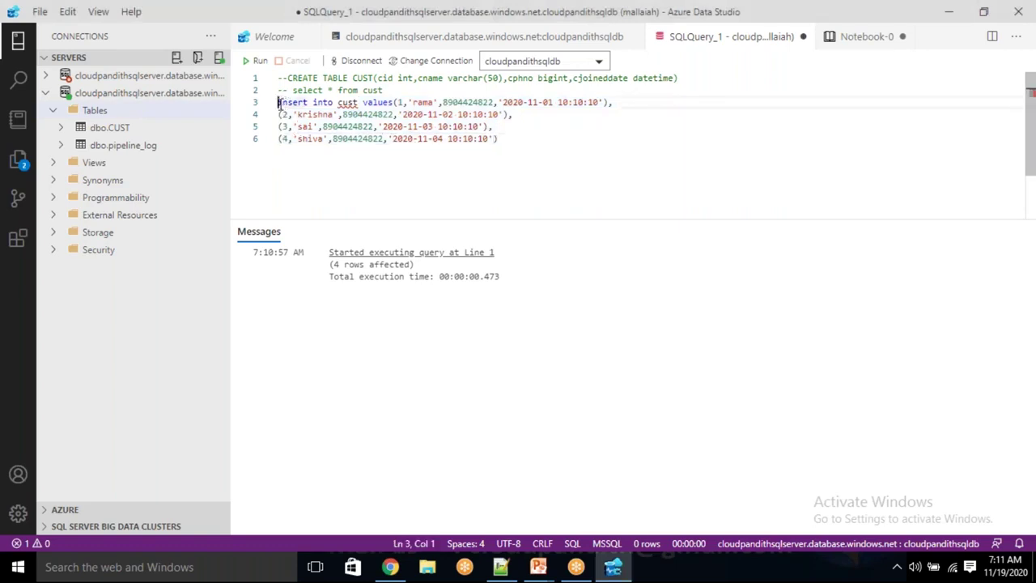
type("in")
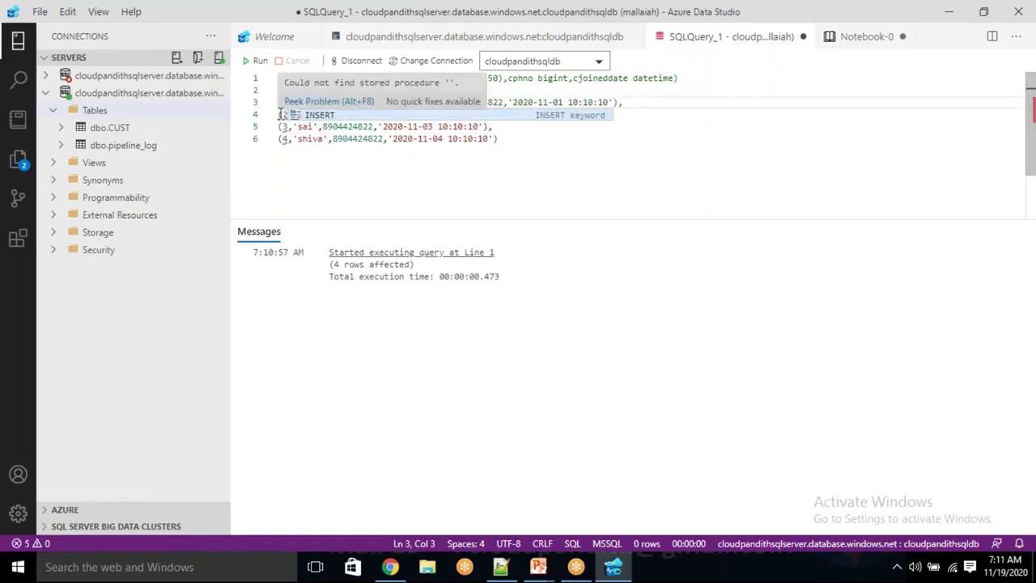
left_click(280, 114)
type("--")
left_click(279, 115)
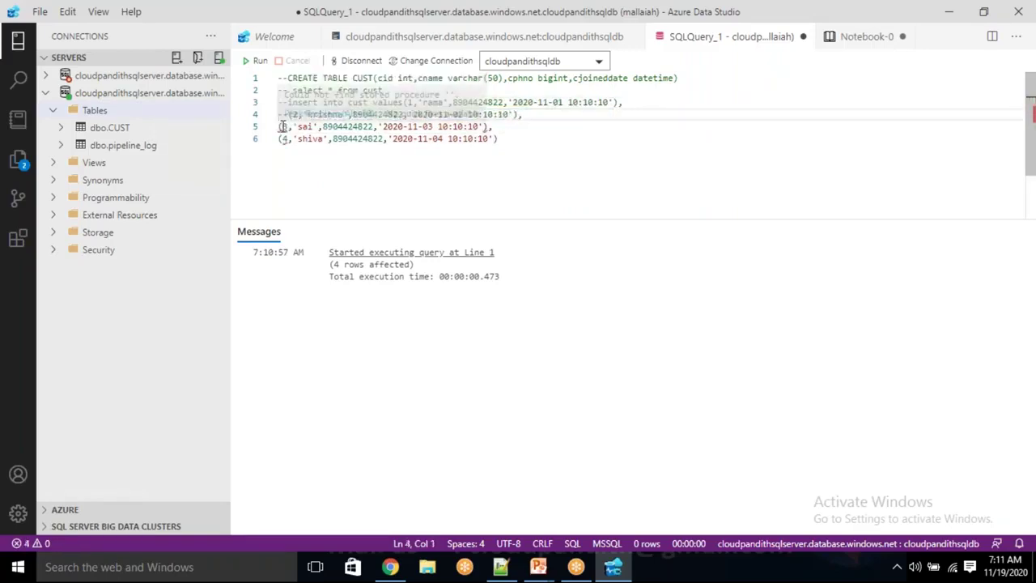
left_click(283, 127)
key("Home")
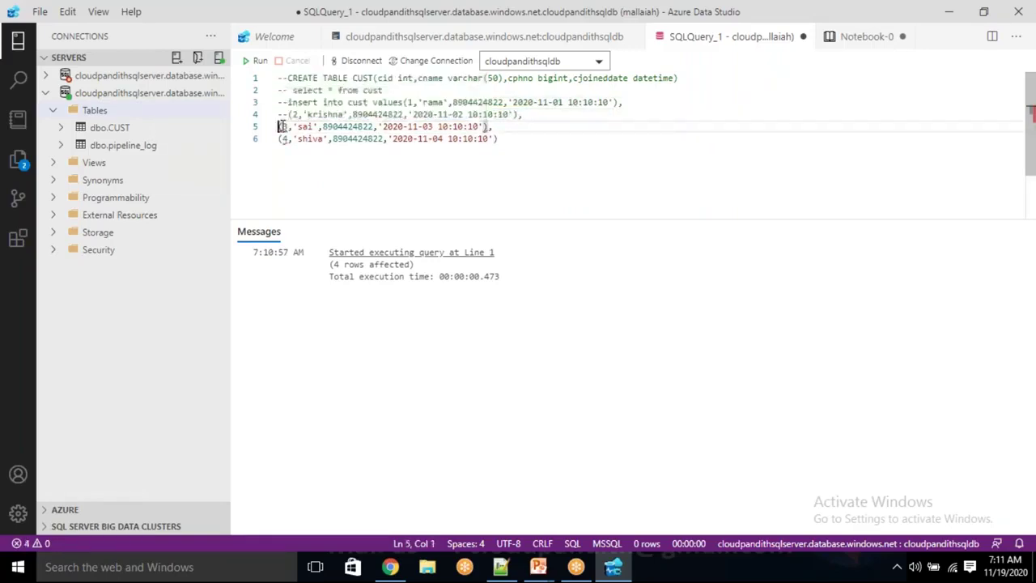
type("--")
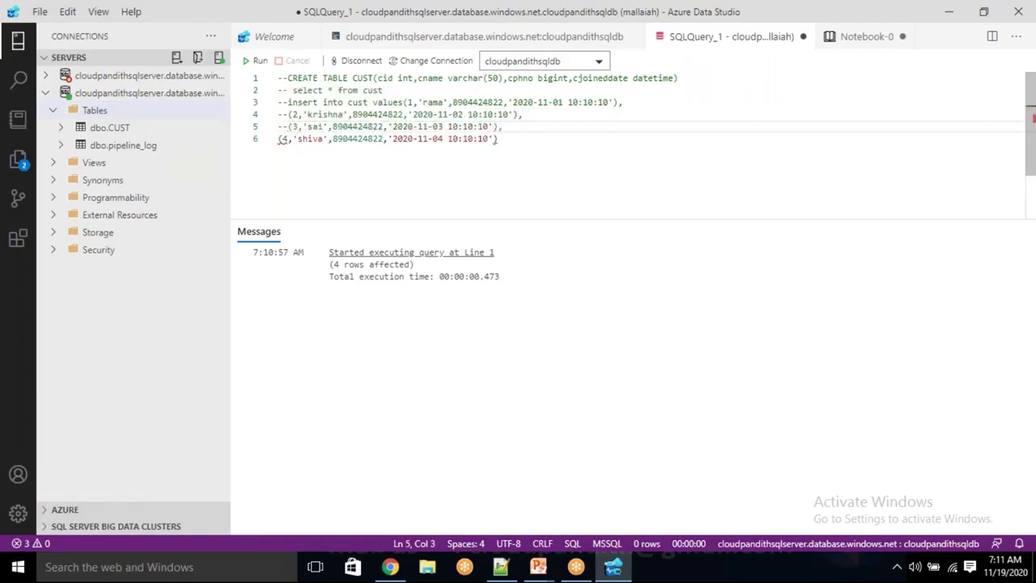
left_click(281, 138)
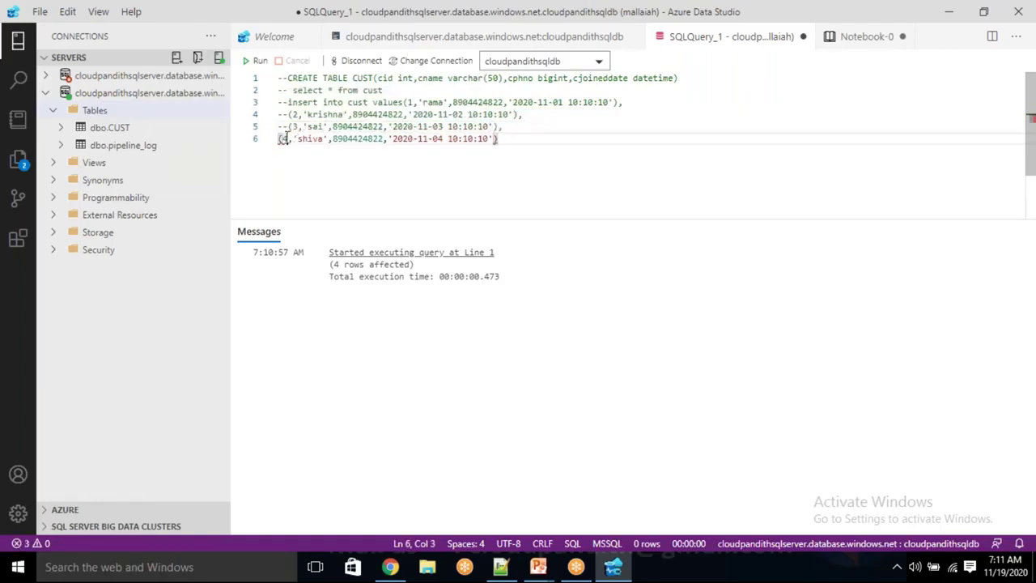
type("--")
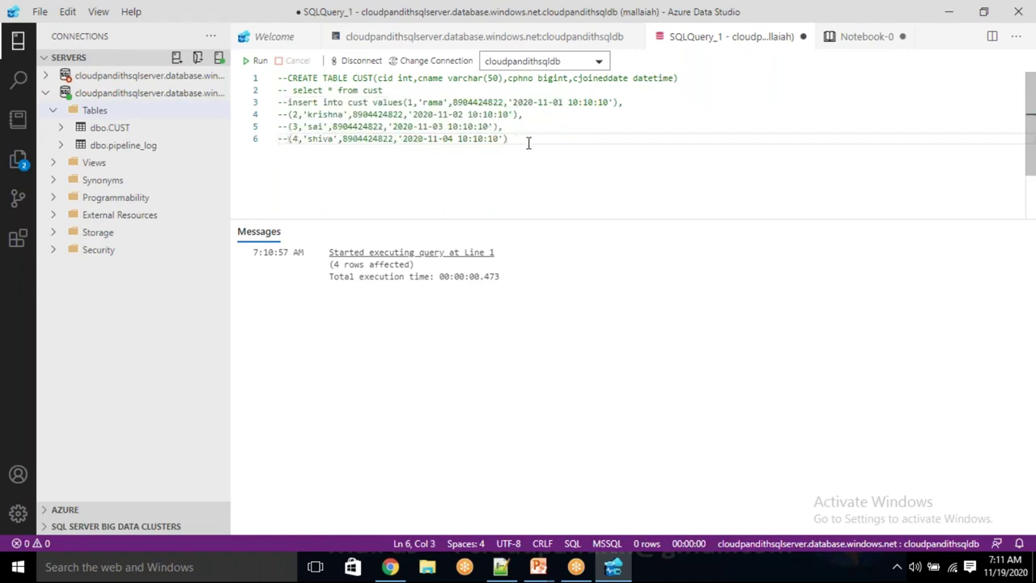
left_click_drag(511, 139, 293, 104)
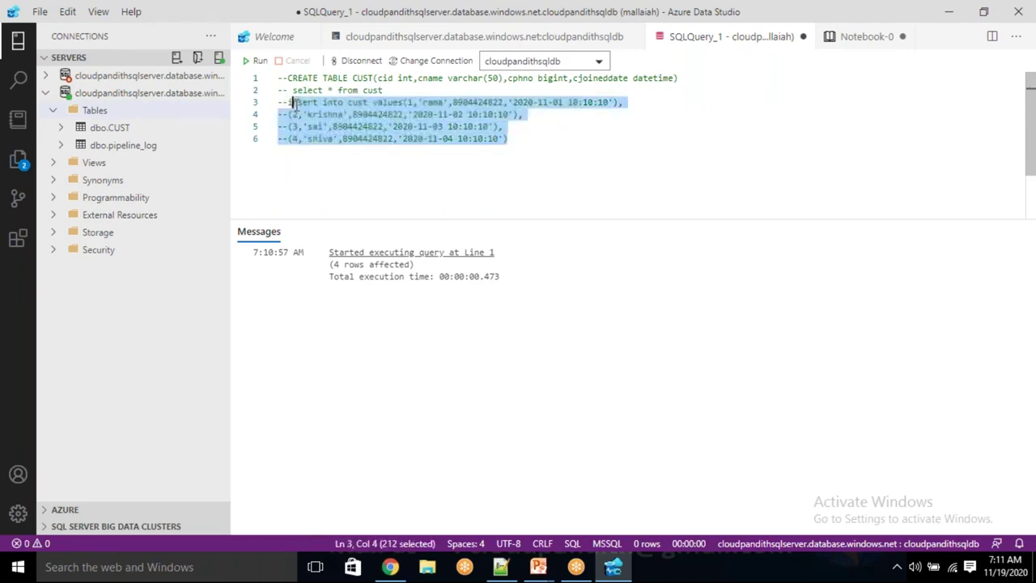
left_click(316, 150)
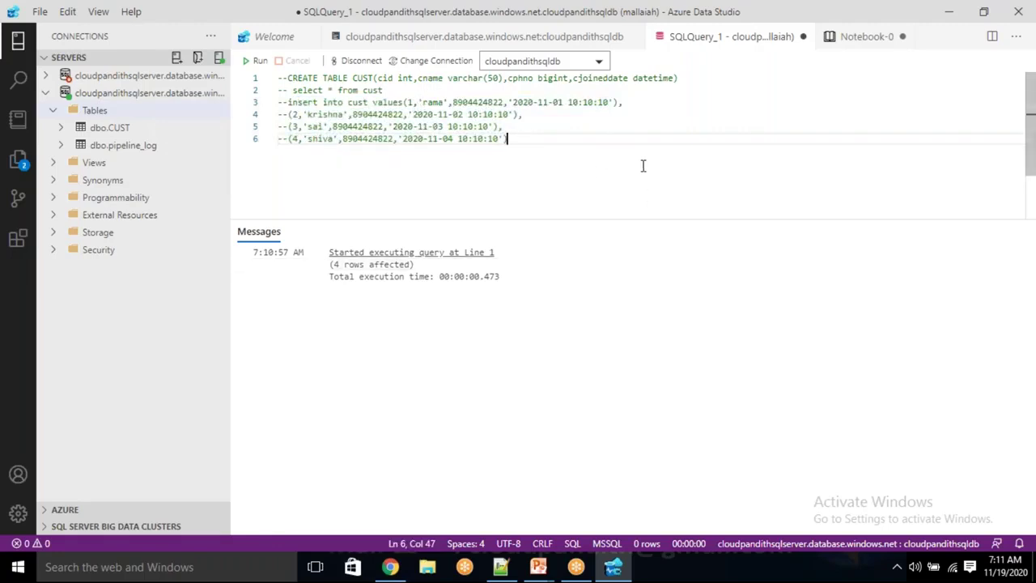
left_click_drag(395, 89, 291, 90)
Uncomment select * from cust and run it to show the four customer rows
left_click(293, 91)
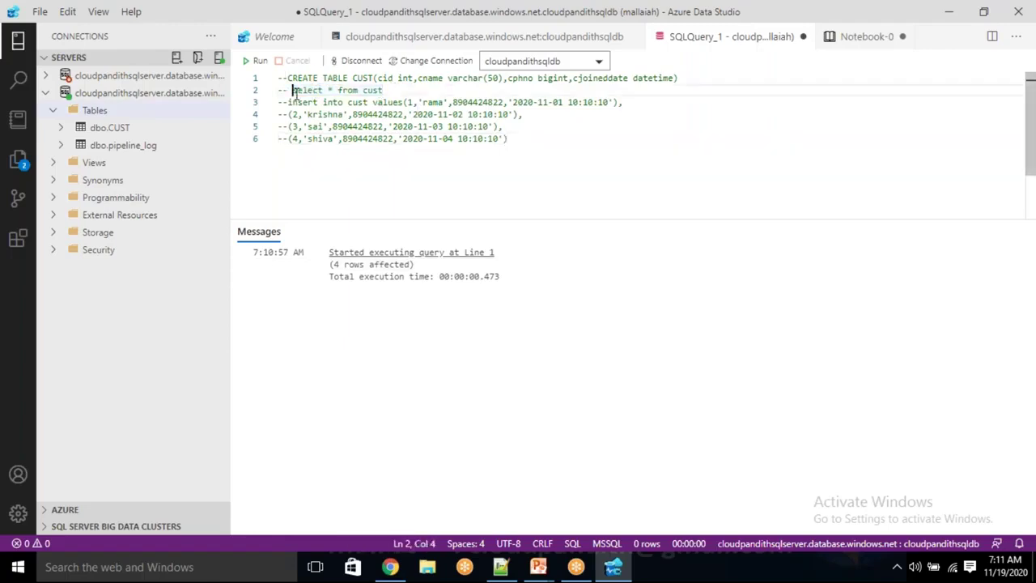
key("BackSpace")
key("BackSpace")
key("BackSpace")
left_click(256, 61)
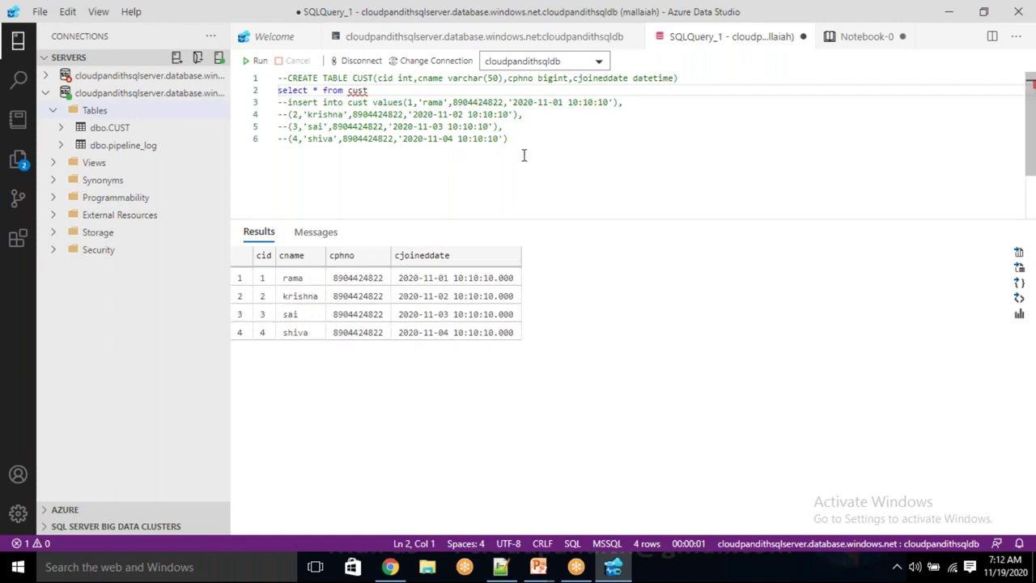
Re-comment the select, delete all the query text, and switch to Notepad++
left_click(429, 90)
key("Home")
type("--")
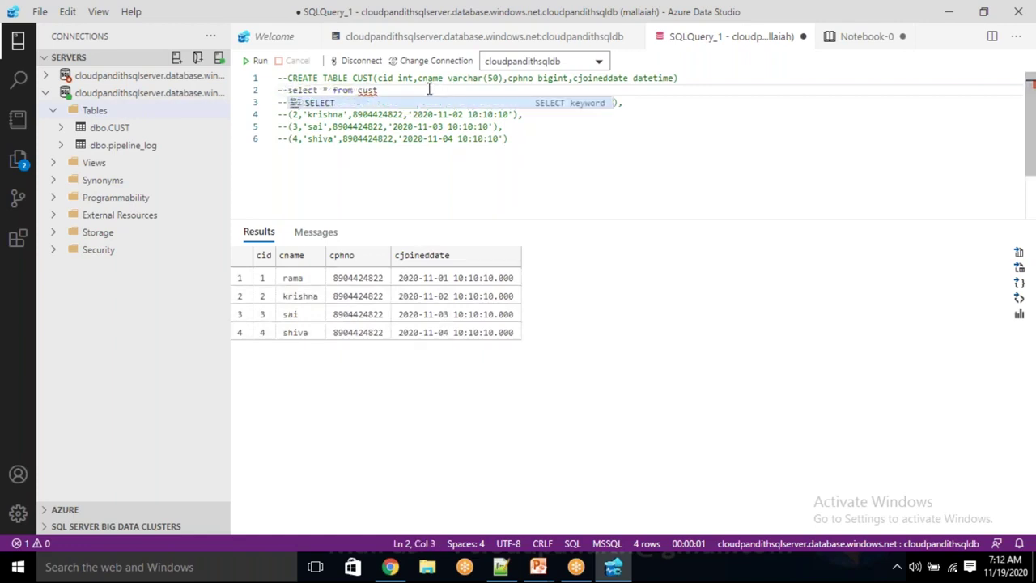
left_click(550, 135)
left_click_drag(510, 136, 263, 77)
key("ctrl+c")
key("Delete")
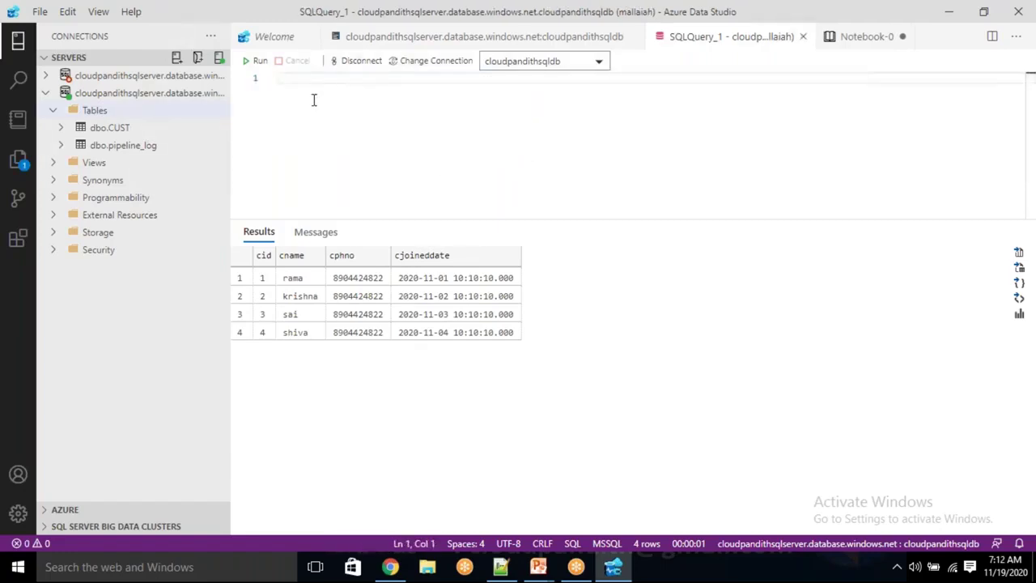
left_click(500, 567)
Paste the commented cust query lines below the CREATE TABLE script in Notepad++
left_click(207, 447)
key("Return")
key("Return")
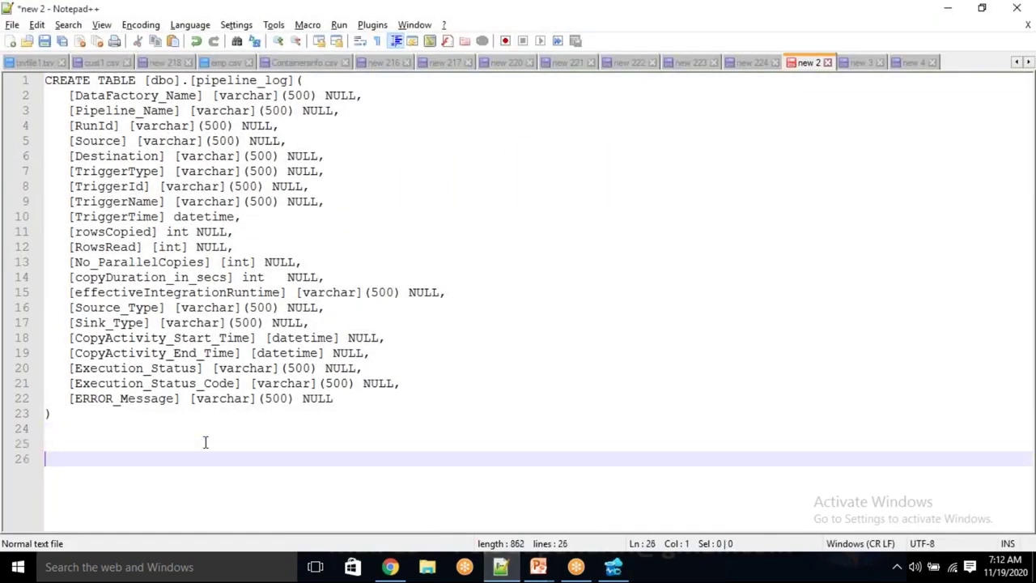
key("ctrl+v")
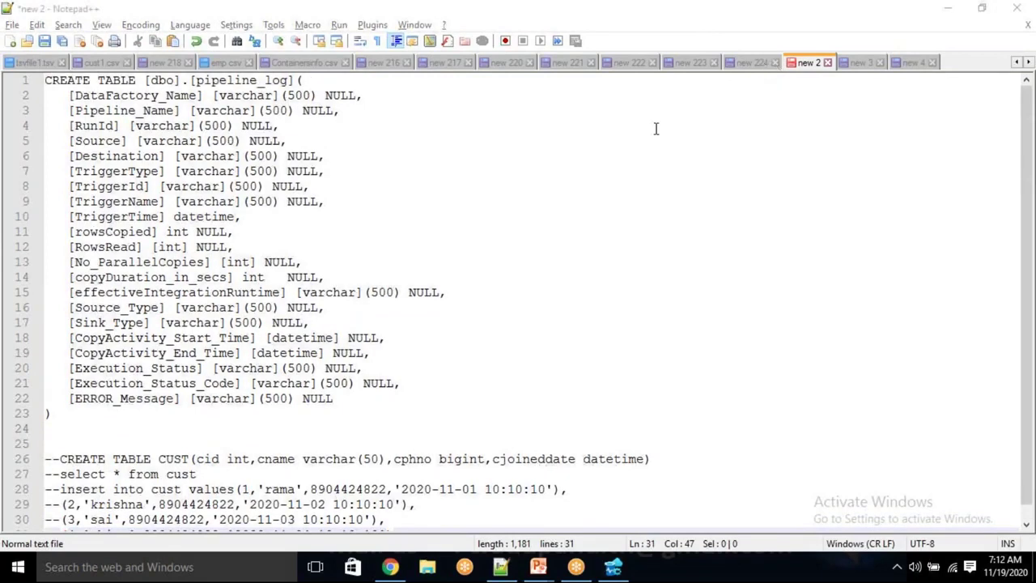
Open the pipeline_log_usp script and review its first parameter names and varchar types
left_click(860, 63)
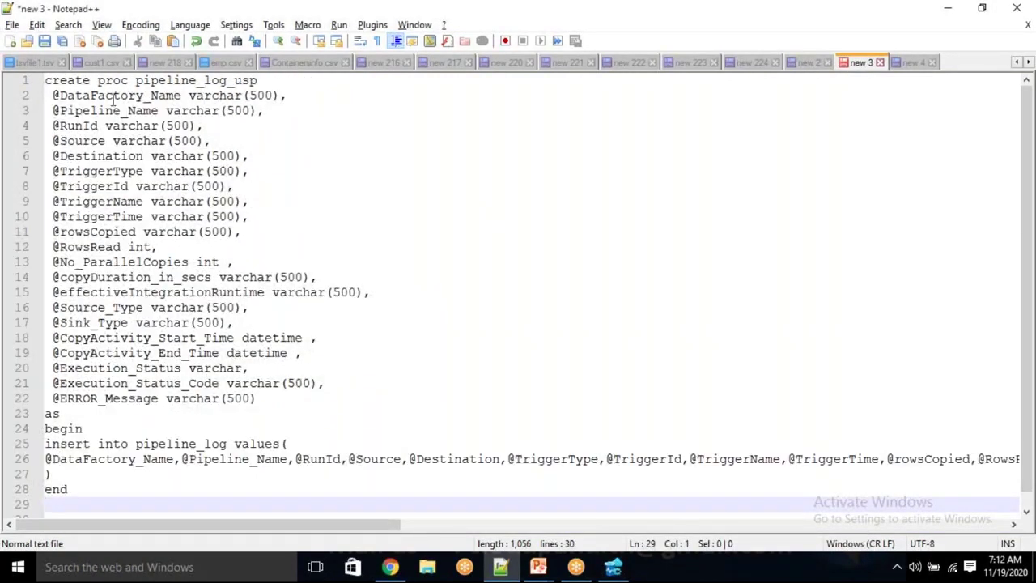
double_click(190, 80)
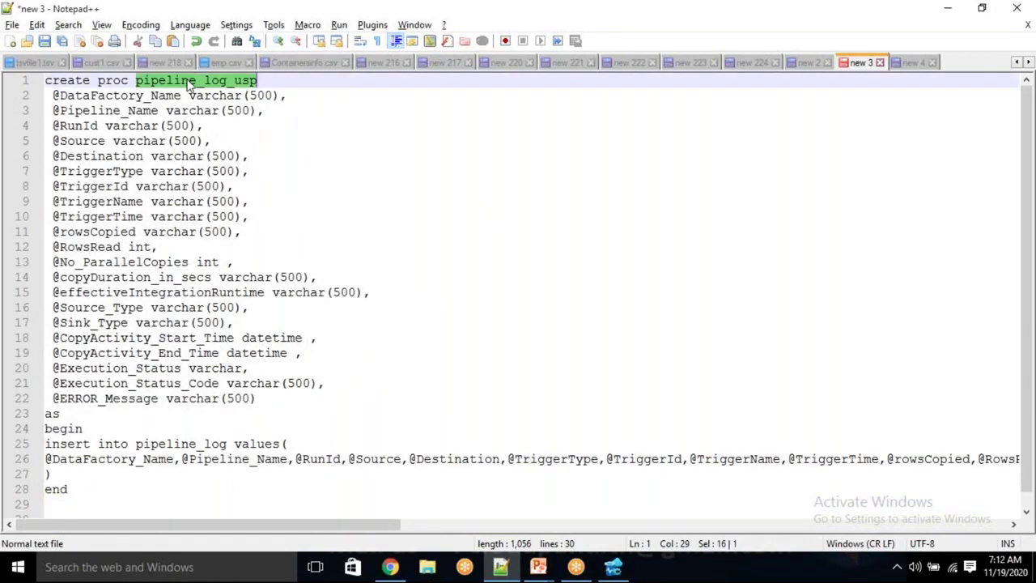
double_click(123, 96)
double_click(207, 96)
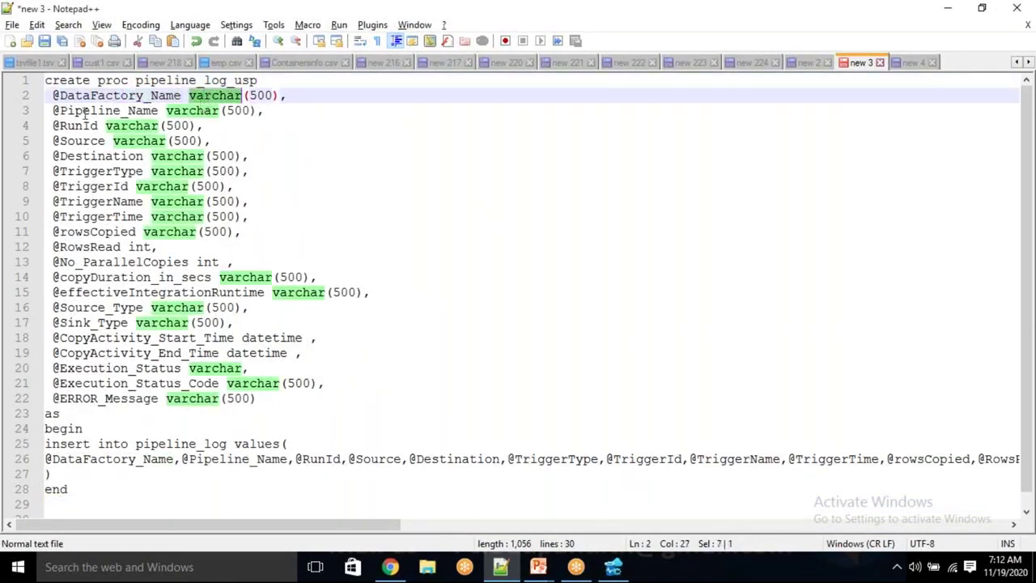
double_click(194, 111)
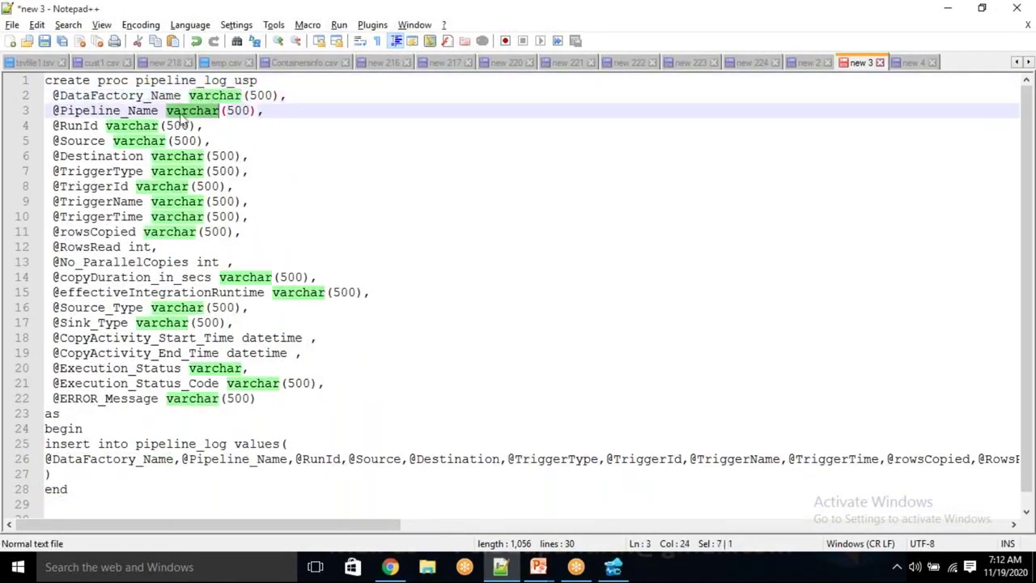
double_click(125, 127)
double_click(94, 141)
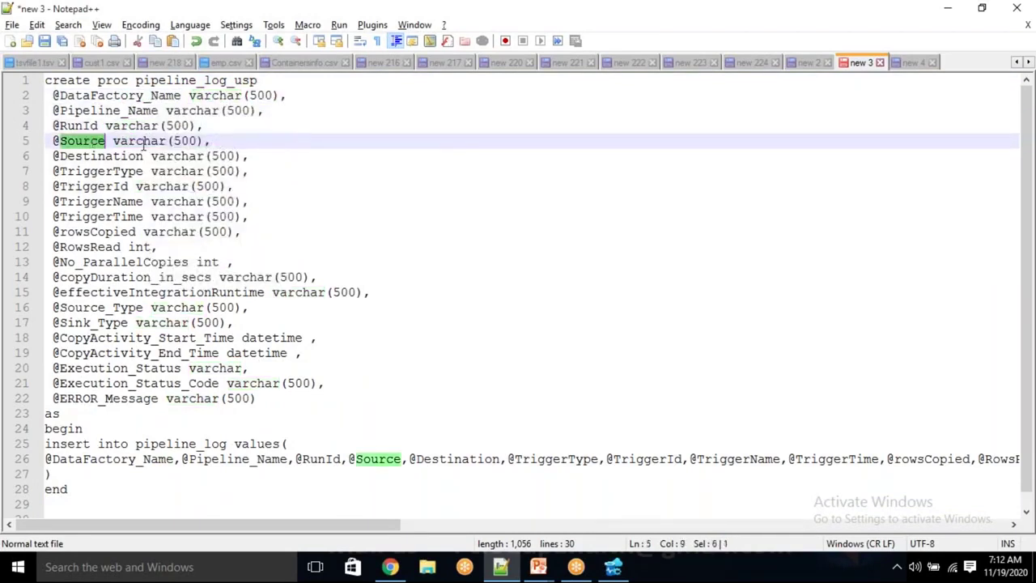
left_click(144, 142)
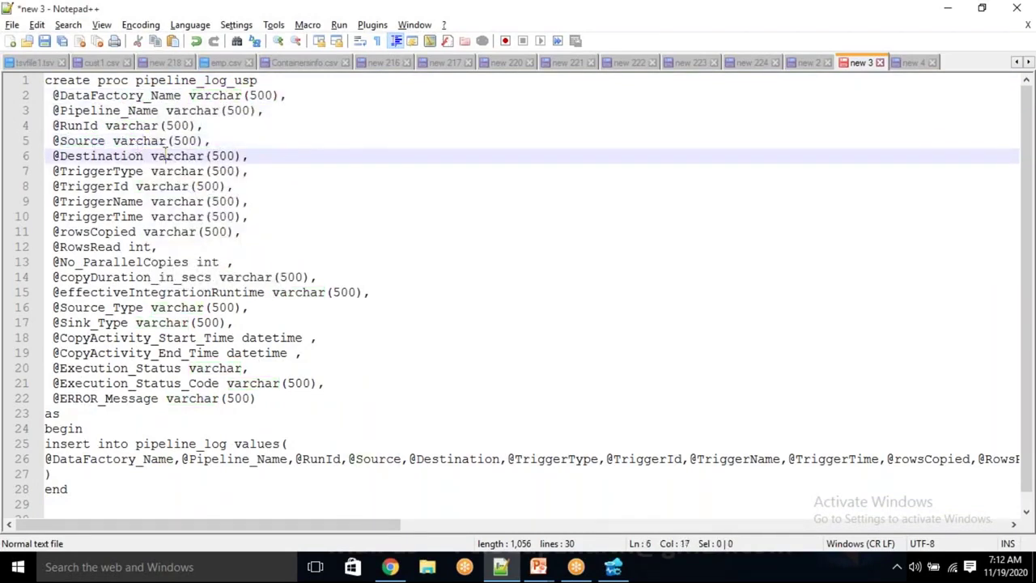
double_click(166, 156)
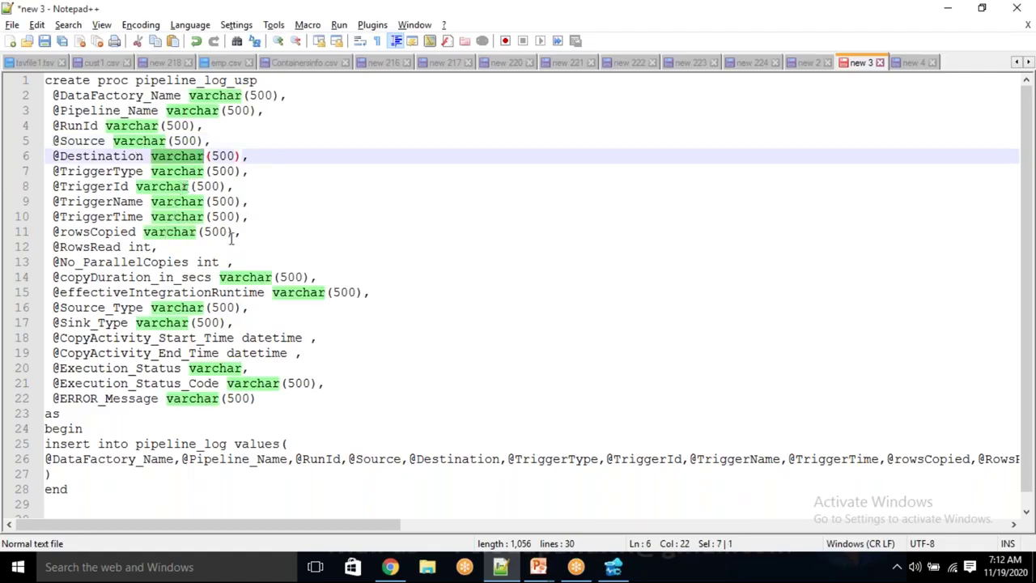
Change the rowsCopied and copyDuration_in_secs parameter types from varchar(500) to int
left_click(234, 233)
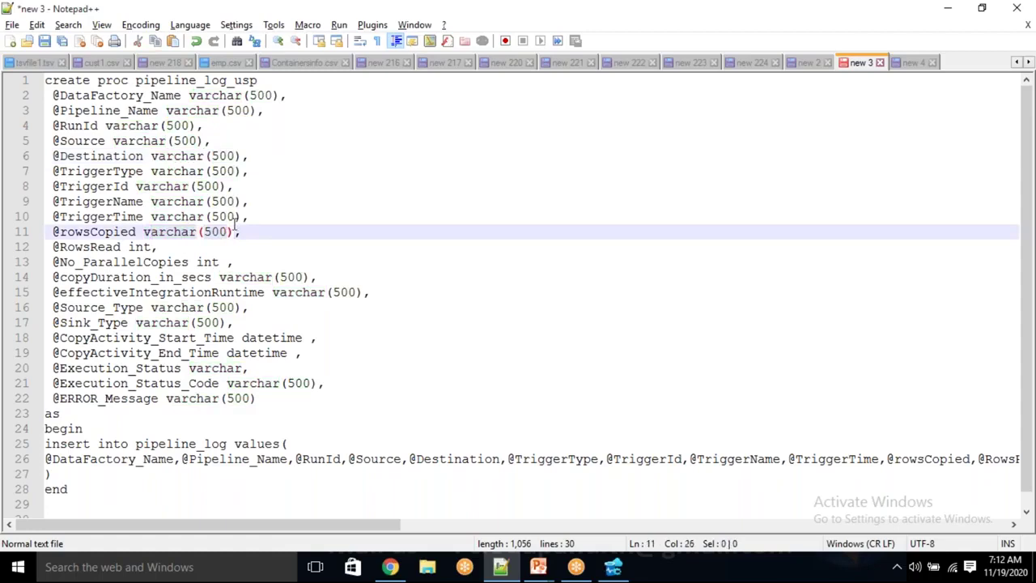
key("BackSpace")
key("BackSpace")
key("BackSpace")
key("BackSpace")
key("BackSpace")
key("BackSpace")
key("BackSpace")
key("BackSpace")
key("BackSpace")
key("BackSpace")
key("BackSpace")
key("BackSpace")
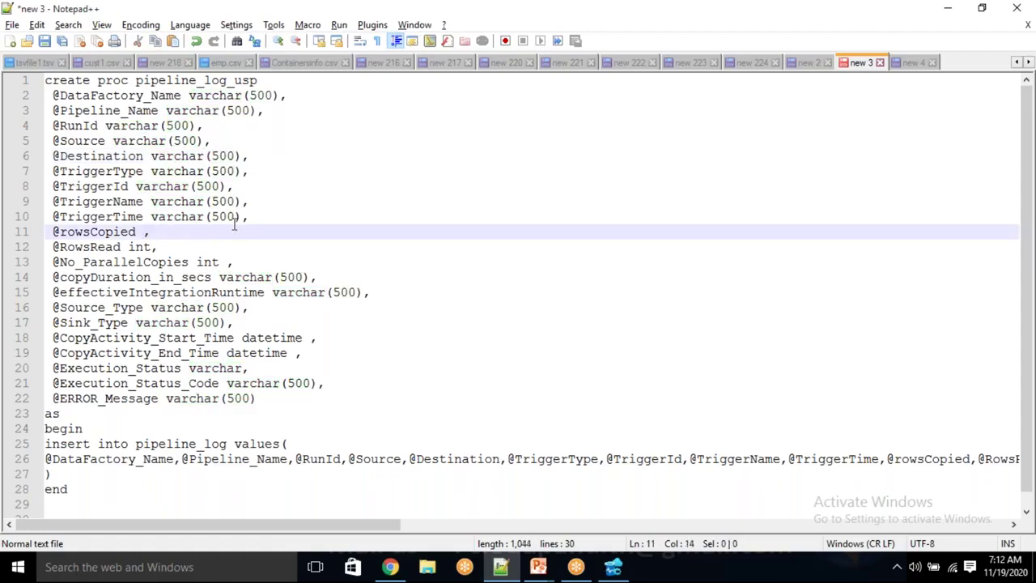
type("int")
left_click(305, 207)
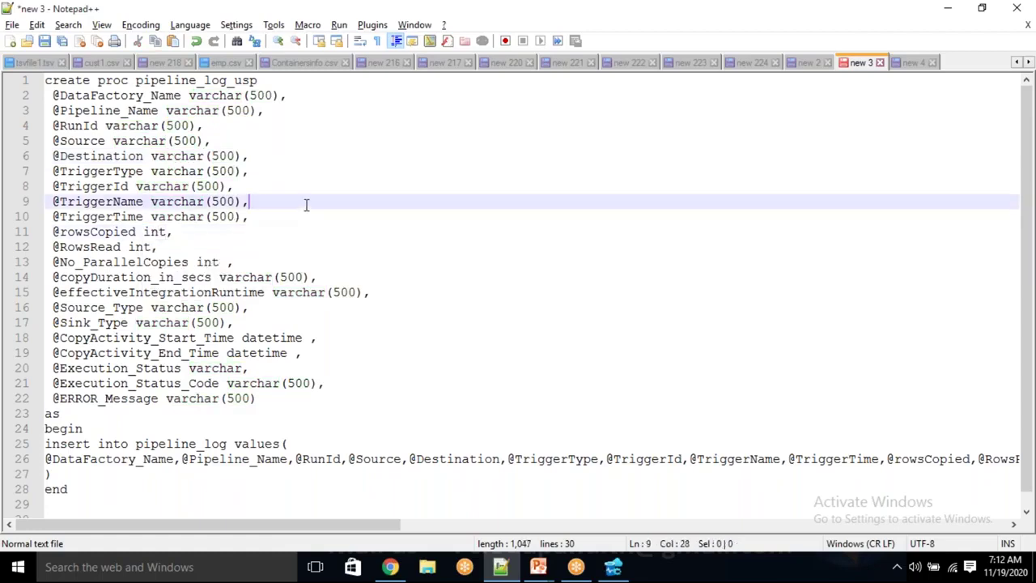
left_click(209, 261)
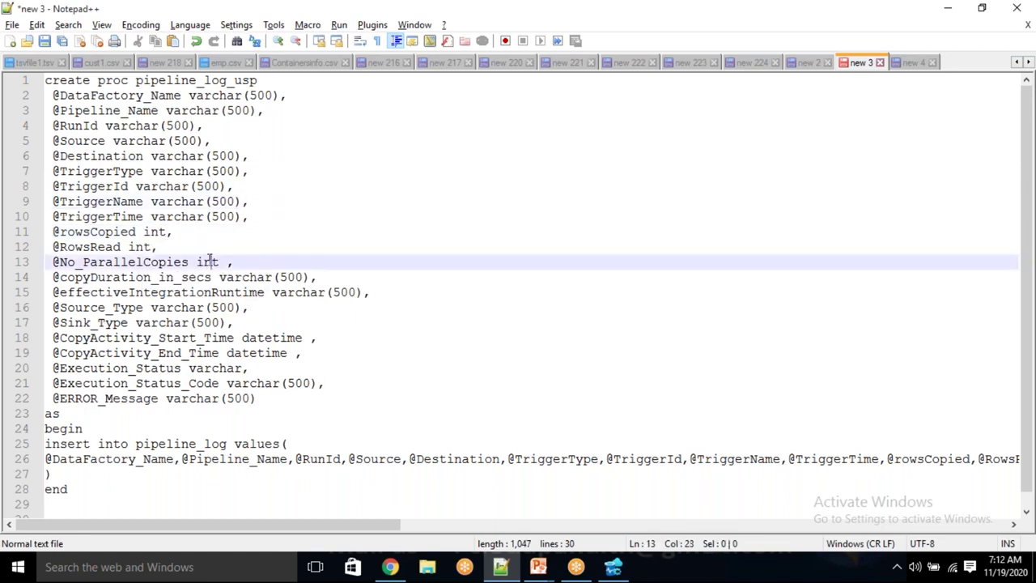
double_click(209, 261)
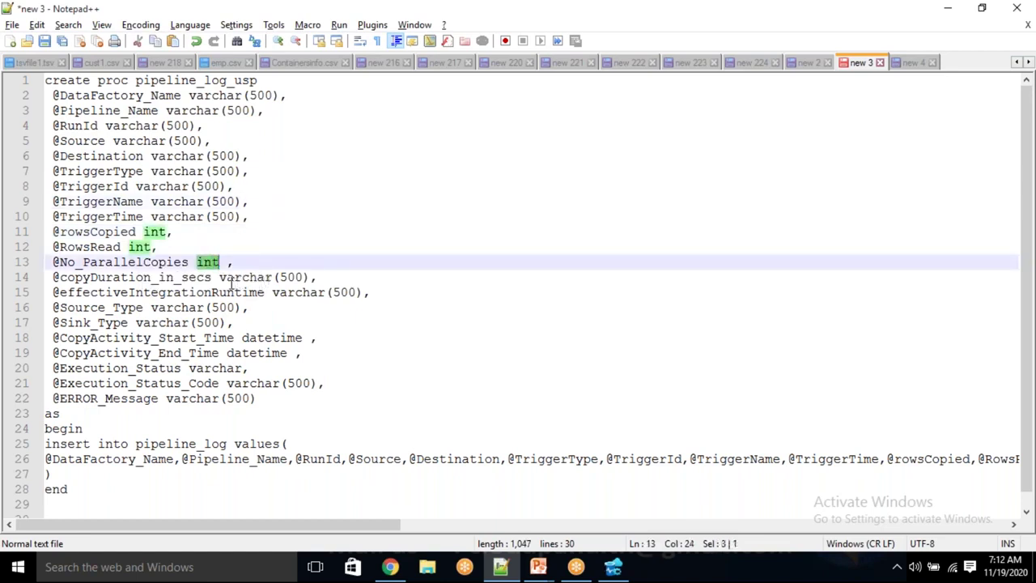
left_click_drag(220, 278, 311, 277)
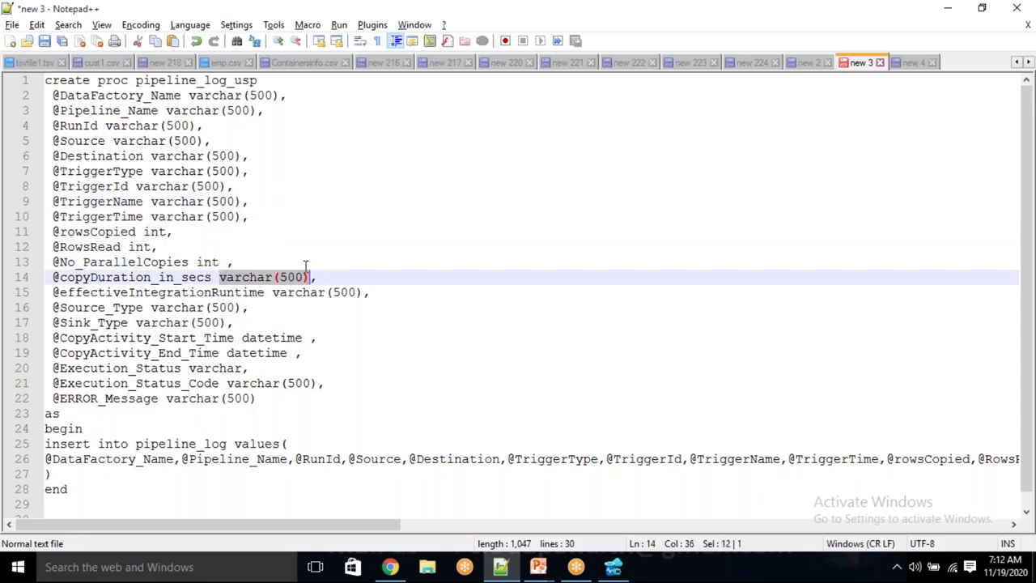
type("int")
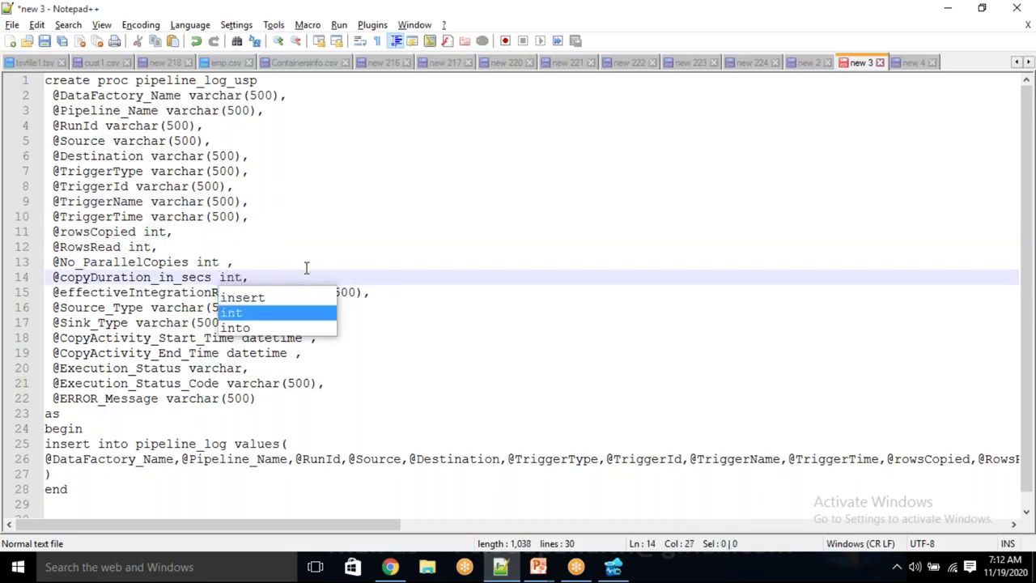
Compare against the CREATE TABLE column types for rowsCopied, No_ParallelCopies and copyDuration_in_secs
left_click(815, 62)
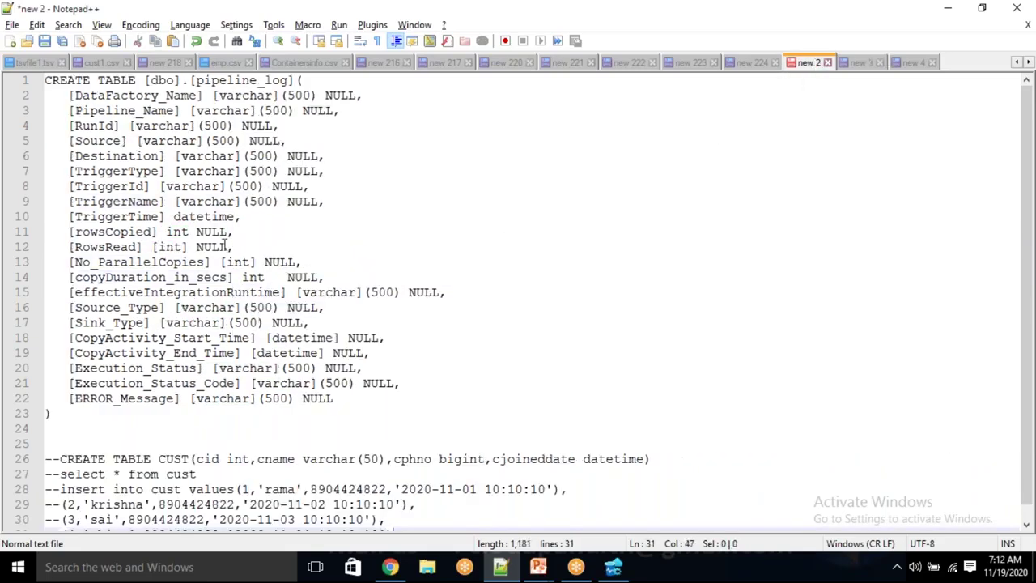
left_click(144, 232)
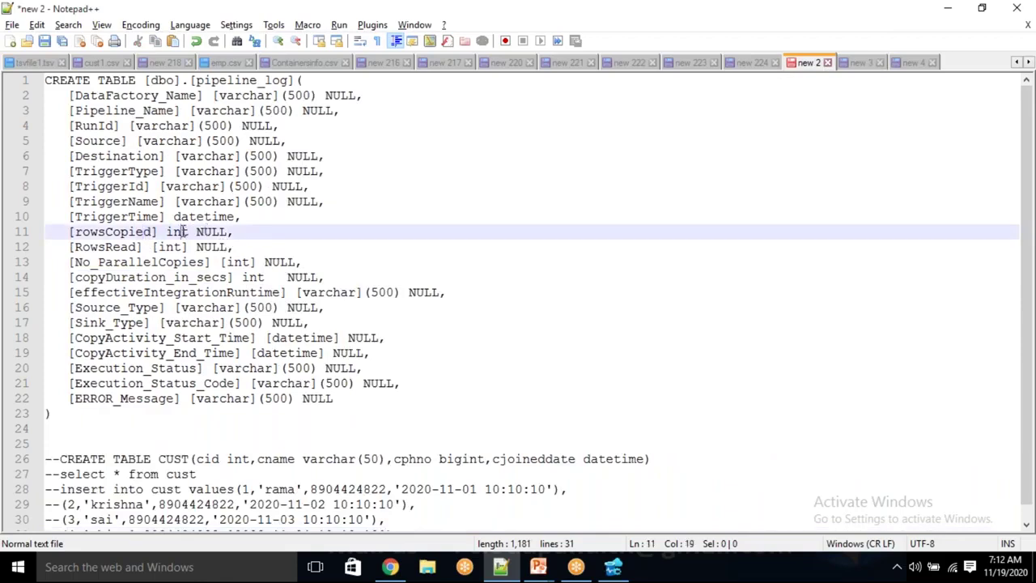
double_click(179, 231)
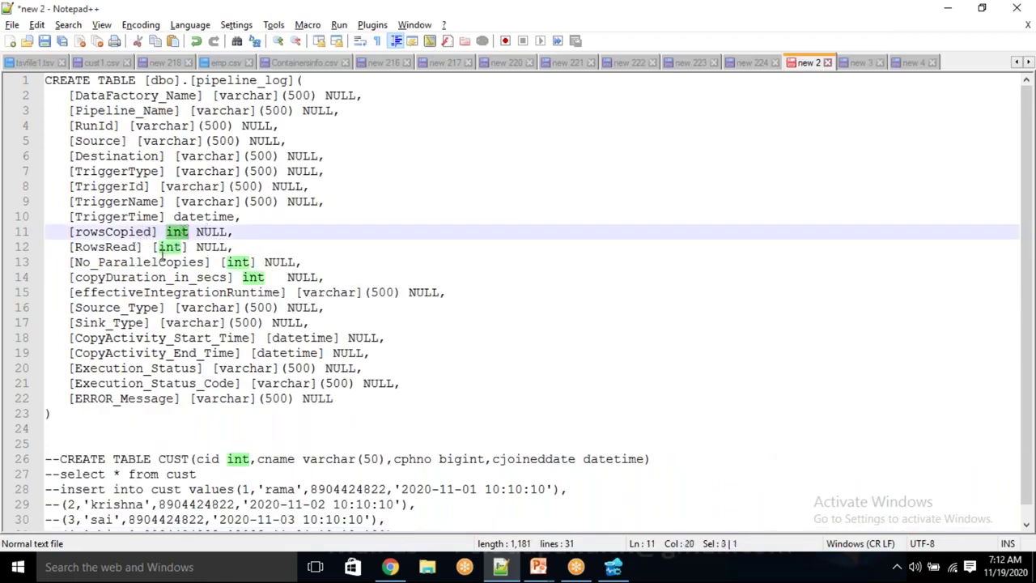
double_click(162, 262)
double_click(194, 277)
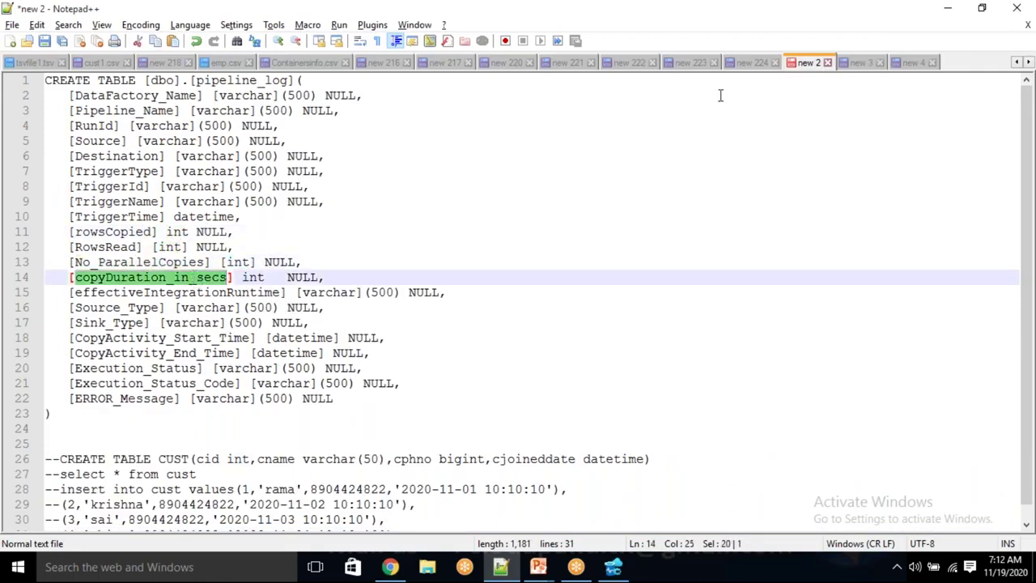
Review the remaining parameters through CopyActivity_End_Time in the procedure script
left_click(858, 62)
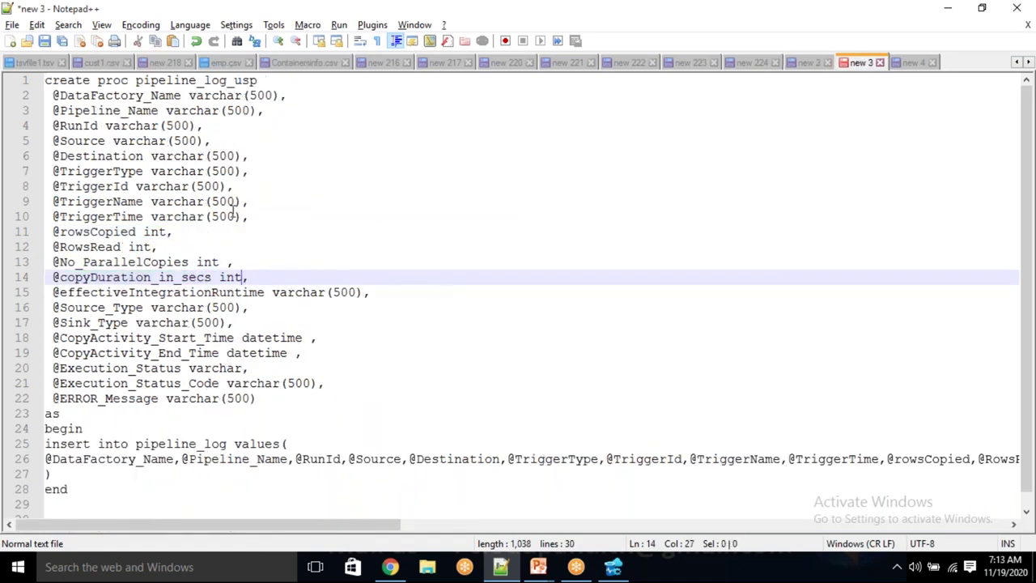
left_click(159, 233)
left_click(131, 247)
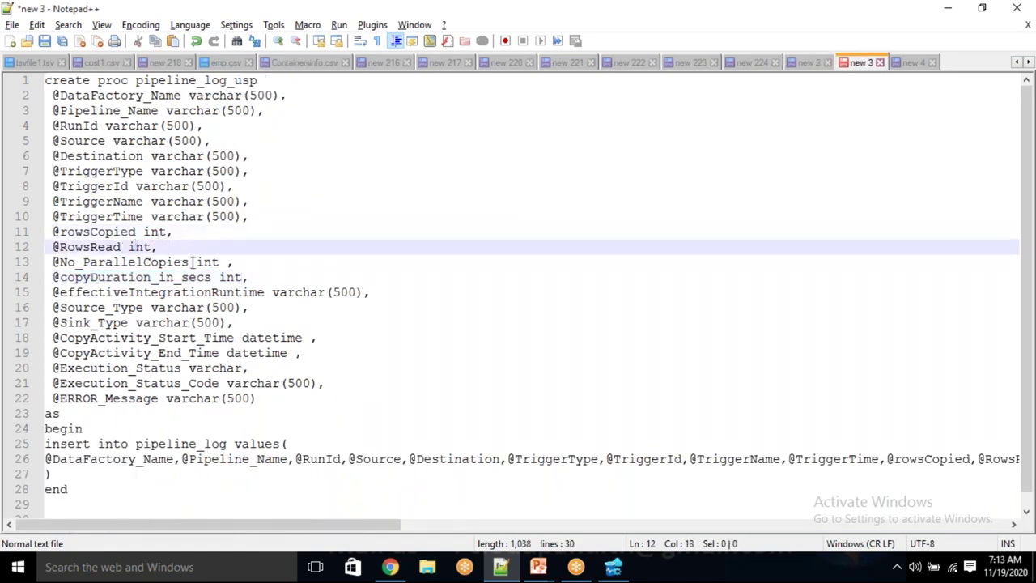
left_click(195, 262)
left_click(228, 277)
left_click_drag(294, 292, 348, 292)
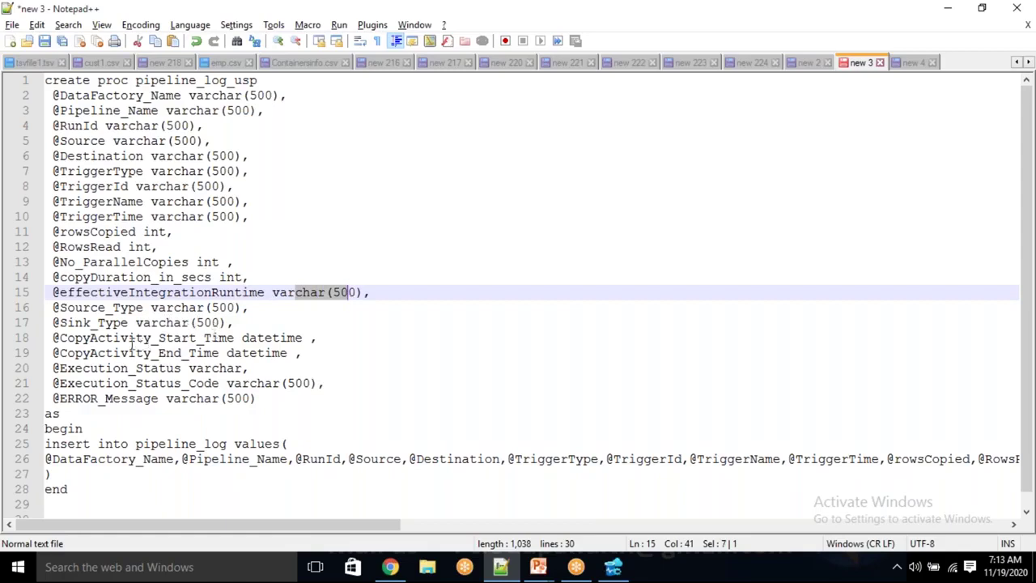
left_click(281, 337)
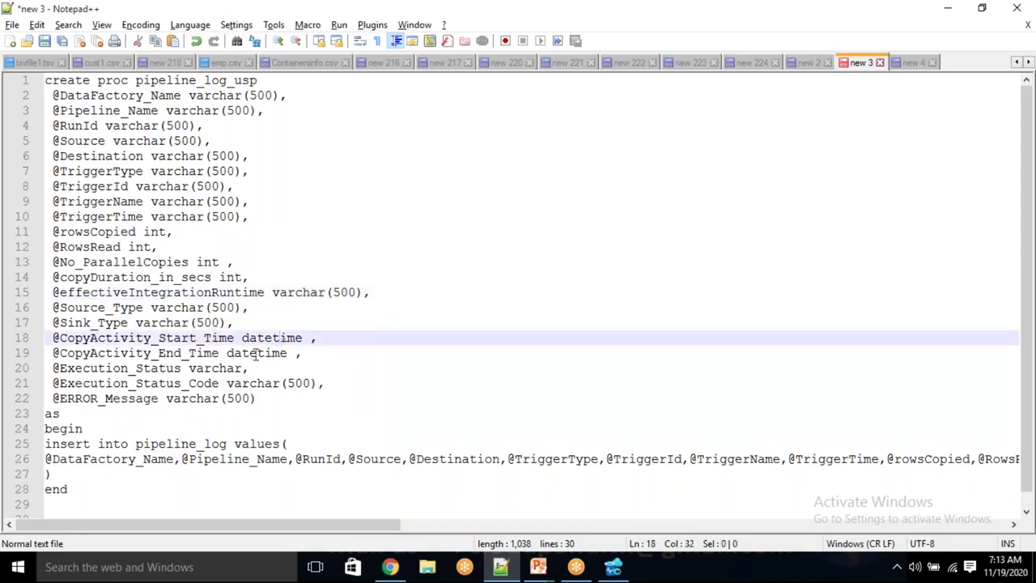
double_click(255, 354)
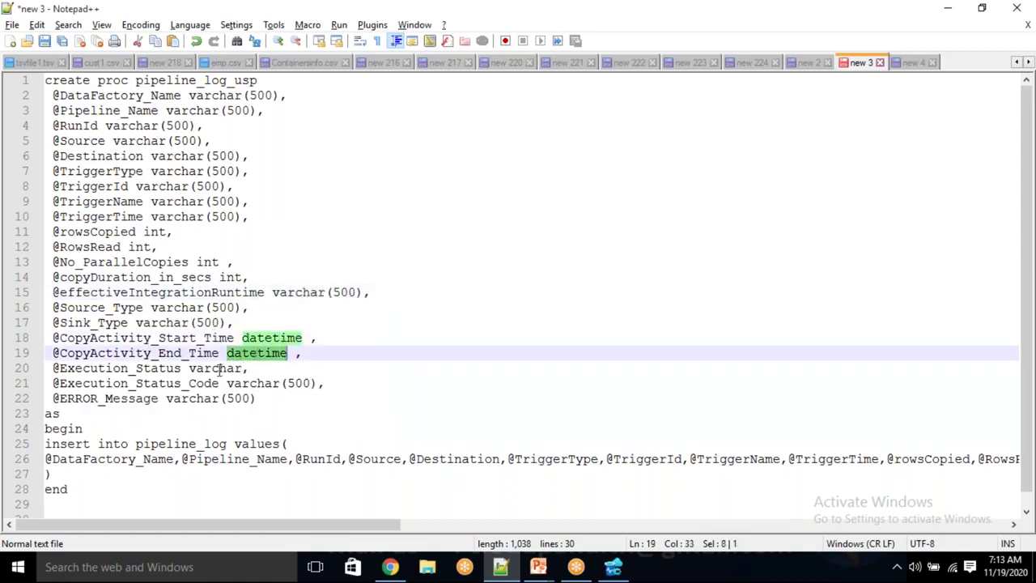
Give the Execution_Status parameter type varchar(500) and check ERROR_Message
left_click(245, 368)
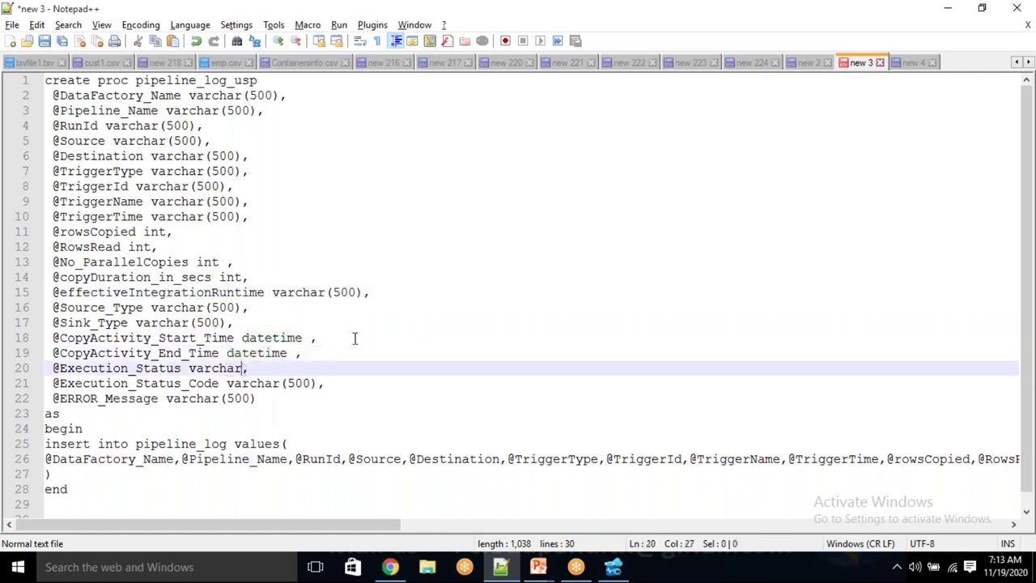
type("(500)")
double_click(235, 367)
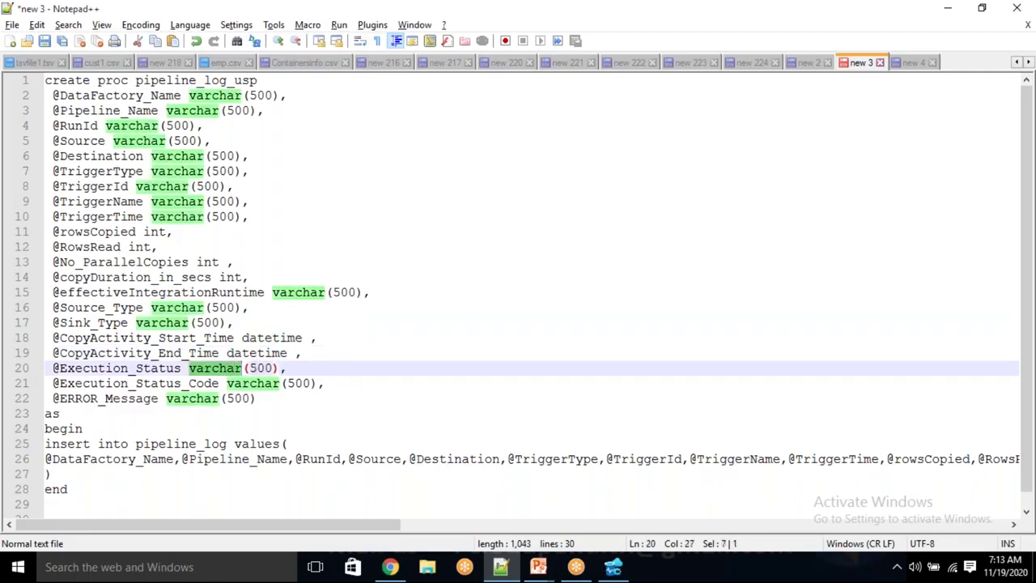
double_click(257, 367)
left_click(335, 353)
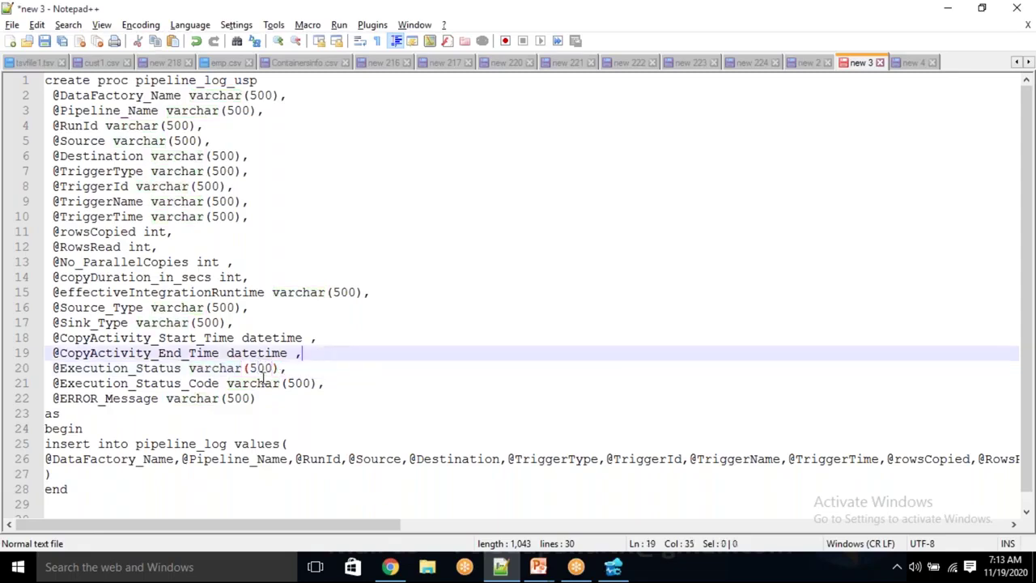
left_click_drag(249, 368, 304, 383)
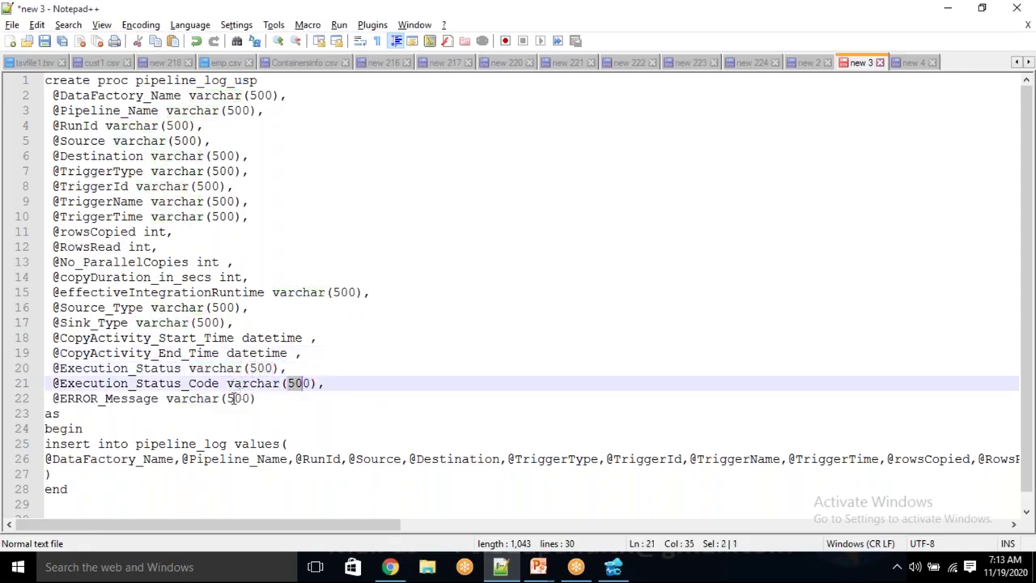
left_click(231, 398)
left_click(264, 416)
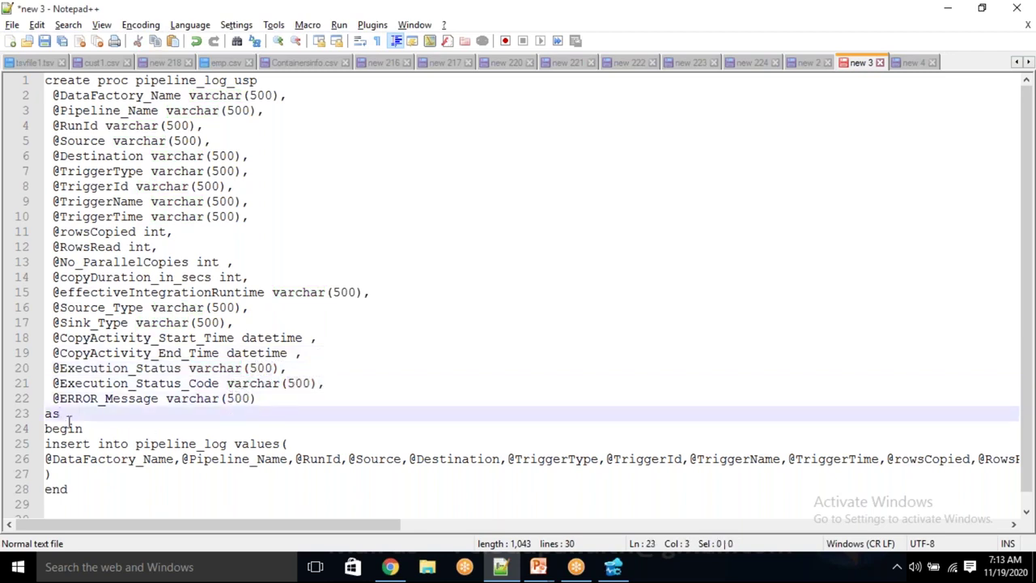
Review the insert into pipeline_log values list, then select the entire script
left_click(283, 444)
left_click_drag(181, 459, 813, 449)
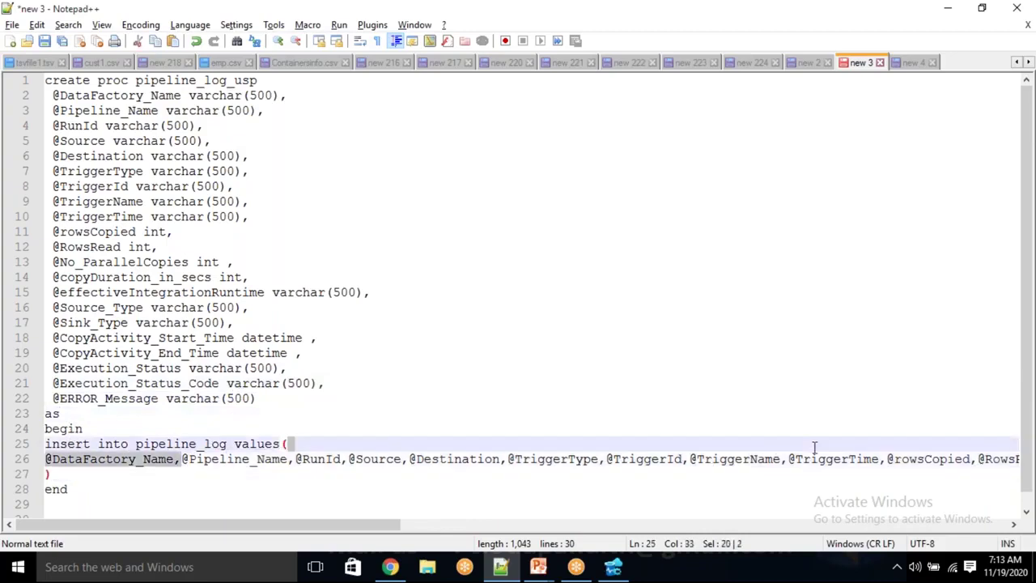
left_click(235, 475)
double_click(184, 443)
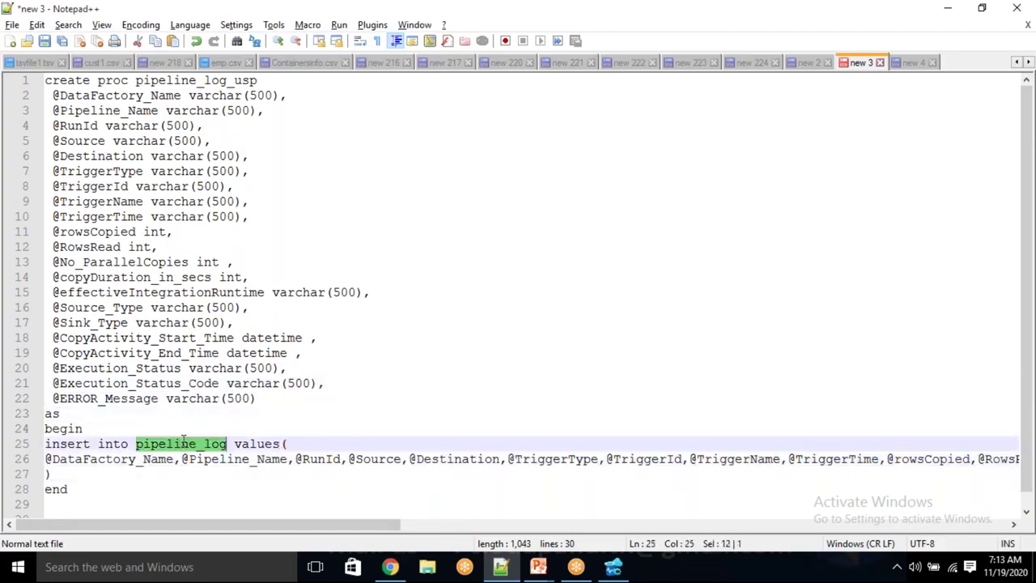
left_click_drag(77, 489, 41, 4)
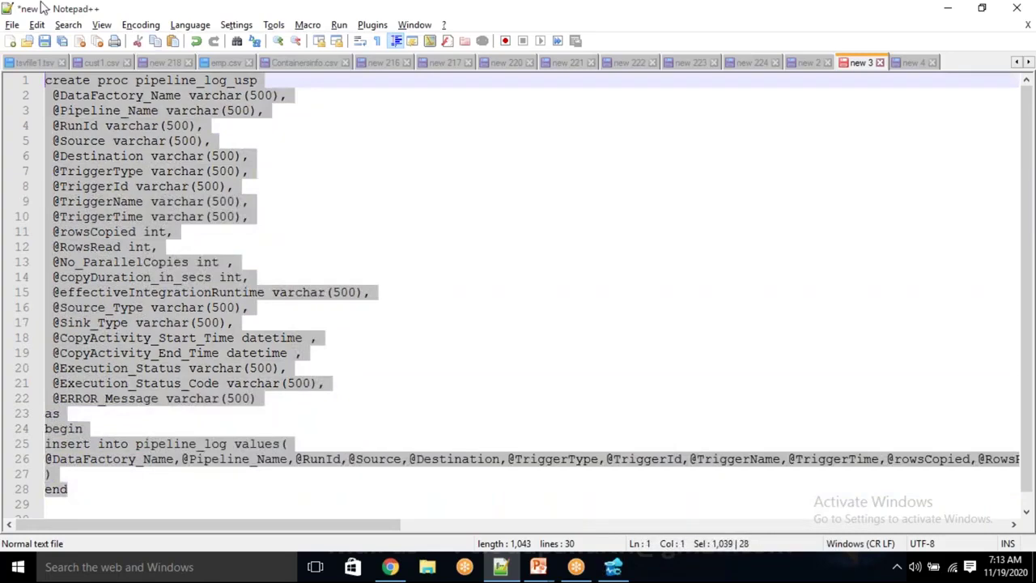
Paste the pipeline_log_usp procedure script into SQLQuery_1 and refresh the Stored Procedures folder
key("alt+Tab")
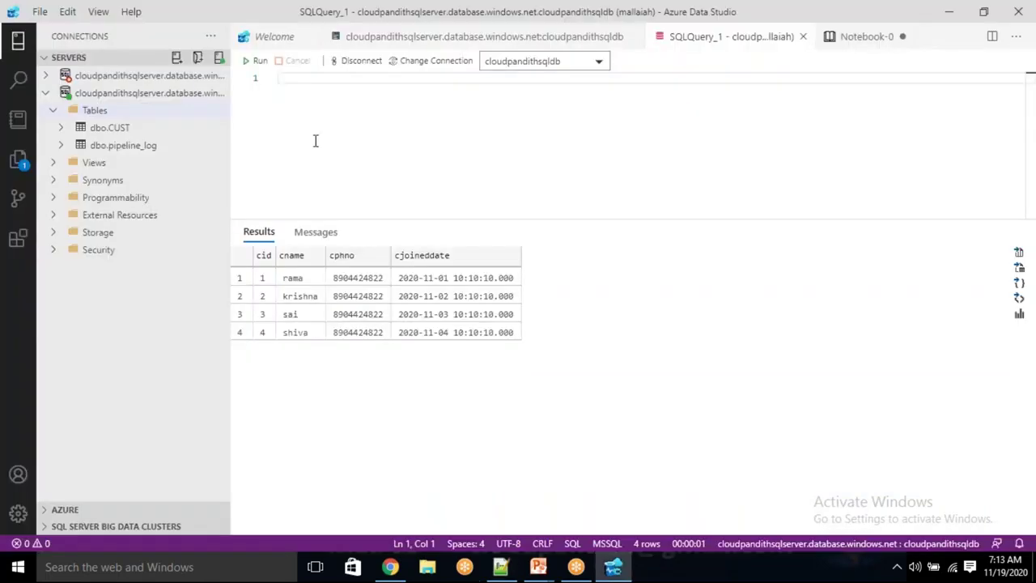
key("ctrl+v")
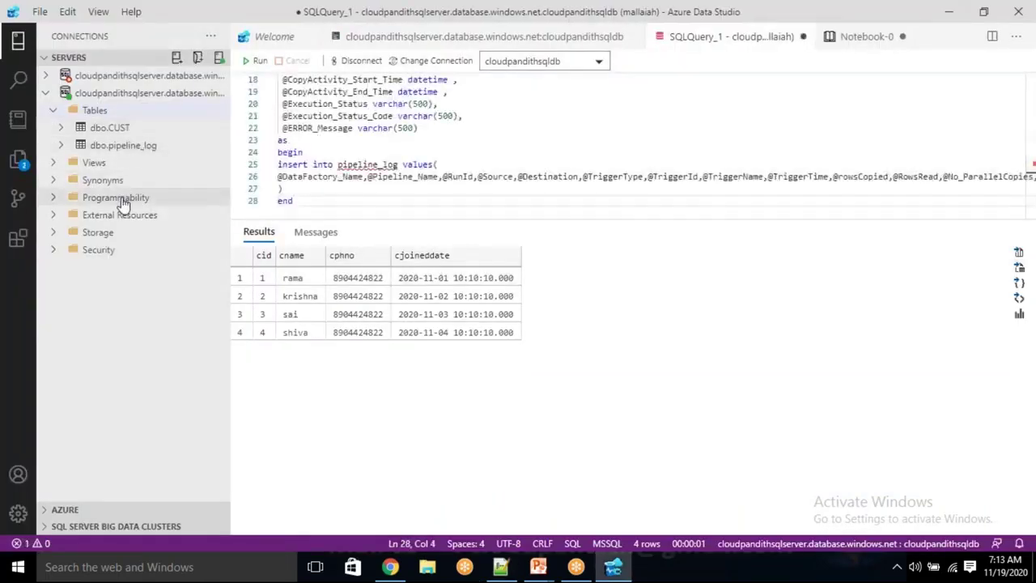
left_click(119, 199)
left_click(105, 216)
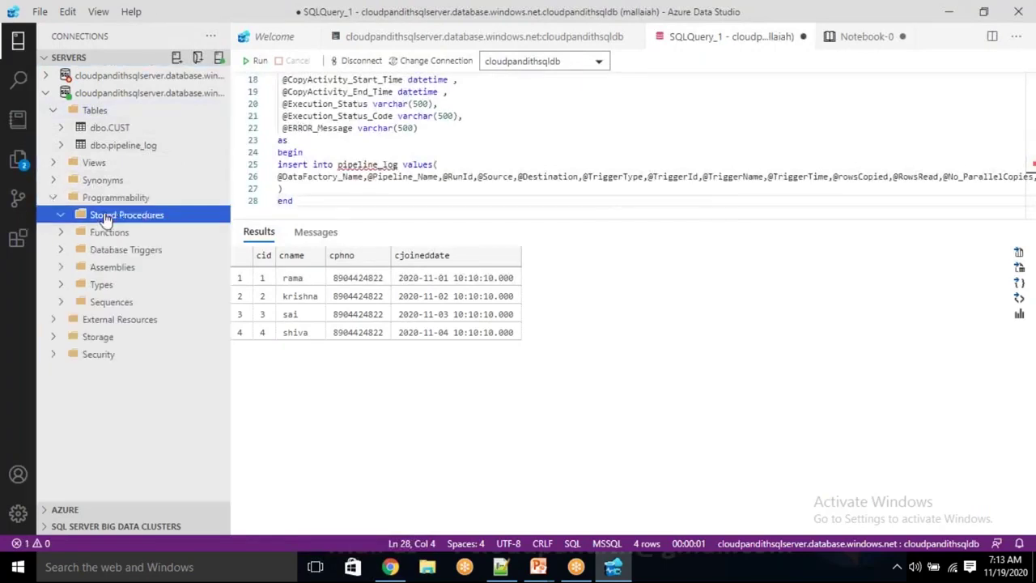
right_click(105, 220)
left_click(134, 227)
Run the script to create pipeline_log_usp, then clear the query editor
left_click(395, 115)
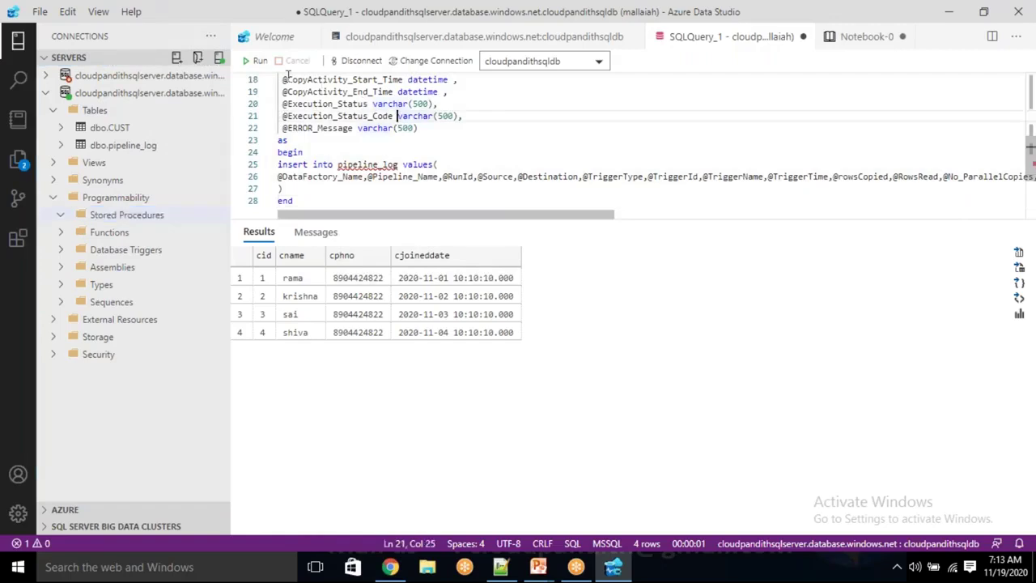
left_click(255, 62)
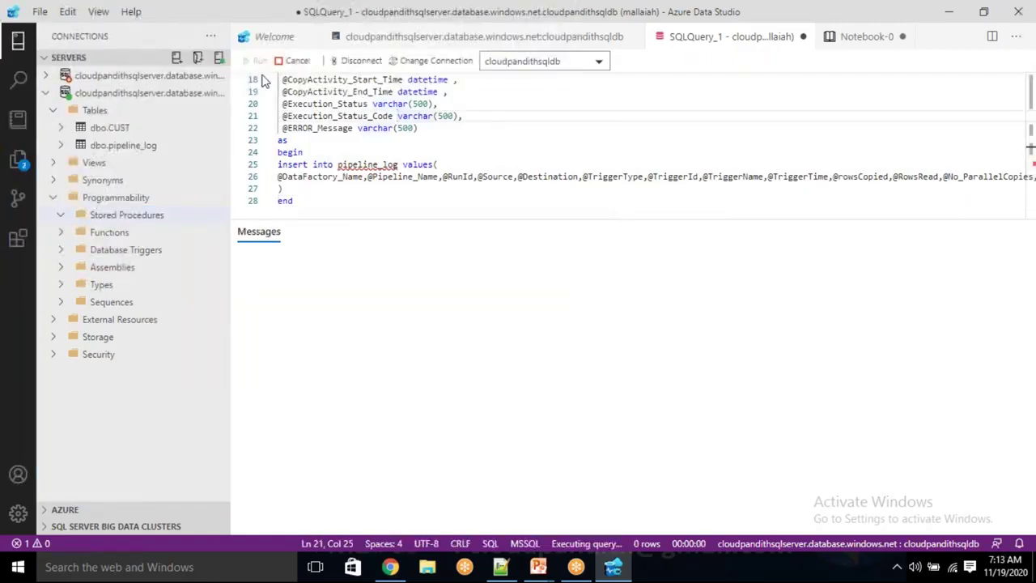
left_click(367, 141)
key("ctrl+a")
key("Delete")
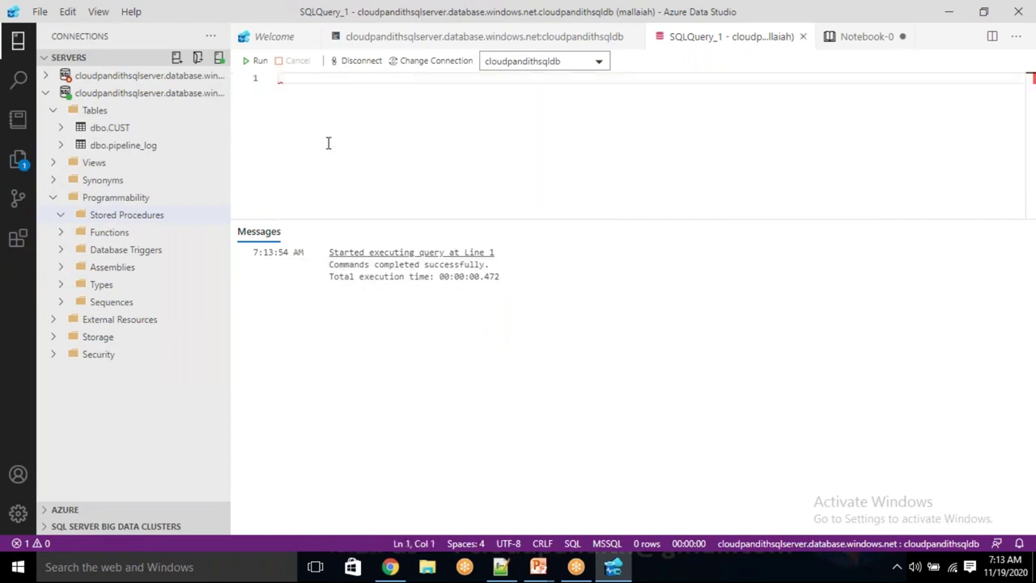
Refresh Stored Procedures and expand dbo.pipeline_log_usp to show its parameters
left_click(109, 217)
right_click(118, 216)
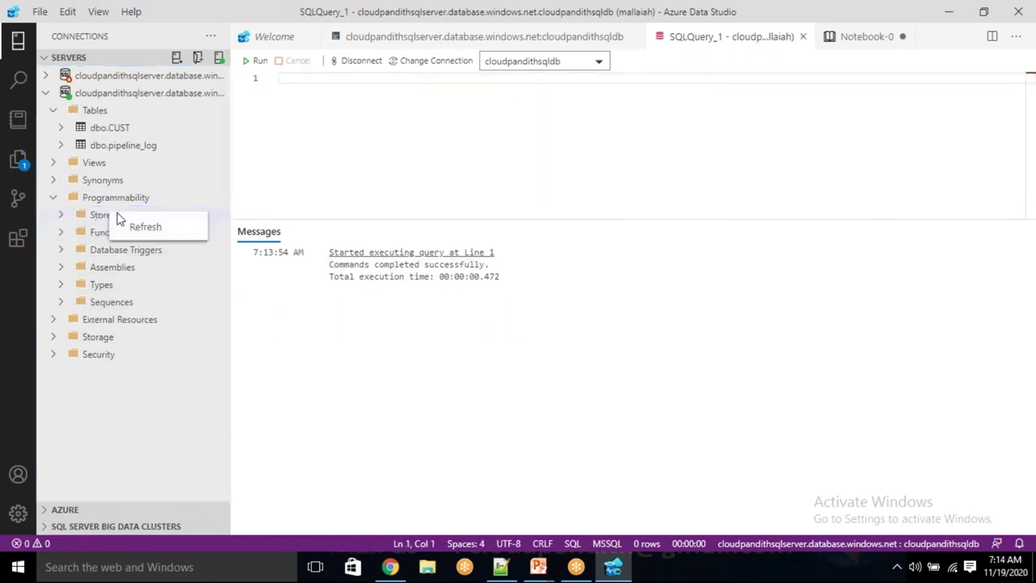
left_click(145, 226)
left_click(62, 217)
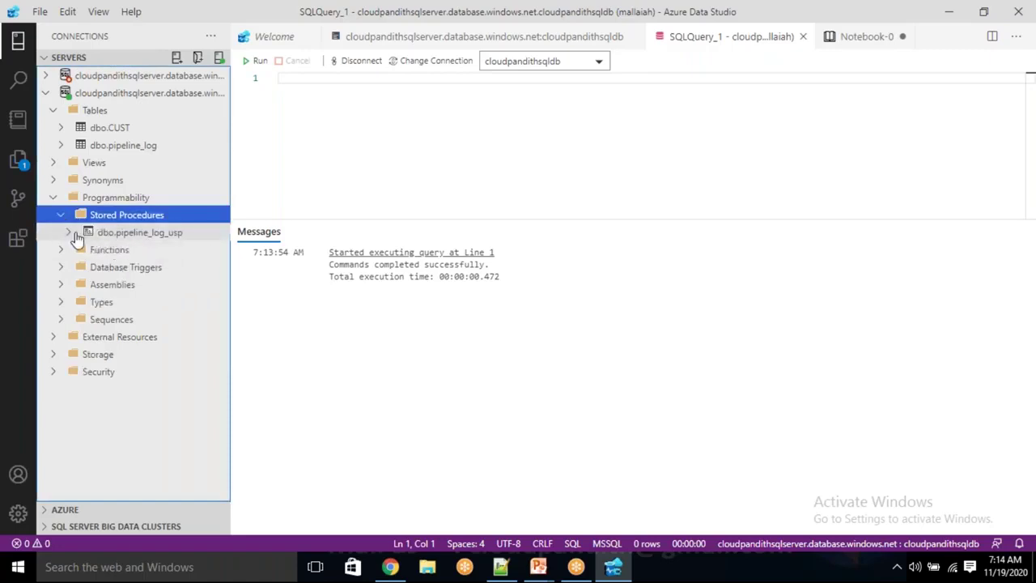
left_click(68, 234)
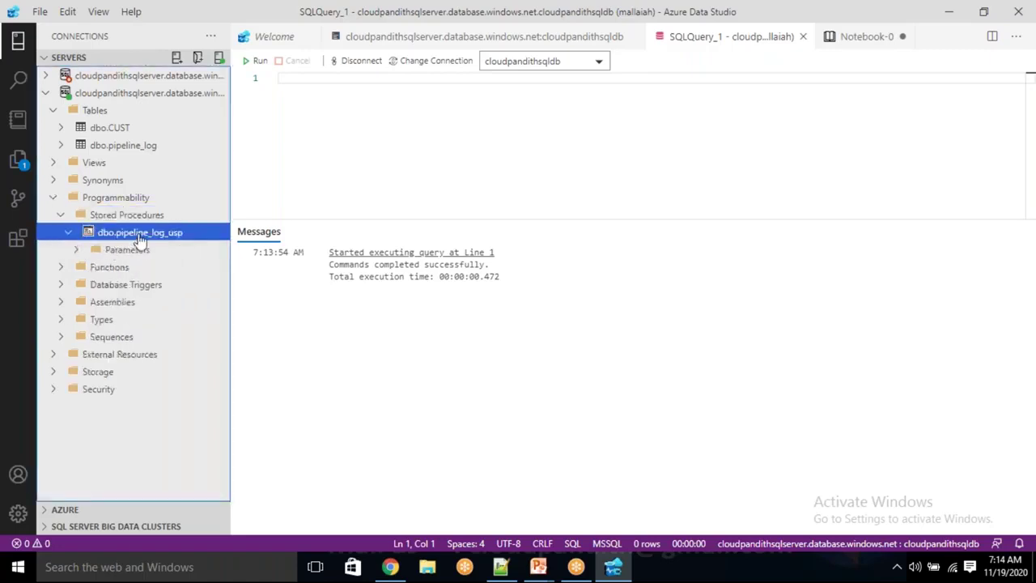
left_click(80, 251)
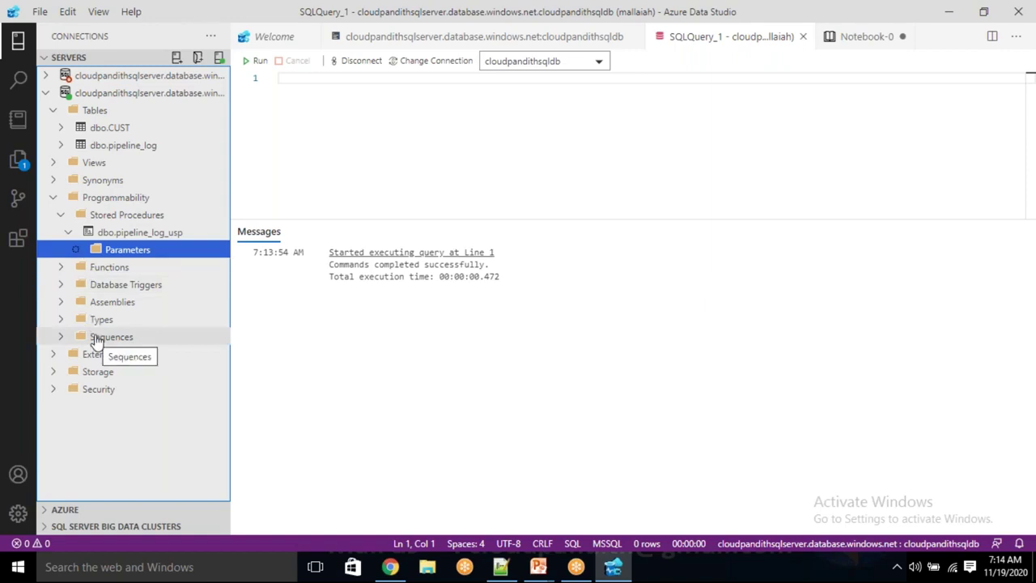
Collapse the Programmability folder and put the caret in the empty query editor
left_click(368, 117)
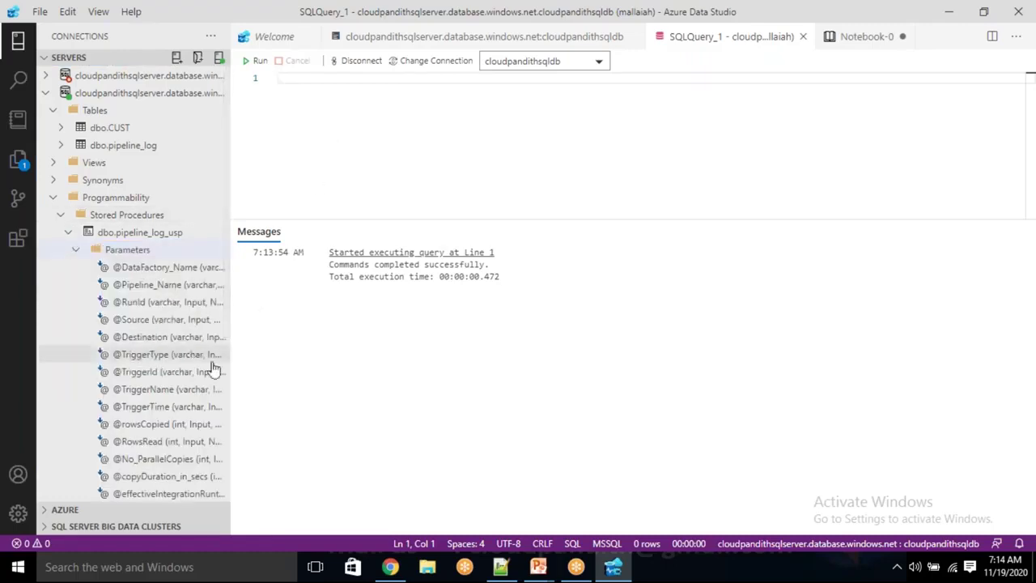
scroll(133, 336, "down", 5)
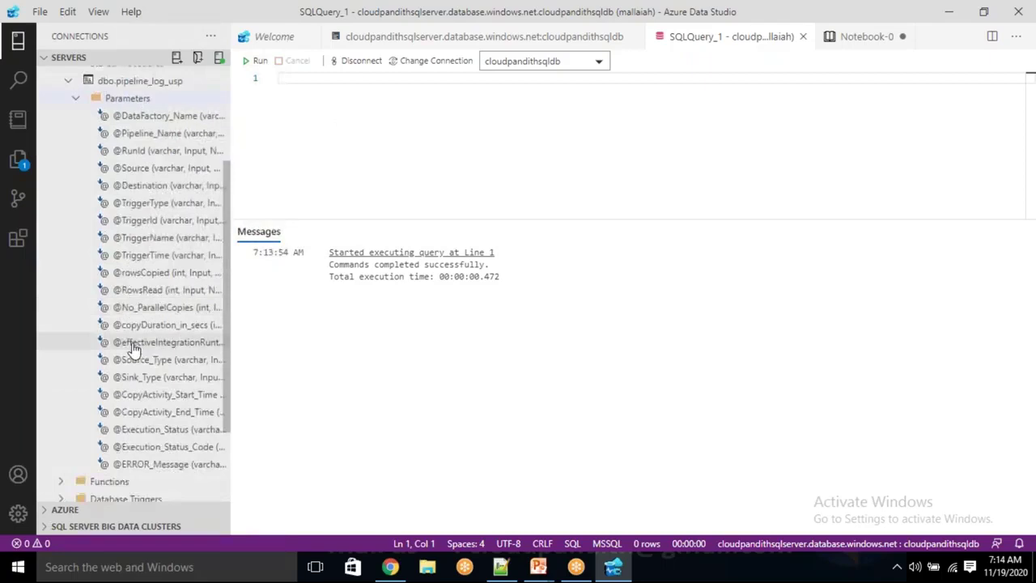
scroll(133, 348, "up", 4)
left_click(53, 162)
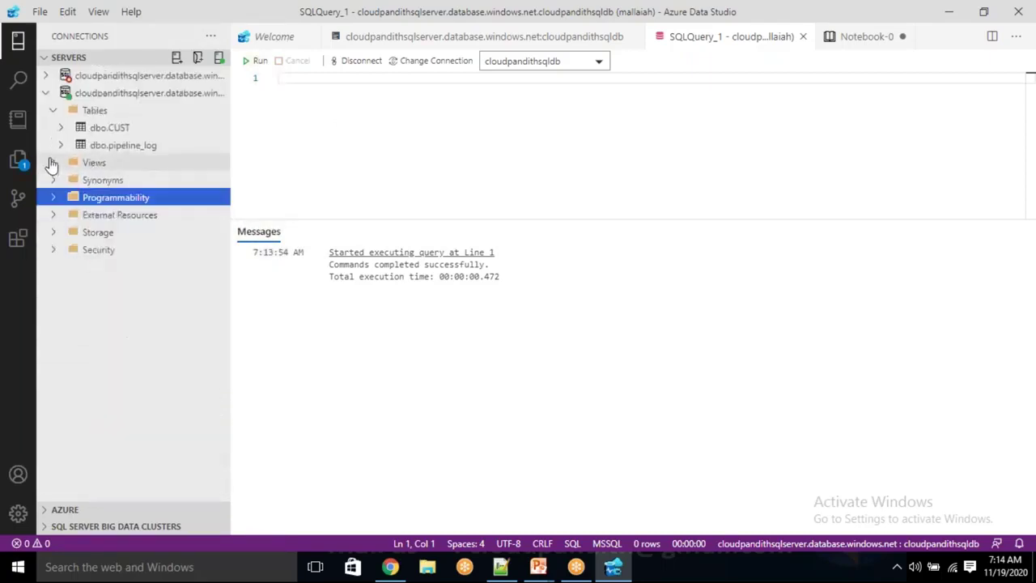
left_click(304, 127)
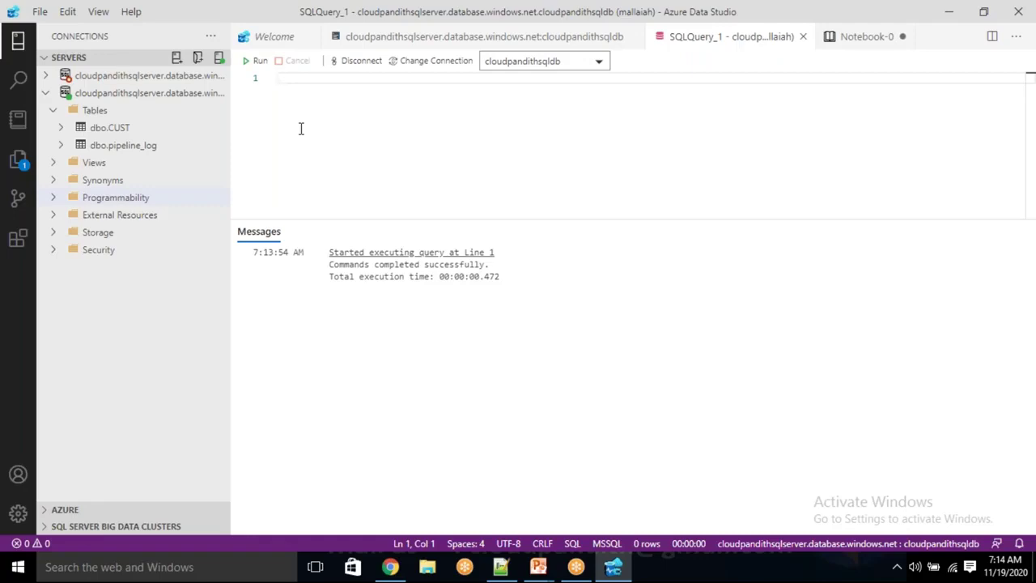
Run 'select * from pipeline_log', which returns headers and 0 rows, then bring Chrome forward
type("se")
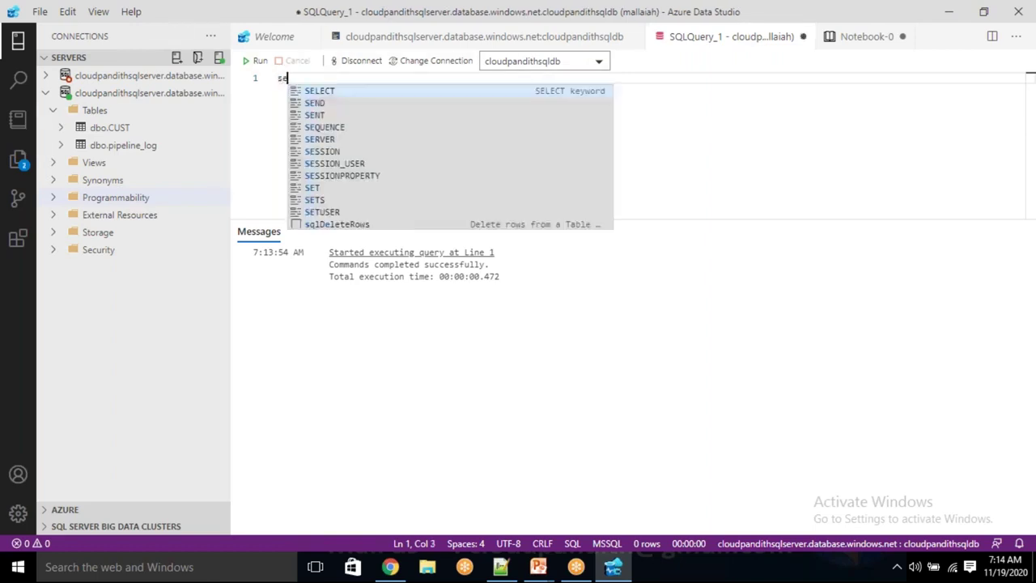
type("lect * from p")
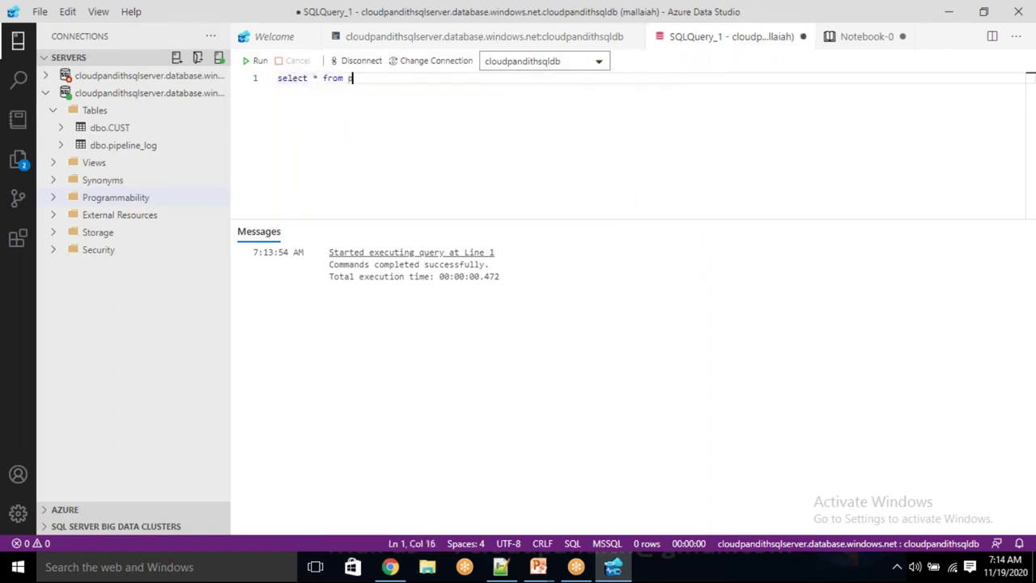
type("ipeline_log")
left_click(256, 63)
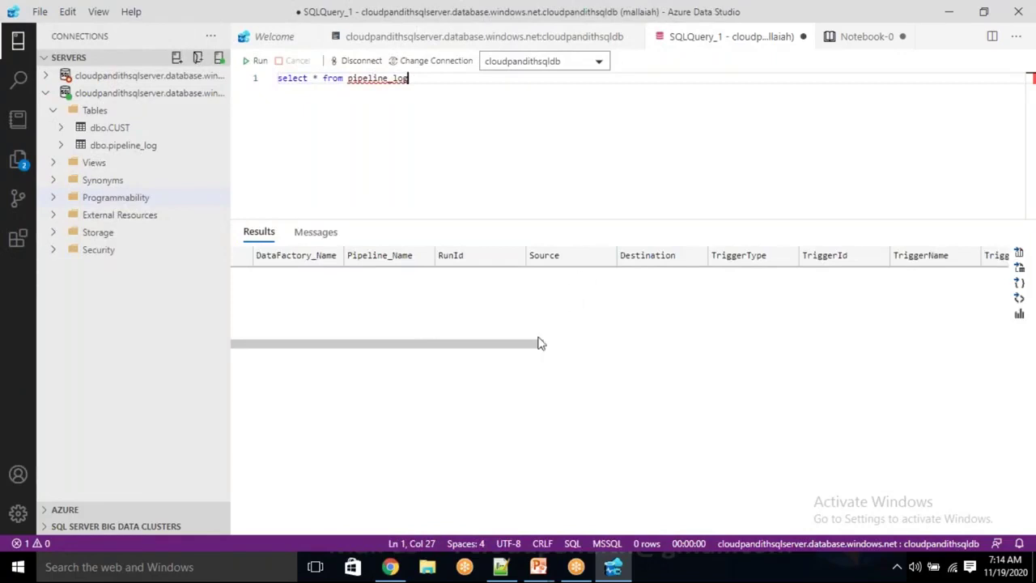
left_click(389, 566)
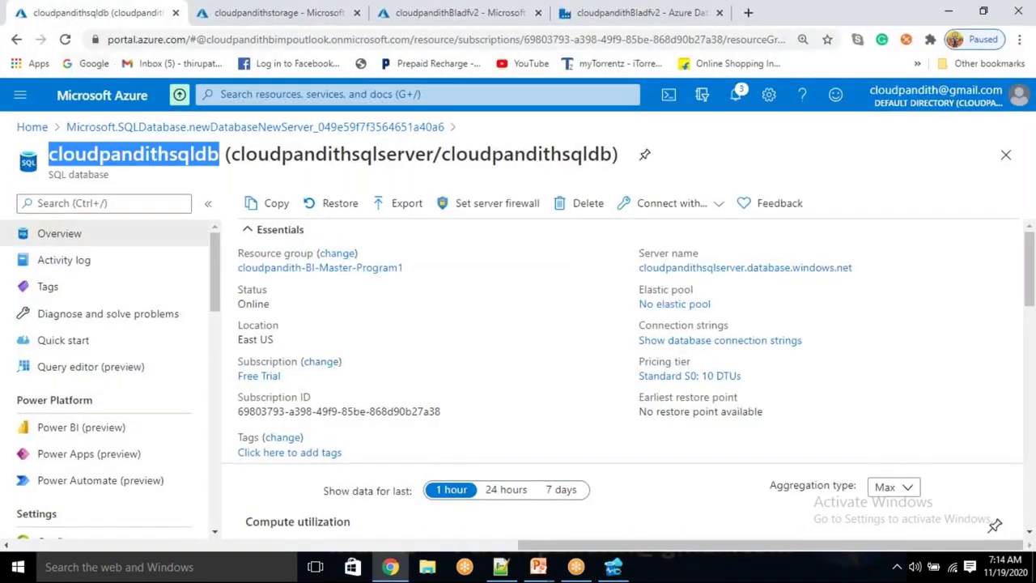
Switch the browser to the cloudpandithBIadfv2 Azure Data Factory tab
left_click(285, 19)
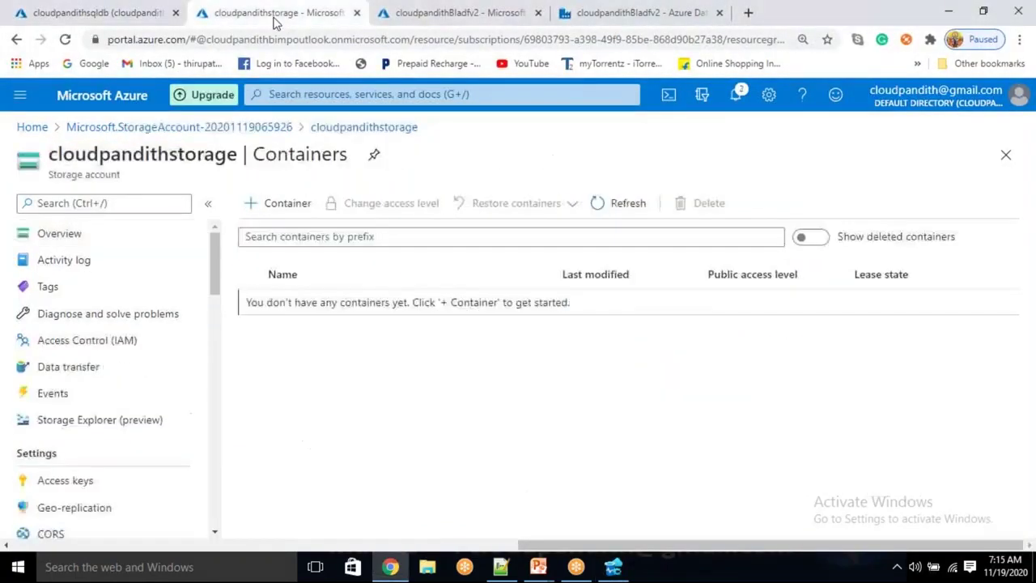
left_click(582, 17)
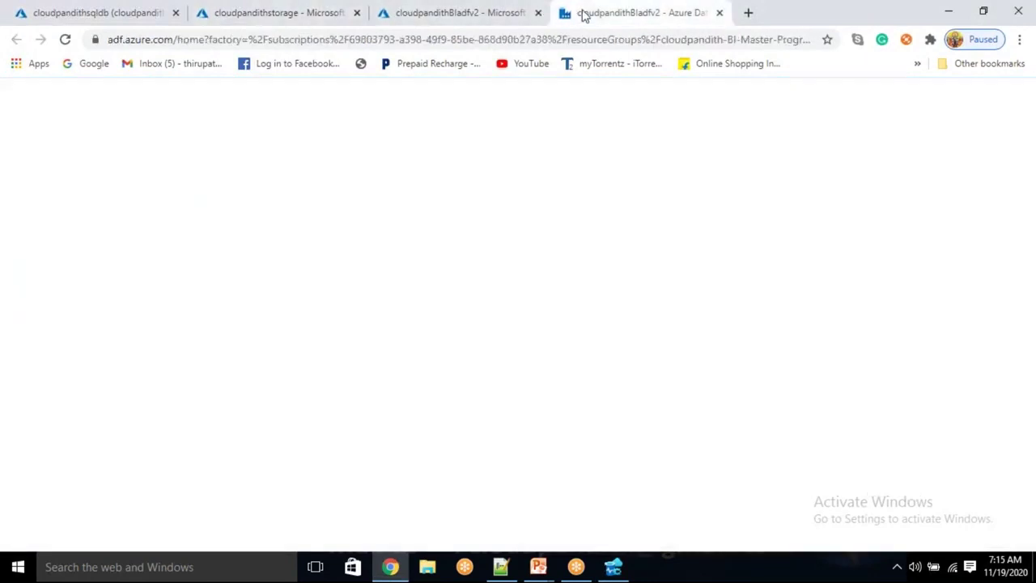
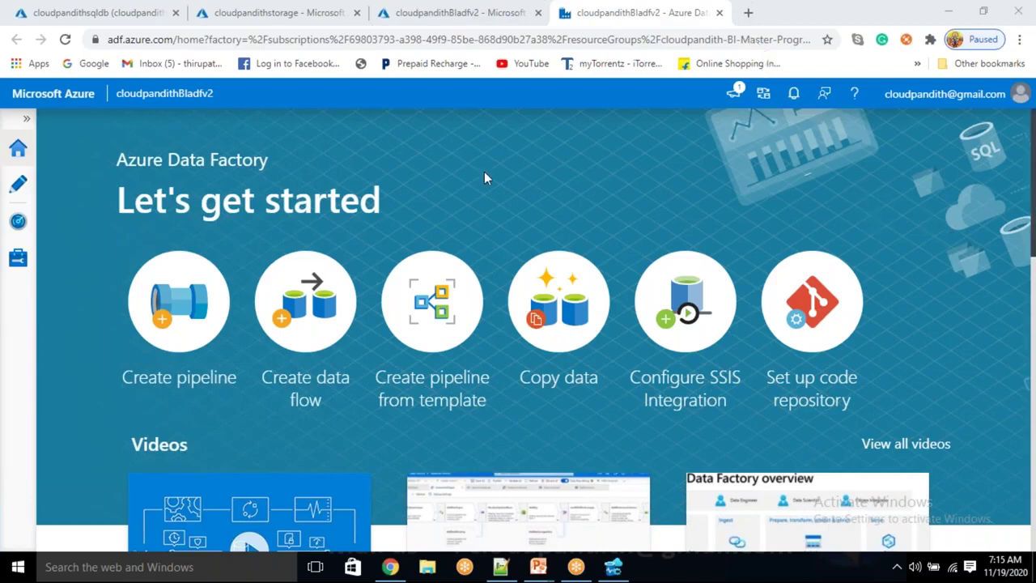
Start a new Azure SQL Database linked service from Manage > Linked services, searching 'sql database'
left_click(18, 258)
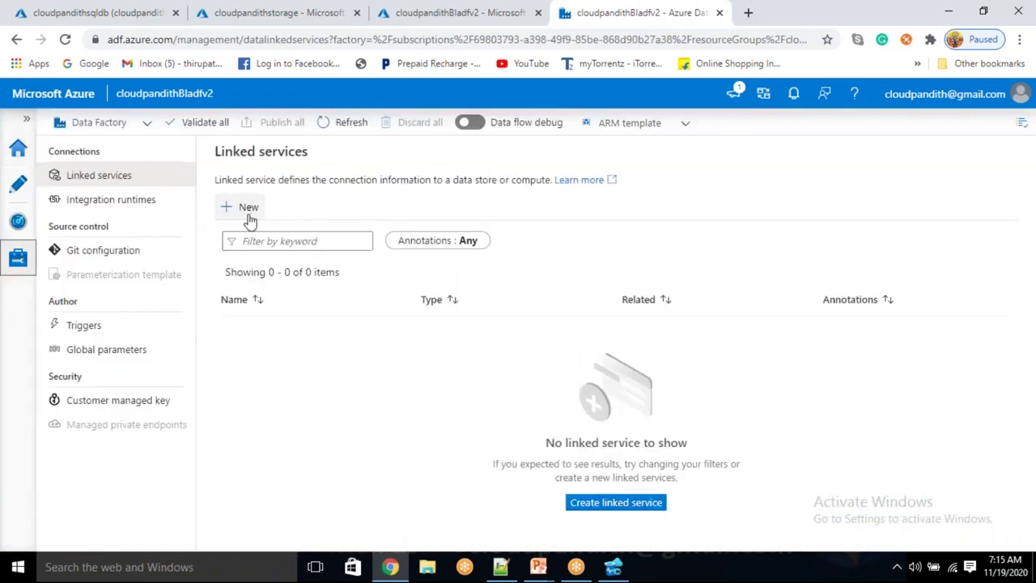
left_click(249, 212)
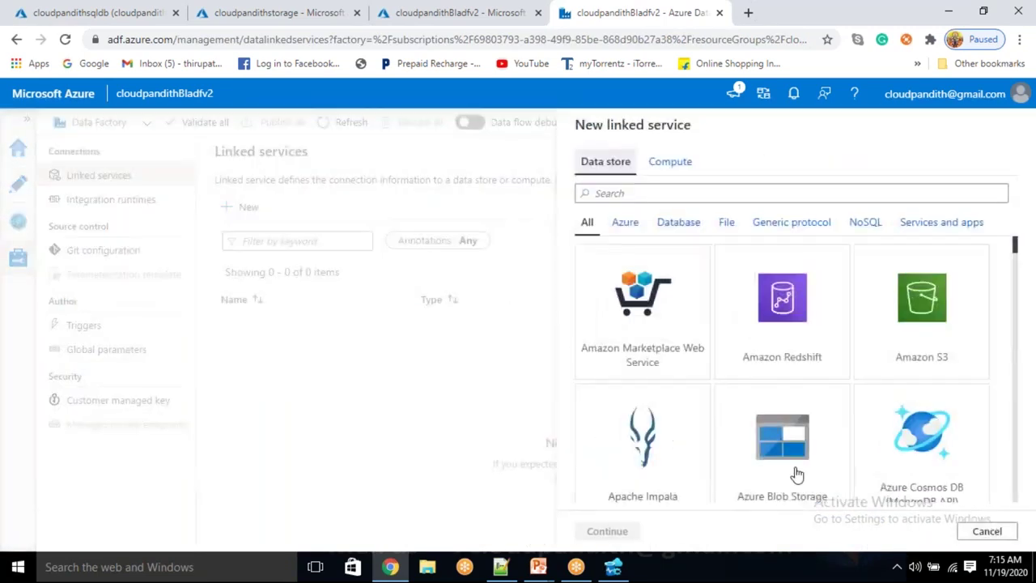
left_click(642, 192)
type("s")
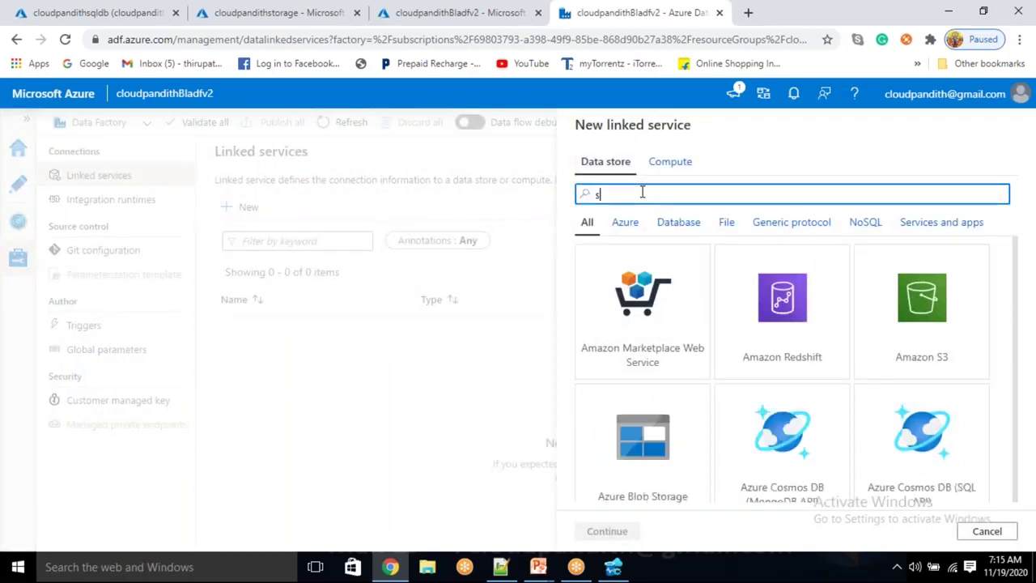
type("ql database")
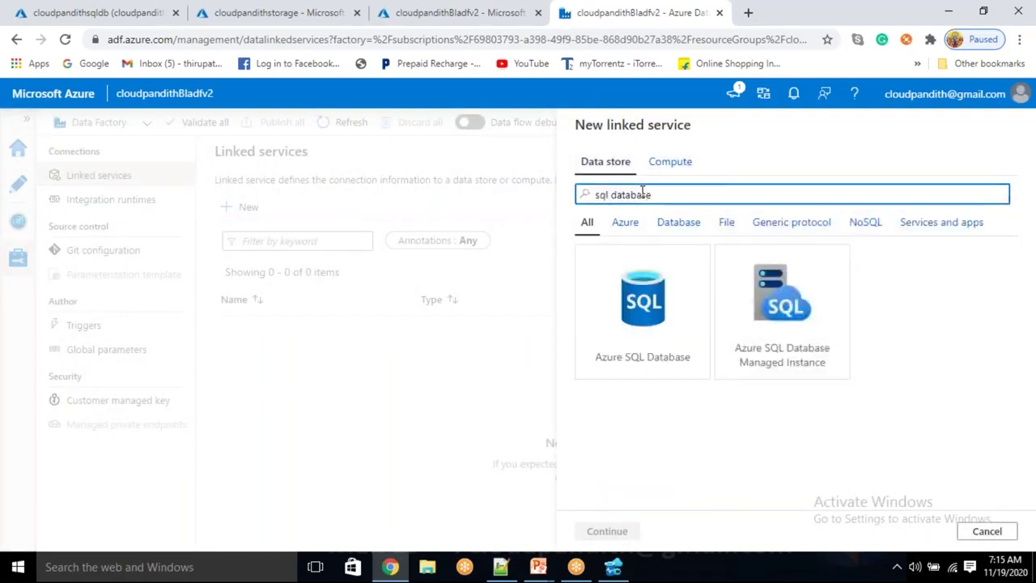
left_click(677, 329)
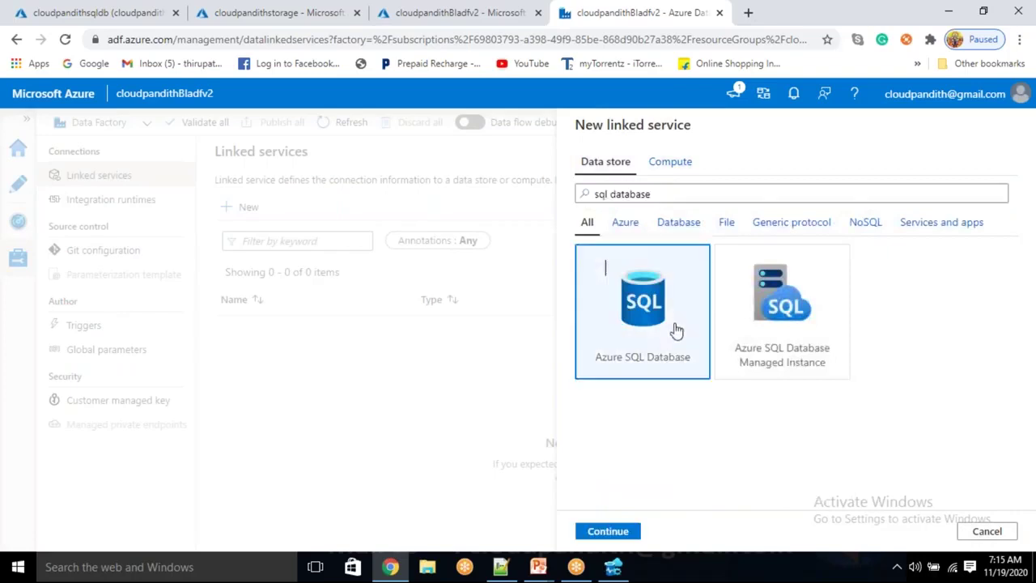
left_click(605, 531)
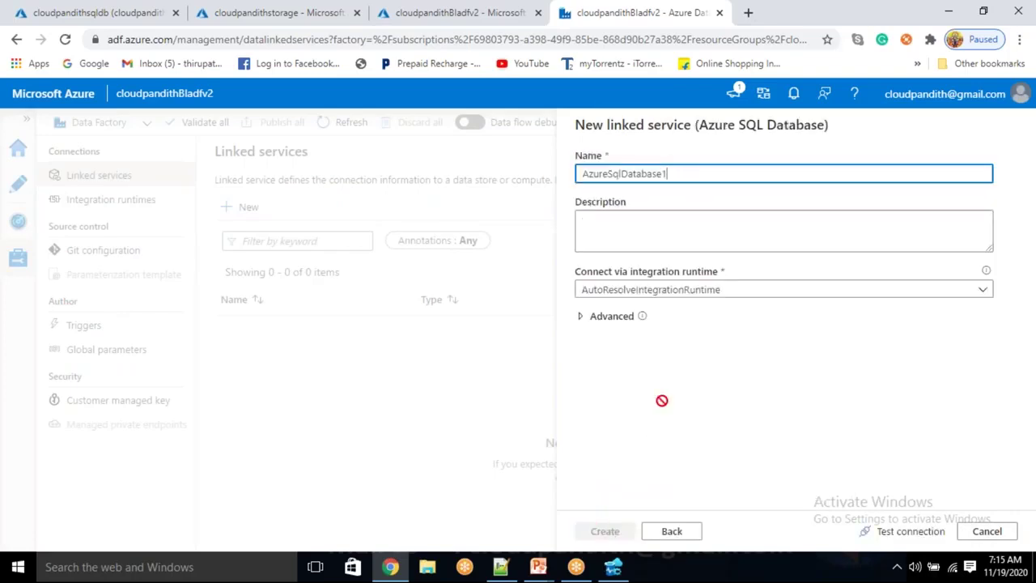
Rename the new linked service to LS_ASDB
double_click(678, 175)
key("BackSpace")
type("sql")
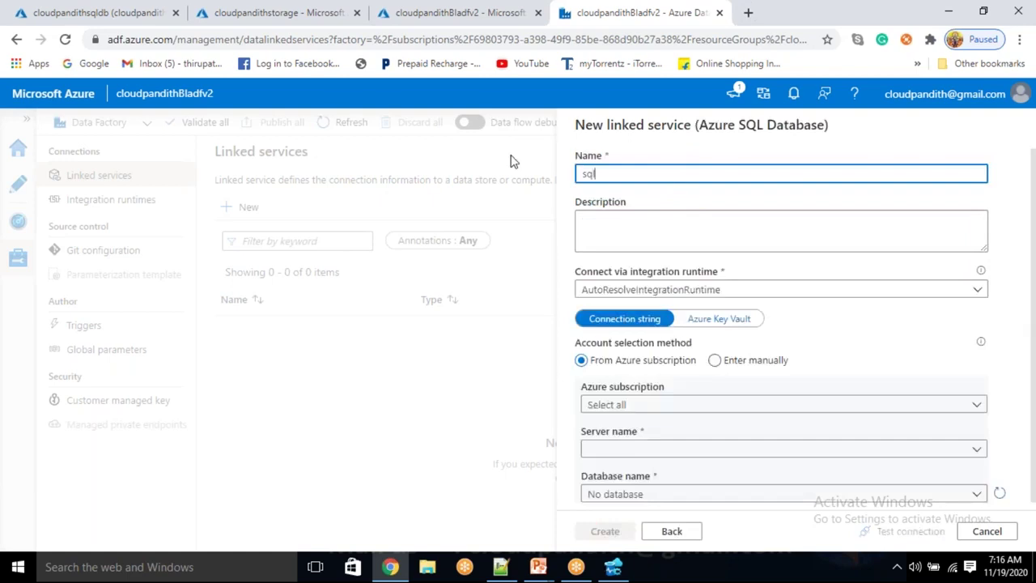
type("database")
key("ctrl+a")
key("BackSpace")
type("LS_ASDB")
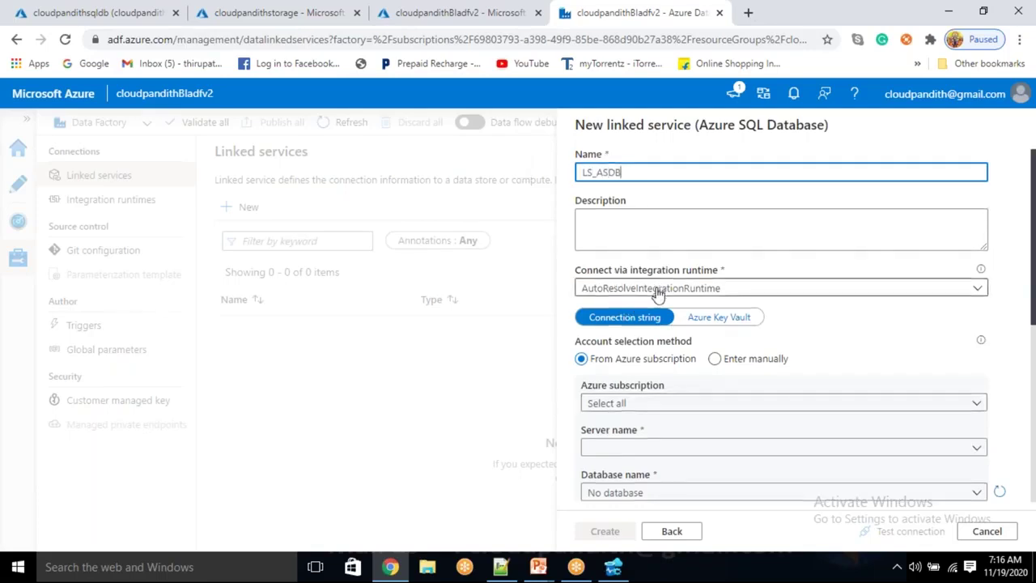
Select the Free Trial subscription, server cloudpandithsqlserver and database cloudpandithsqldb
scroll(639, 295, "down", 1)
left_click(597, 330)
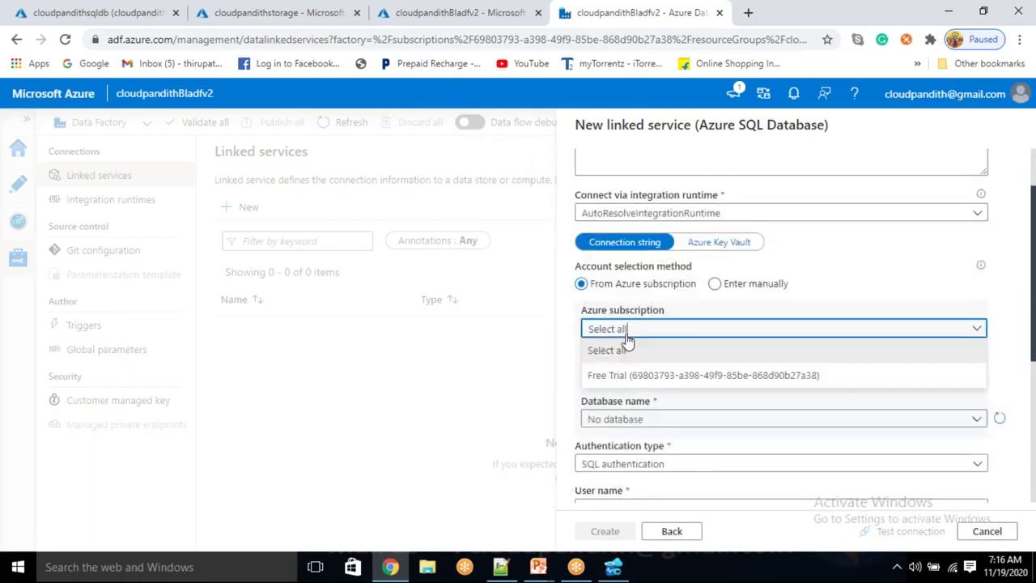
left_click(640, 373)
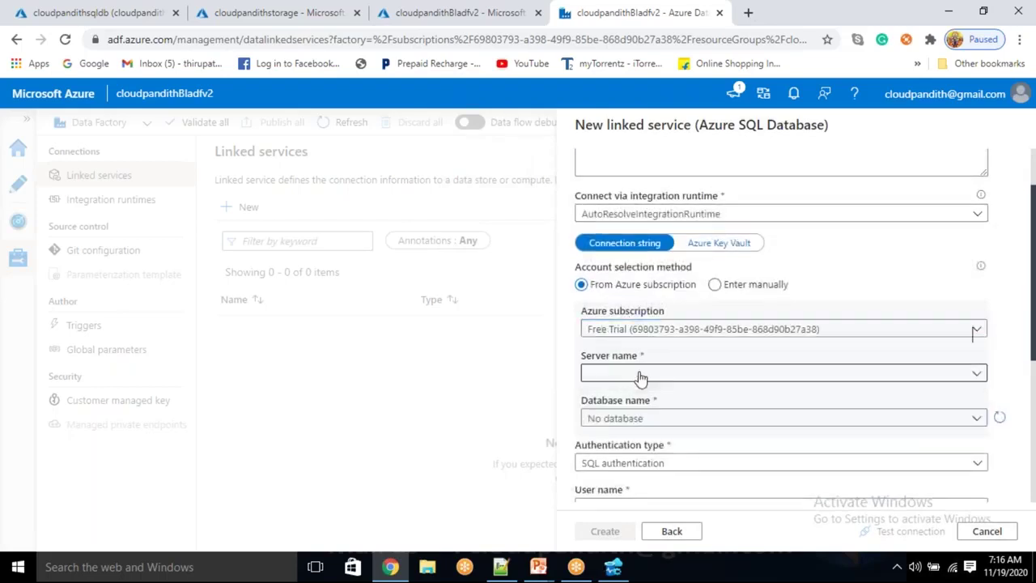
left_click(640, 377)
left_click(636, 399)
left_click(652, 423)
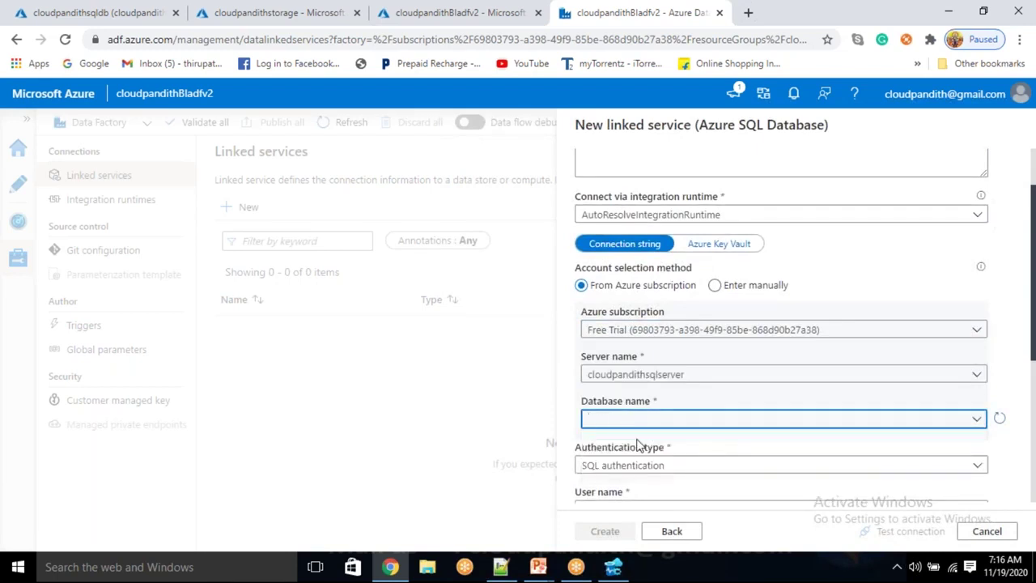
left_click(642, 423)
left_click(643, 442)
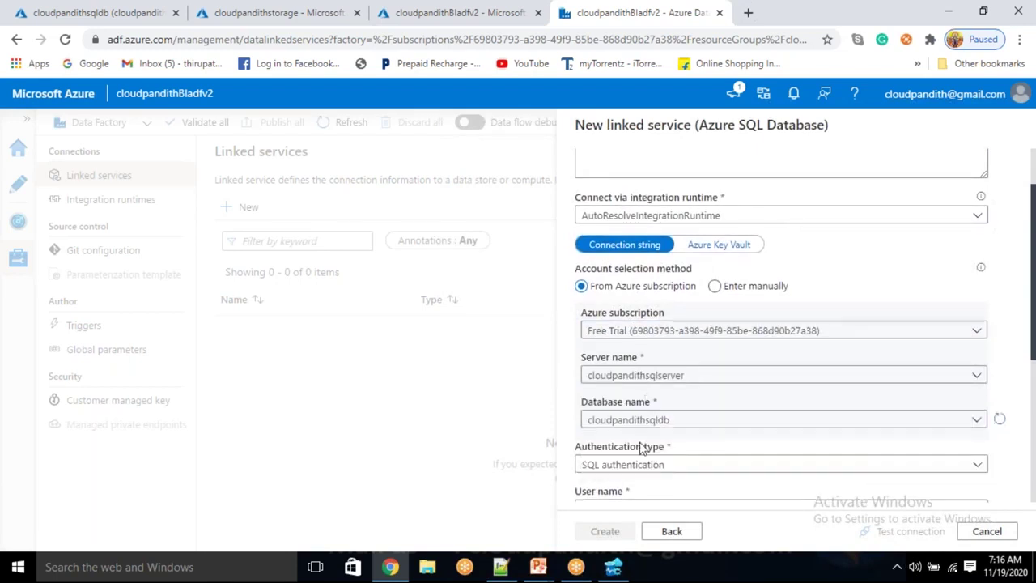
Enter the SQL login user name, correcting its case, and the password
scroll(641, 448, "down", 3)
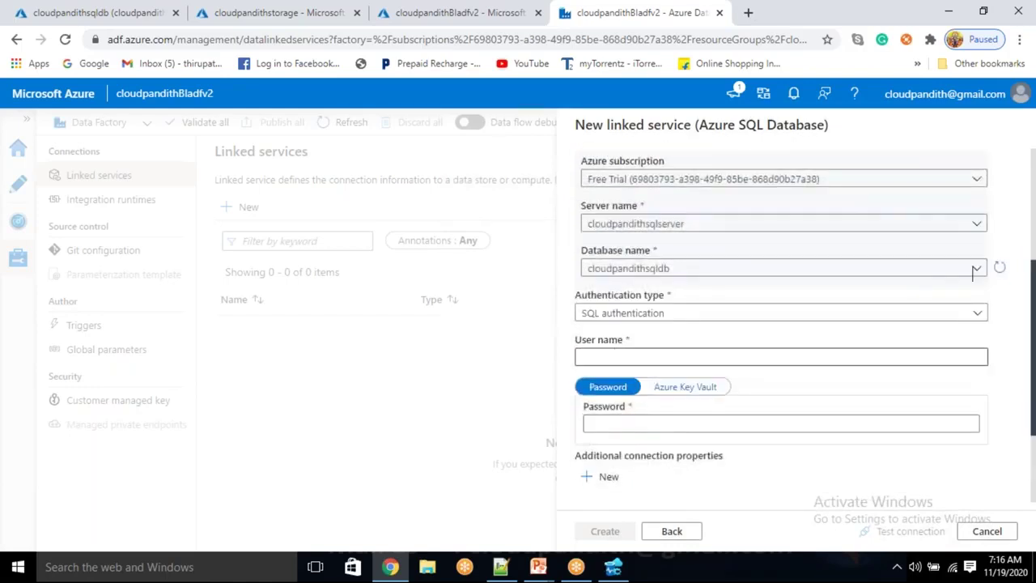
left_click(610, 356)
type("MALLAIAH")
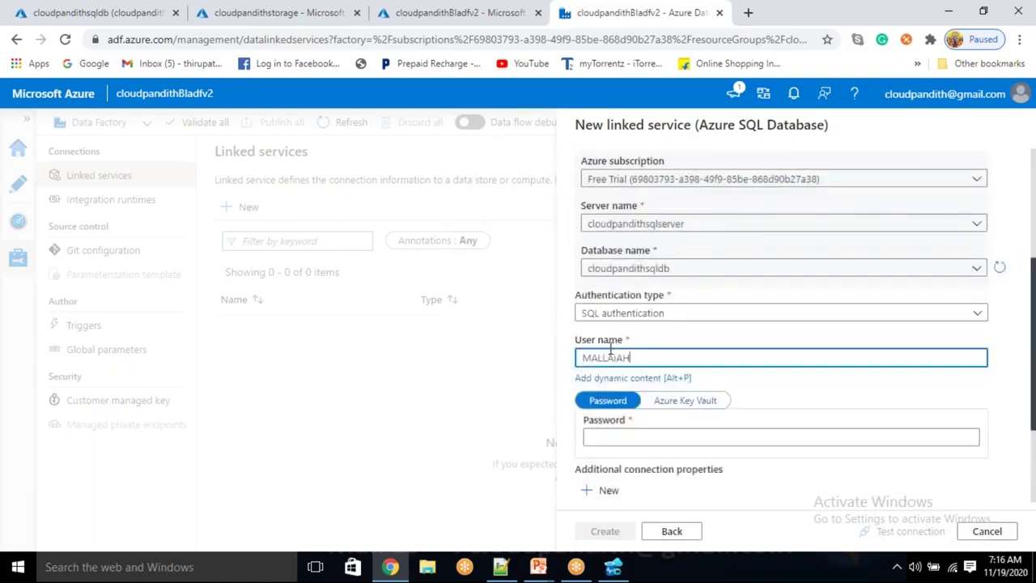
key("Tab")
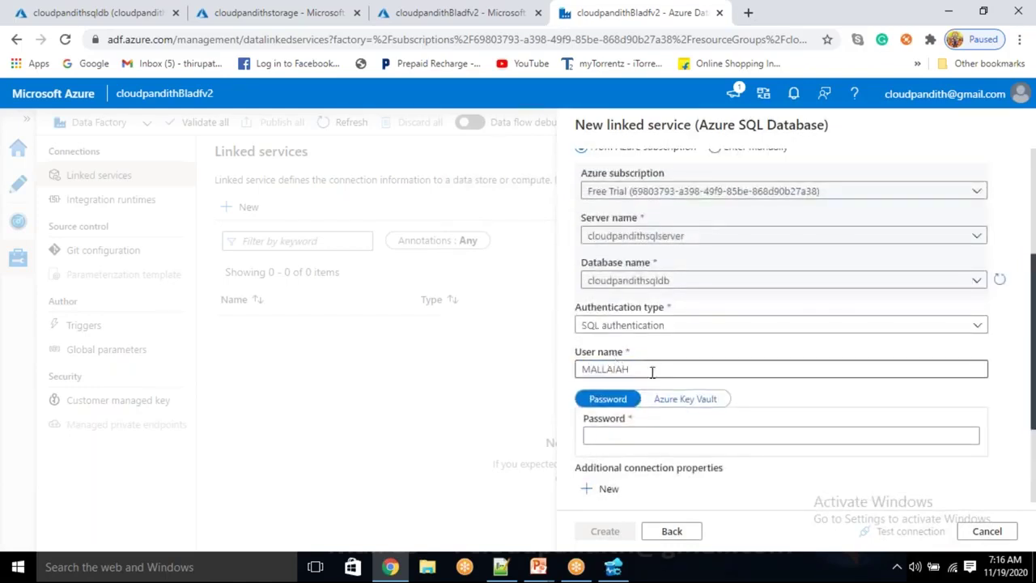
left_click_drag(628, 364, 589, 356)
left_click(582, 356)
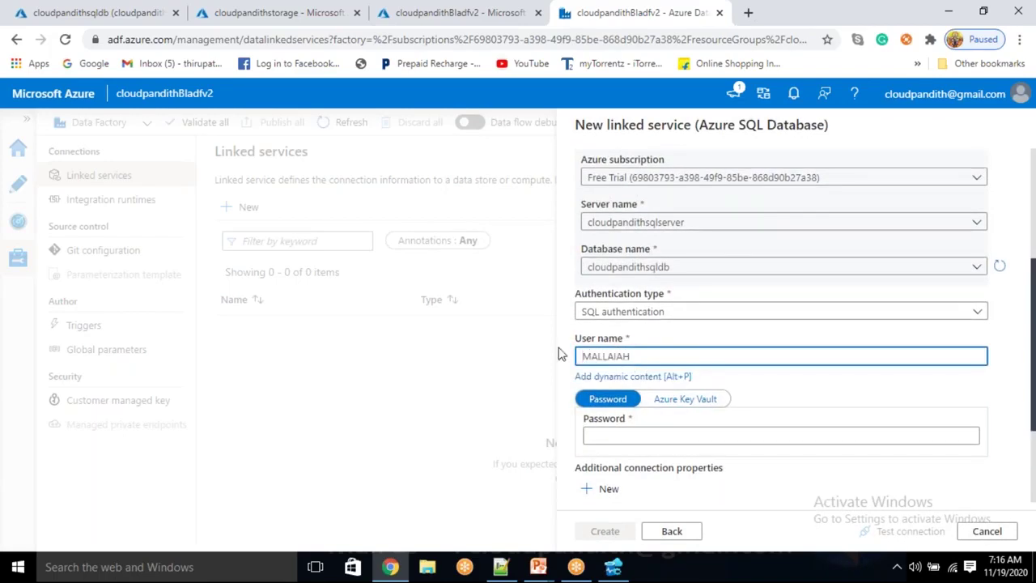
key("ctrl+a")
key("BackSpace")
type("mallaiah")
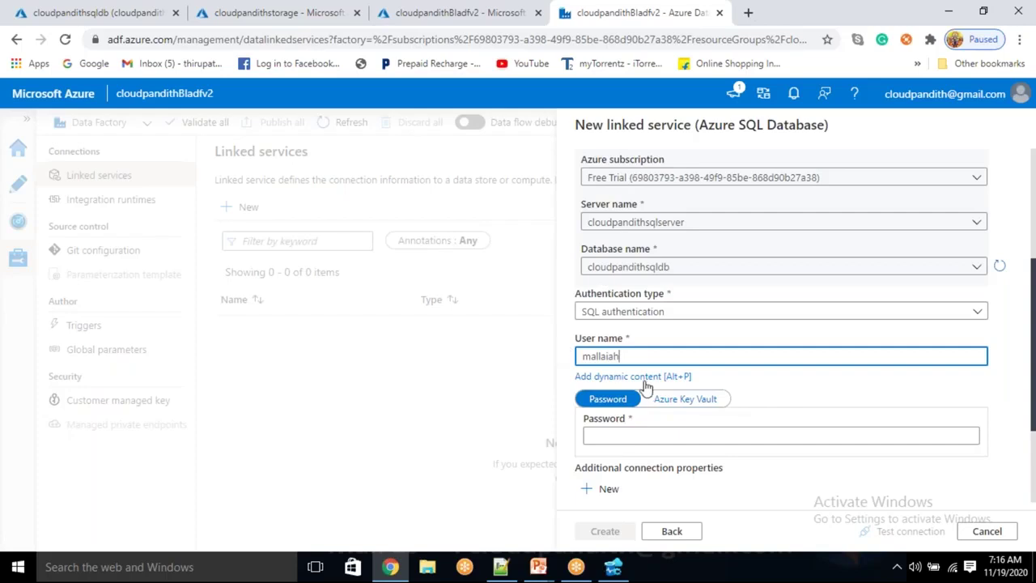
left_click(650, 435)
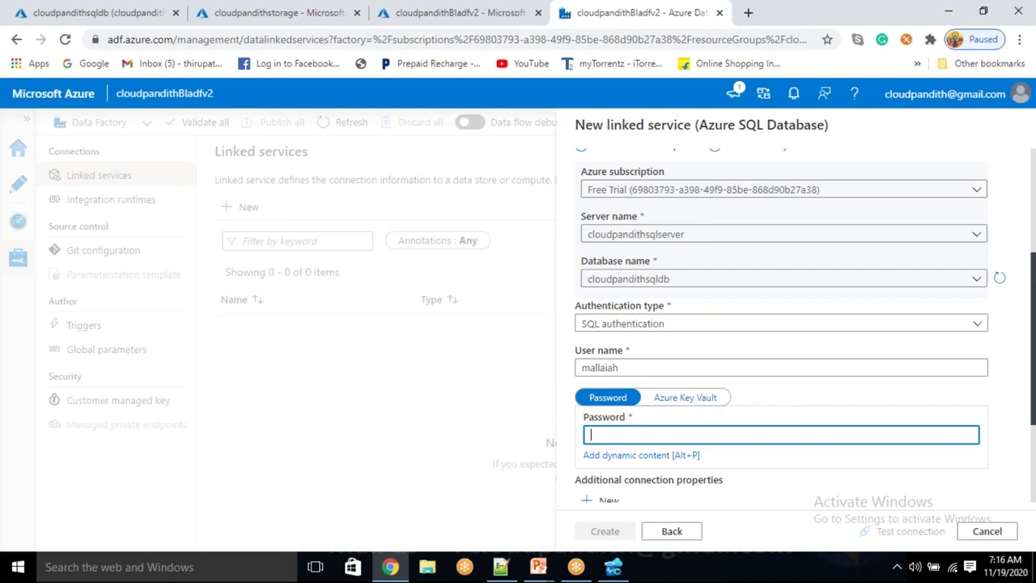
type("••••••••••")
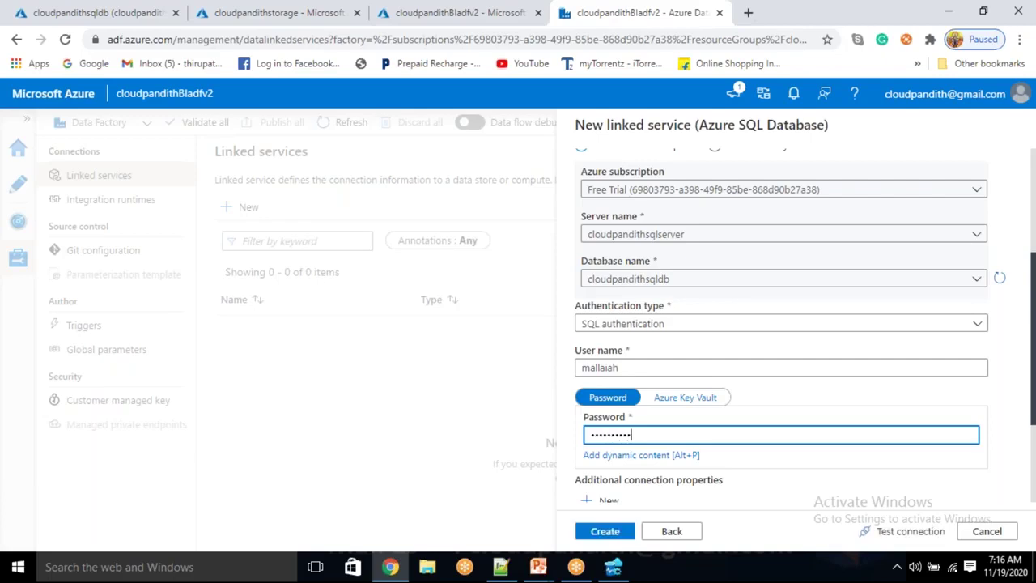
type("••")
Test the connection successfully and create the LS_ASDB linked service
left_click(882, 532)
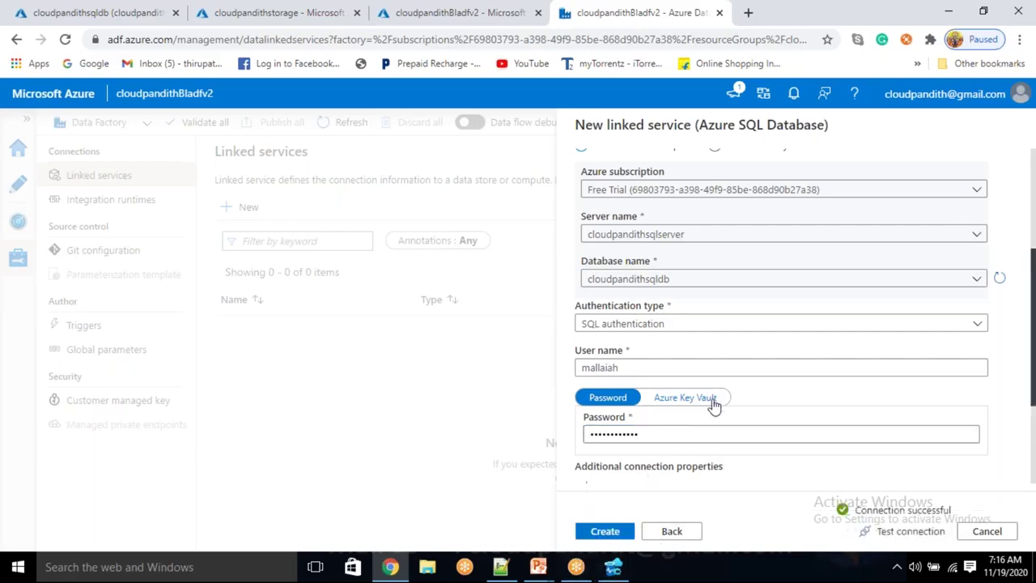
left_click(600, 530)
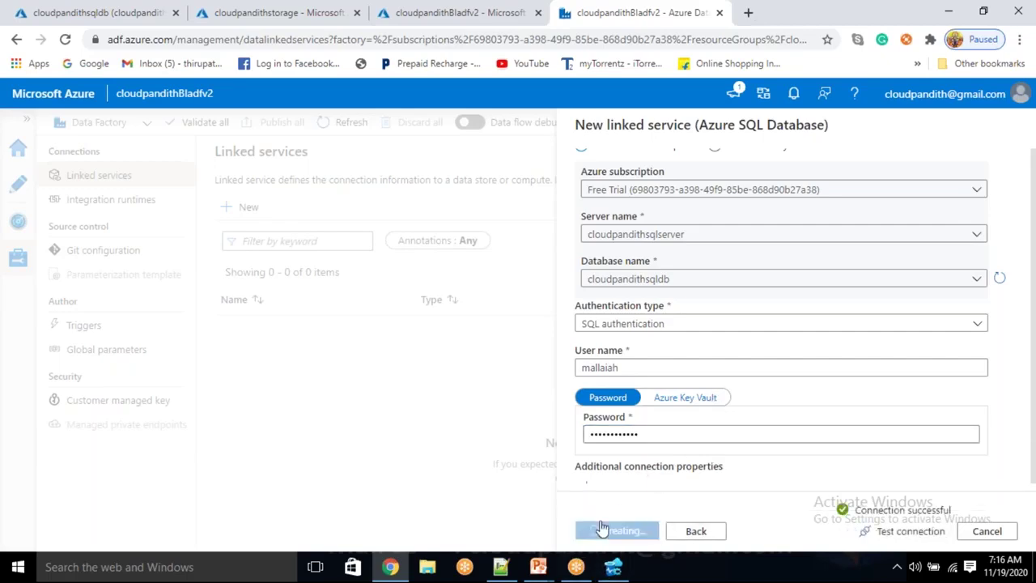
scroll(705, 478, "up", 2)
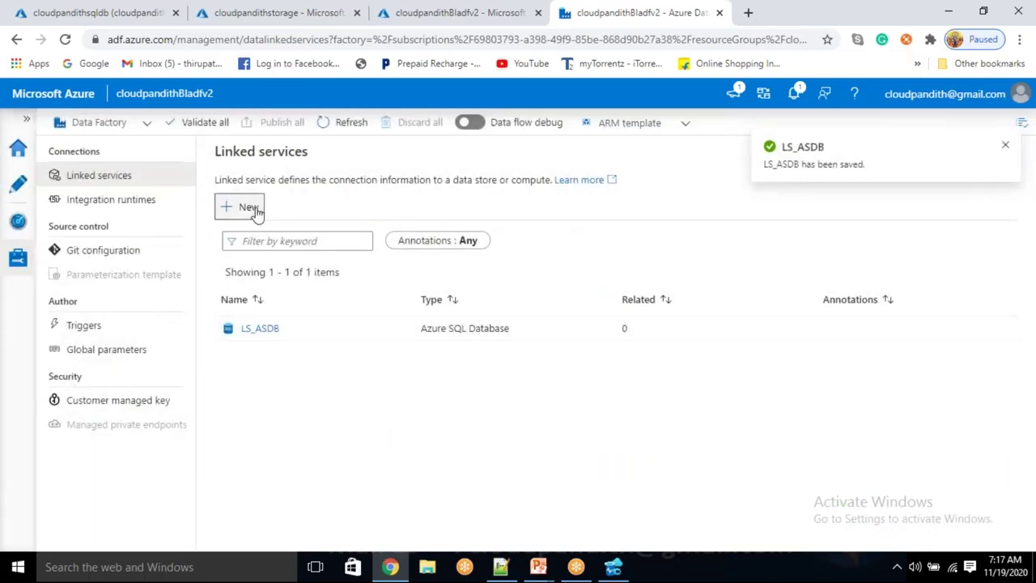
Start a new Azure Blob Storage linked service named LS_ABS
left_click(248, 207)
left_click(745, 407)
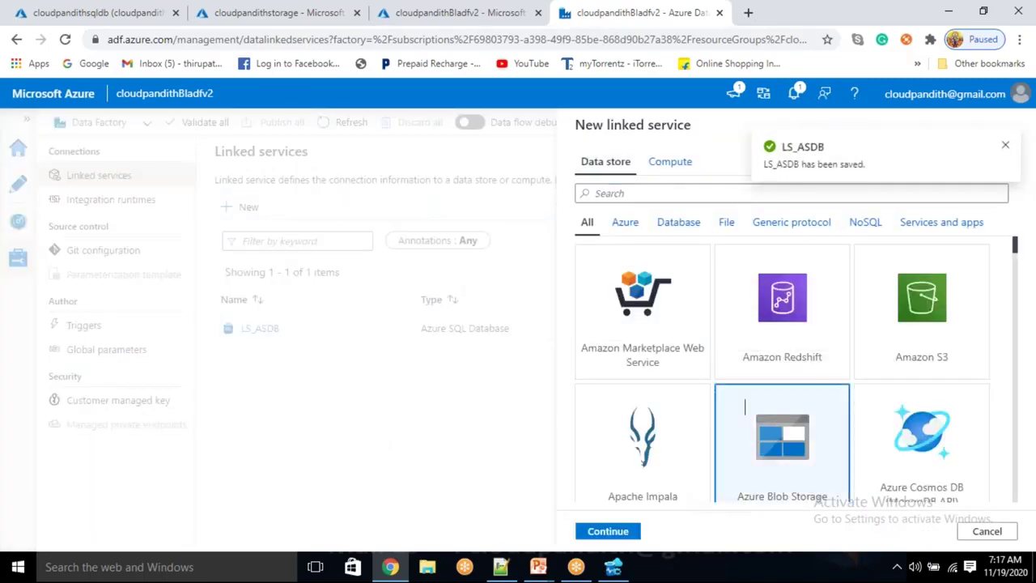
left_click(607, 531)
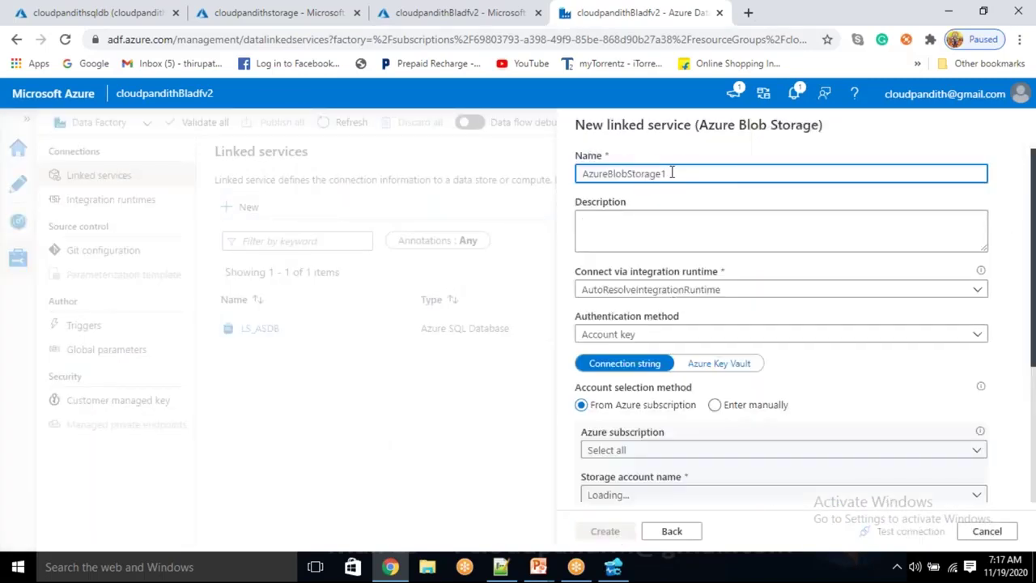
key("BackSpace")
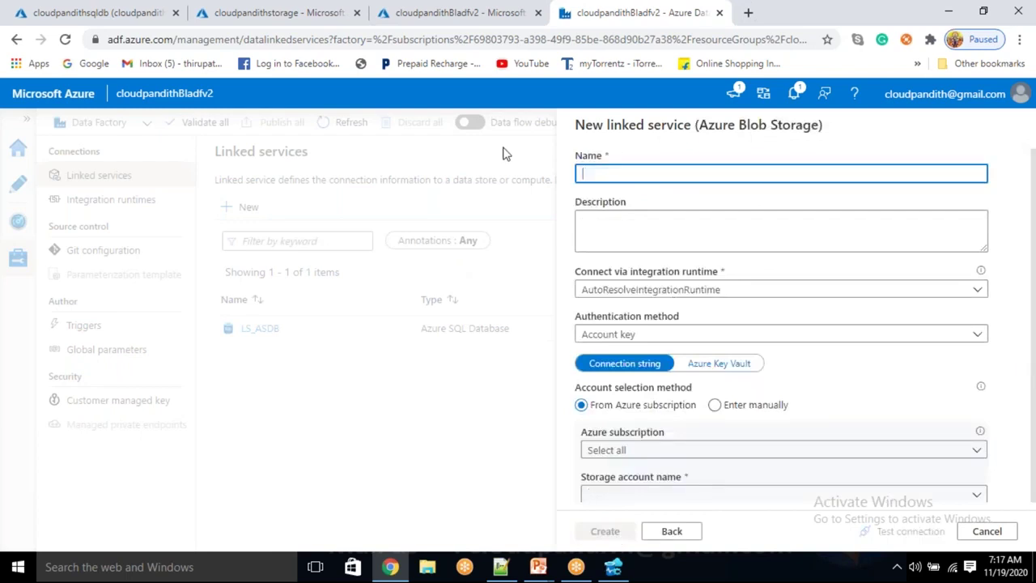
type("ls_")
type("LS_ABS")
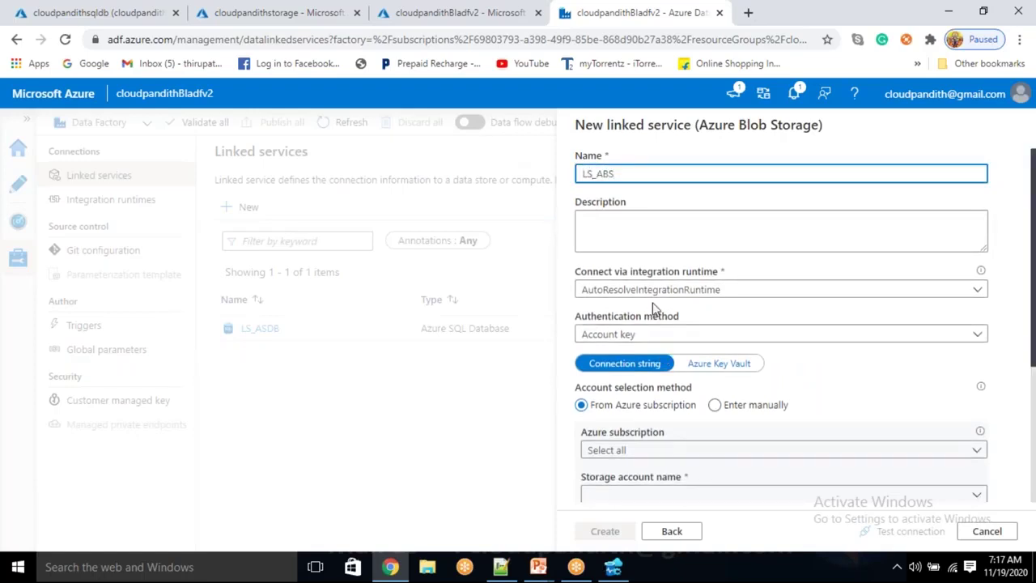
Choose the Free Trial subscription and cloudpandithstorage account, then create LS_ABS
scroll(654, 308, "down", 2)
left_click(619, 298)
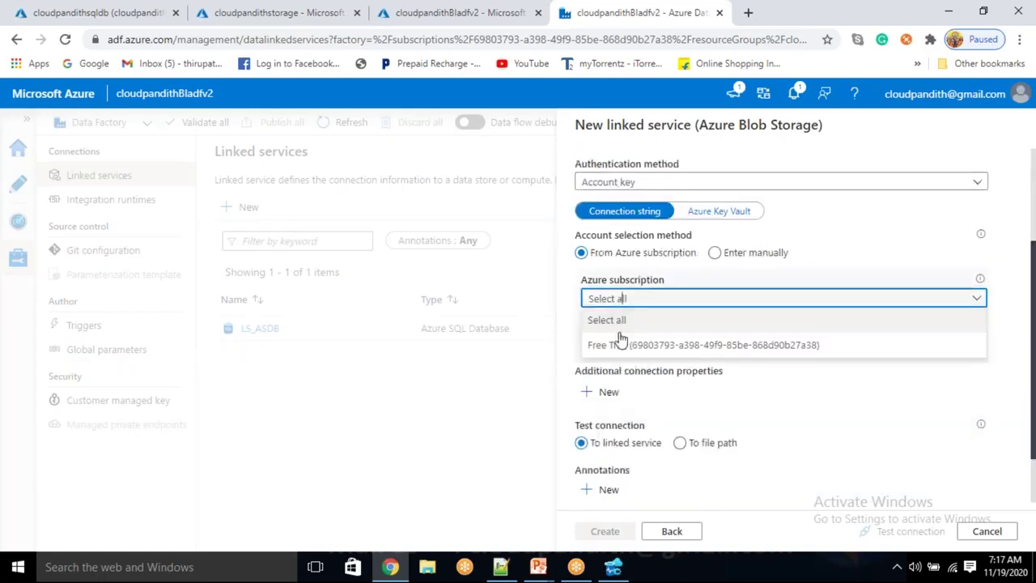
left_click(620, 343)
left_click(619, 345)
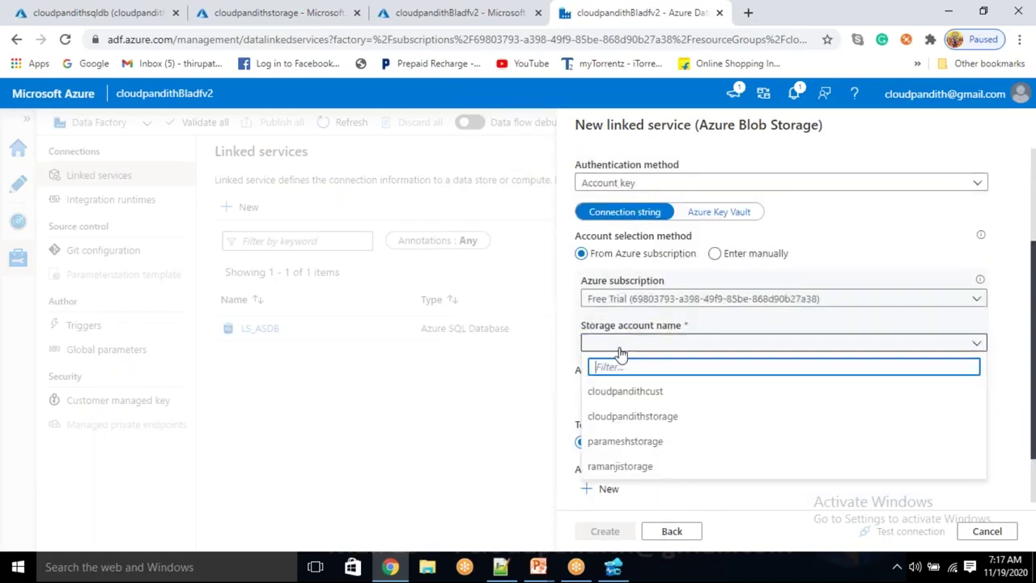
left_click(630, 417)
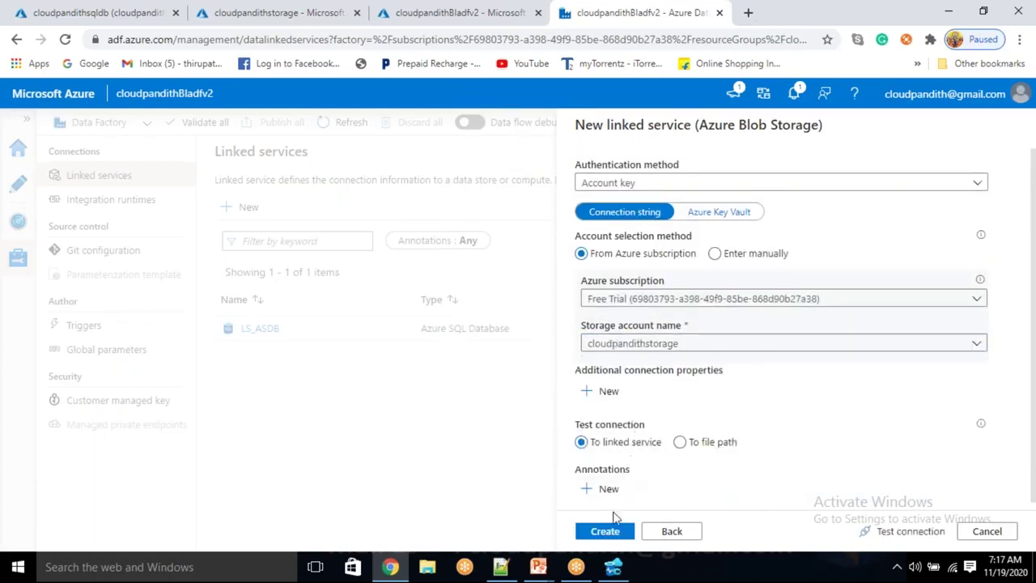
left_click(608, 533)
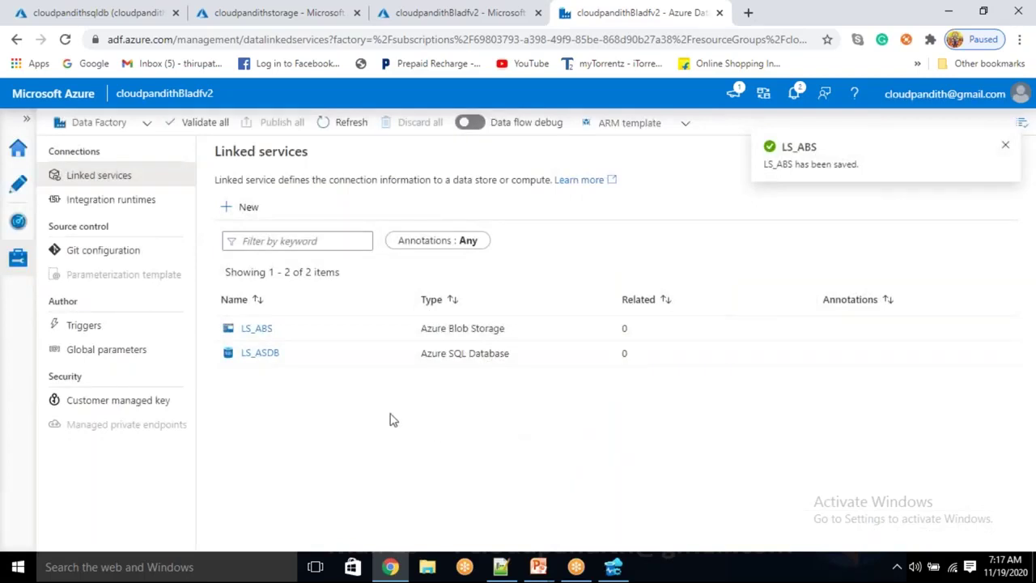
In Author, begin a new dataset of type Azure SQL Database
left_click(18, 184)
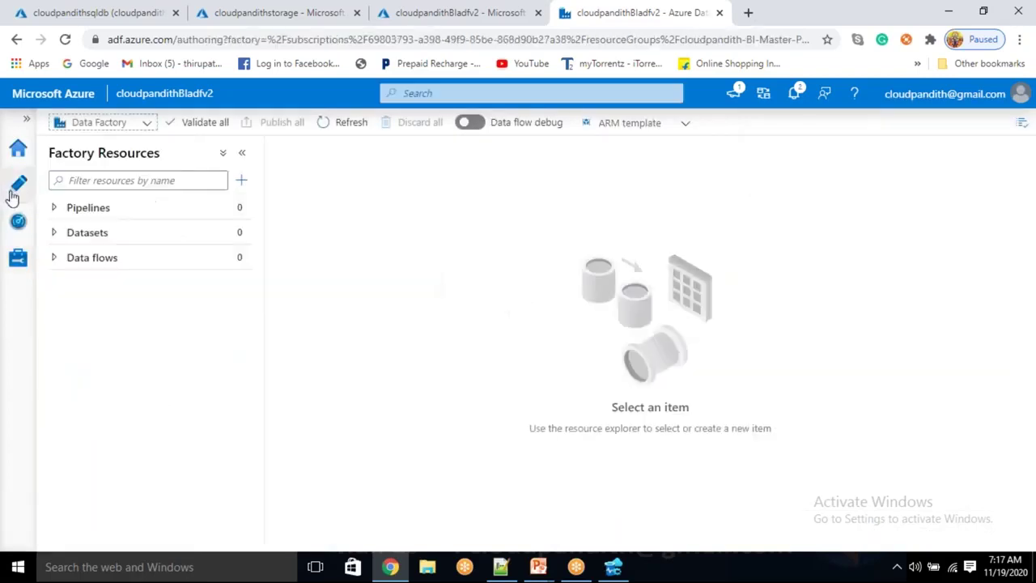
left_click(240, 233)
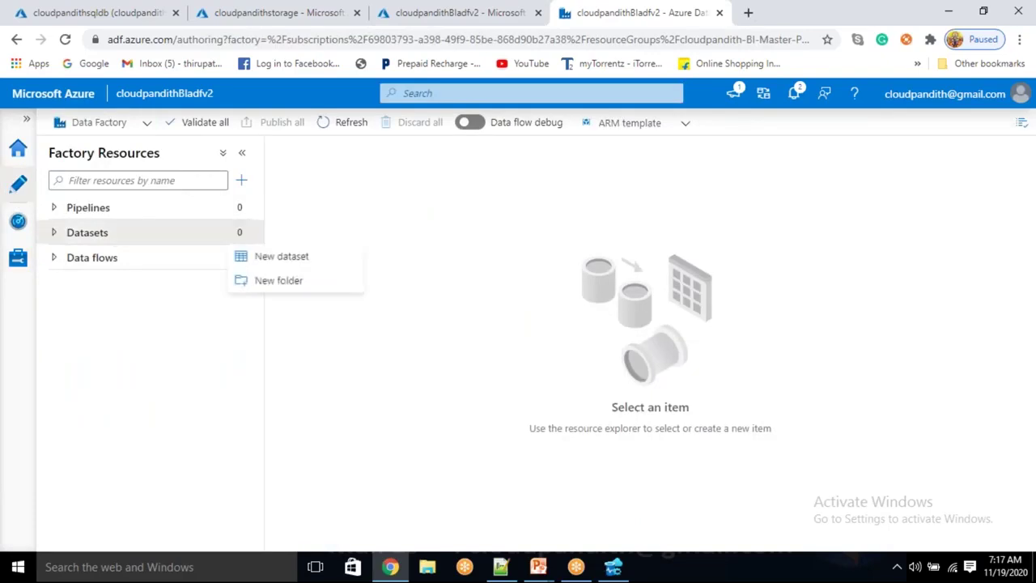
left_click(268, 258)
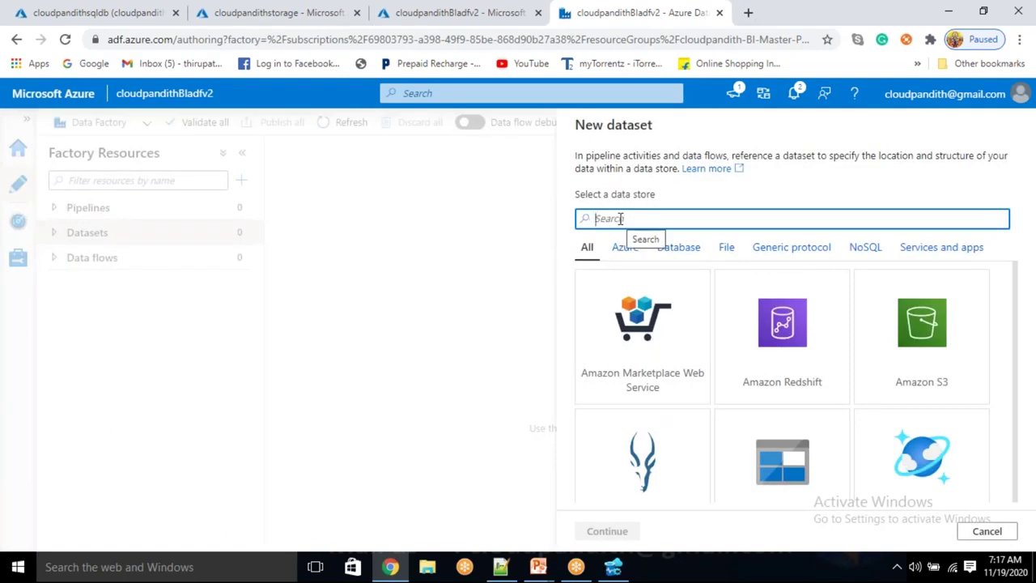
type("SQL DATA")
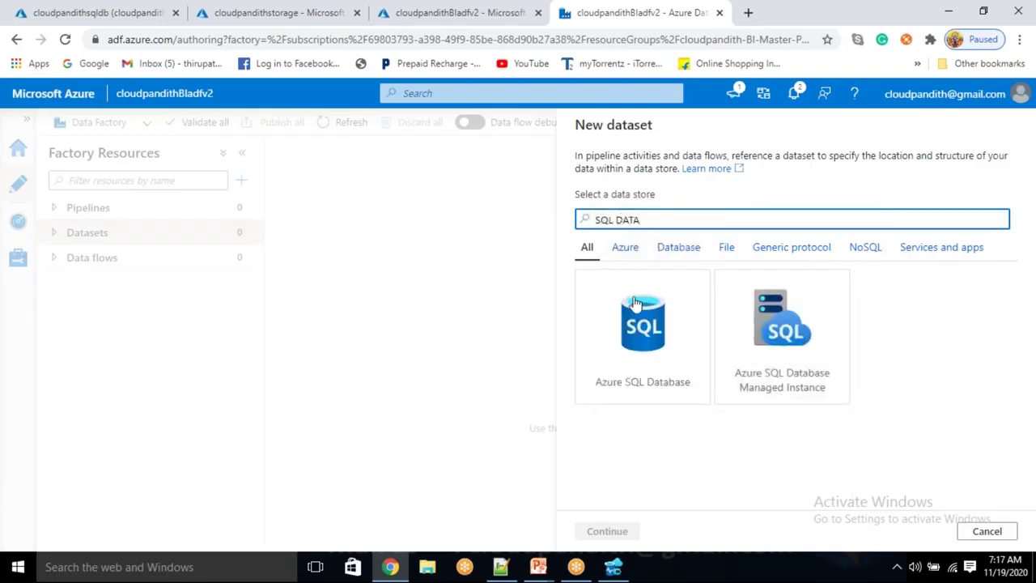
left_click(635, 303)
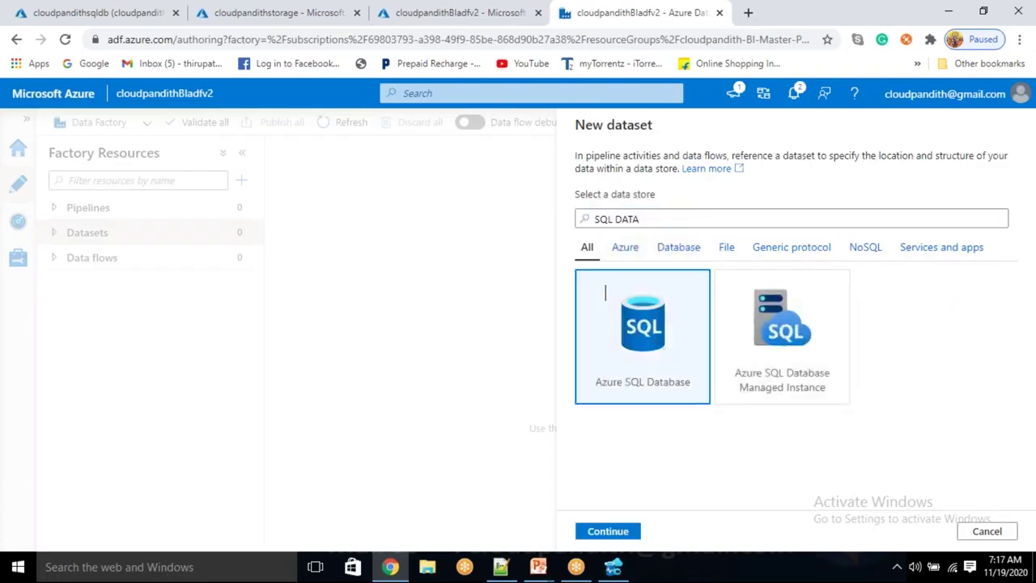
left_click(607, 531)
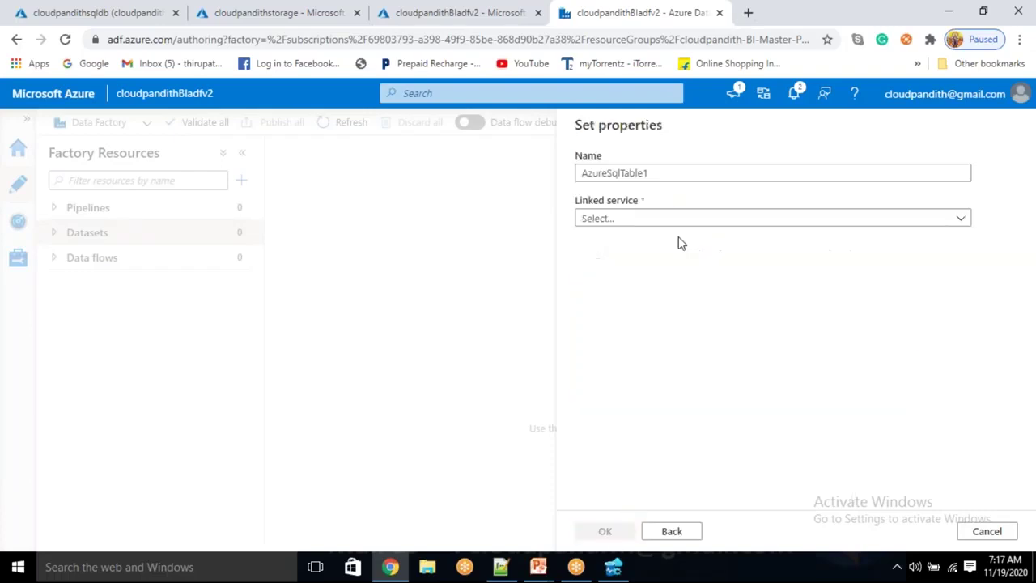
Name it DS_ASDB_Source, link it to LS_ASDB, leave Table empty, and create it
double_click(683, 174)
key("BackSpace")
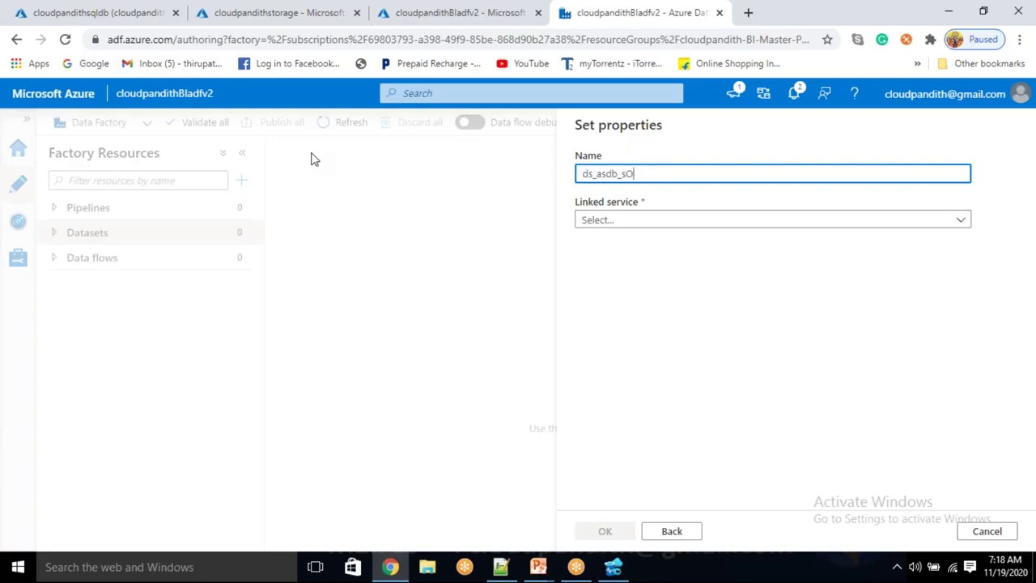
type("ds_asdb_")
key("BackSpace")
key("BackSpace")
key("BackSpace")
key("BackSpace")
key("BackSpace")
key("BackSpace")
key("BackSpace")
key("BackSpace")
left_click(642, 220)
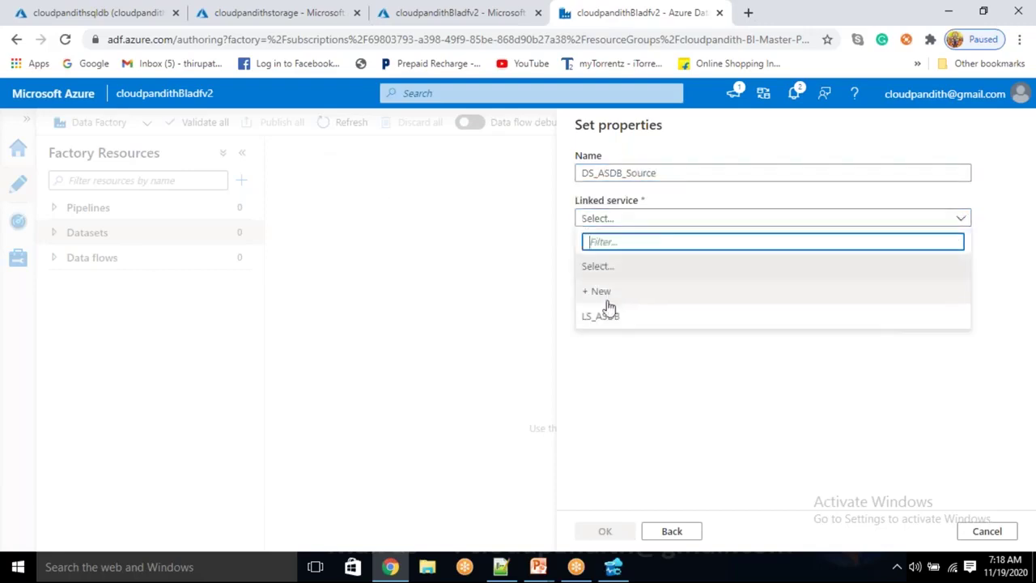
left_click(605, 316)
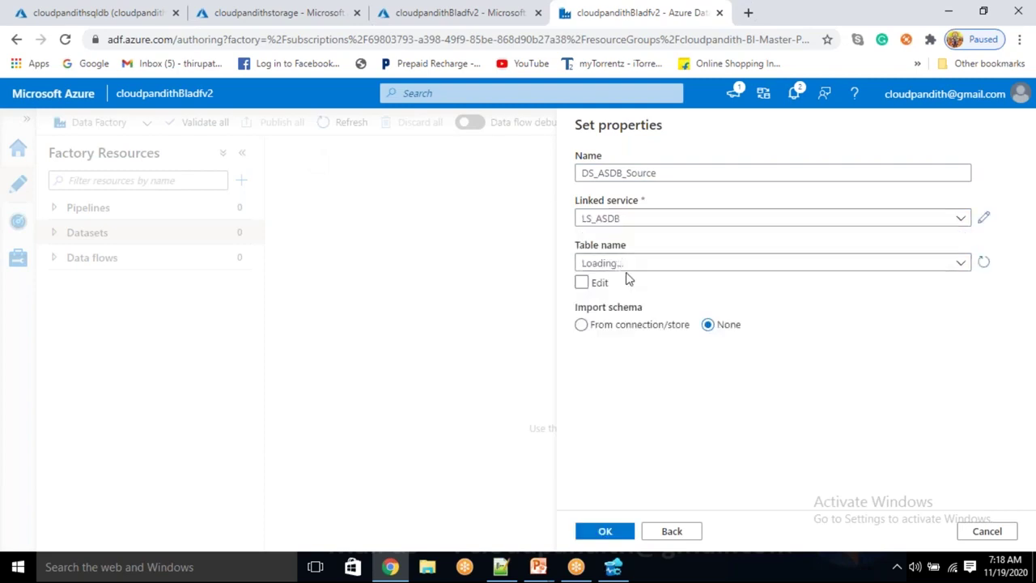
left_click(624, 271)
left_click(624, 270)
left_click(624, 271)
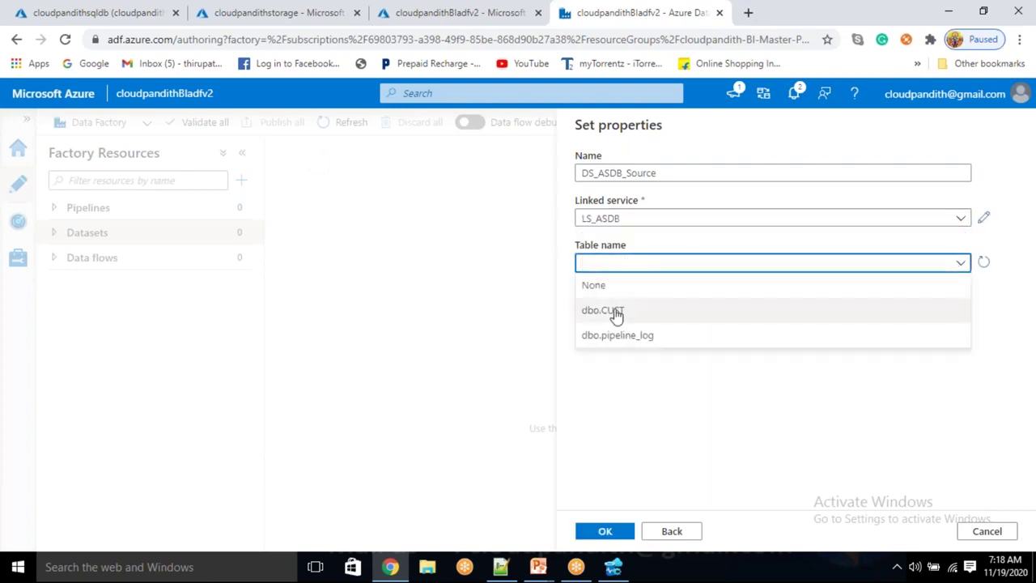
left_click(635, 382)
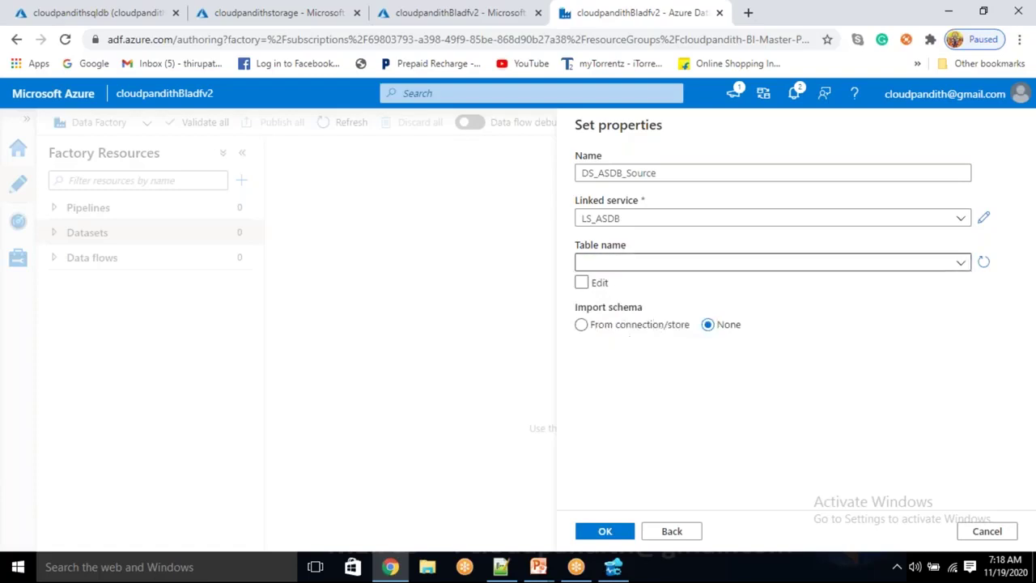
left_click(606, 531)
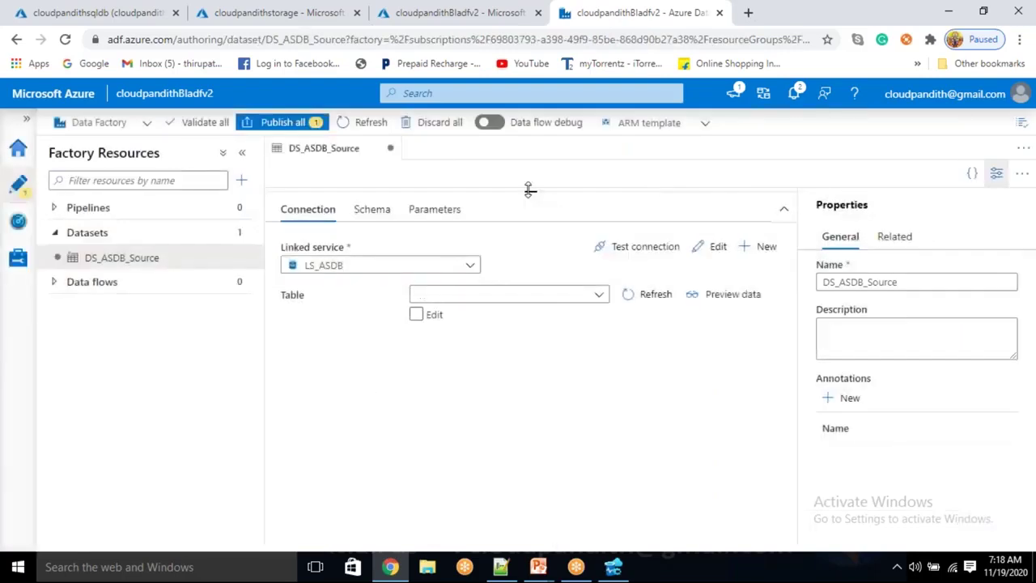
Add a sourcetablename parameter and enable manual editing of the table name
left_click_drag(529, 191, 539, 273)
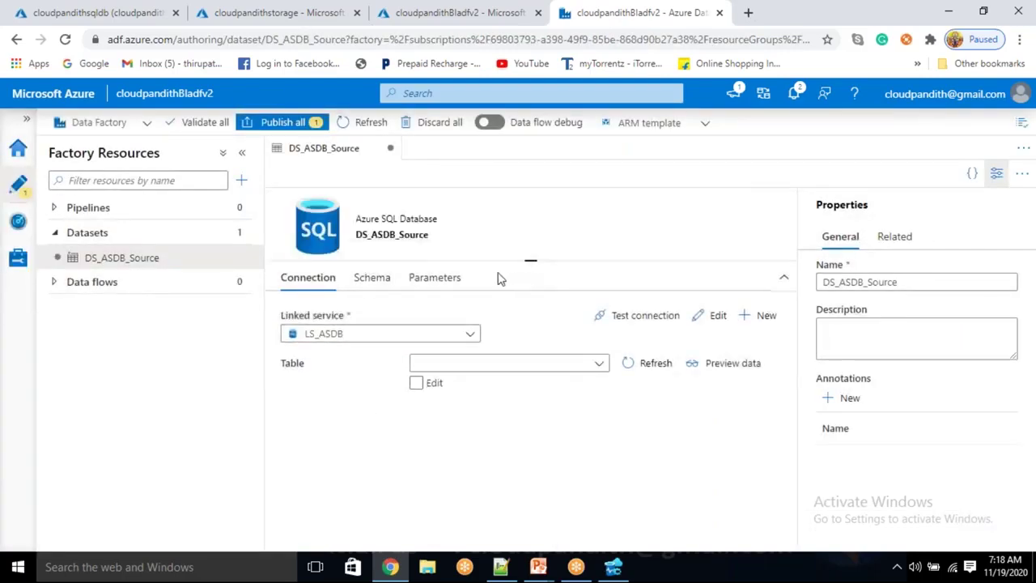
left_click(434, 279)
left_click(320, 317)
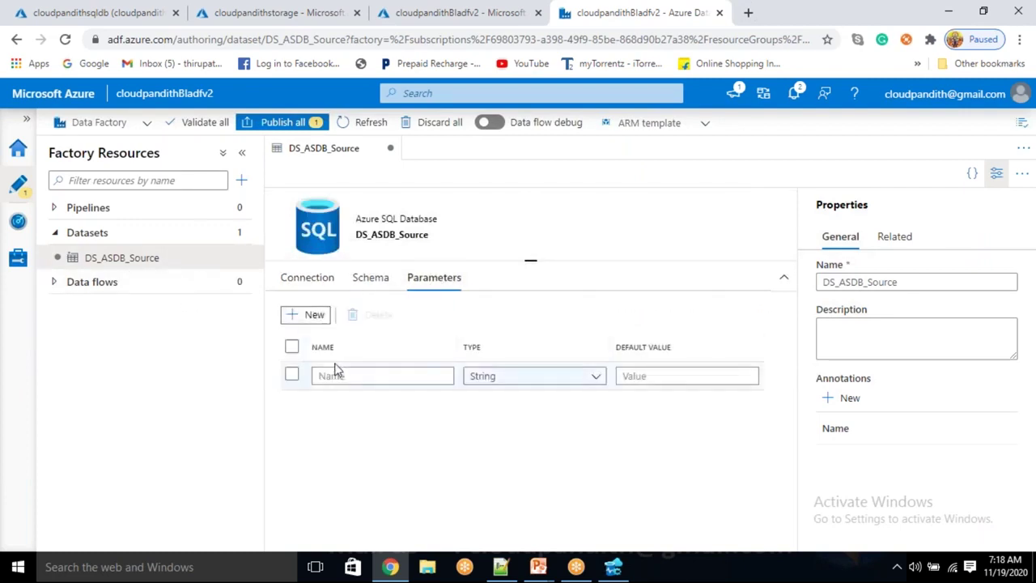
left_click(334, 370)
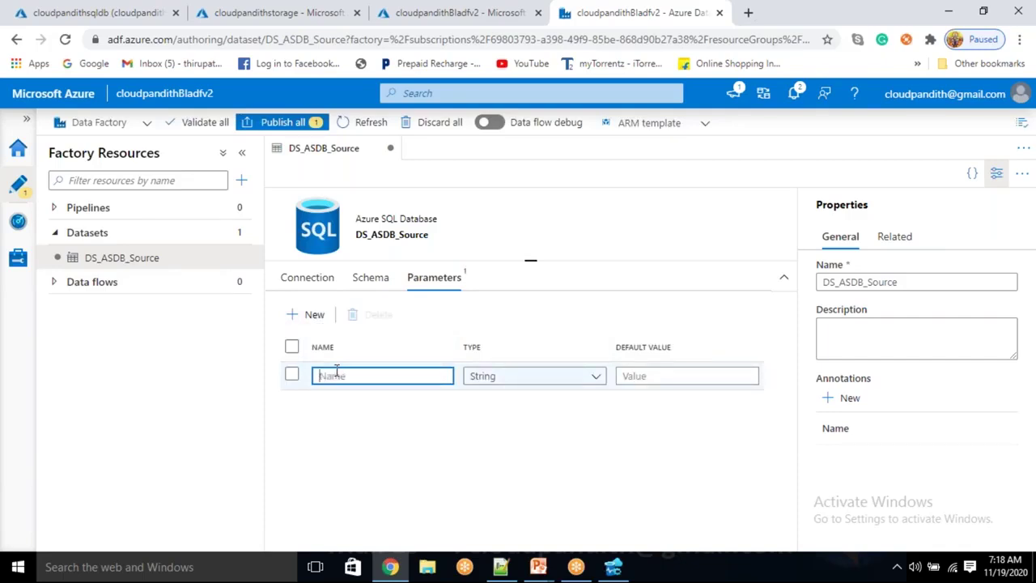
type("ta")
type("urcetablena")
left_click(290, 284)
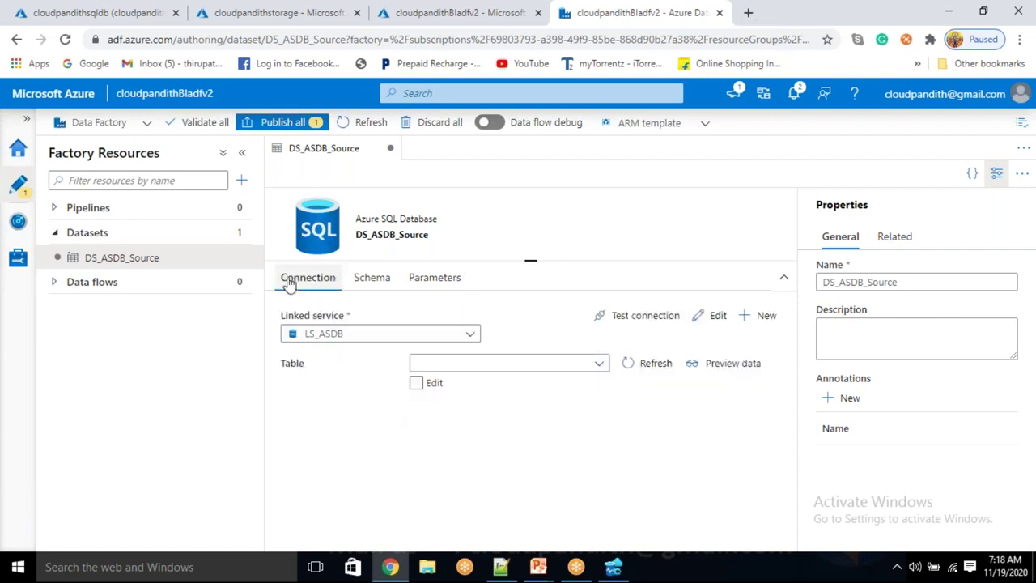
left_click(415, 384)
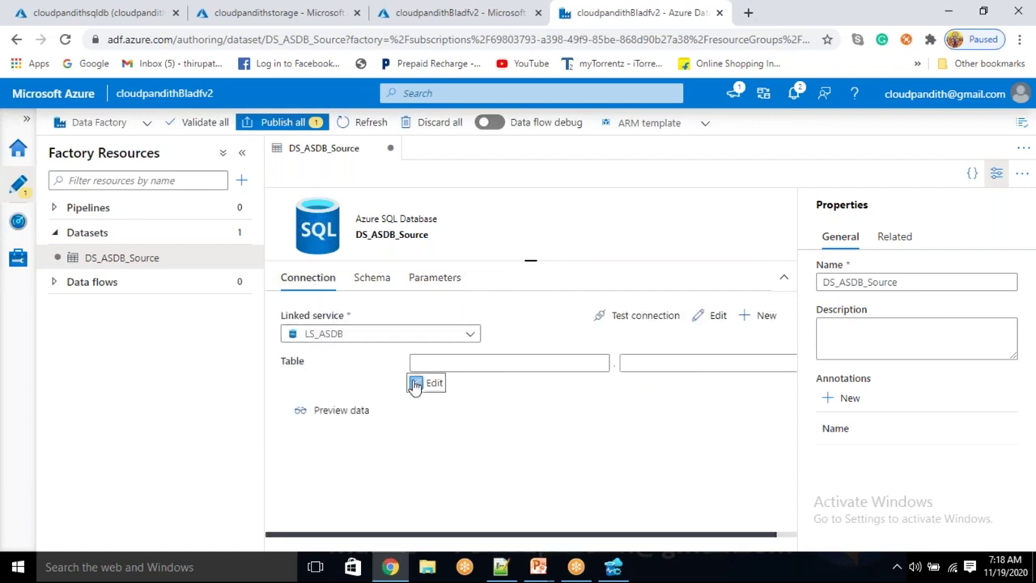
left_click(441, 362)
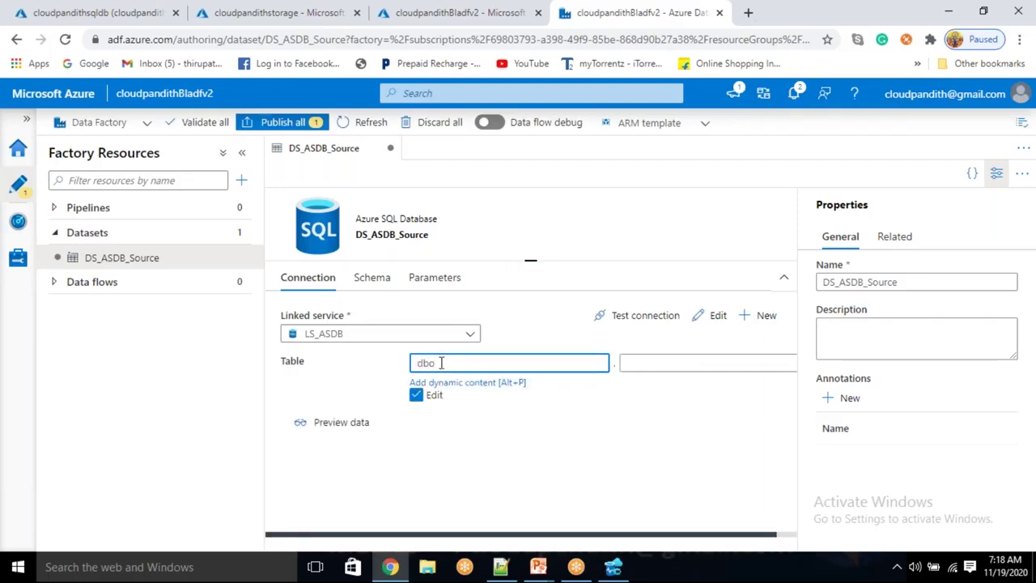
Add a second parameter named sourceschemaname
left_click(444, 281)
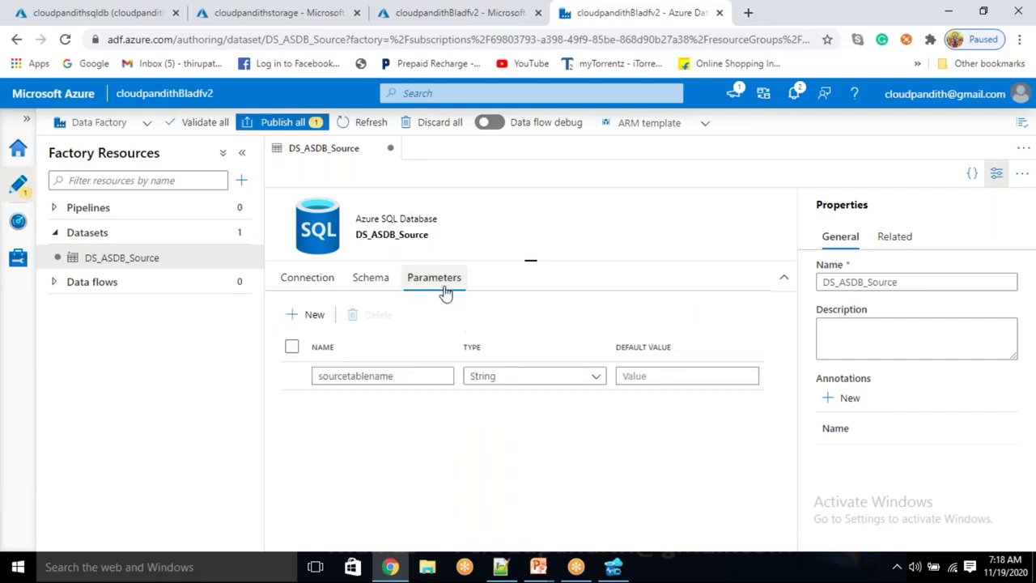
left_click(311, 324)
left_click(369, 403)
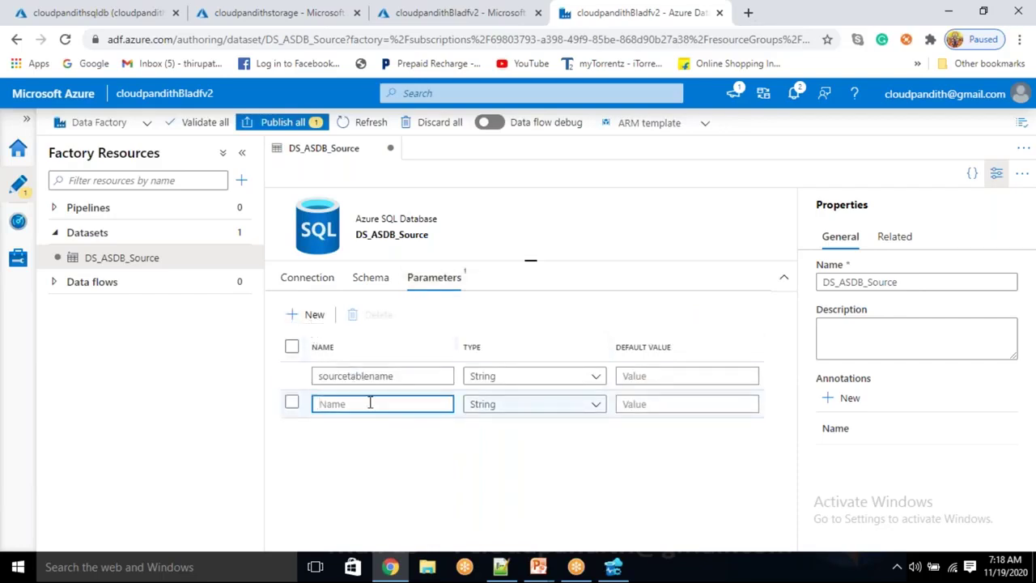
type("schemaname")
key("Home")
type("source")
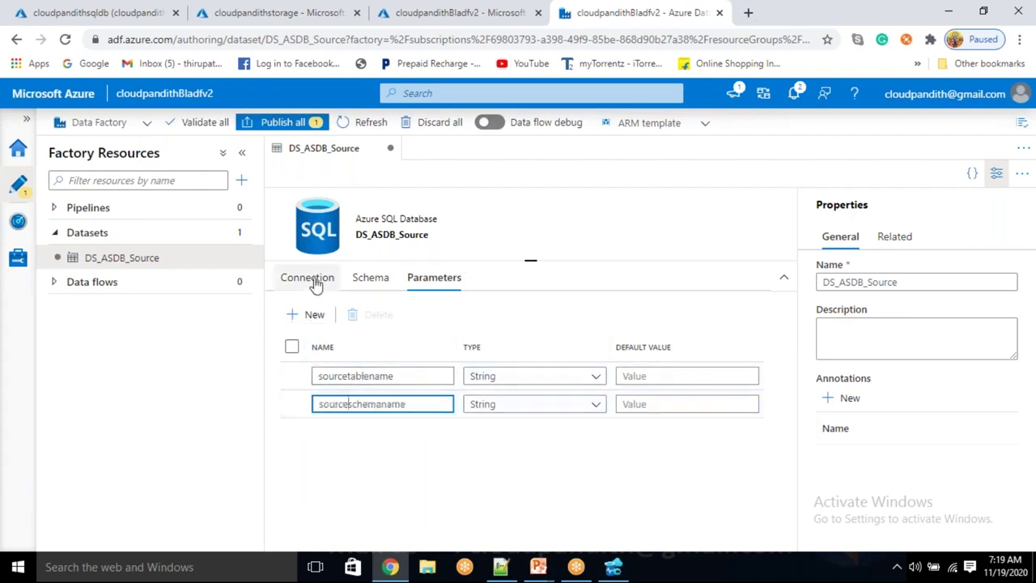
left_click(313, 278)
left_click(446, 364)
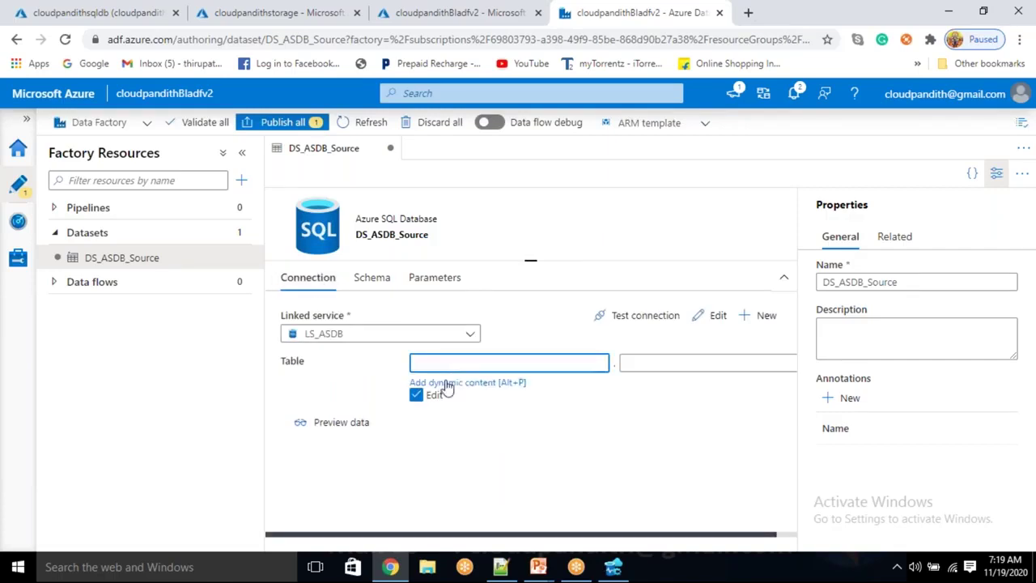
left_click(446, 385)
left_click(617, 539)
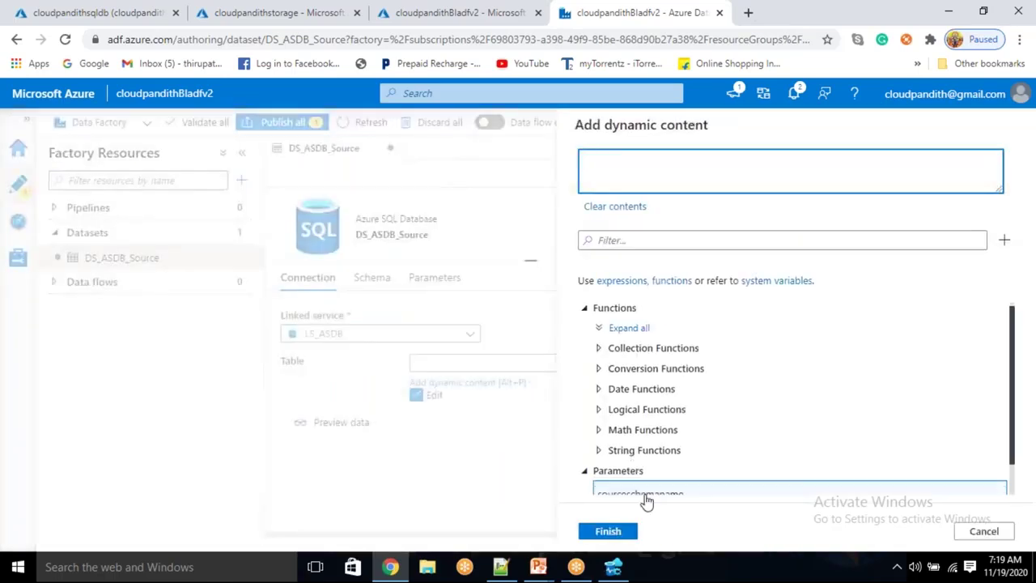
scroll(645, 485, "down", 2)
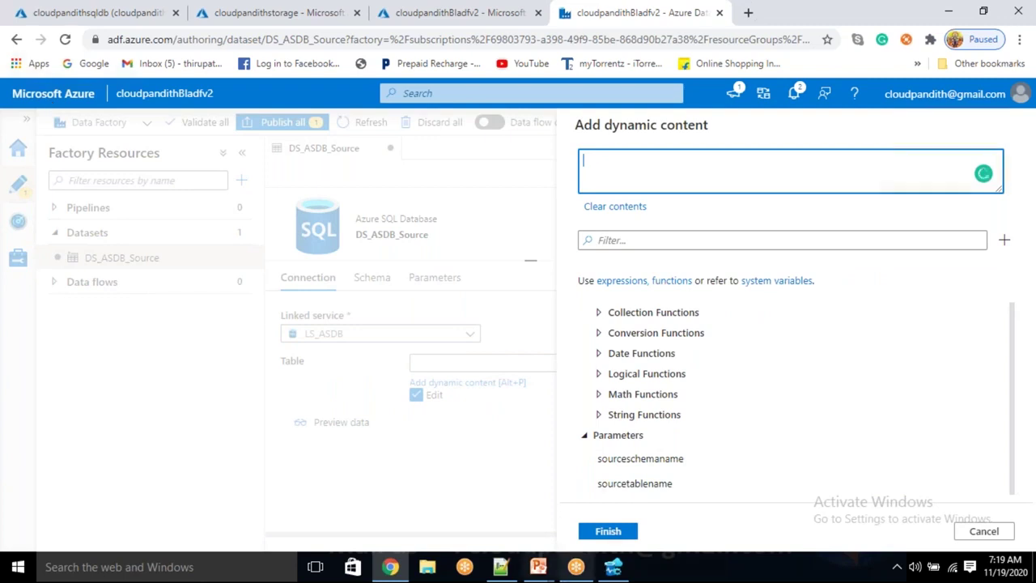
left_click(623, 570)
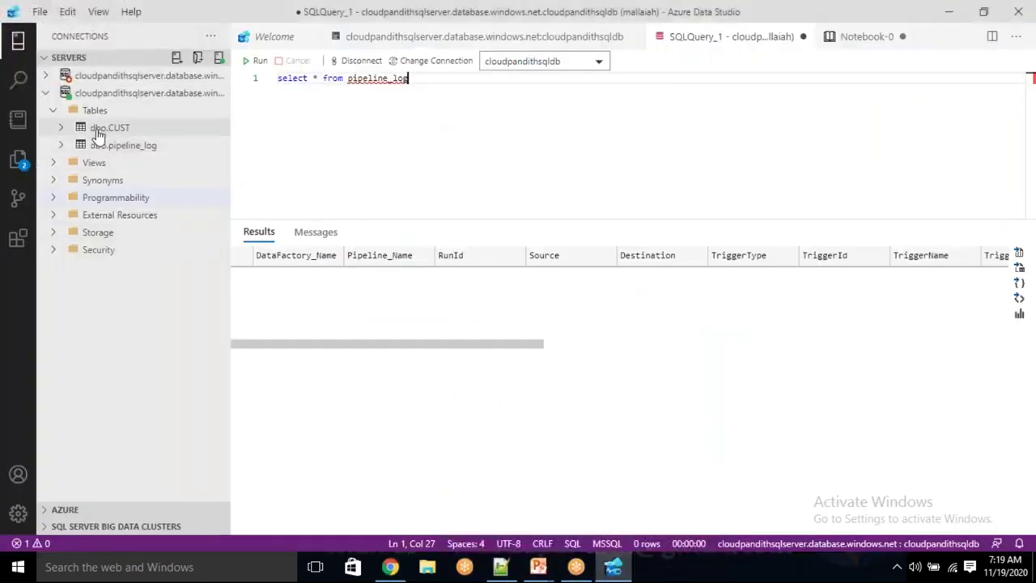
key("alt+Tab")
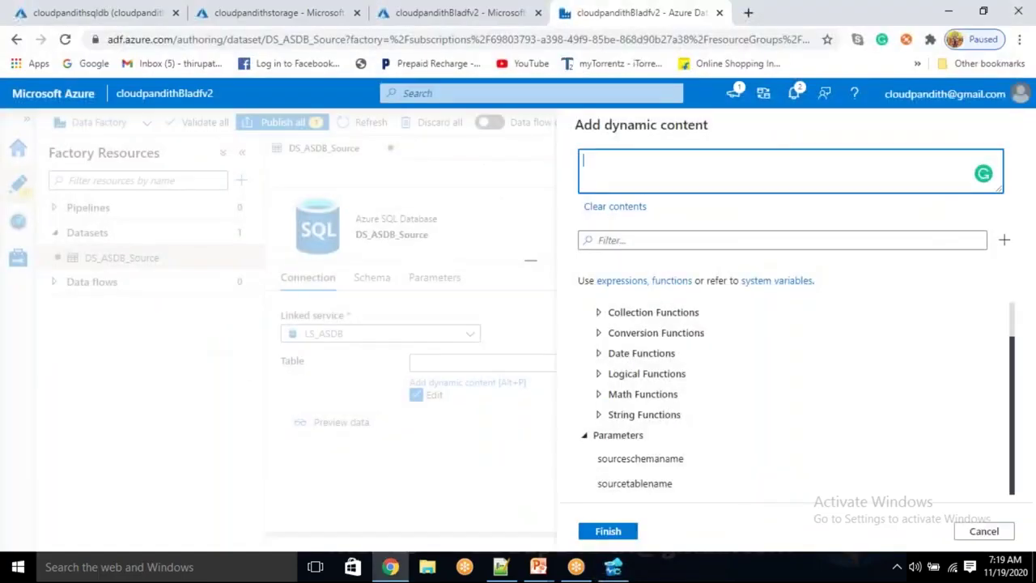
left_click(651, 461)
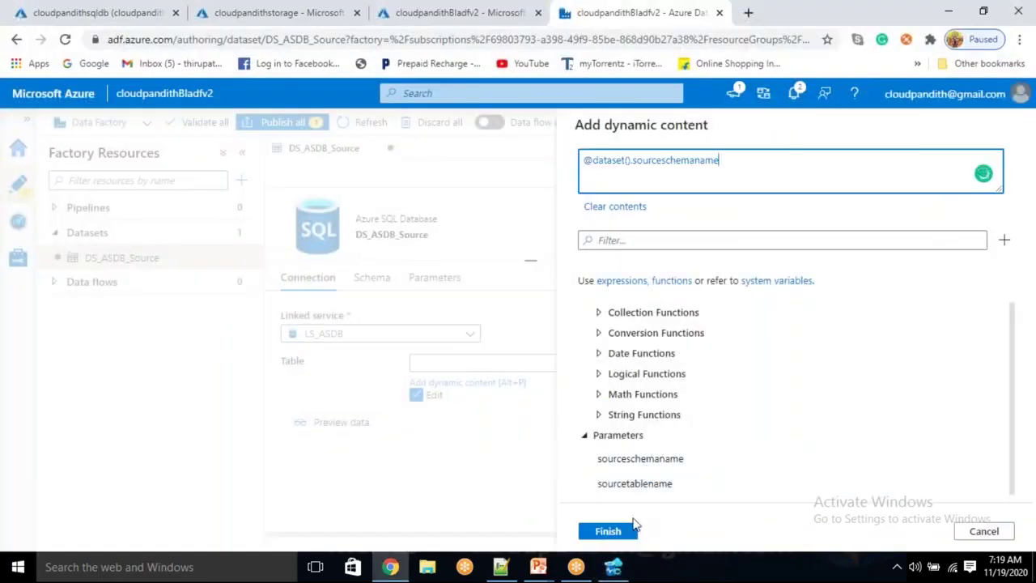
left_click(617, 531)
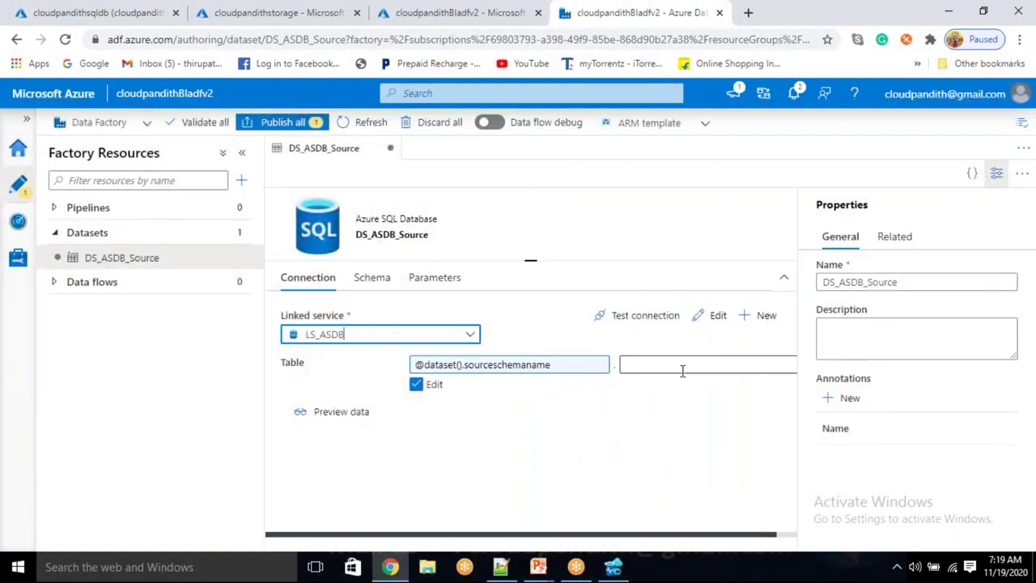
Fill the table part with an expression combining sourceschemaname and sourcetablename
left_click(682, 365)
left_click(648, 383)
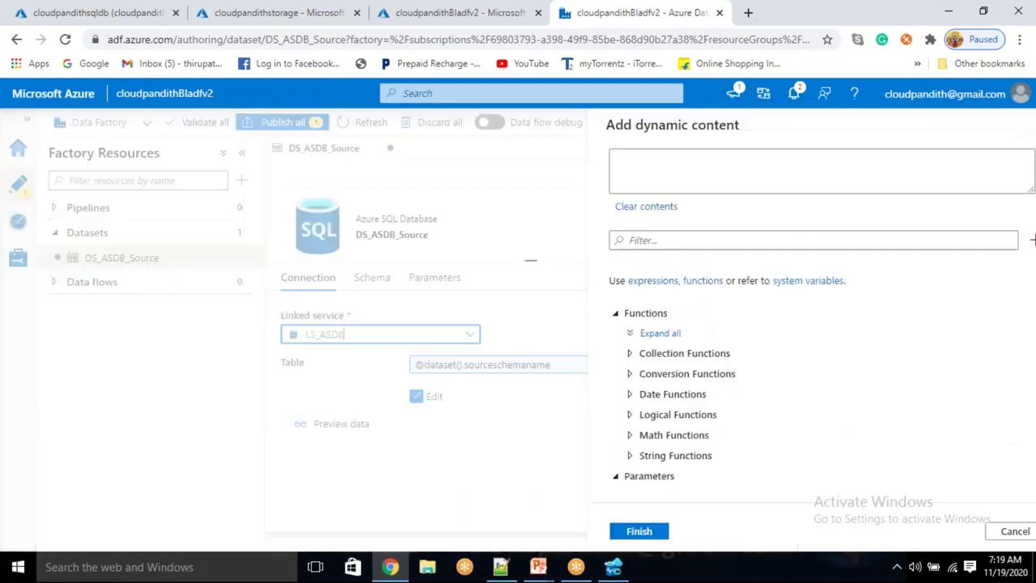
scroll(687, 445, "down", 2)
left_click(668, 463)
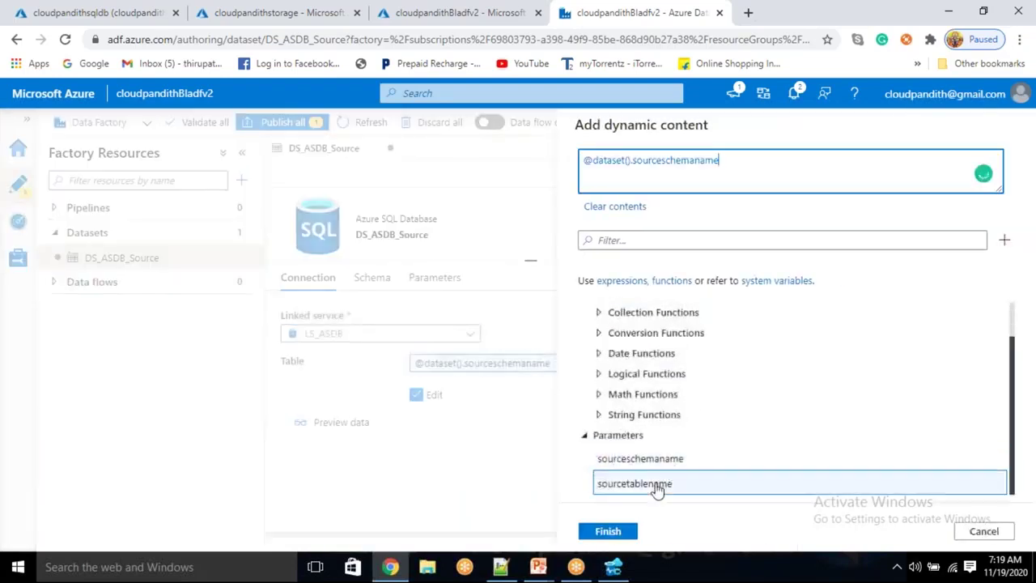
left_click(656, 485)
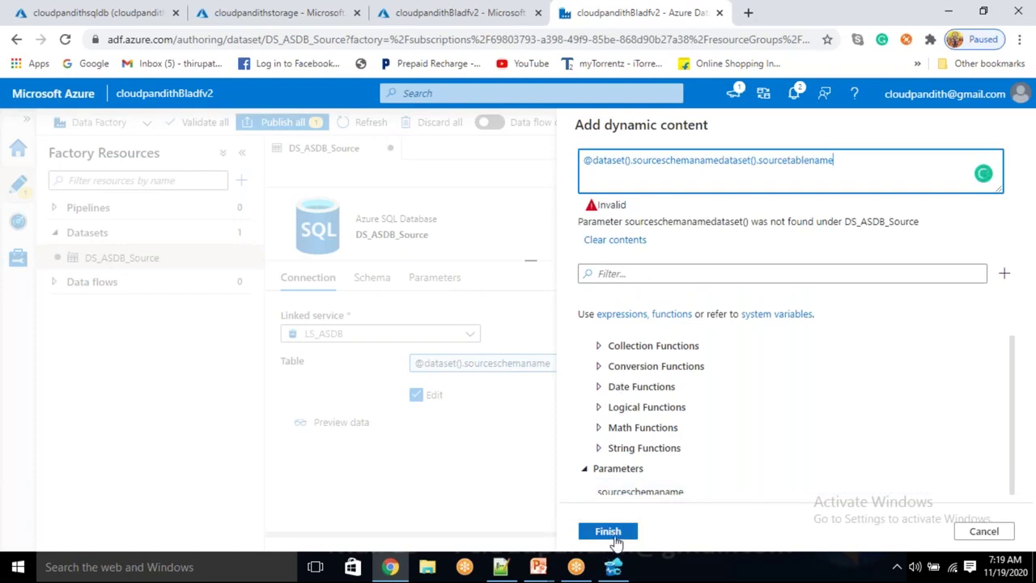
left_click(607, 532)
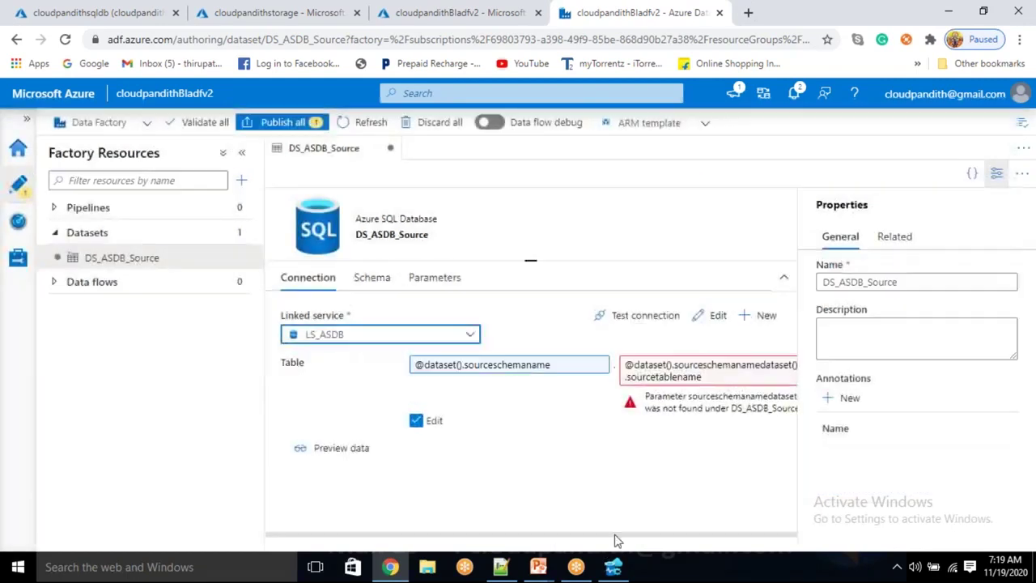
left_click(710, 379)
key("ctrl+a")
key("BackSpace")
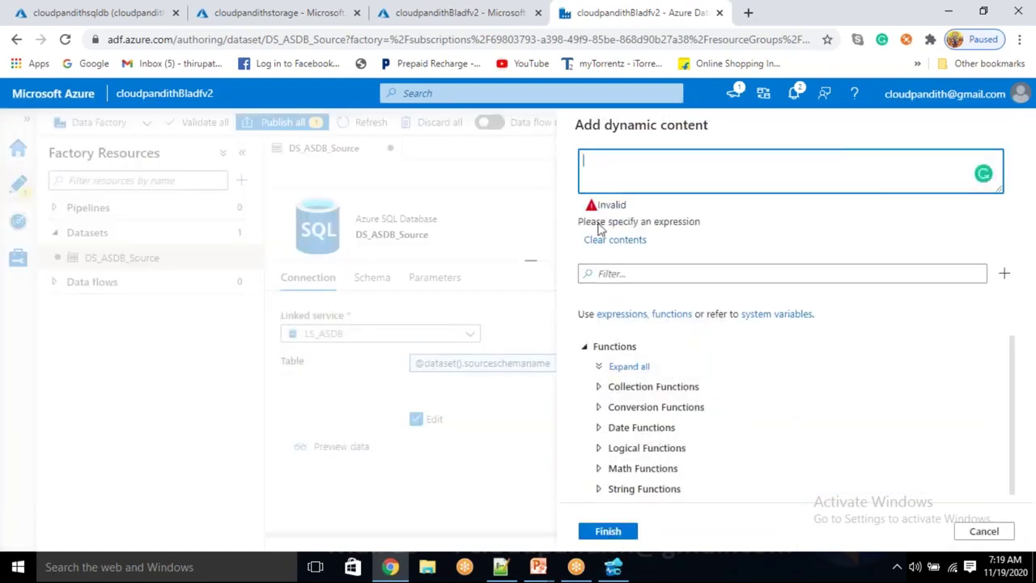
scroll(647, 404, "down", 3)
left_click(636, 484)
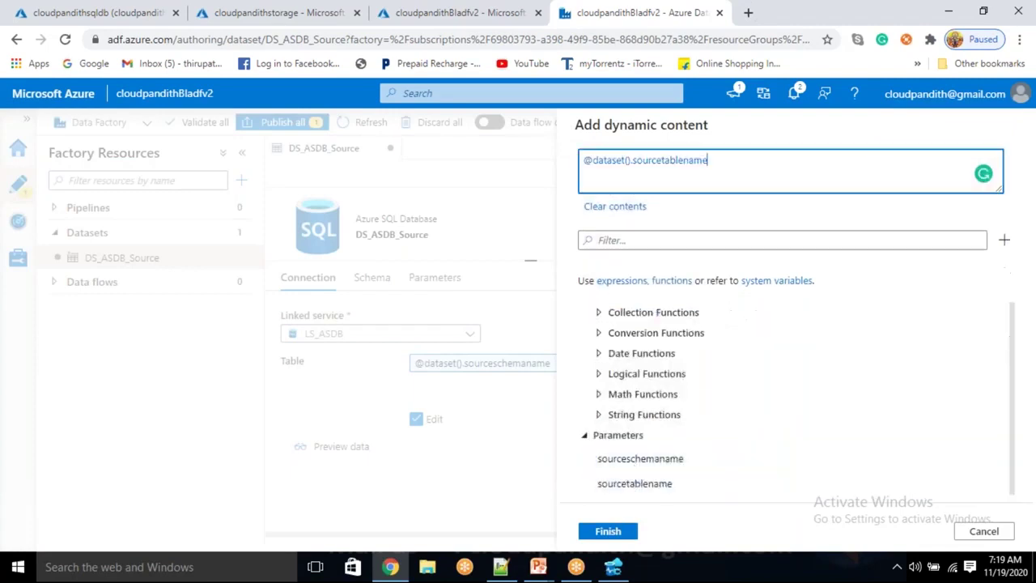
left_click(615, 536)
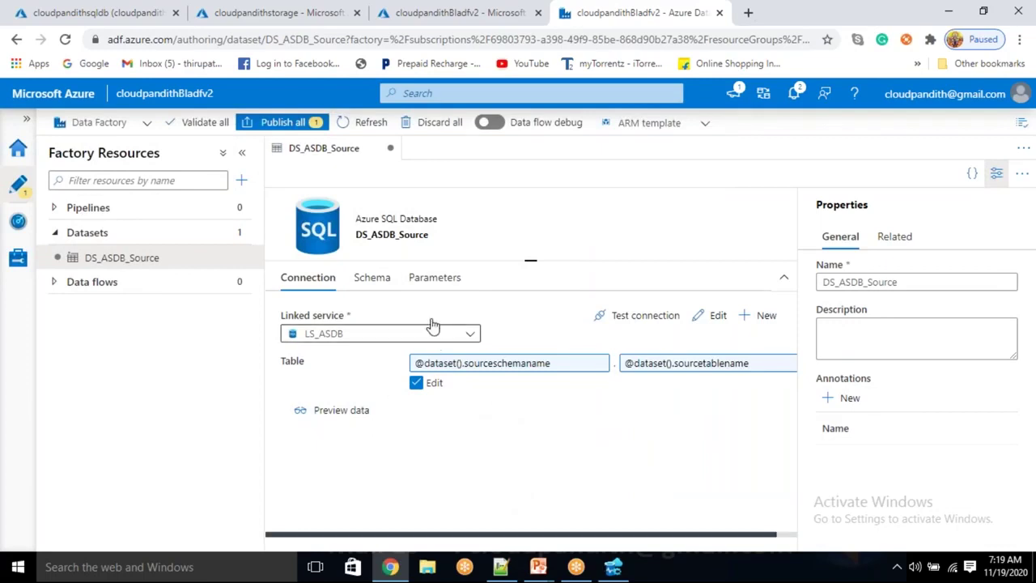
Begin a new Azure Blob Storage dataset in Json format
left_click(239, 234)
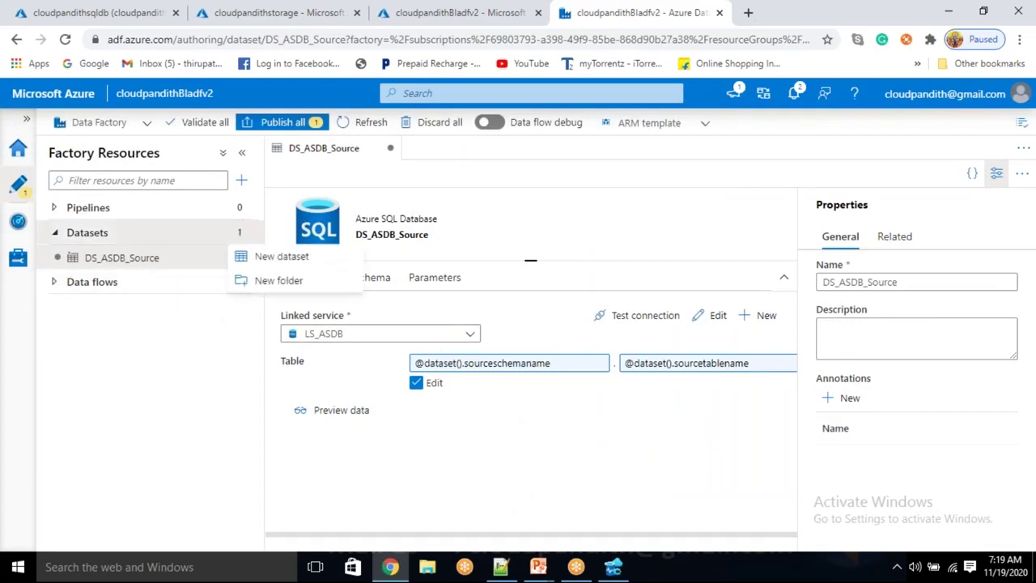
left_click(262, 257)
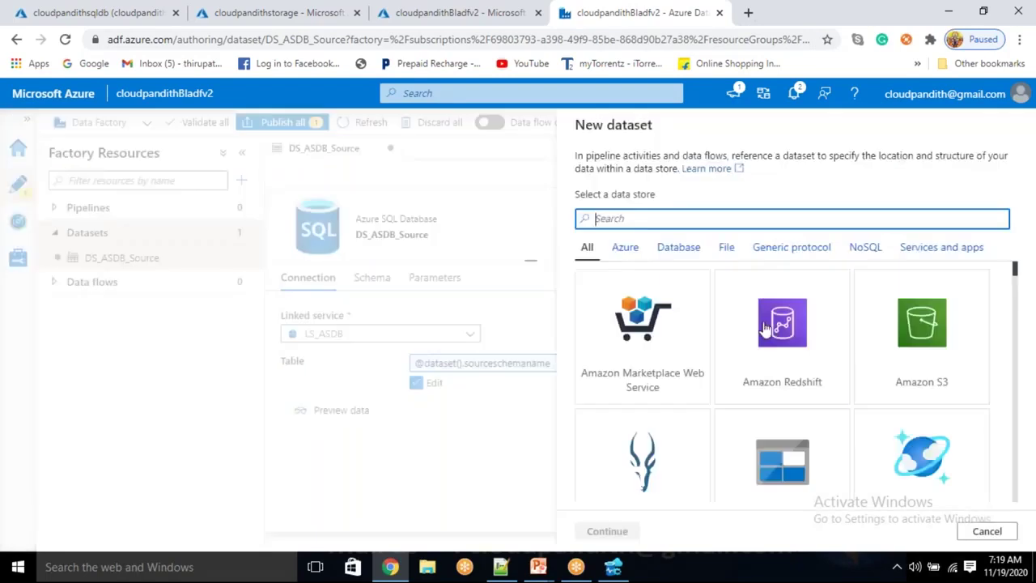
left_click(777, 481)
left_click(606, 531)
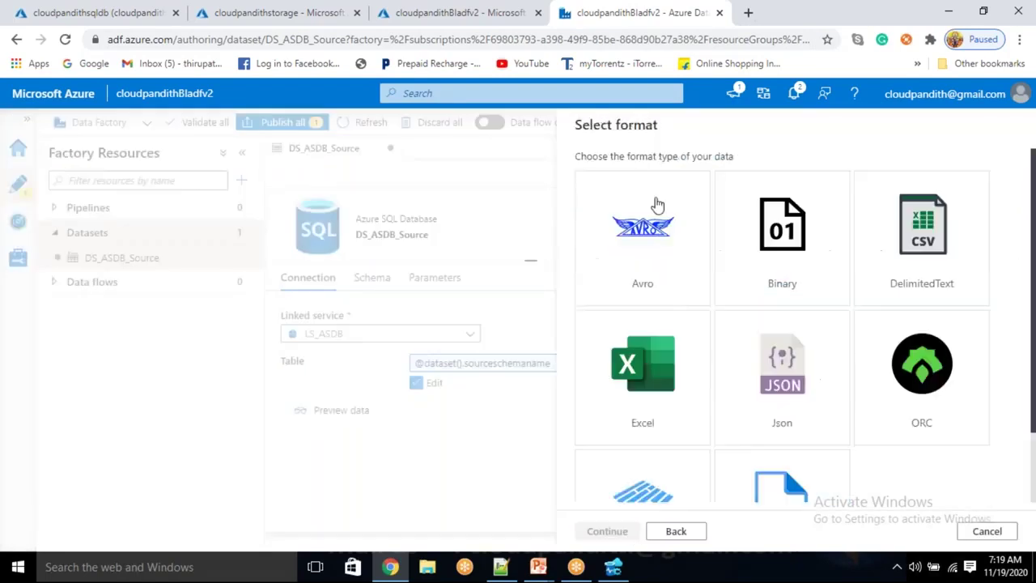
left_click(777, 387)
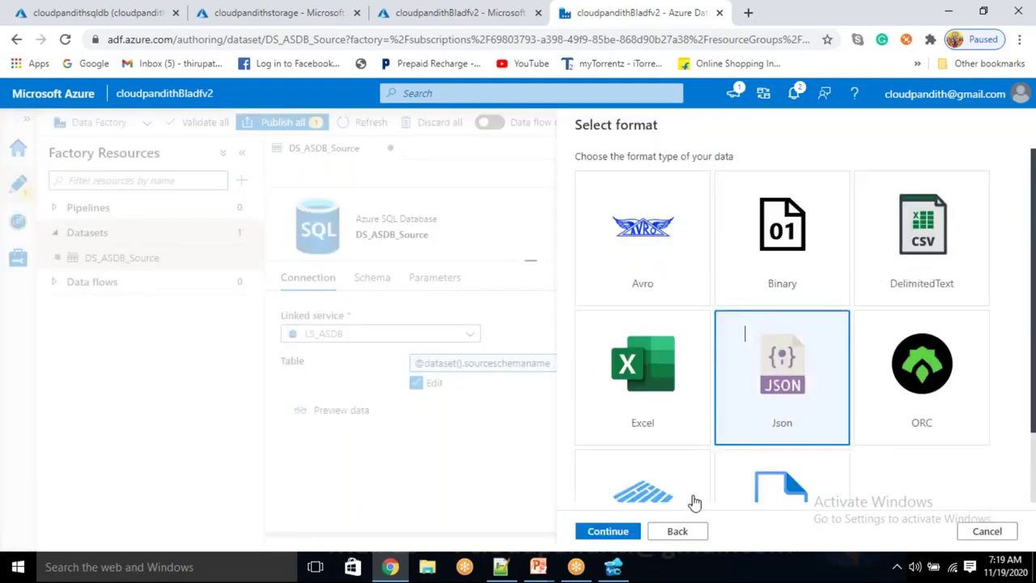
left_click(608, 531)
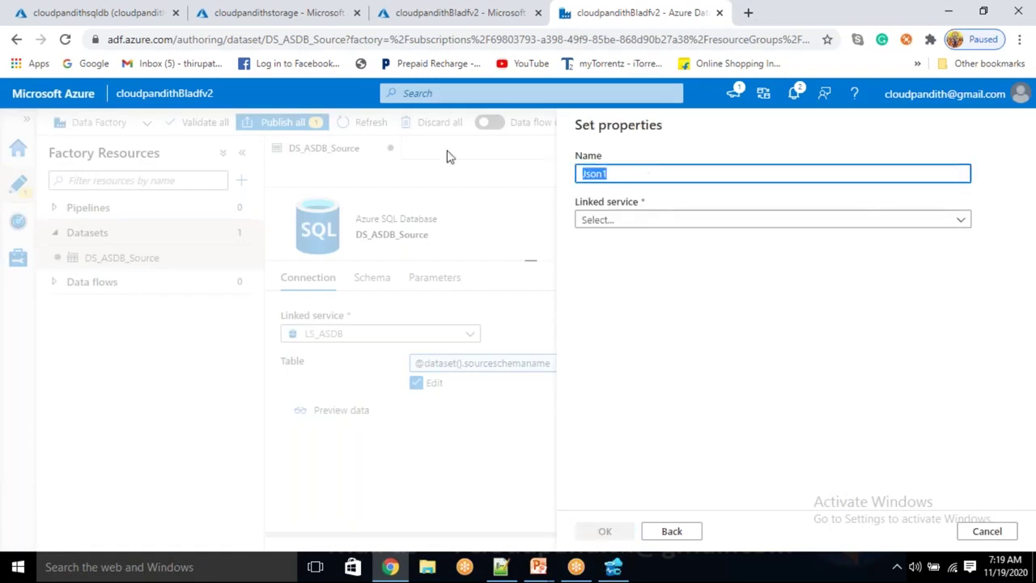
Name it DS_ABS_Json_Sink, link it to LS_ABS, and create it
key("BackSpace")
type("DS_ABS_")
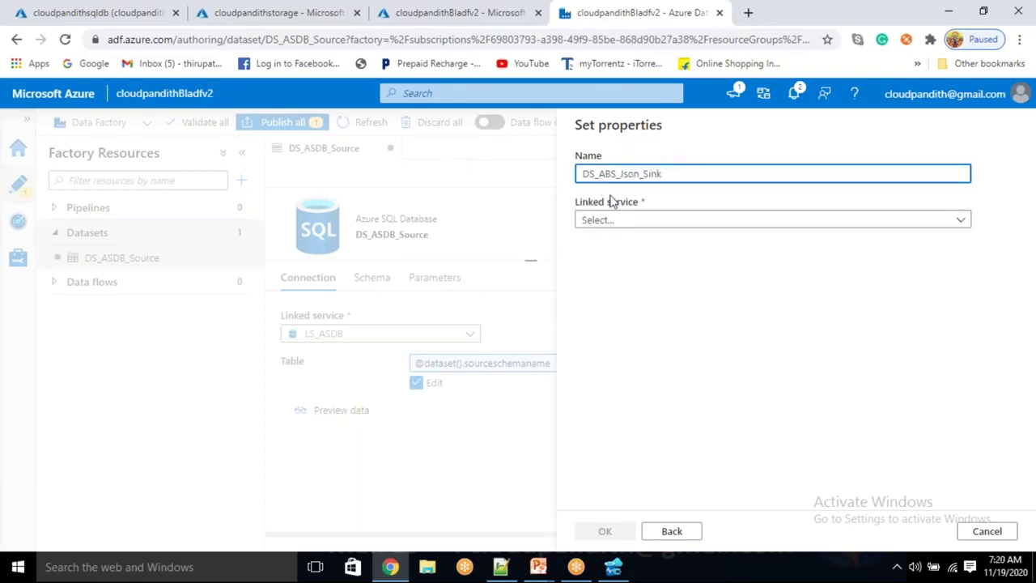
left_click(619, 223)
left_click(608, 319)
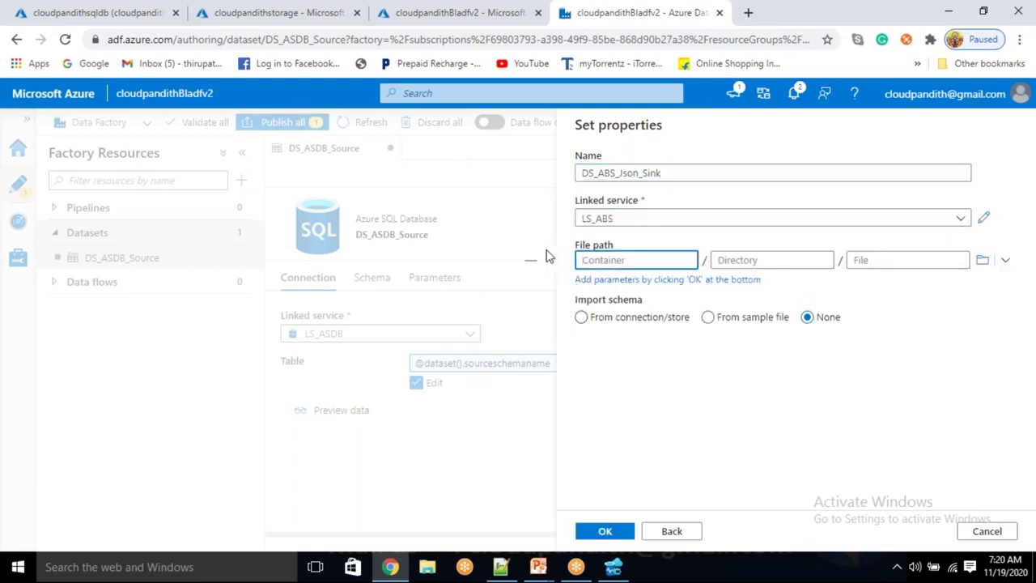
left_click(611, 534)
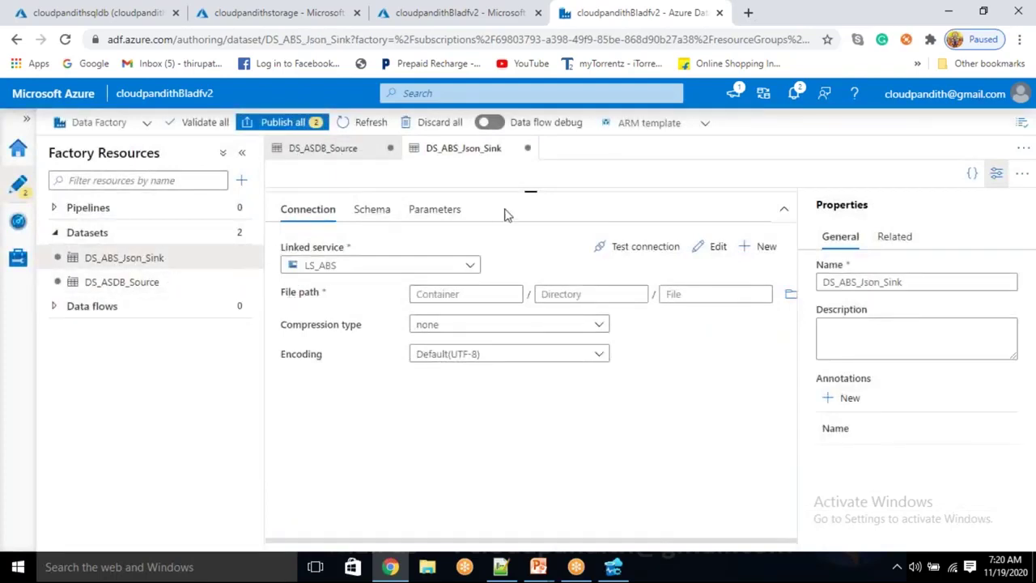
left_click(435, 209)
left_click(287, 246)
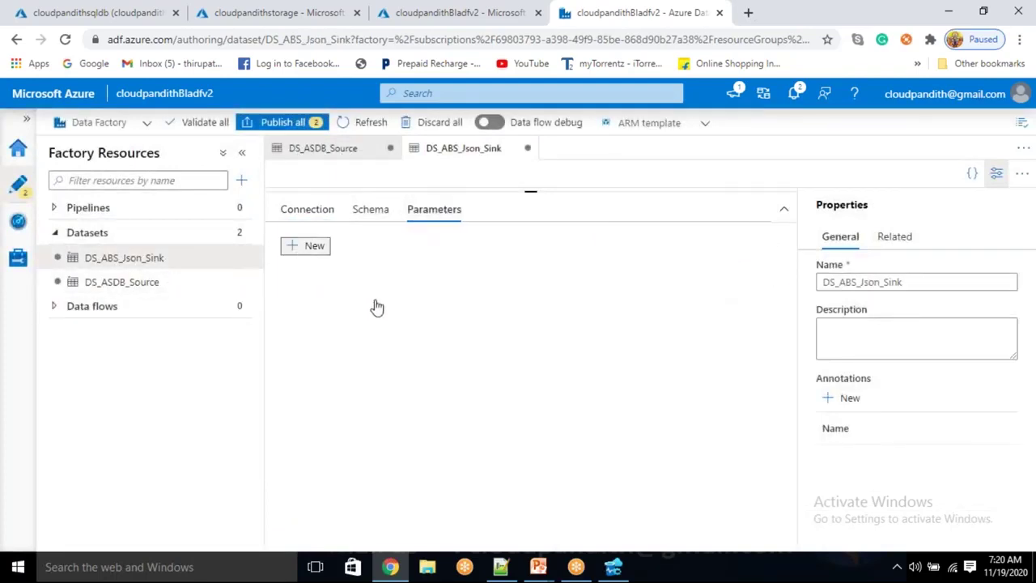
left_click(376, 309)
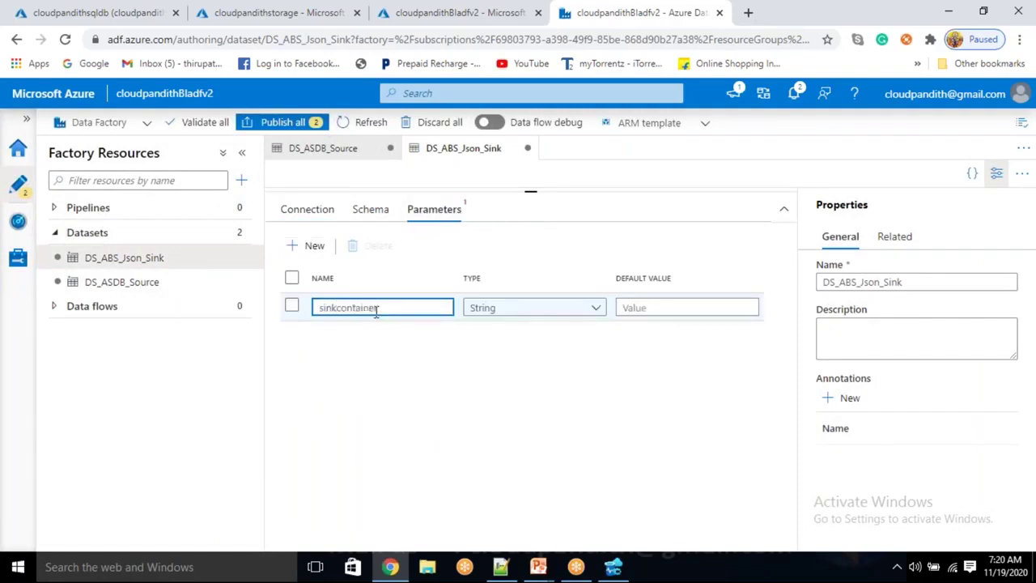
left_click(308, 209)
left_click(437, 293)
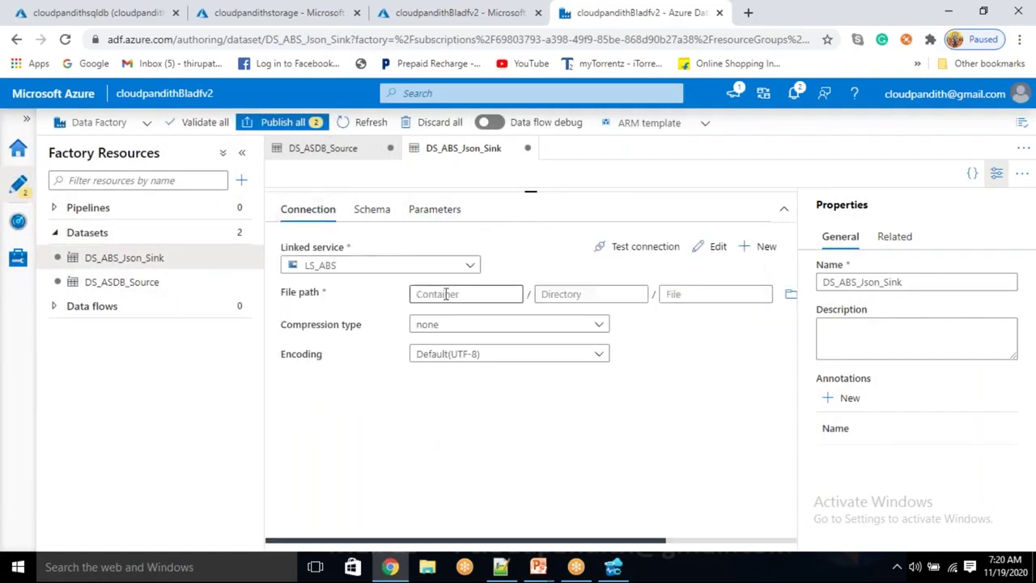
left_click(449, 314)
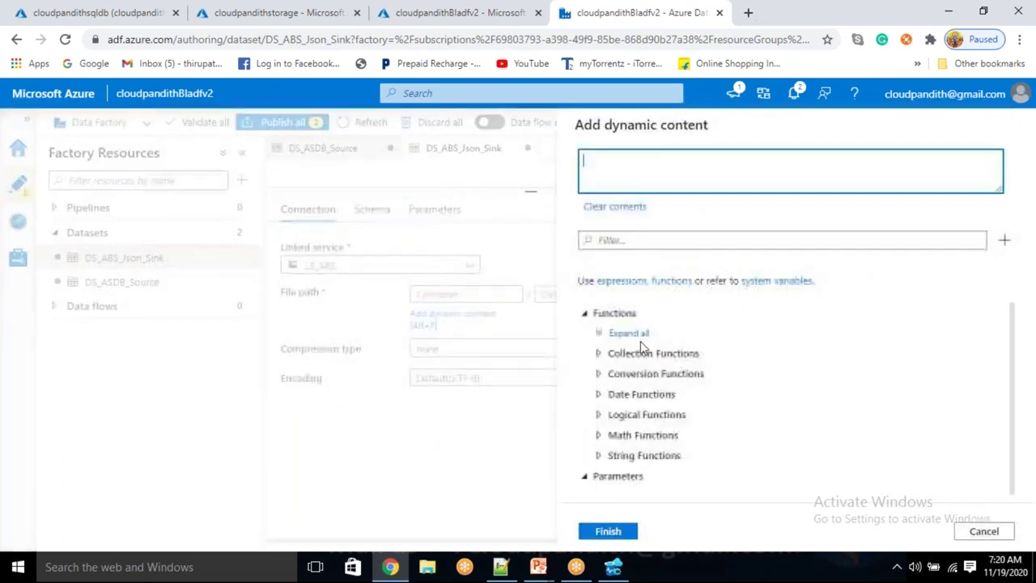
scroll(647, 453, "down", 1)
left_click(625, 483)
left_click(611, 530)
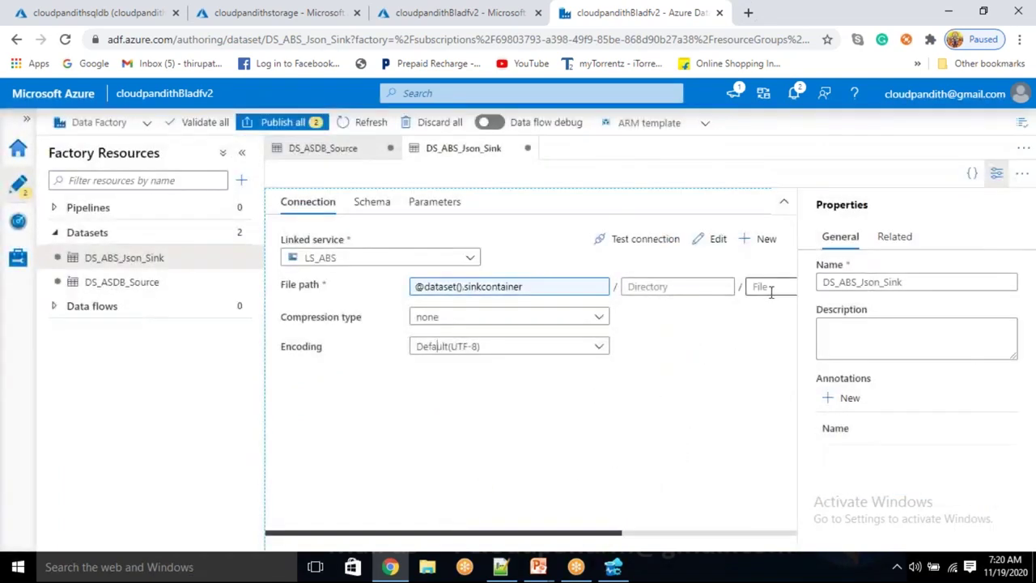
left_click(433, 201)
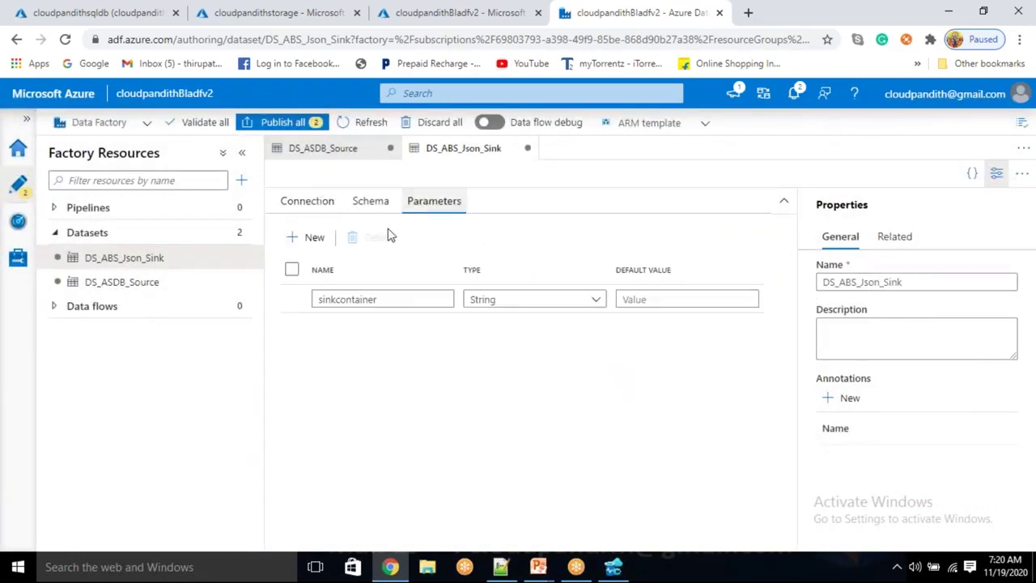
left_click(302, 239)
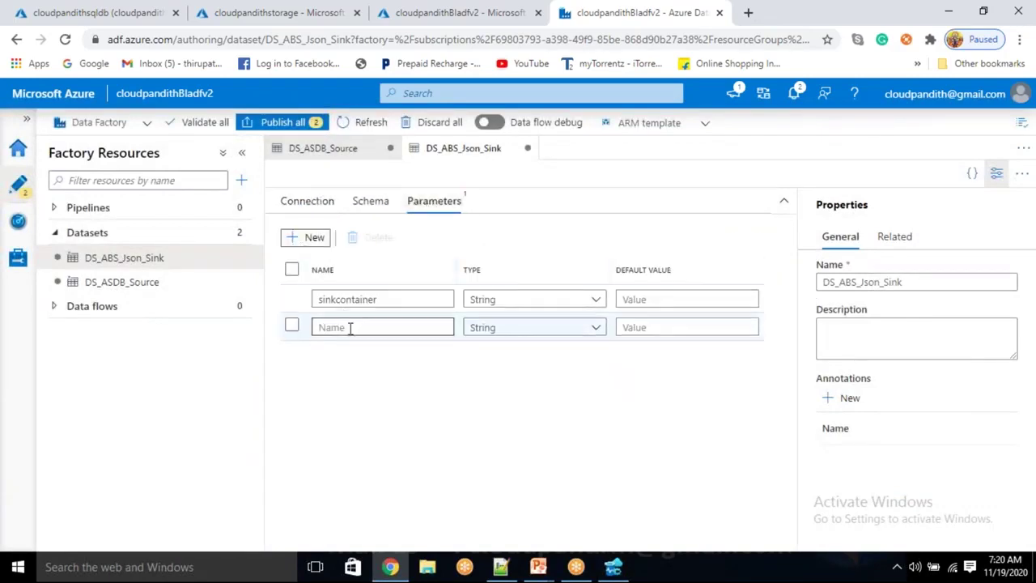
left_click(349, 327)
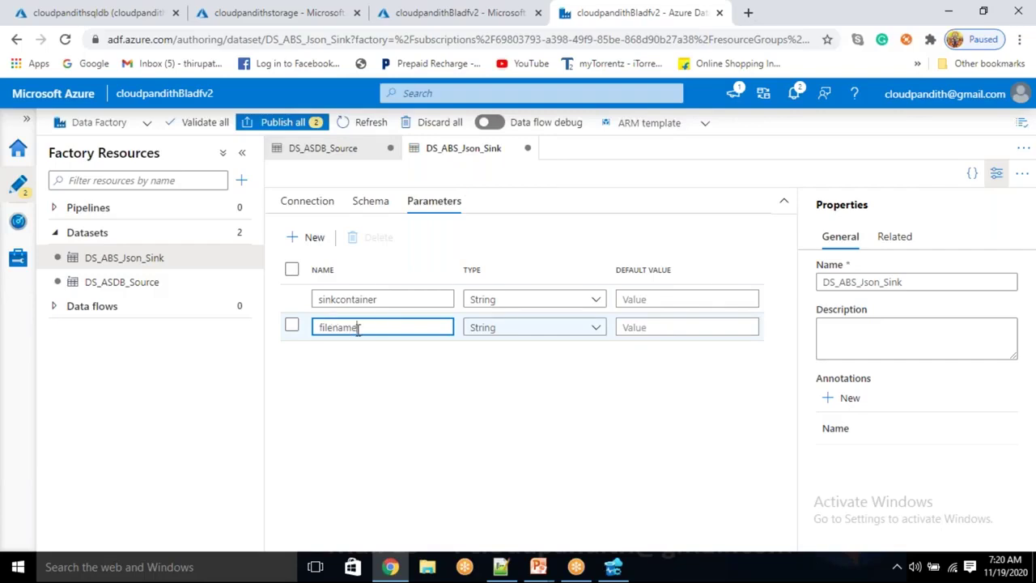
left_click_drag(358, 327, 330, 326)
left_click(307, 201)
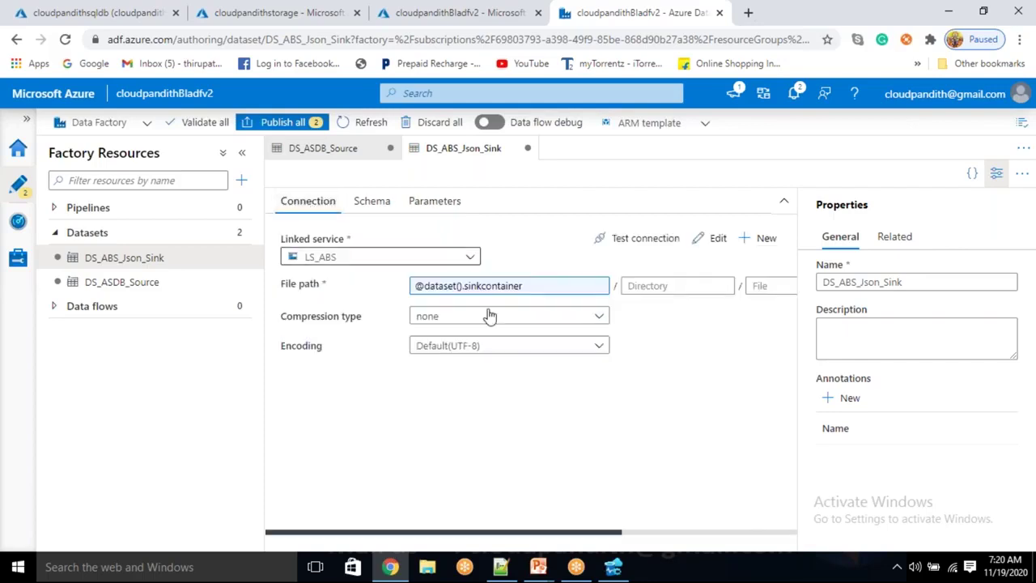
left_click(773, 285)
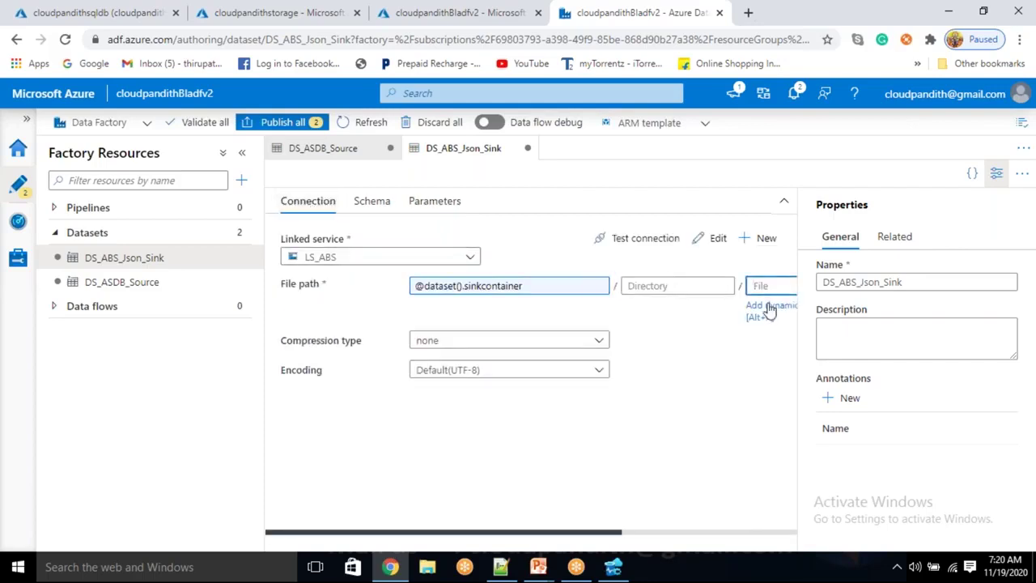
left_click(767, 308)
scroll(696, 429, "down", 1)
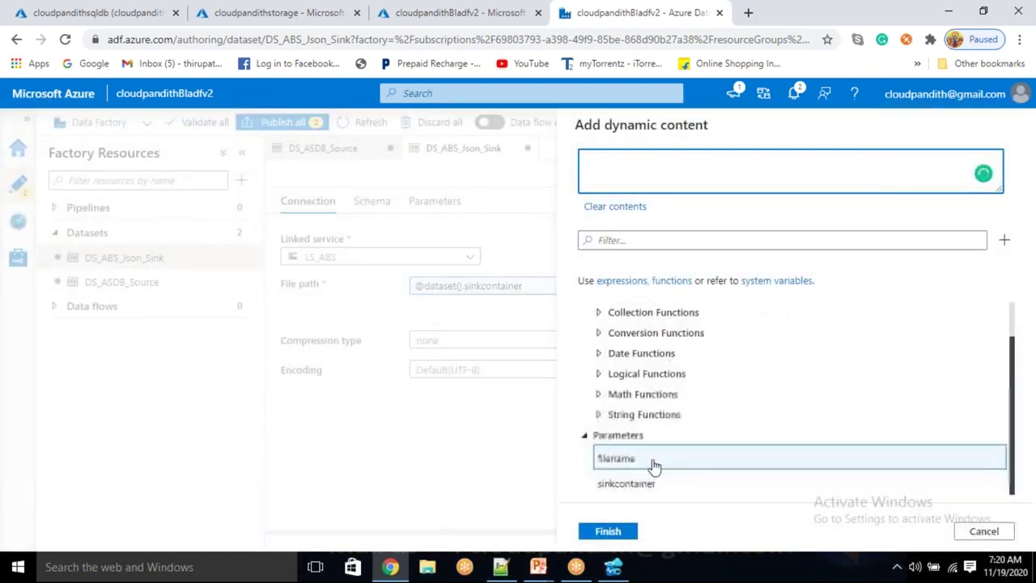
left_click(648, 459)
left_click(613, 538)
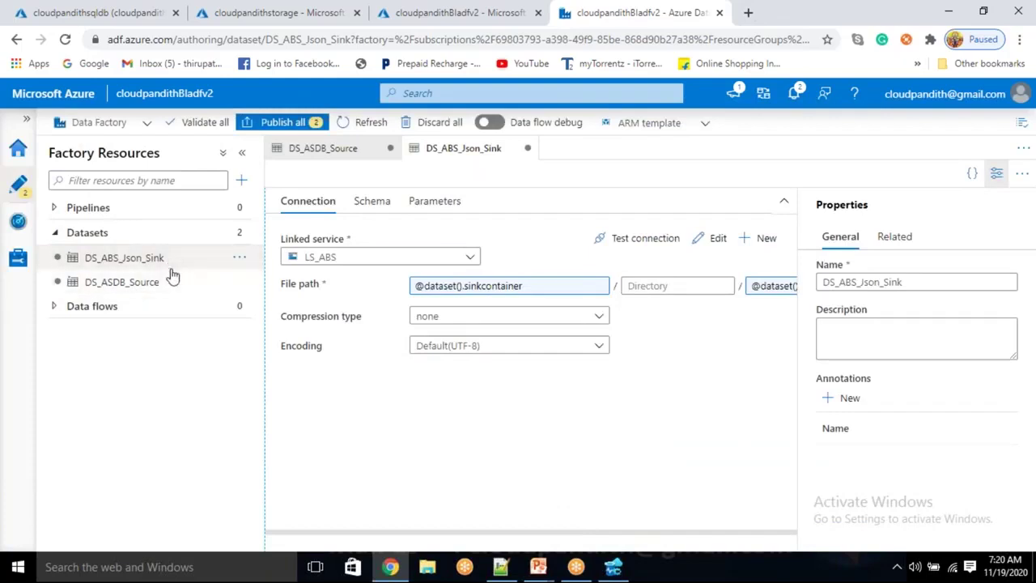
Create a new pipeline named PL_DATA_ASDB_ABS
left_click(242, 181)
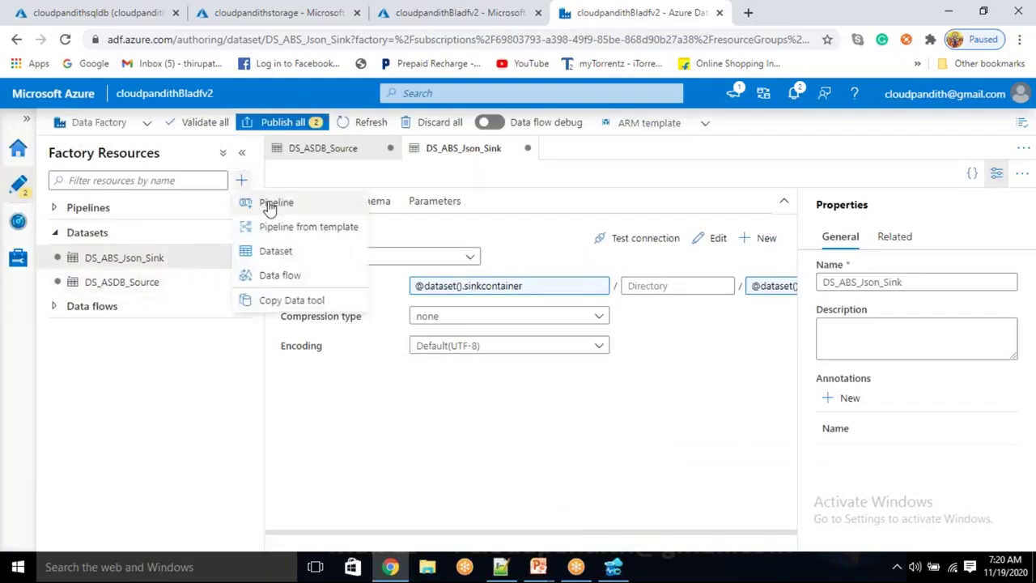
left_click(270, 207)
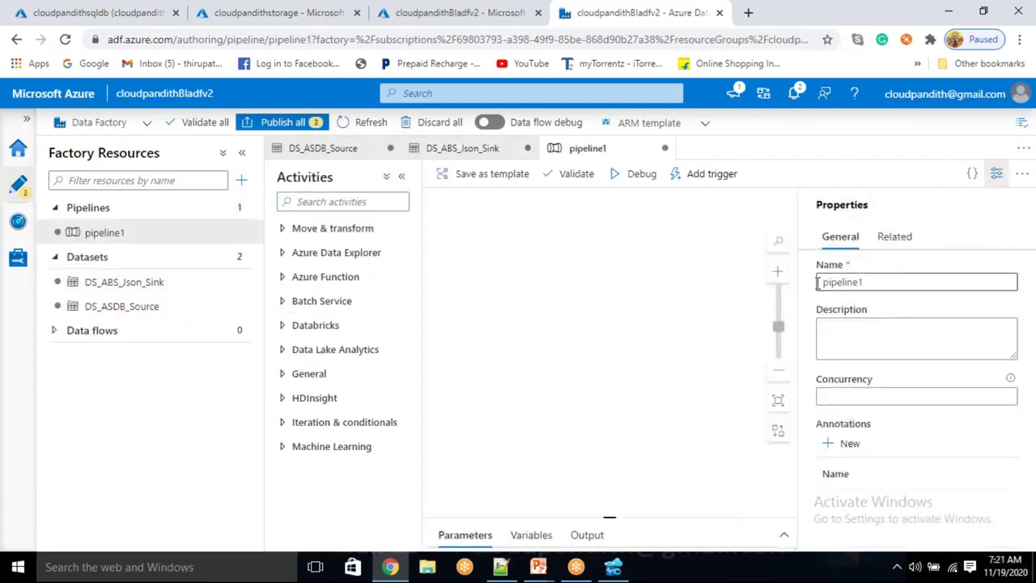
double_click(818, 281)
key("BackSpace")
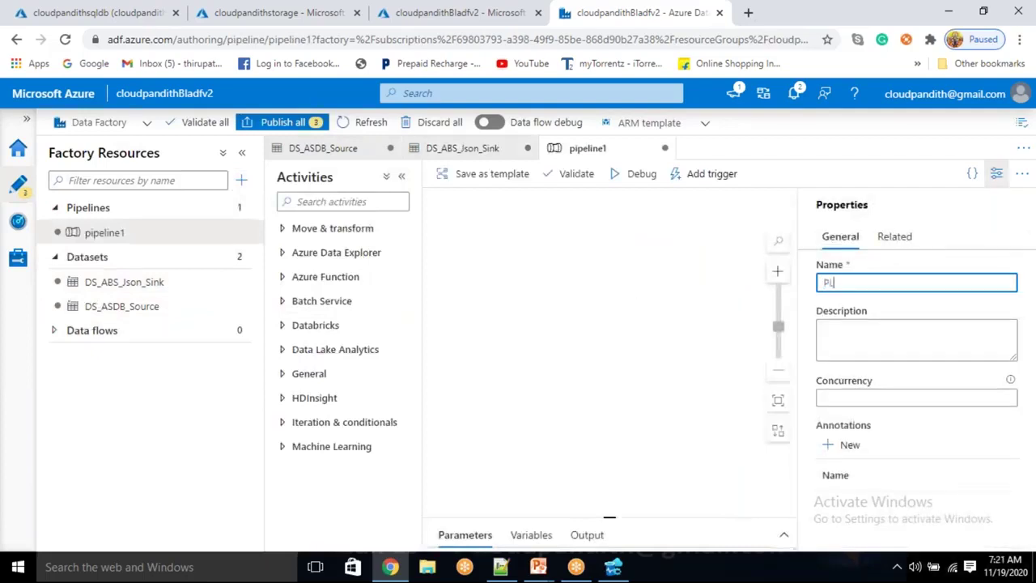
type("PL_DATA_ASDB")
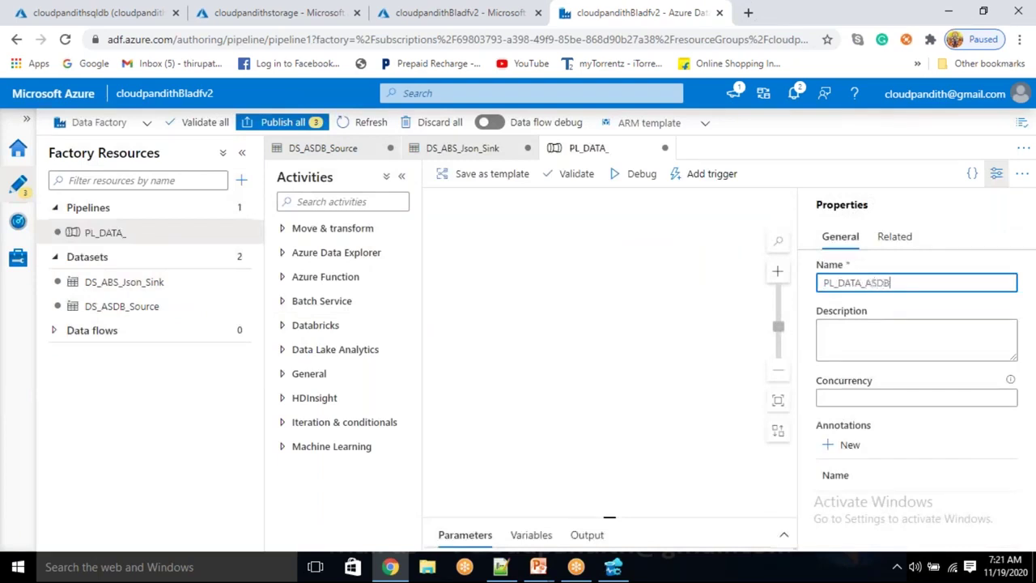
type("_ABS")
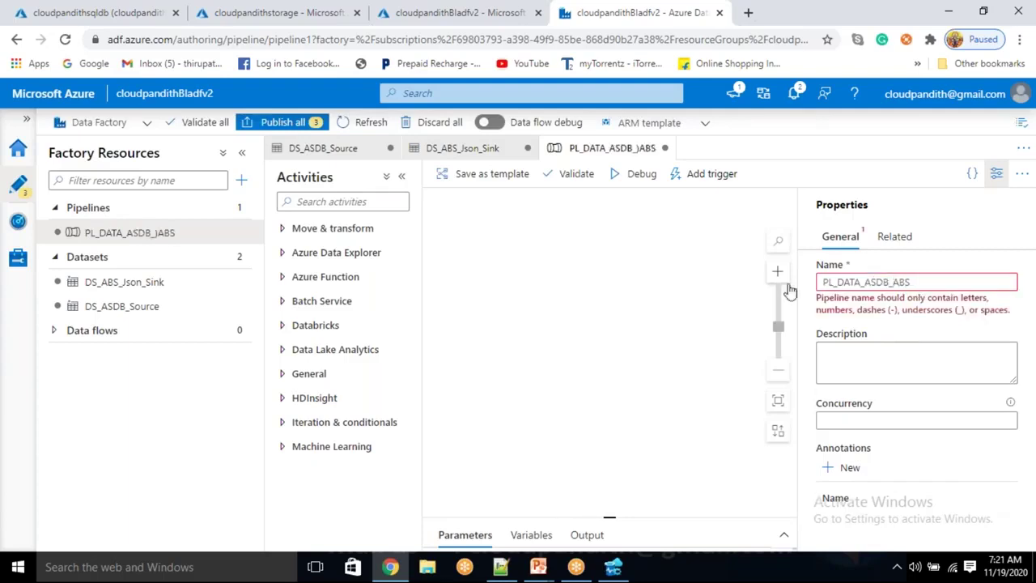
Drop a Copy data activity onto the canvas and begin typing its new name
left_click(996, 173)
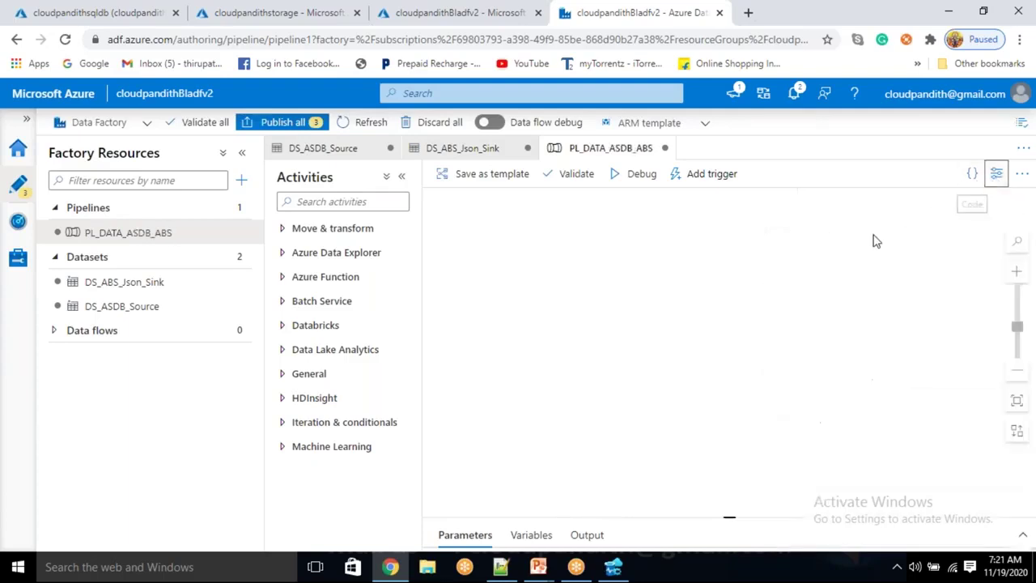
left_click(331, 229)
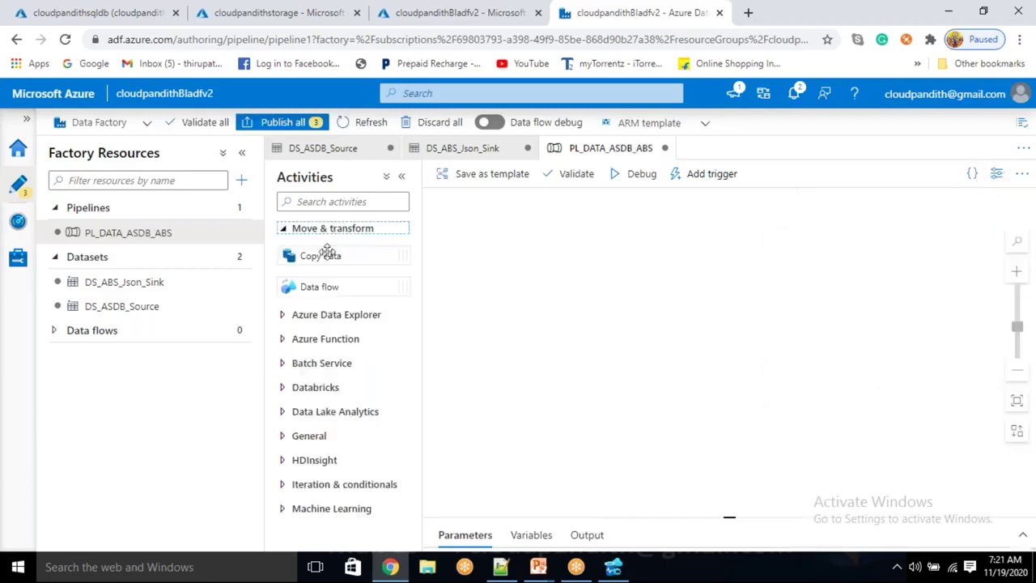
left_click_drag(327, 251, 582, 259)
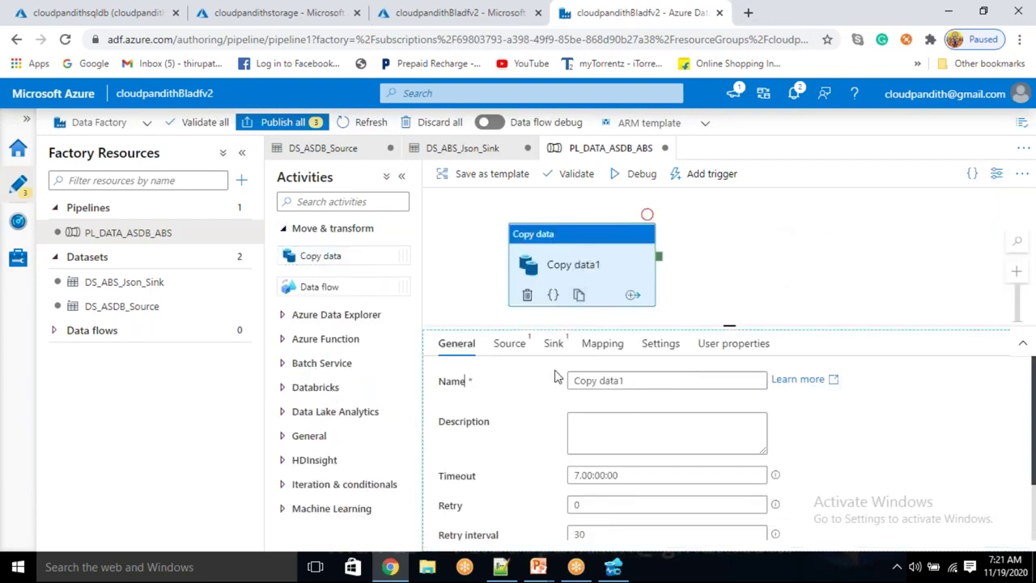
triple_click(615, 380)
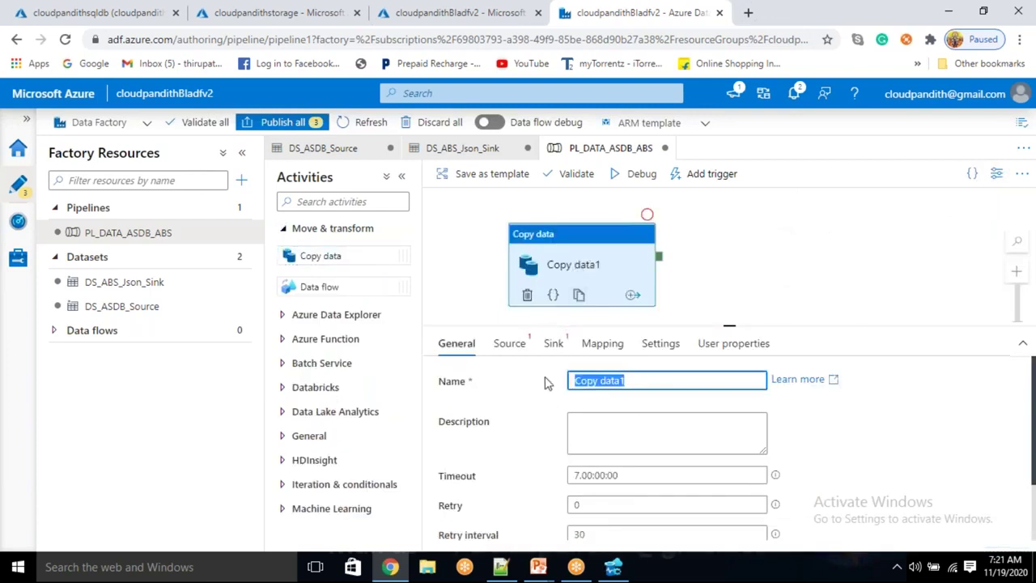
type("CLOUDPAN")
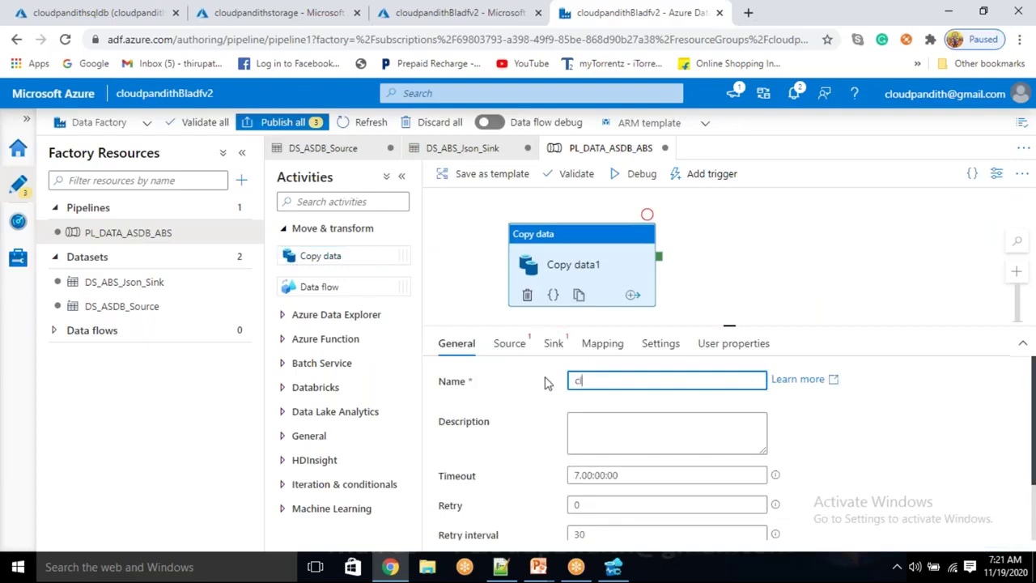
type("dpandithcopy")
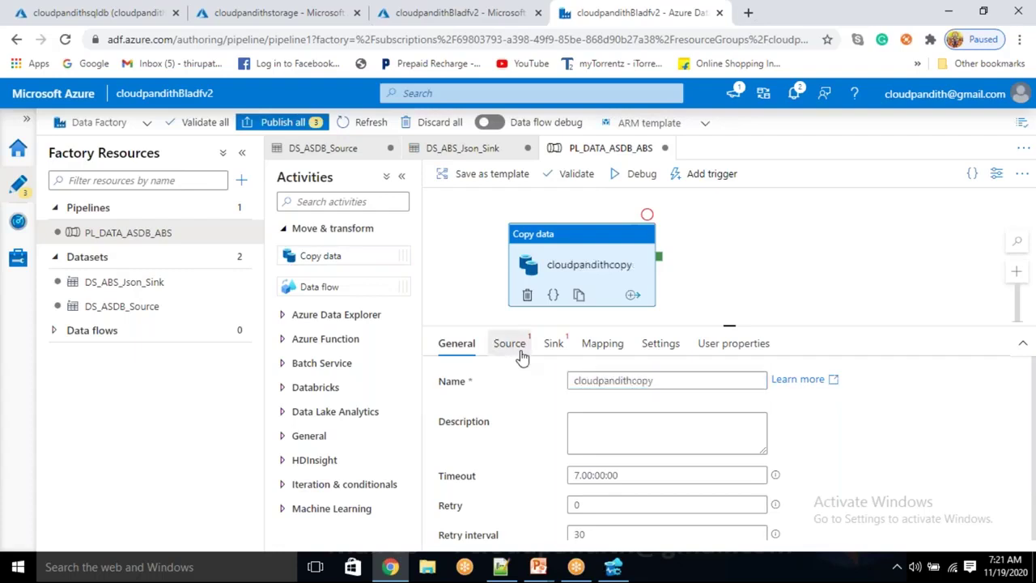
Set the copy activity's source dataset to DS_ASDB_Source
left_click(520, 348)
left_click(621, 388)
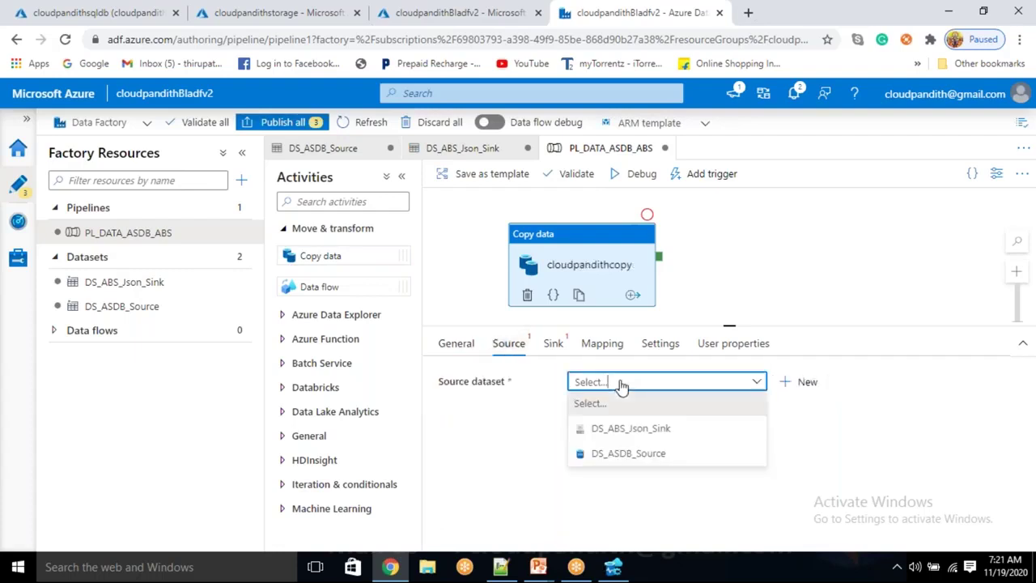
left_click(623, 453)
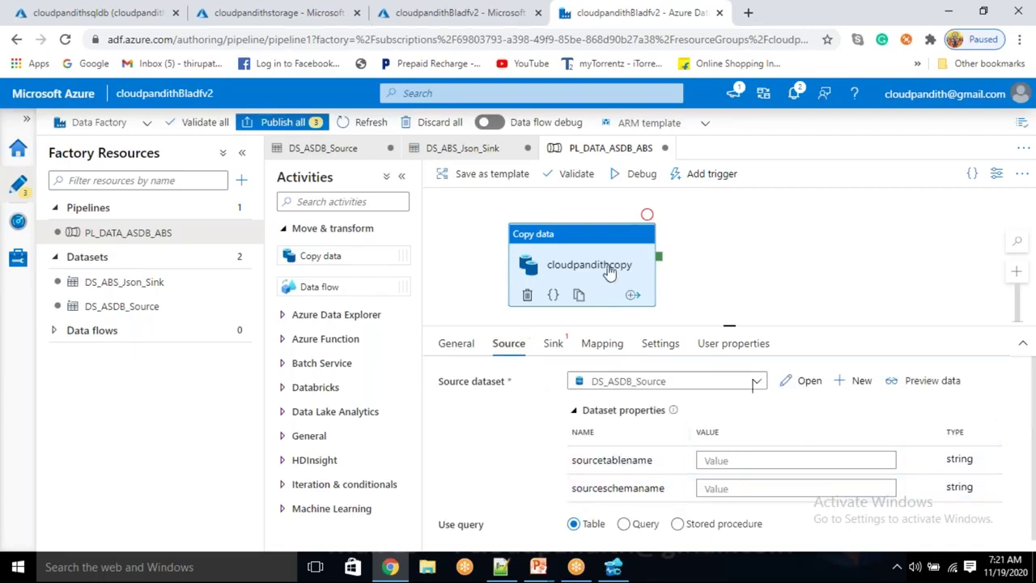
Set the sink dataset to DS_ABS_Json_Sink and recheck both source and sink settings
left_click(553, 345)
left_click(601, 386)
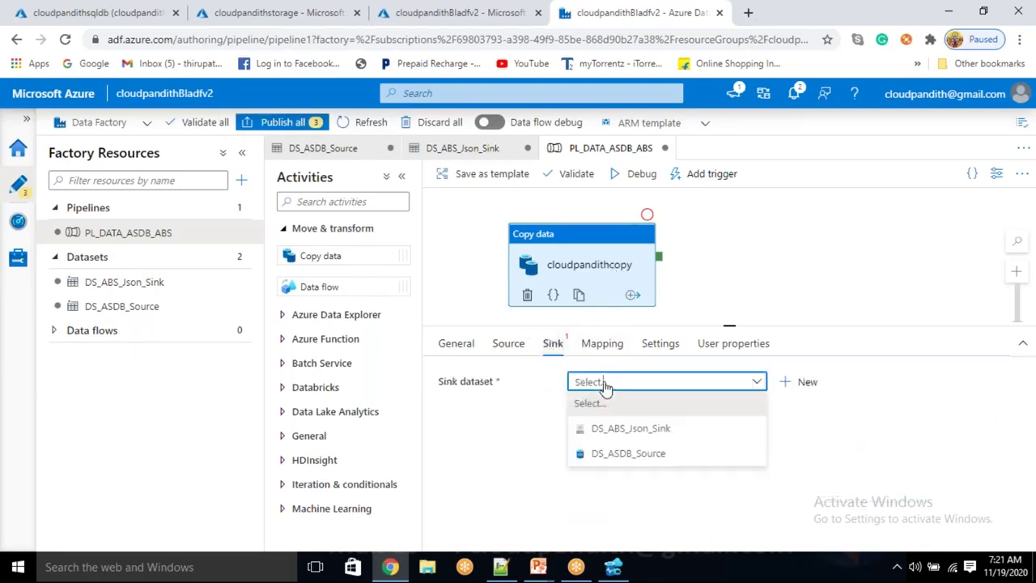
left_click(608, 435)
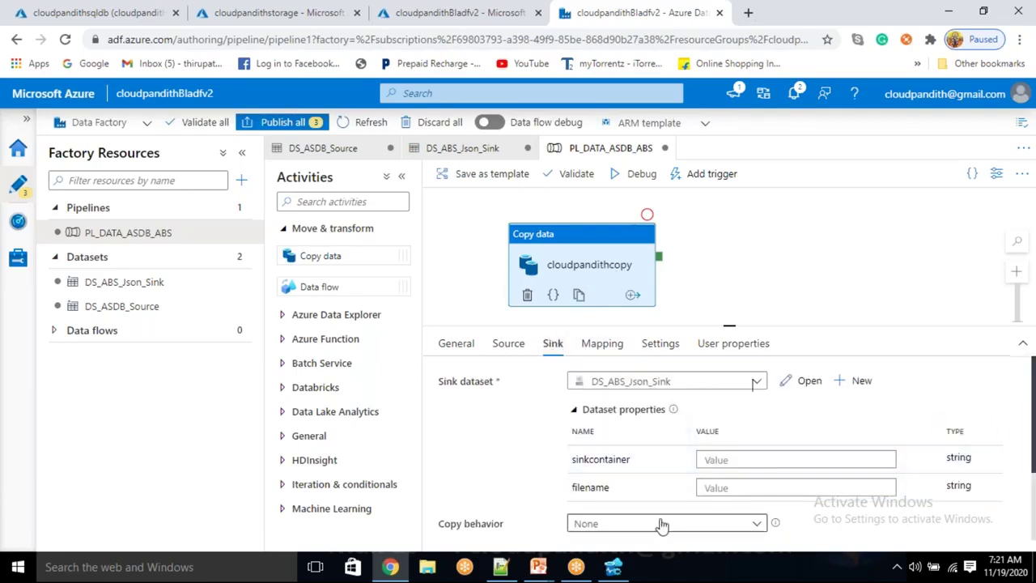
left_click(509, 345)
left_click(550, 345)
left_click(514, 348)
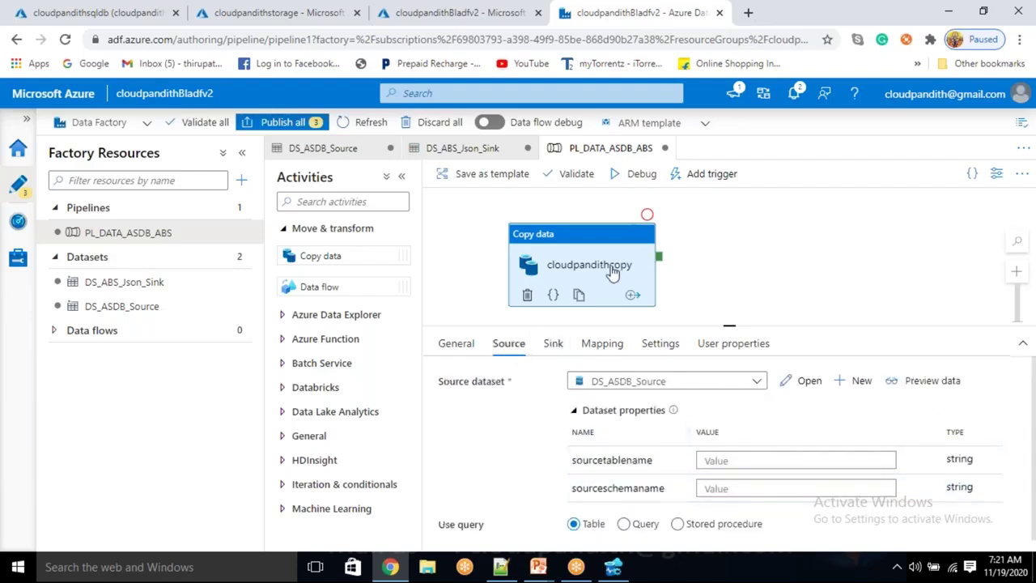
left_click(839, 250)
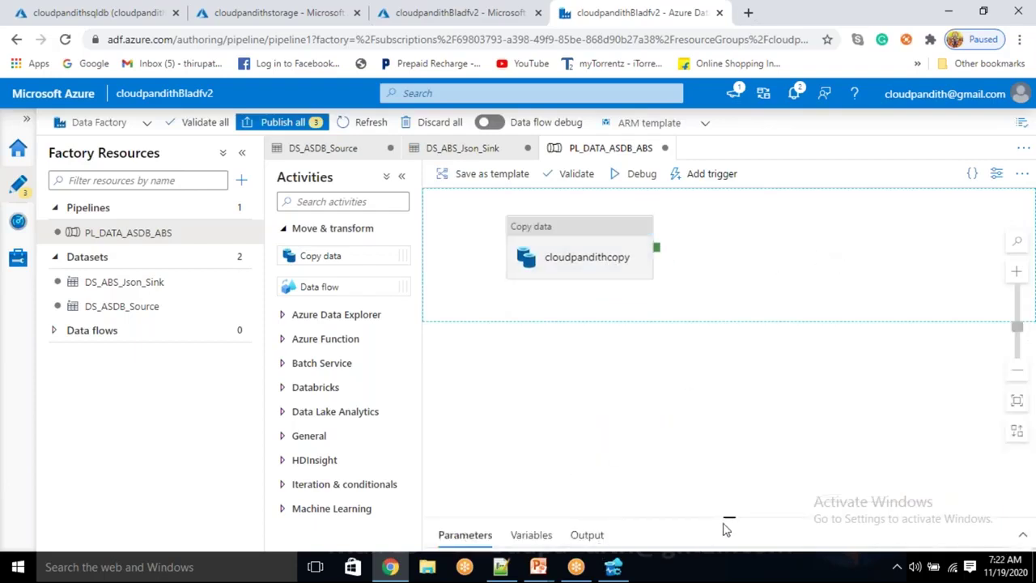
Add four pipeline parameters named schemaname, tablename, contianernmae and filename
left_click_drag(728, 516, 701, 372)
left_click(473, 431)
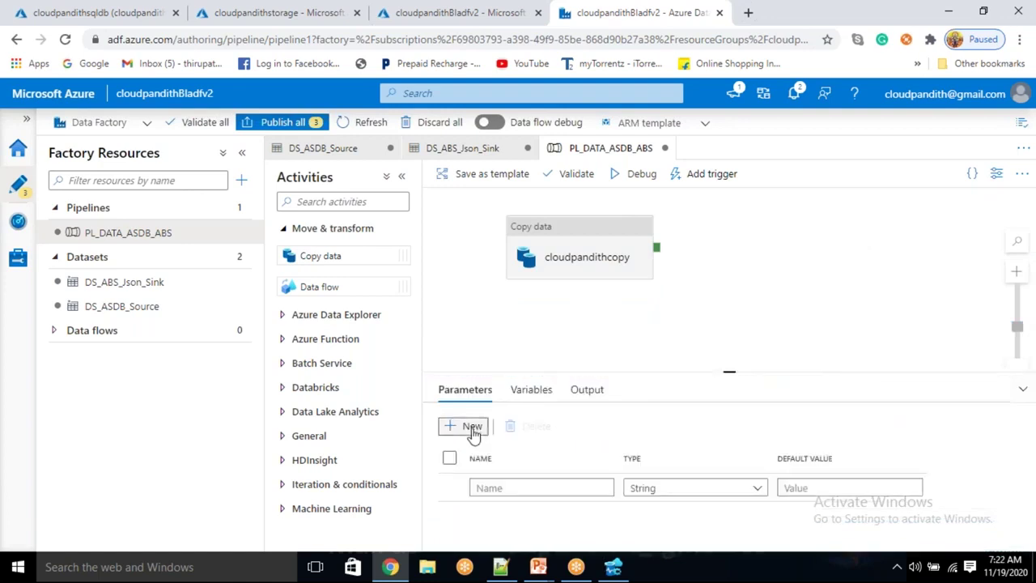
left_click_drag(728, 371, 728, 324)
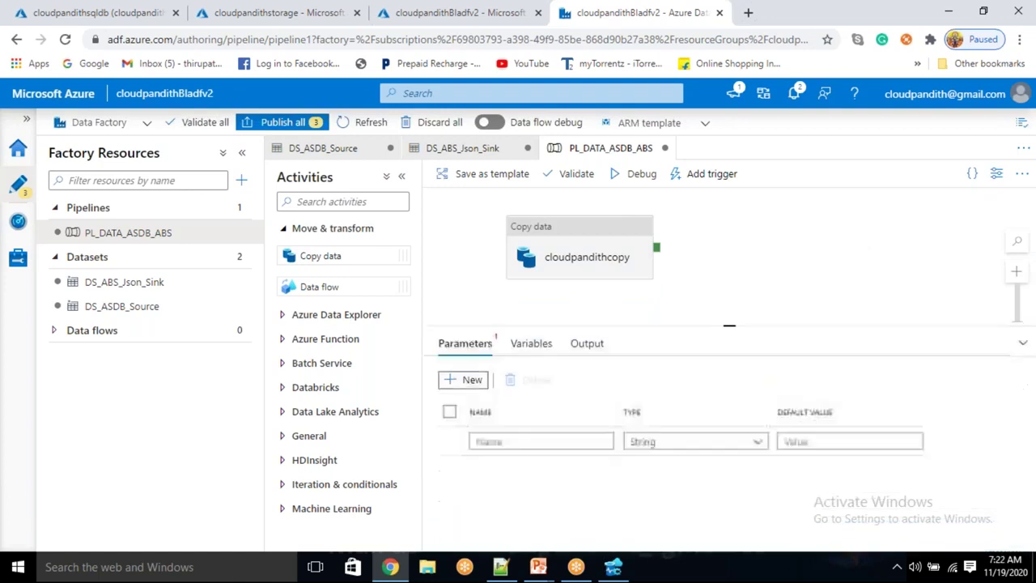
left_click(472, 379)
left_click(472, 379)
left_click(472, 380)
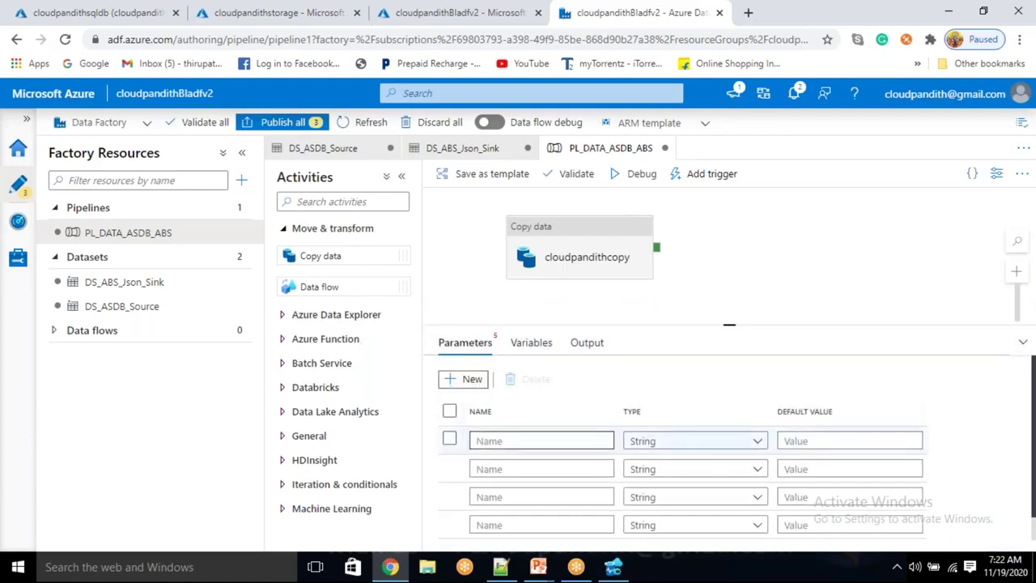
left_click(519, 443)
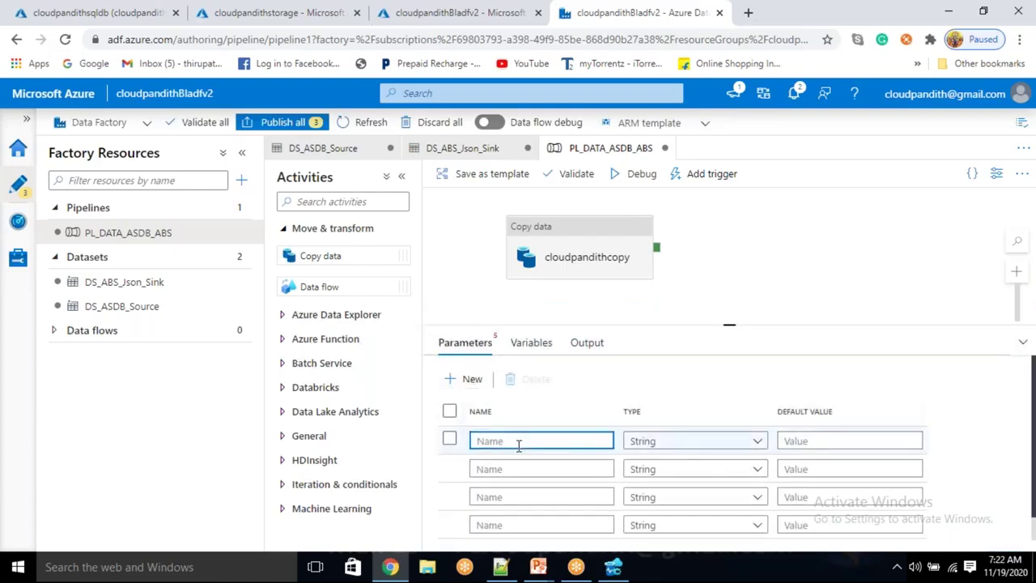
type("schemaname")
key("Tab")
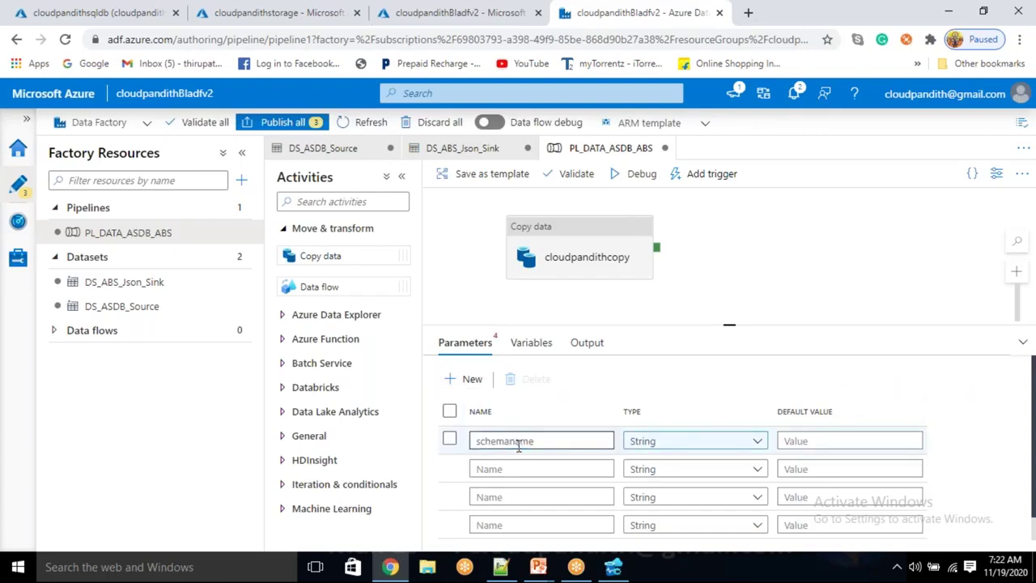
left_click(516, 468)
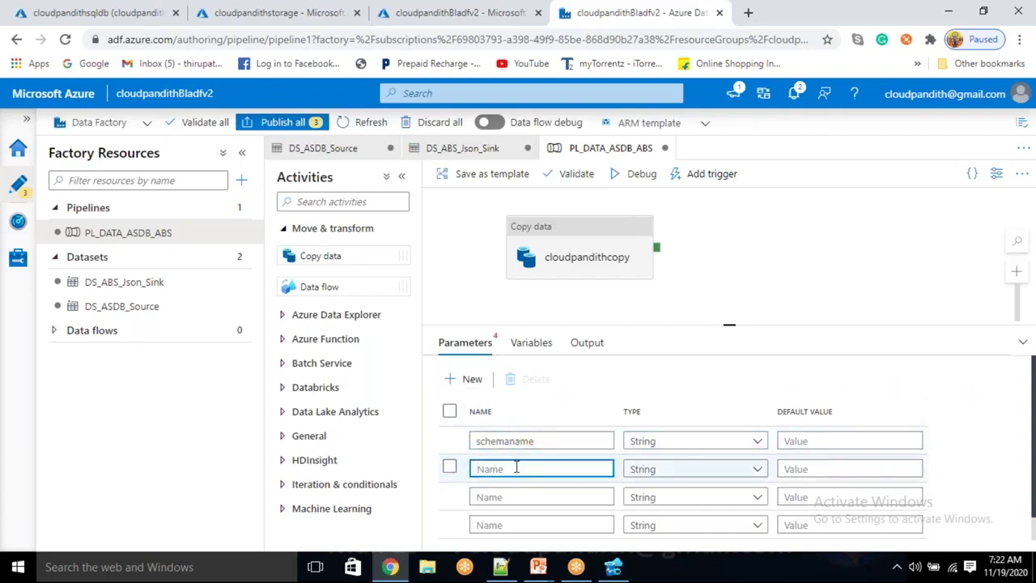
type("tablename")
left_click(501, 496)
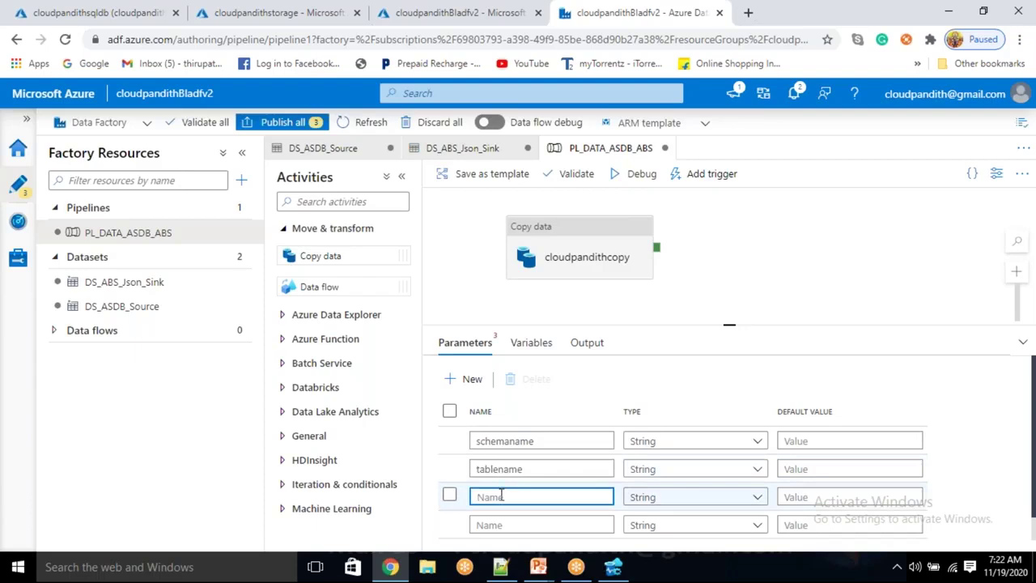
type("contianernmae")
left_click(494, 524)
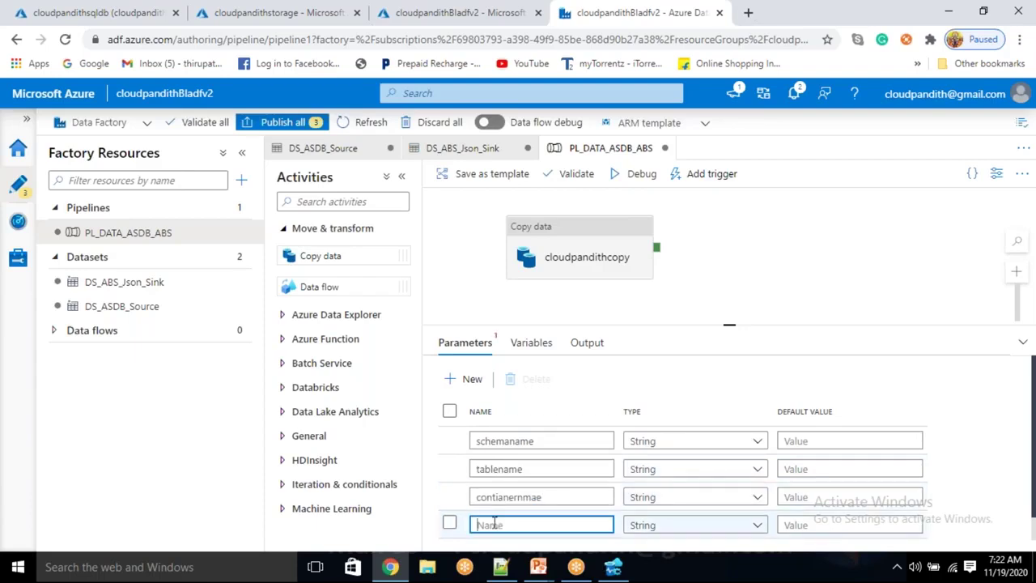
type("filename")
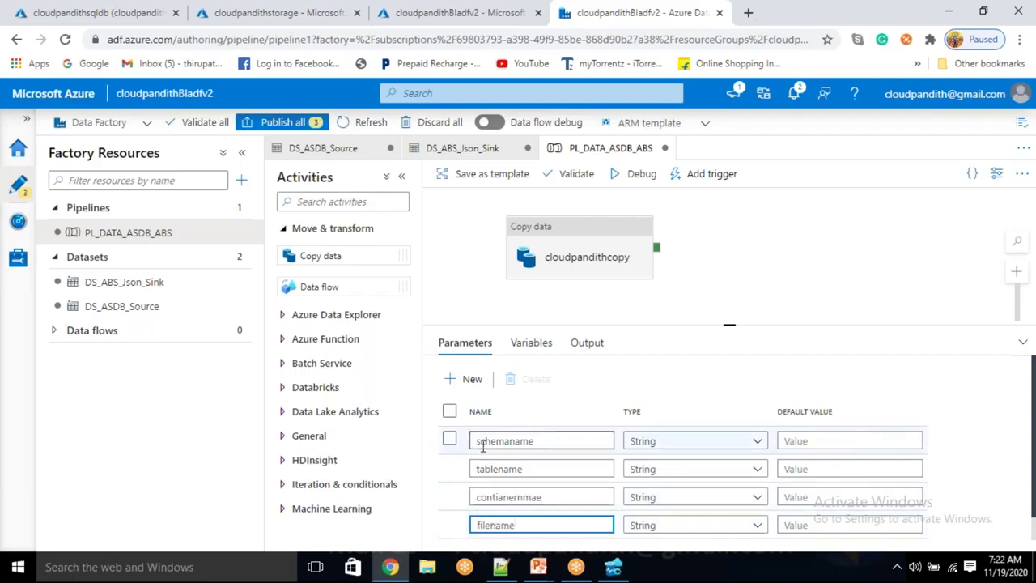
Prefix each parameter with pp: ppschemaname, pptablename, ppcontianernmae, ppfilename
left_click(478, 441)
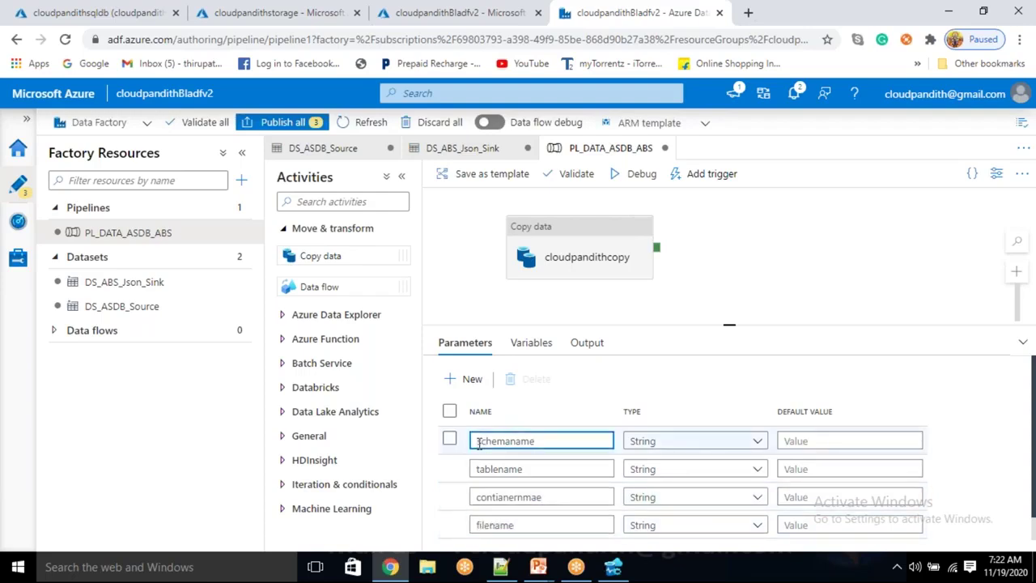
type("pp")
left_click(477, 468)
type("pp")
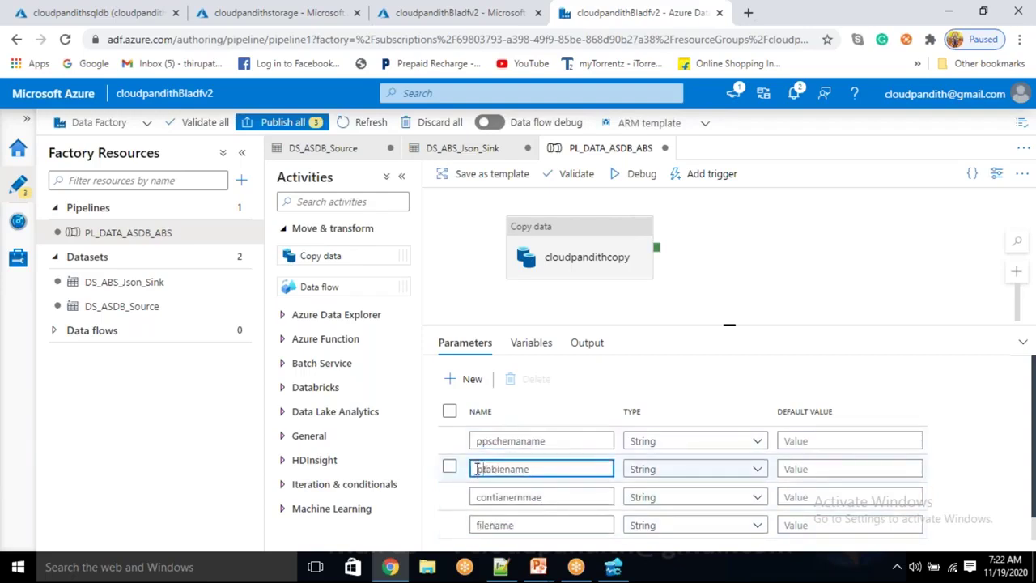
left_click(478, 496)
type("pp")
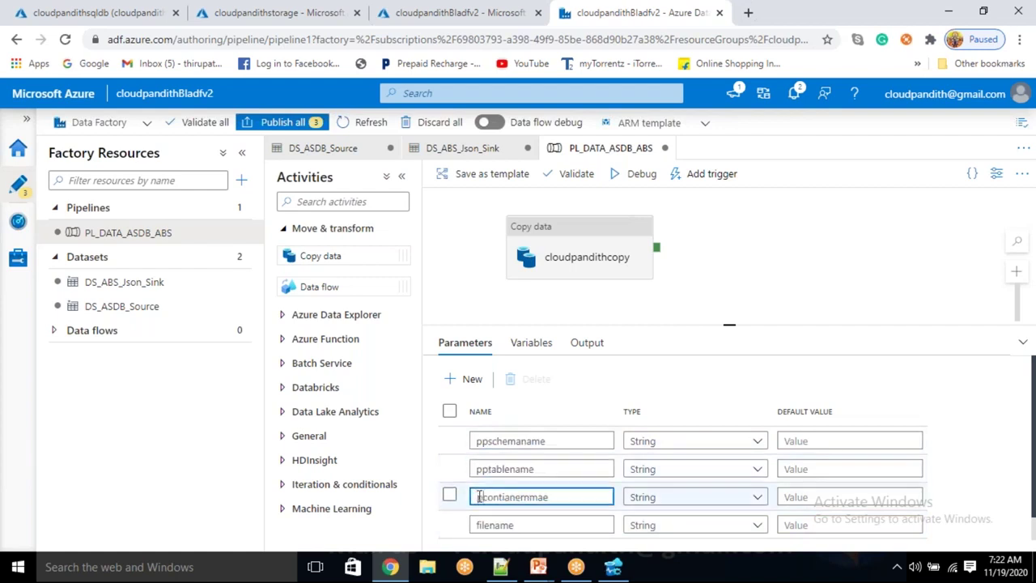
left_click(479, 525)
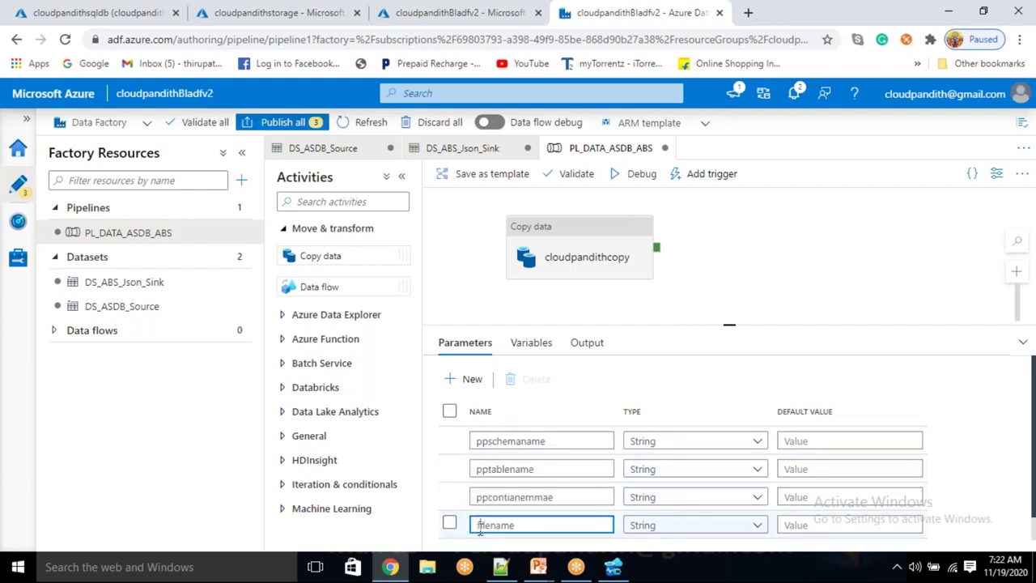
type("pp")
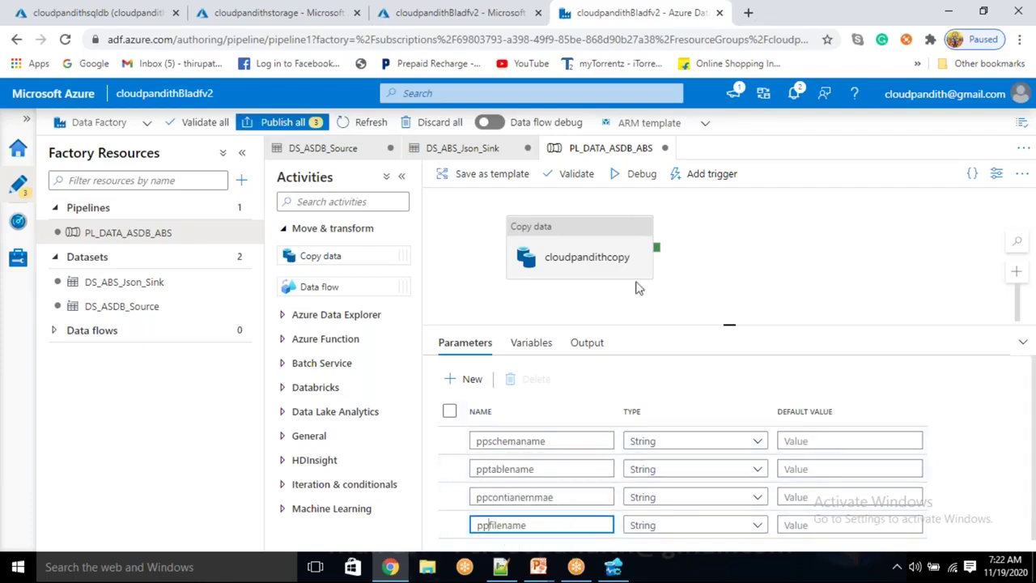
left_click(607, 254)
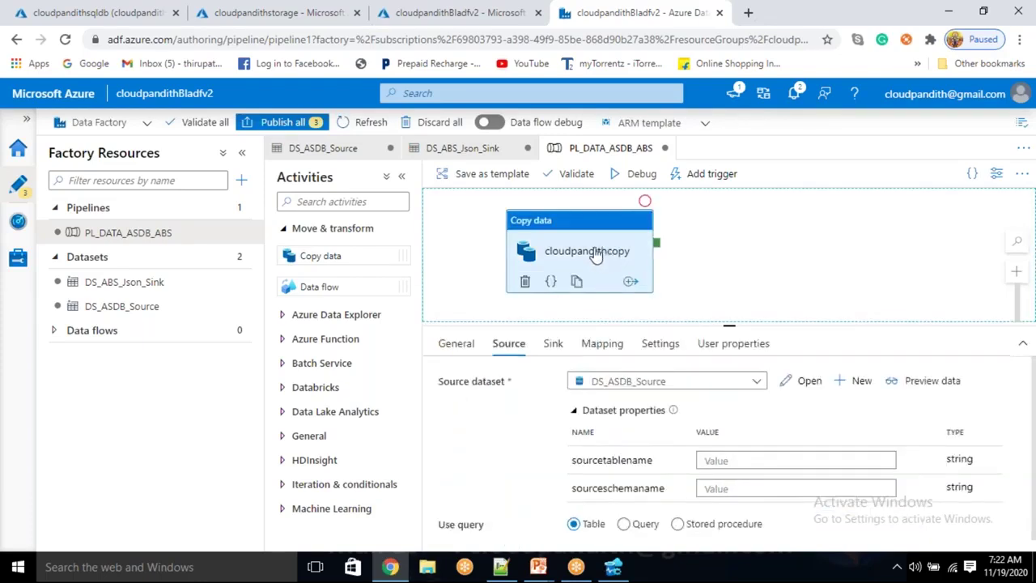
Set the source's sourcetablename to the pptablename parameter via dynamic content
left_click(714, 460)
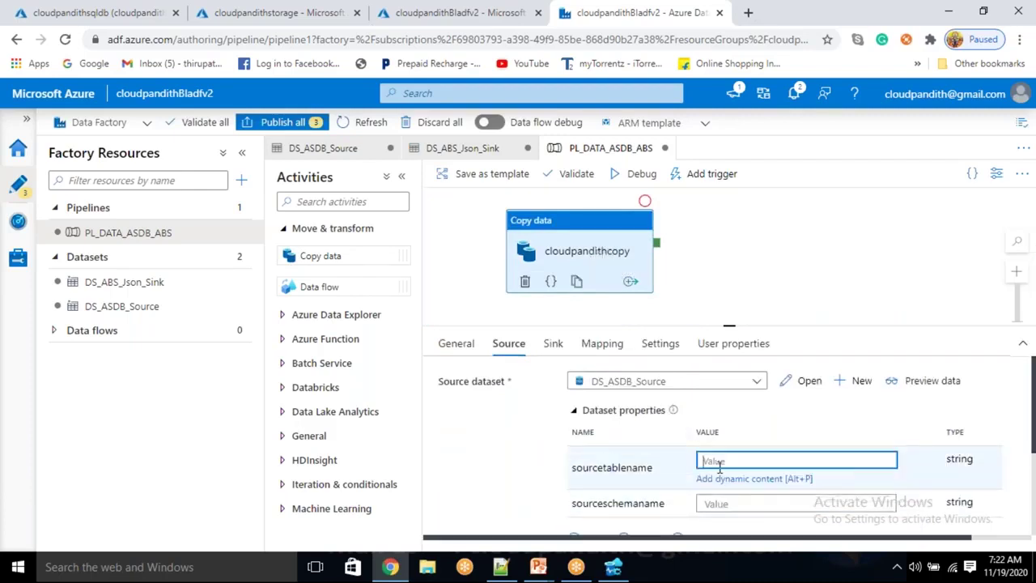
left_click(723, 478)
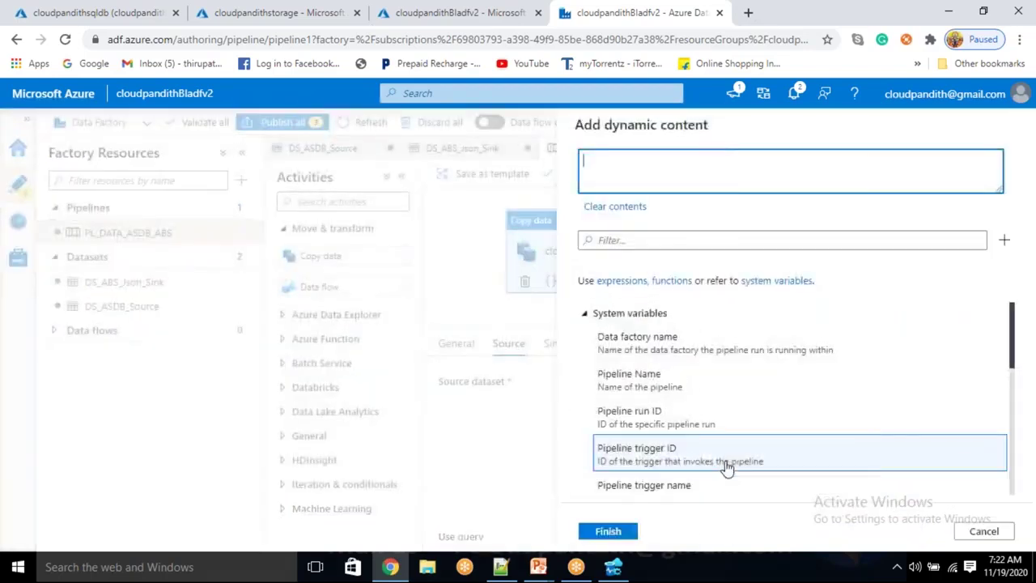
scroll(721, 470, "down", 10)
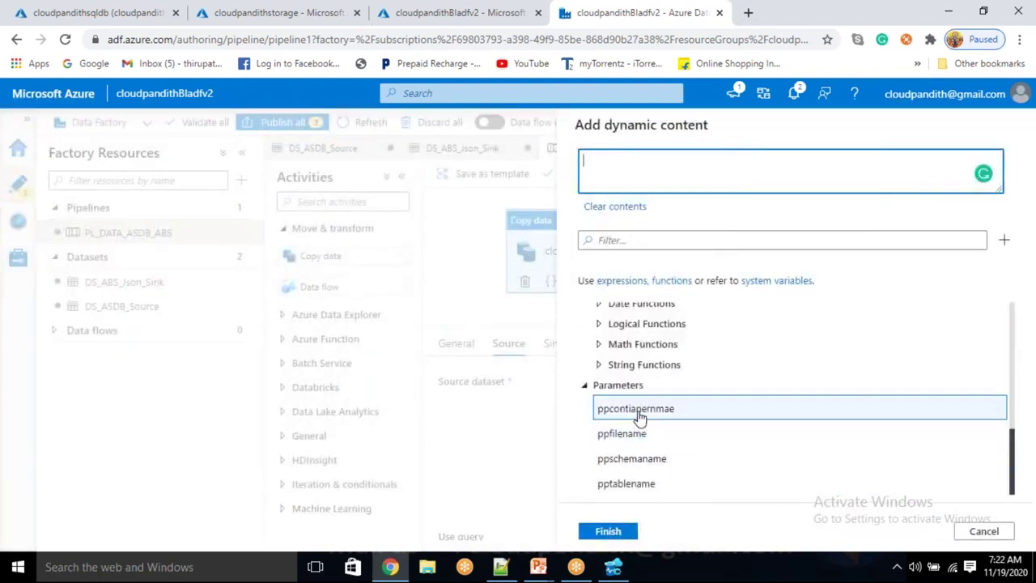
left_click(644, 484)
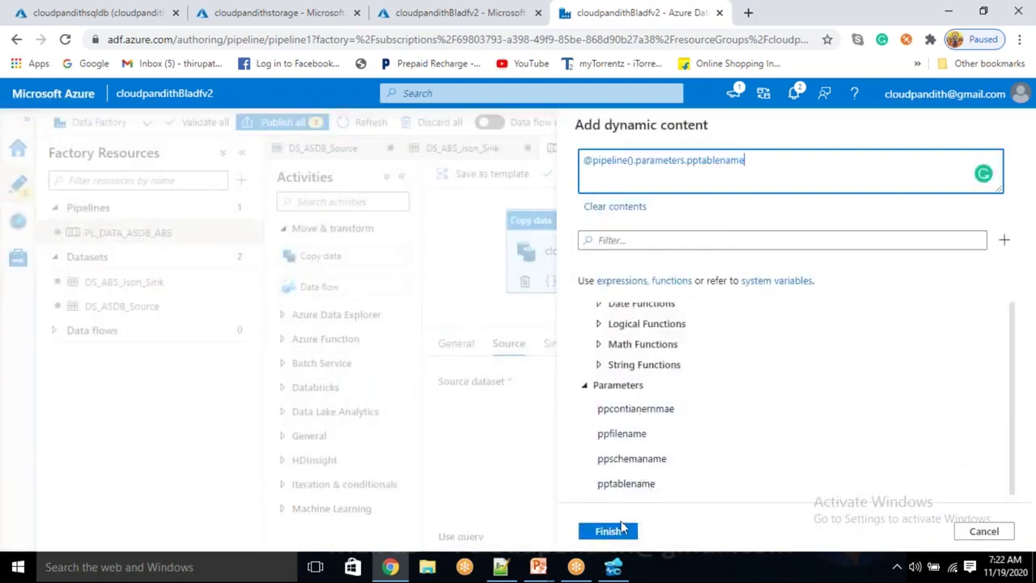
left_click(608, 531)
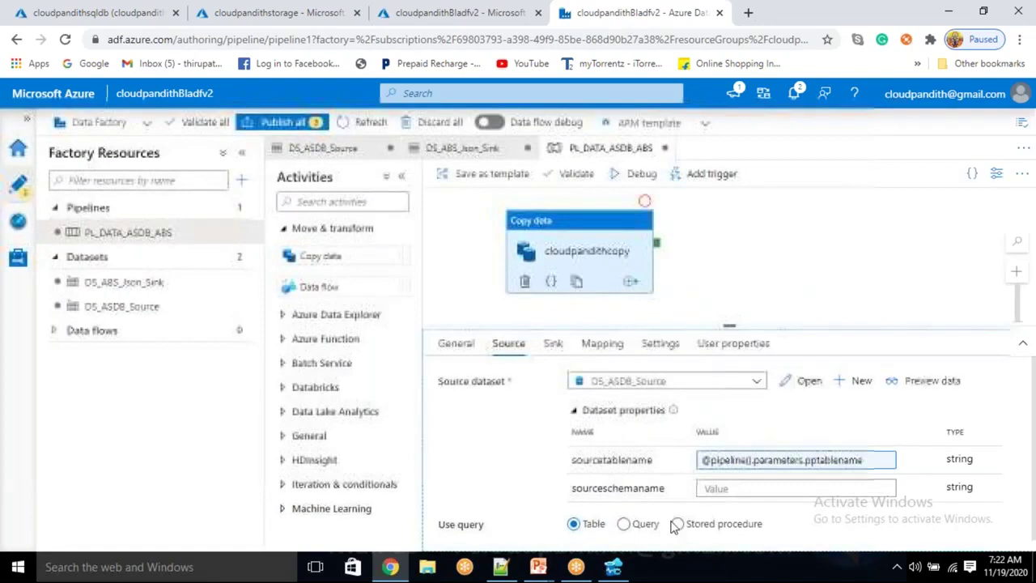
Set sourceschemaname to the ppschemaname parameter via dynamic content
left_click(731, 489)
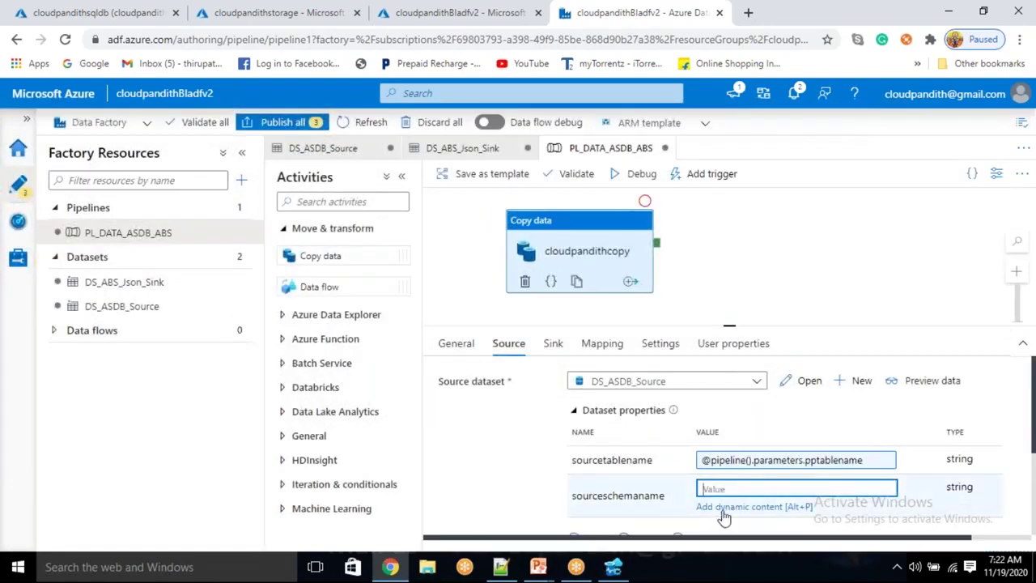
left_click(724, 505)
scroll(708, 457, "down", 10)
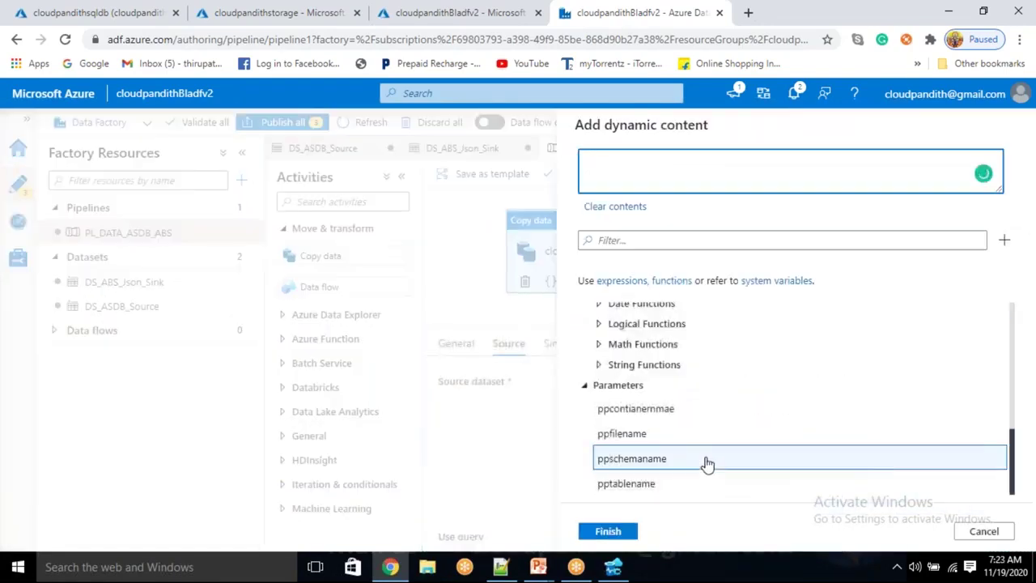
left_click(639, 459)
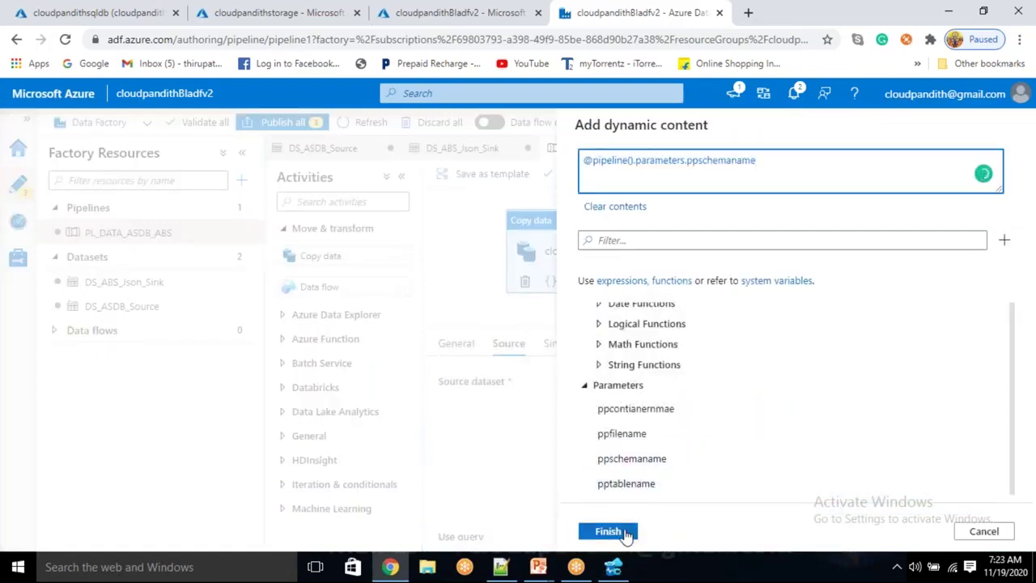
left_click(608, 531)
left_click(553, 346)
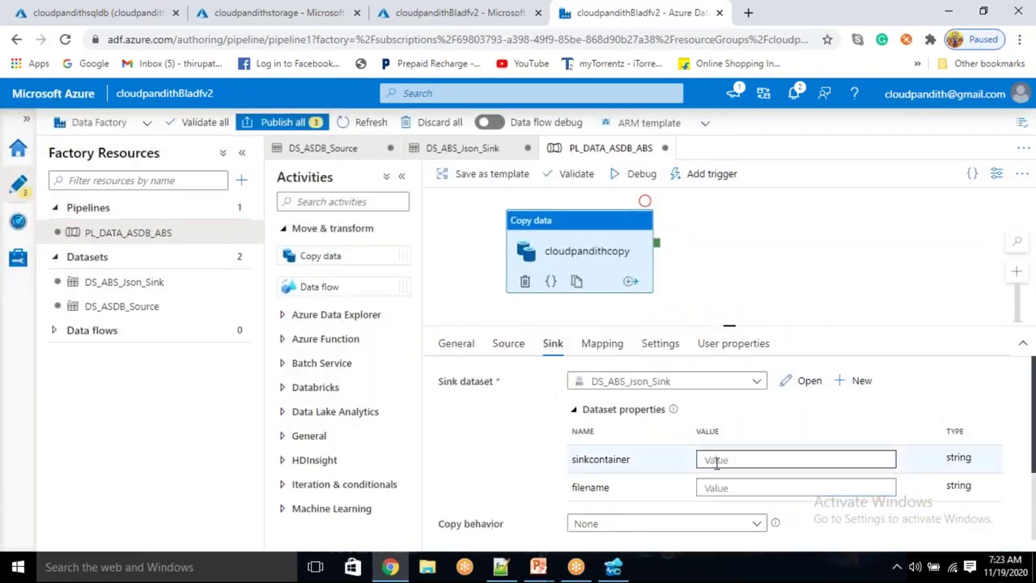
Set the sink's sinkcontainer to the ppcontianernmae parameter via dynamic content
left_click(729, 463)
left_click(732, 475)
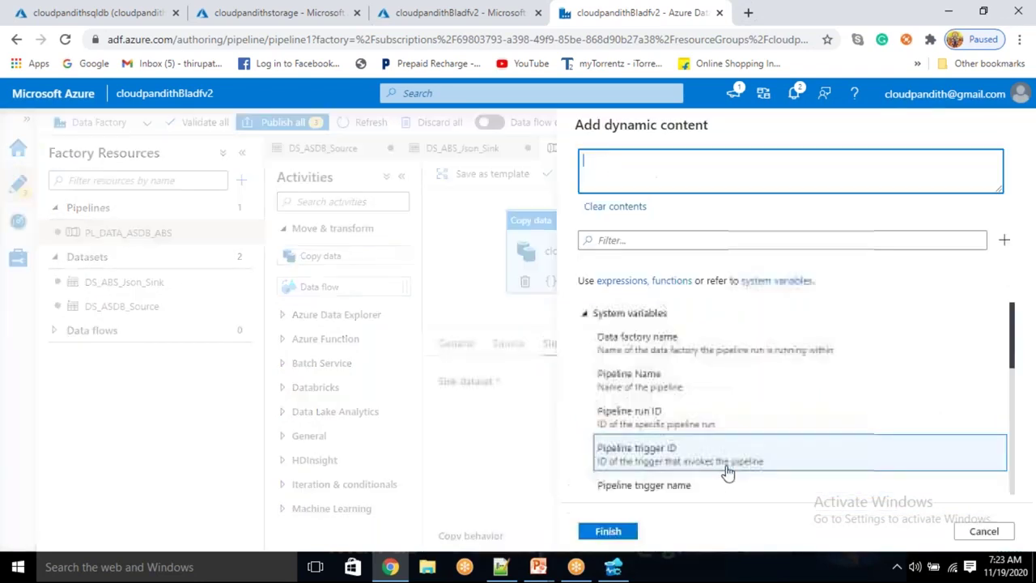
scroll(715, 486, "down", 5)
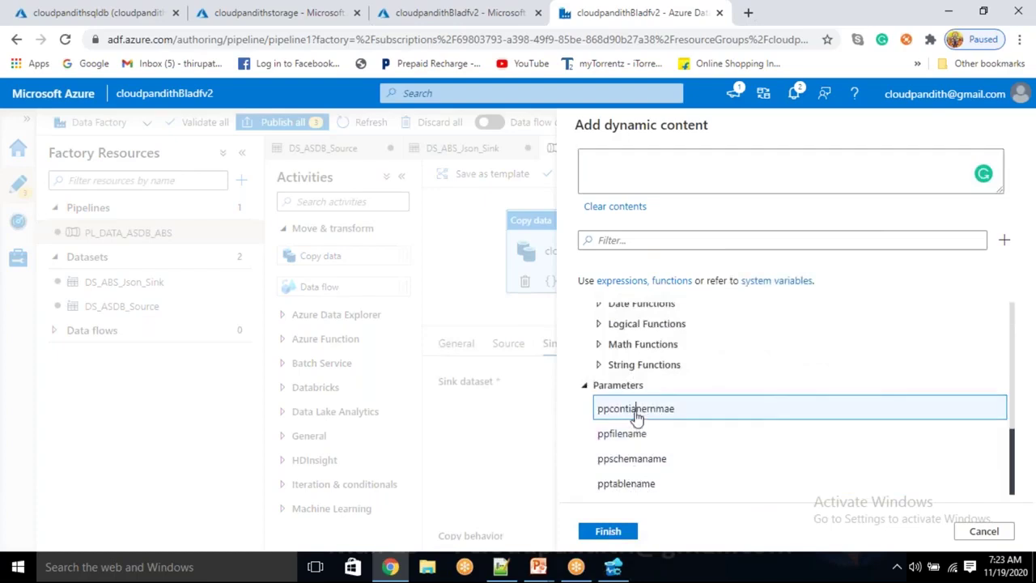
left_click(635, 411)
left_click(626, 531)
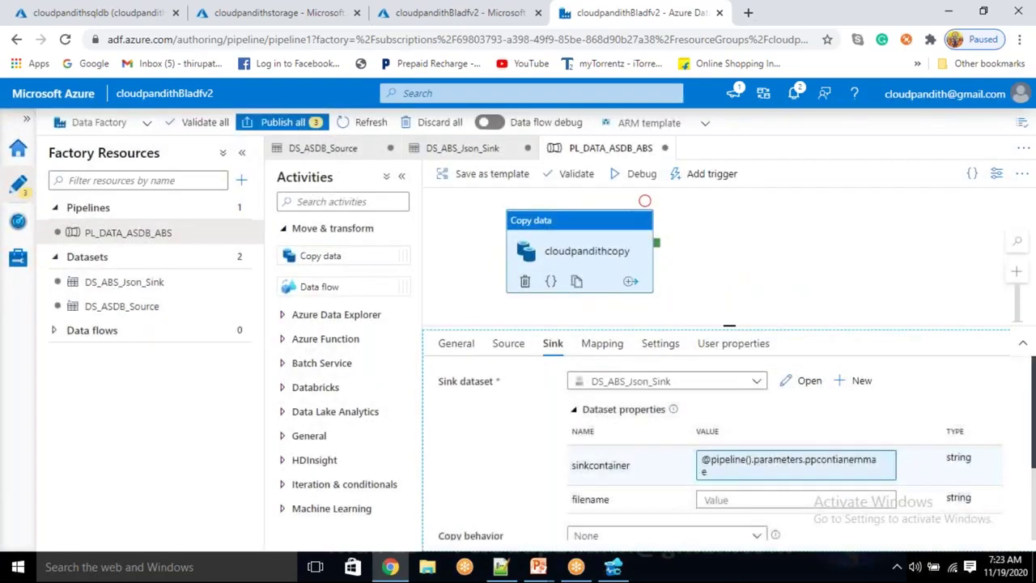
Set the sink's filename to the ppfilename parameter via dynamic content
left_click(732, 498)
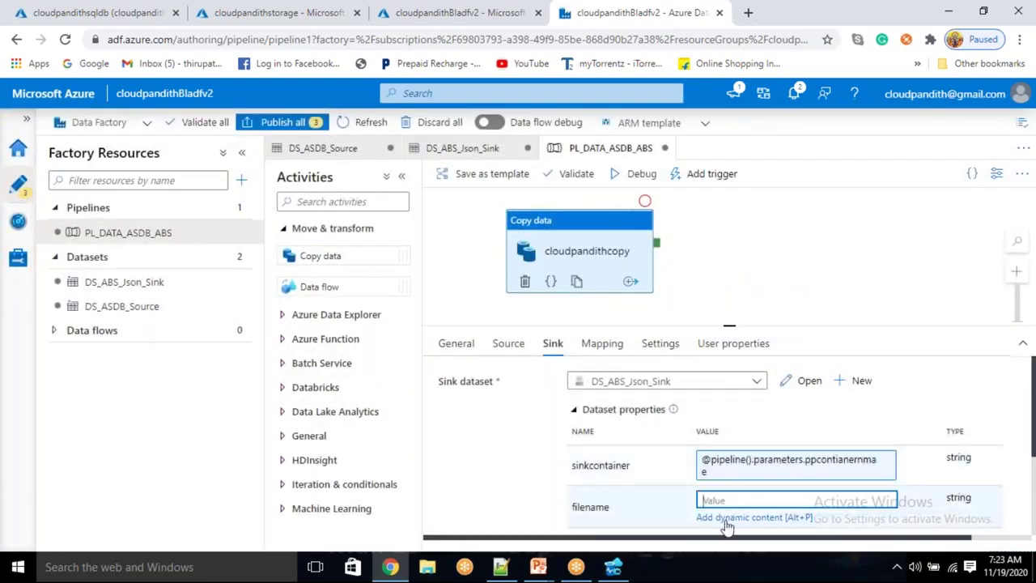
left_click(726, 522)
scroll(720, 460, "down", 5)
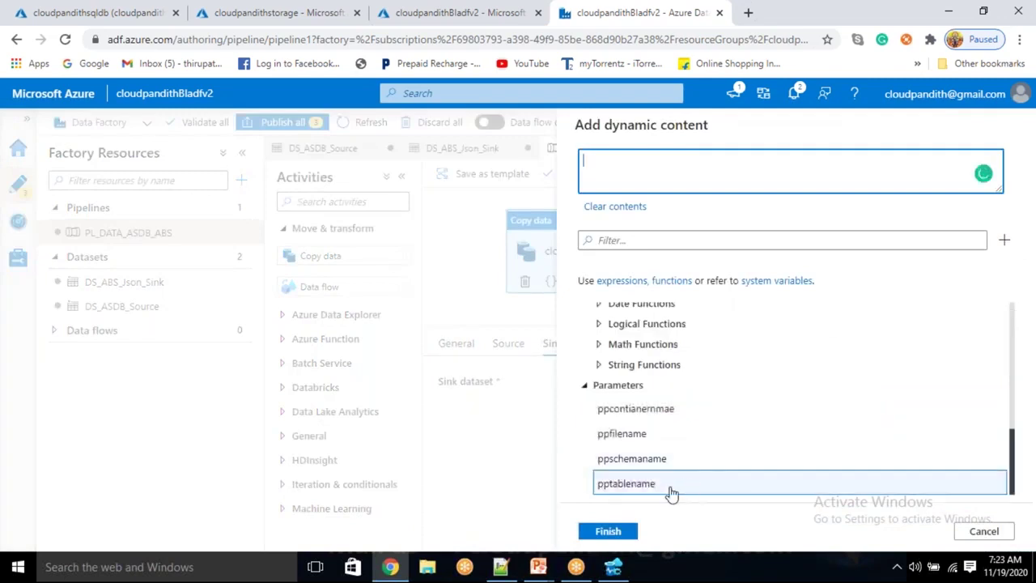
left_click(639, 434)
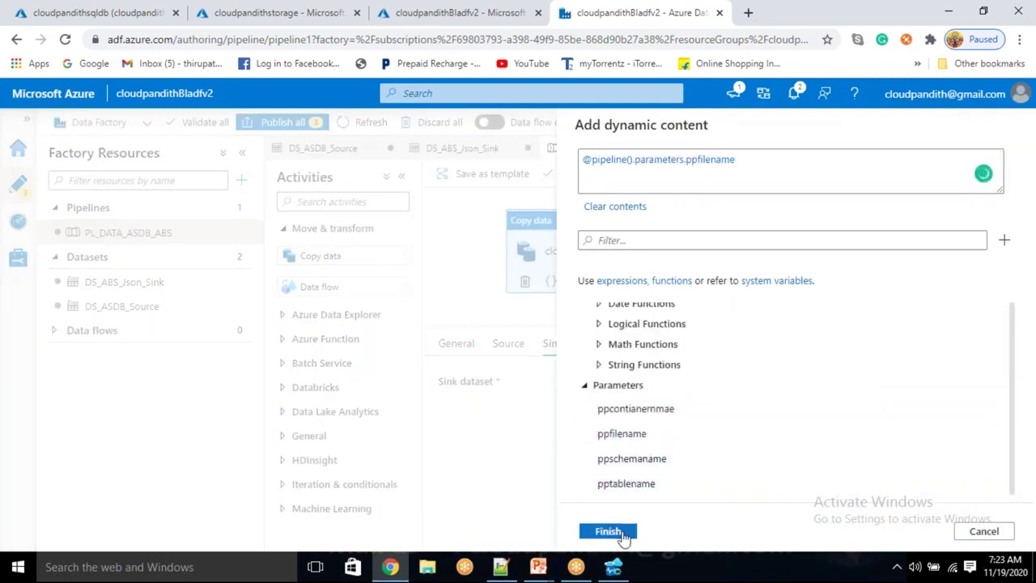
left_click(607, 531)
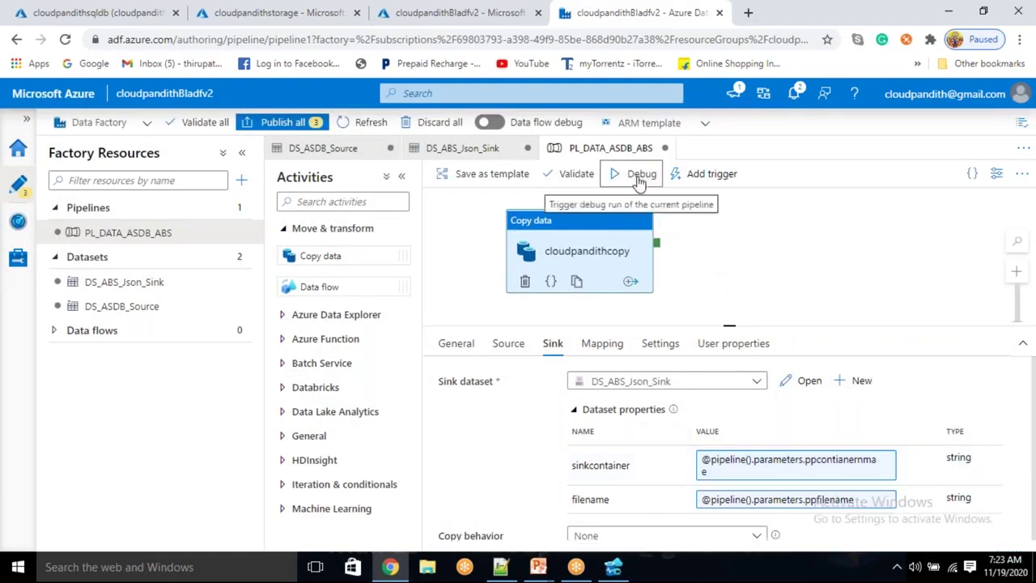
left_click(638, 180)
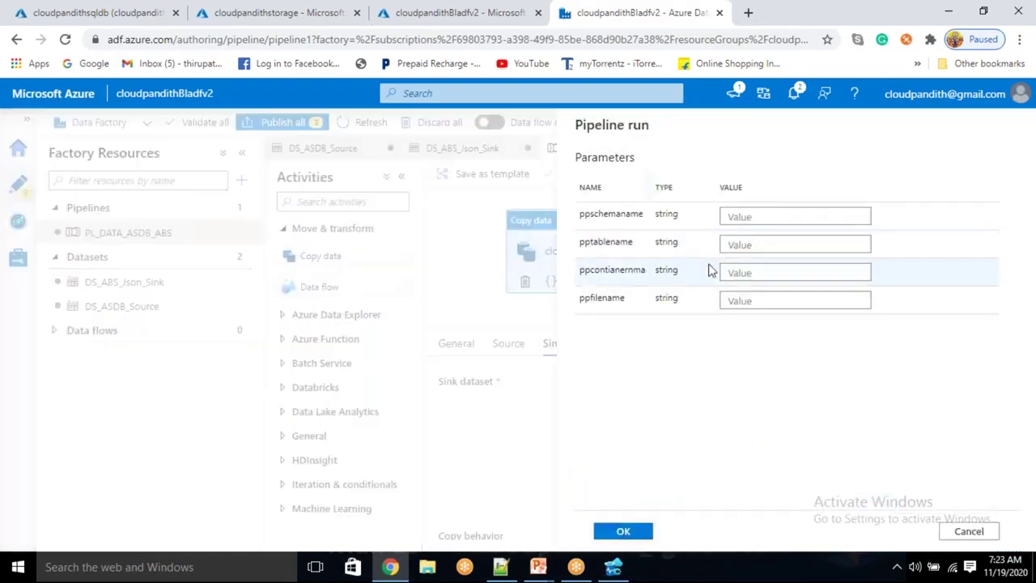
left_click(736, 216)
left_click(735, 245)
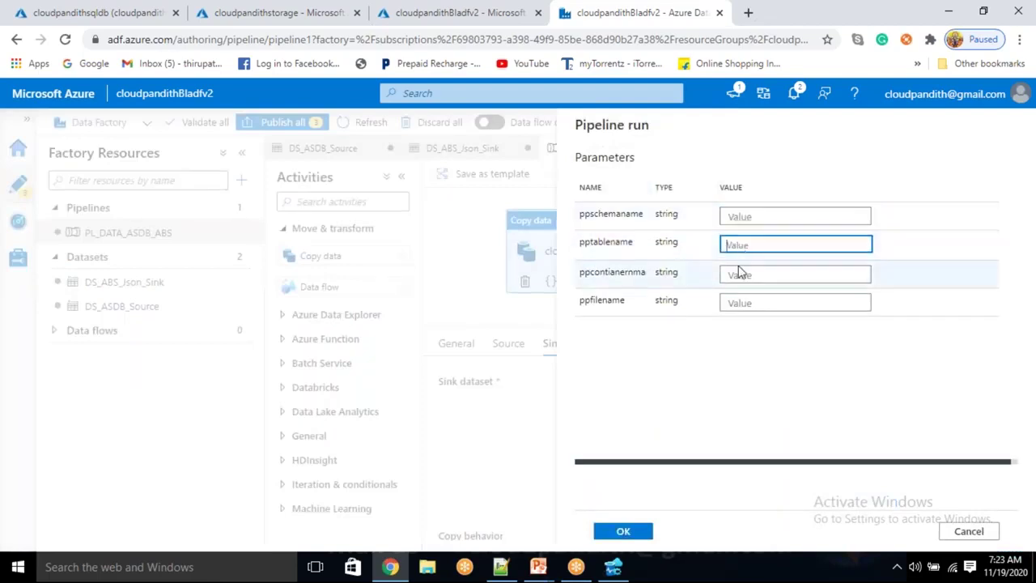
left_click(732, 272)
left_click(739, 217)
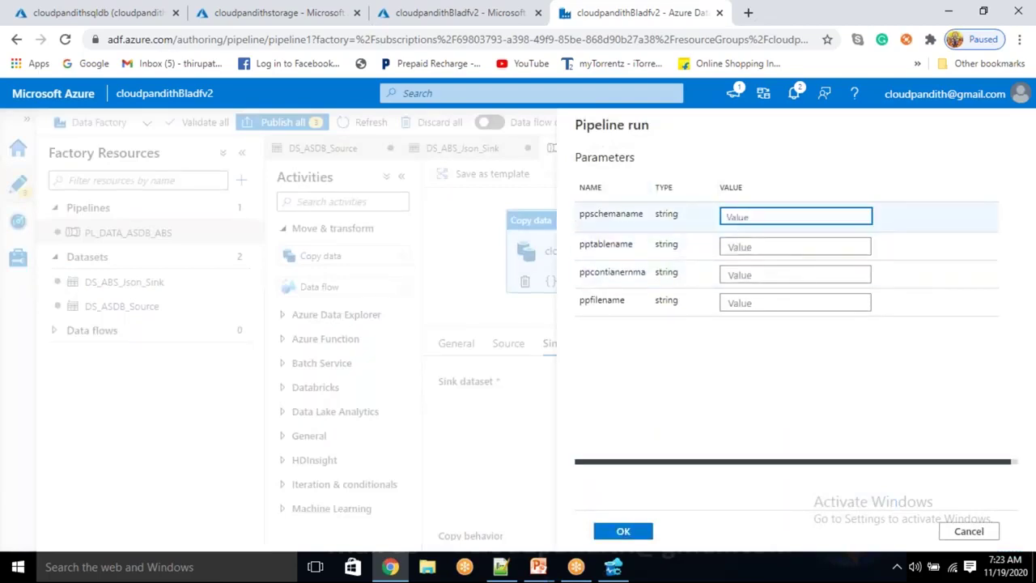
left_click(737, 244)
left_click(732, 272)
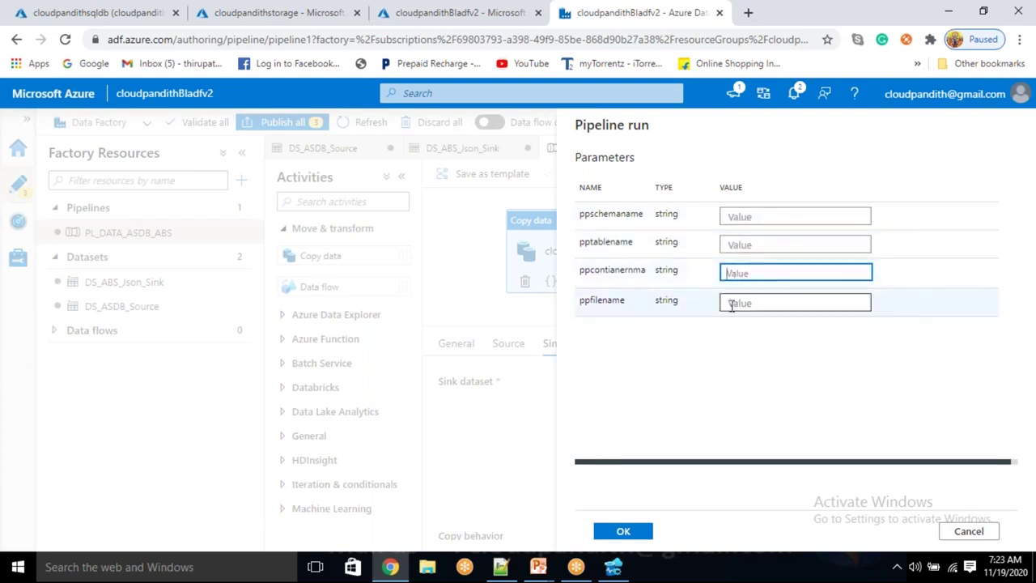
left_click(731, 303)
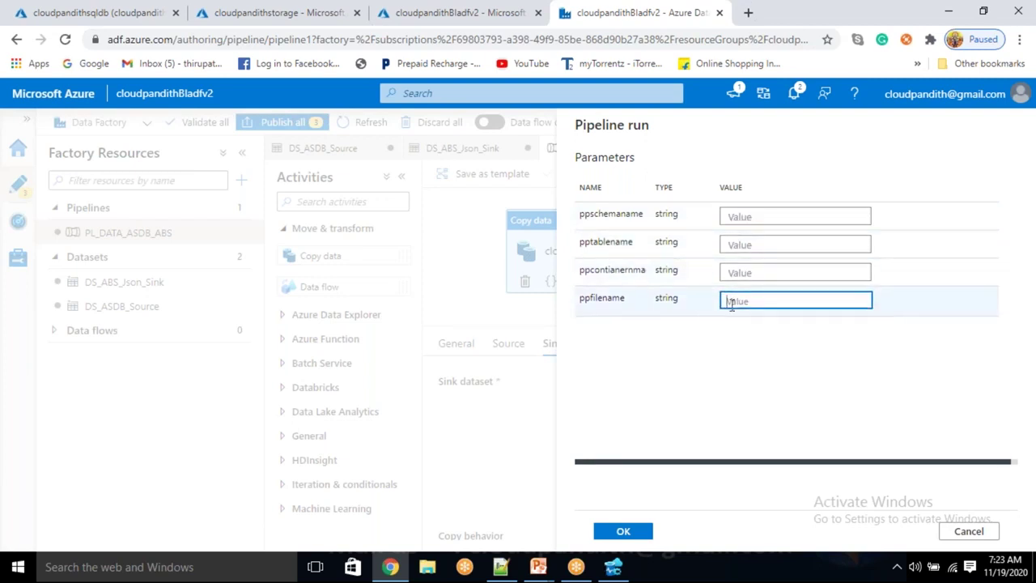
left_click(983, 534)
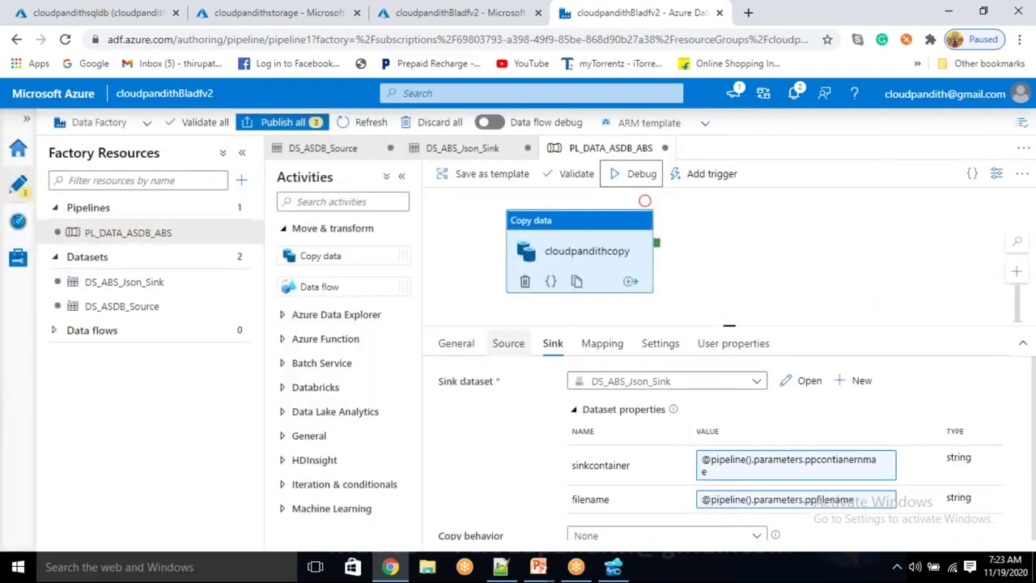
Review the parameter expressions on the Source and Sink tabs
left_click(507, 344)
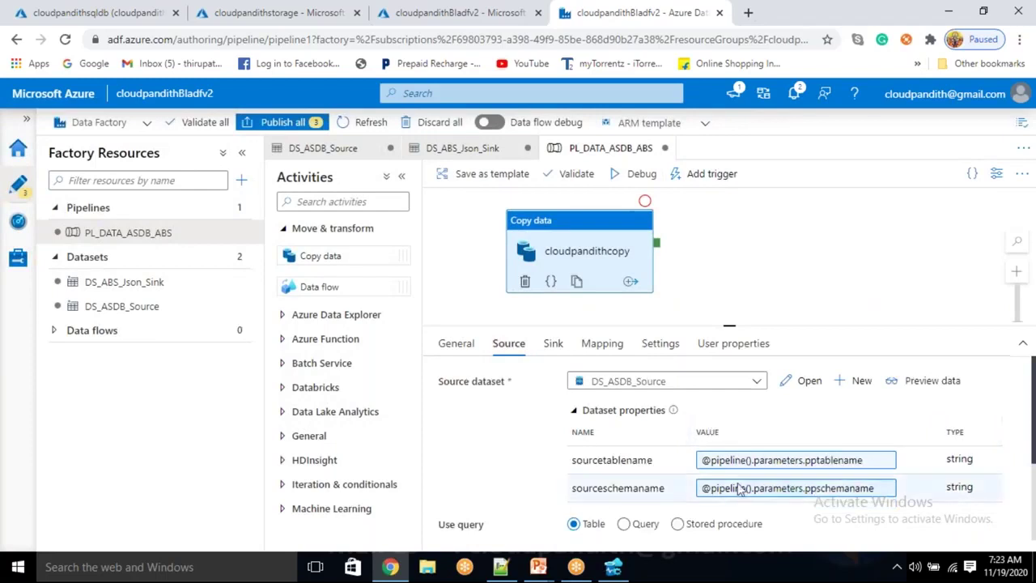
left_click(555, 344)
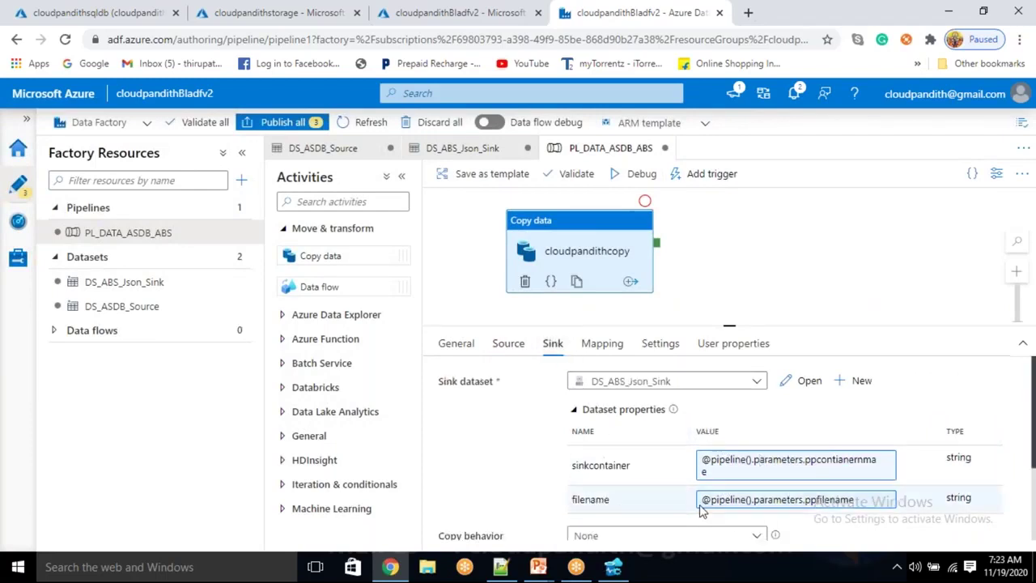
left_click(506, 347)
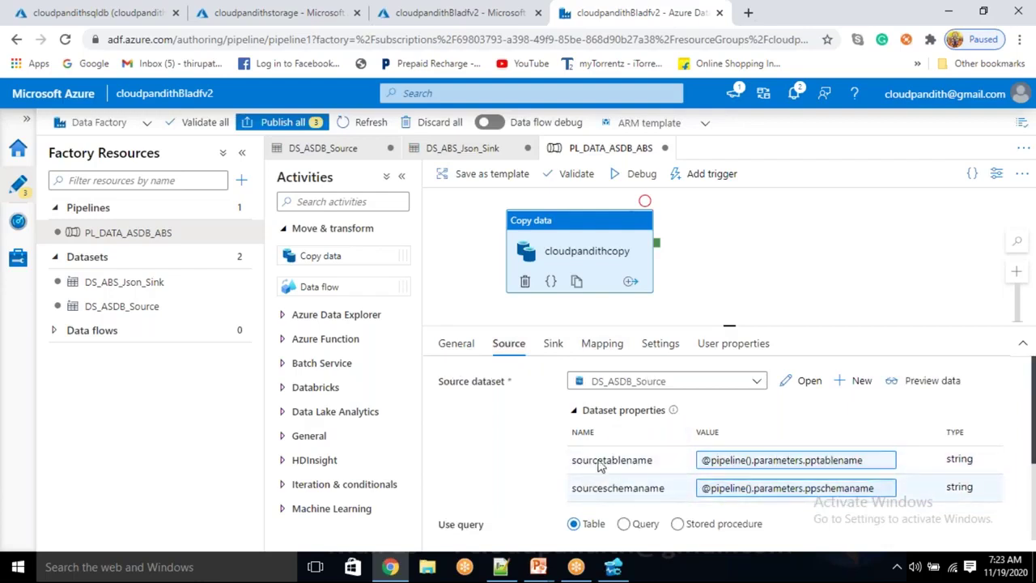
left_click(562, 354)
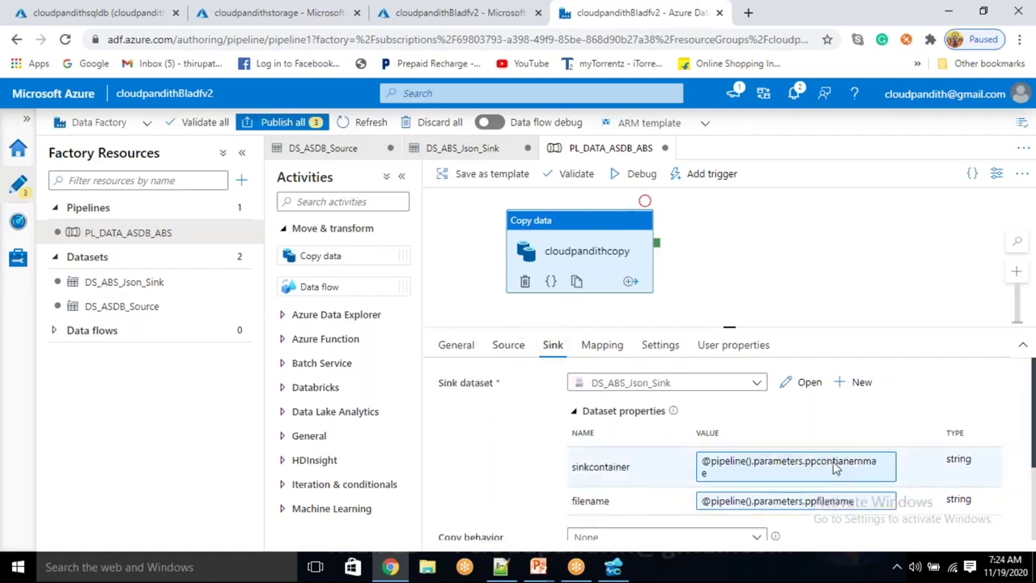
left_click(522, 357)
Deselect the copy activity and start a Debug run of PL_DATA_ASDB_ABS
left_click_drag(587, 247, 624, 247)
left_click(706, 241)
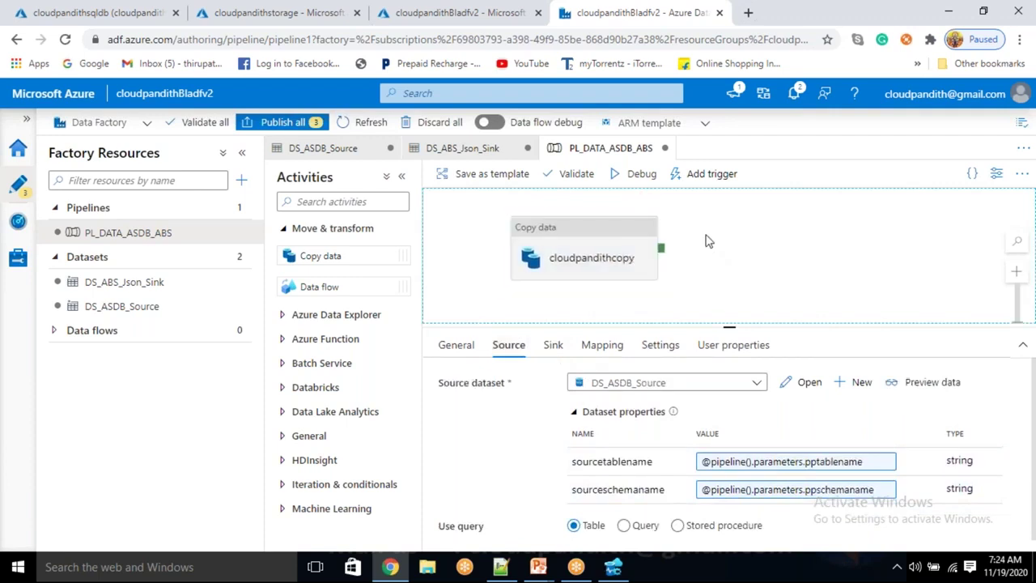
left_click(652, 182)
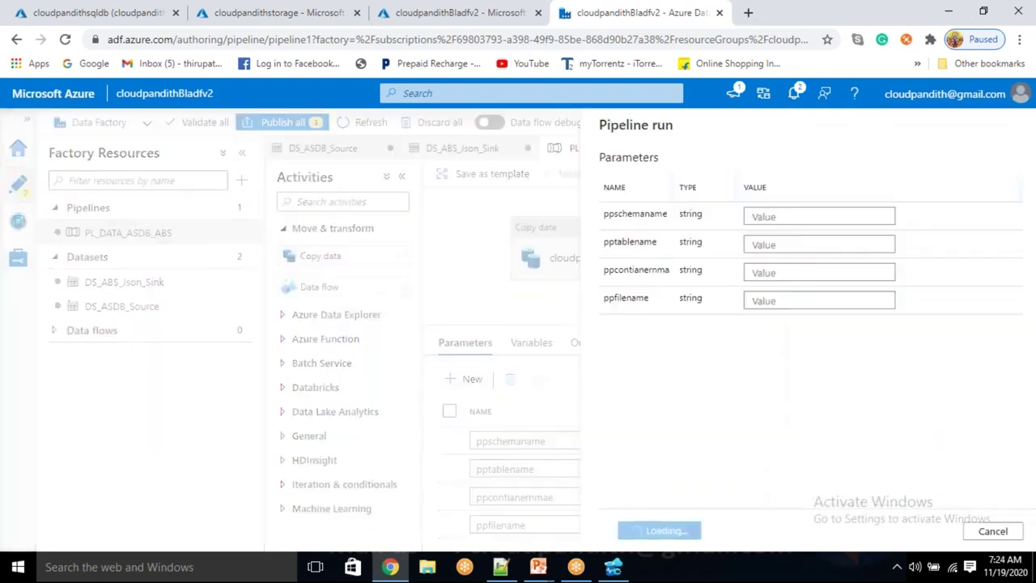
Enter run values dbo, cust and cloudpandithcust.csv and start the debug run
left_click(746, 214)
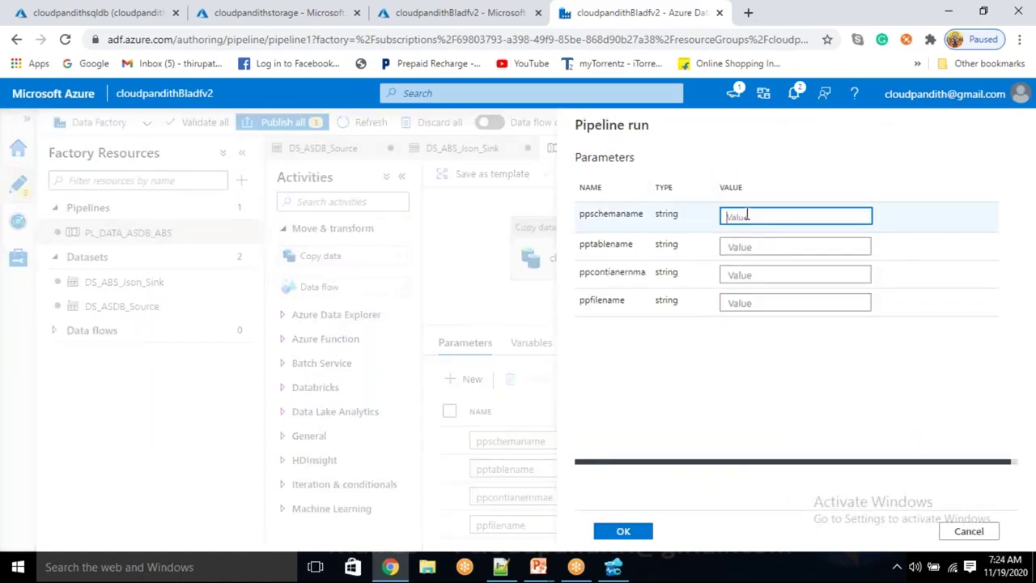
type("dbo")
key("Tab")
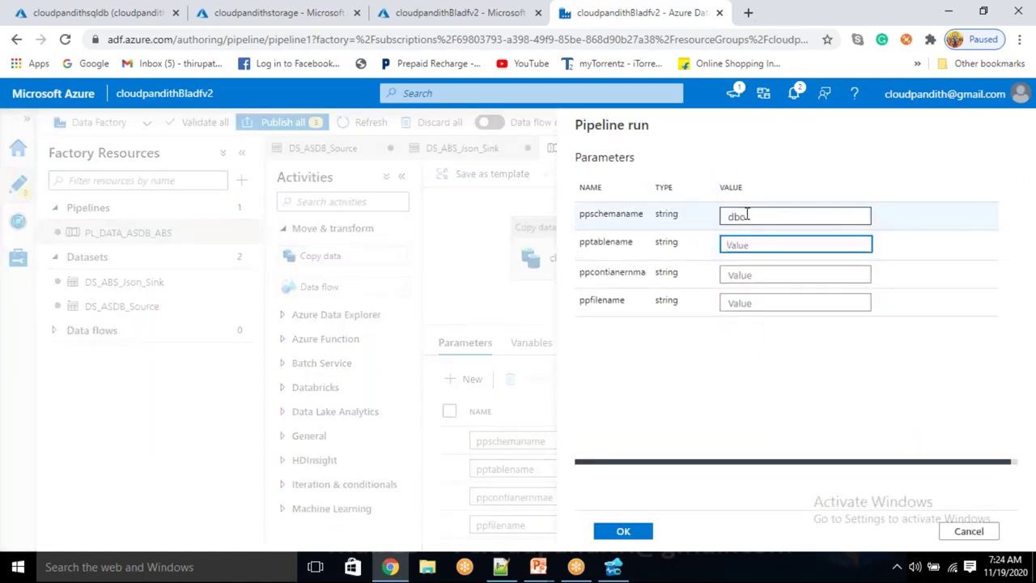
type("cust")
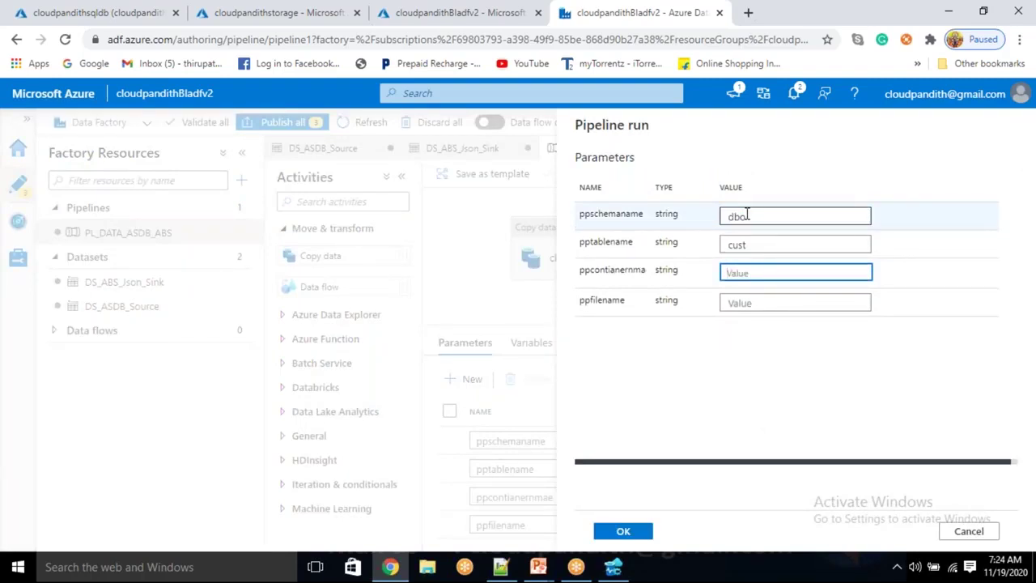
type("custdata")
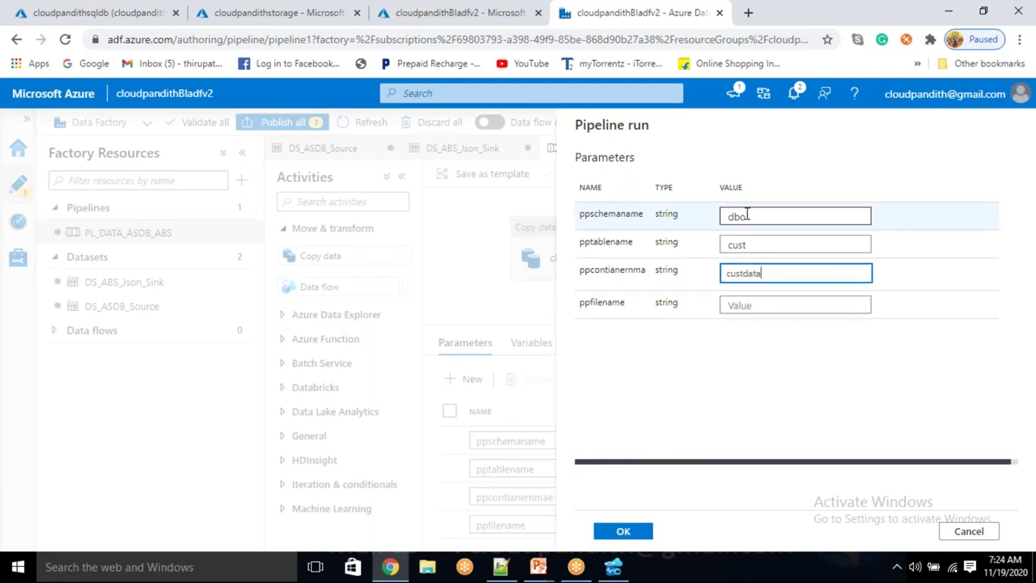
key("Tab")
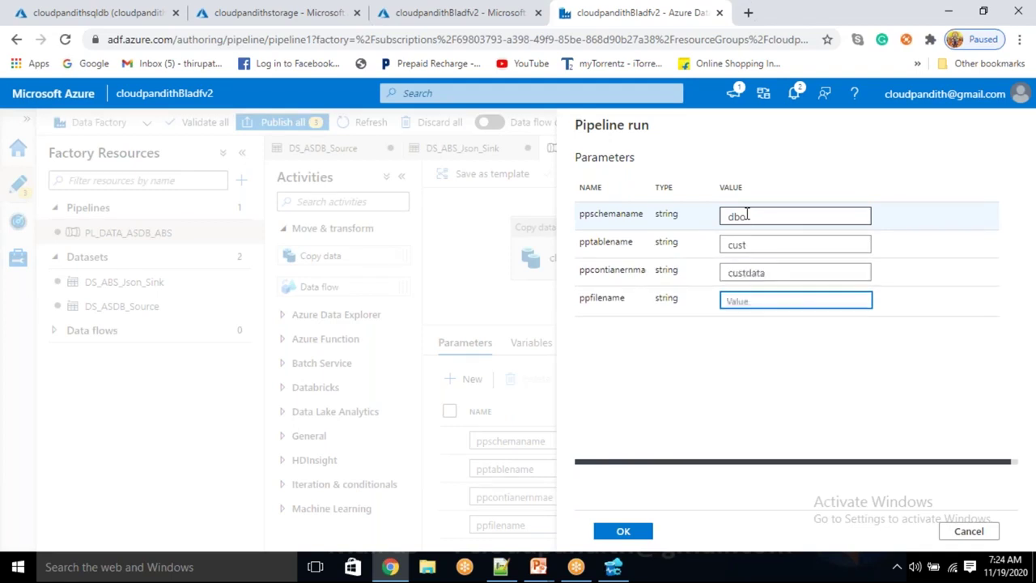
type("cloudpandithcust.csv")
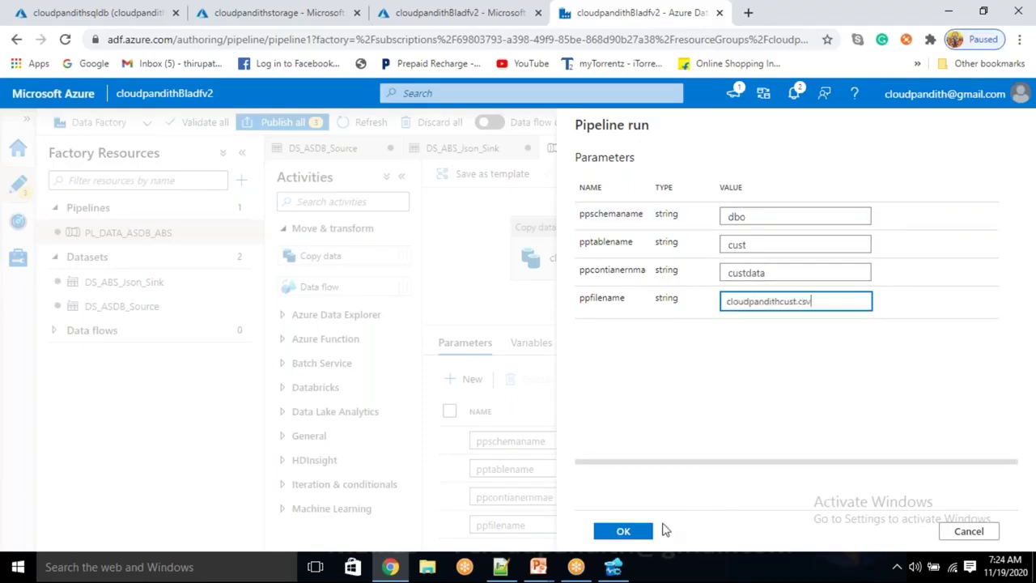
left_click(644, 533)
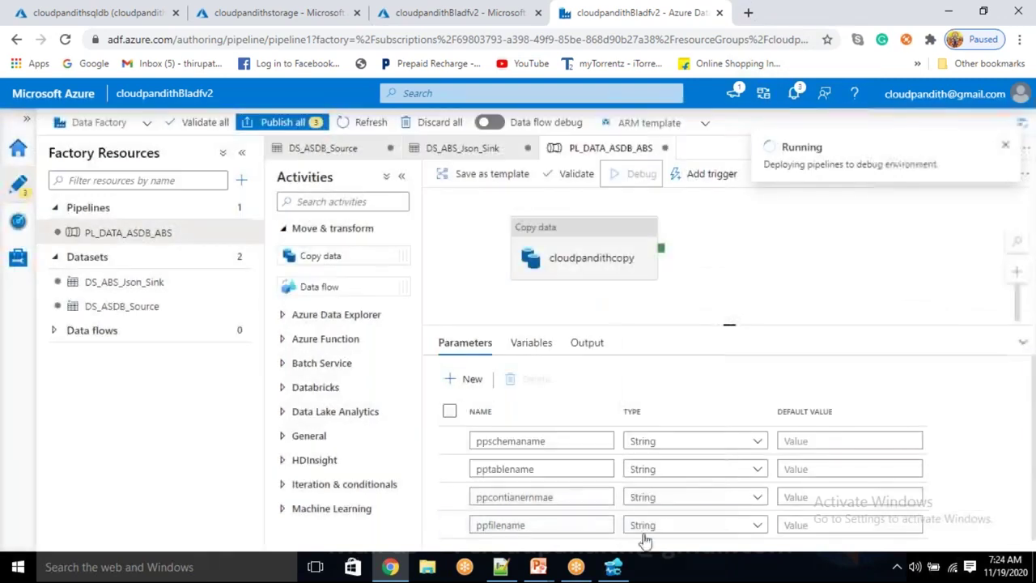
Refresh the storage containers and the debug output until the run succeeds
left_click(231, 12)
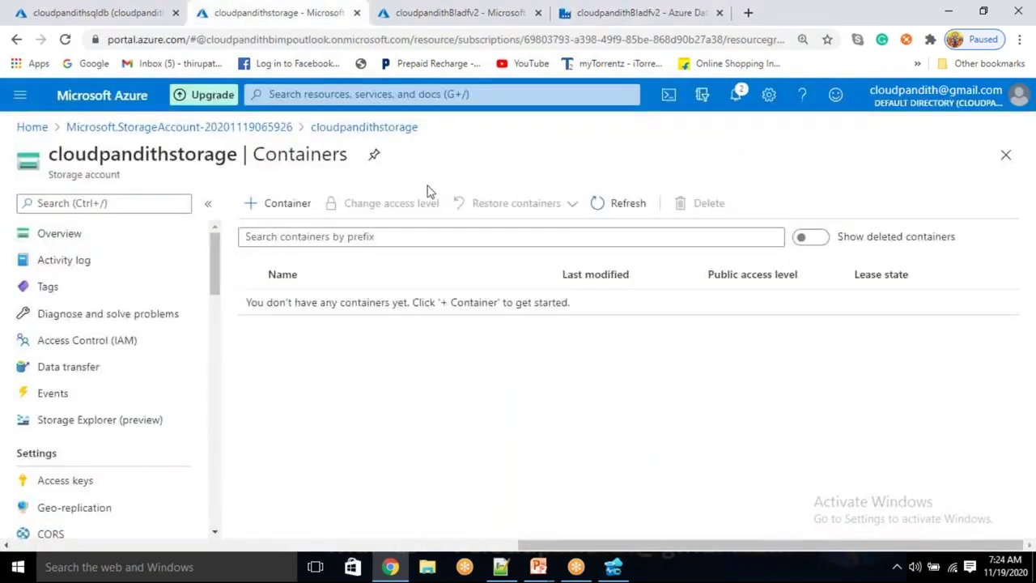
left_click(598, 203)
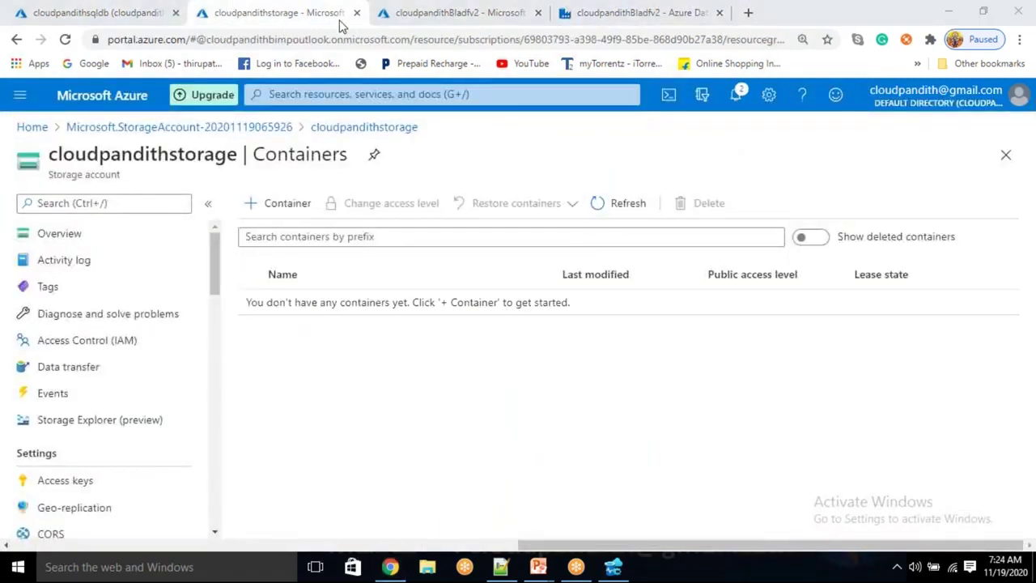
left_click(588, 16)
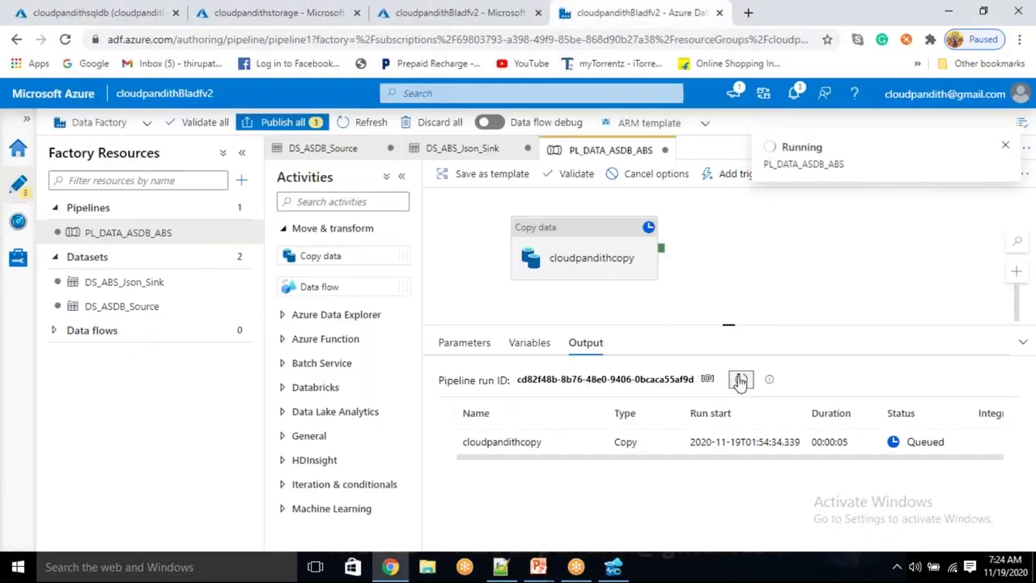
left_click(739, 380)
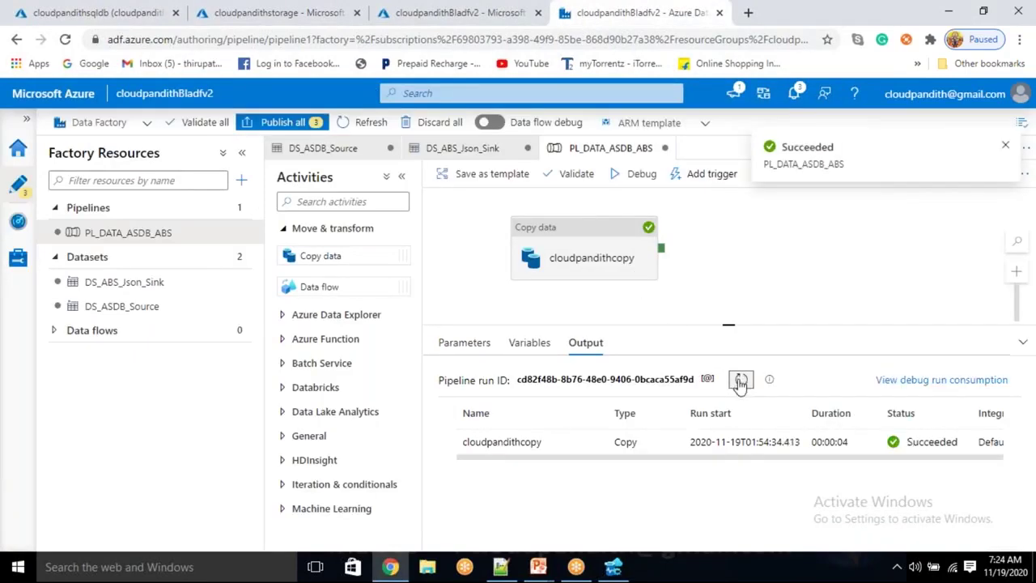
left_click(306, 8)
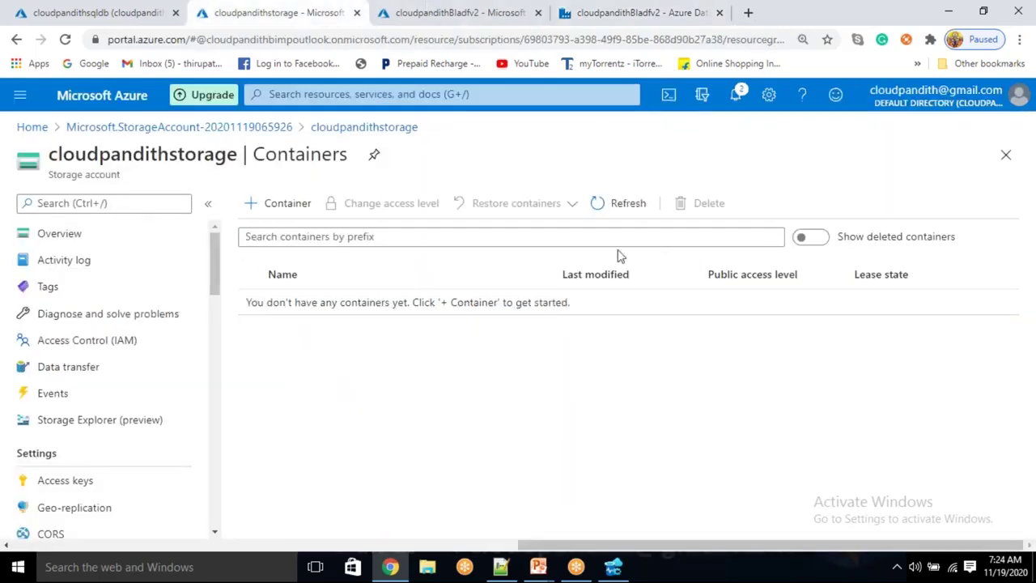
Open cloudpandithcust.csv in custdata and inspect its four customer records
left_click(613, 207)
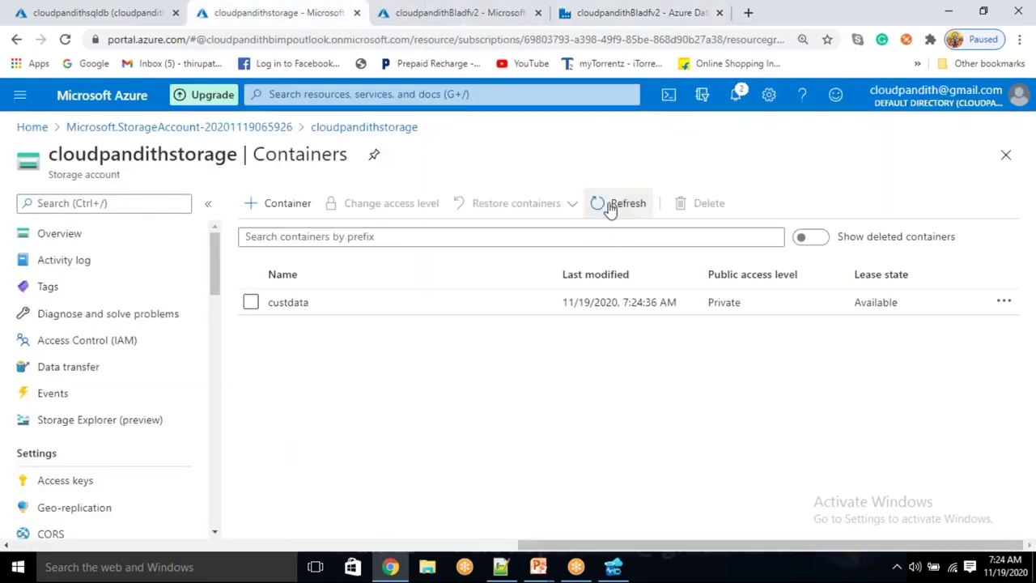
left_click(289, 305)
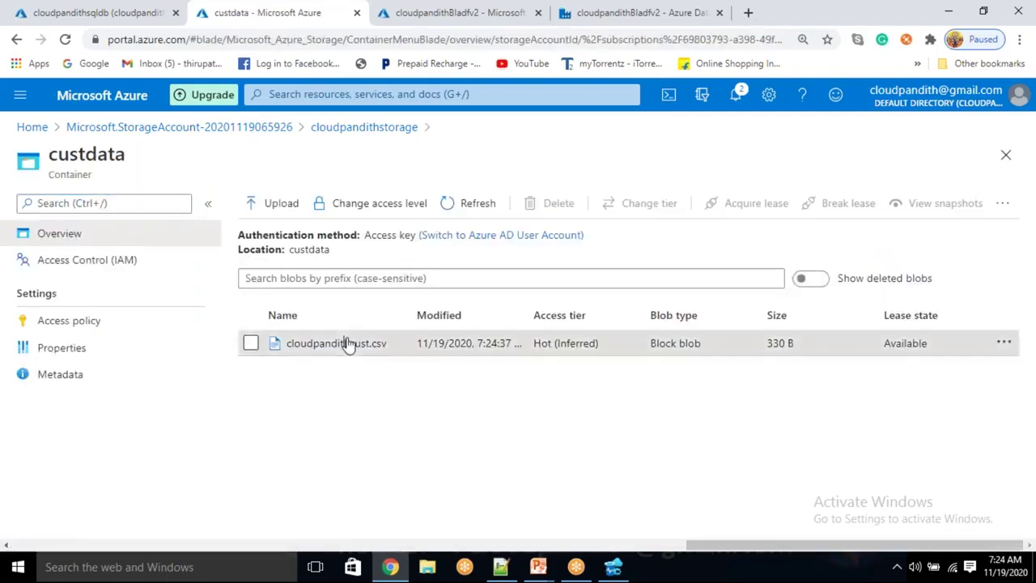
left_click(347, 343)
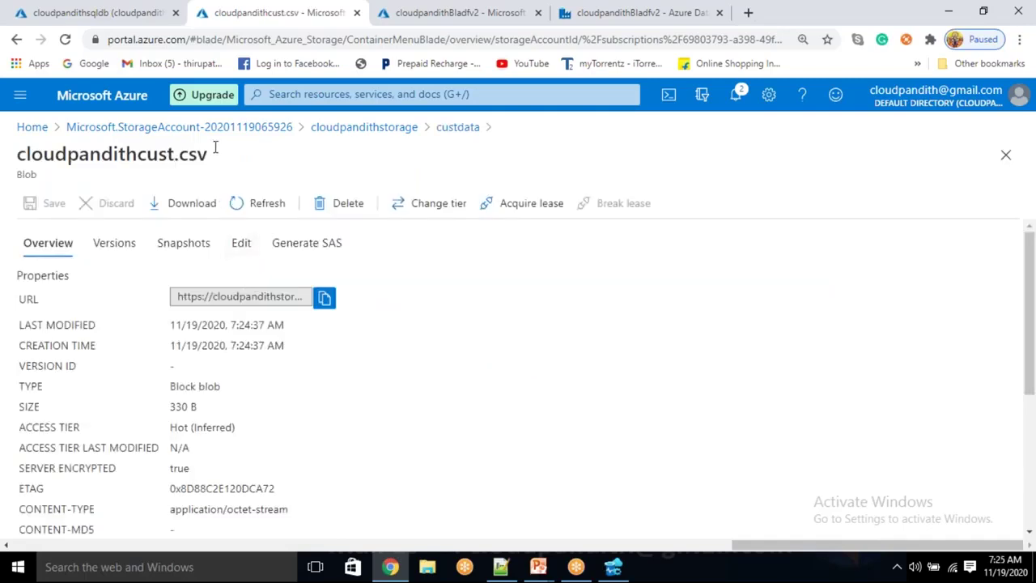
left_click(240, 244)
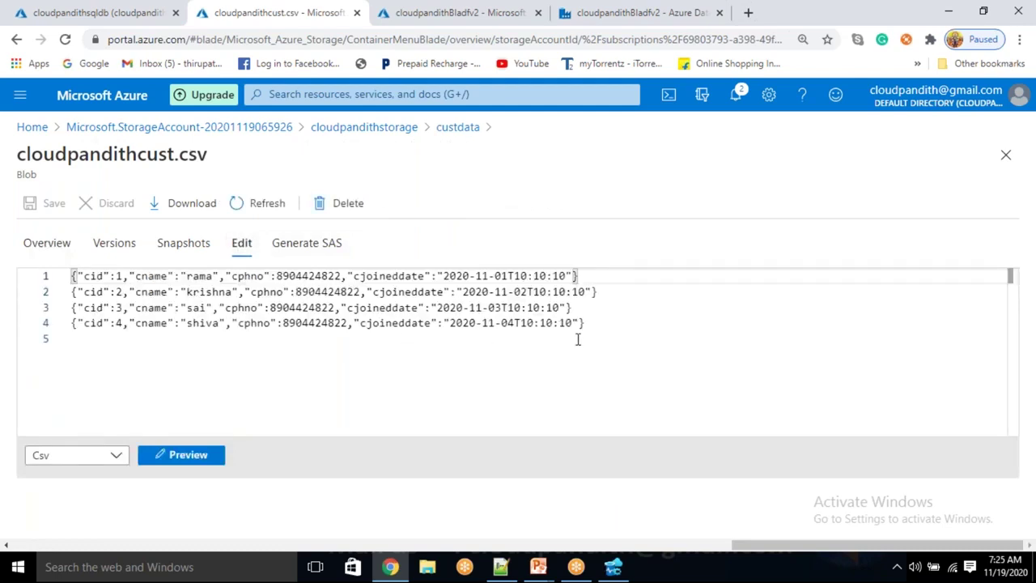
left_click(595, 322)
left_click(74, 275, "shift")
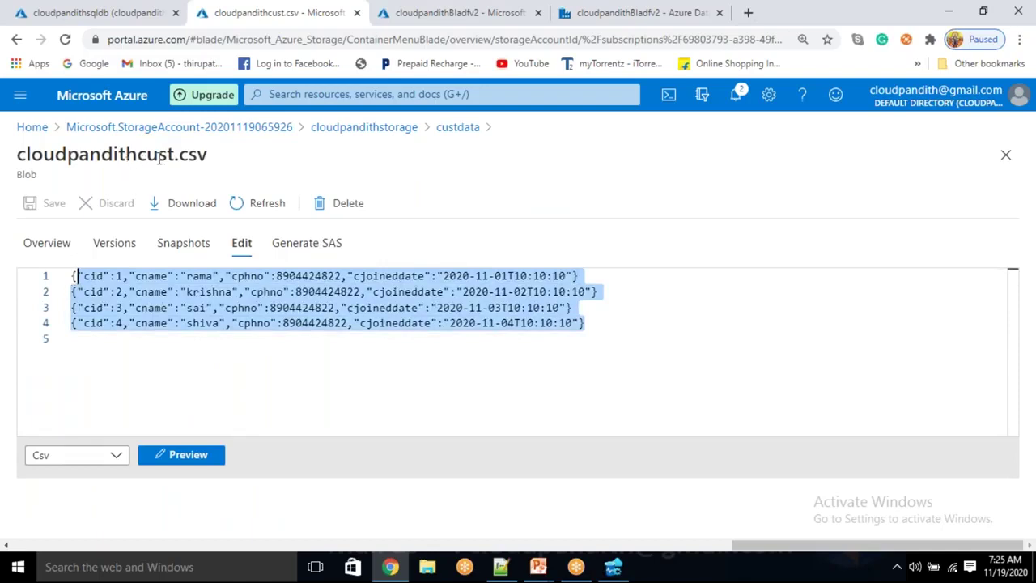
left_click_drag(174, 155, 271, 150)
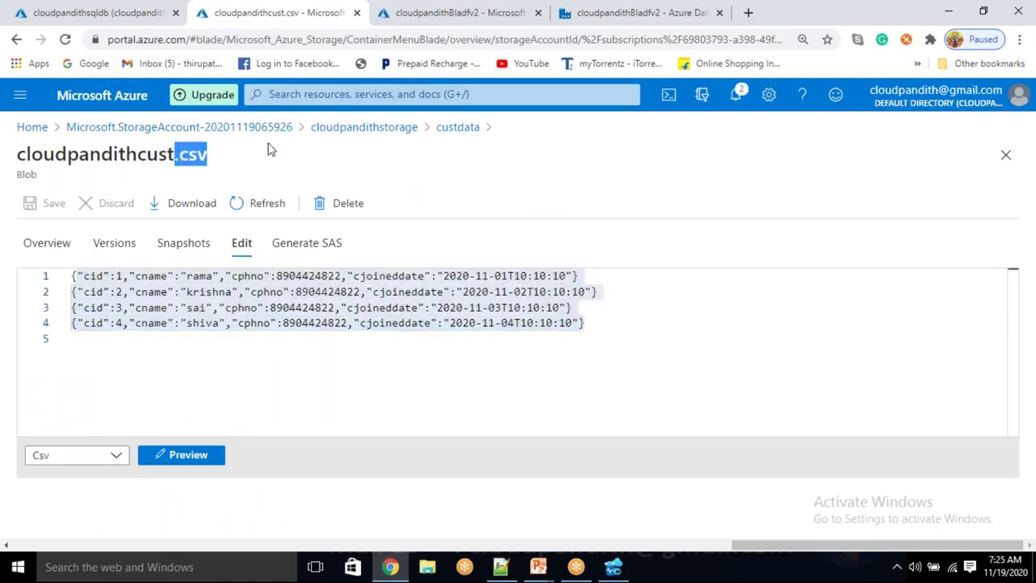
left_click(613, 329)
left_click_drag(579, 315, 102, 291)
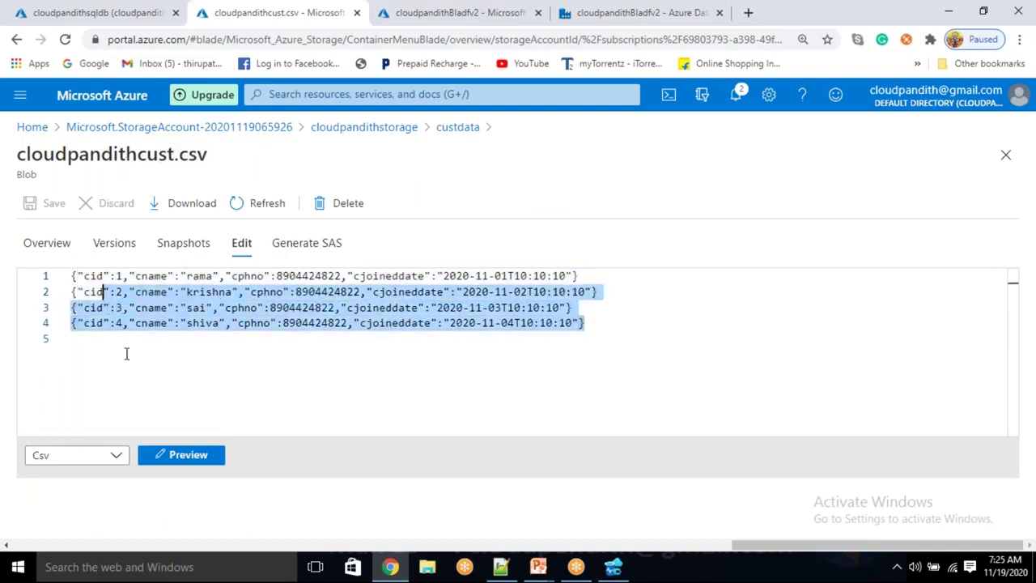
left_click(187, 338)
Delete the custdata container and return to the Data Factory pipeline
left_click(461, 128)
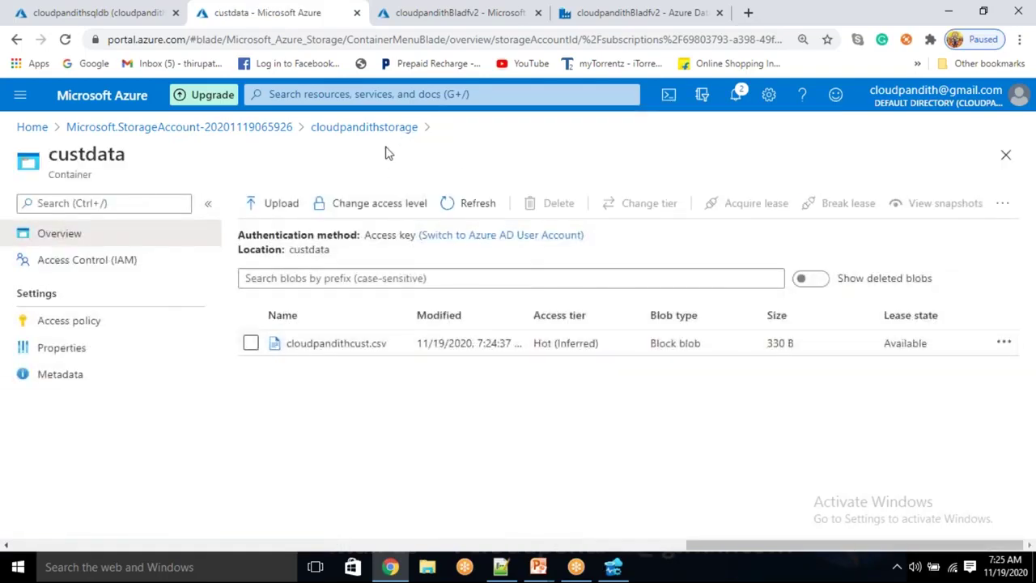
left_click(389, 130)
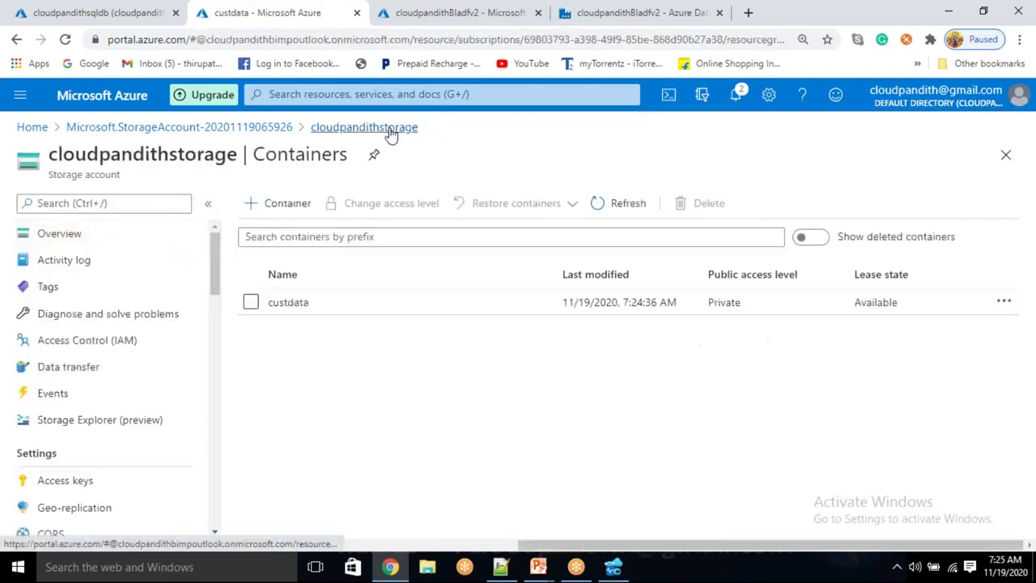
left_click(251, 302)
left_click(698, 206)
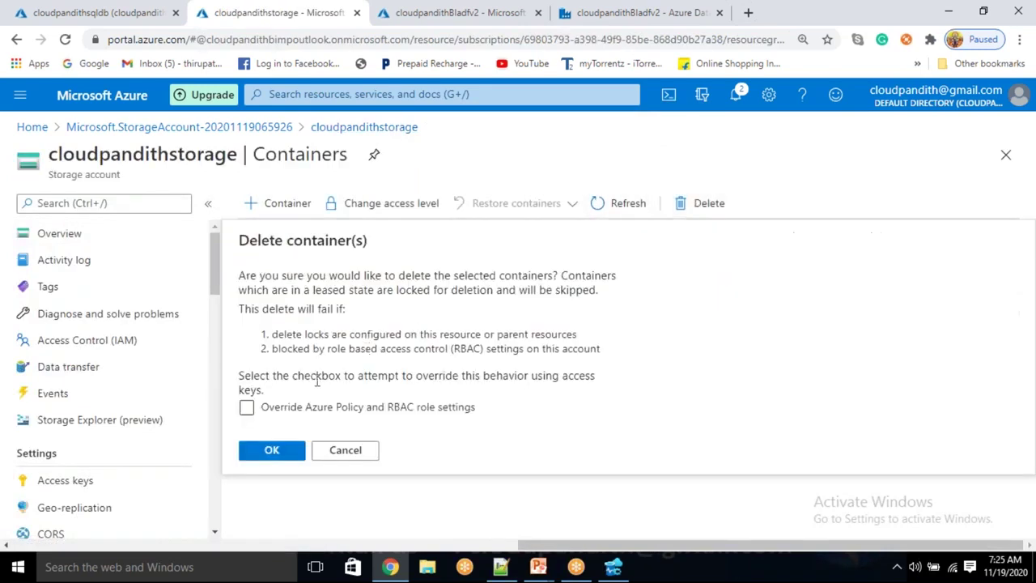
left_click(262, 452)
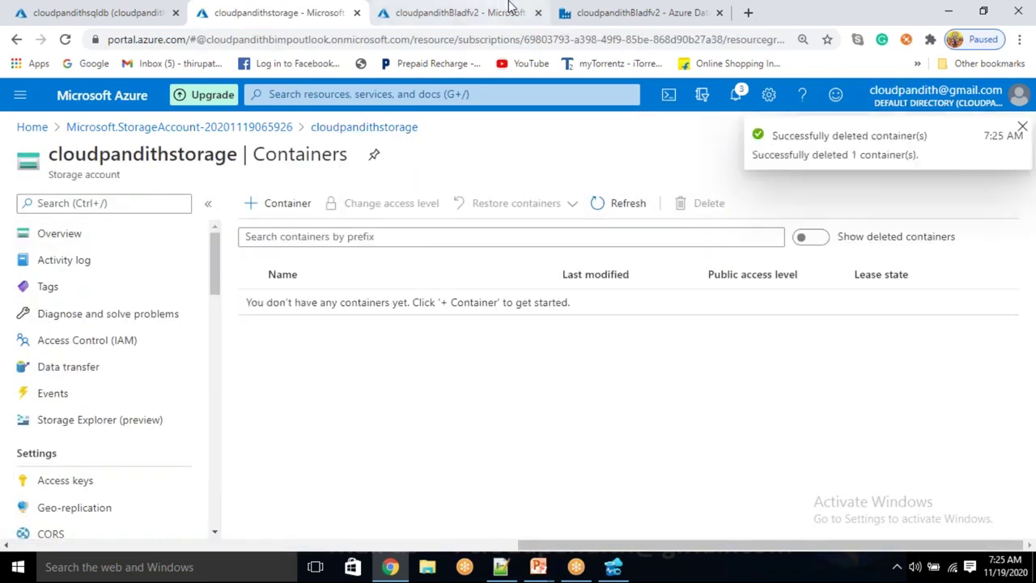
left_click(664, 13)
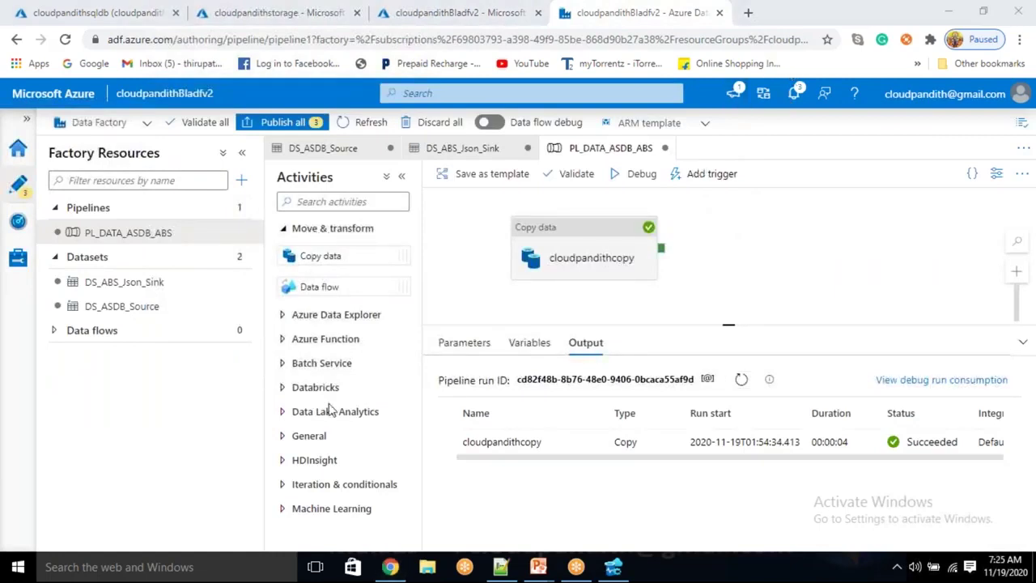
Add a Stored procedure activity linked to cloudpandithcopy's success output
left_click(301, 435)
scroll(305, 435, "down", 5)
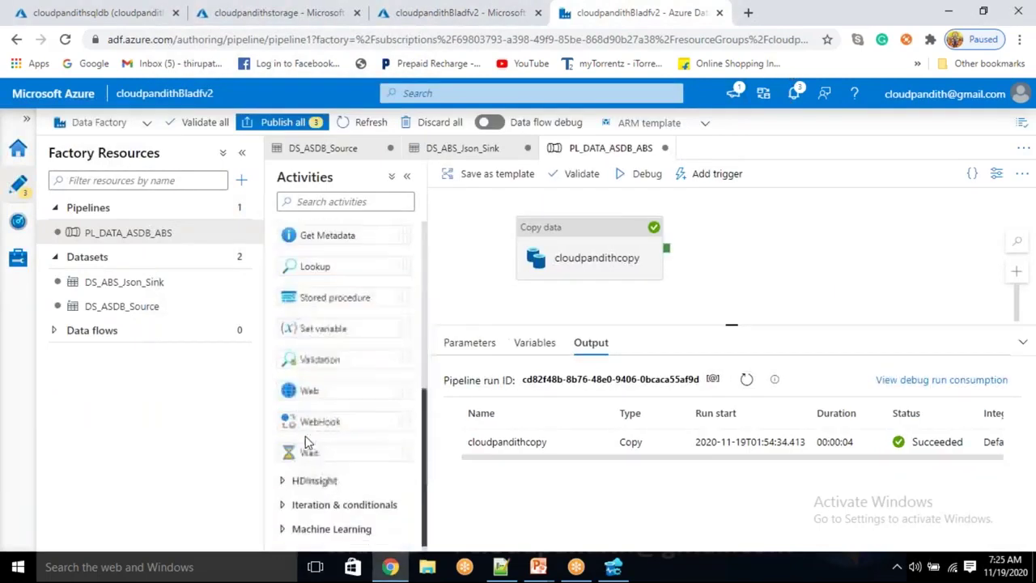
scroll(305, 435, "up", 3)
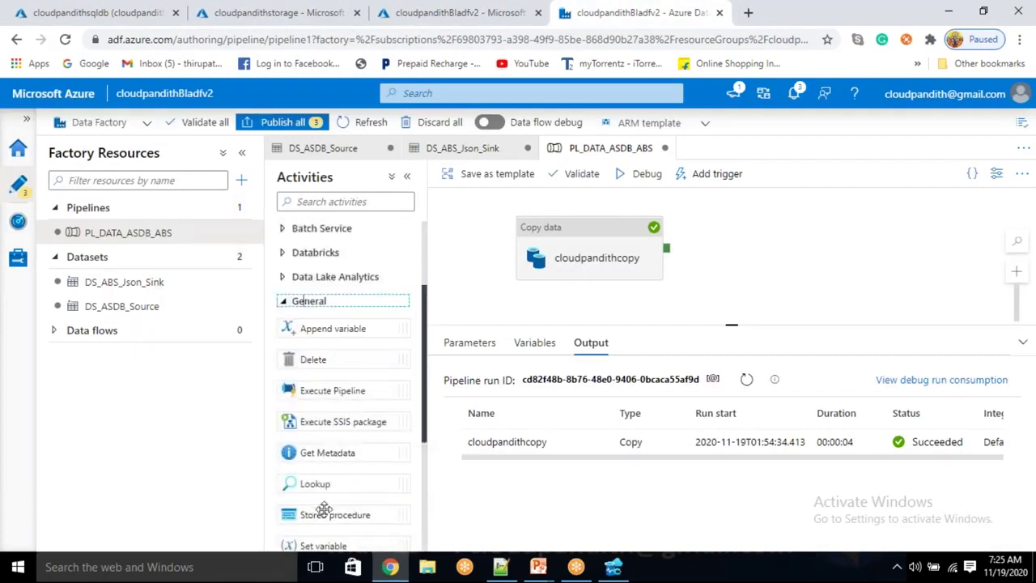
left_click_drag(324, 508, 791, 224)
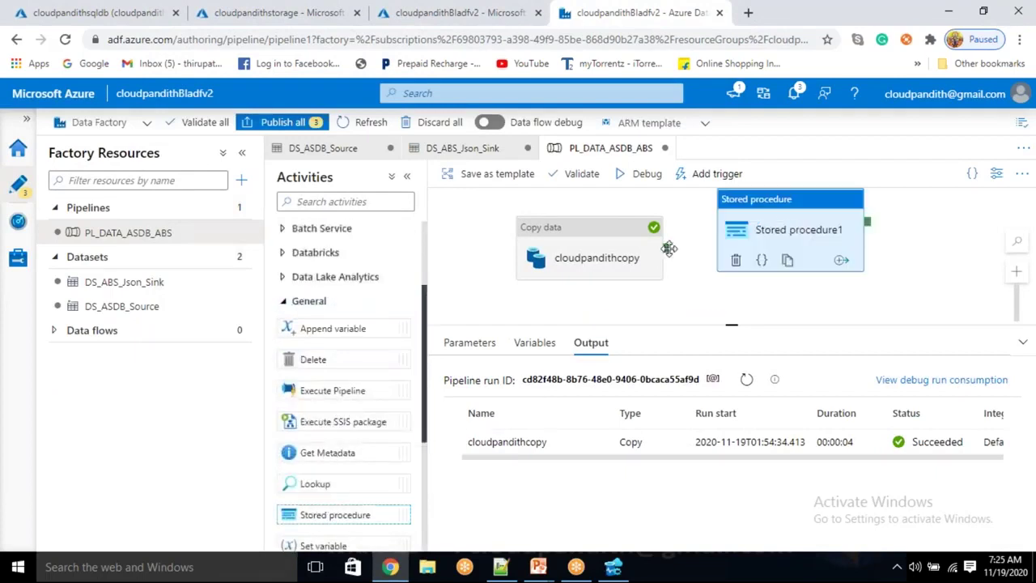
left_click_drag(666, 249, 732, 233)
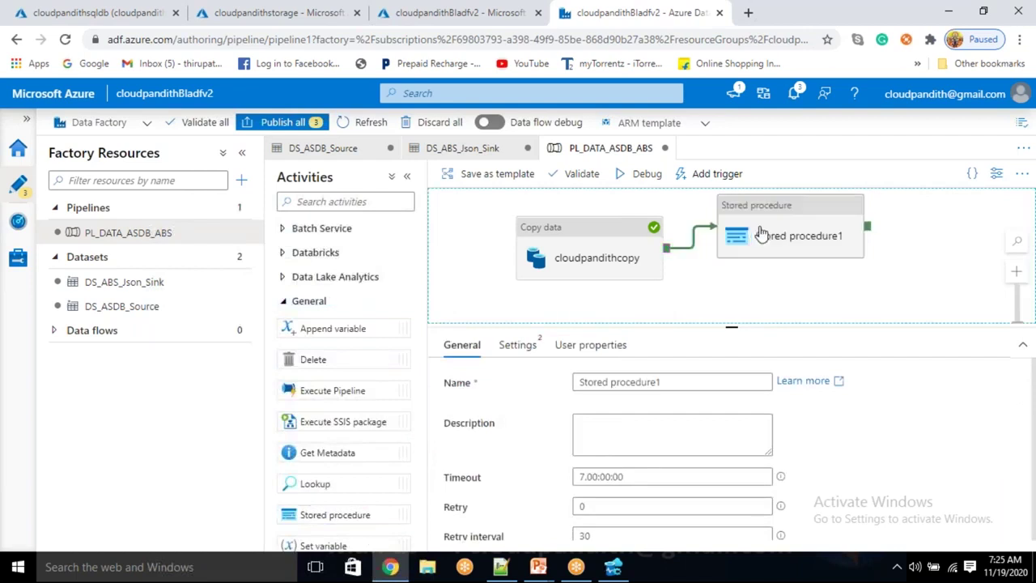
Select Stored procedure1, highlight its name, and show its Settings
left_click(761, 233)
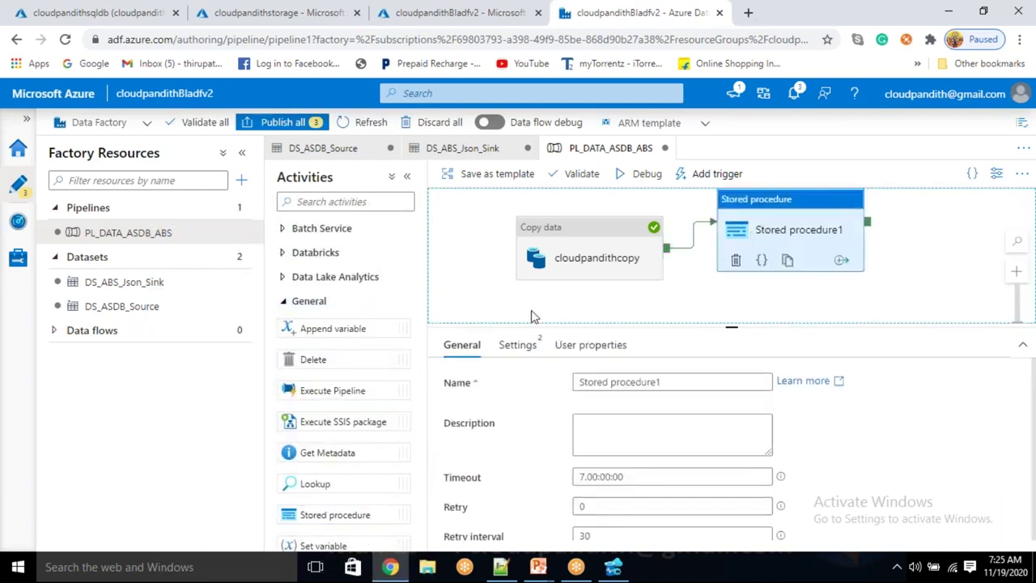
left_click_drag(677, 374, 652, 374)
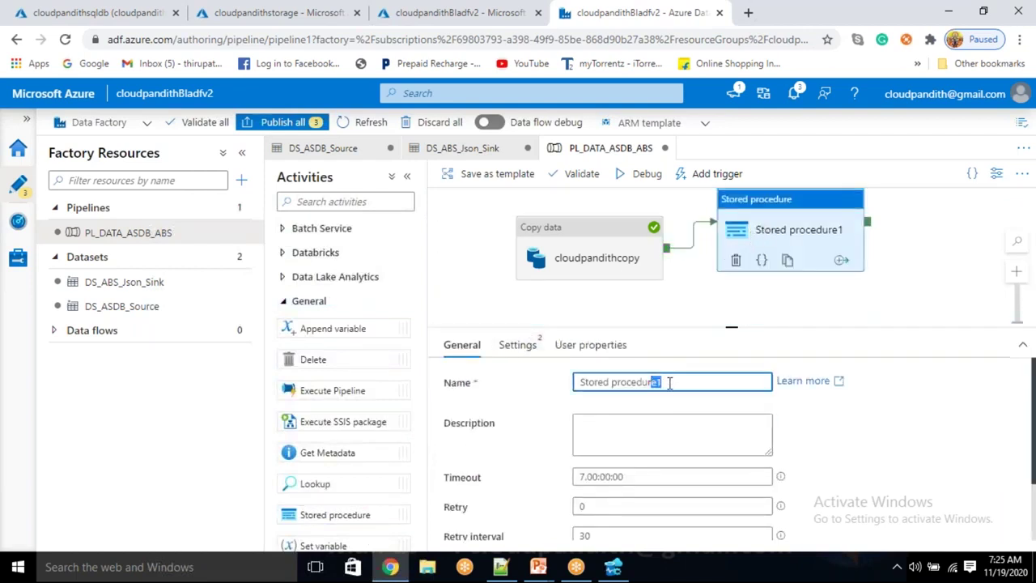
key("ctrl+a")
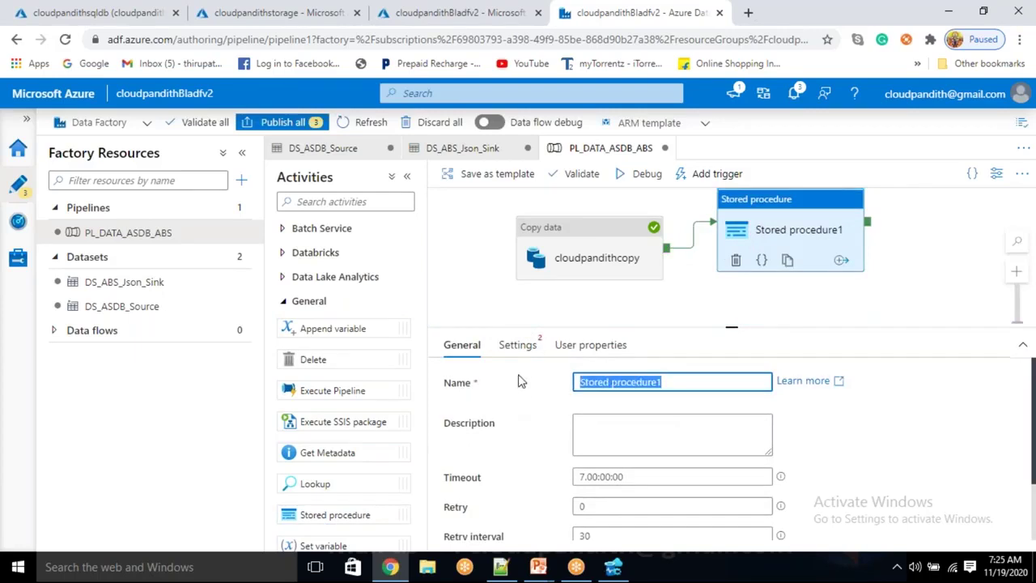
left_click(522, 348)
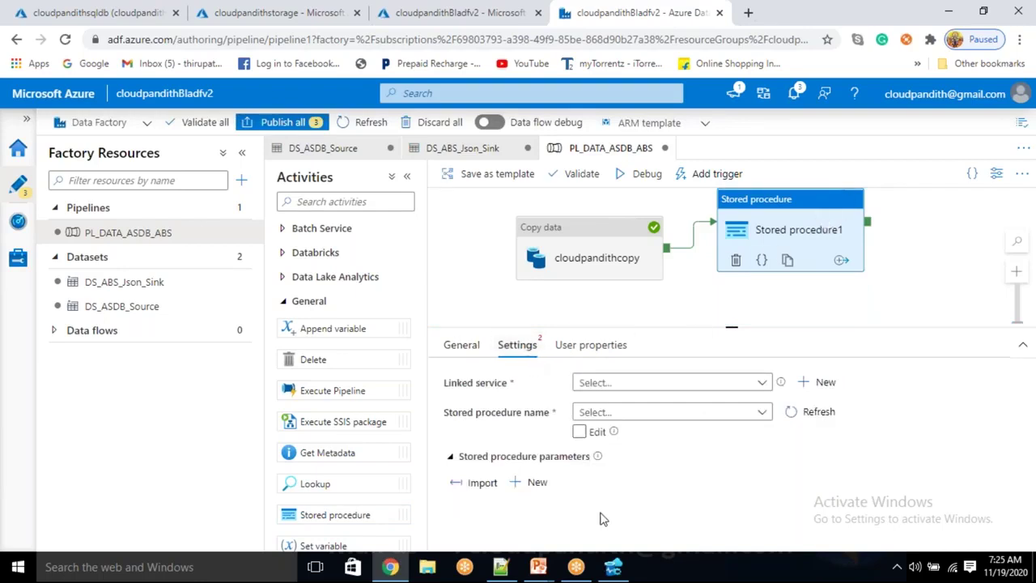
Inspect dbo.pipeline_log_usp's parameters in Azure Data Studio, then return to Data Factory
left_click(613, 567)
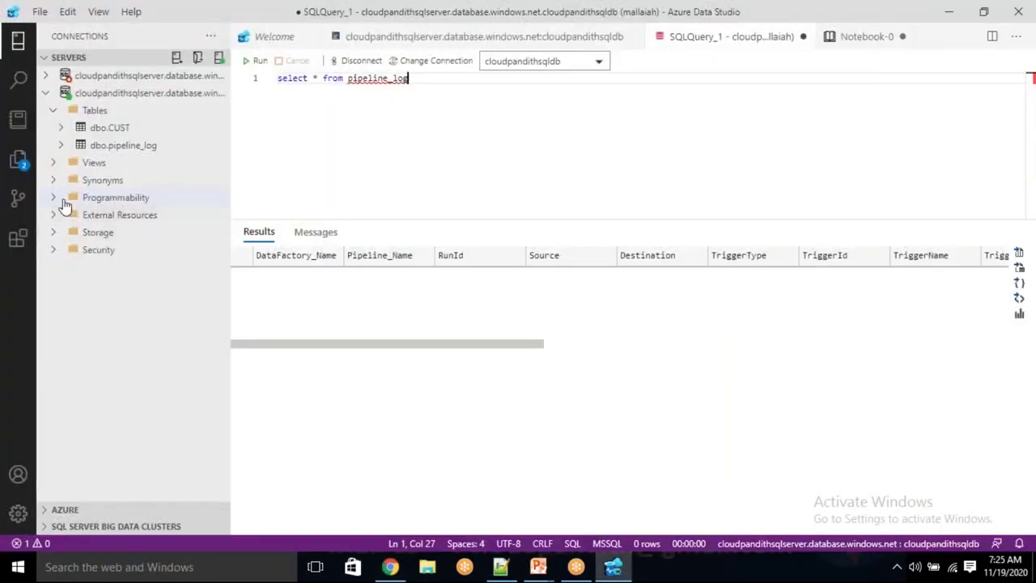
left_click(54, 199)
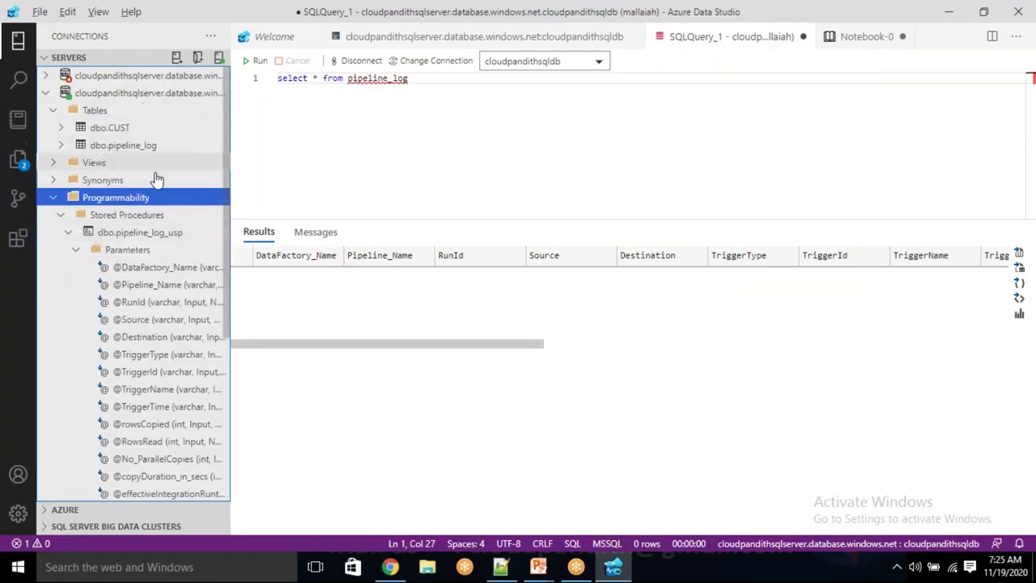
key("alt+Tab")
left_click(620, 384)
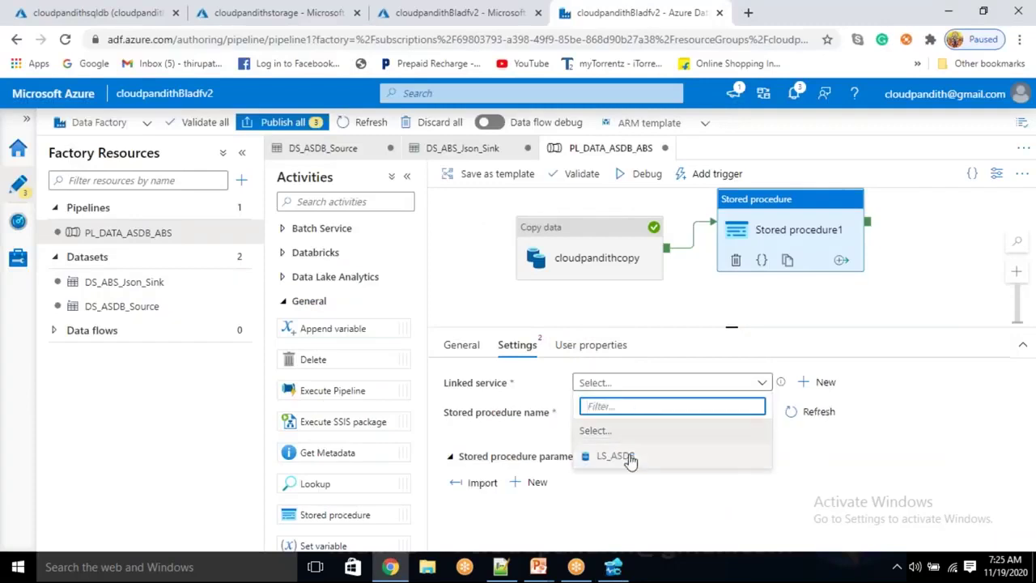
Use LS_ASDB as linked service and [dbo].[pipeline_log_usp] as the stored procedure
left_click(615, 456)
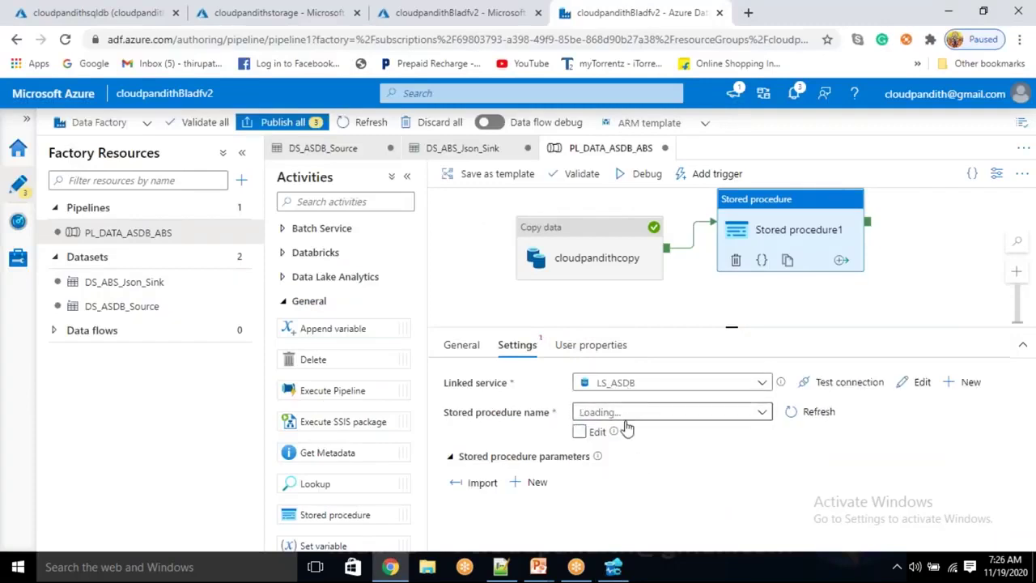
left_click(630, 419)
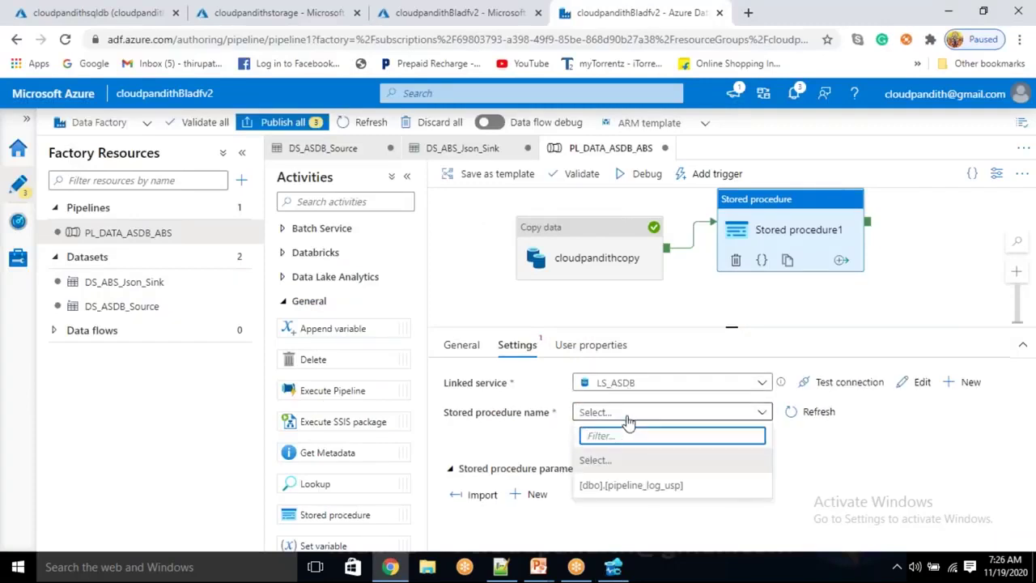
left_click(630, 486)
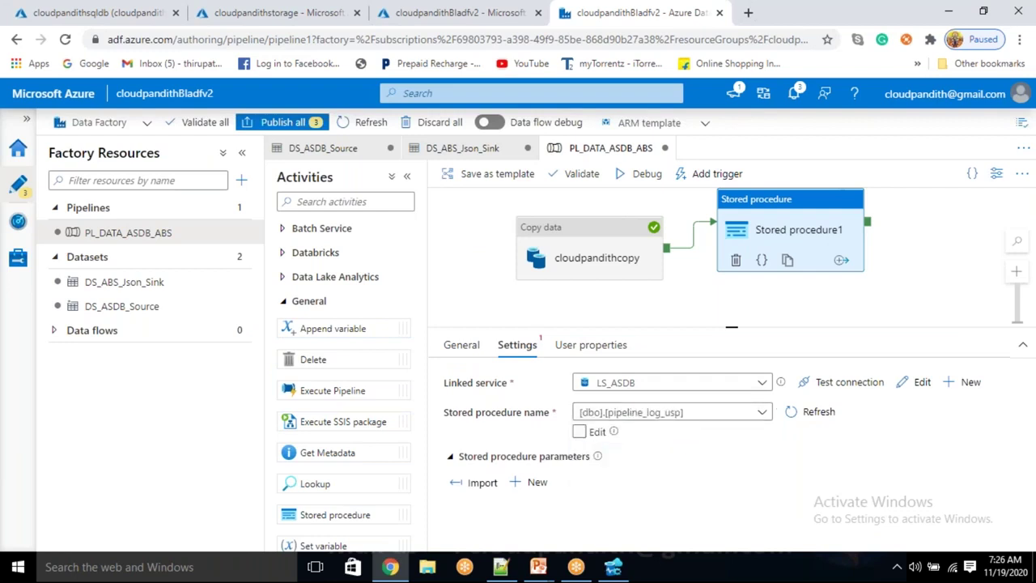
left_click(762, 411)
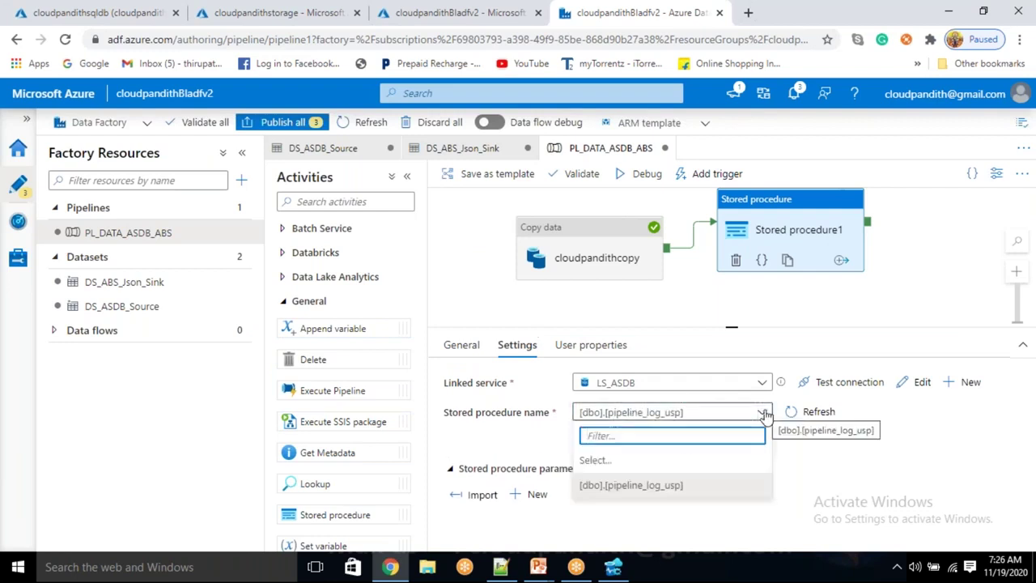
left_click(638, 496)
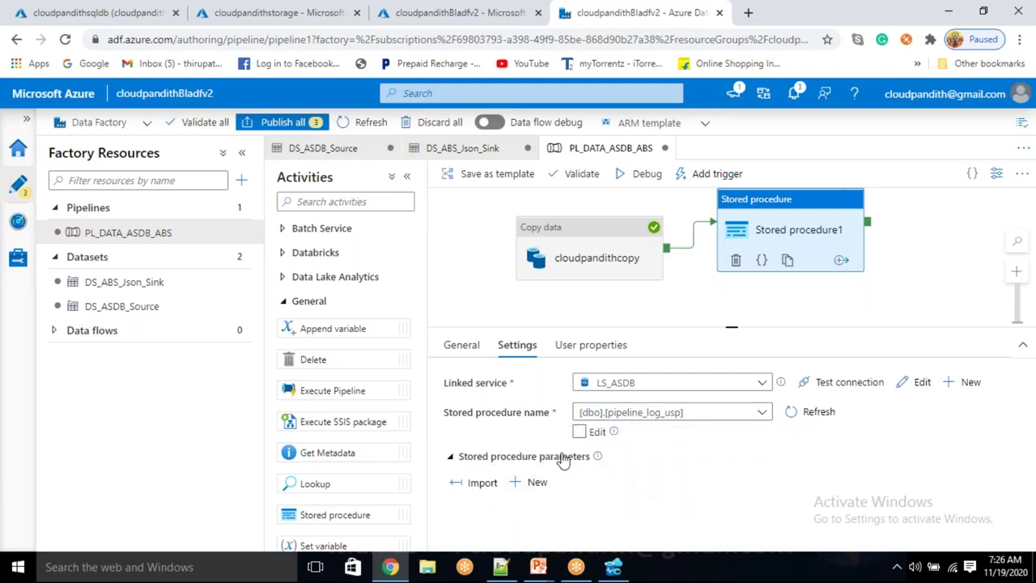
Remove the empty parameter row and import the stored procedure's parameters
left_click(546, 485)
scroll(565, 493, "down", 1)
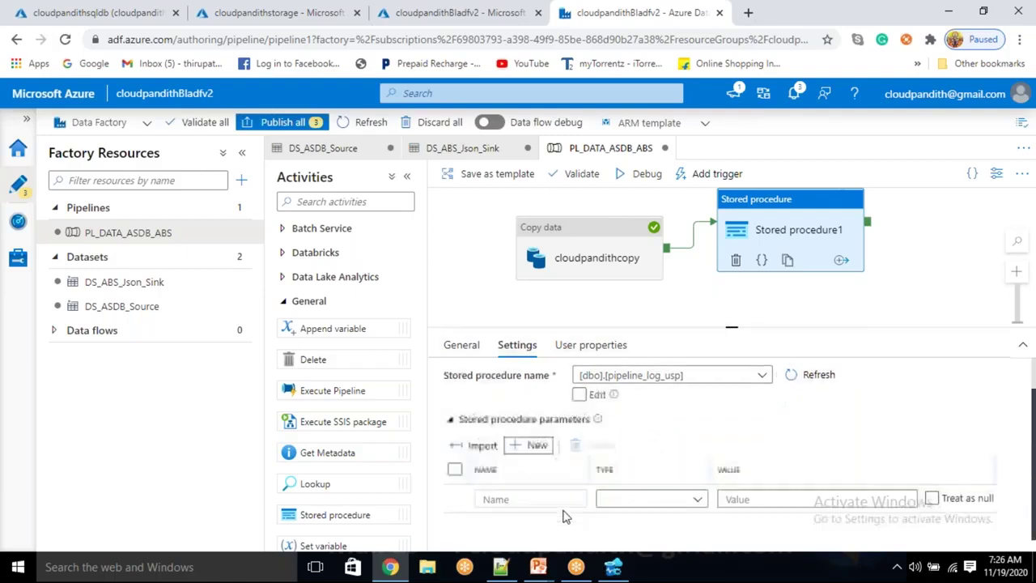
left_click(455, 469)
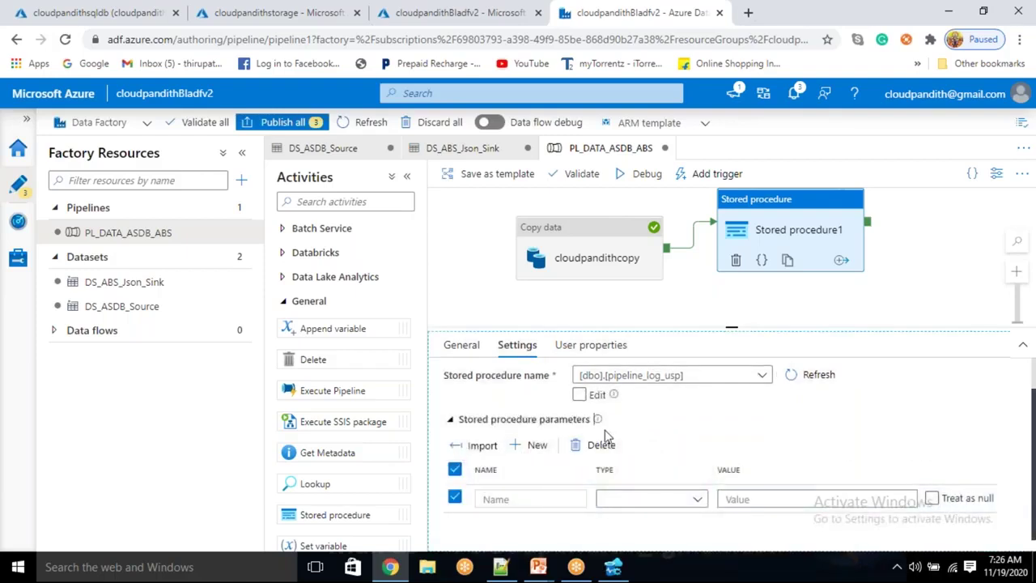
left_click(600, 444)
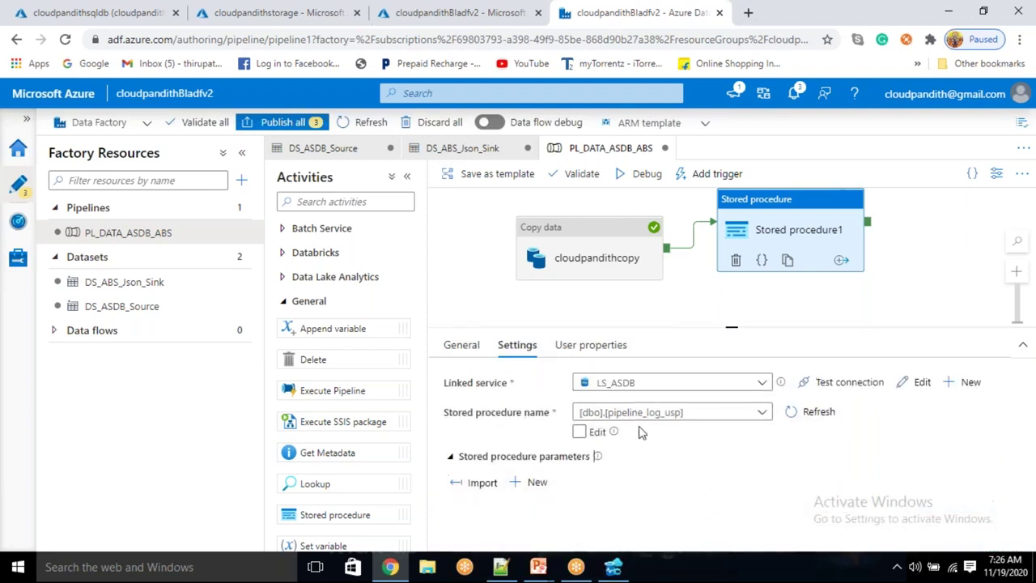
left_click(481, 484)
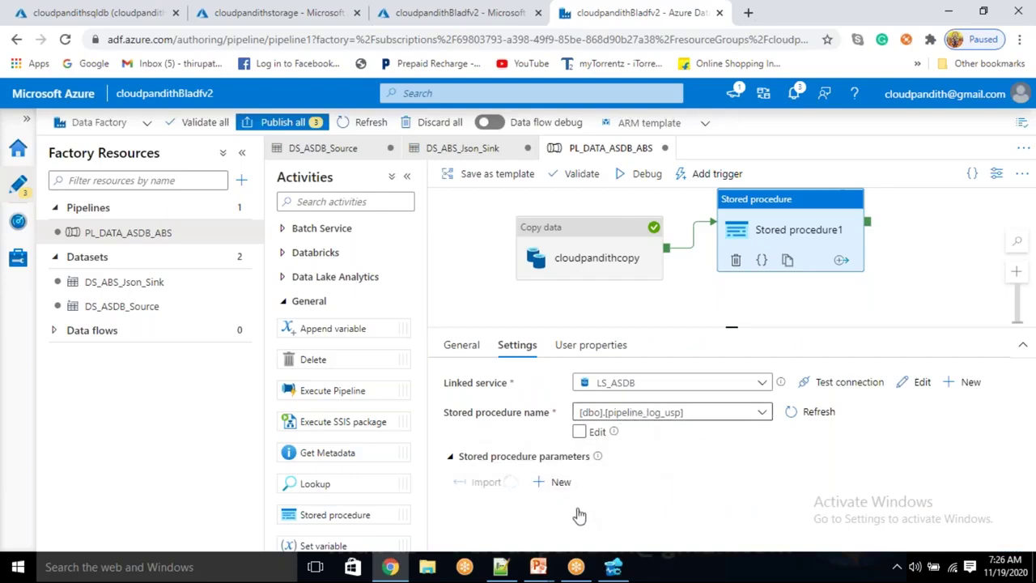
scroll(475, 498, "down", 10)
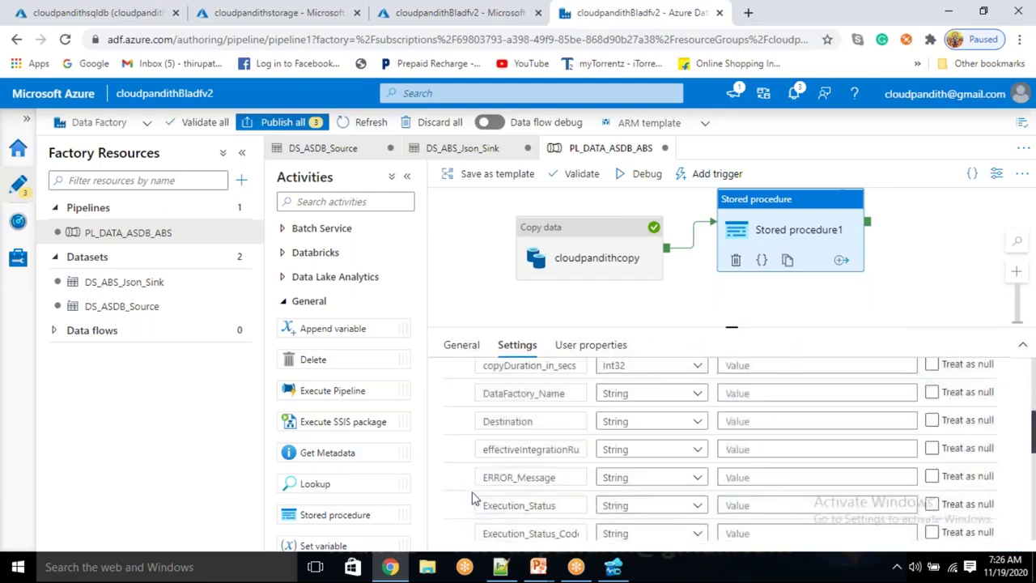
scroll(475, 498, "up", 5)
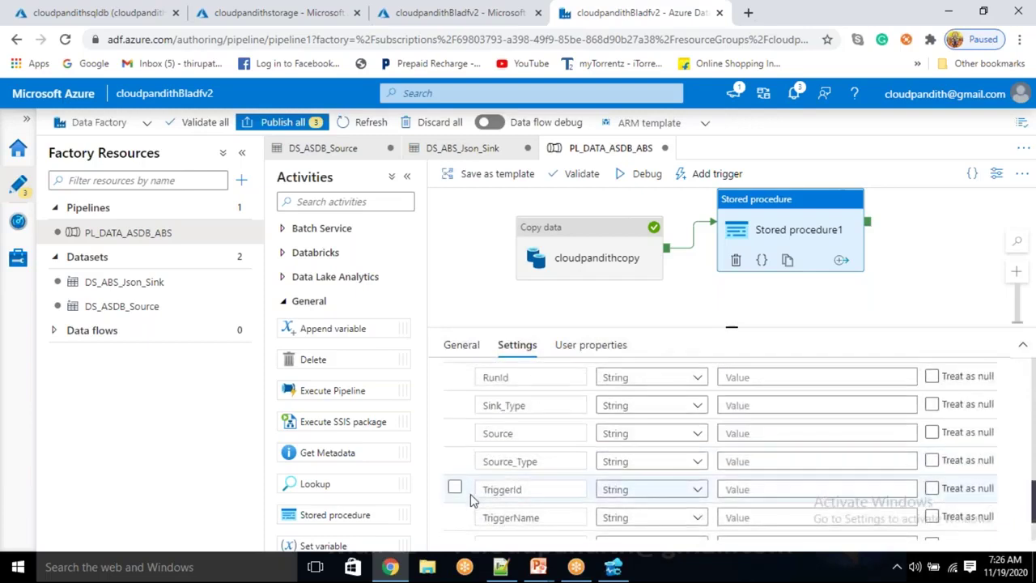
scroll(472, 498, "down", 2)
scroll(471, 498, "up", 10)
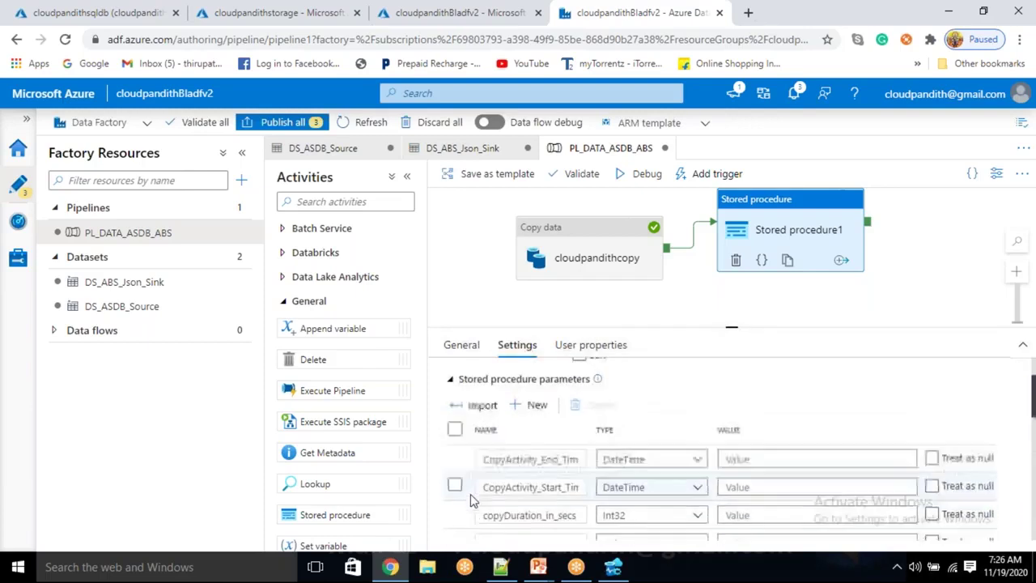
Set TriggerType and TriggerTime to the pipeline trigger type and trigger time system variables
scroll(472, 497, "down", 10)
scroll(470, 494, "up", 1)
scroll(470, 494, "down", 2)
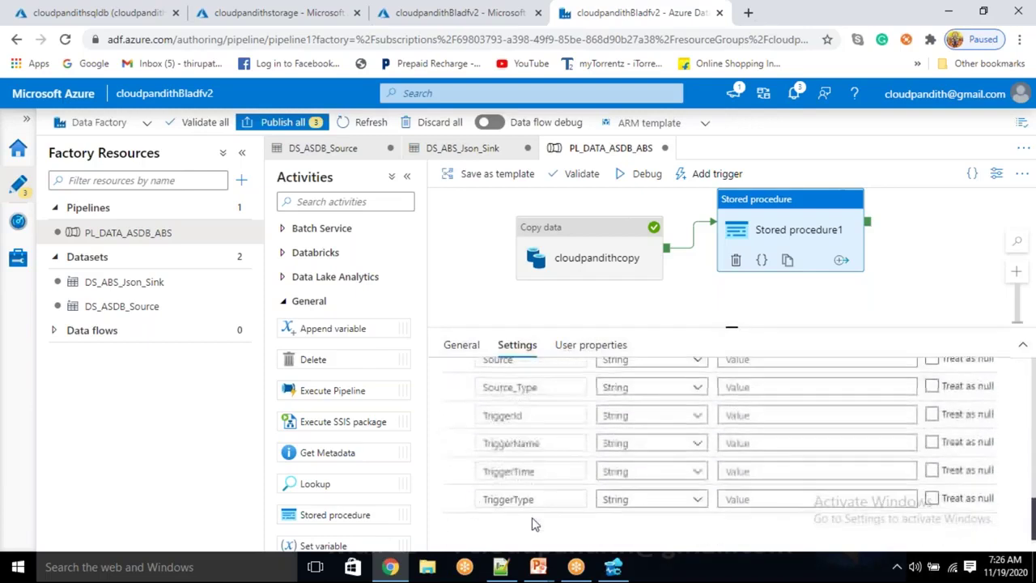
left_click(739, 499)
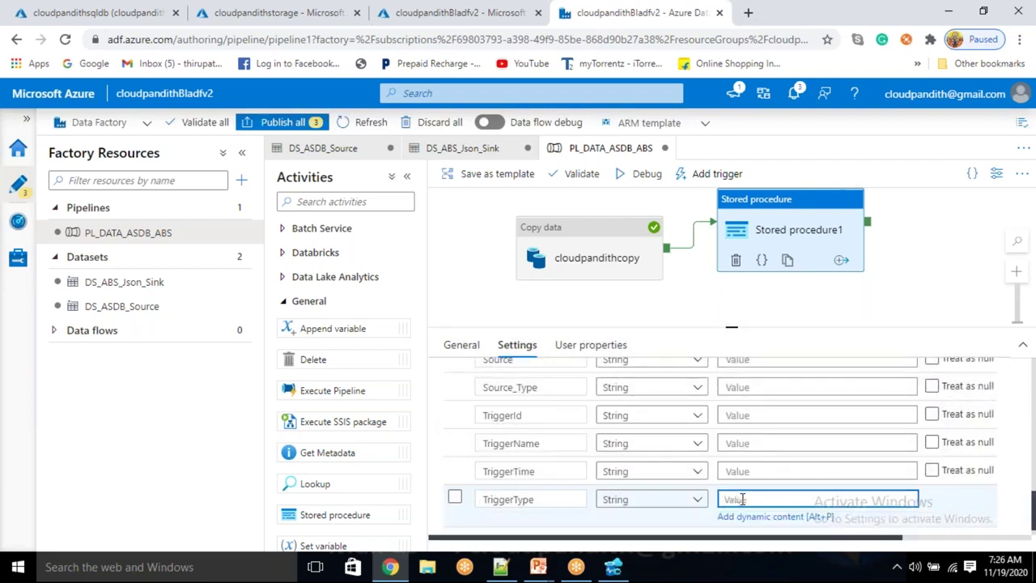
left_click(753, 517)
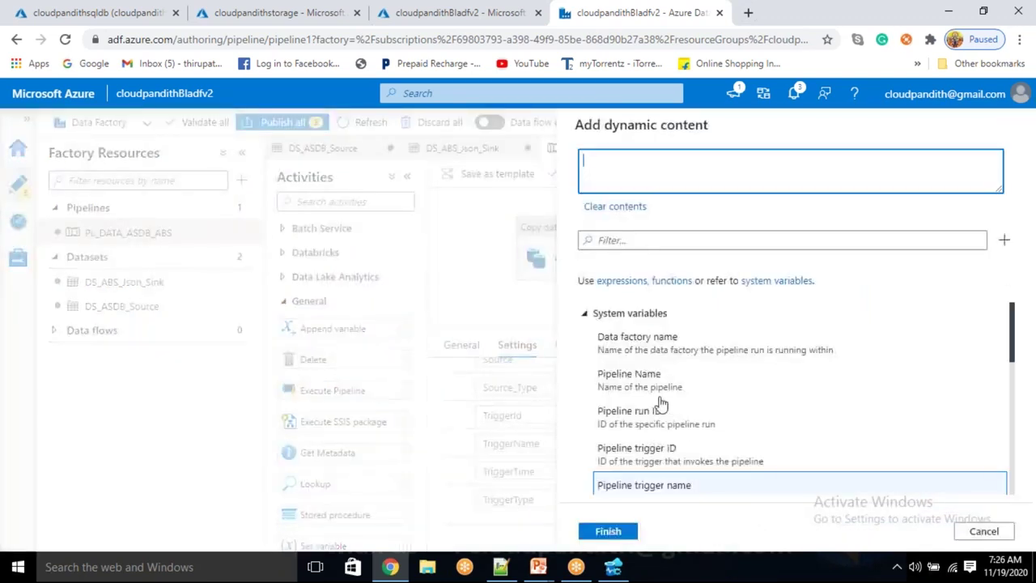
scroll(661, 385, "down", 3)
scroll(659, 393, "up", 1)
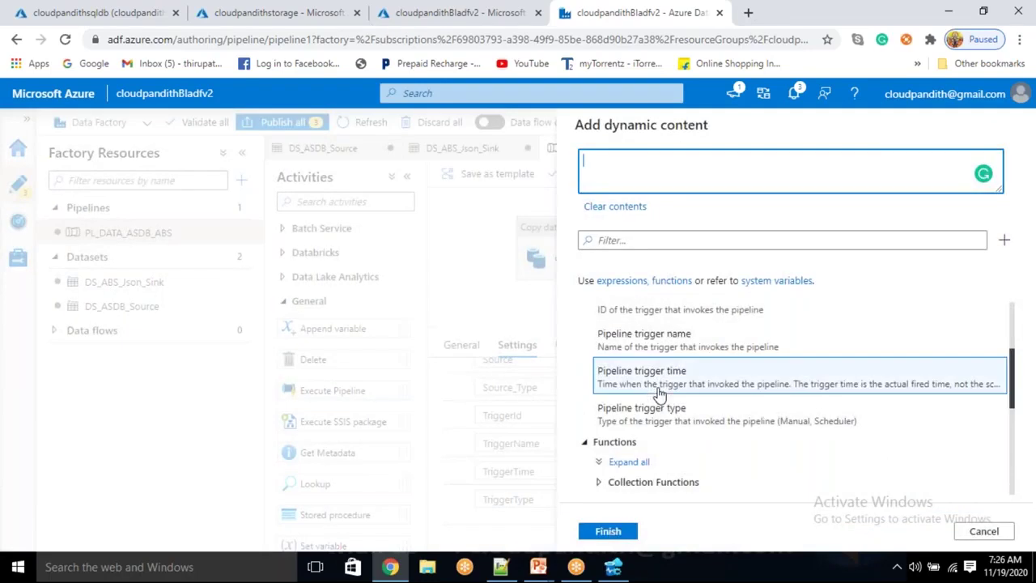
left_click(653, 414)
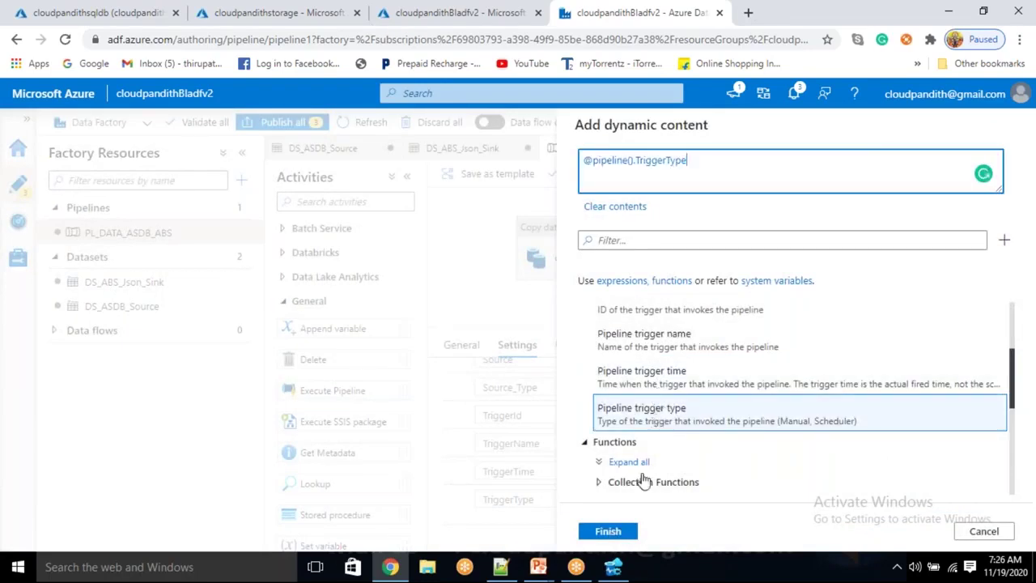
left_click(608, 532)
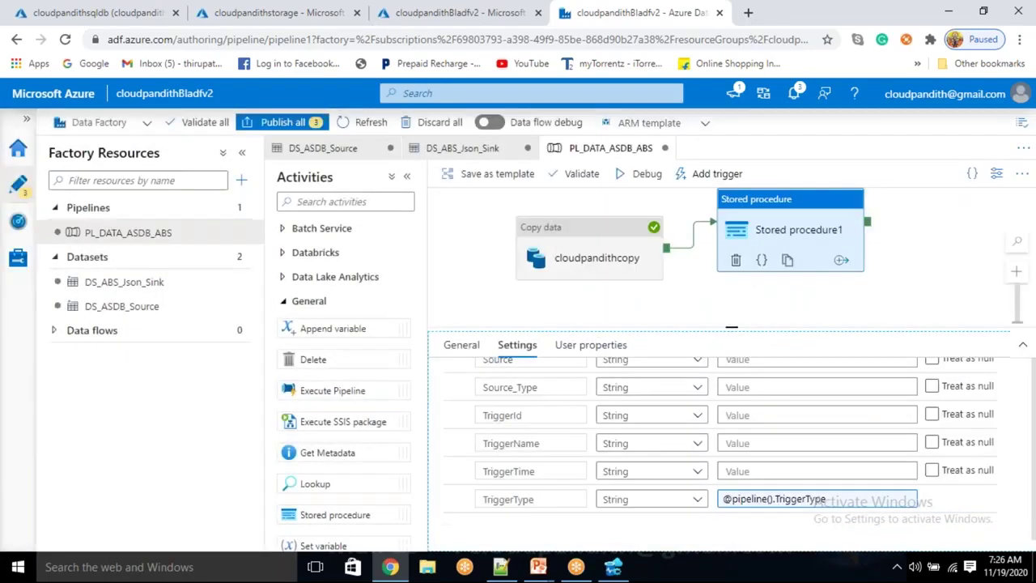
left_click(756, 469)
left_click(745, 490)
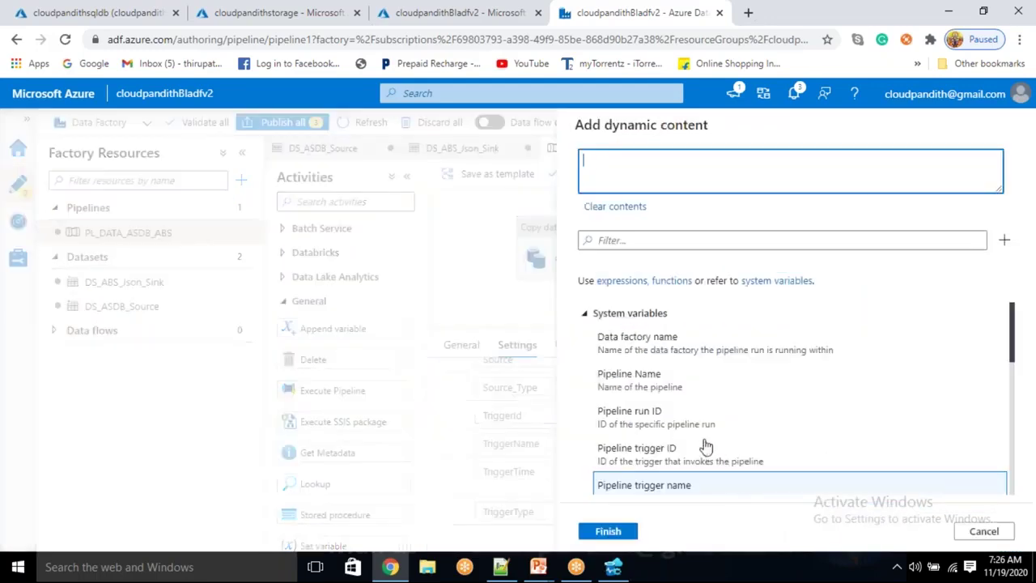
scroll(704, 449, "down", 3)
scroll(683, 389, "up", 2)
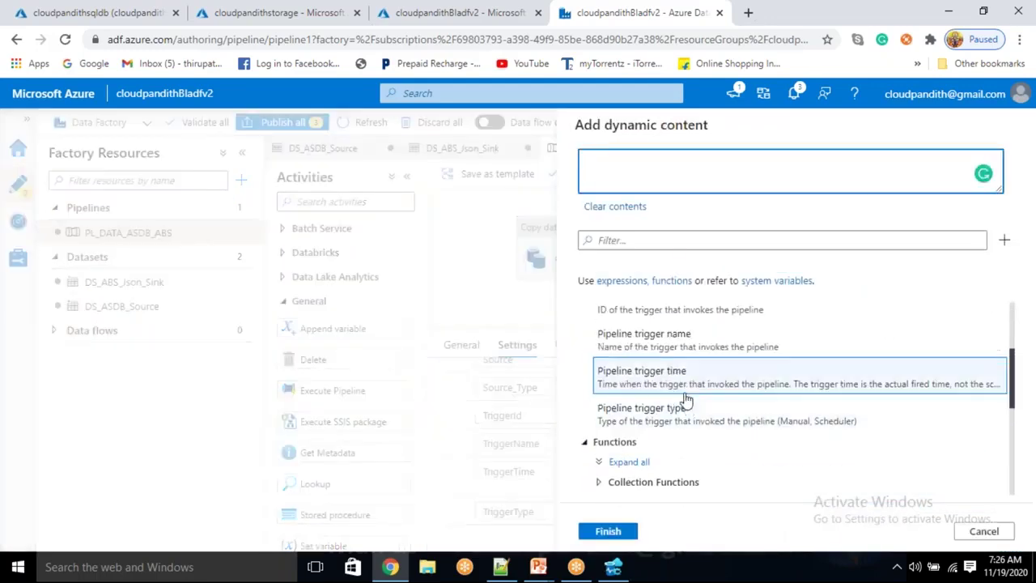
left_click(683, 381)
left_click(613, 532)
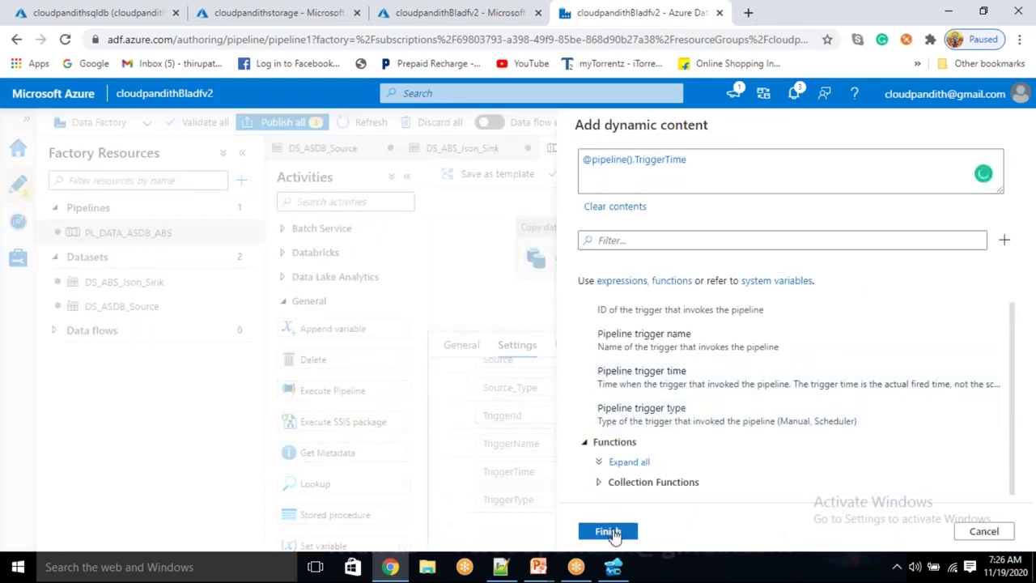
Set TriggerName and TriggerId to the pipeline trigger name and trigger ID system variables
left_click(736, 441)
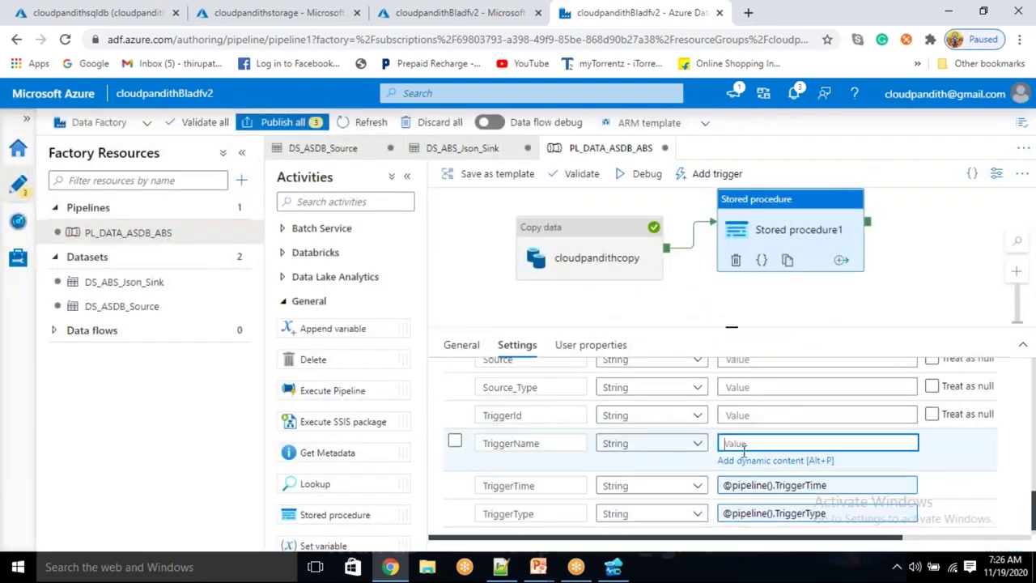
left_click(744, 461)
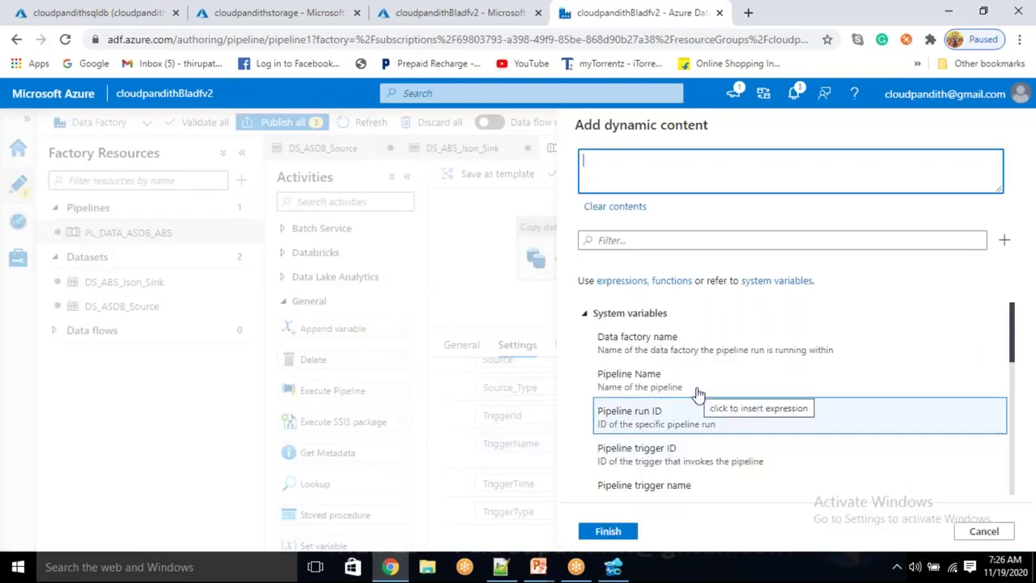
scroll(696, 394, "down", 3)
scroll(696, 395, "up", 2)
left_click(664, 344)
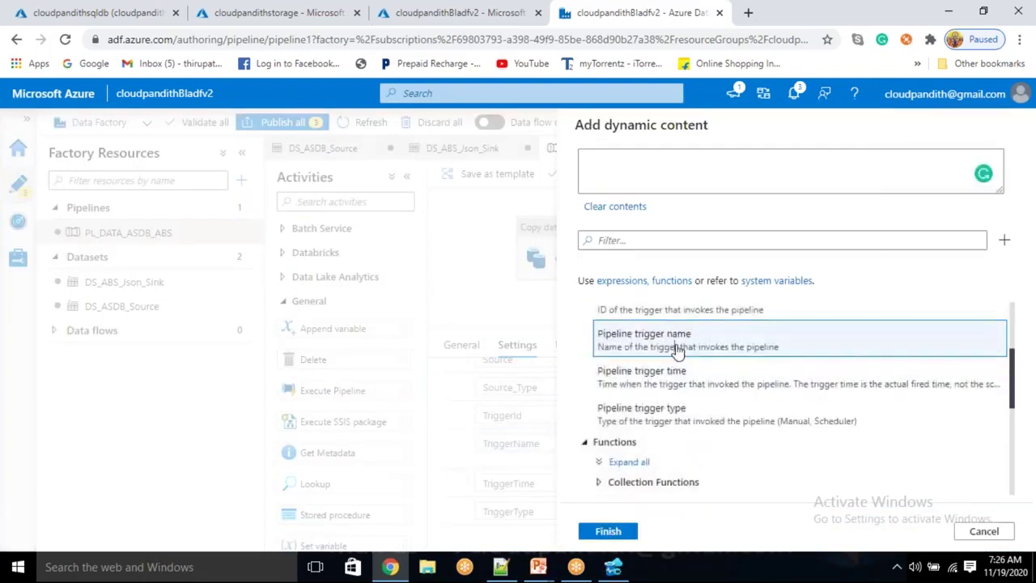
left_click(611, 532)
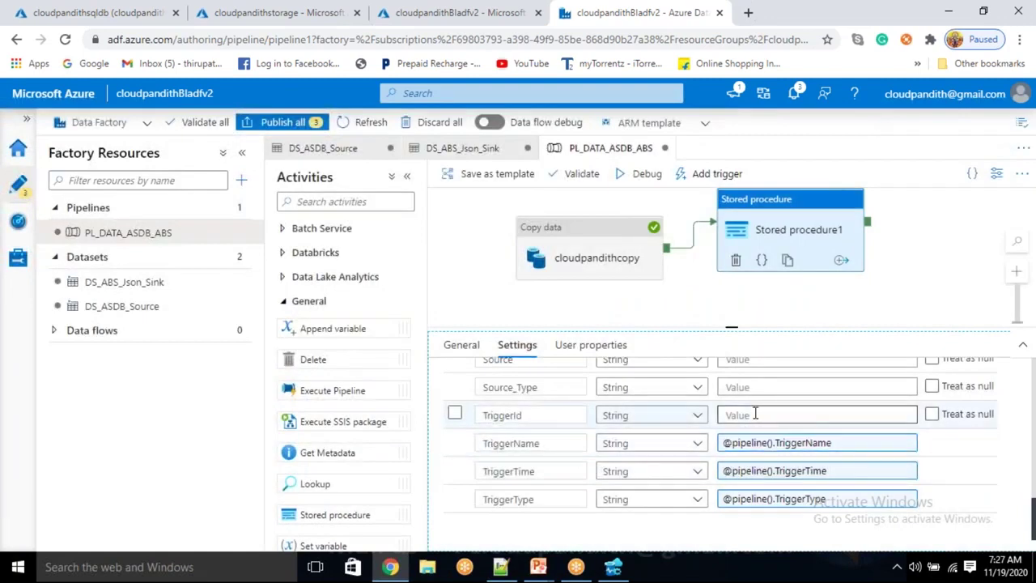
left_click(754, 414)
left_click(751, 433)
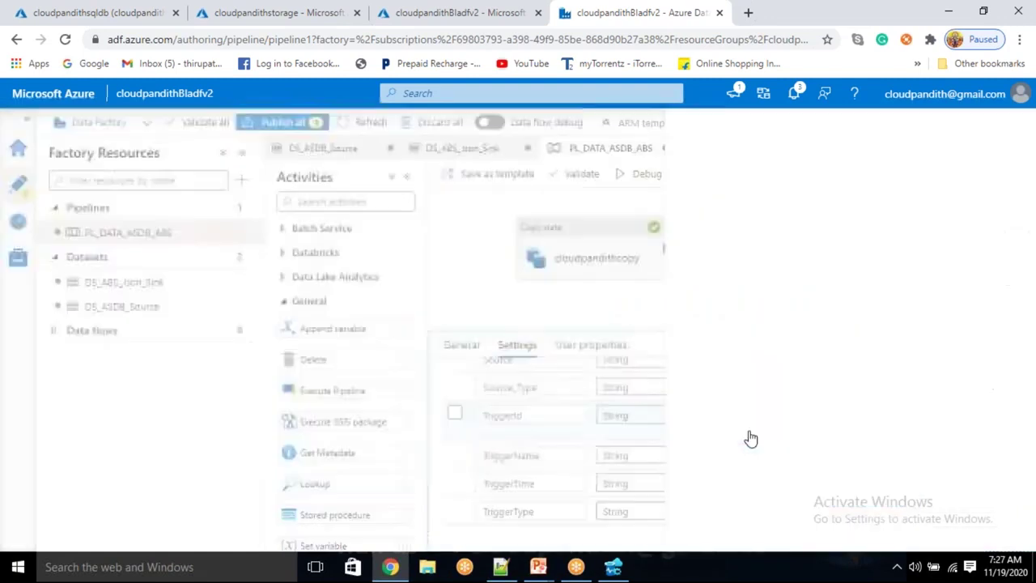
scroll(739, 440, "down", 2)
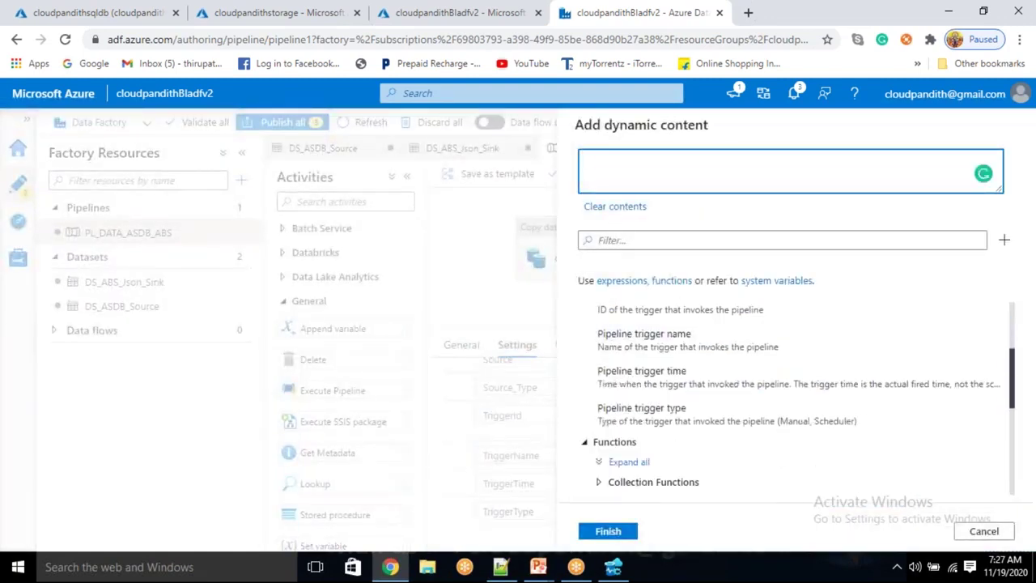
scroll(703, 394, "up", 2)
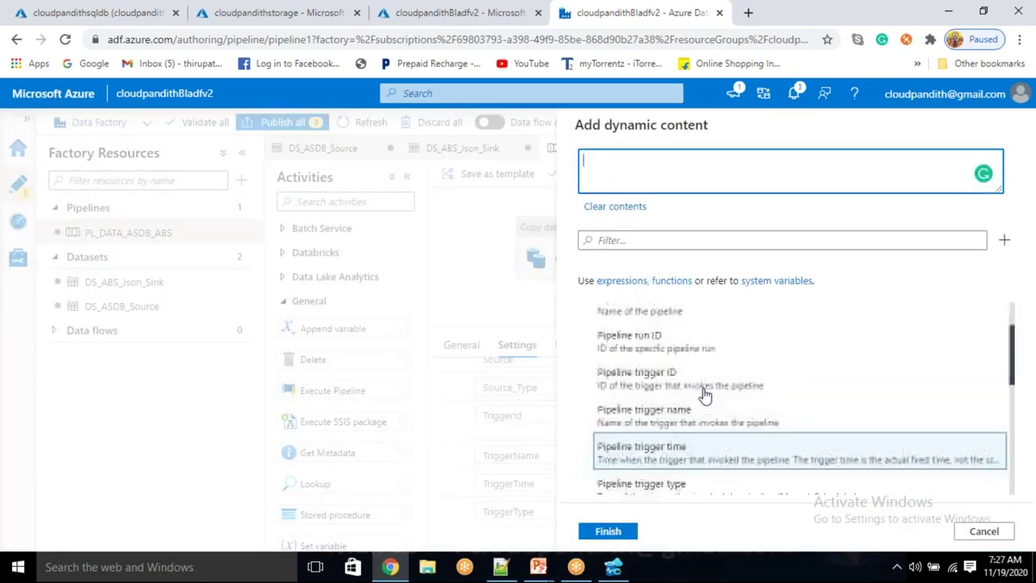
left_click(683, 389)
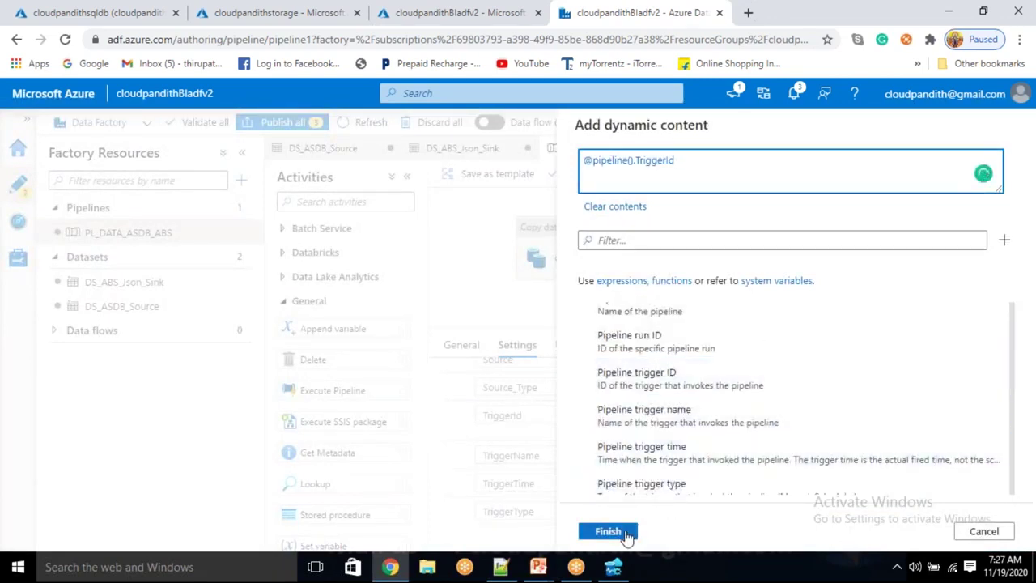
left_click(624, 531)
scroll(651, 495, "up", 2)
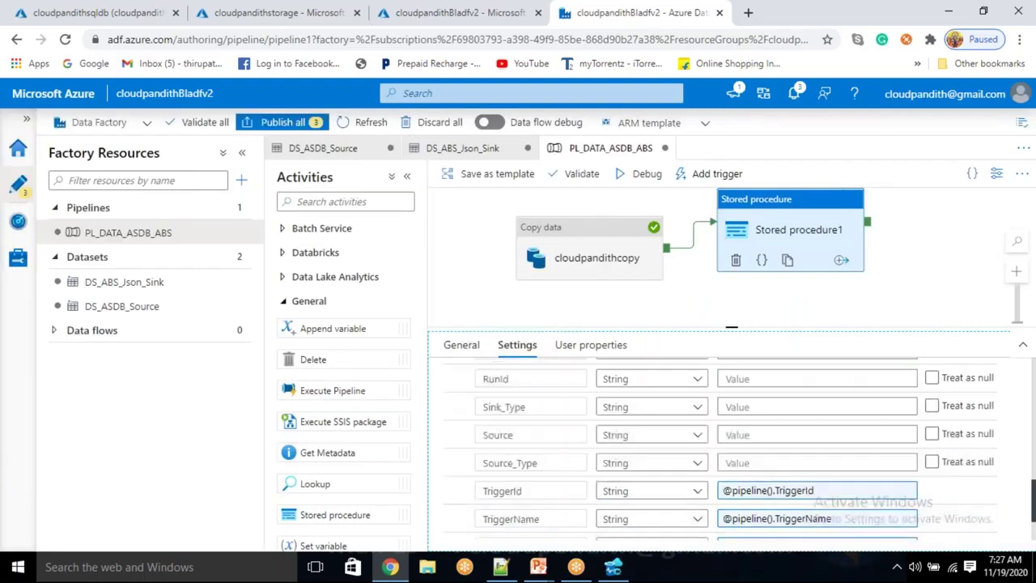
Start Source_Type's expression from the cloudpandithcopy activity output and append .executiondetails[0].source.type
left_click(733, 461)
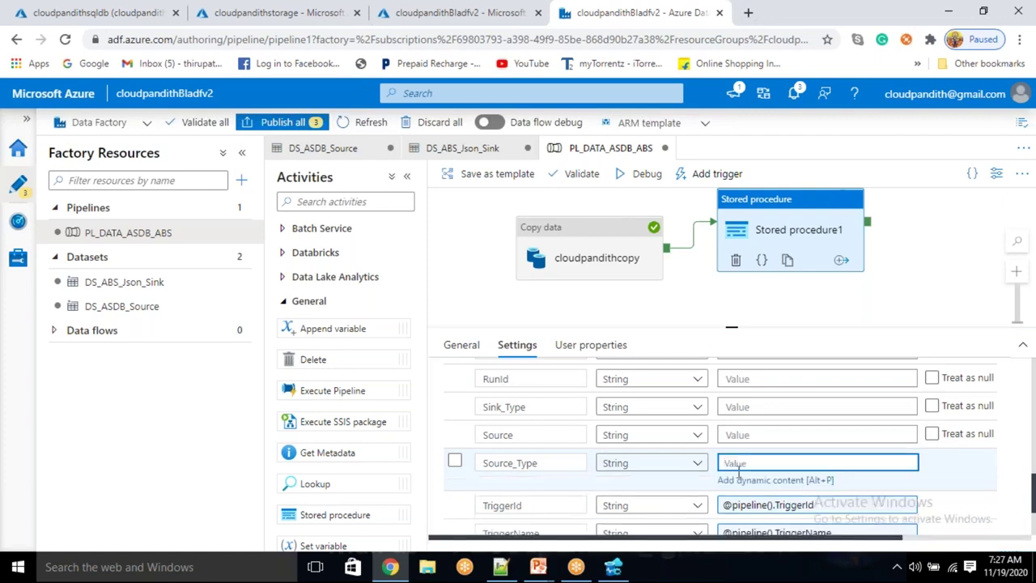
left_click(741, 481)
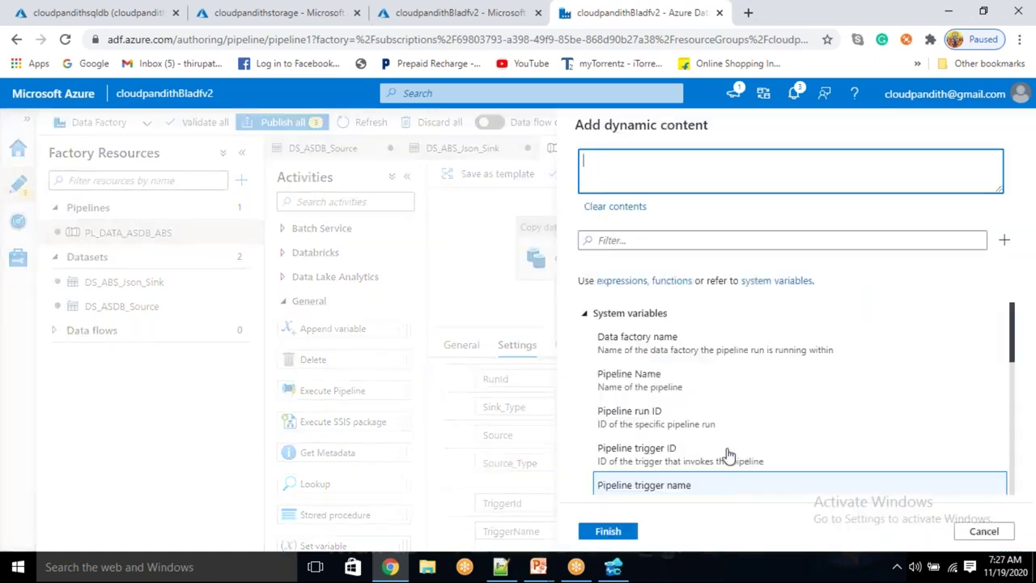
scroll(684, 445, "down", 2)
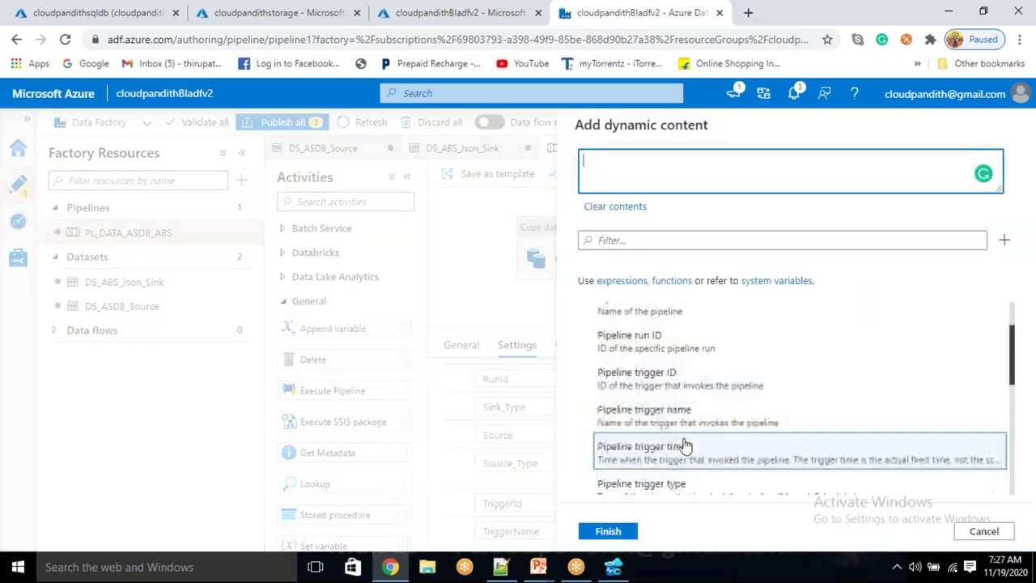
scroll(684, 445, "up", 2)
scroll(684, 445, "down", 10)
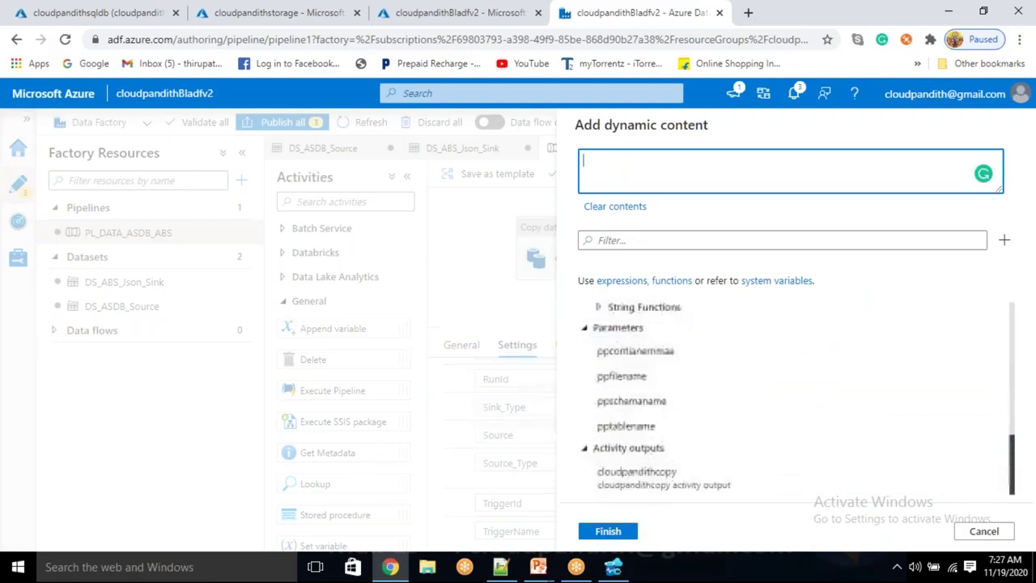
left_click(660, 477)
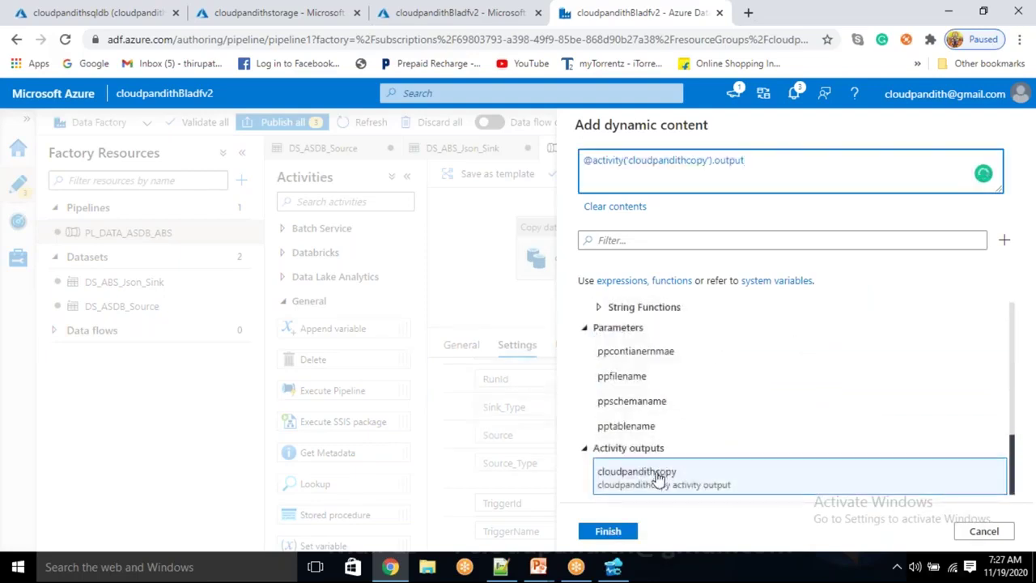
type(".executiondetails")
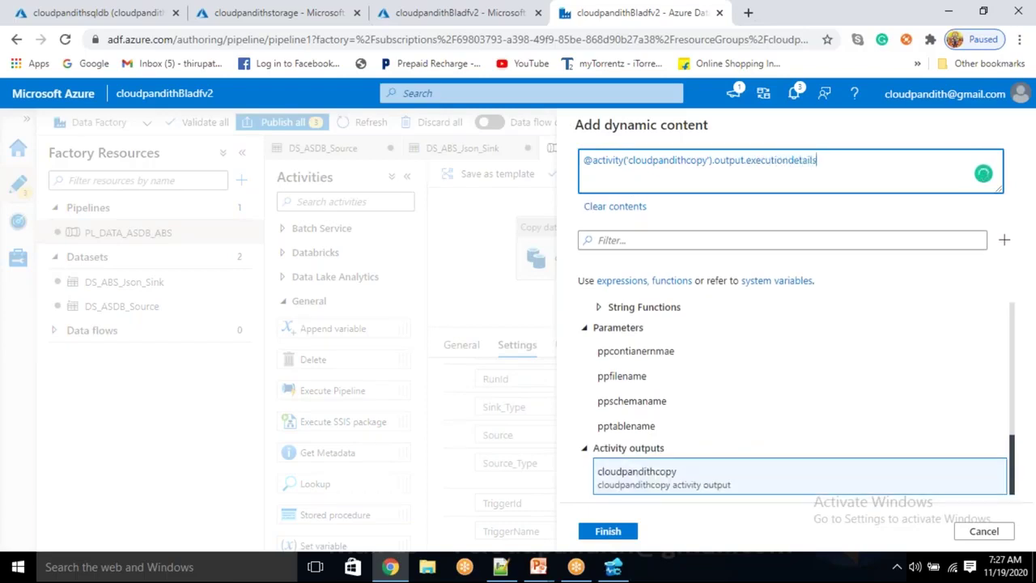
type("[0]")
type(".sc")
type("urce.type")
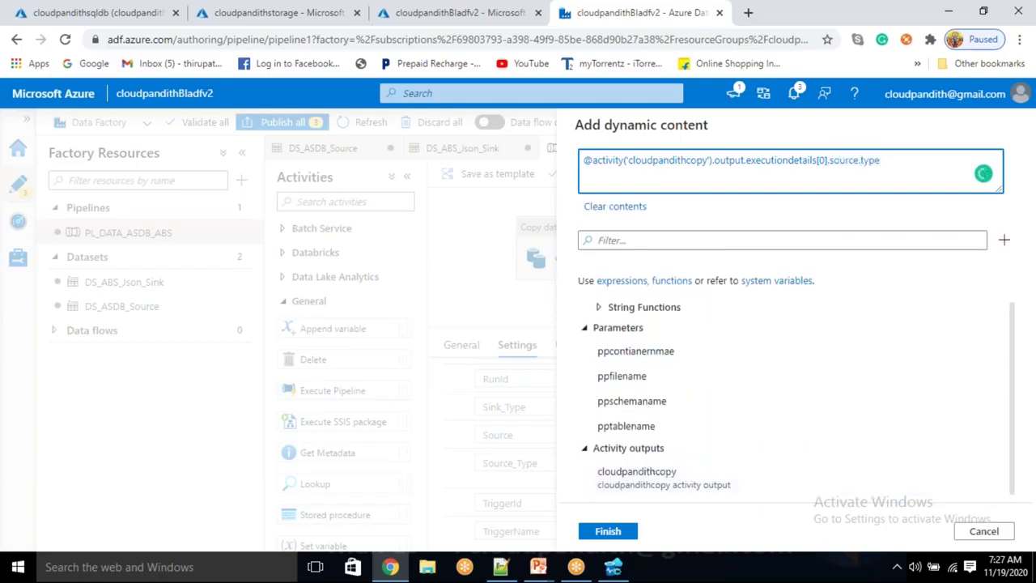
left_click(501, 566)
In the new 4 notes, highlight the executionDetails part of the line 13 expression
left_click(557, 413)
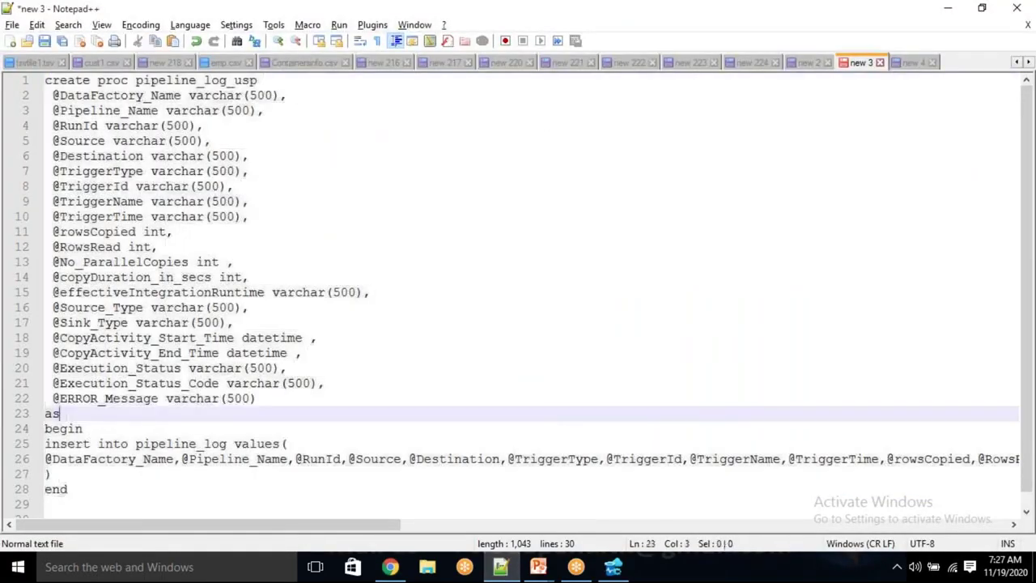
left_click(912, 63)
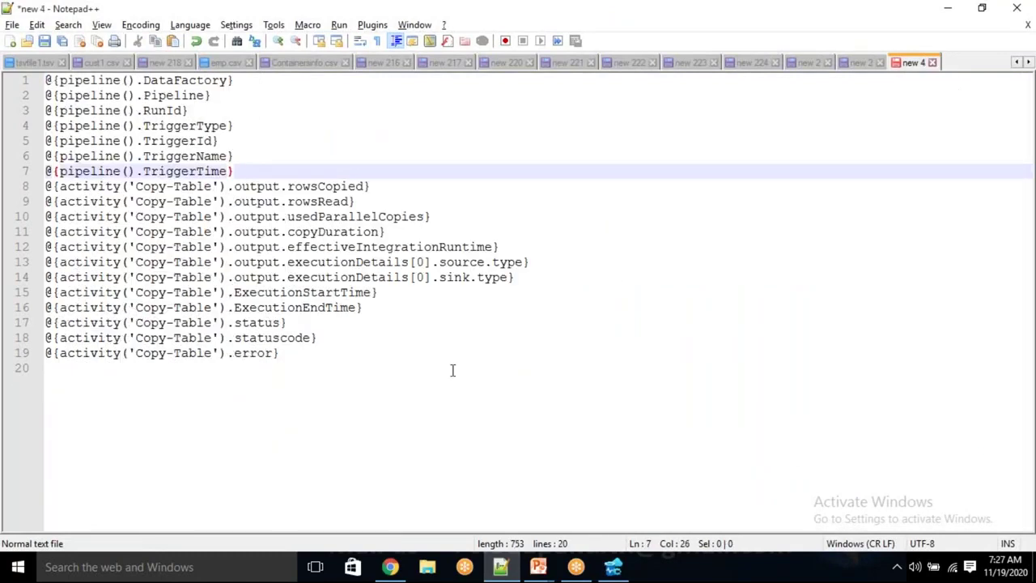
left_click(450, 370)
left_click_drag(317, 261, 418, 257)
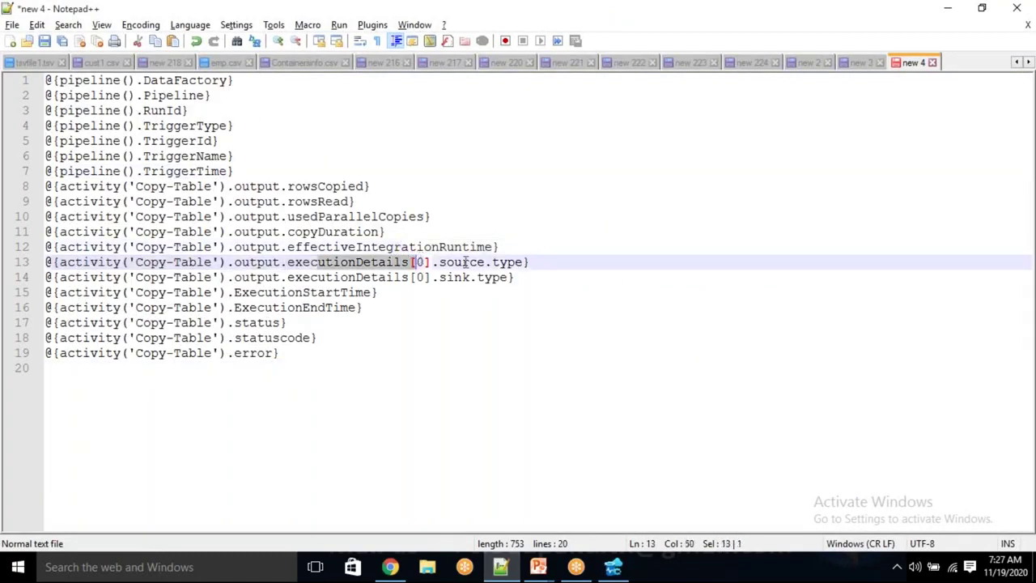
left_click(685, 63)
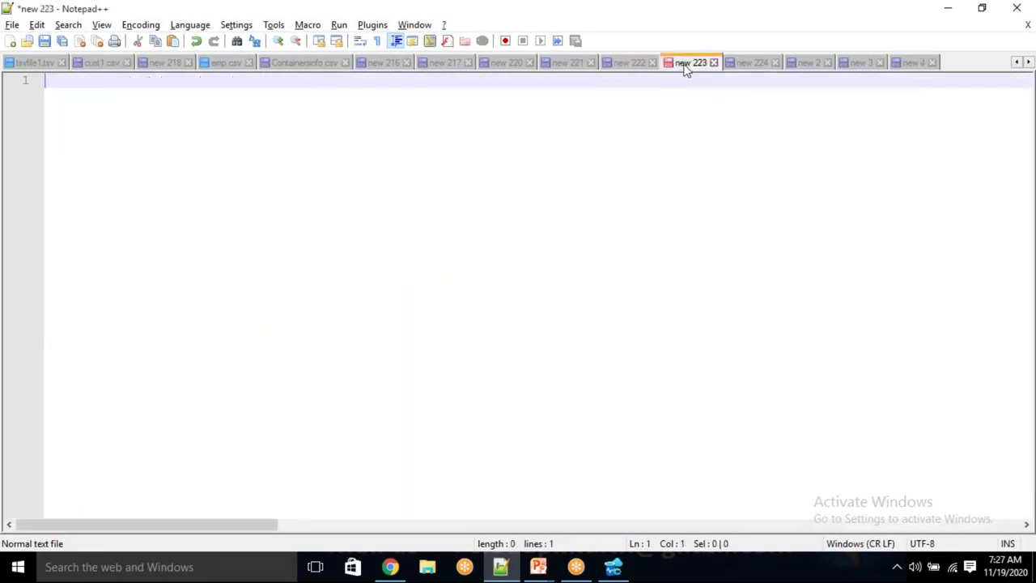
left_click(636, 64)
key("ctrl+a")
In the new 221 JSON output, locate the source and sink details on line 1
left_click(568, 63)
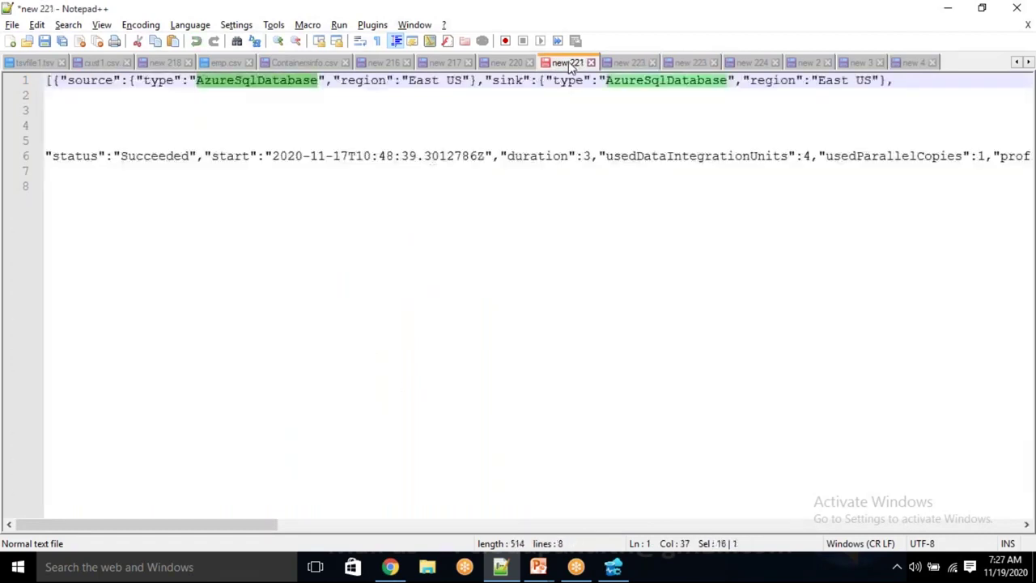
left_click(120, 229)
double_click(93, 80)
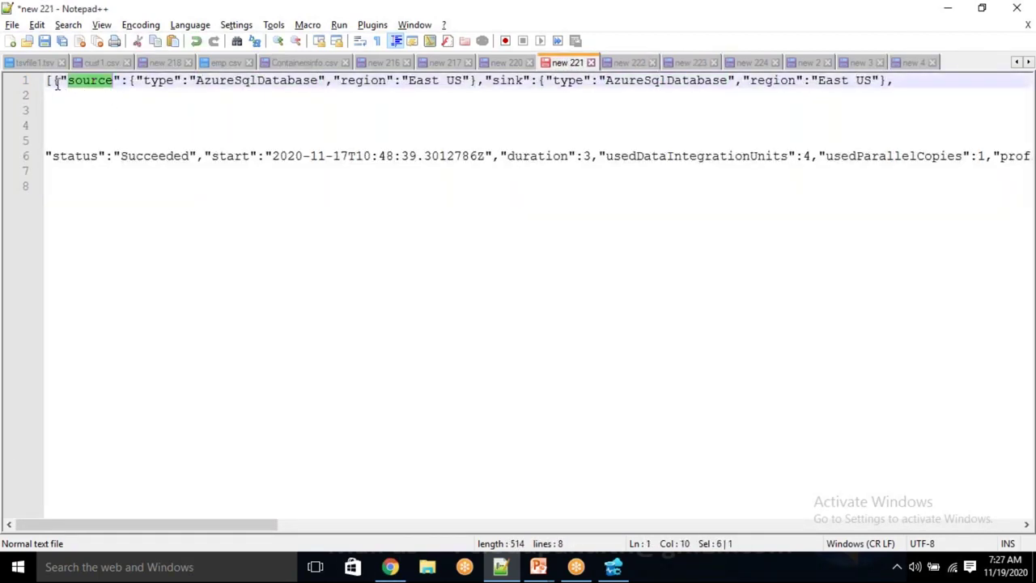
left_click_drag(55, 85, 123, 82)
left_click(151, 123)
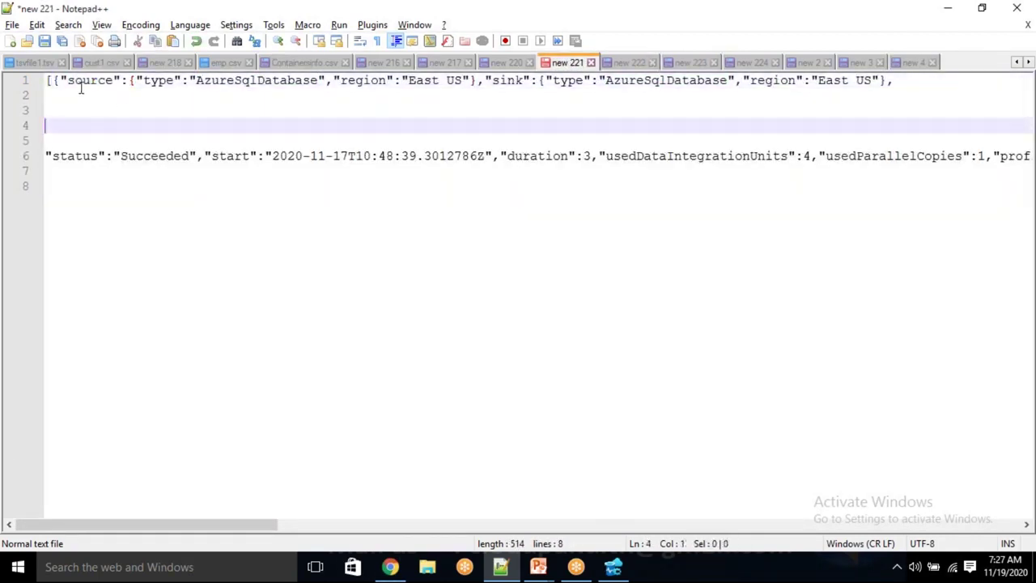
left_click_drag(59, 81, 906, 76)
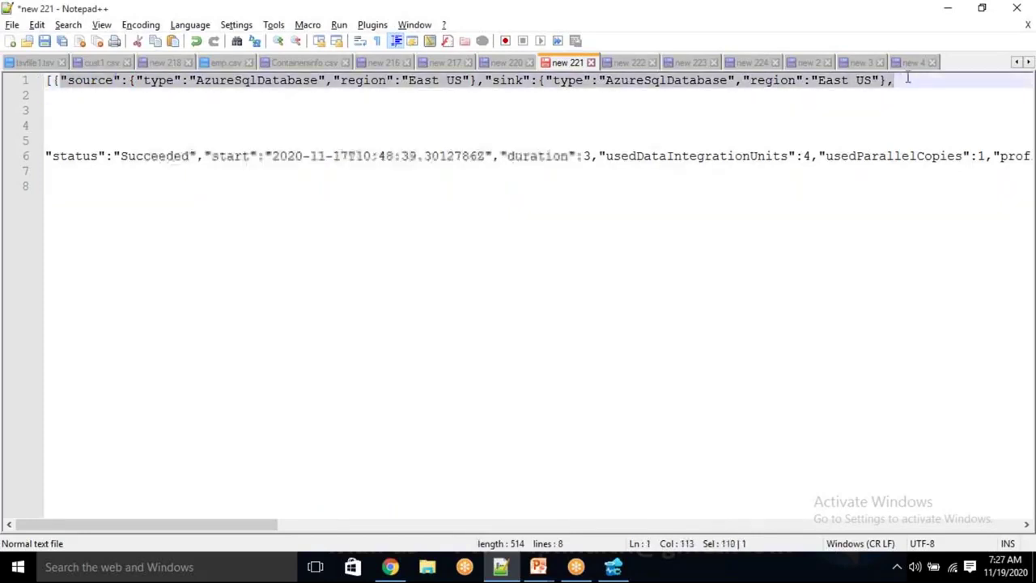
left_click(603, 238)
left_click(902, 77)
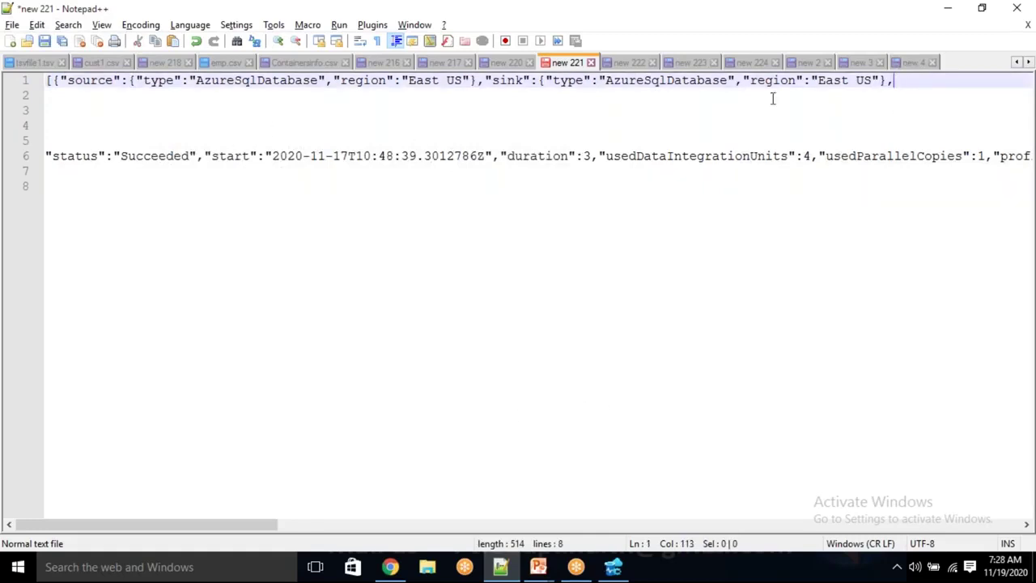
Match executionDetails[0] on line 13 against the source type AzureSqlDatabase in the JSON
left_click(919, 62)
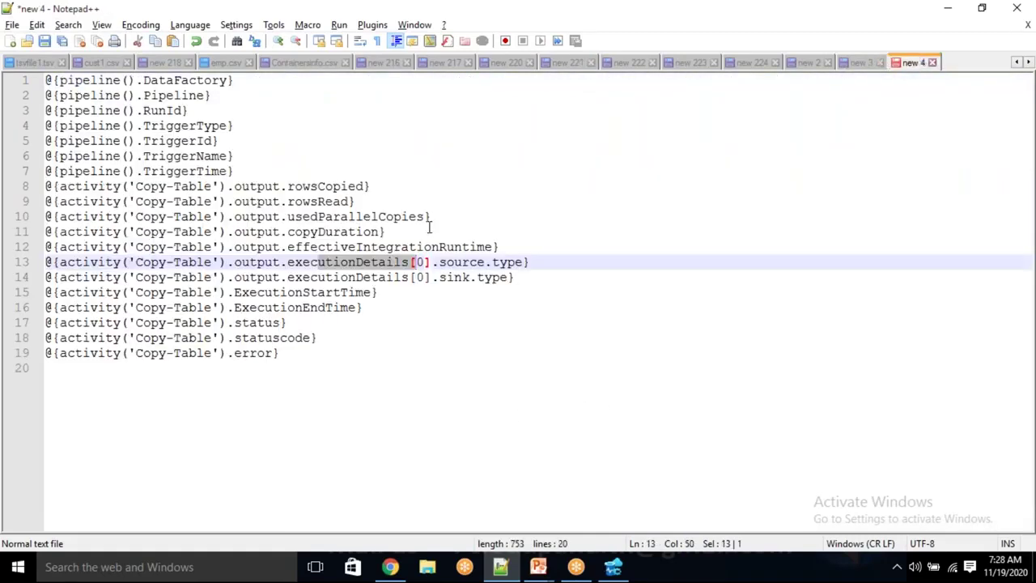
double_click(275, 263)
left_click_drag(302, 263, 438, 262)
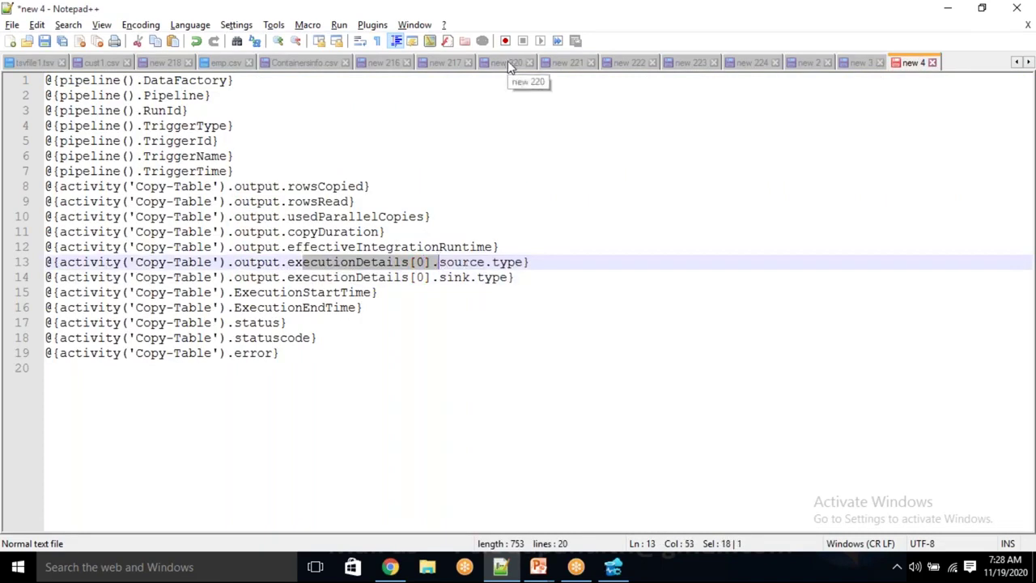
left_click(562, 64)
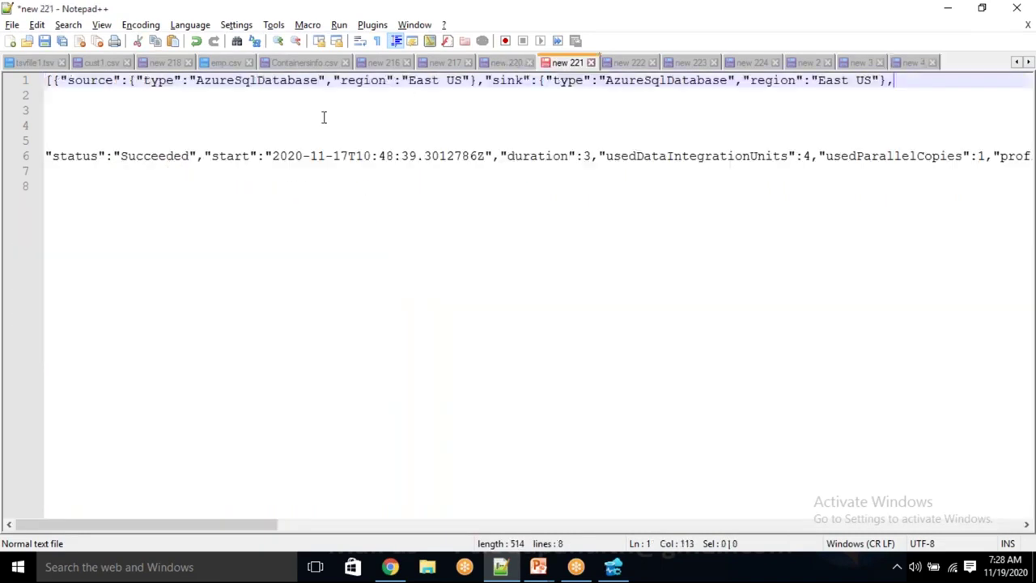
double_click(88, 82)
double_click(168, 81)
left_click_drag(217, 81, 251, 81)
Check the sink's type value in the JSON, then return to the Azure Data Factory editor
double_click(510, 81)
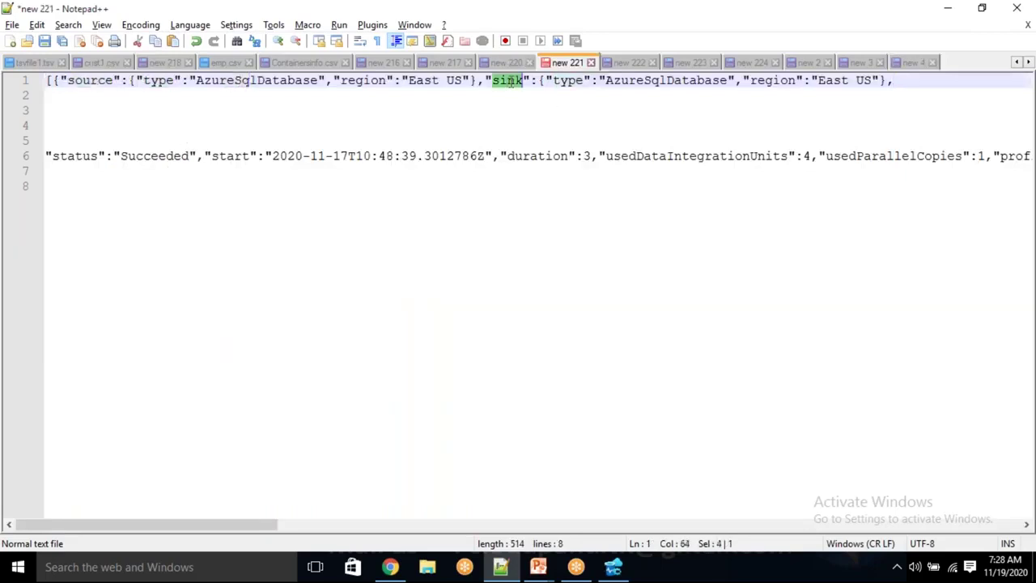
double_click(564, 81)
left_click_drag(599, 81, 705, 84)
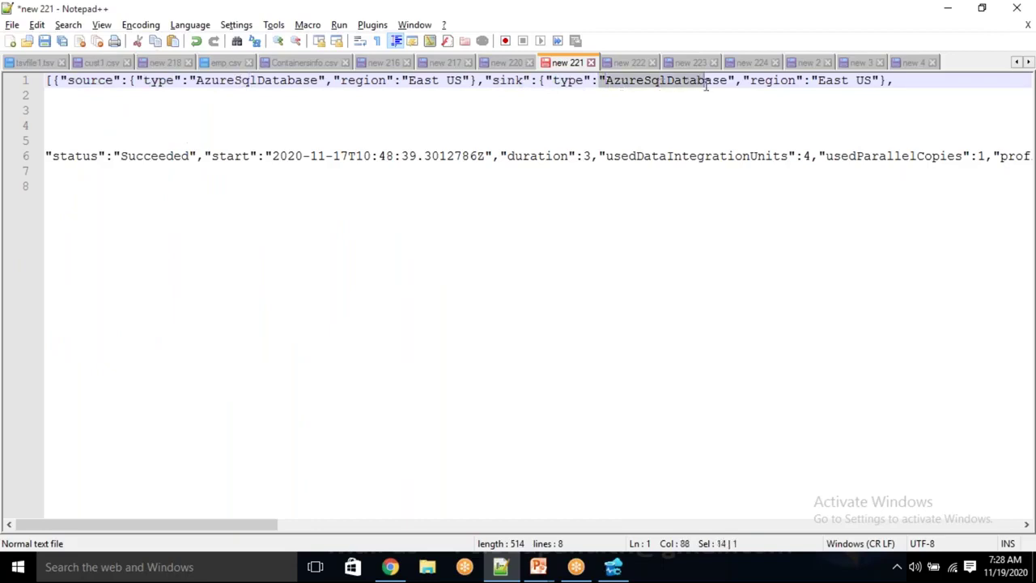
left_click(660, 107)
left_click_drag(625, 81, 681, 81)
double_click(510, 81)
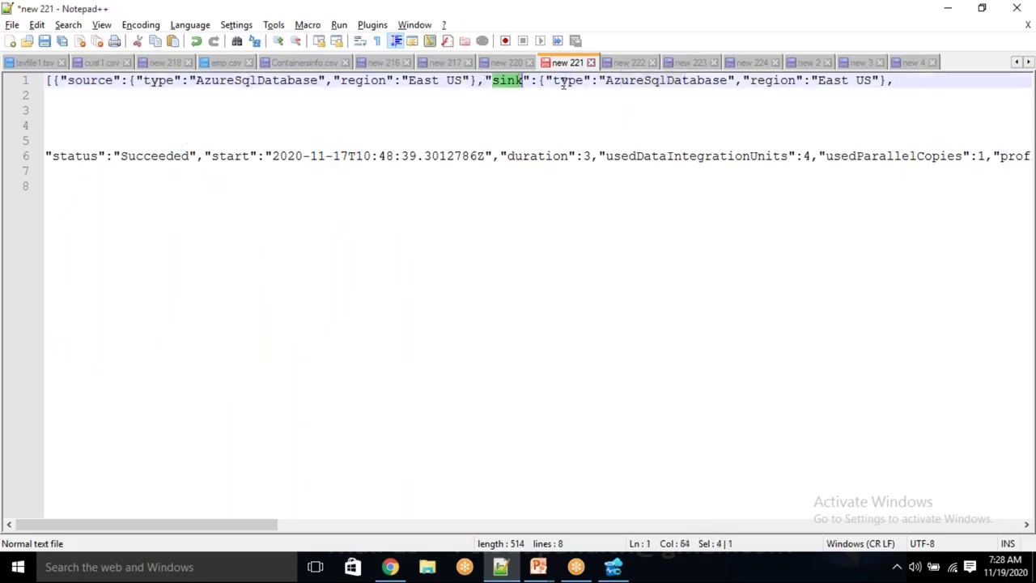
left_click_drag(560, 81, 696, 81)
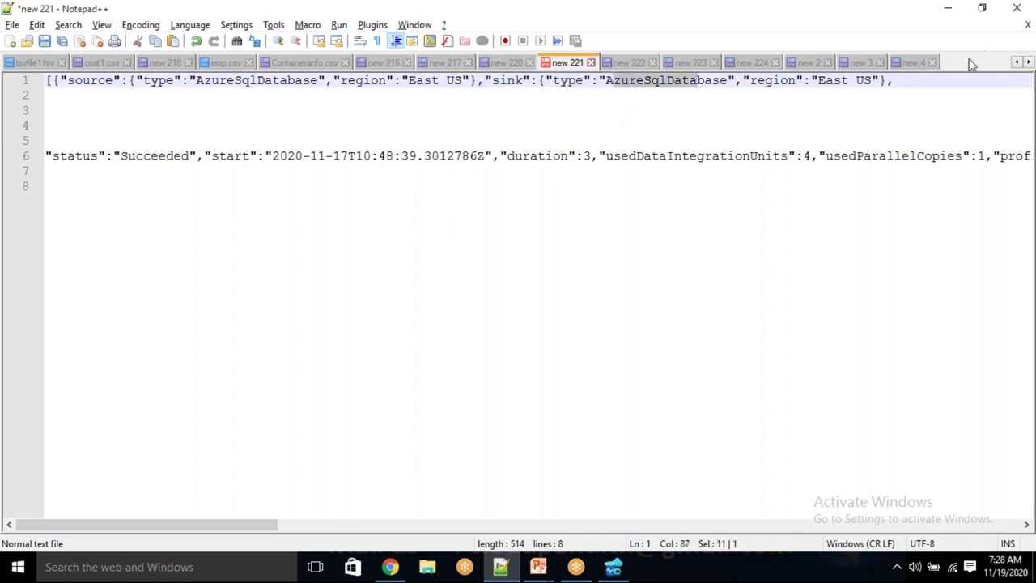
left_click(915, 63)
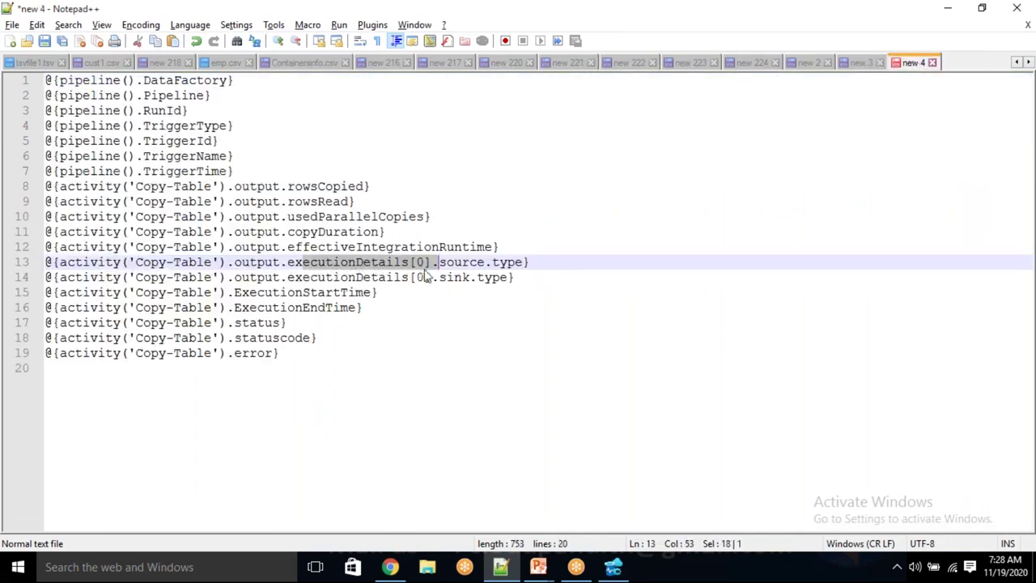
key("alt+Tab")
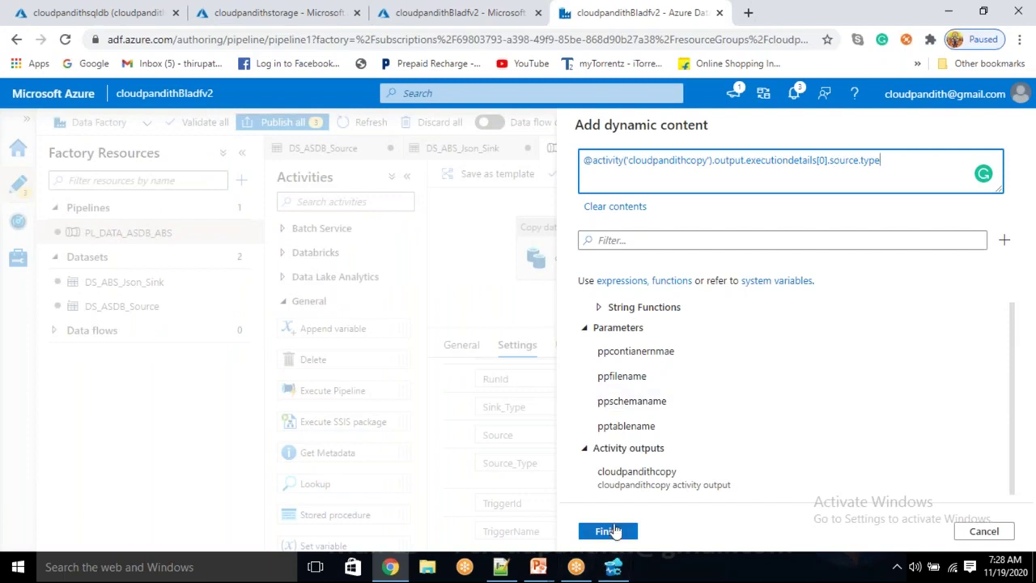
Apply the Source_Type expression and open a dynamic content editor for the Source parameter
left_click(613, 533)
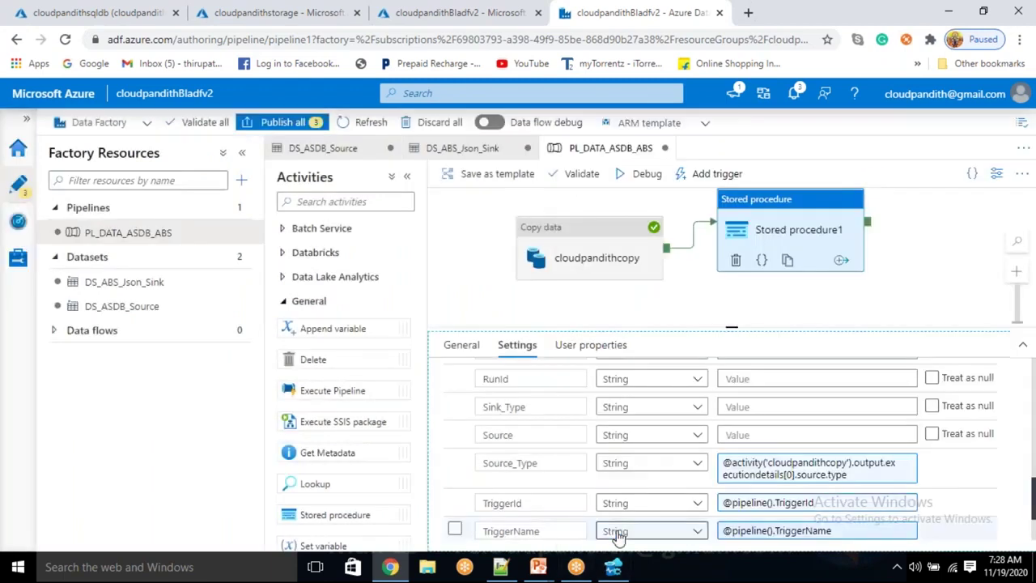
left_click(744, 435)
left_click(746, 456)
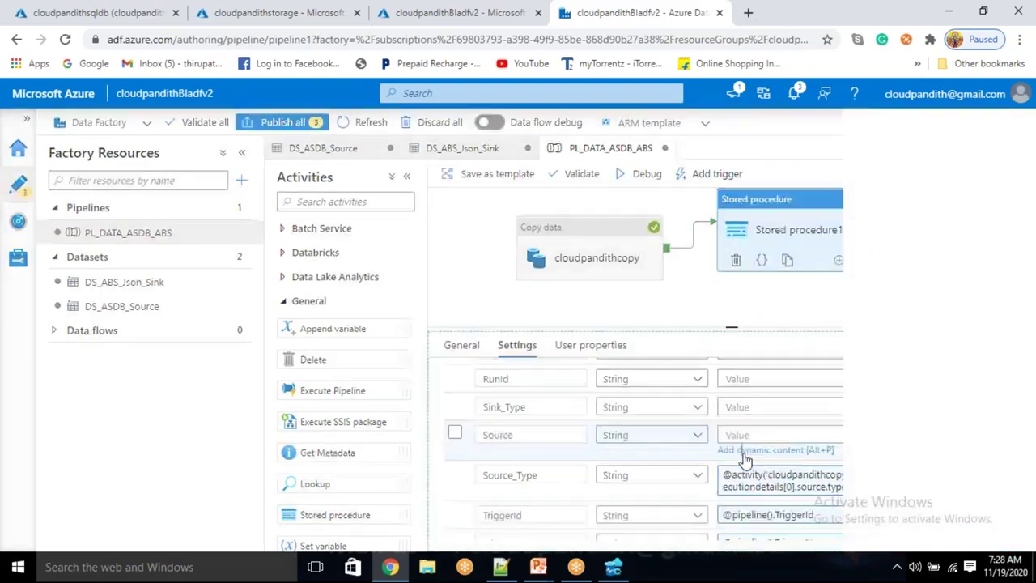
scroll(745, 462, "down", 5)
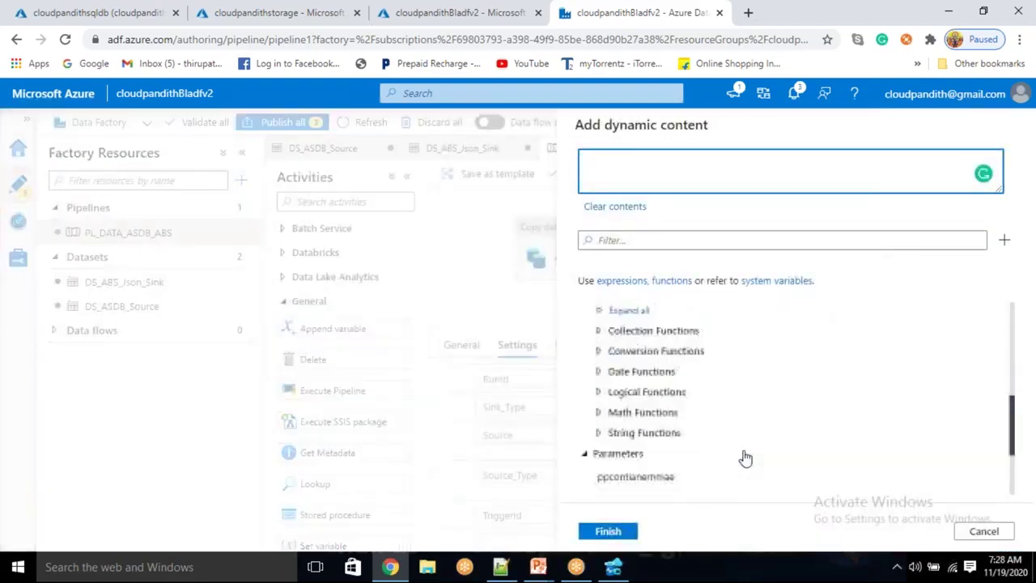
scroll(745, 459, "down", 3)
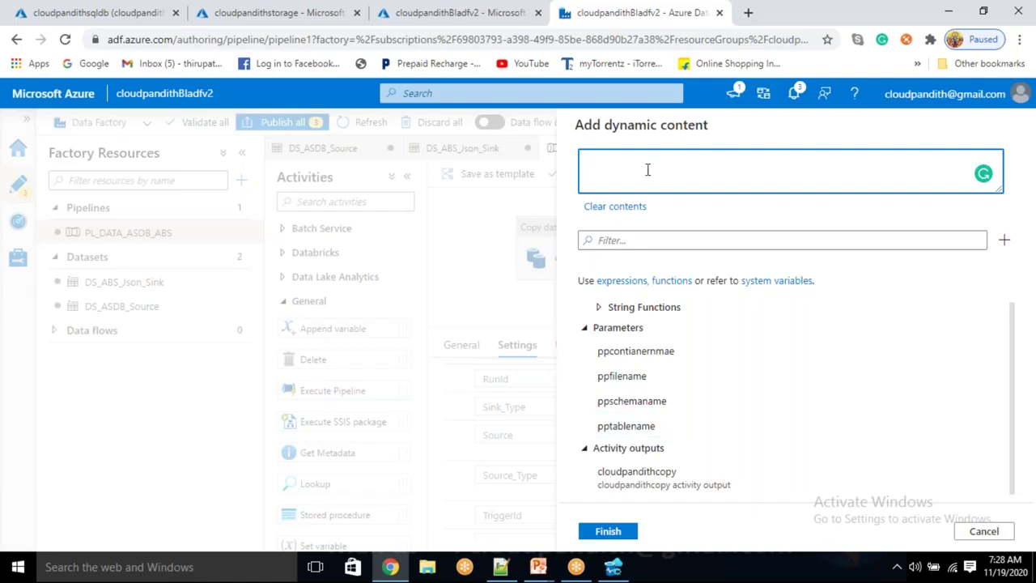
Insert the concat function into the Source parameter's expression
left_click(639, 245)
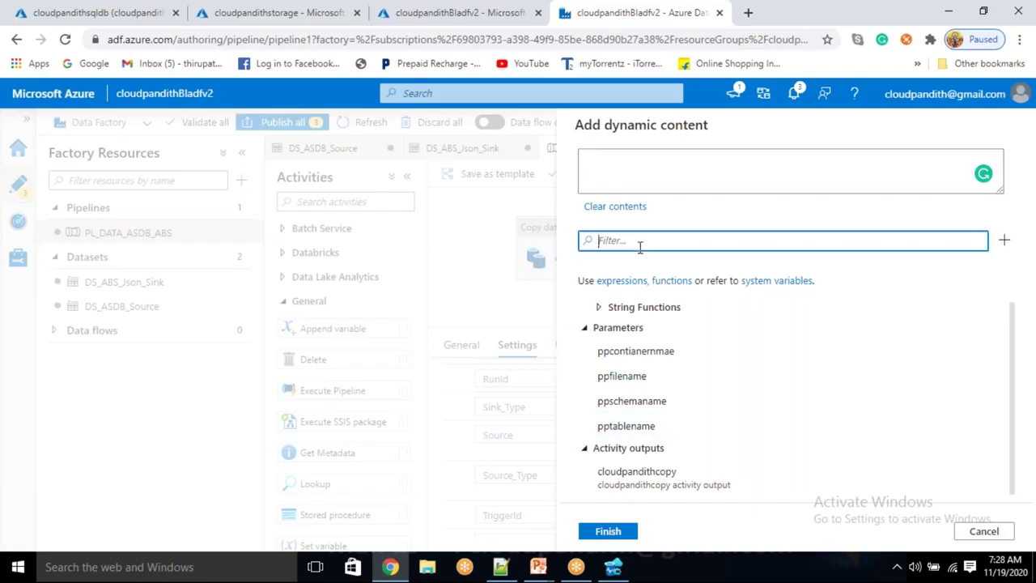
type("conc")
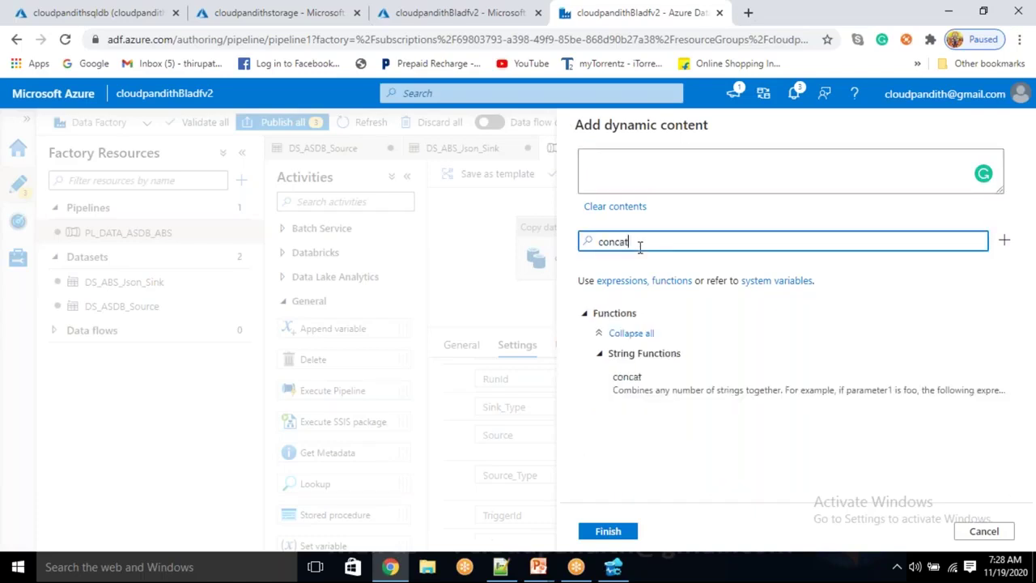
type("at")
left_click(675, 376)
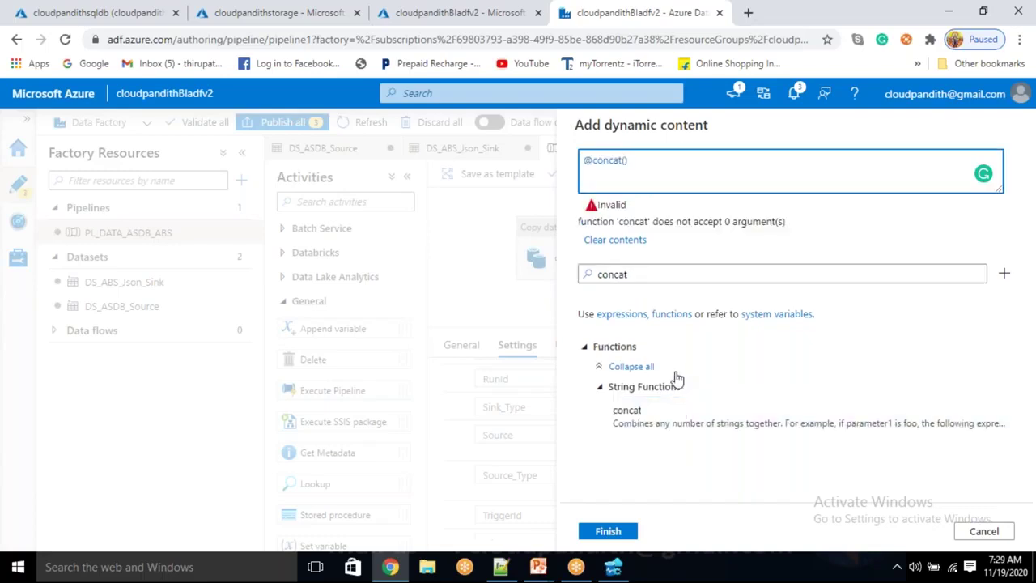
left_click_drag(712, 277, 568, 275)
key("BackSpace")
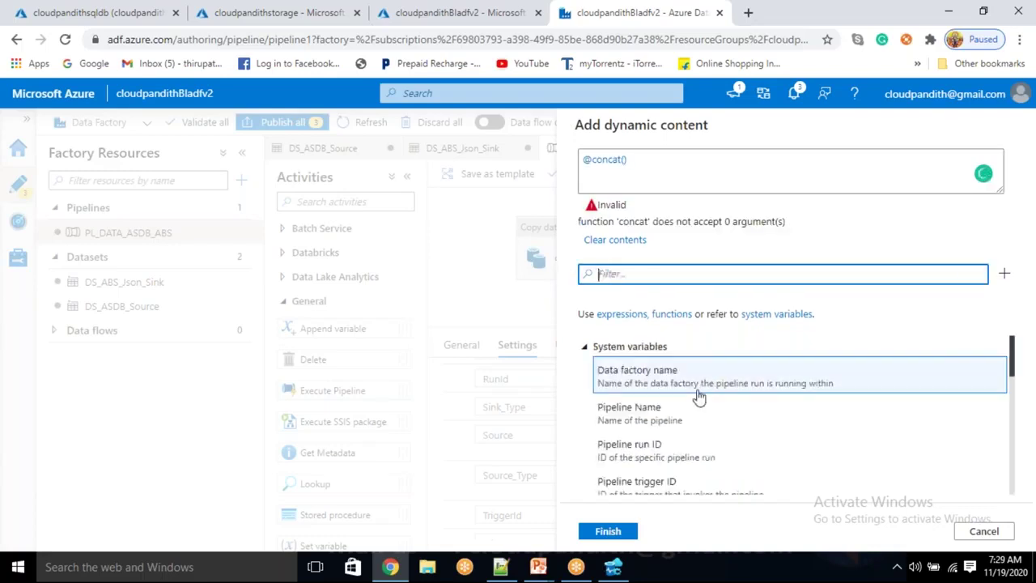
scroll(694, 397, "down", 5)
scroll(647, 409, "down", 3)
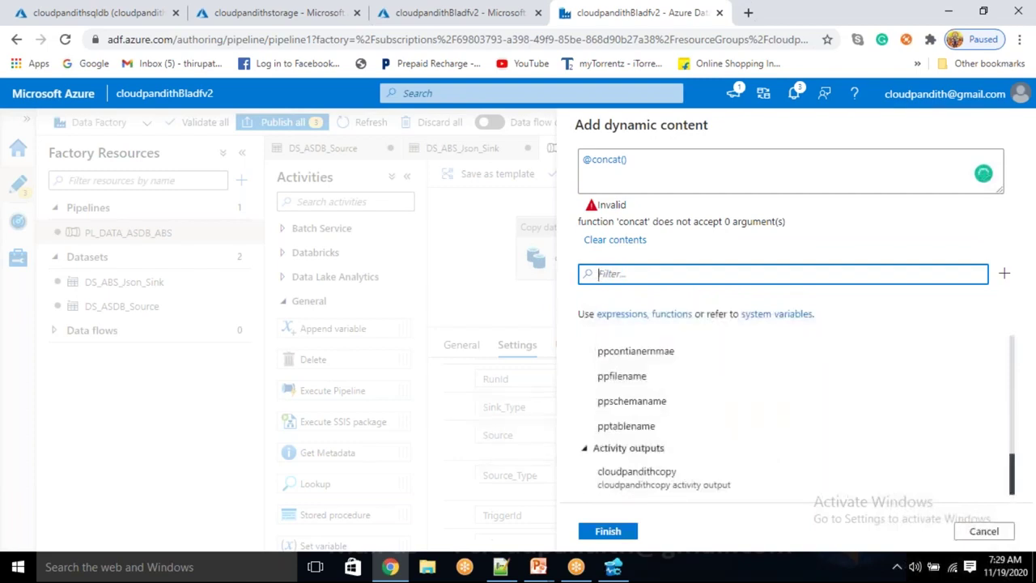
Fill concat with ppschemaname, '.', and pptablename and confirm the Source expression
left_click(644, 402)
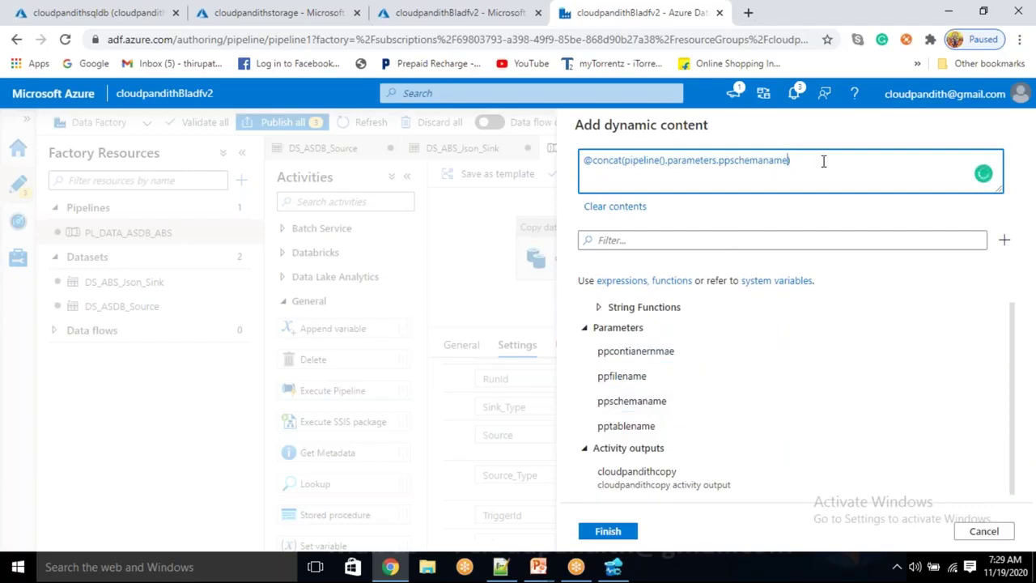
type(",''")
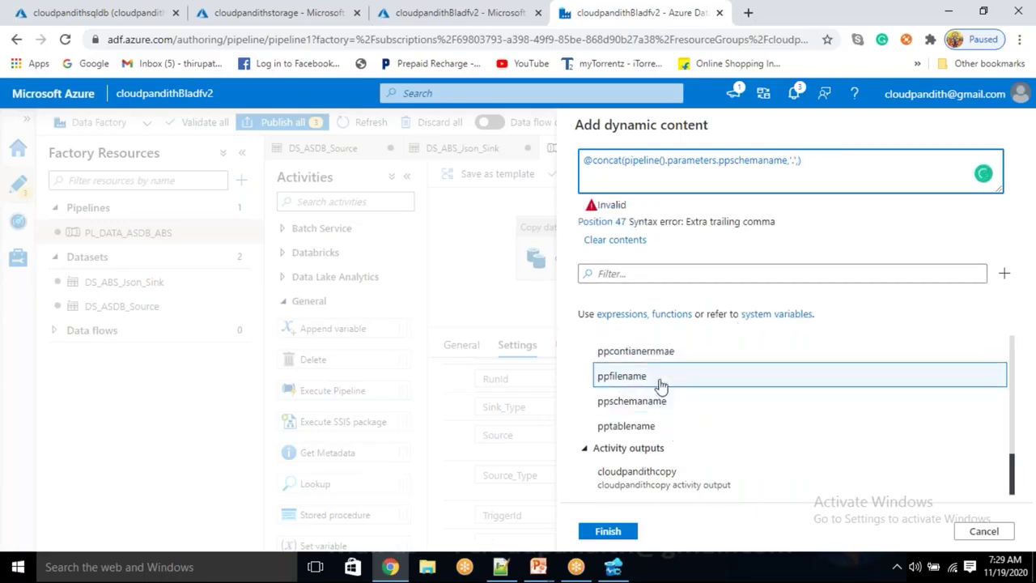
left_click(653, 424)
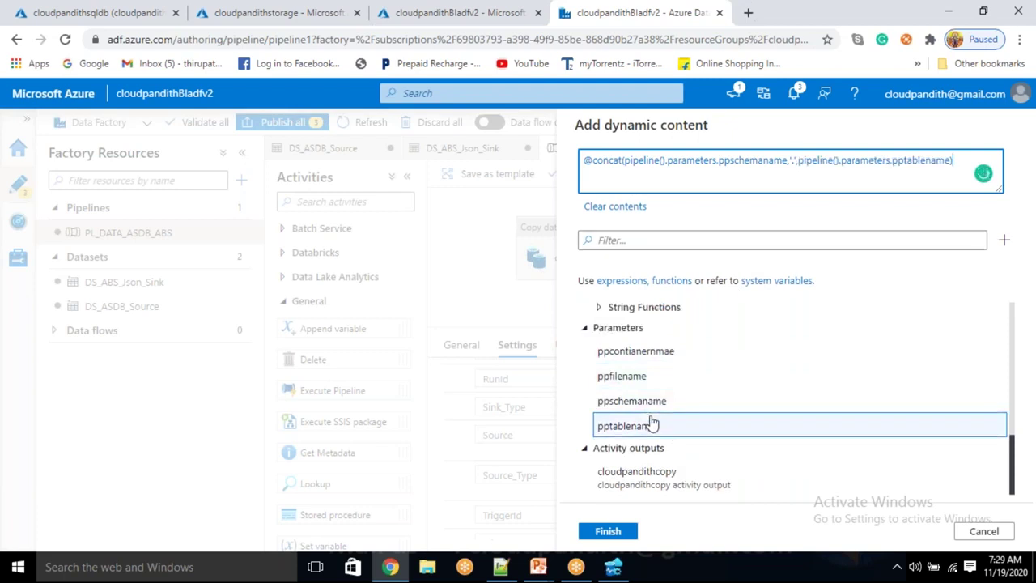
left_click_drag(694, 160, 854, 166)
type("'.'")
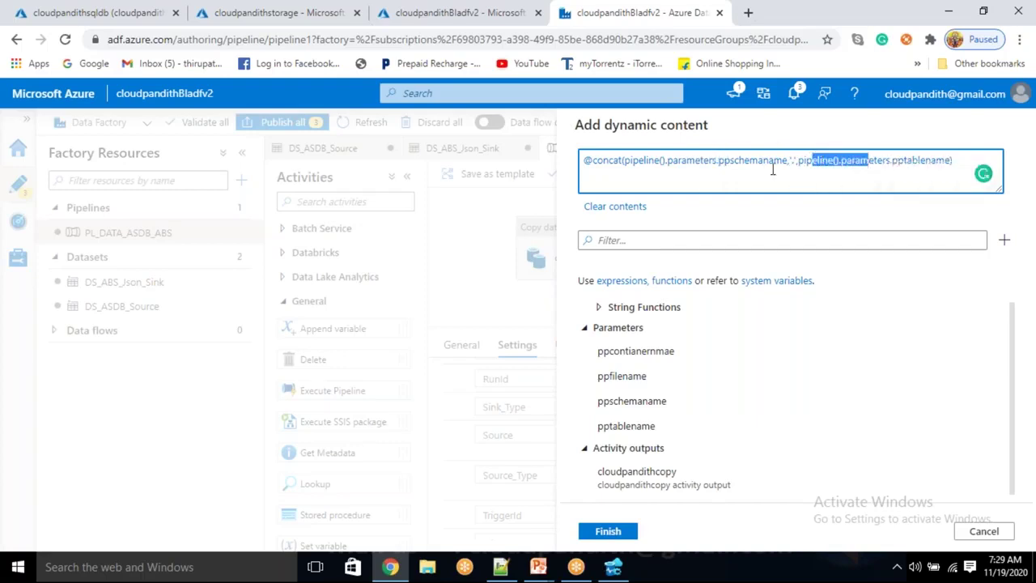
left_click(627, 531)
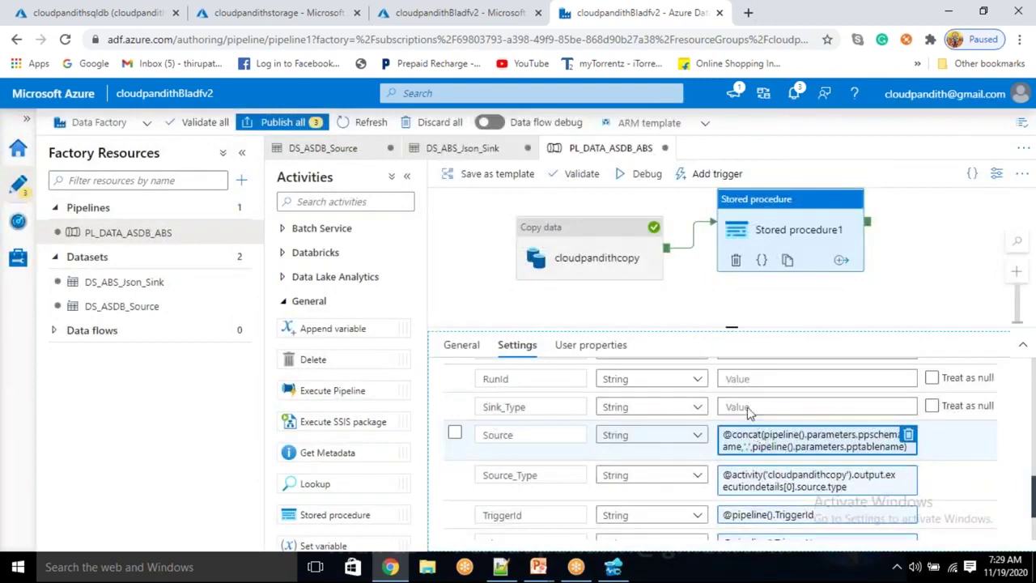
left_click(747, 405)
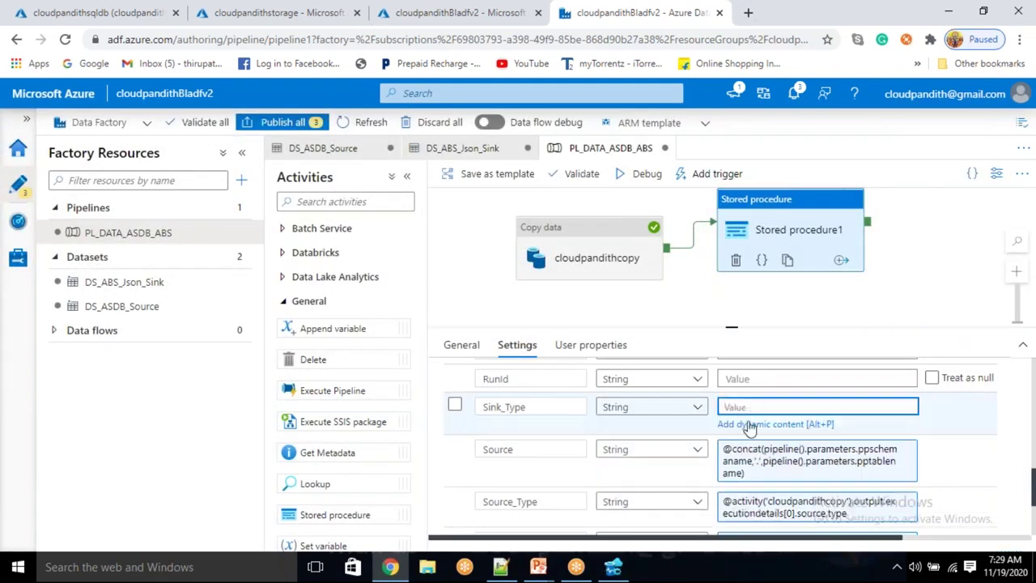
left_click(749, 424)
scroll(732, 454, "down", 5)
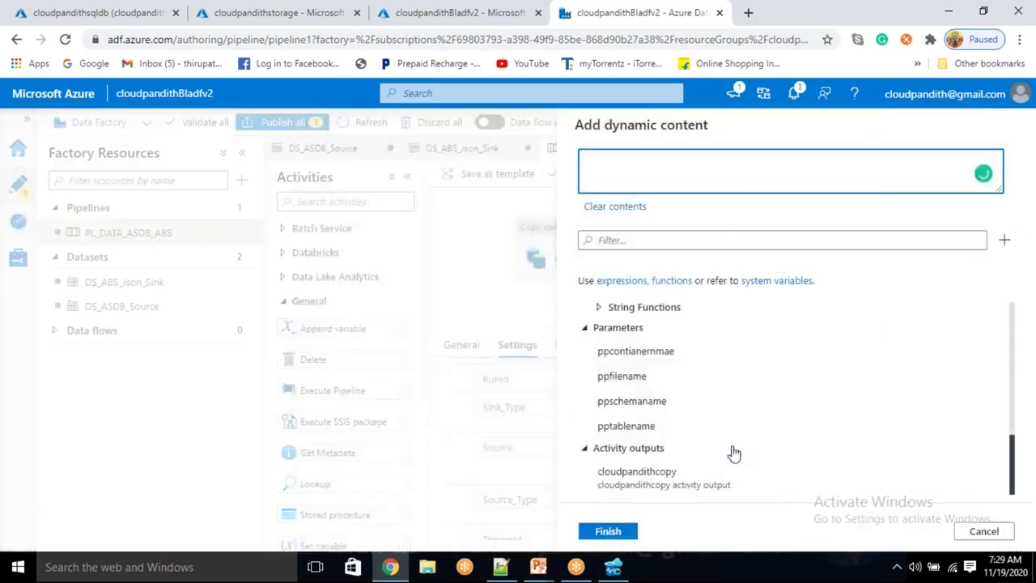
left_click(695, 483)
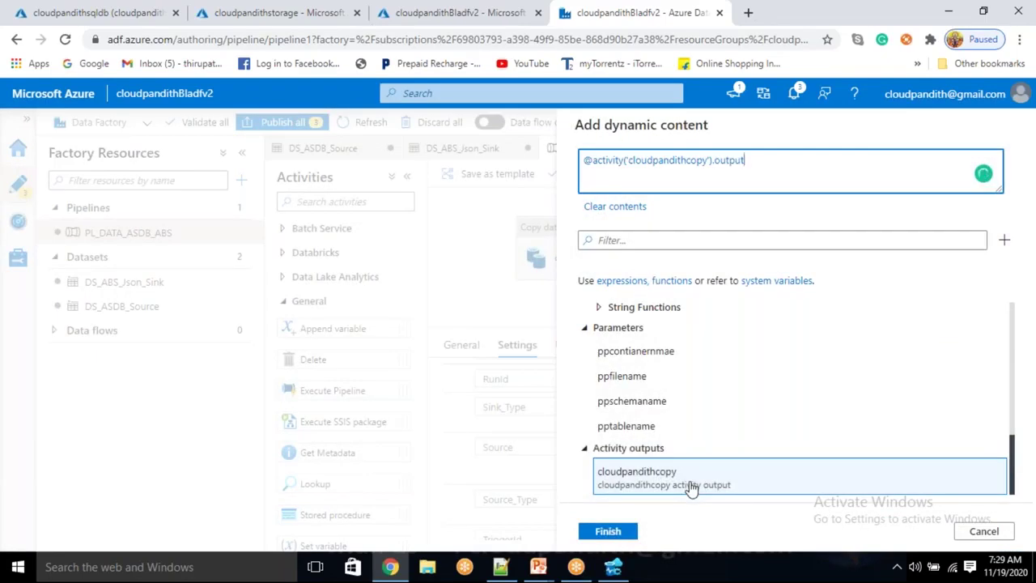
type(".executiondetai")
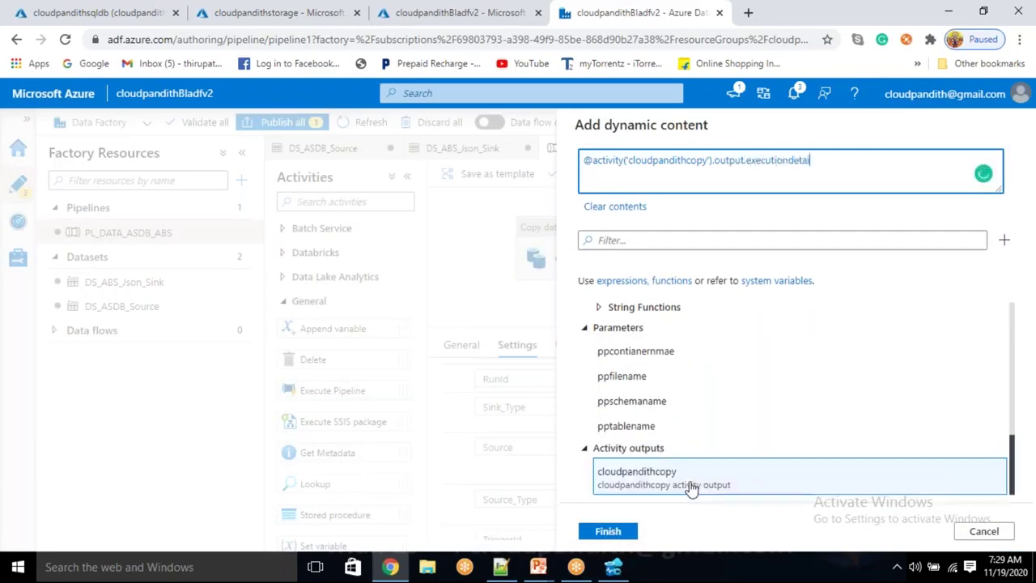
type("ls[0].sink.type")
left_click(617, 542)
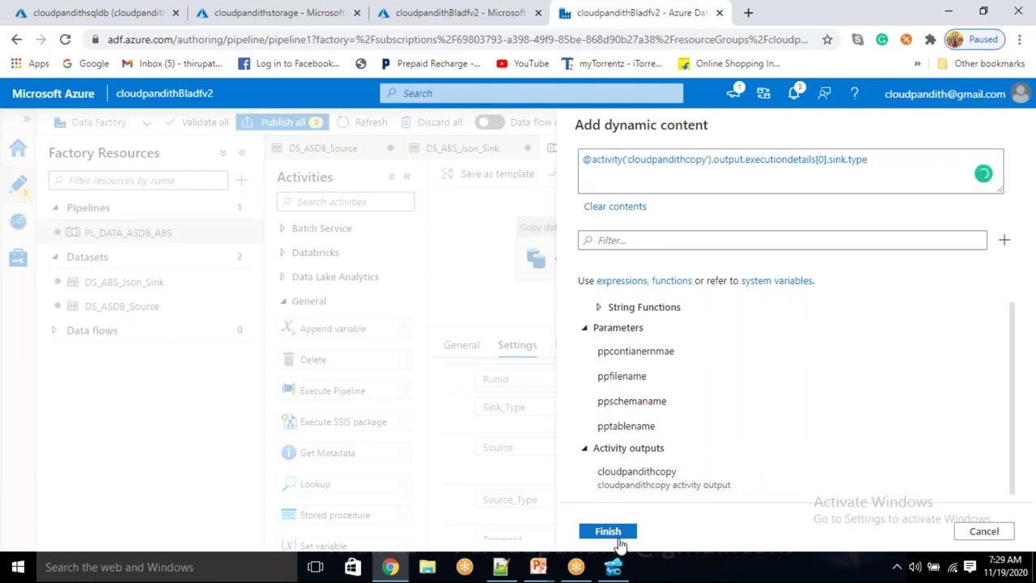
scroll(750, 470, "up", 1)
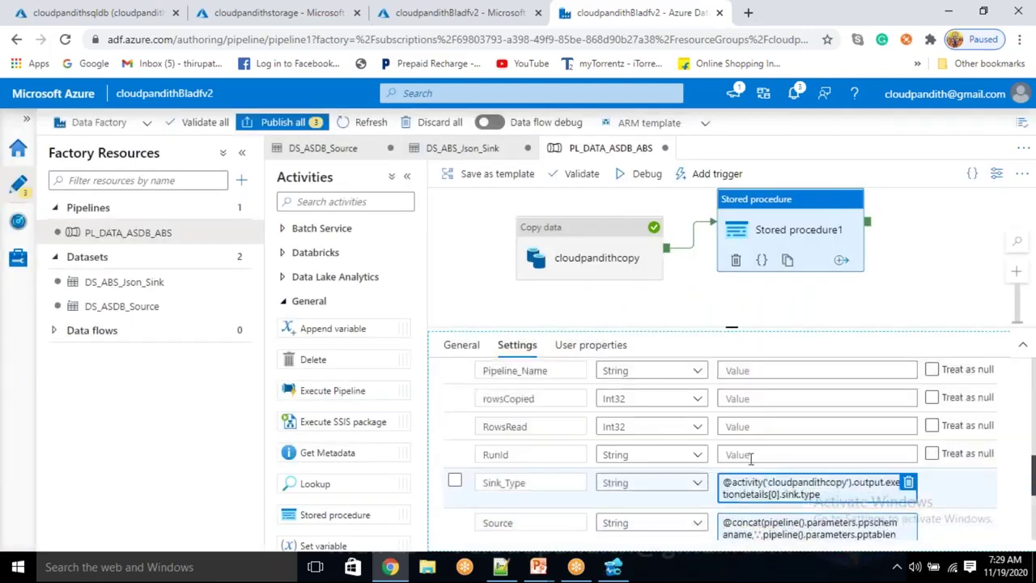
Set RunId to the pipeline run ID system variable
left_click(751, 457)
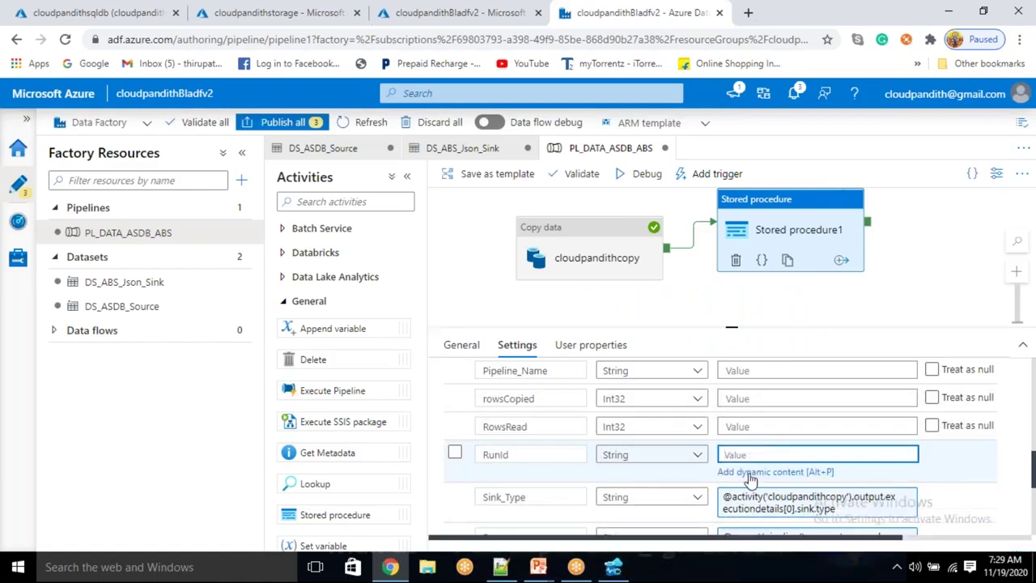
left_click(747, 477)
scroll(749, 457, "down", 5)
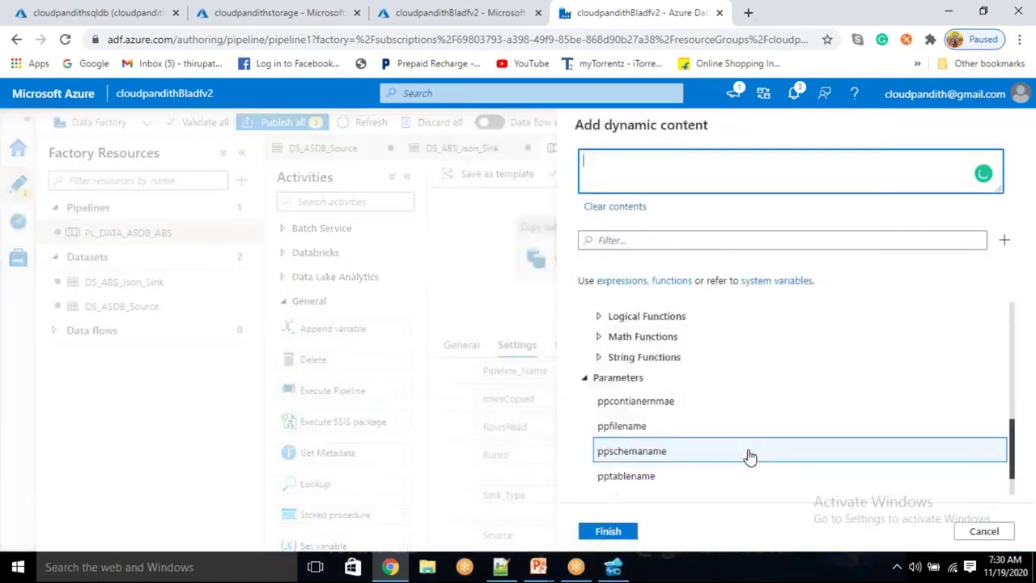
scroll(749, 455, "up", 5)
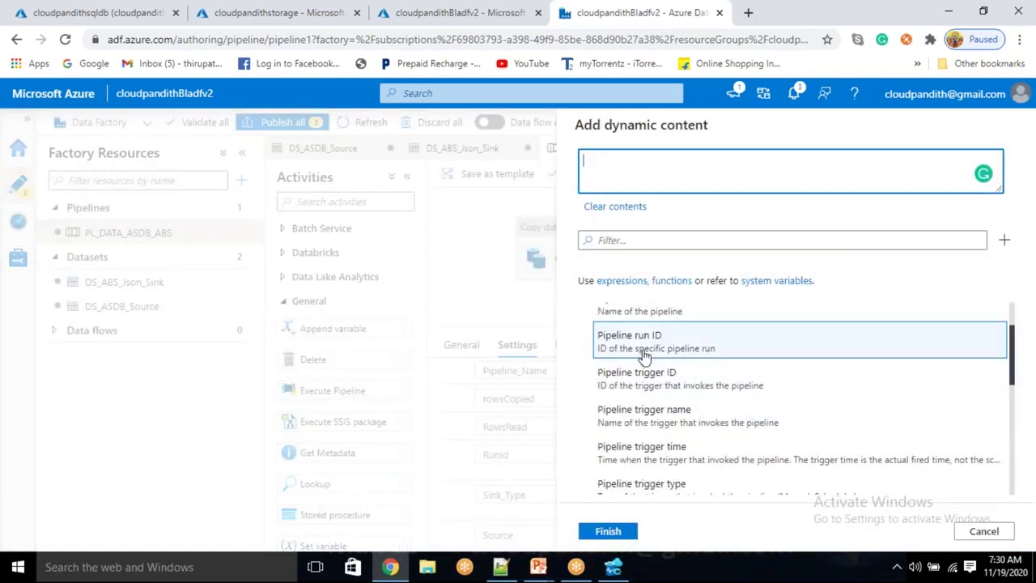
left_click(623, 335)
left_click(607, 531)
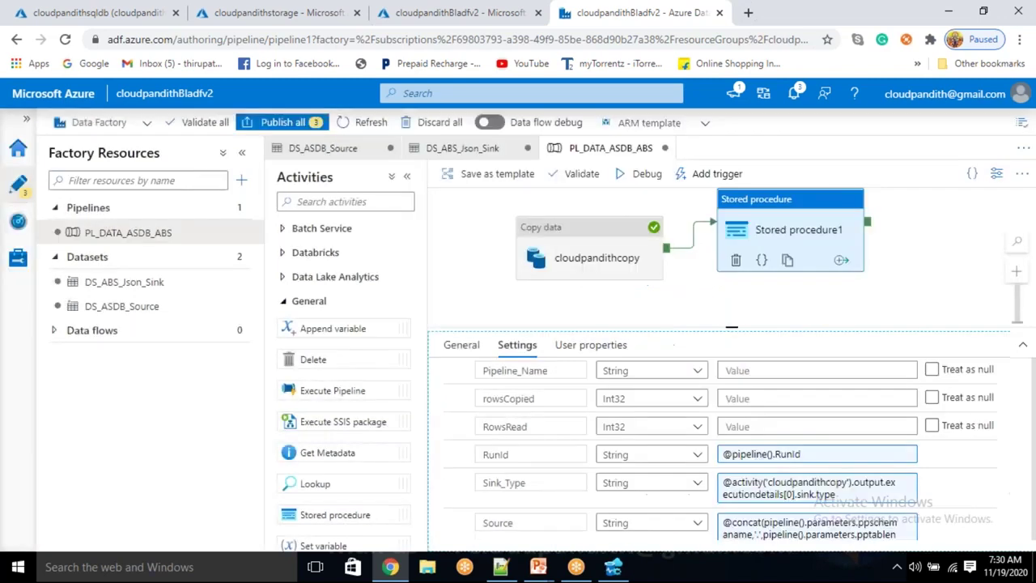
left_click(741, 427)
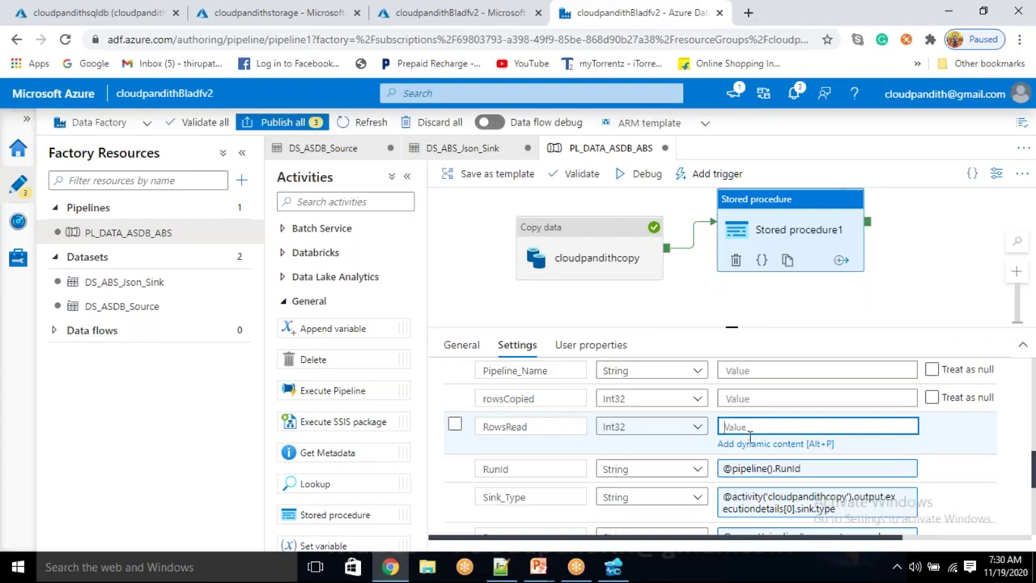
left_click(750, 443)
scroll(732, 457, "down", 10)
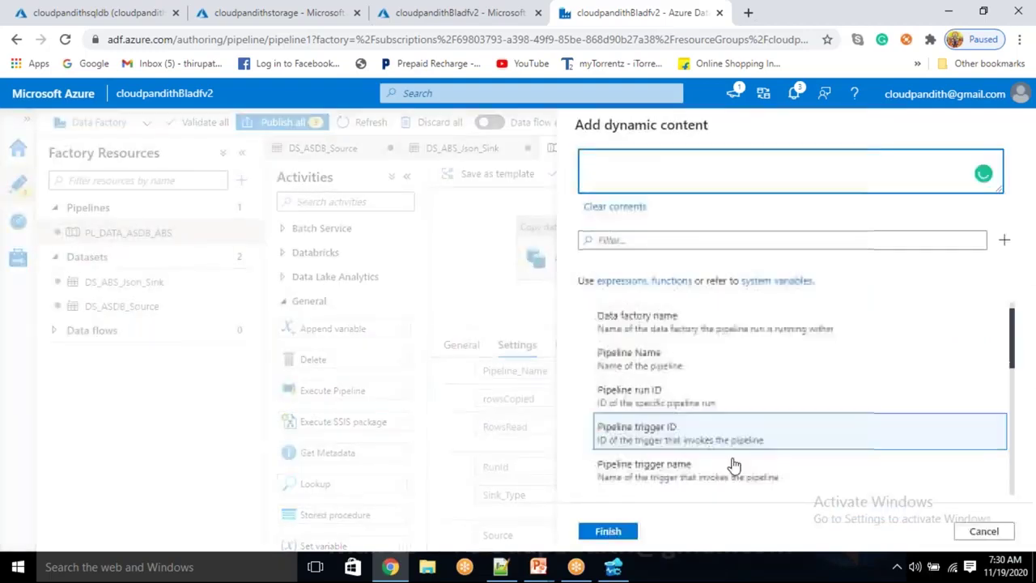
scroll(725, 478, "down", 2)
left_click(726, 477)
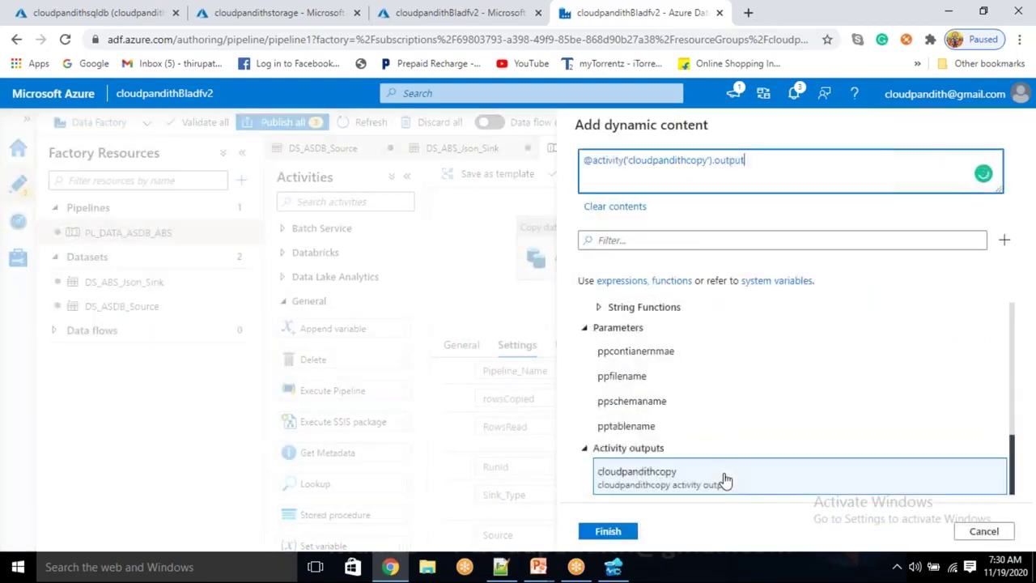
type(".")
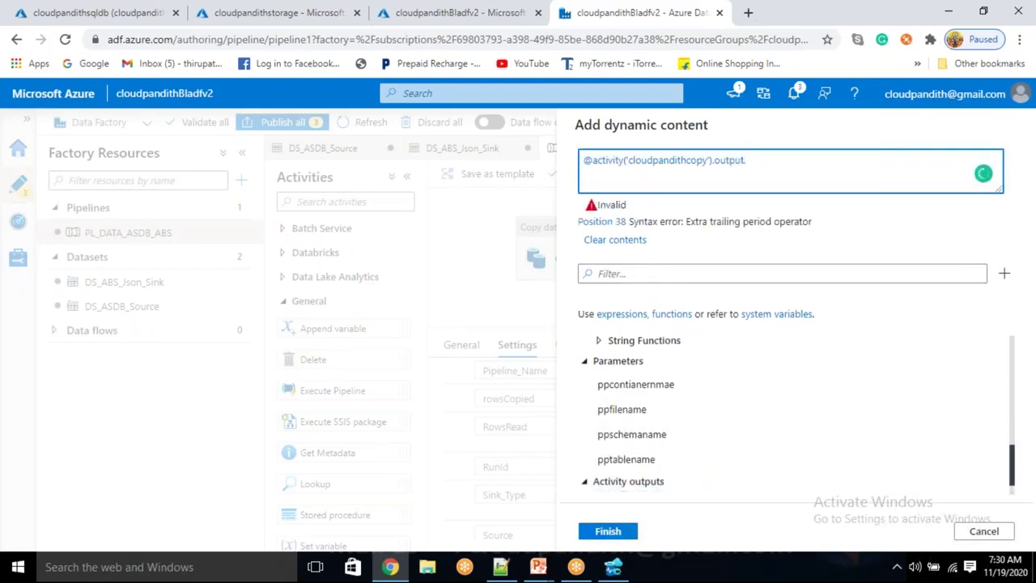
type("rowsre")
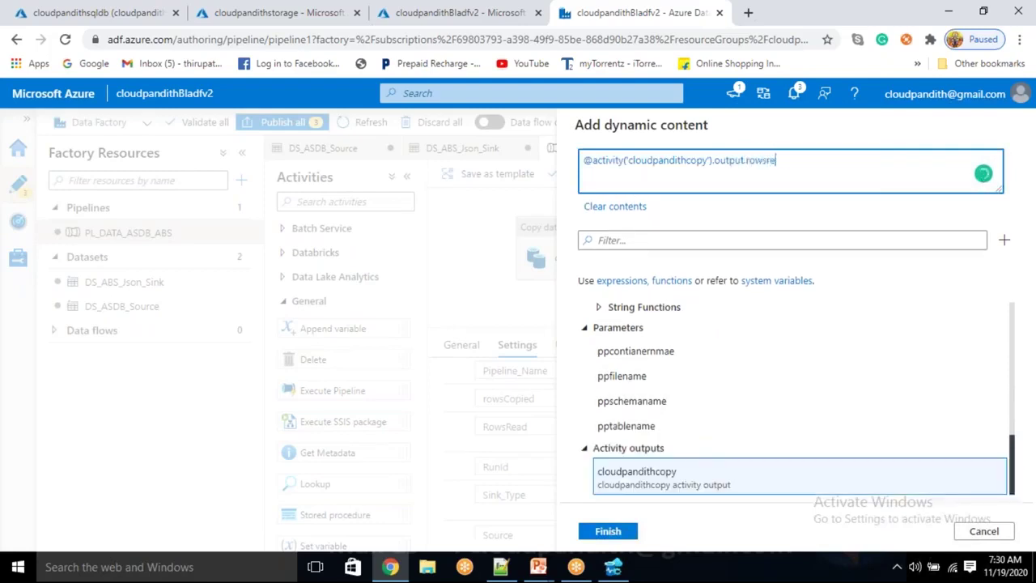
type("ad")
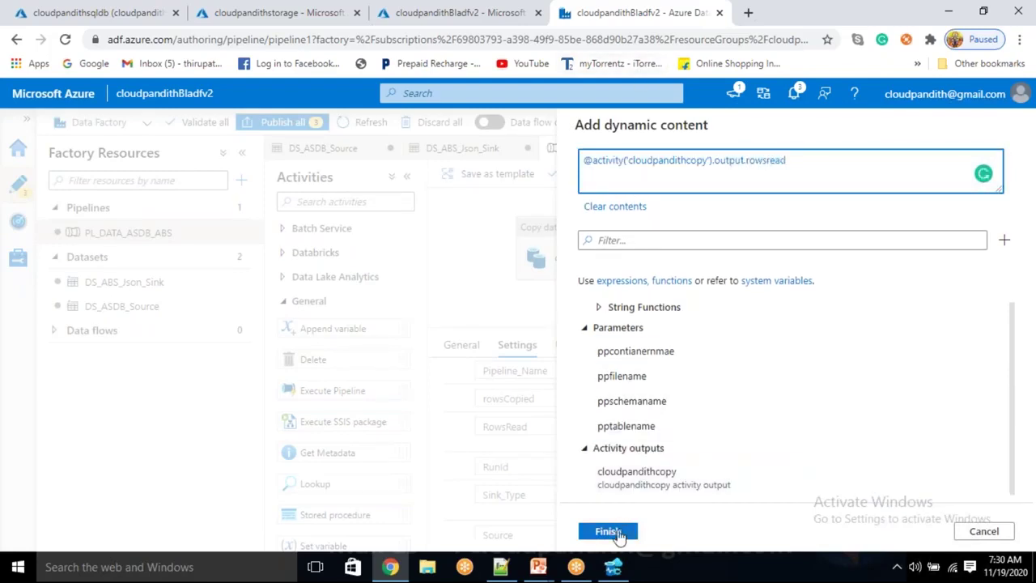
left_click(608, 532)
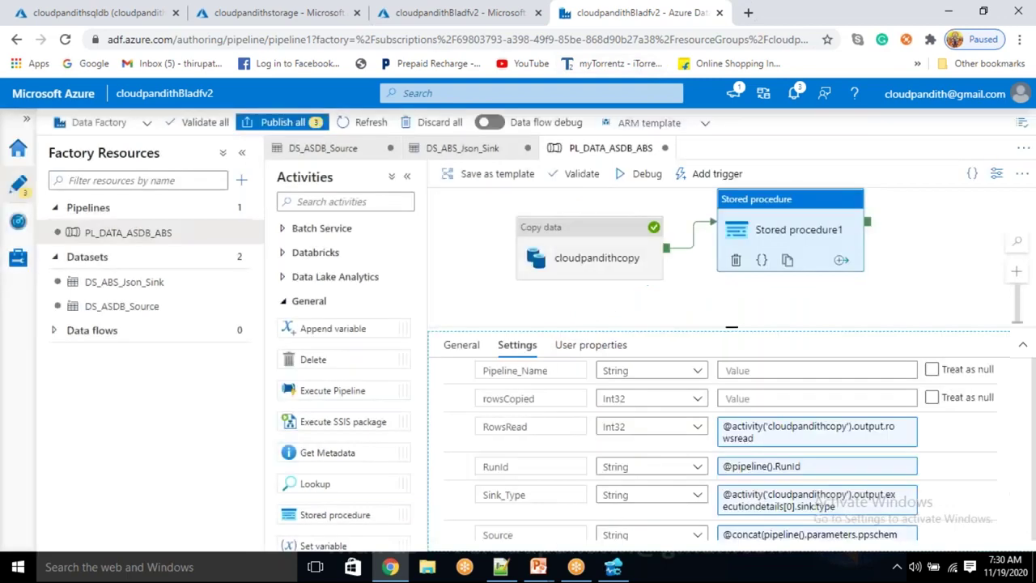
Set rowsCopied to the cloudpandithcopy activity's rows-copied output
left_click(759, 398)
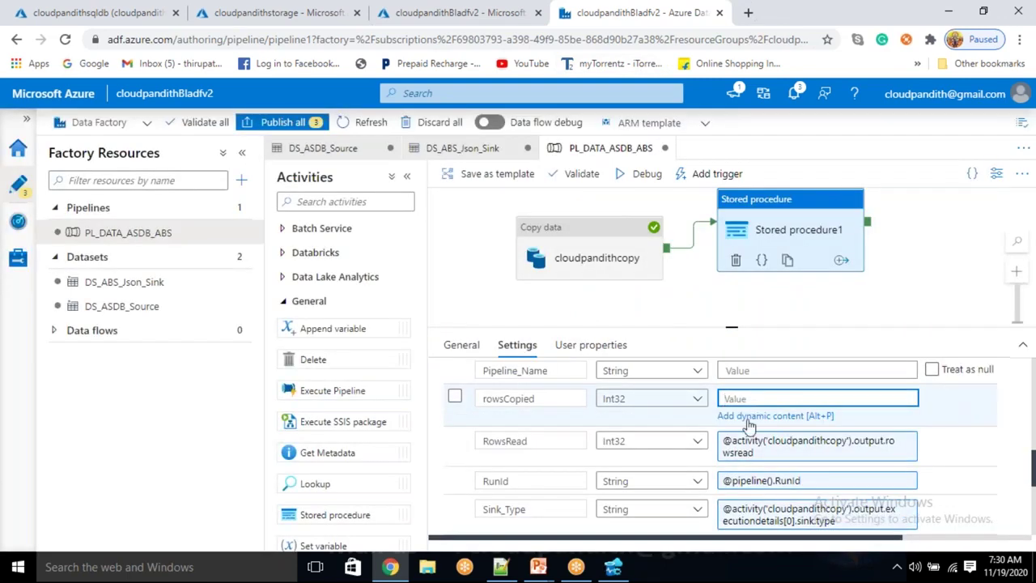
left_click(746, 416)
scroll(711, 460, "down", 10)
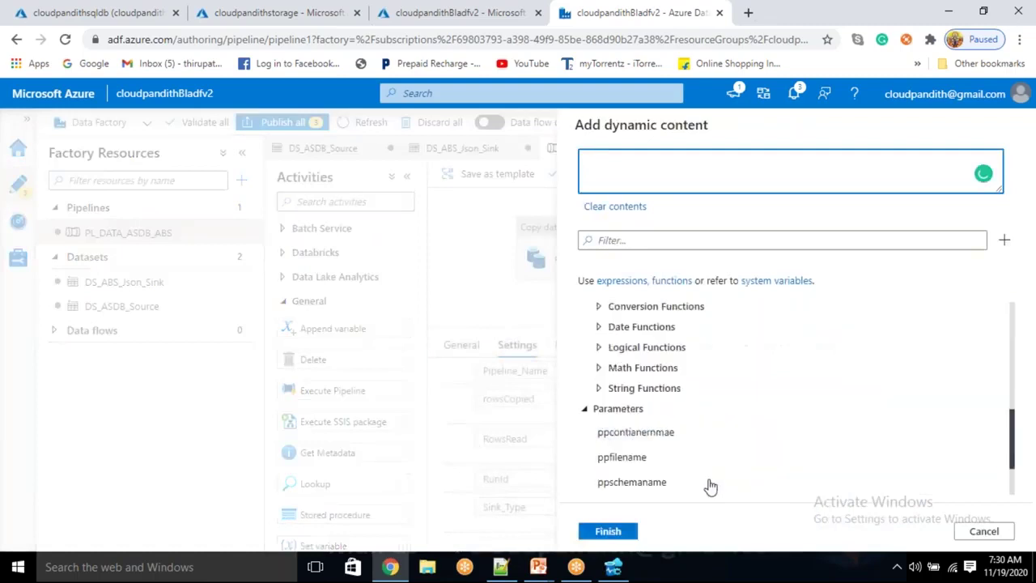
left_click(705, 491)
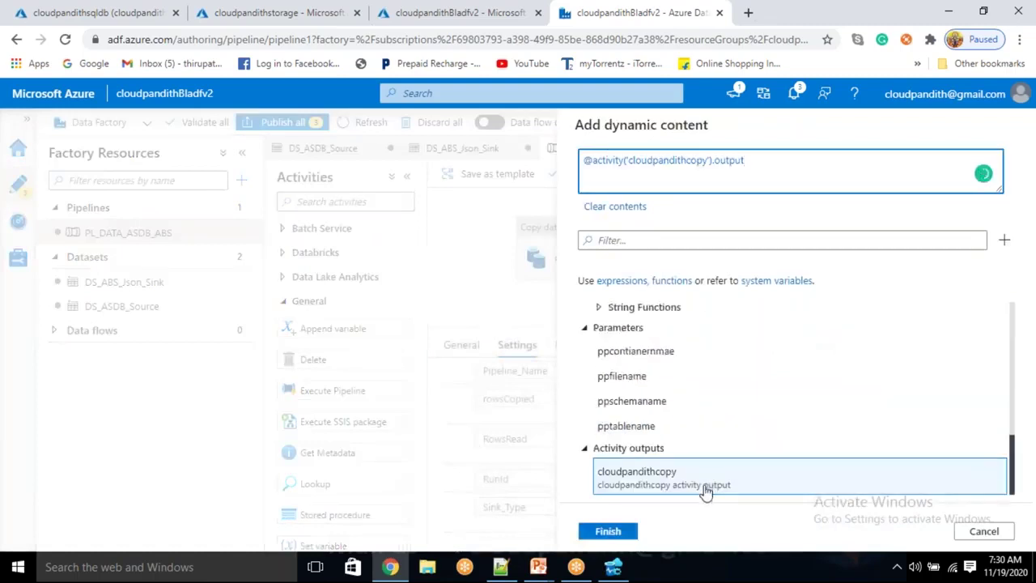
type(".rpwscopied")
left_click(620, 531)
scroll(647, 461, "up", 1)
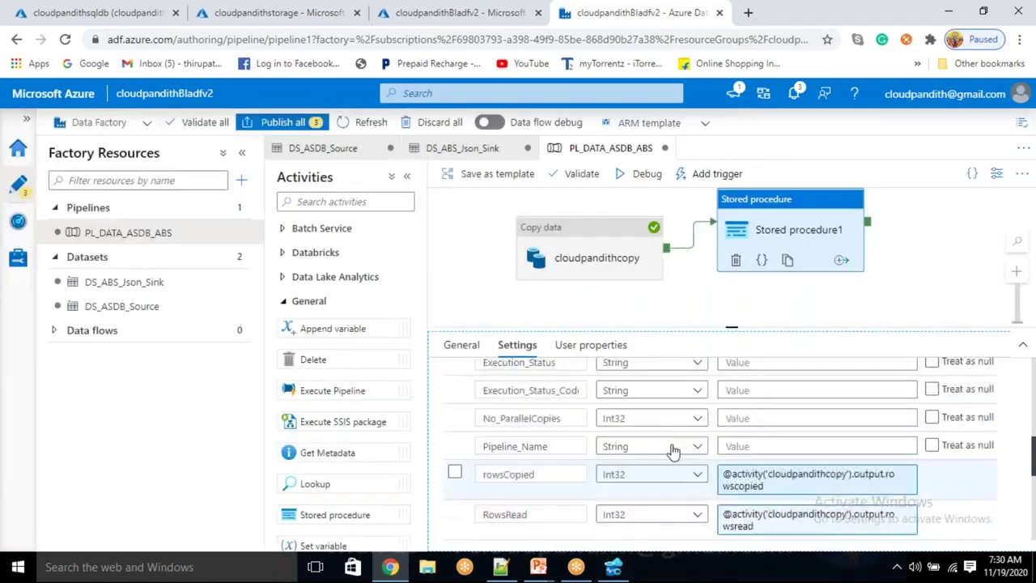
left_click(769, 446)
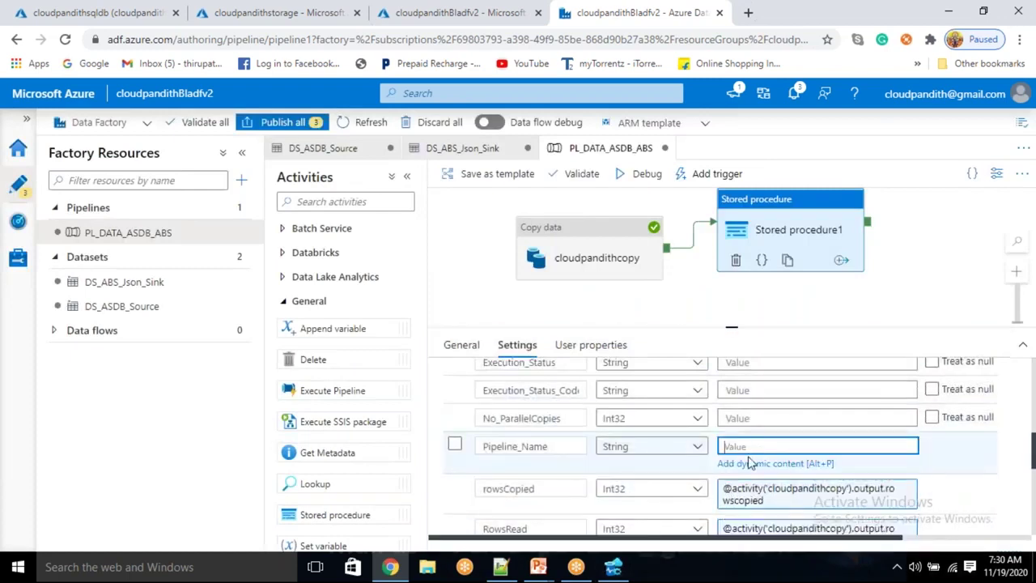
left_click(748, 462)
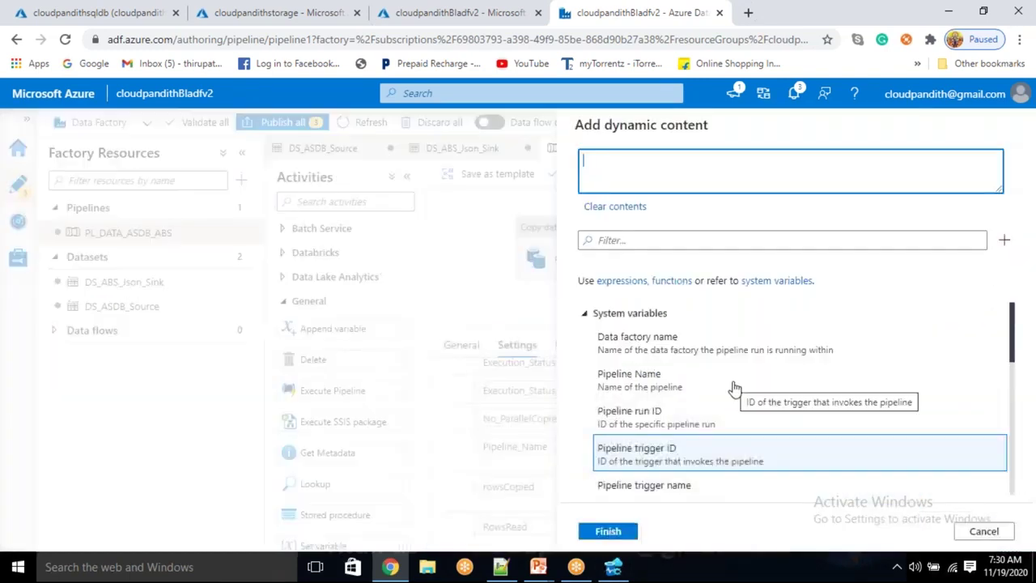
scroll(736, 393, "down", 1)
scroll(732, 388, "up", 1)
left_click(710, 387)
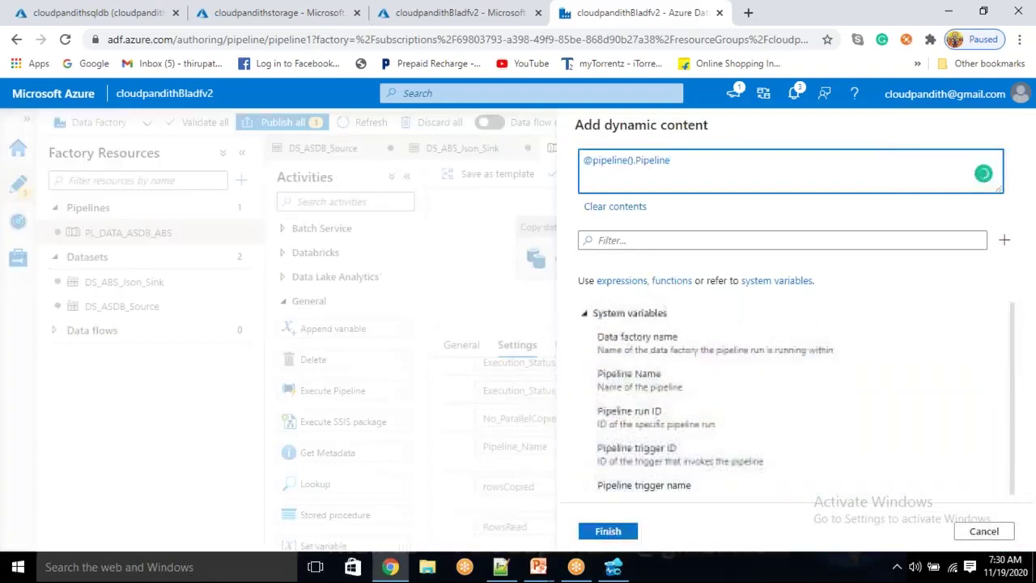
left_click(608, 531)
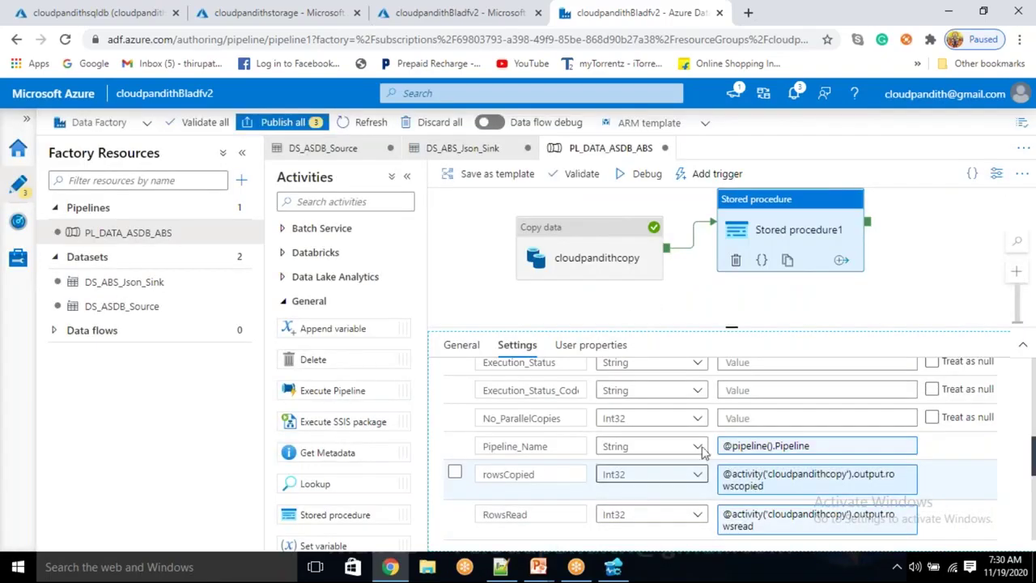
Select the No_ParallelCopies value and switch to the Notepad++ expression notes
scroll(703, 450, "up", 2)
scroll(702, 454, "down", 1)
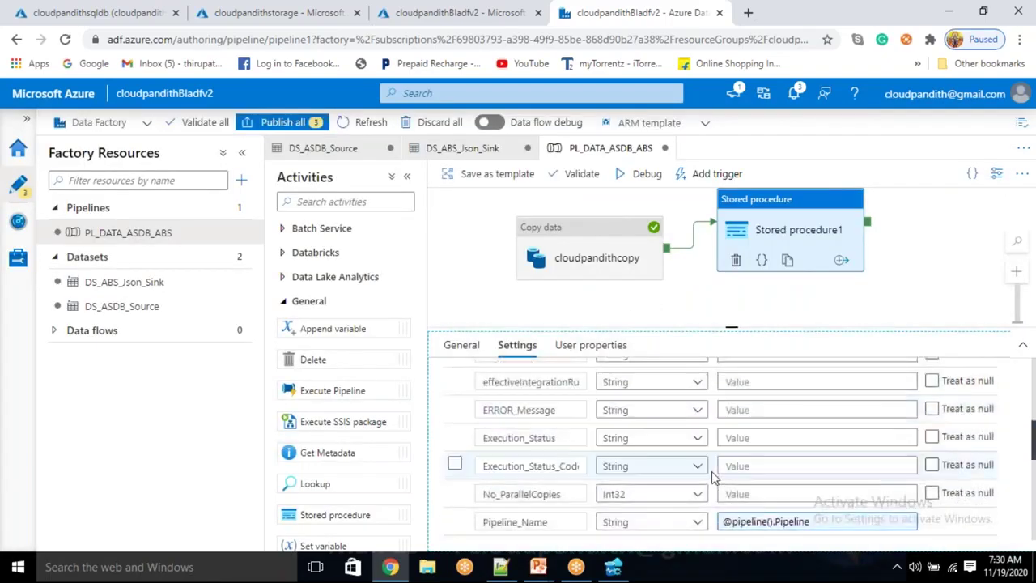
left_click(739, 493)
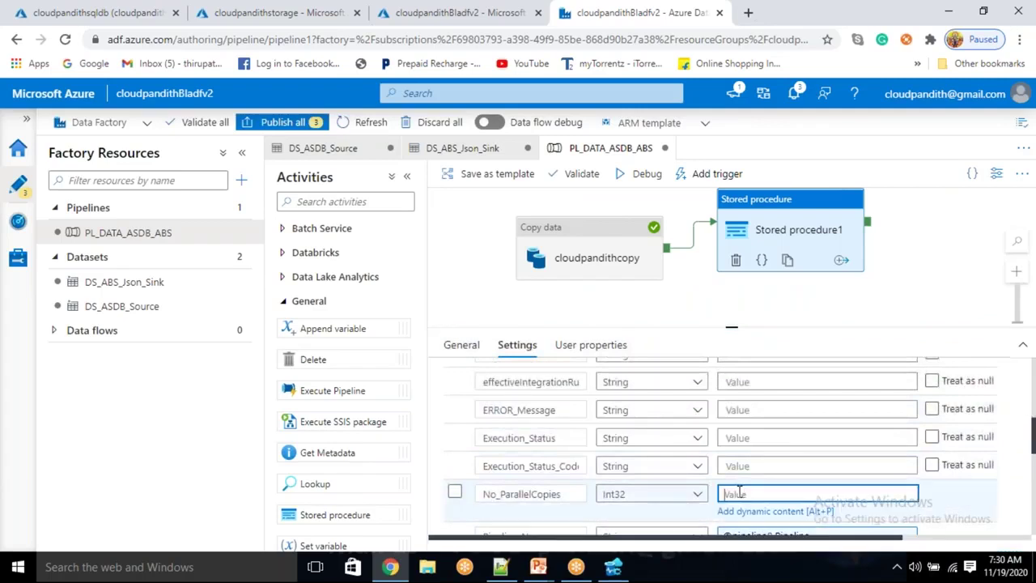
left_click(500, 566)
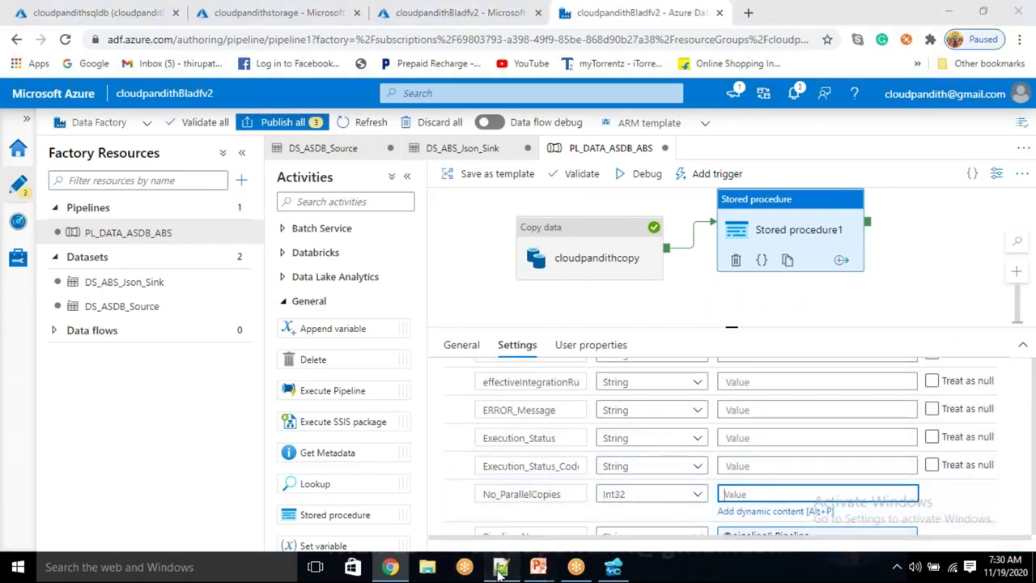
Locate the usedParallelCopies expression on line 10 of the Notepad++ notes
left_click(425, 293)
double_click(248, 216)
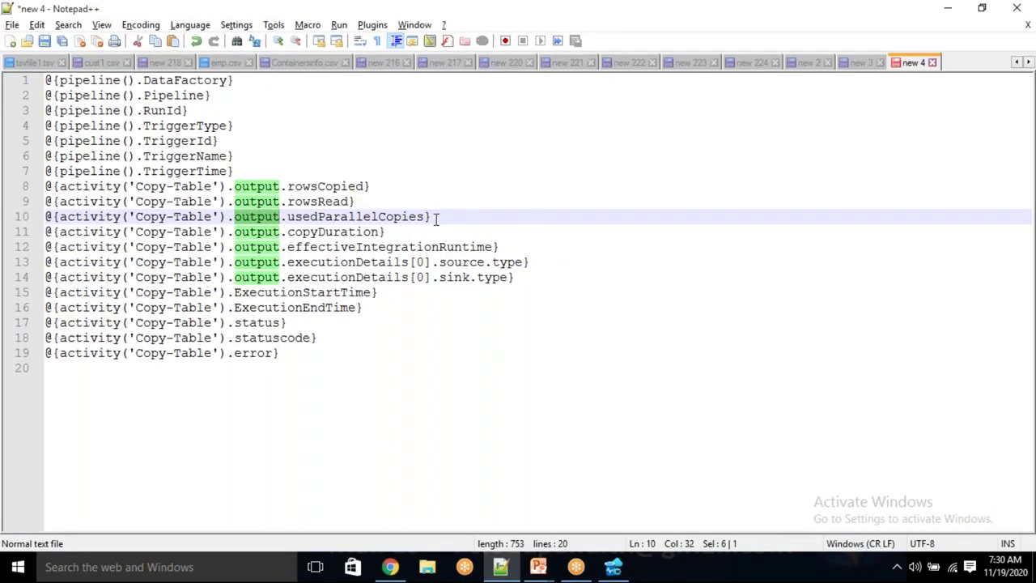
left_click_drag(437, 218, 46, 217)
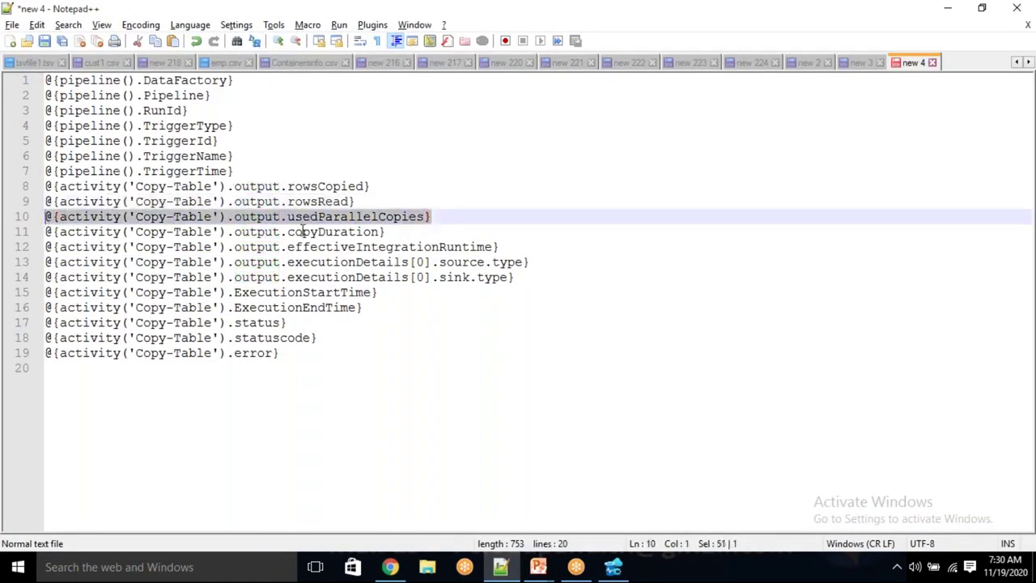
key("alt+Tab")
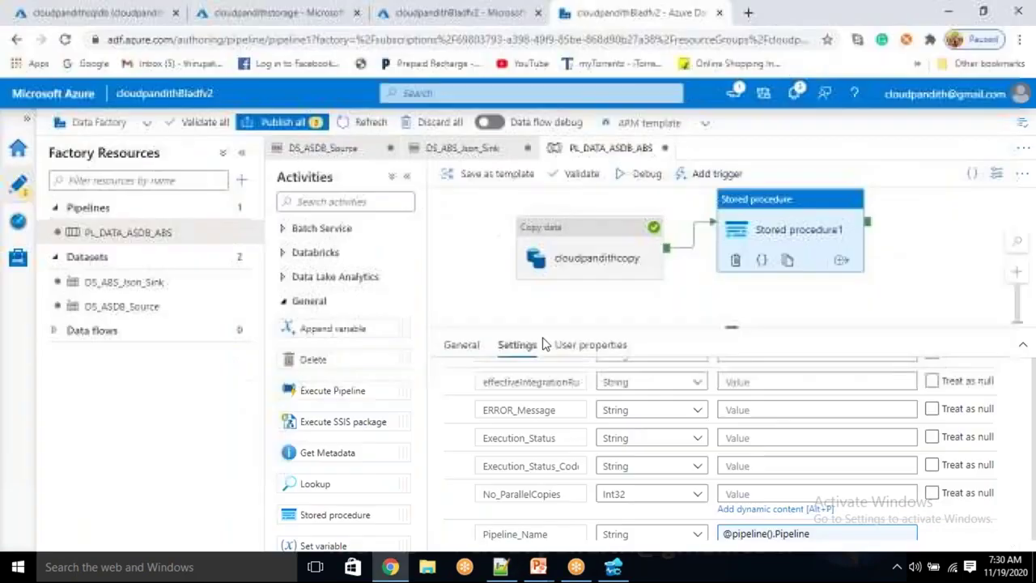
Set No_ParallelCopies to the cloudpandithcopy output's usedParallelCopies, checking the name in the notes
left_click(741, 510)
scroll(765, 440, "down", 10)
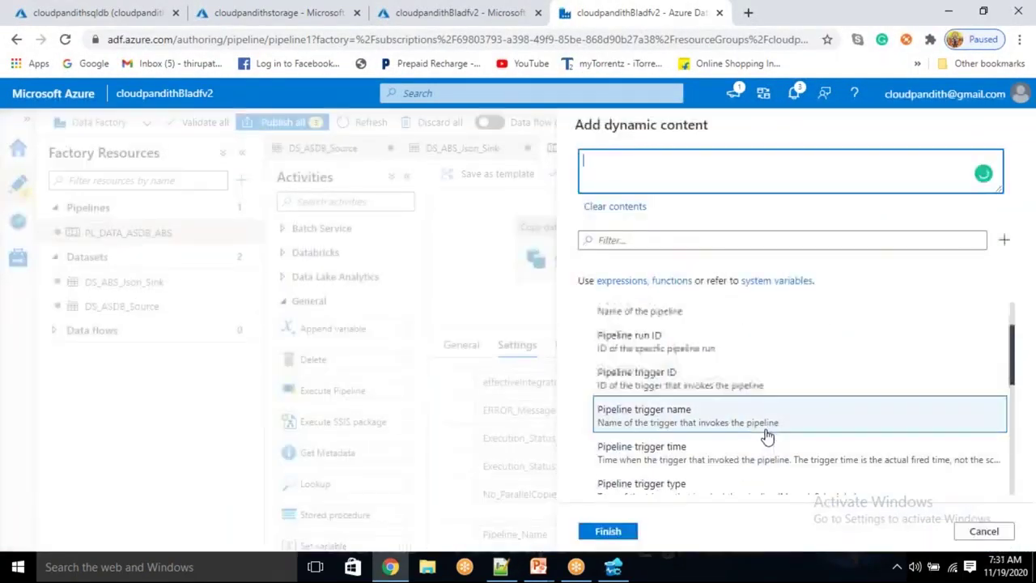
scroll(758, 451, "down", 2)
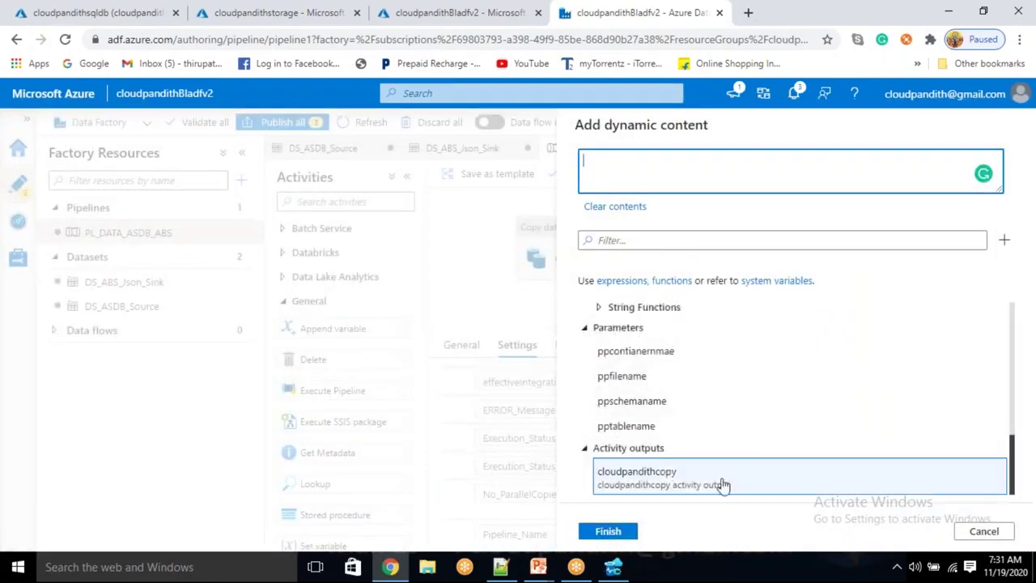
left_click(704, 429)
type(".output.")
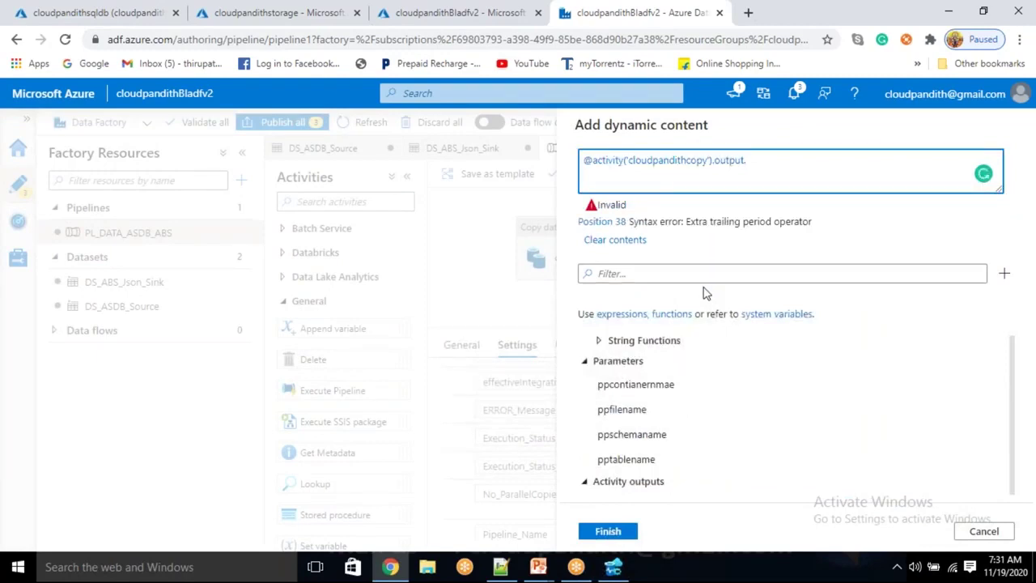
key("alt+Tab")
key("alt+Tab")
type("us")
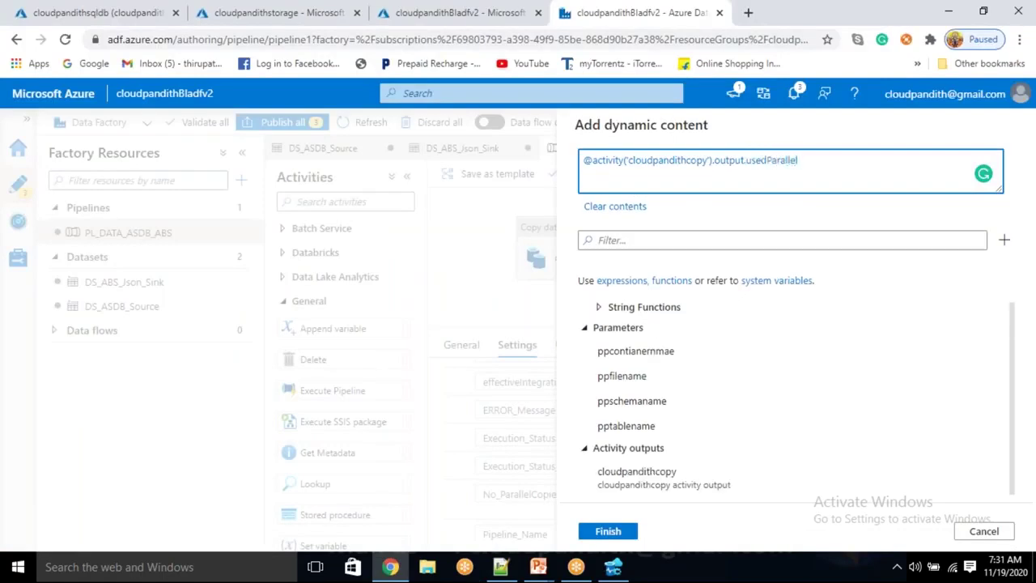
type("edParallel")
key("alt+Tab")
key("alt+Tab")
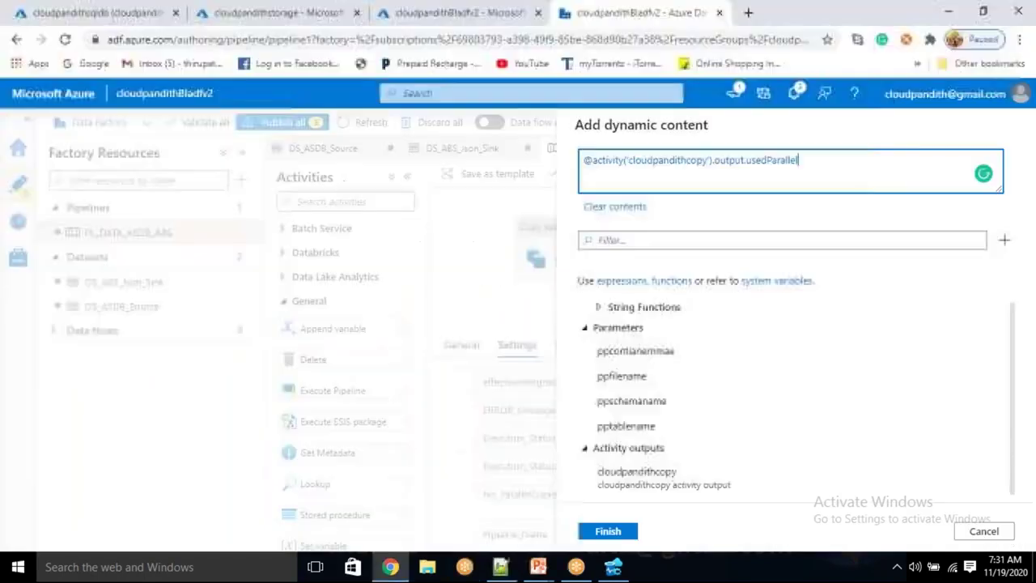
type("Copied")
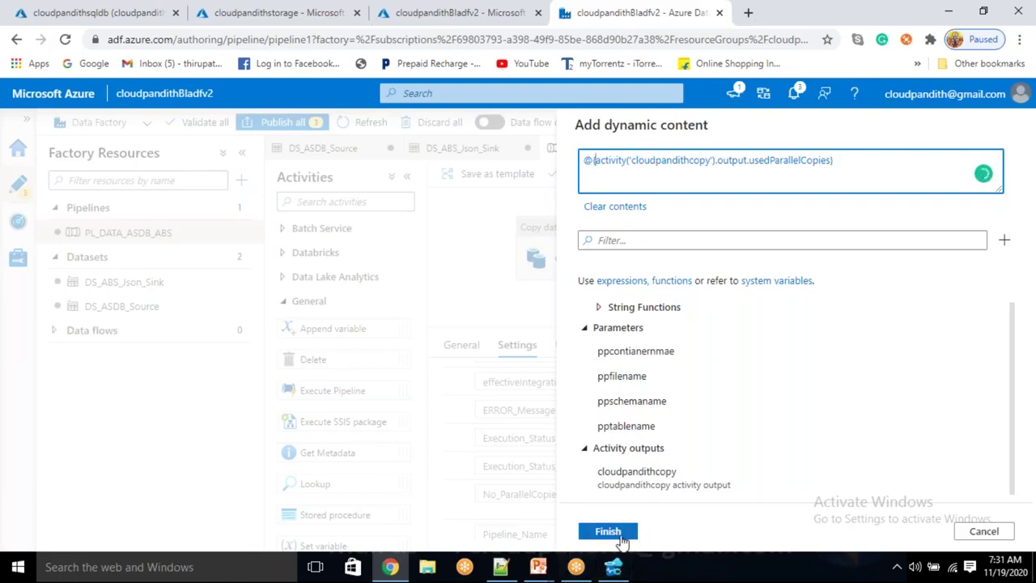
left_click(619, 538)
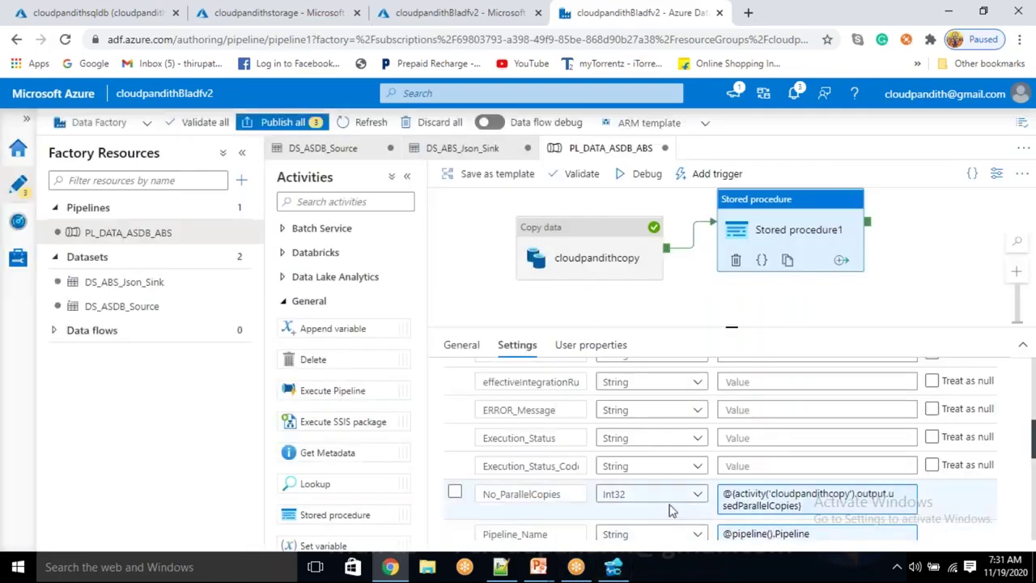
Set Execution_Status_Code to the cloudpandithcopy activity's statuscode
left_click(743, 465)
left_click(752, 483)
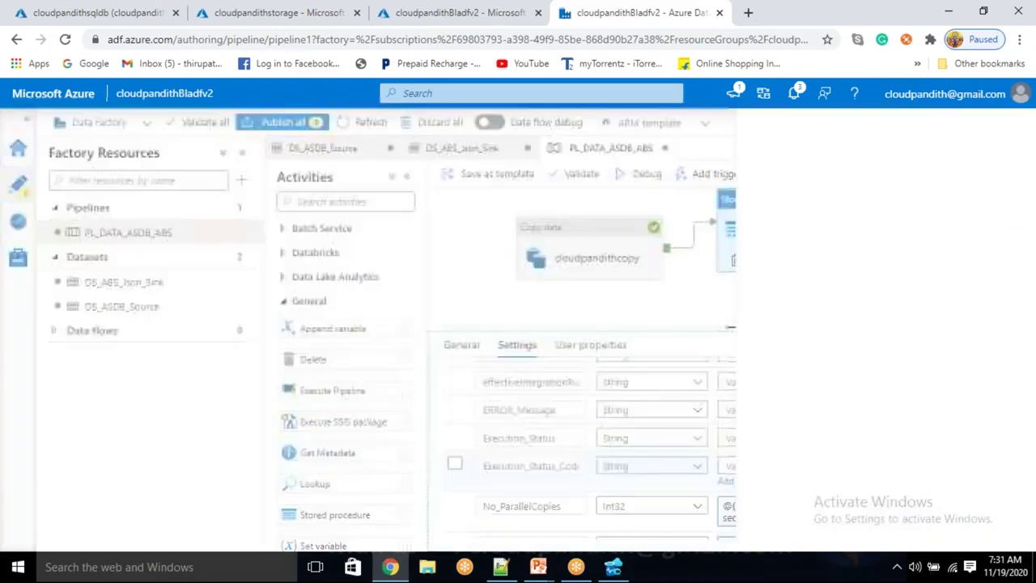
scroll(732, 469, "down", 5)
left_click(730, 480)
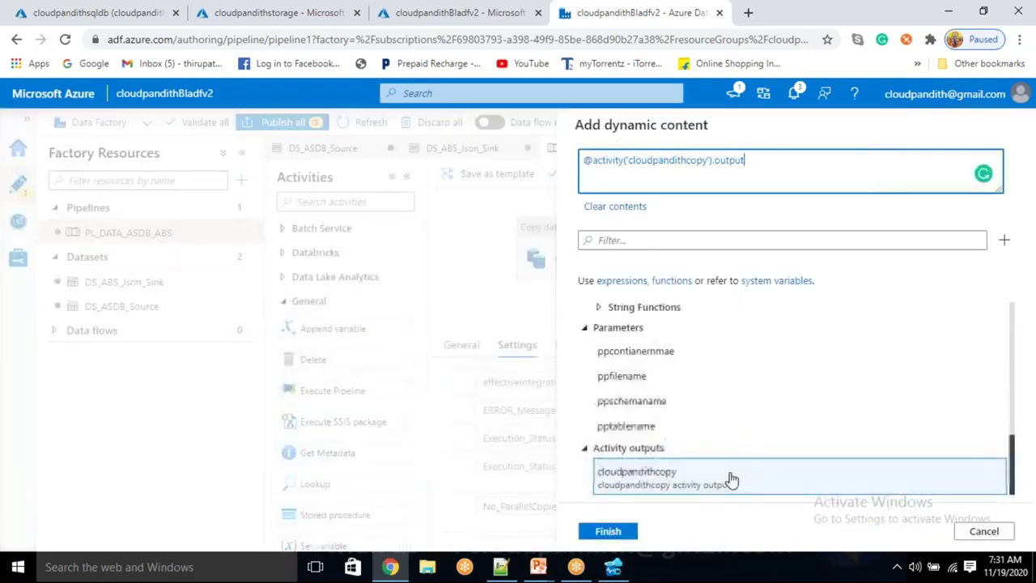
key("BackSpace")
key("BackSpace")
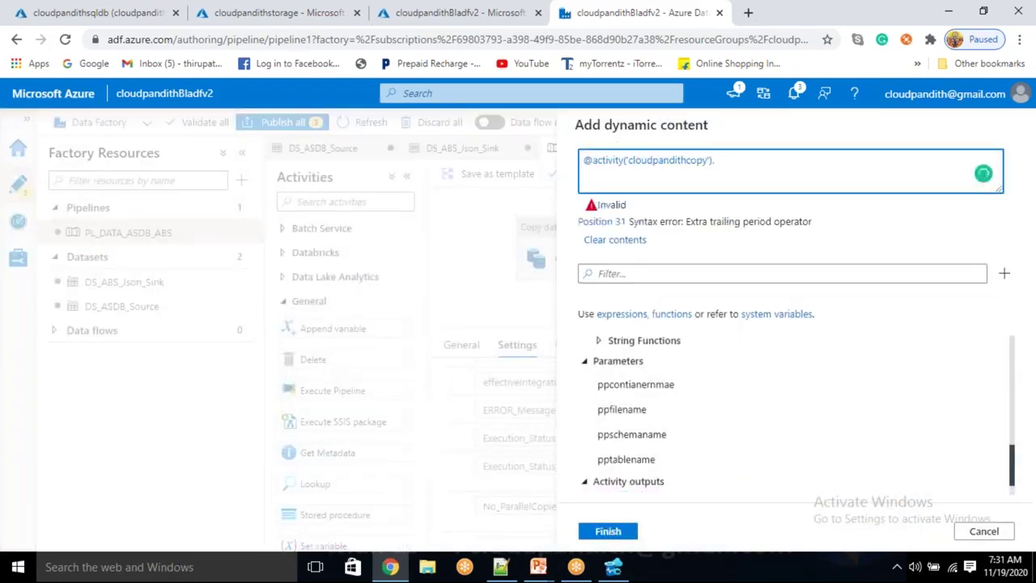
type("statusc")
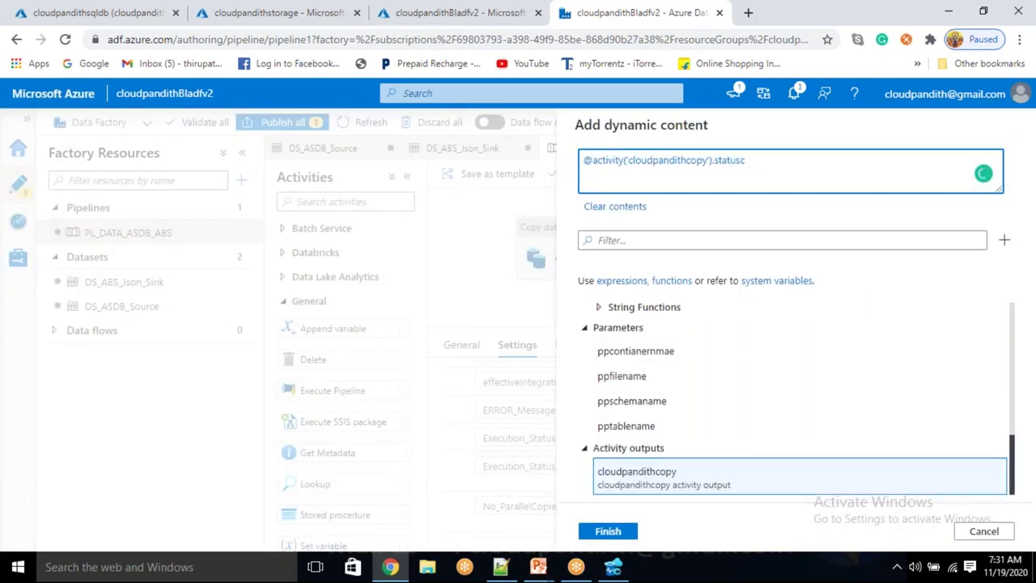
type("ode")
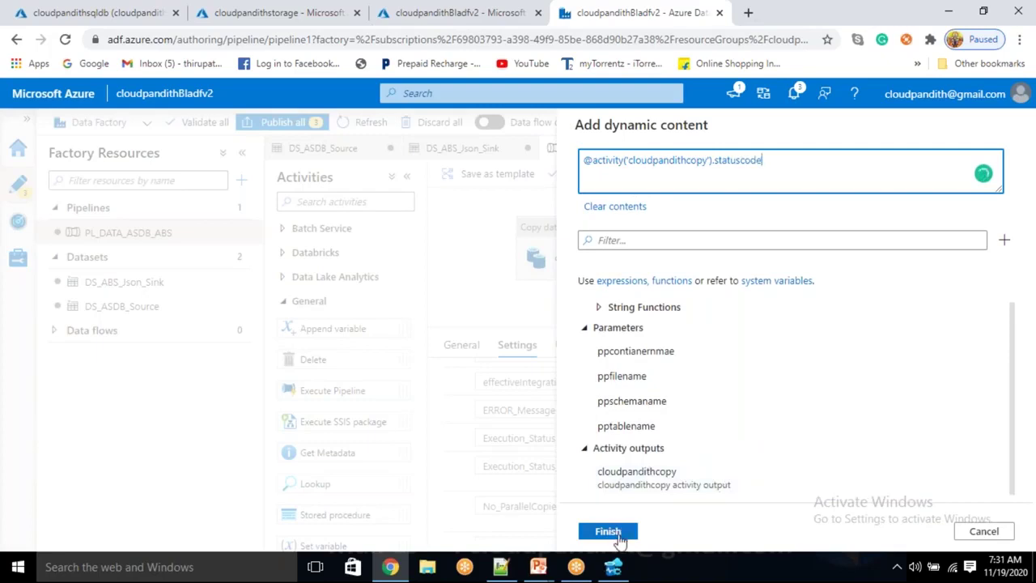
left_click(614, 532)
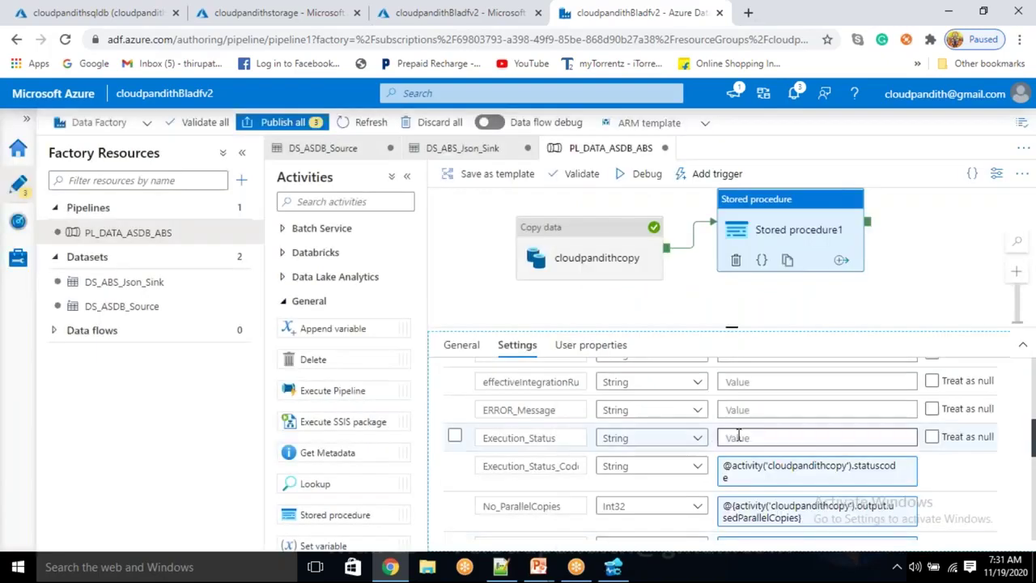
Set Execution_Status to the cloudpandithcopy activity's status
left_click(738, 437)
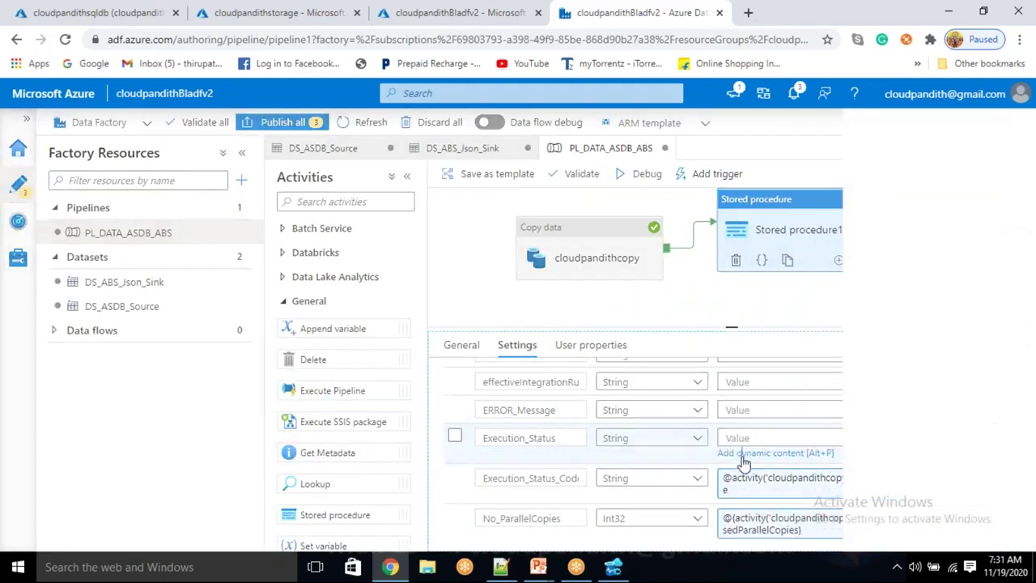
left_click(740, 451)
scroll(729, 473, "down", 10)
left_click(722, 477)
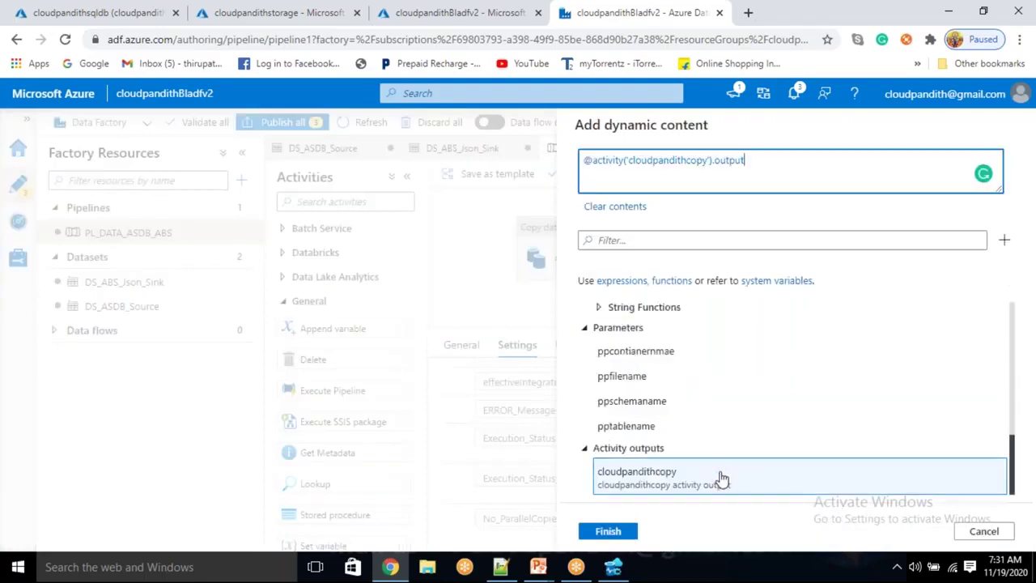
key("BackSpace")
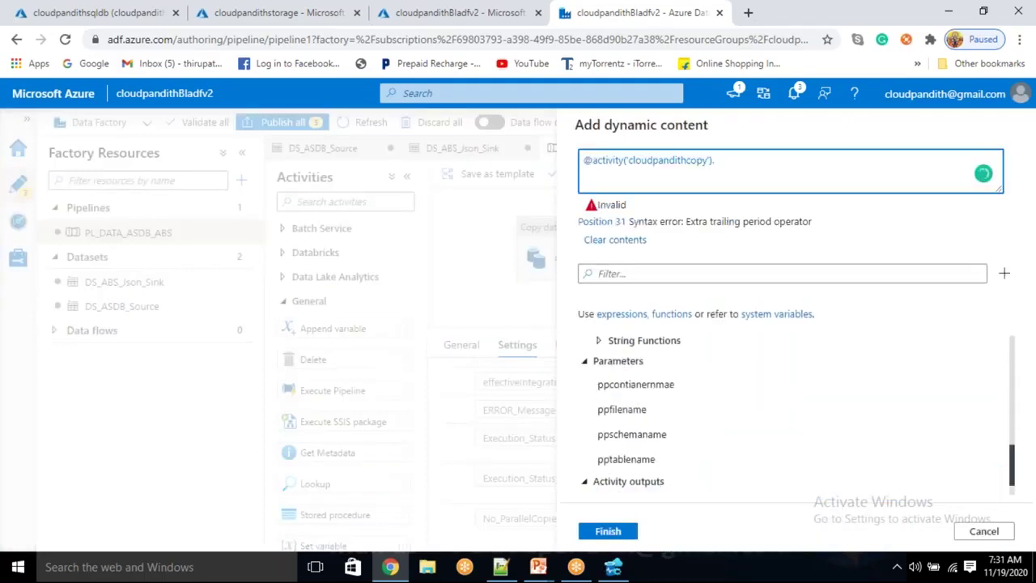
type("status")
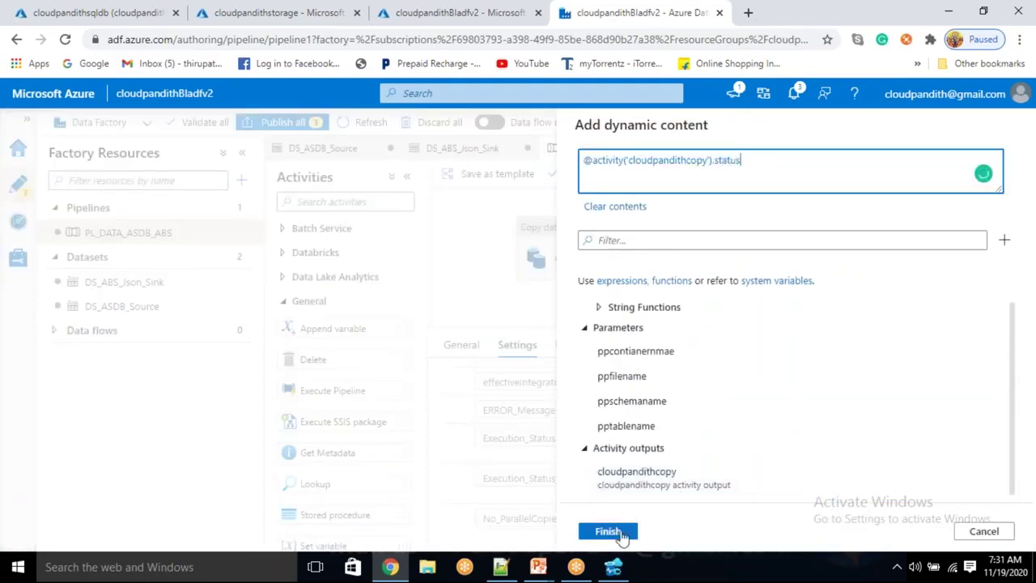
left_click(617, 531)
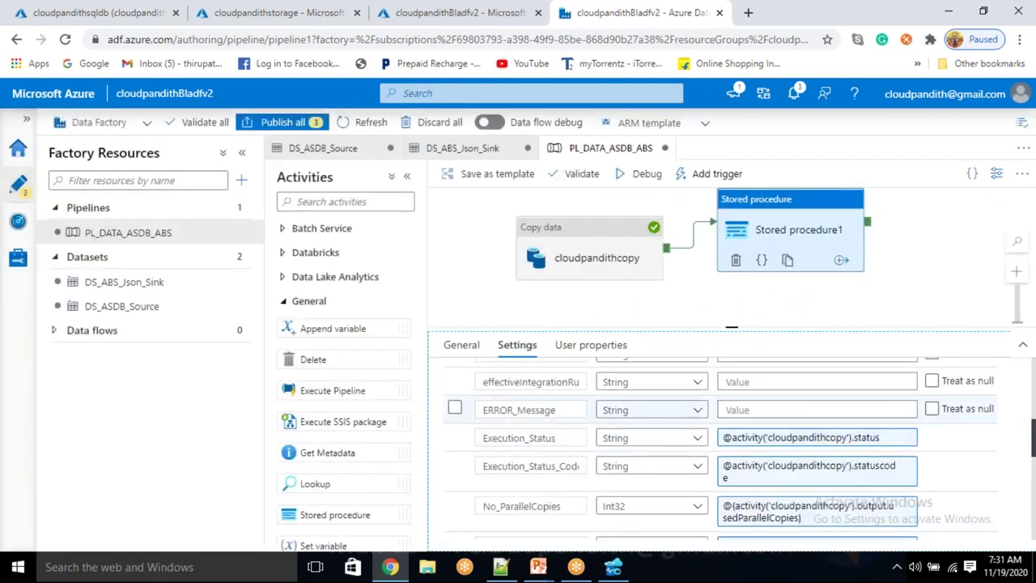
left_click(748, 410)
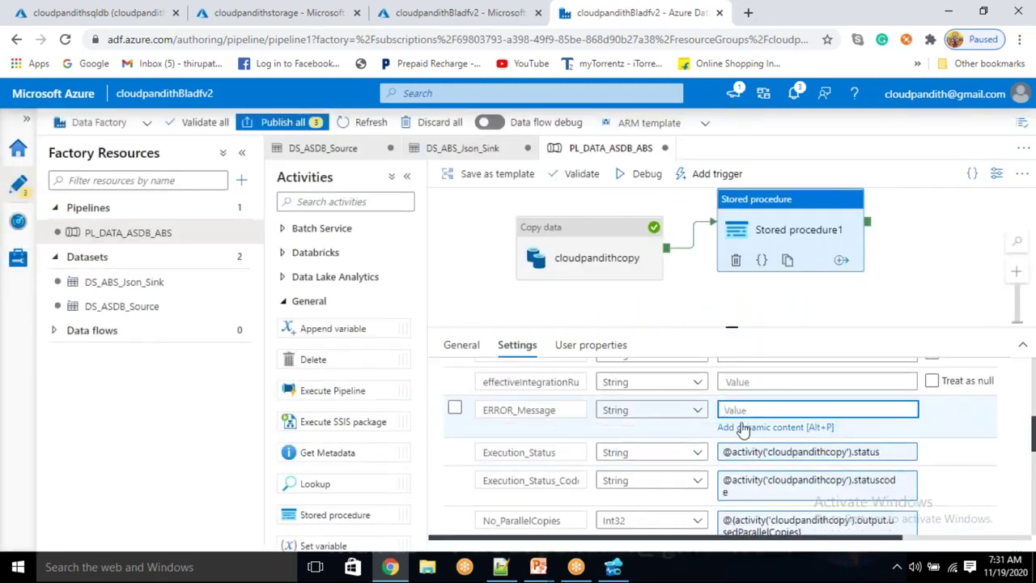
left_click(745, 428)
scroll(728, 420, "down", 5)
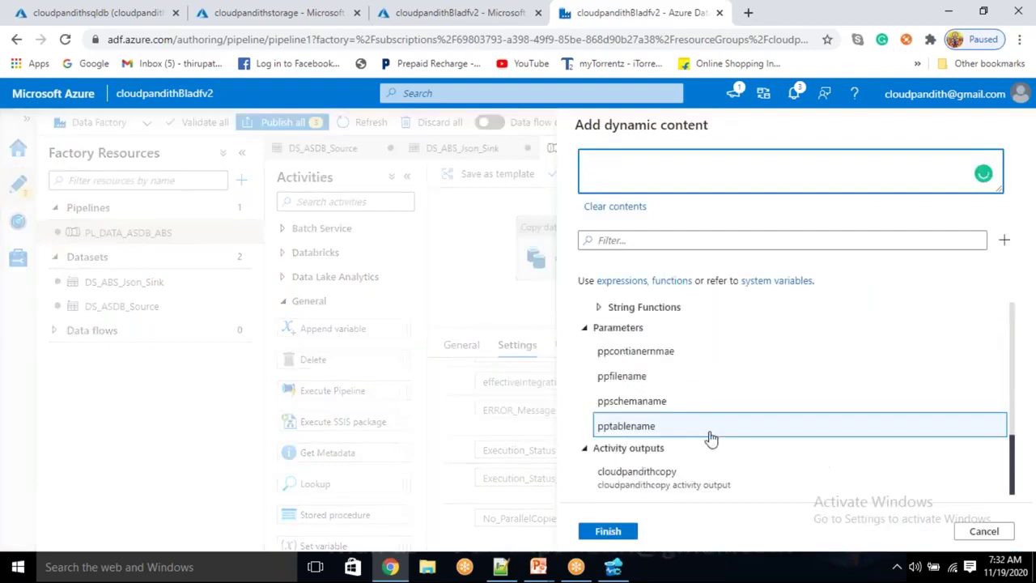
left_click(689, 473)
key("BackSpace")
key("BackSpace")
key("BackSpace")
key("BackSpace")
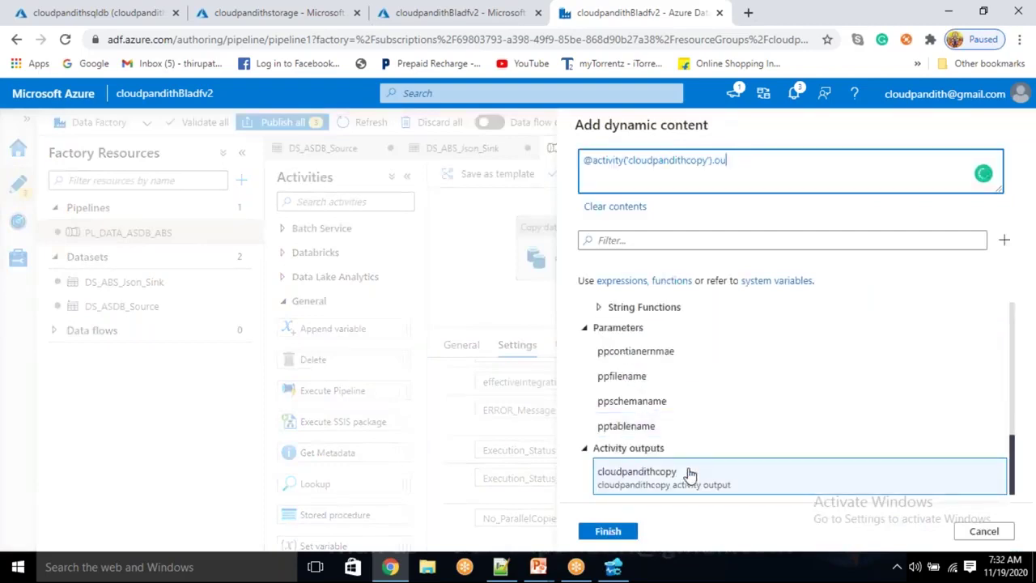
key("BackSpace")
type("eroor")
key("BackSpace")
key("BackSpace")
left_click(613, 530)
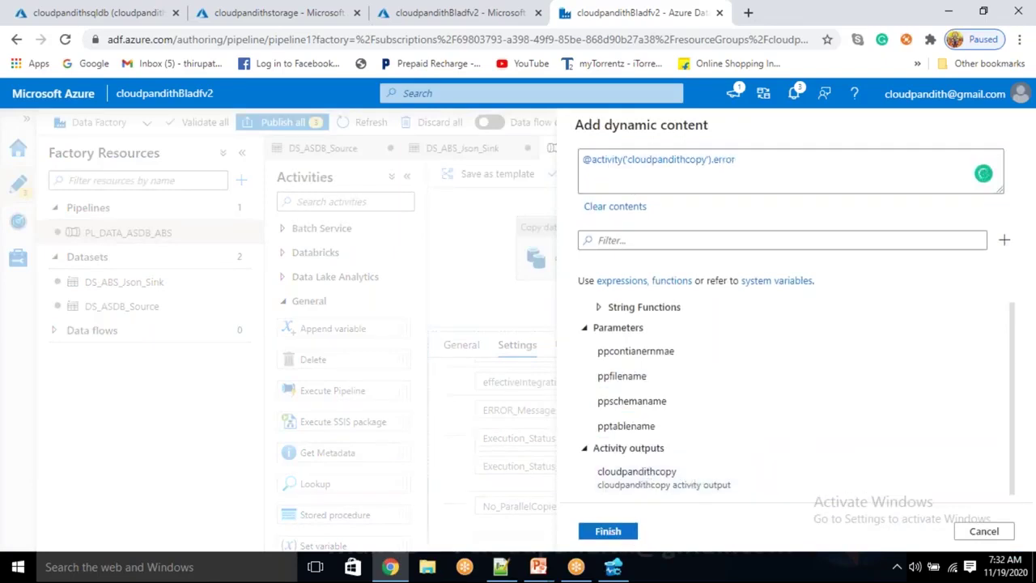
scroll(606, 502, "up", 3)
scroll(636, 502, "down", 1)
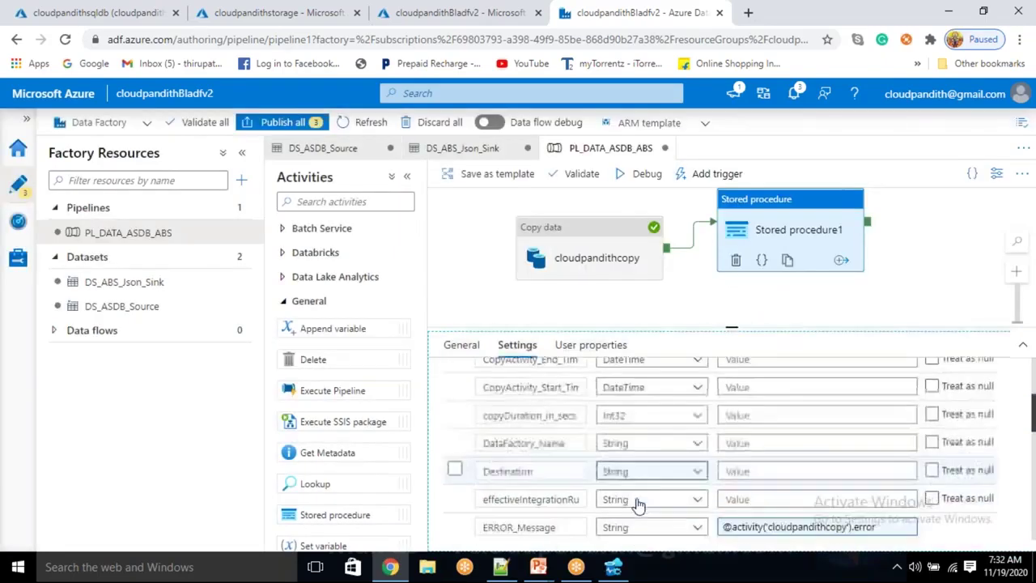
Insert the cloudpandithcopy activity output into the effective integration runtime parameter's expression
left_click(739, 459)
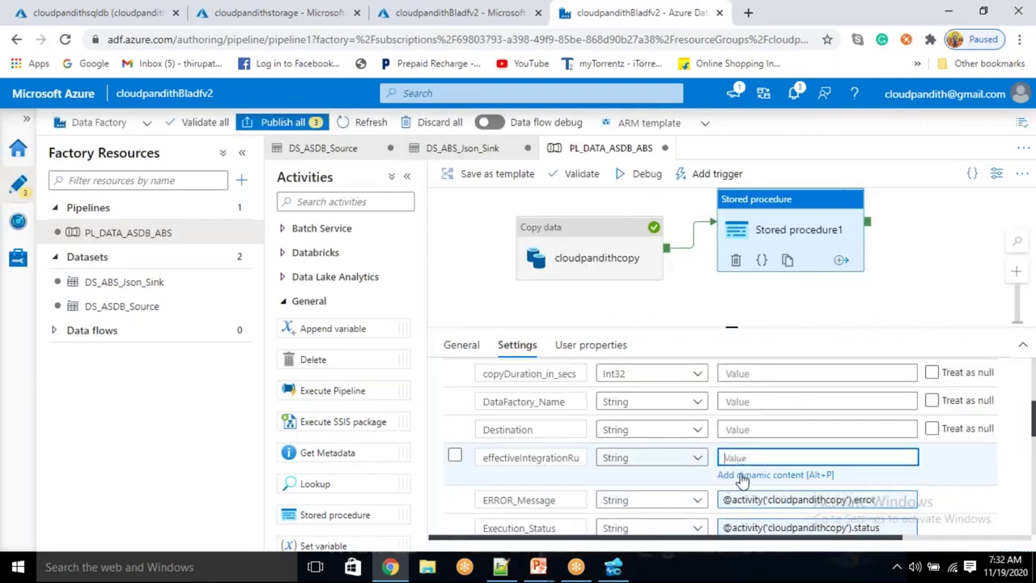
left_click(738, 475)
scroll(720, 432, "down", 10)
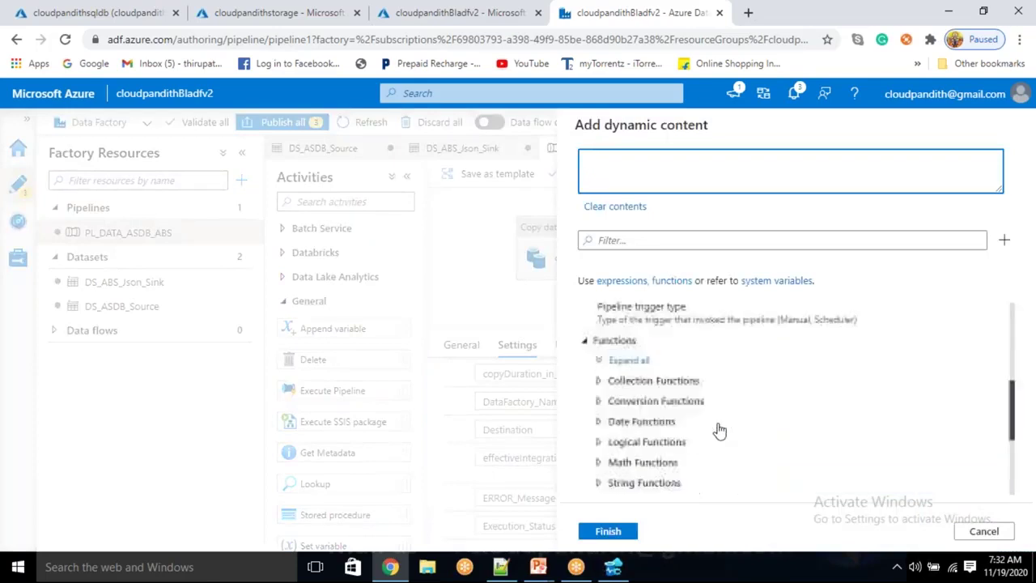
scroll(716, 436, "up", 2)
scroll(708, 445, "down", 3)
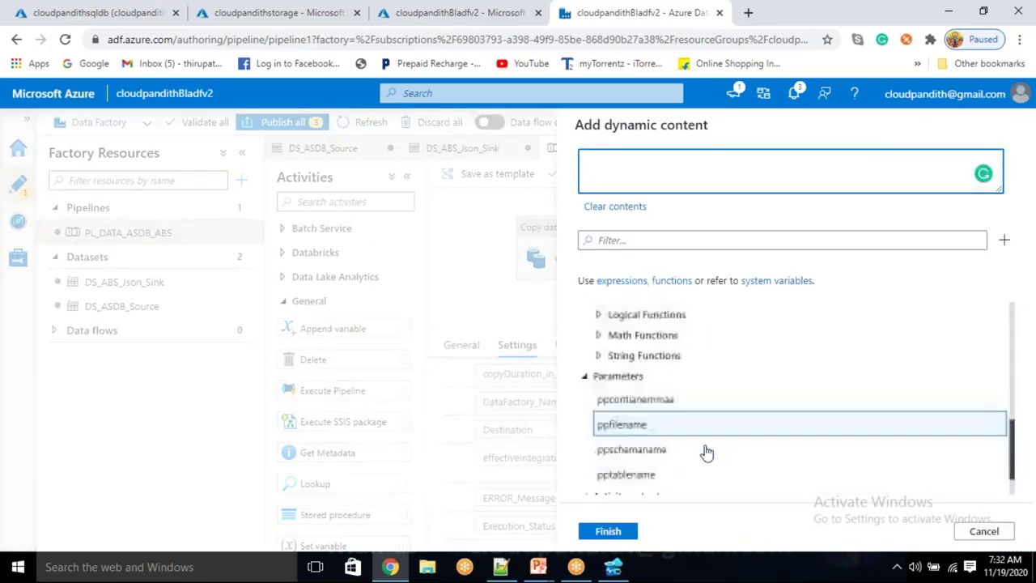
left_click(682, 484)
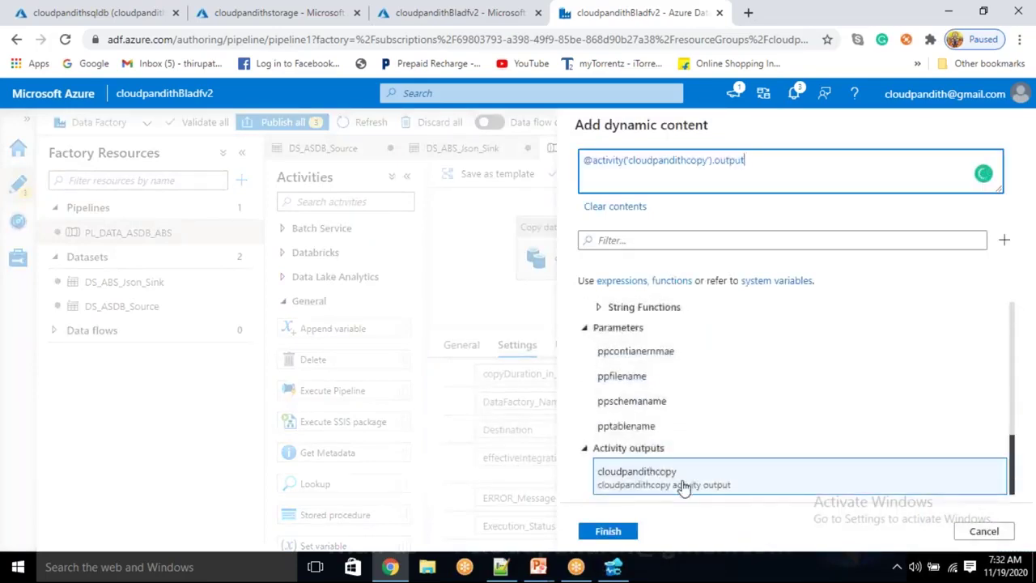
Append .effectiveIntegrationRuntime, copied from the Notepad++ notes, and confirm the expression
key("alt+Tab")
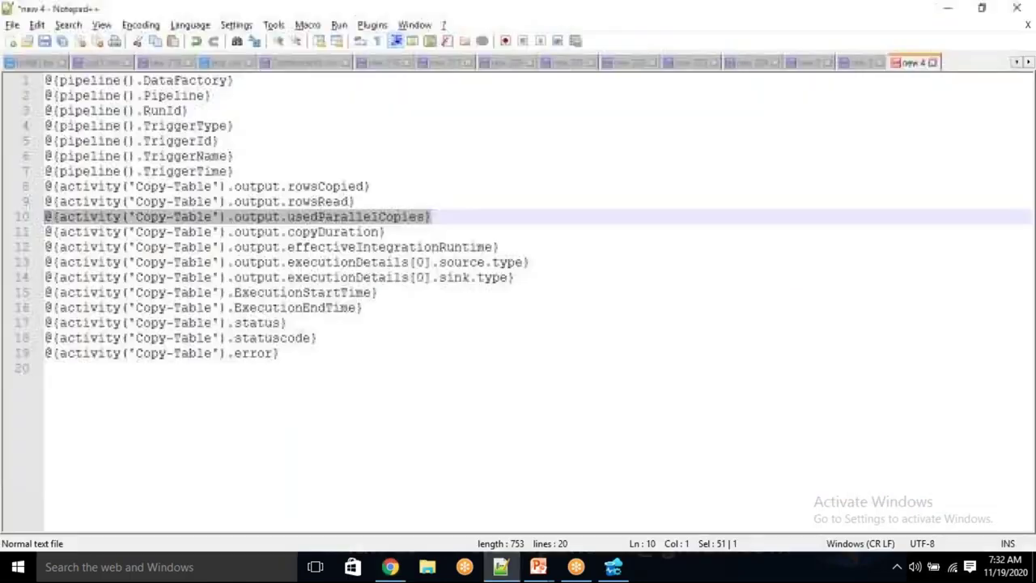
left_click(353, 246)
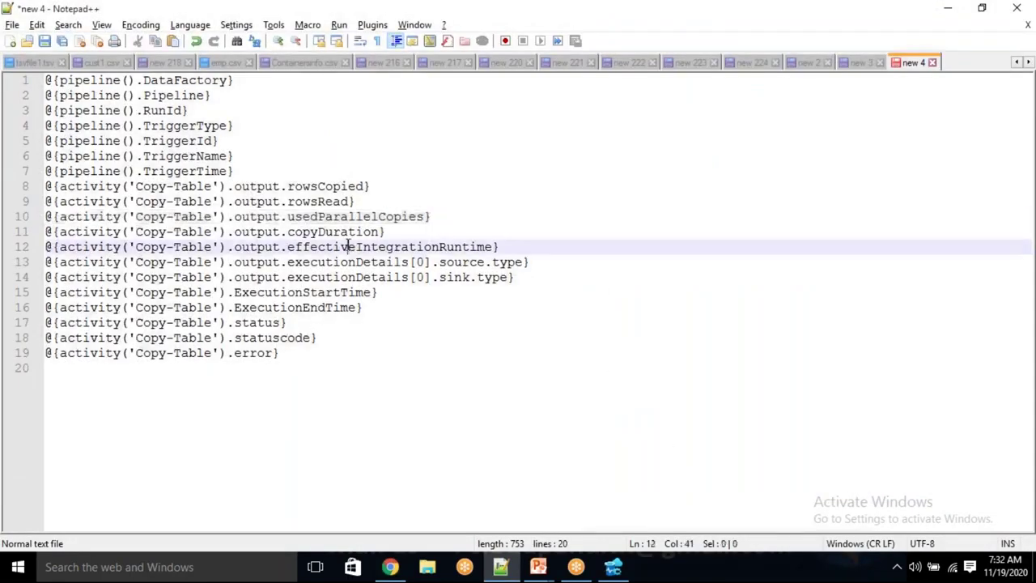
double_click(353, 246)
key("alt+Tab")
type("put")
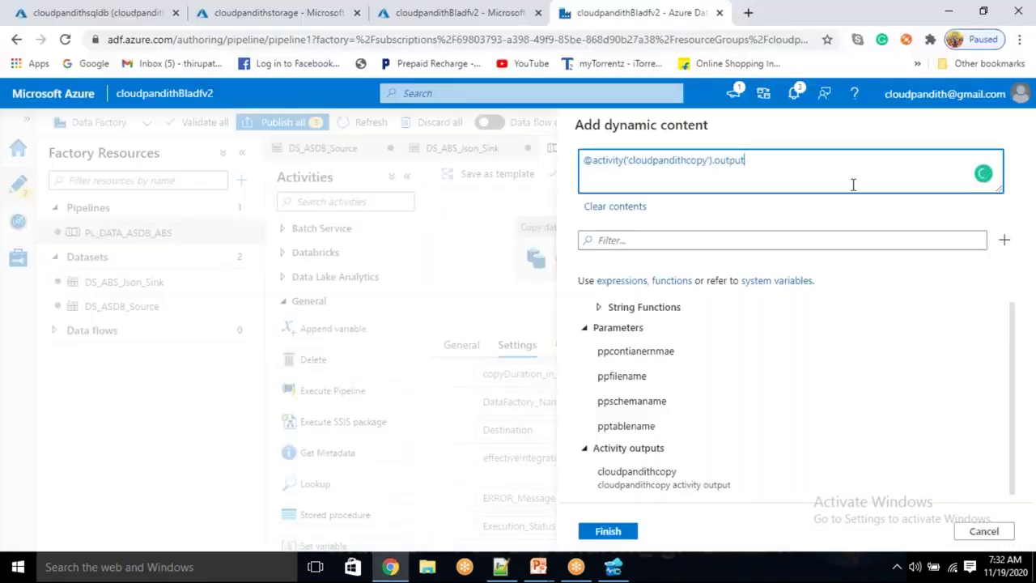
type(".effectiveIntegra")
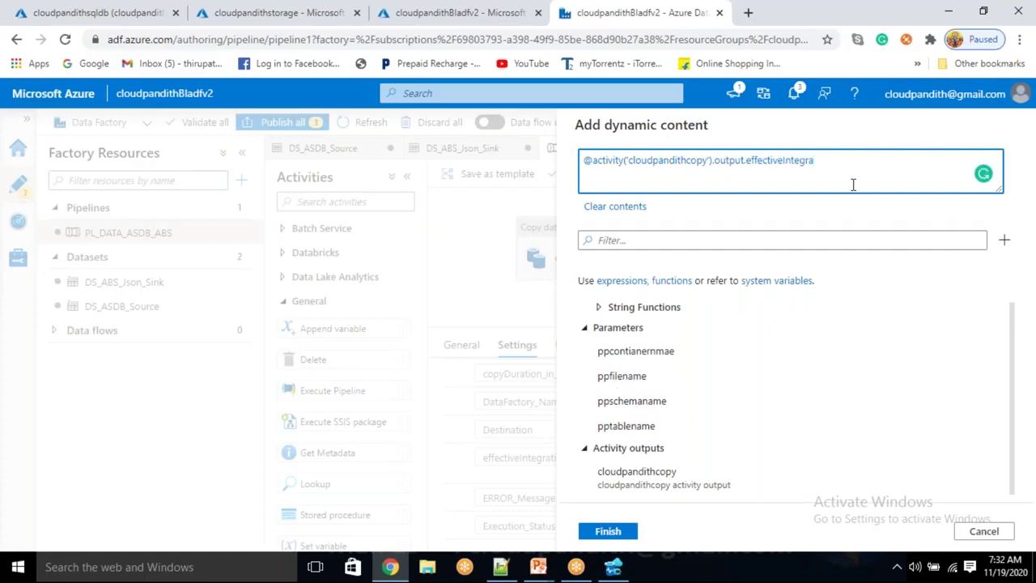
type("tionRuntime")
left_click(613, 530)
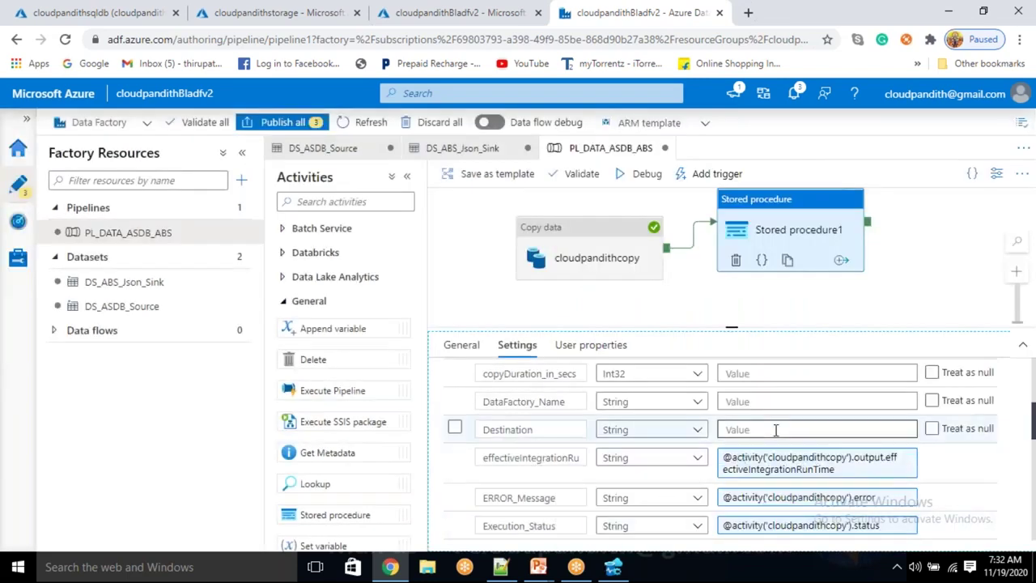
left_click(762, 431)
left_click(752, 448)
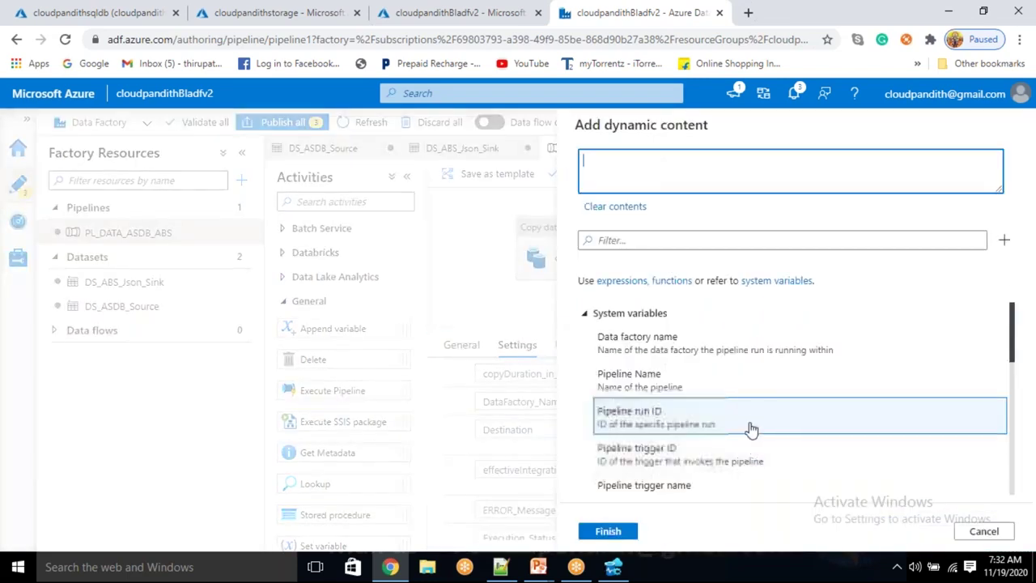
scroll(747, 432, "down", 3)
scroll(748, 437, "down", 5)
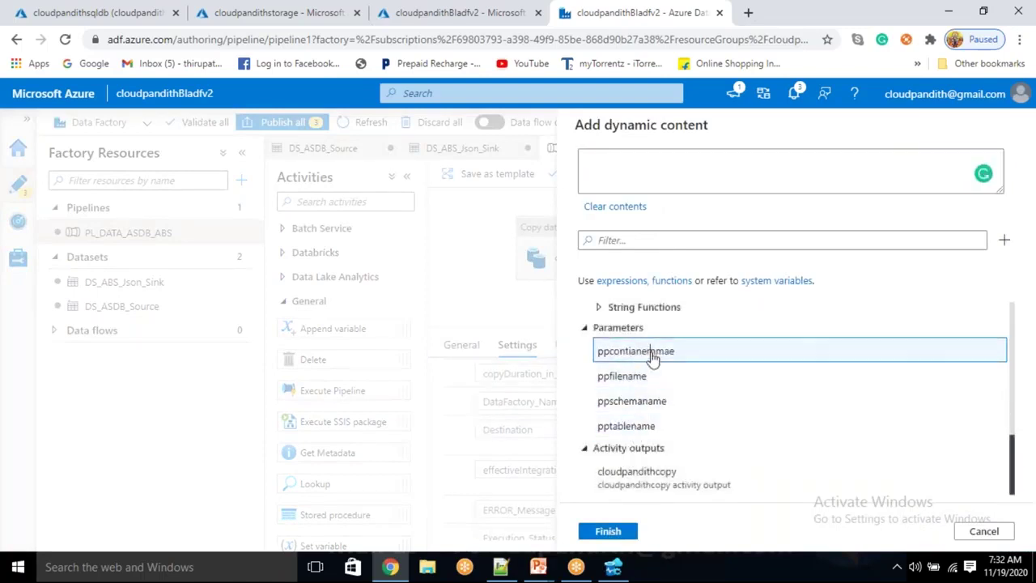
left_click(648, 352)
left_click(608, 531)
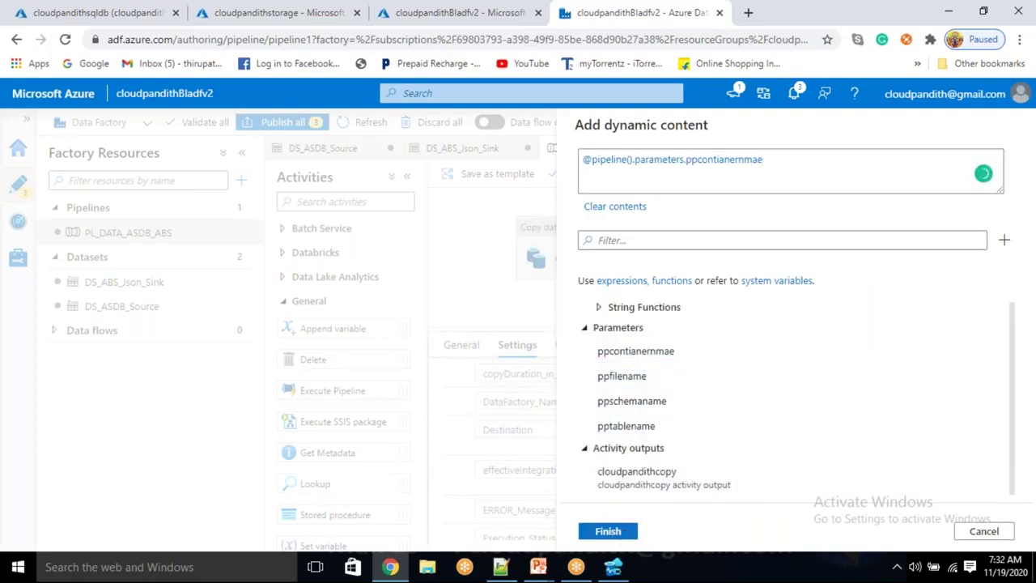
scroll(720, 453, "up", 2)
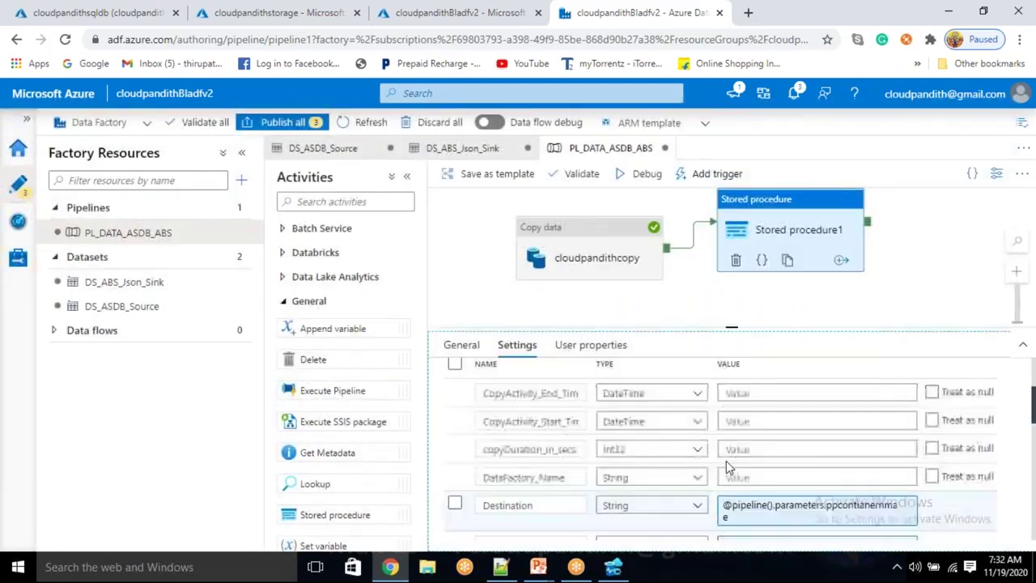
Set DataFactory_Name to the data factory name system variable
left_click(737, 477)
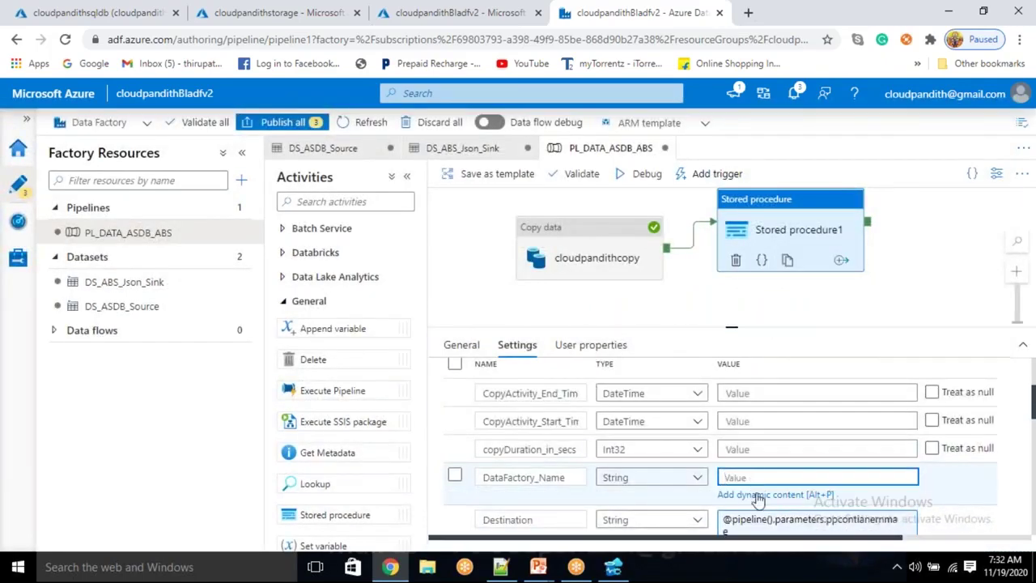
left_click(757, 493)
left_click(715, 343)
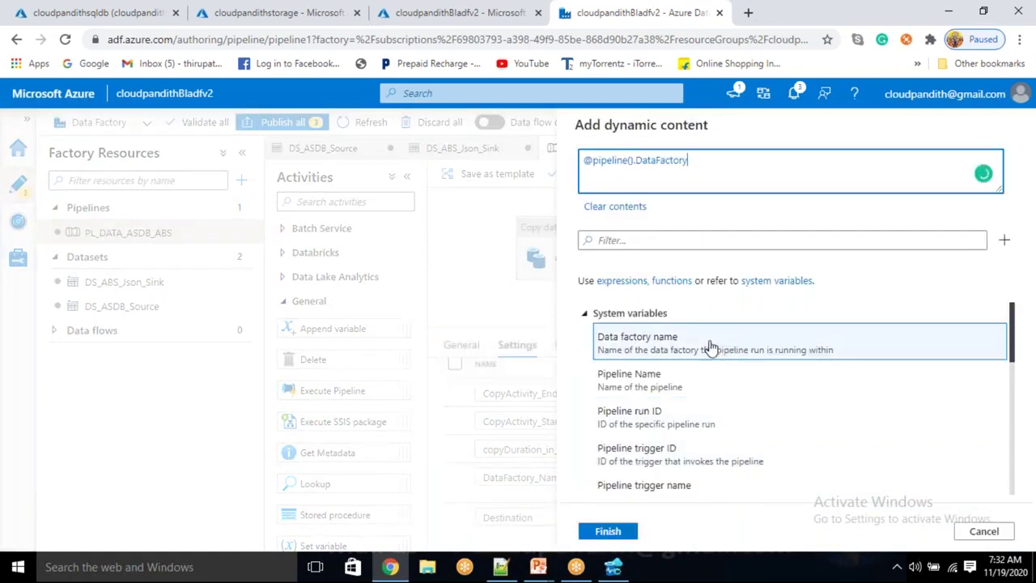
left_click(608, 530)
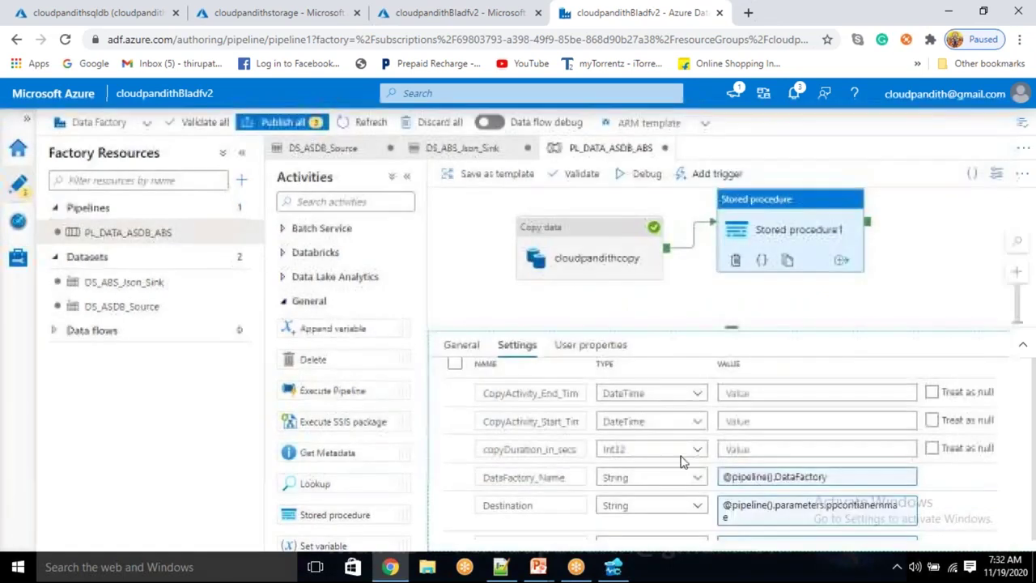
left_click(741, 449)
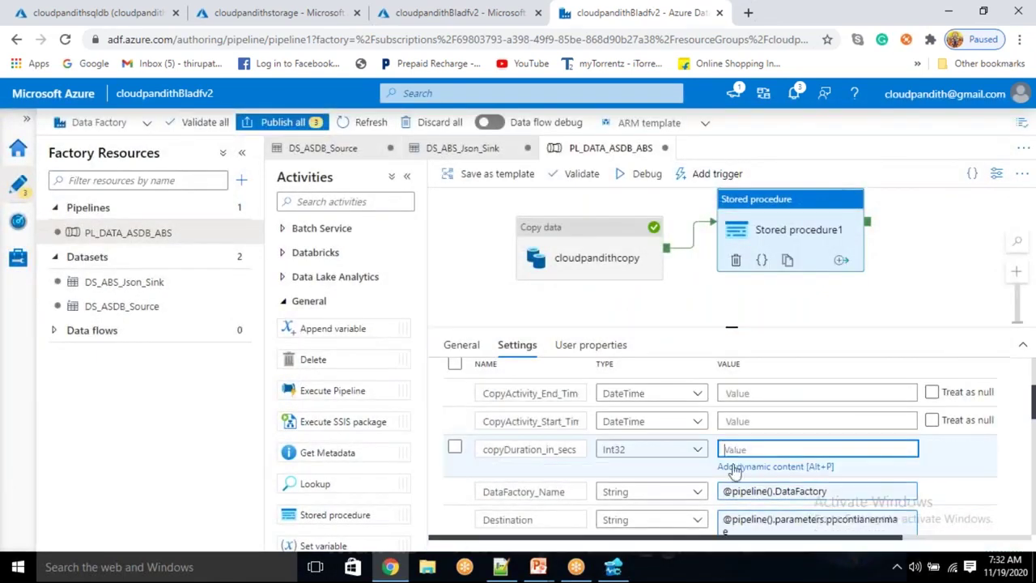
left_click(731, 466)
scroll(712, 437, "down", 5)
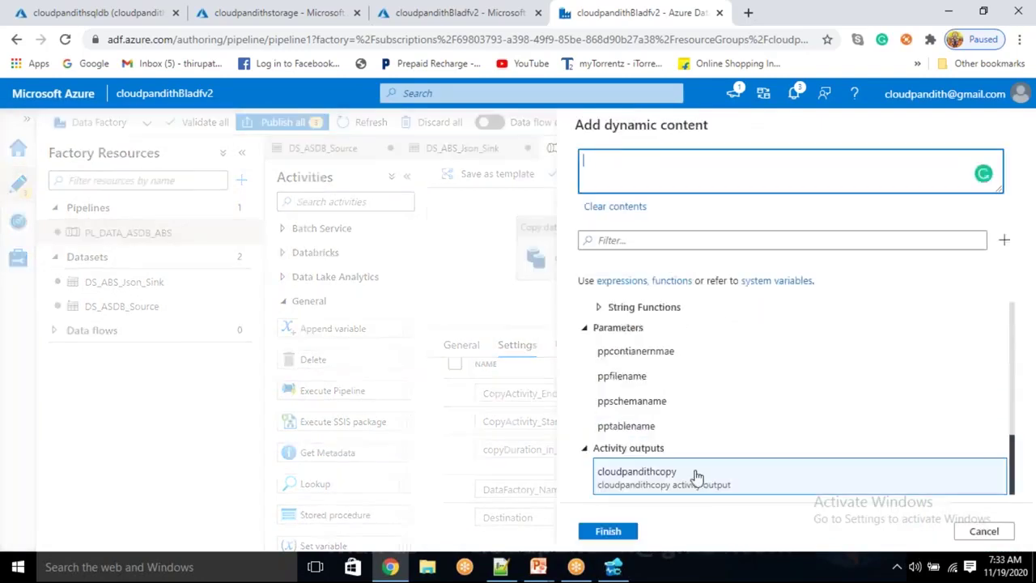
left_click(693, 475)
type(".co")
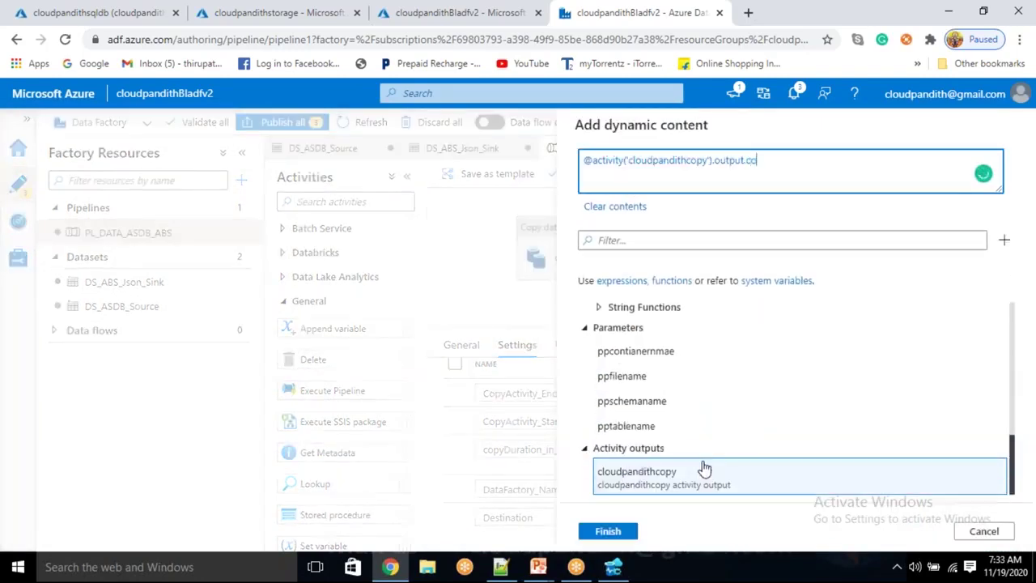
type("pyDuration")
left_click(616, 535)
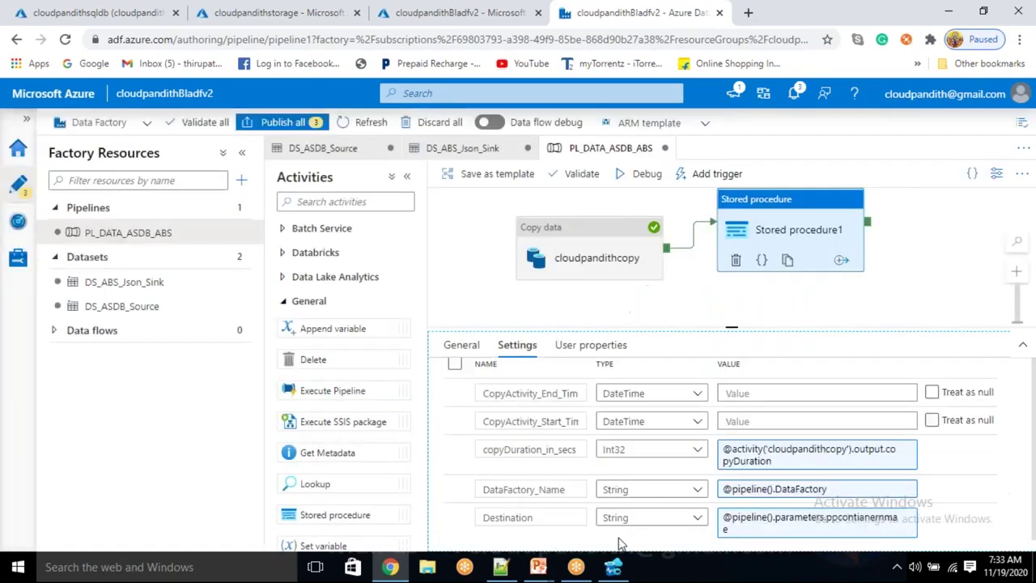
Set the copy activity start time to the cloudpandithcopy activity's ExecutionStartTime
left_click(751, 420)
left_click(743, 441)
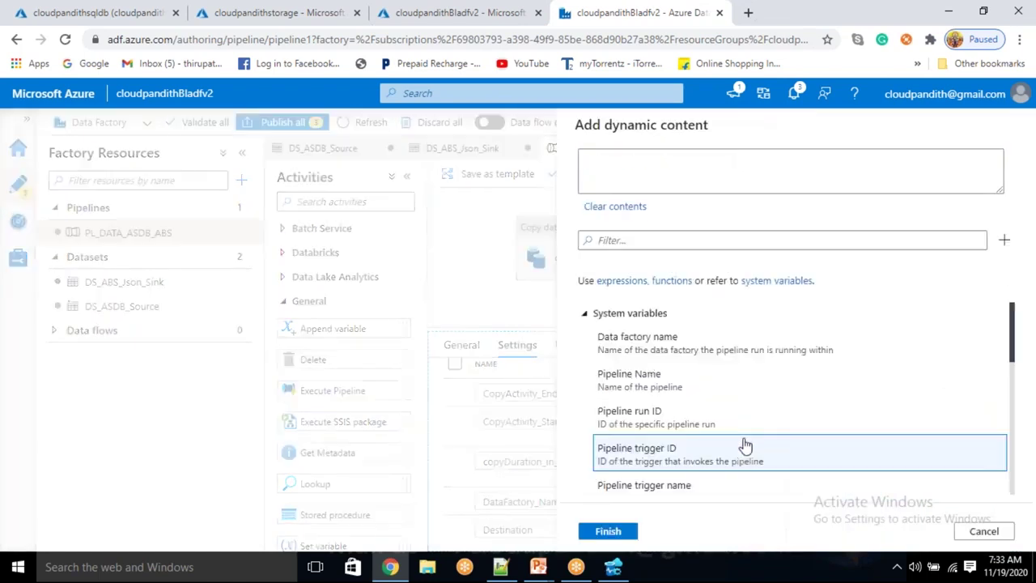
scroll(739, 455, "down", 5)
left_click(728, 471)
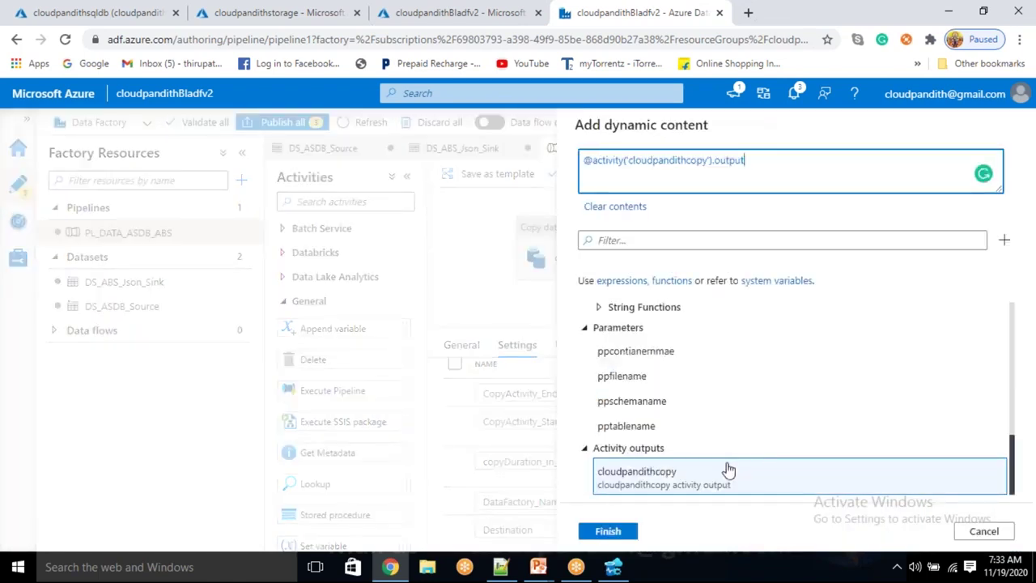
key("BackSpace")
key("BackSpace")
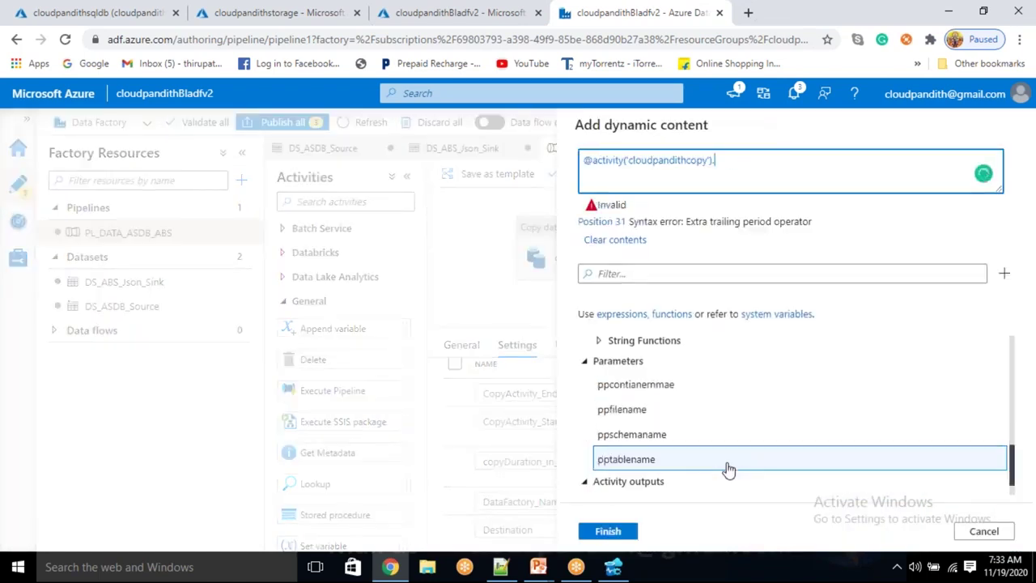
type("Execution")
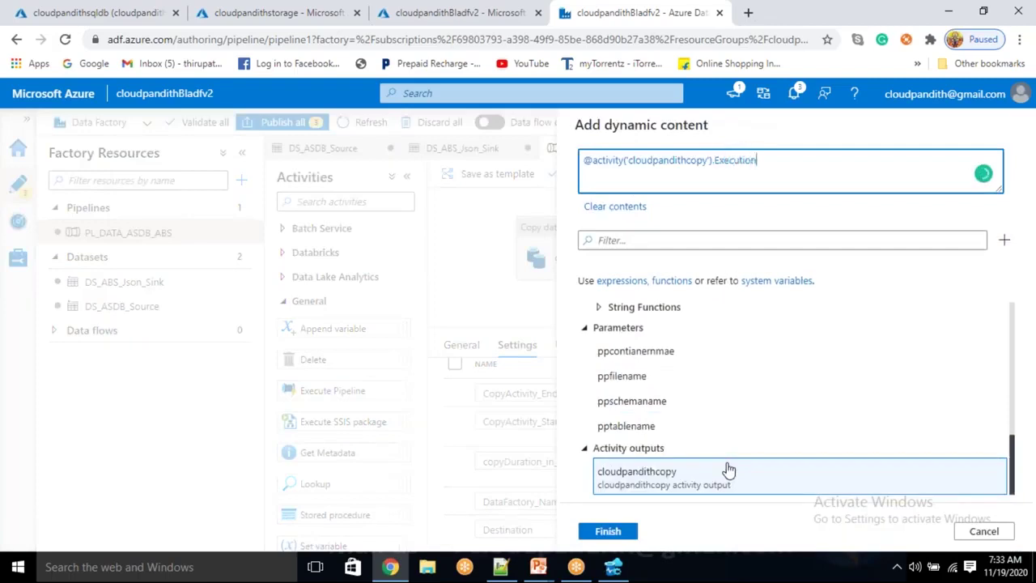
type("StartTime")
left_click(629, 531)
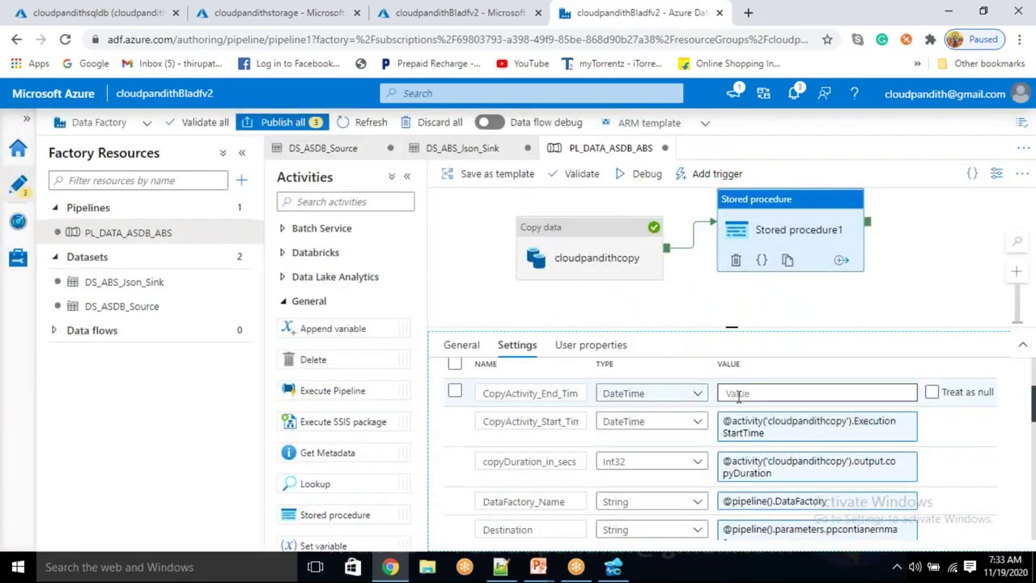
Set CopyActivity_End_Time to the cloudpandithcopy activity's ExecutionEndTime
left_click(738, 394)
left_click(743, 415)
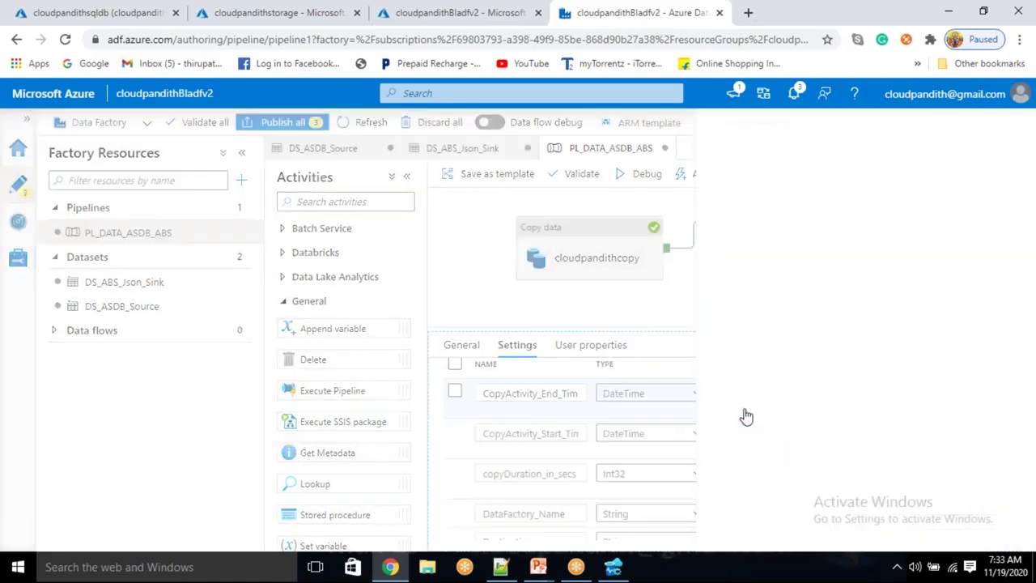
scroll(715, 461, "down", 10)
left_click(709, 470)
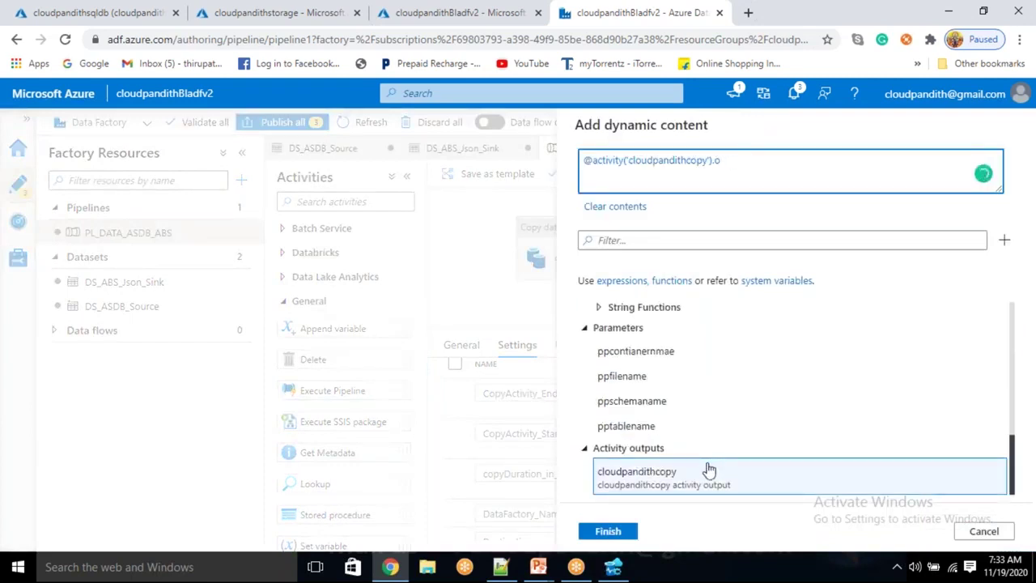
key("BackSpace")
type("ExecutionEndTime")
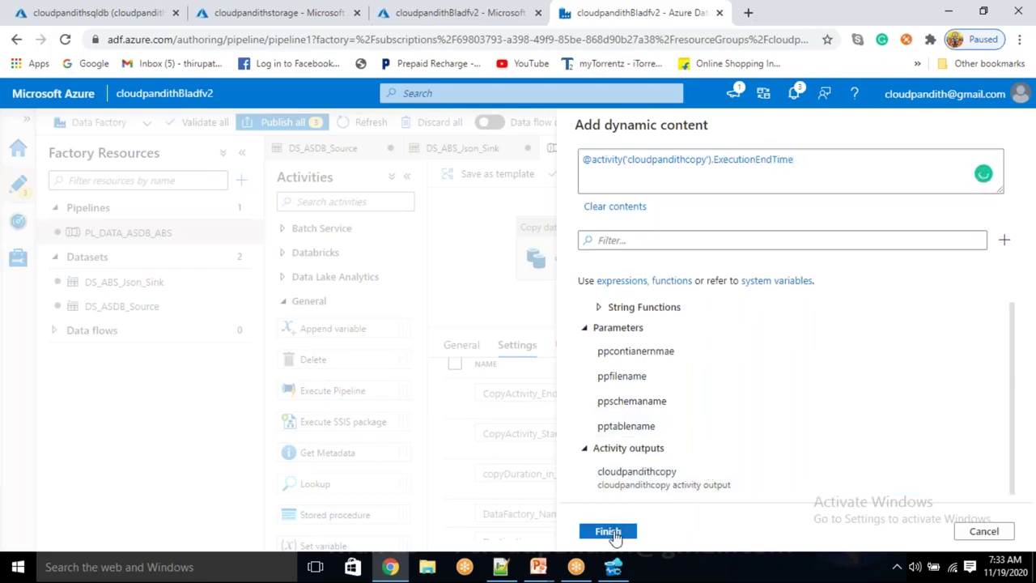
left_click(608, 531)
Review the pipeline's parameter list, then reselect Stored procedure1 to view its properties
scroll(728, 485, "down", 10)
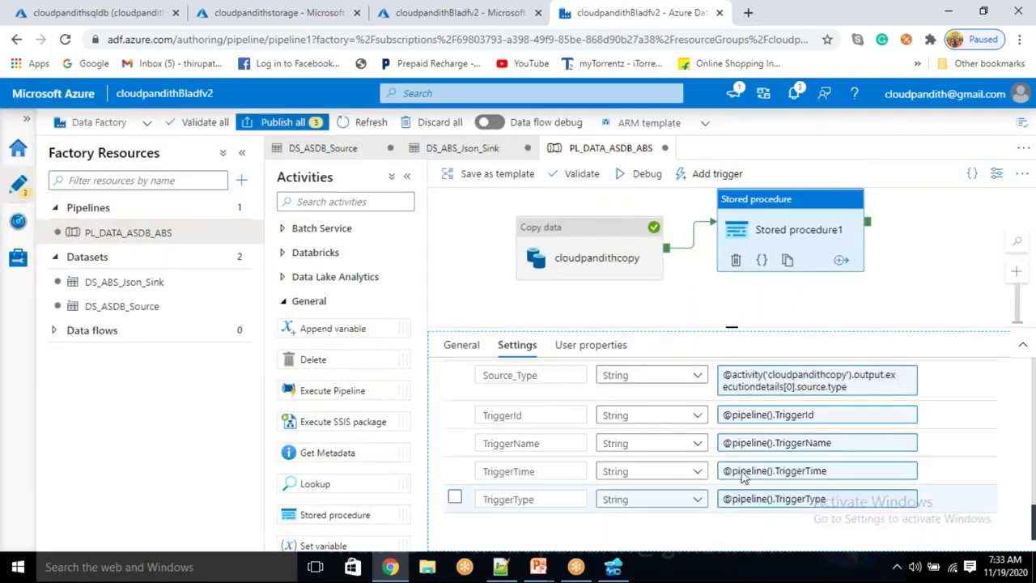
left_click(833, 202)
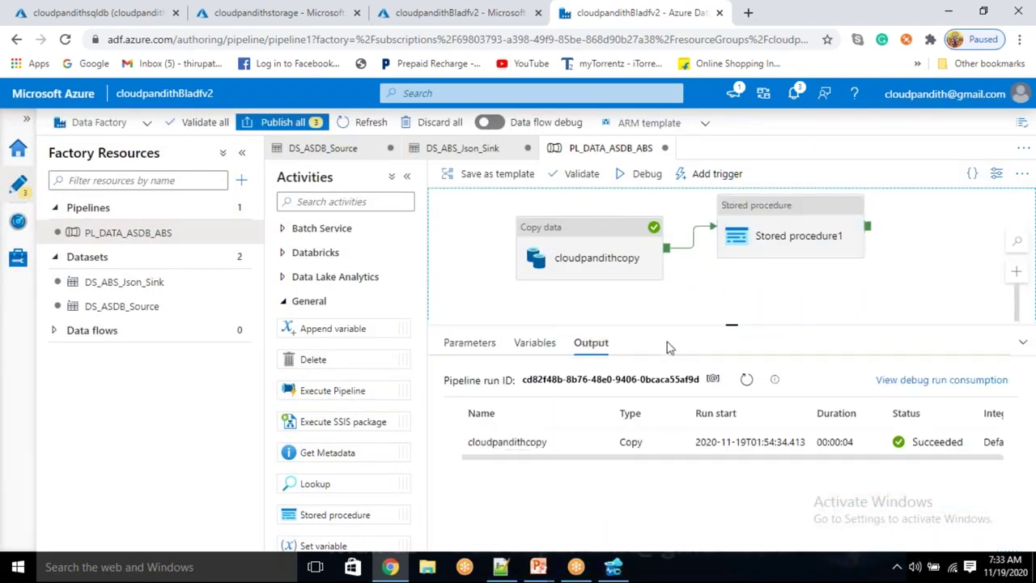
left_click(482, 353)
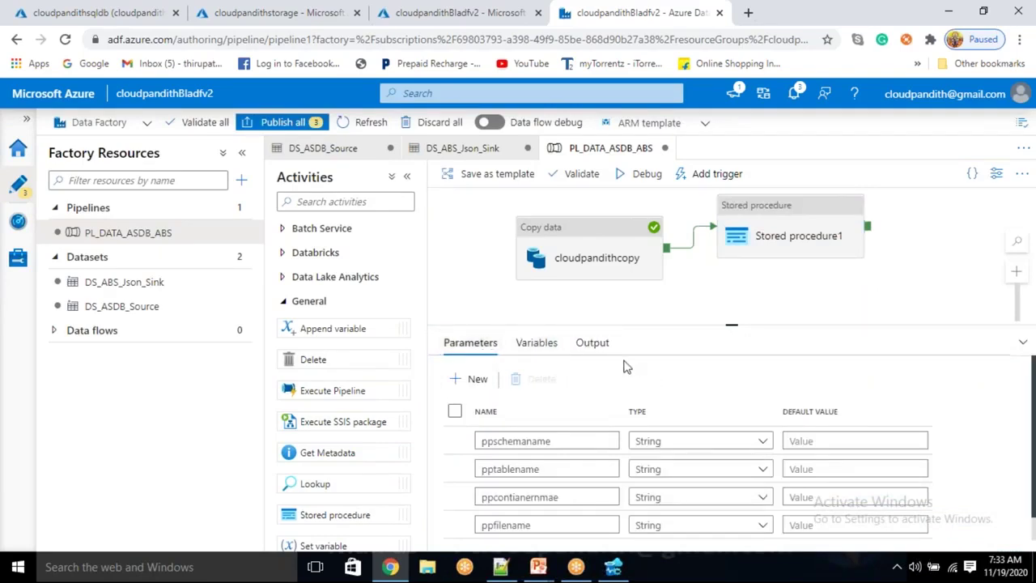
left_click(725, 294)
left_click(743, 259)
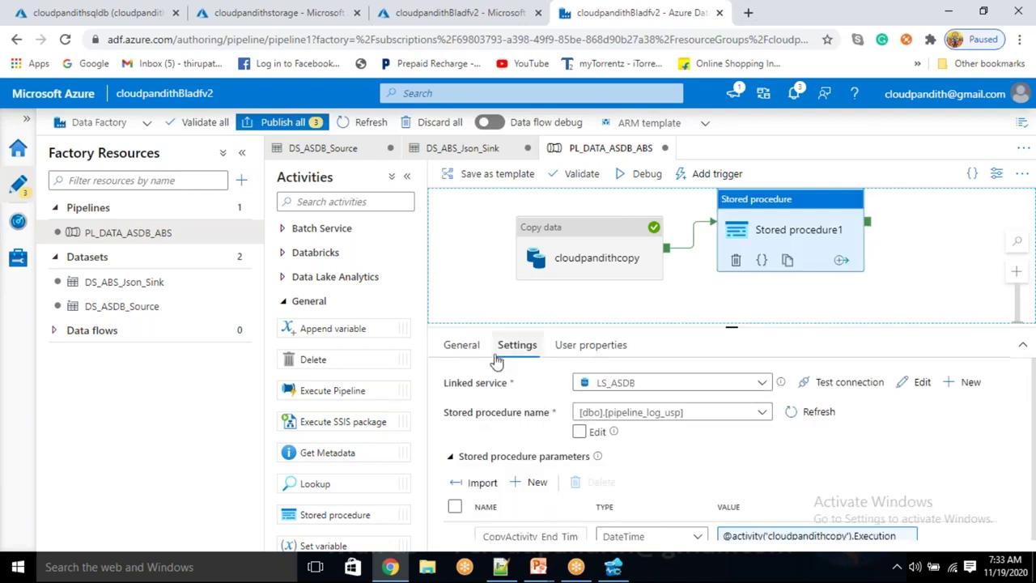
Replace the Stored procedure1 activity's name with success_stored_procedure in its General properties
left_click(461, 345)
left_click_drag(677, 383, 510, 387)
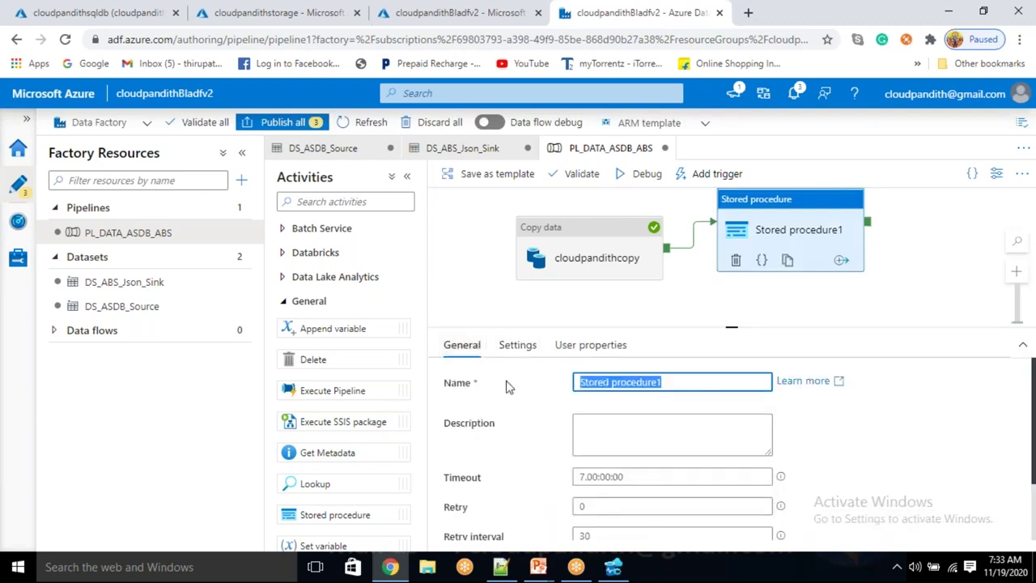
key("BackSpace")
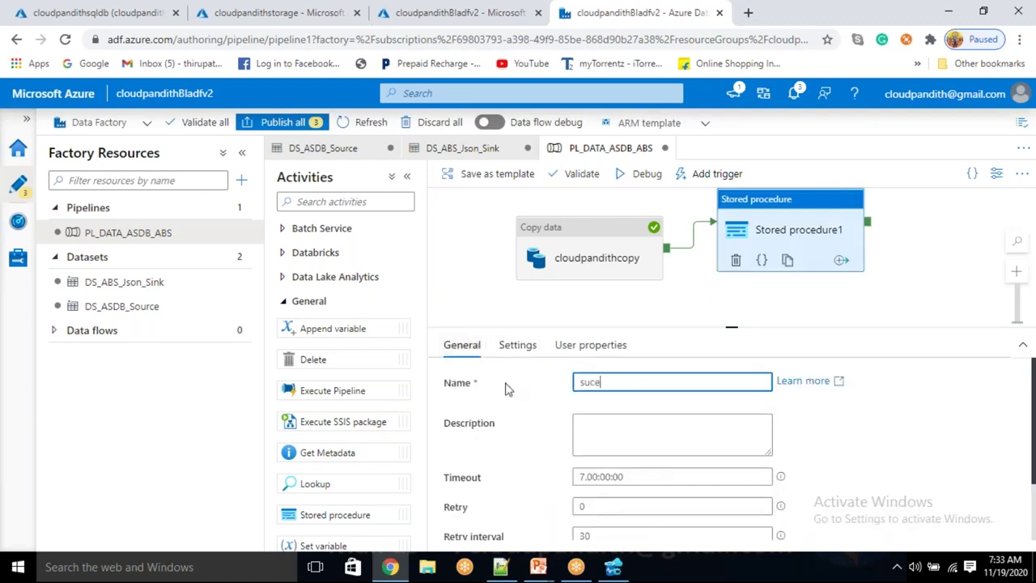
type("sucess")
key("BackSpace")
key("BackSpace")
key("BackSpace")
type("ce")
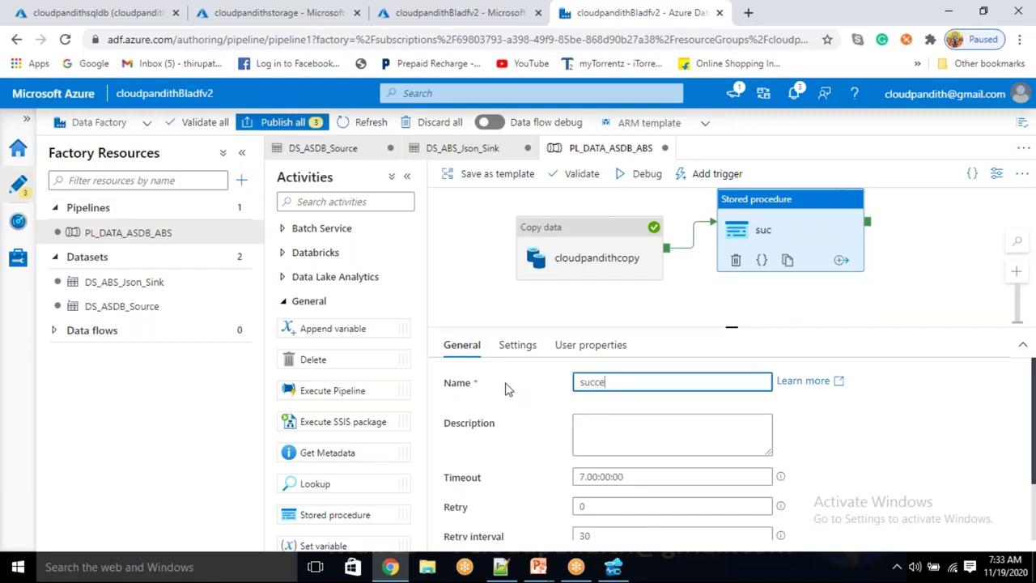
type("ss_stored_pr")
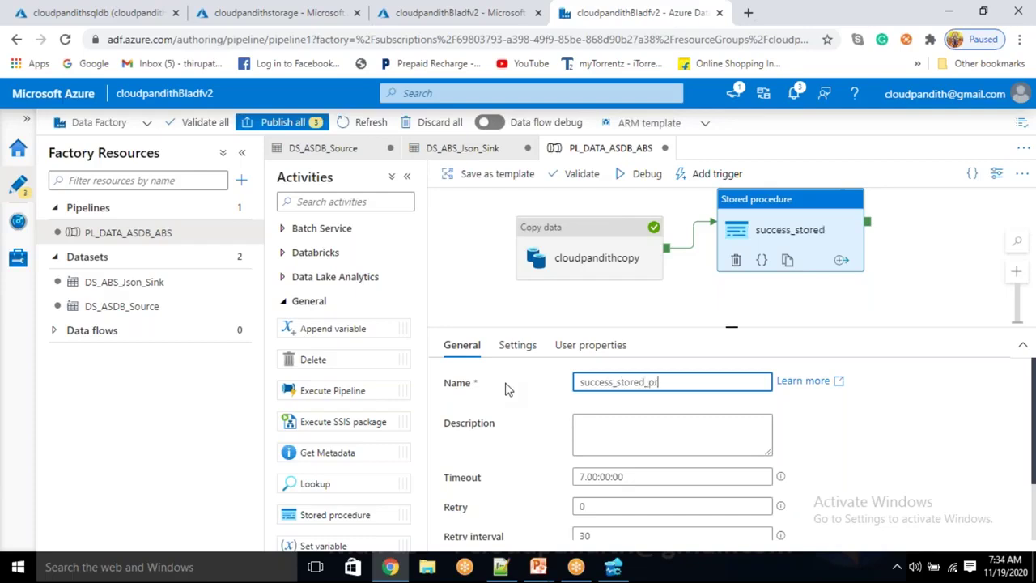
type("ocedure")
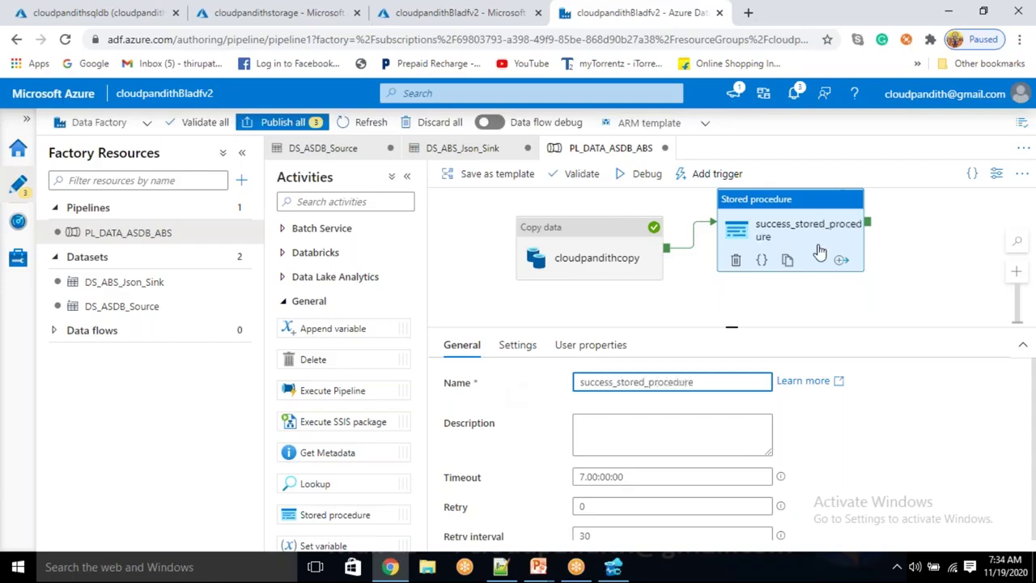
Clone the stored procedure activity and link it to cloudpandithcopy's Failure output
left_click(786, 259)
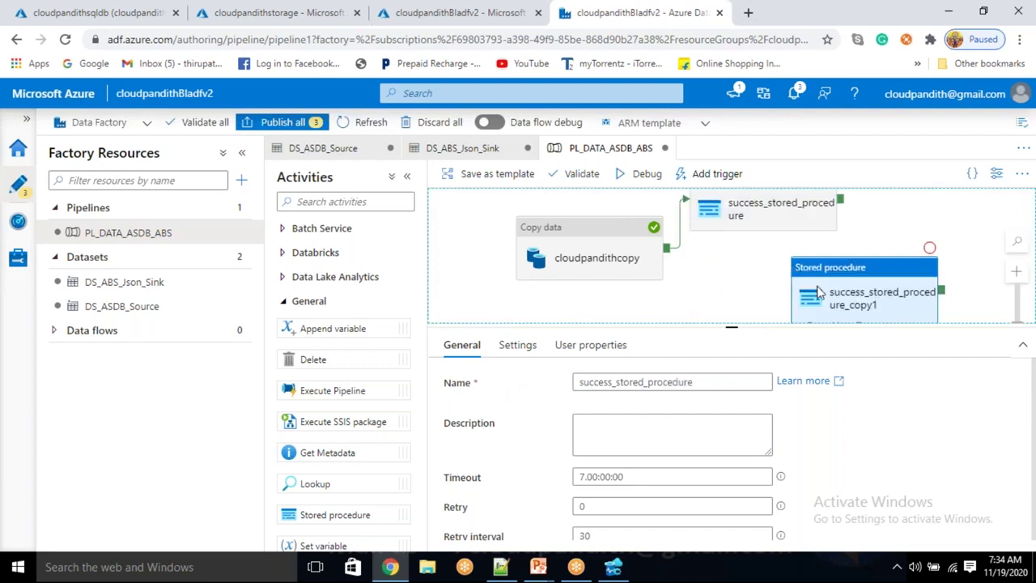
left_click(752, 275)
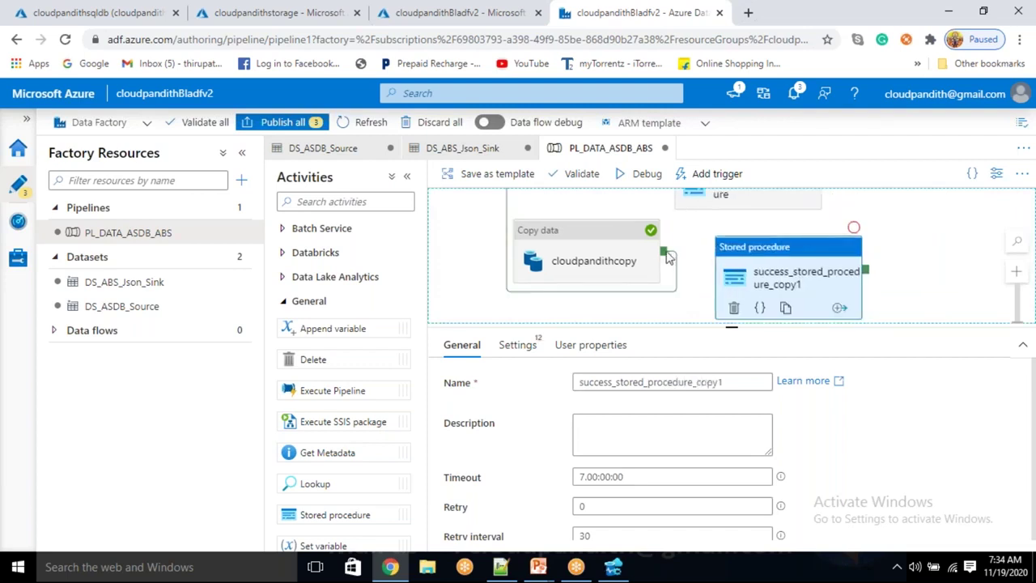
left_click_drag(664, 252, 732, 293)
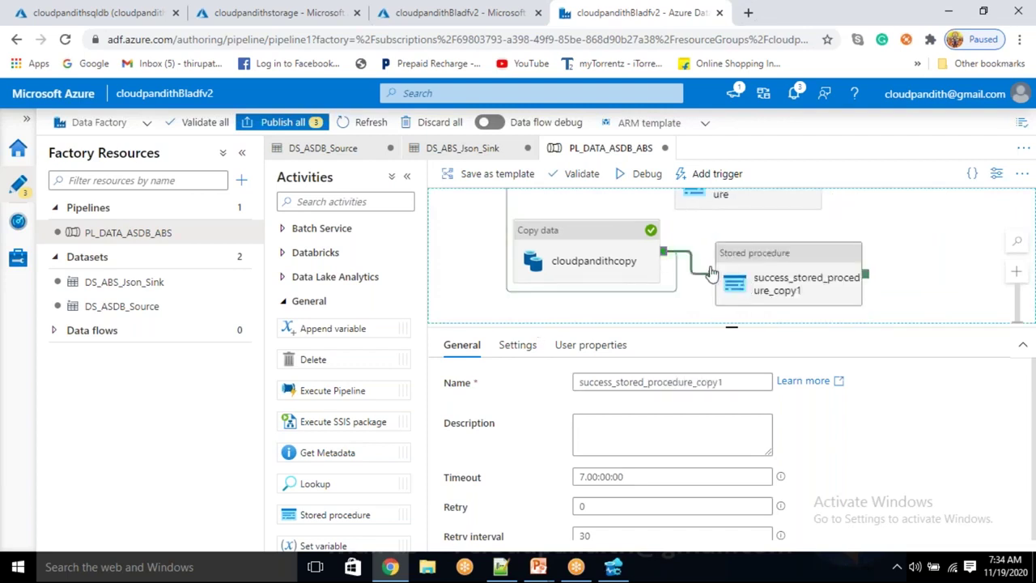
left_click(712, 276)
right_click(704, 277)
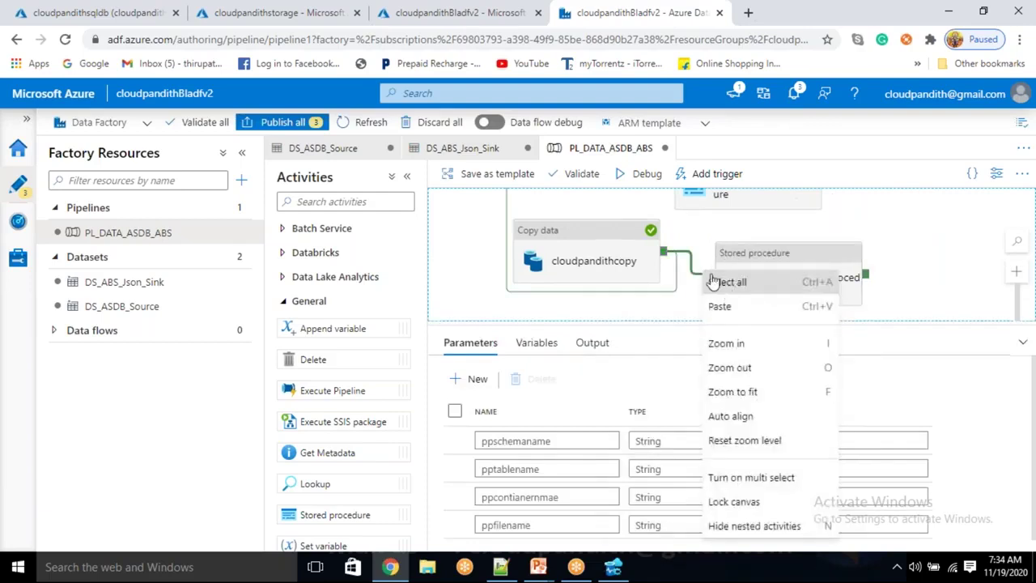
left_click(692, 275)
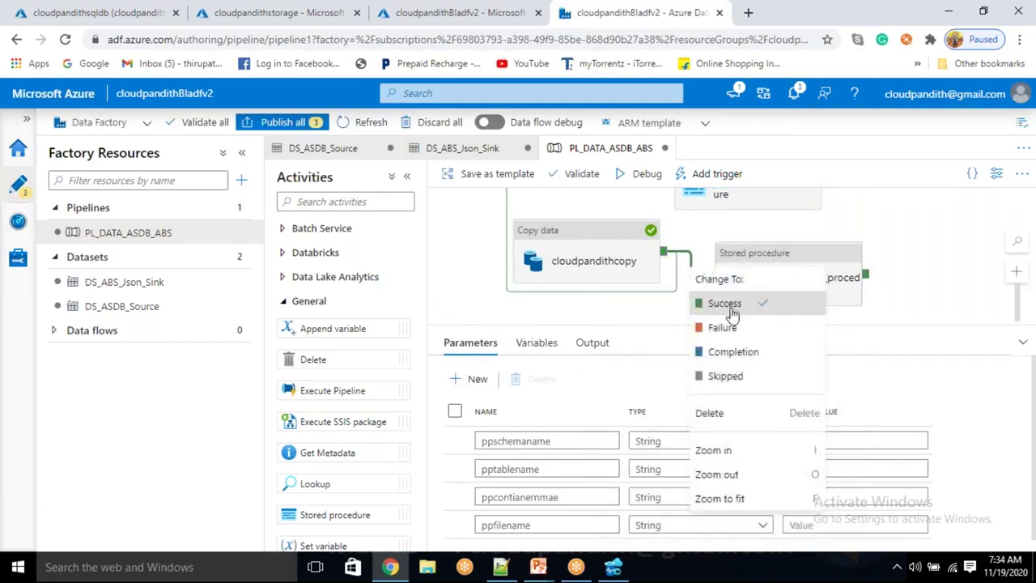
left_click(716, 323)
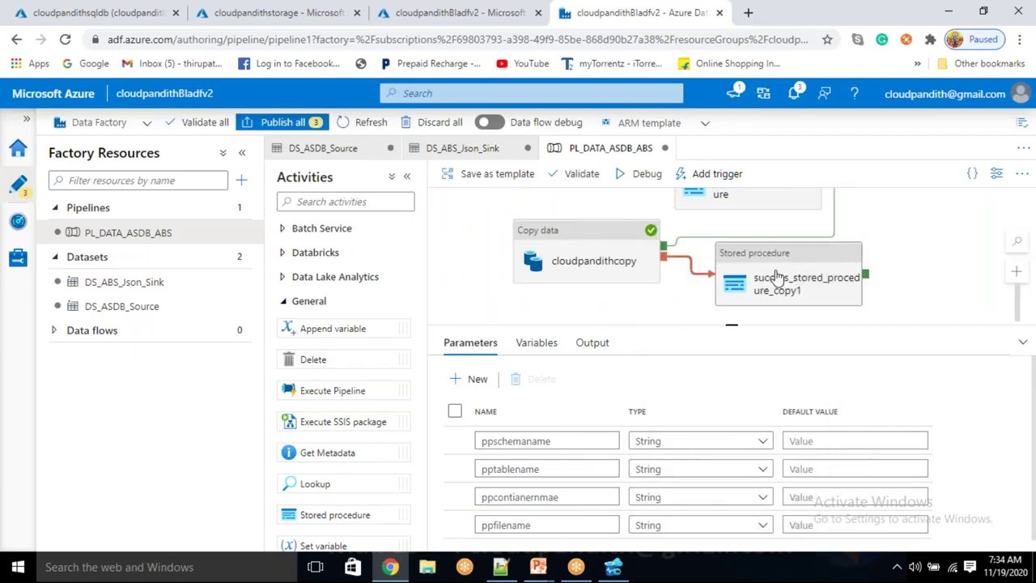
Rename the copied activity to failed_stored_procedure
left_click(813, 276)
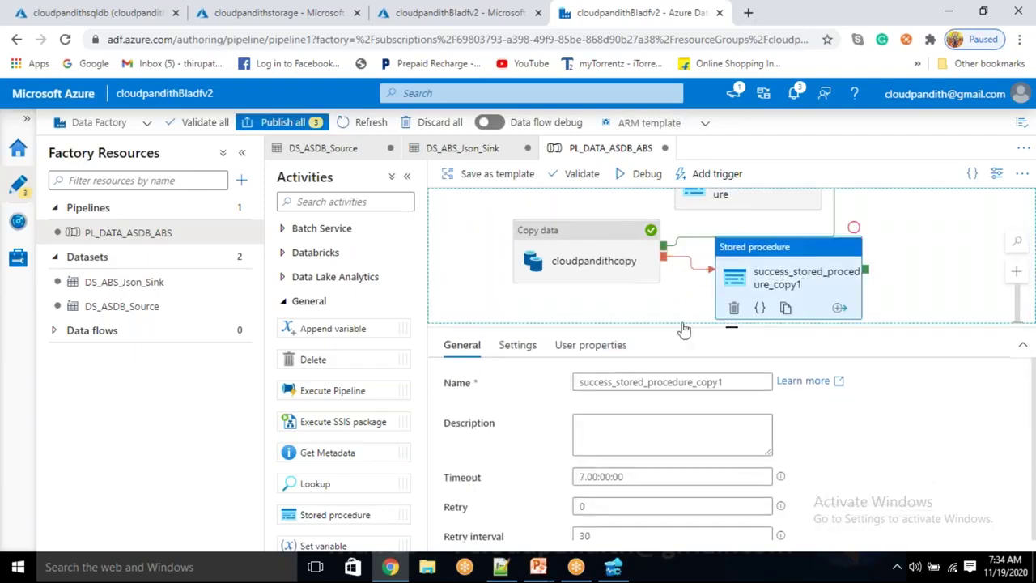
left_click(727, 378)
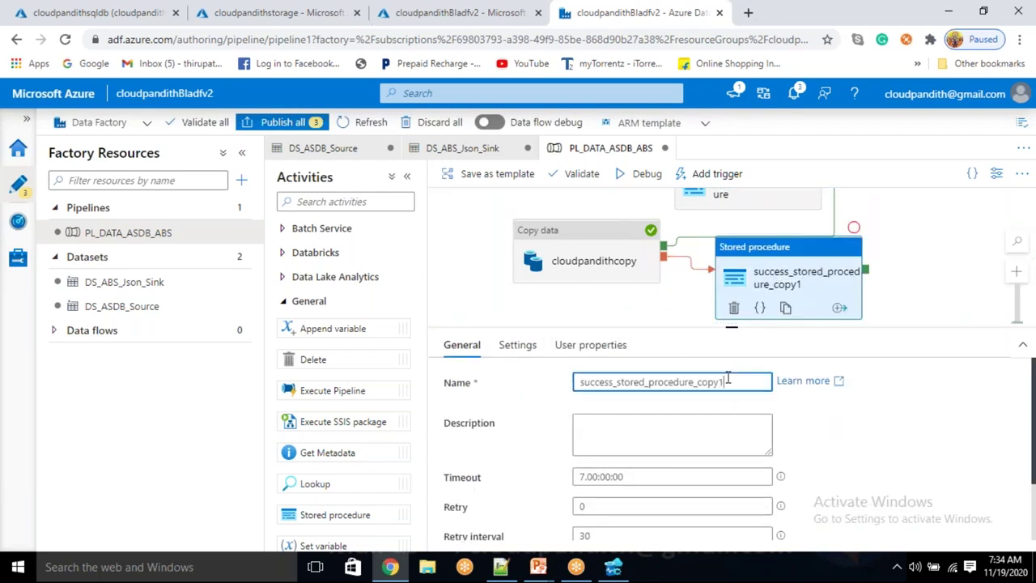
key("BackSpace")
key("BackSpace")
key("BackSpace")
key("BackSpace")
key("BackSpace")
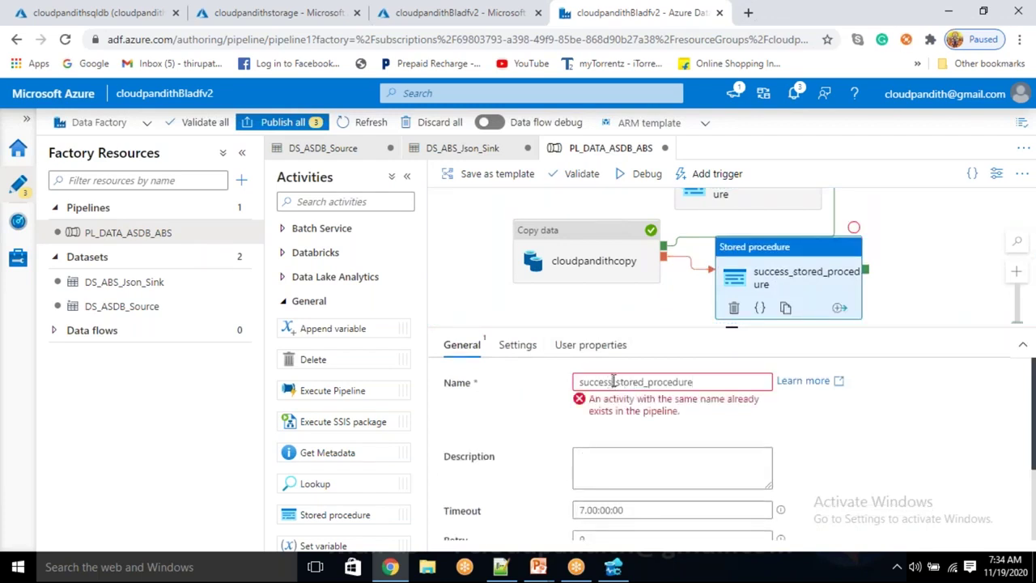
left_click(613, 381)
key("shift+Home")
key("BackSpace")
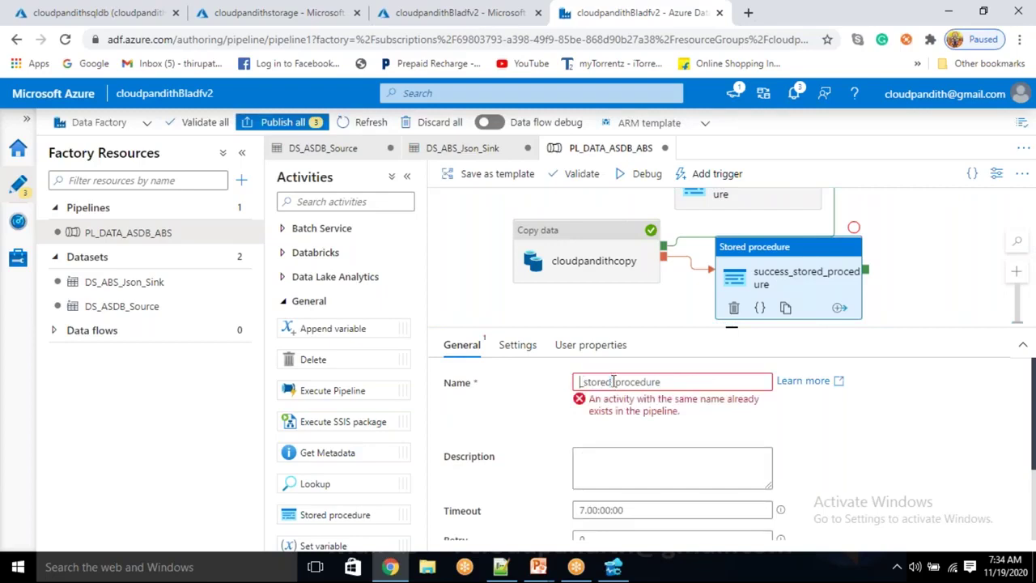
type("failed_")
left_click(850, 412)
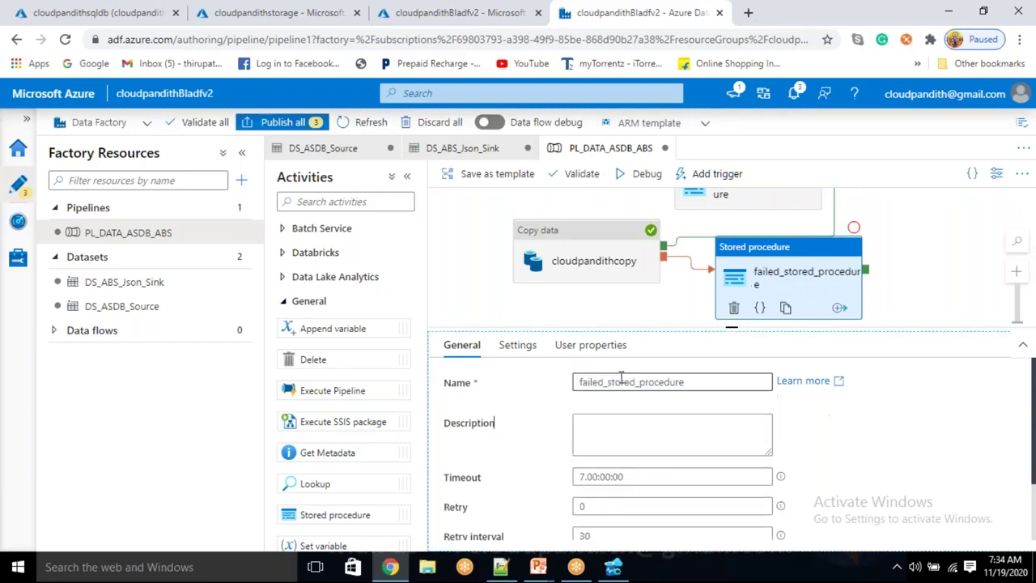
left_click(804, 286)
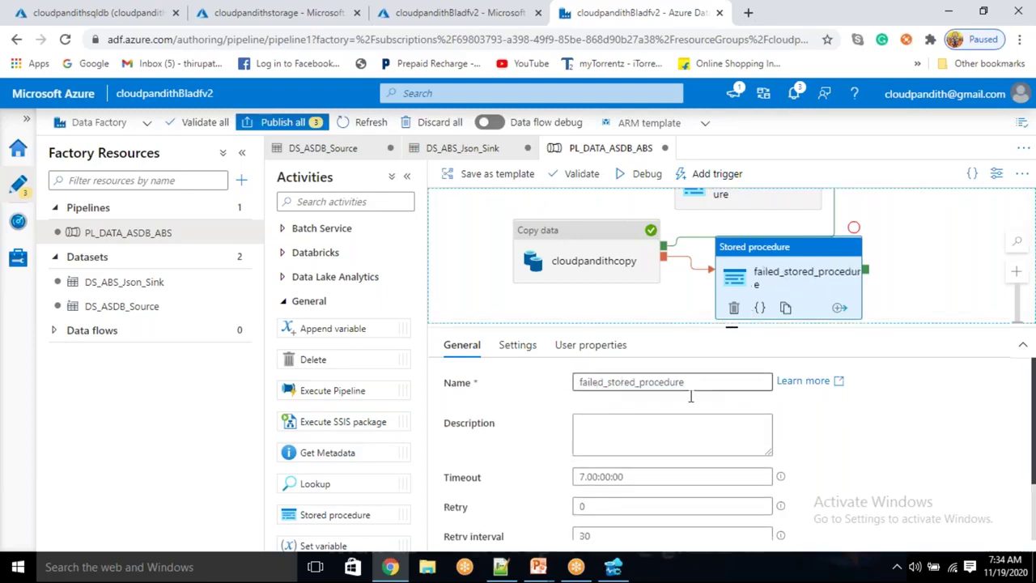
left_click(916, 274)
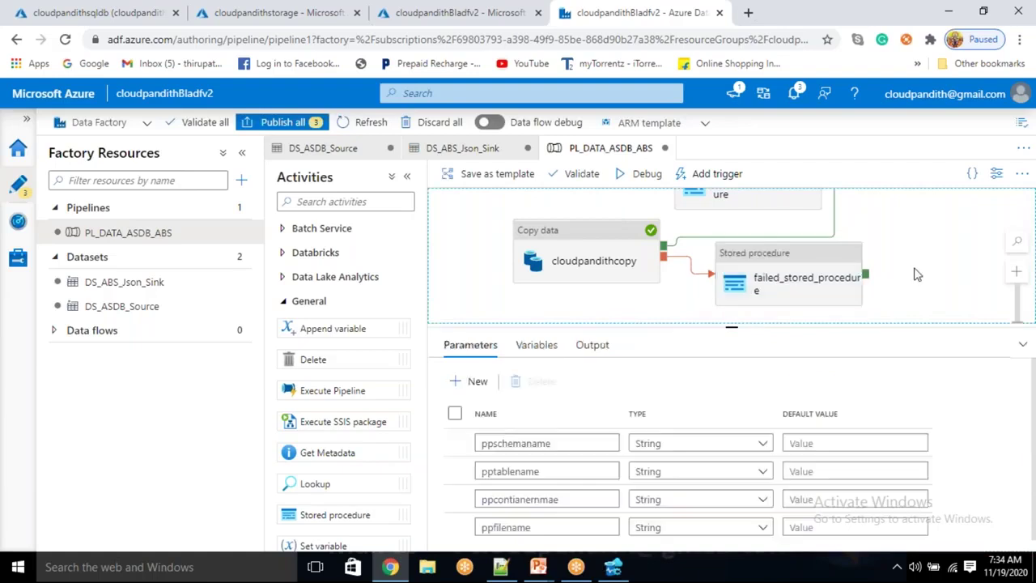
In failed_stored_procedure's parameters, clear the RowsRead value and set it to treat as null
left_click(818, 253)
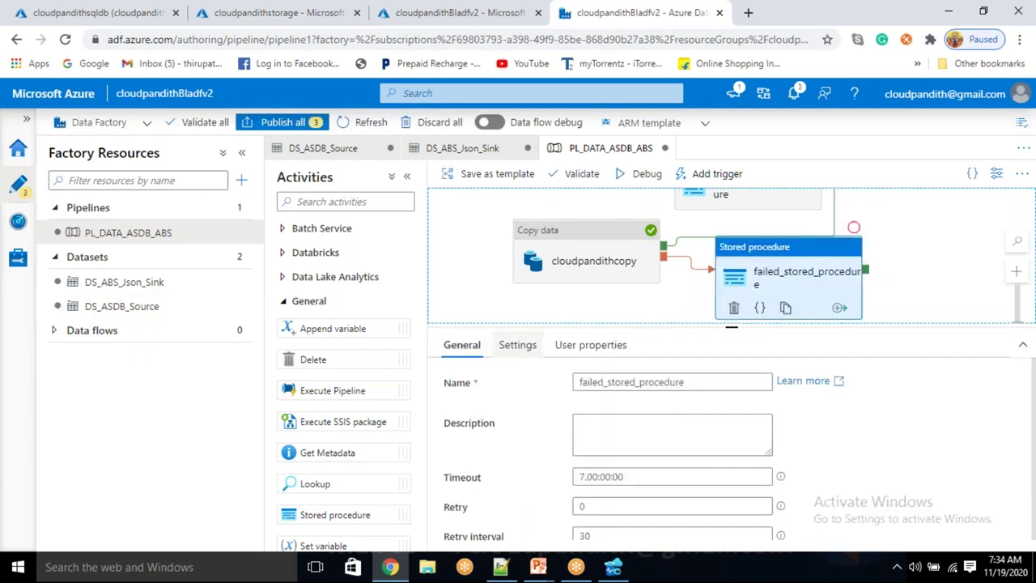
left_click(517, 345)
scroll(608, 455, "down", 5)
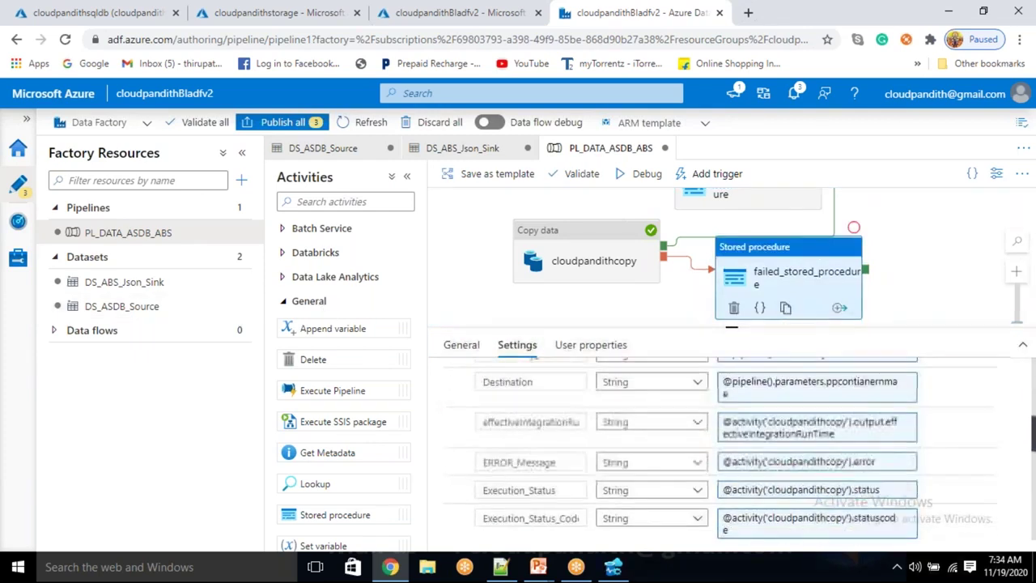
scroll(609, 449, "down", 4)
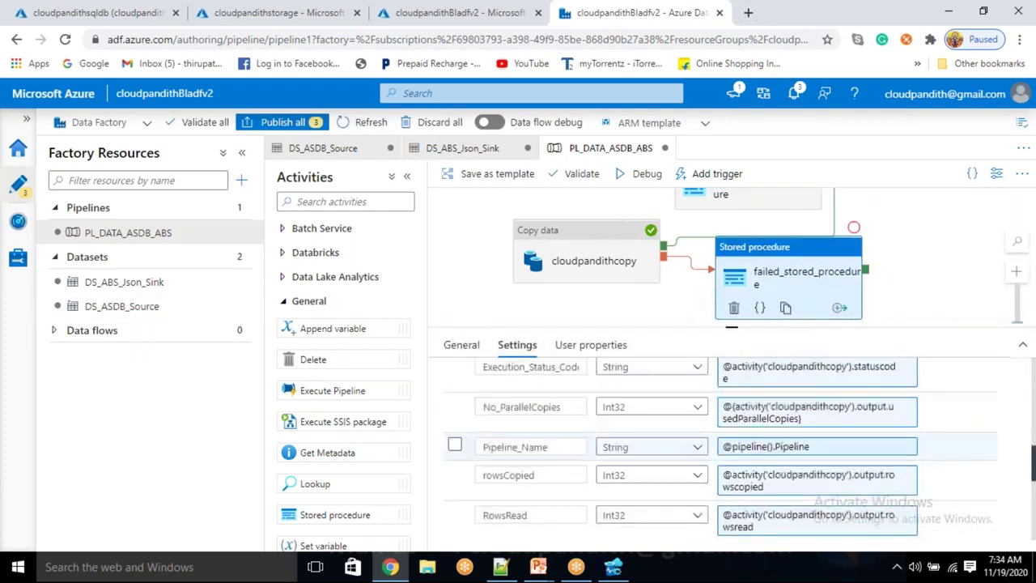
scroll(720, 449, "down", 6)
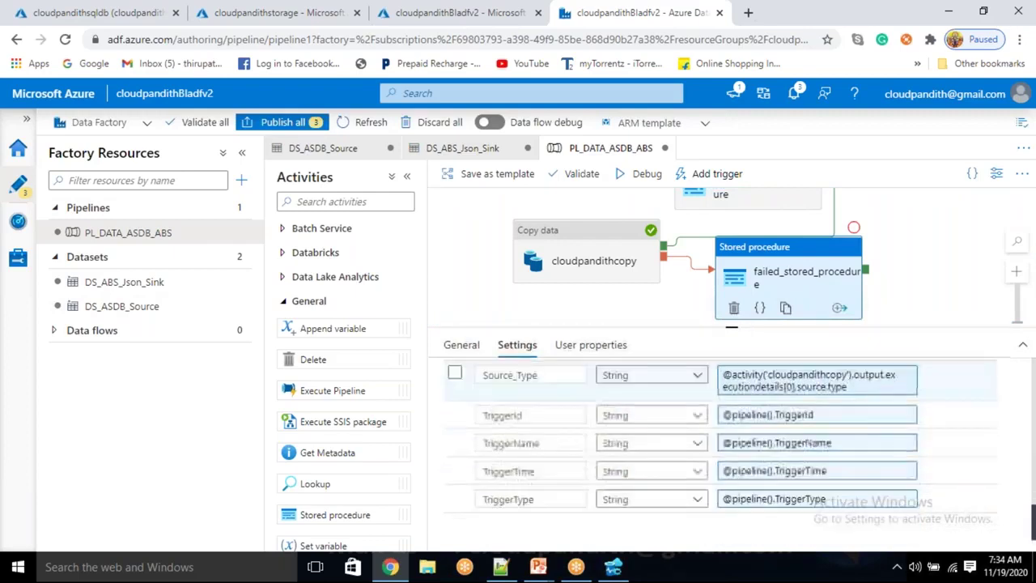
scroll(670, 459, "up", 5)
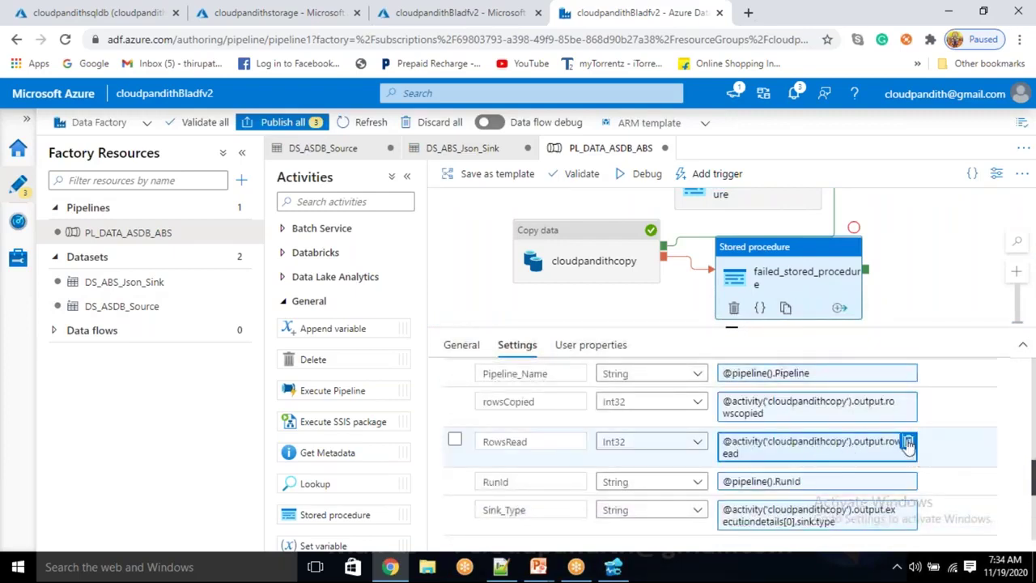
left_click(908, 444)
left_click(946, 445)
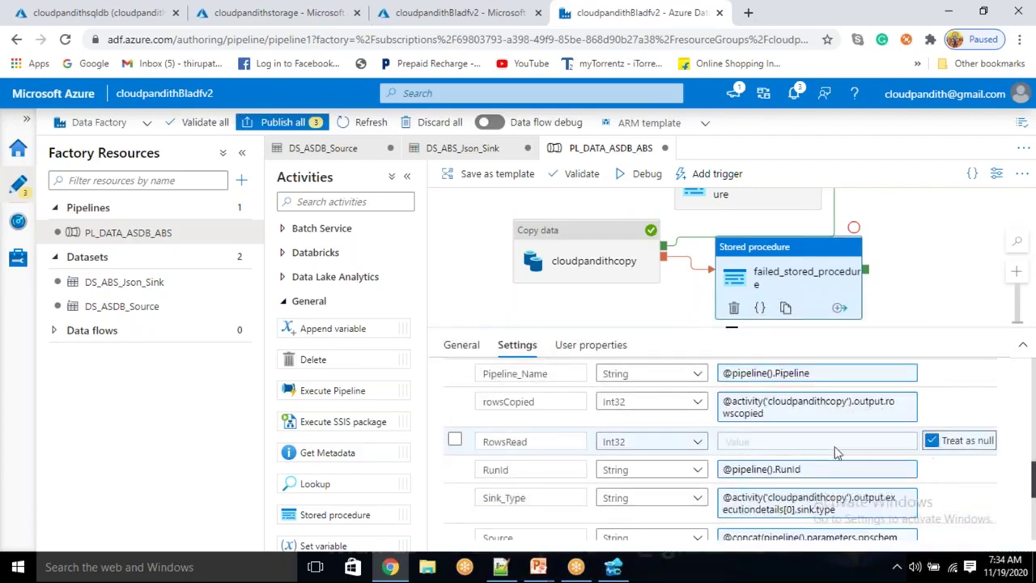
Clear the rowsCopied value and set it to treat as null as well
scroll(810, 458, "up", 5)
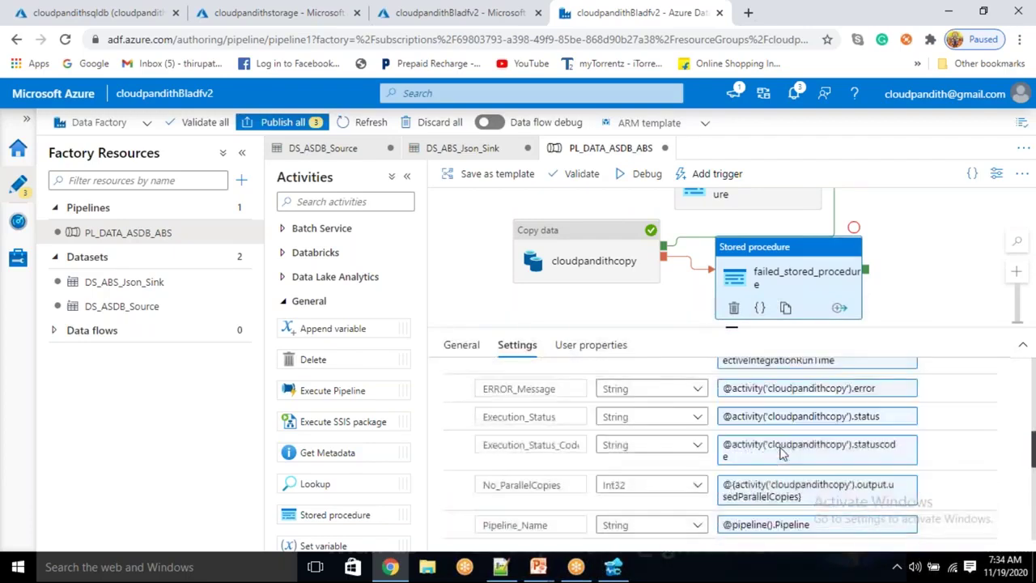
scroll(923, 480, "down", 2)
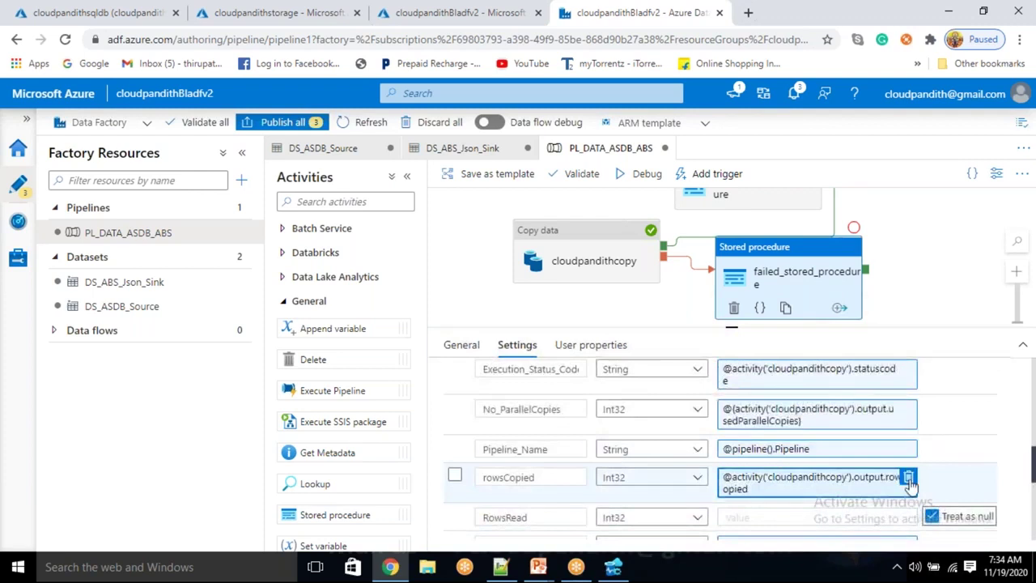
left_click(909, 479)
left_click(931, 478)
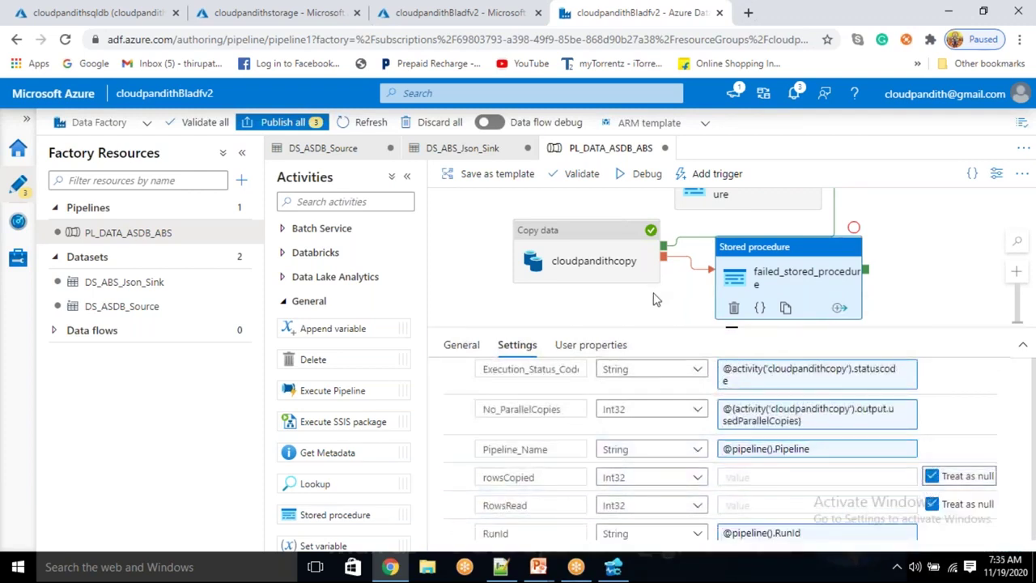
Auto-align the cloudpandithcopy and both stored procedure activities on the canvas
left_click_drag(678, 296, 661, 314)
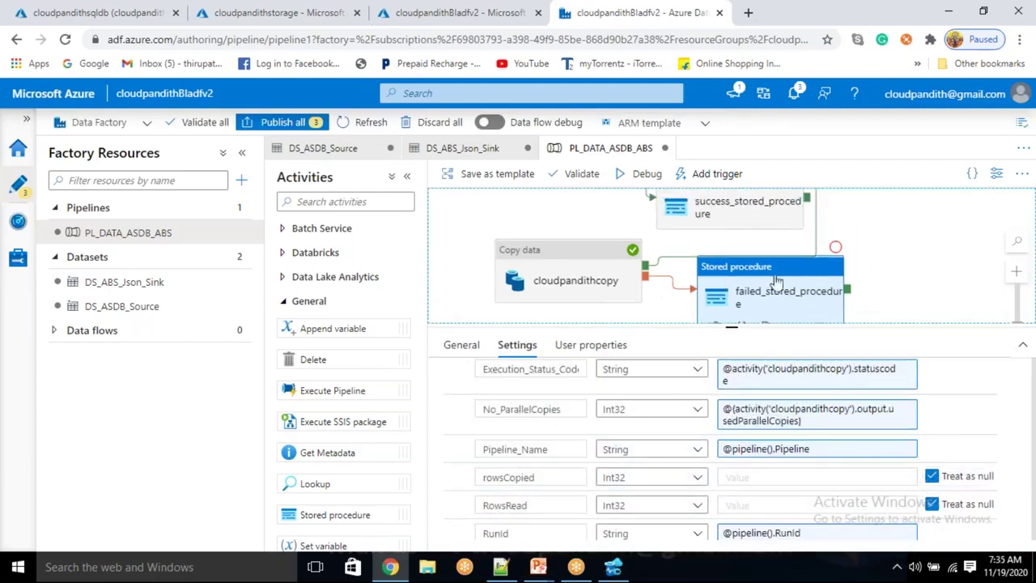
right_click(855, 238)
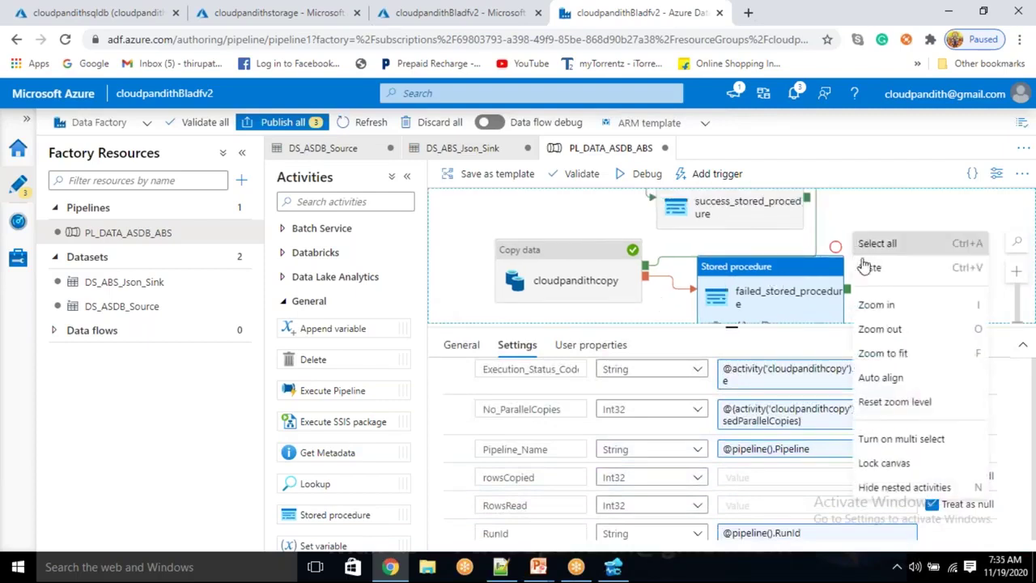
left_click(874, 387)
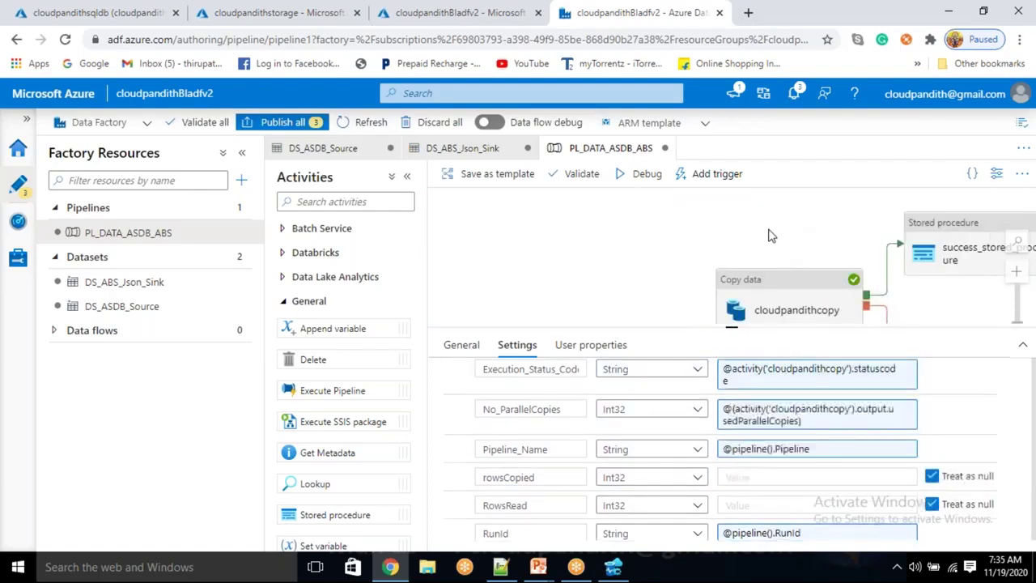
Enlarge the diagram area to reveal failed_stored_procedure and show the pipeline-level parameters
left_click_drag(770, 235, 555, 215)
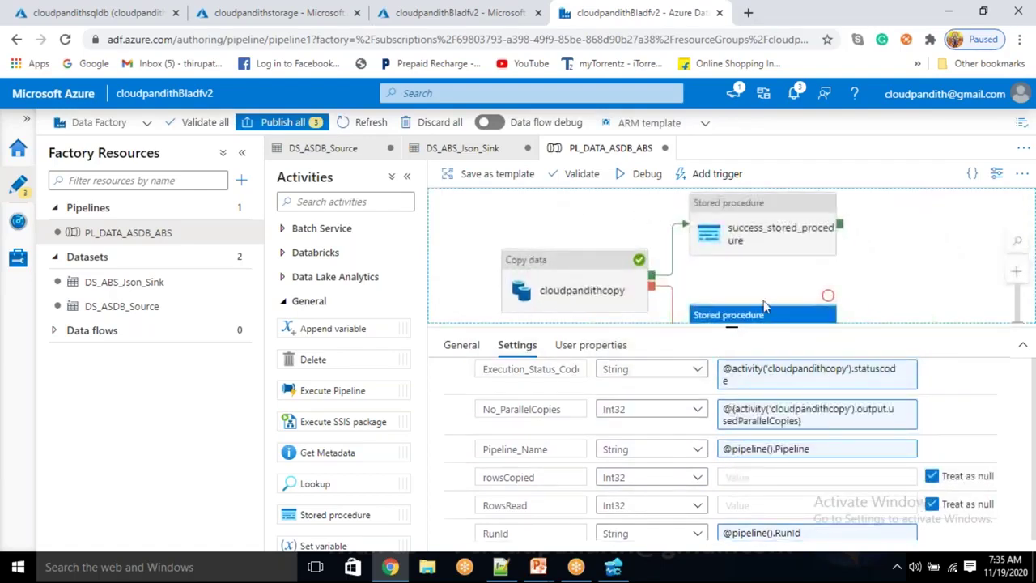
left_click_drag(736, 326, 737, 395)
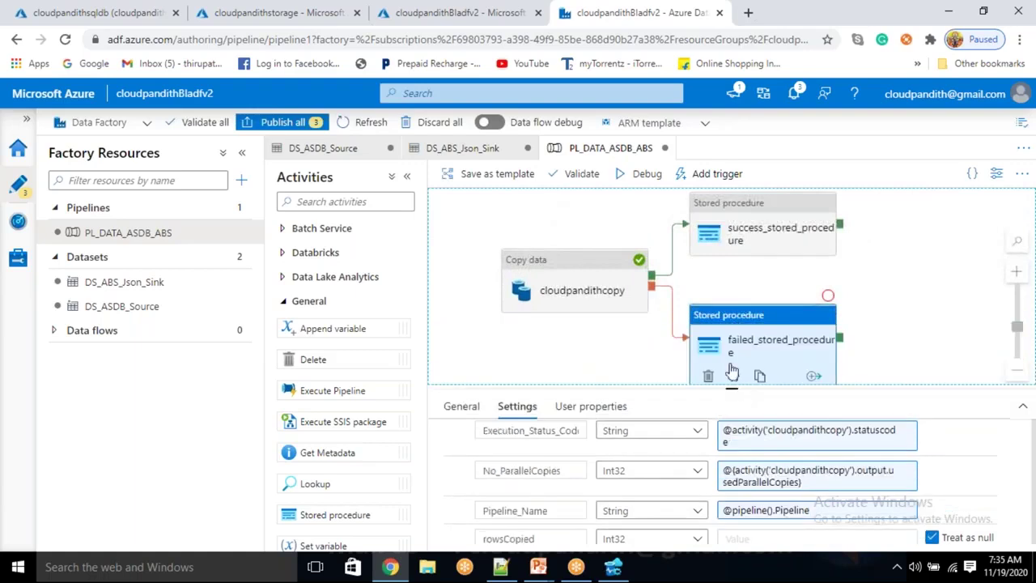
left_click(878, 313)
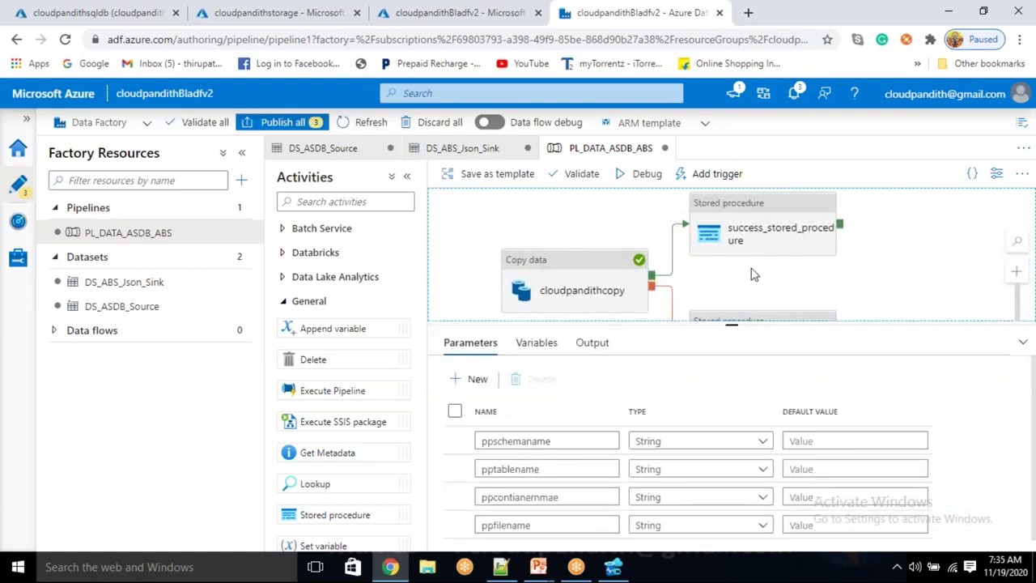
left_click_drag(731, 323, 740, 364)
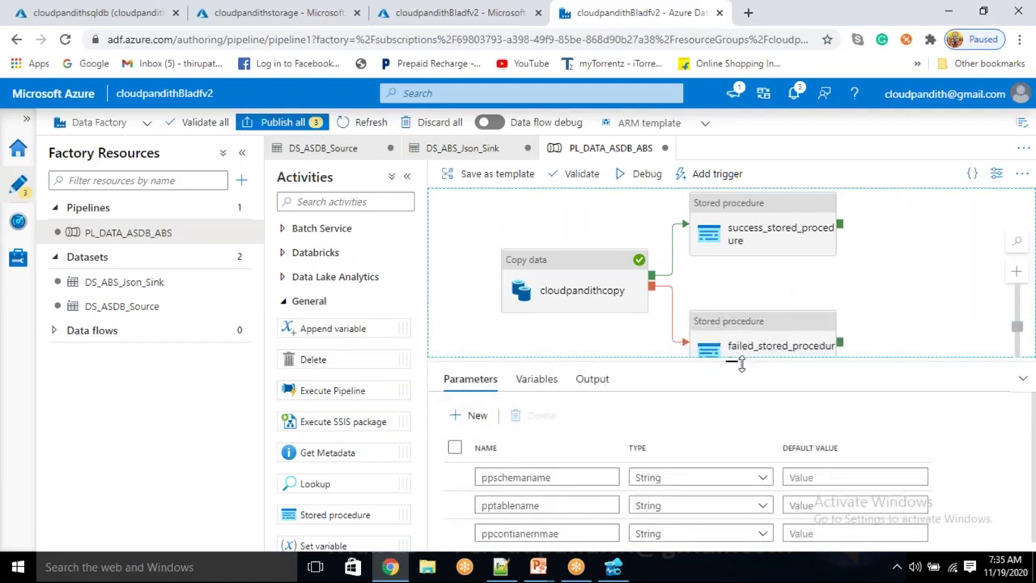
Start a debug run and enter parameters dbo, cust, custdetails and customers.json
left_click(646, 175)
left_click(736, 216)
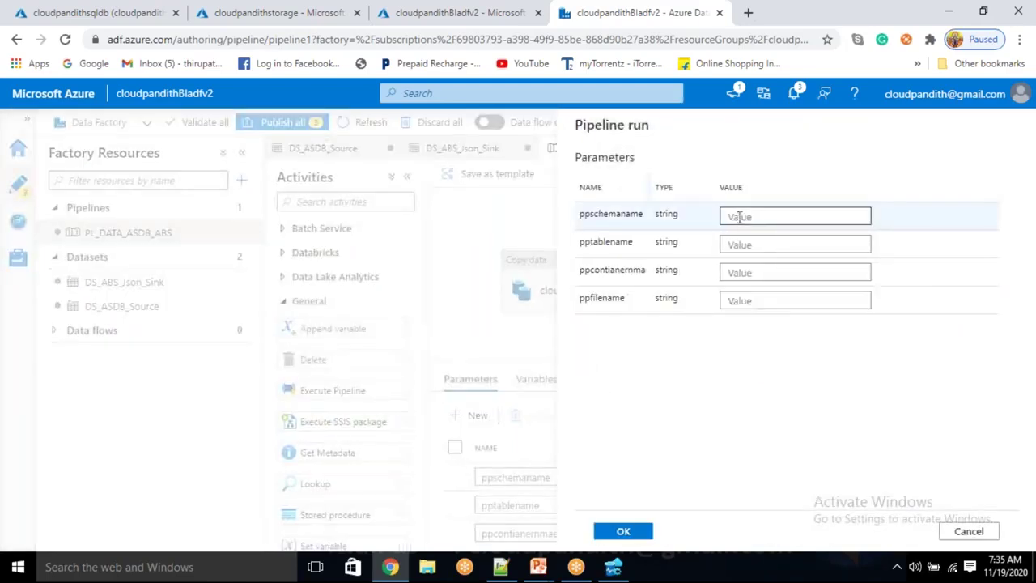
type("dbo")
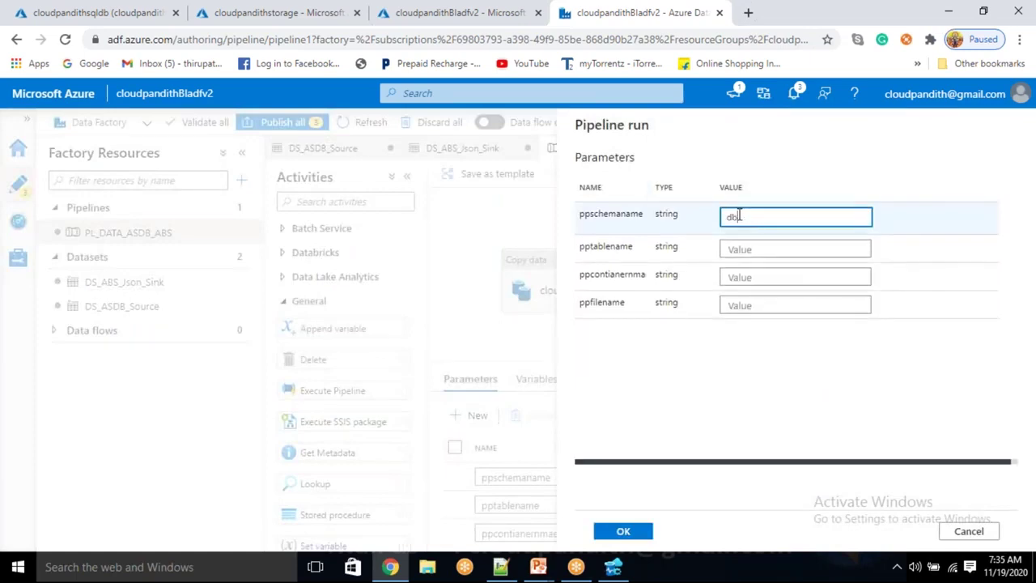
key("Tab")
type("cust")
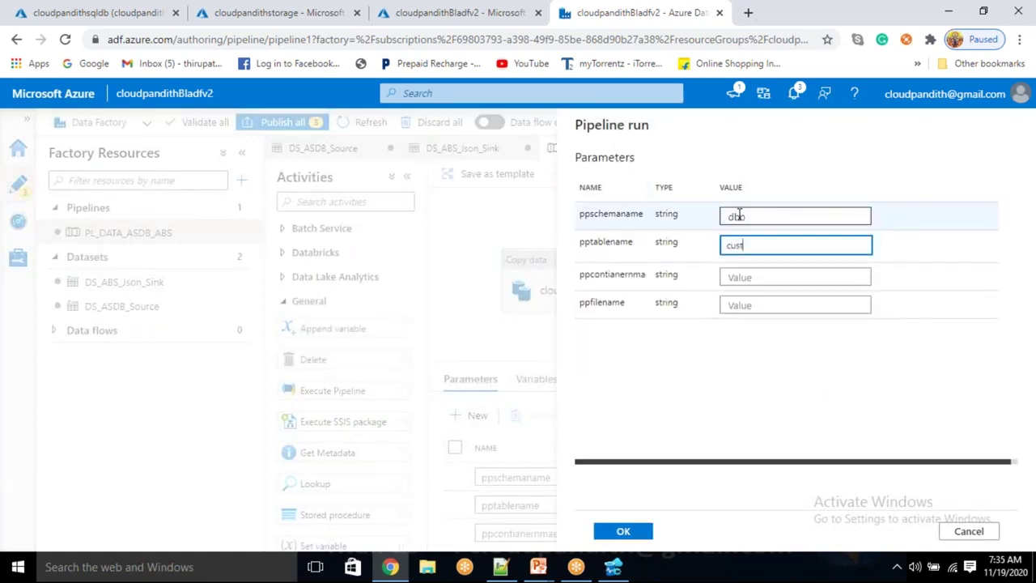
key("Tab")
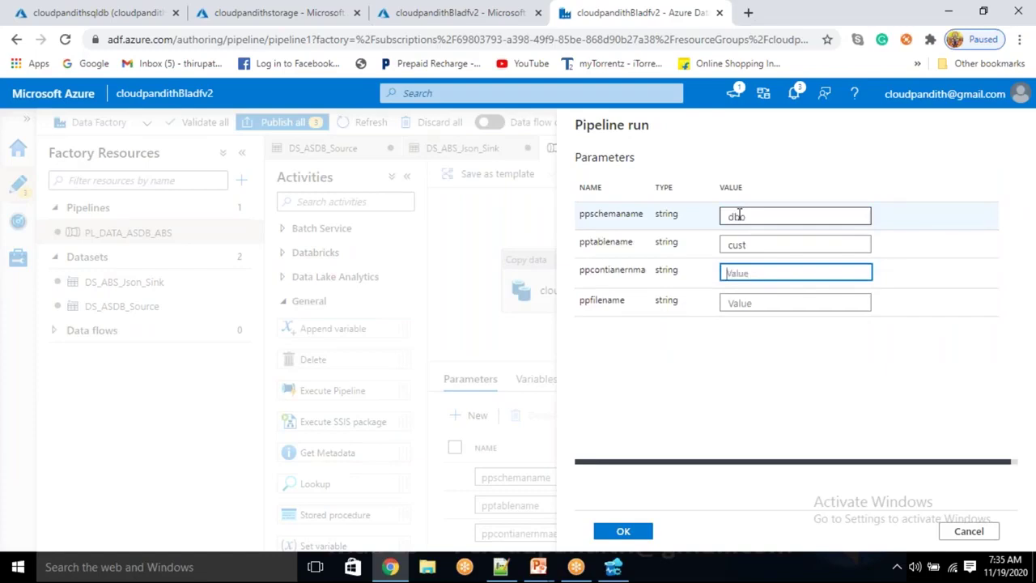
type("cust")
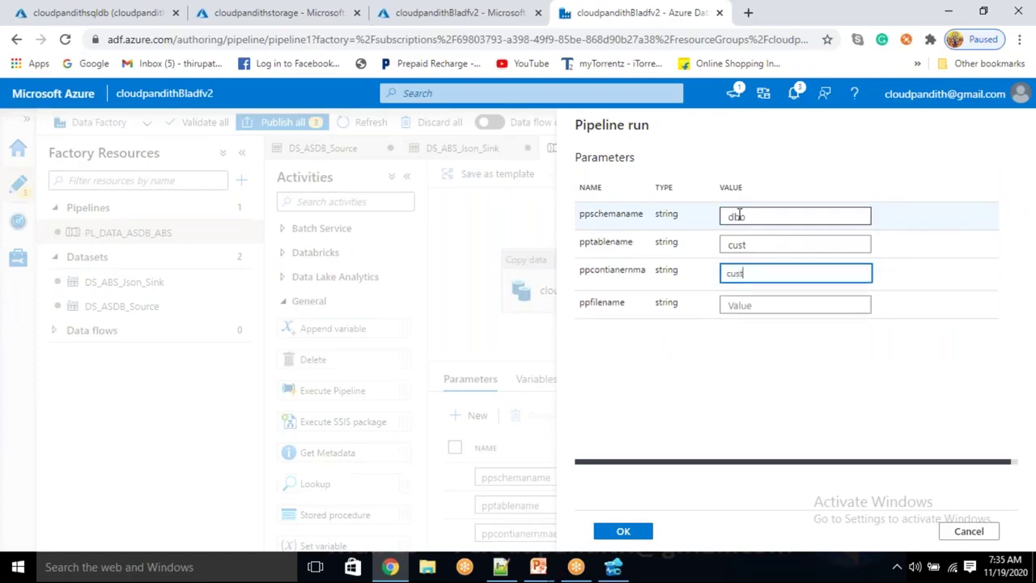
type("details")
key("Tab")
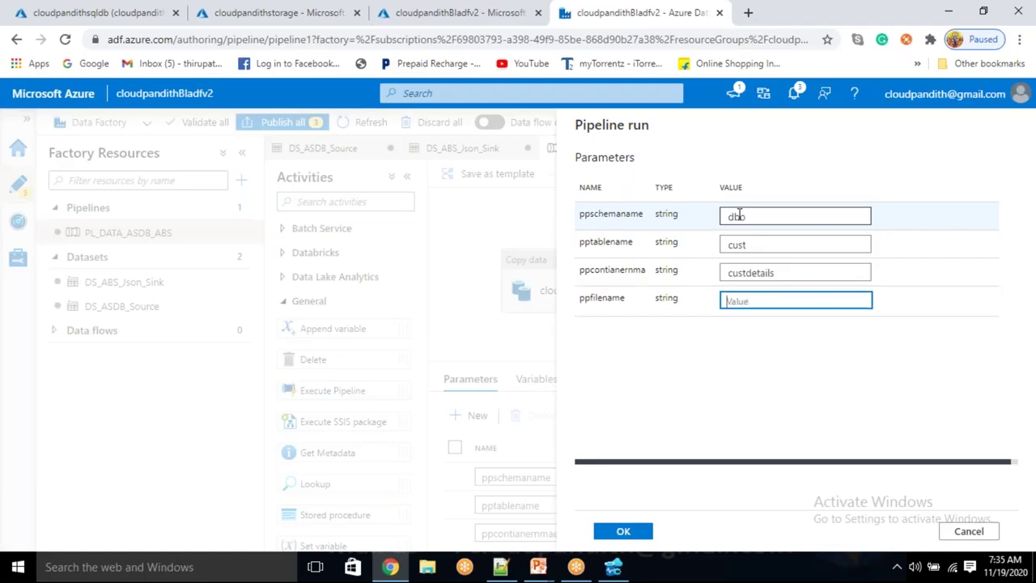
type("cu")
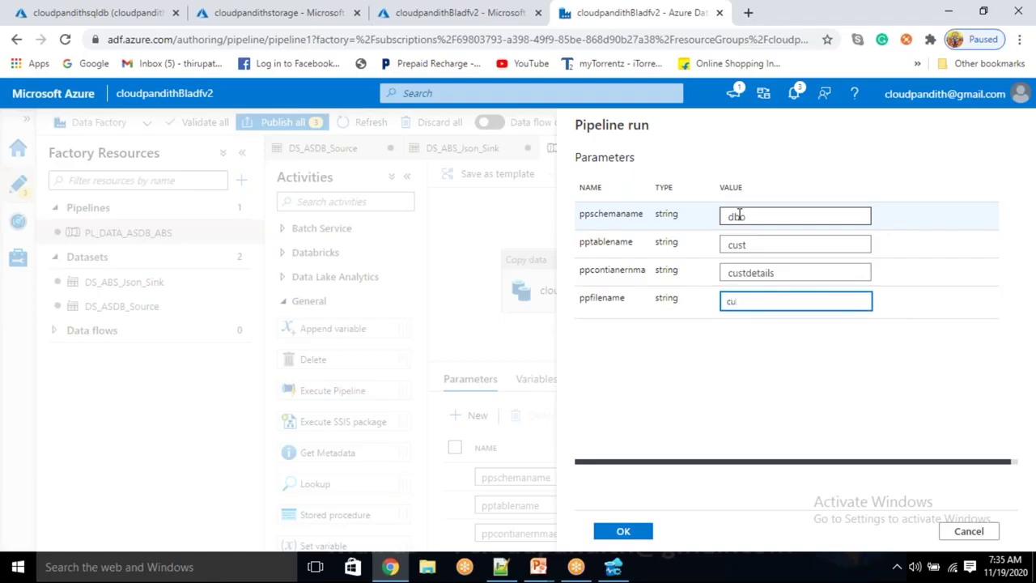
type("stomers.json")
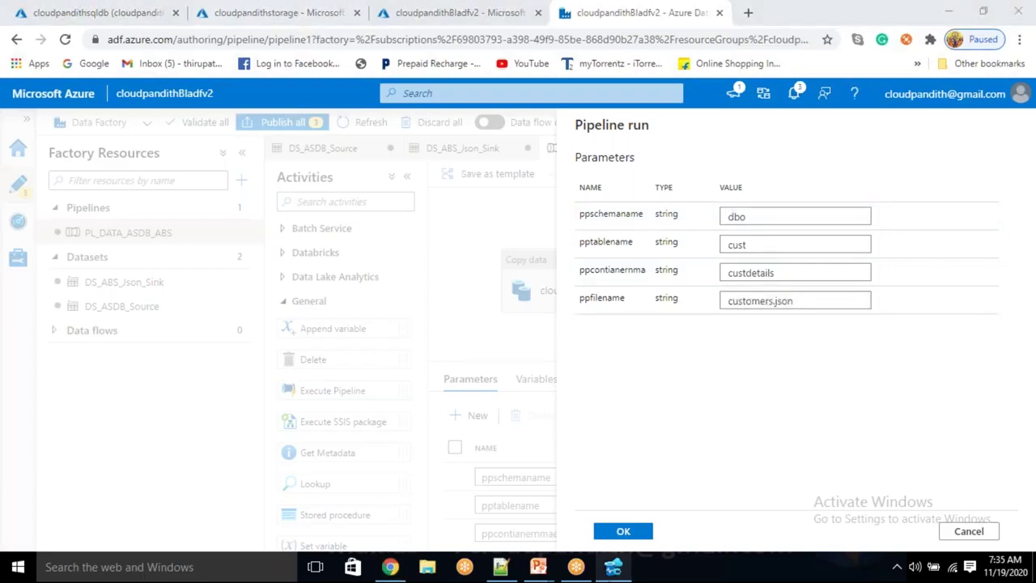
Run the pipeline_log query in Azure Data Studio to check its contents
key("alt+Tab")
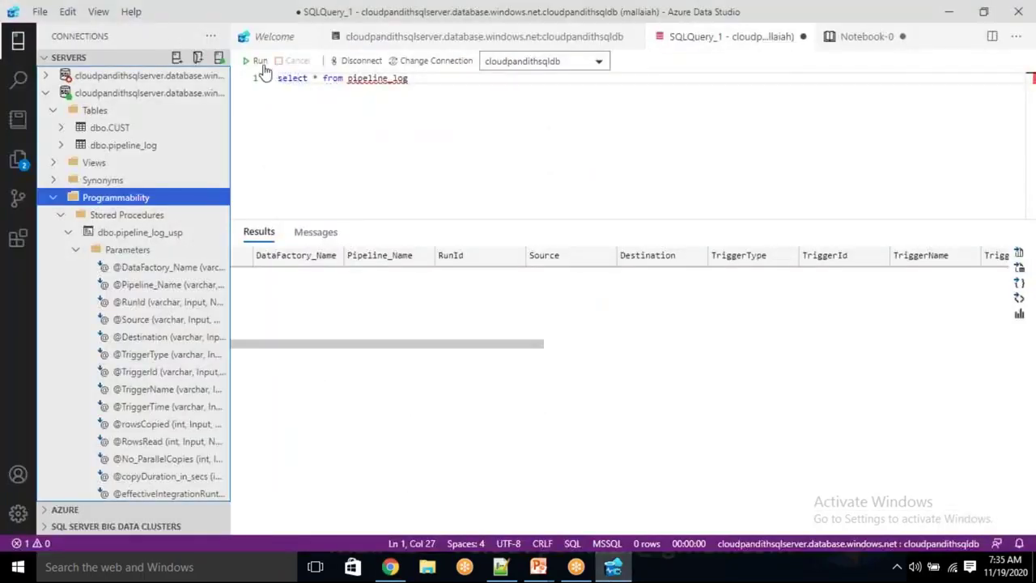
left_click(257, 60)
key("alt+Tab")
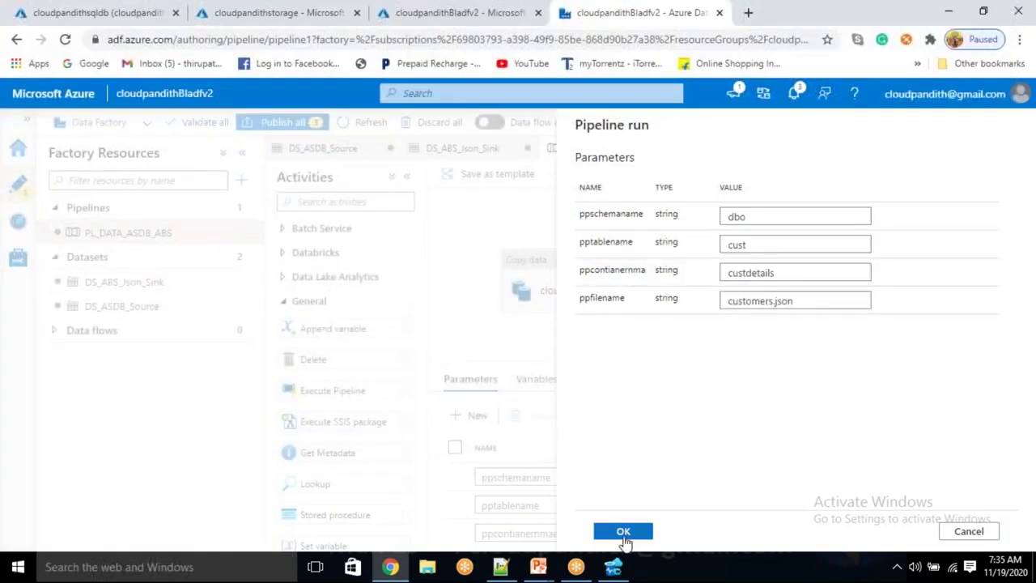
Launch the debug run and refresh the Output until cloudpandithcopy shows Queued
left_click(623, 531)
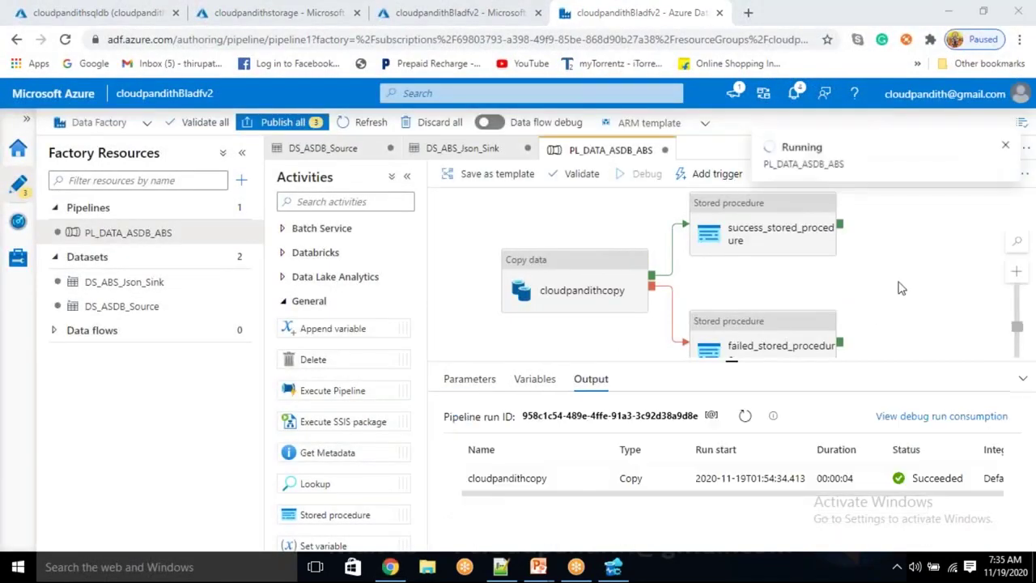
left_click(744, 416)
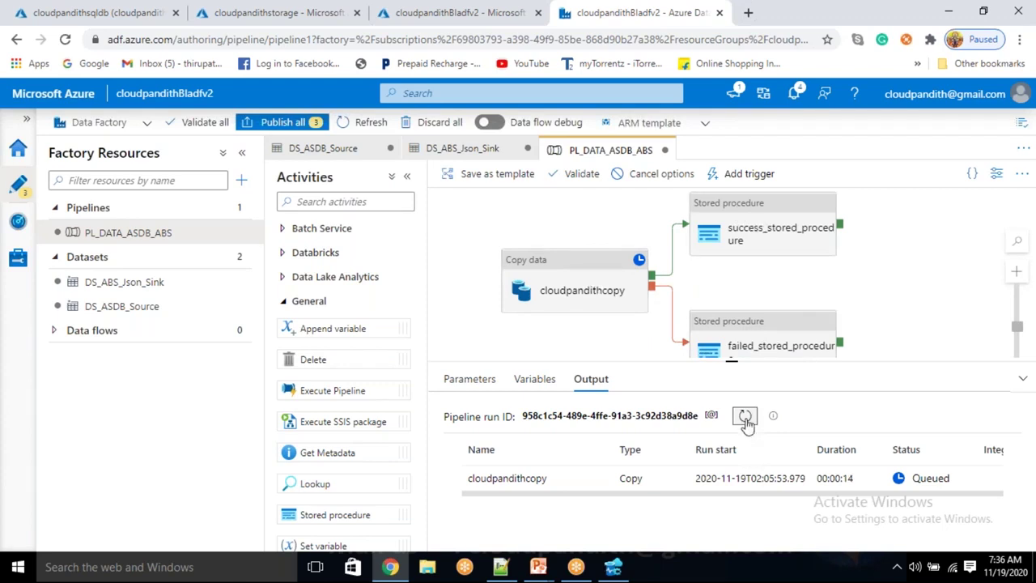
left_click(748, 417)
left_click(746, 418)
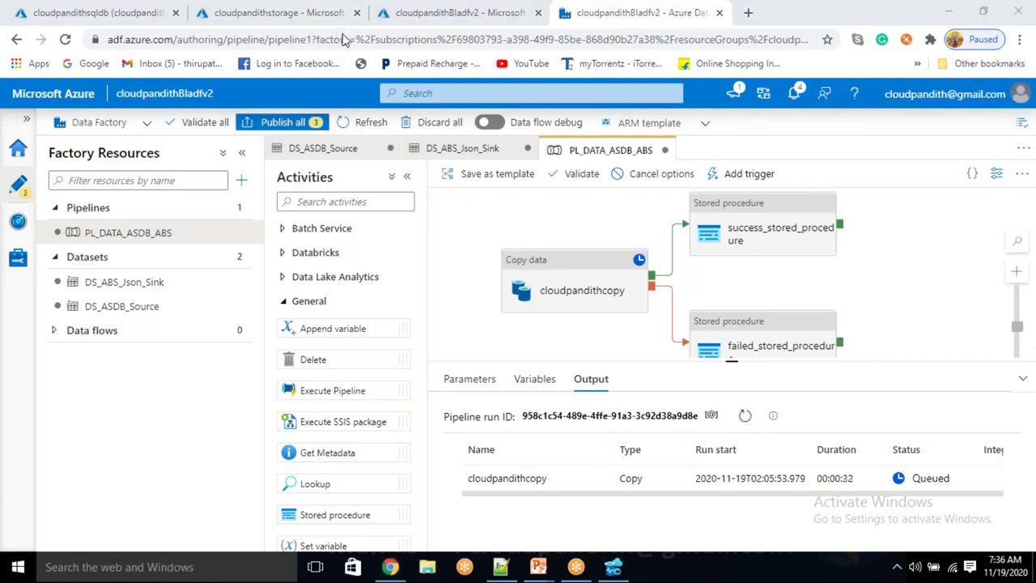
left_click(745, 417)
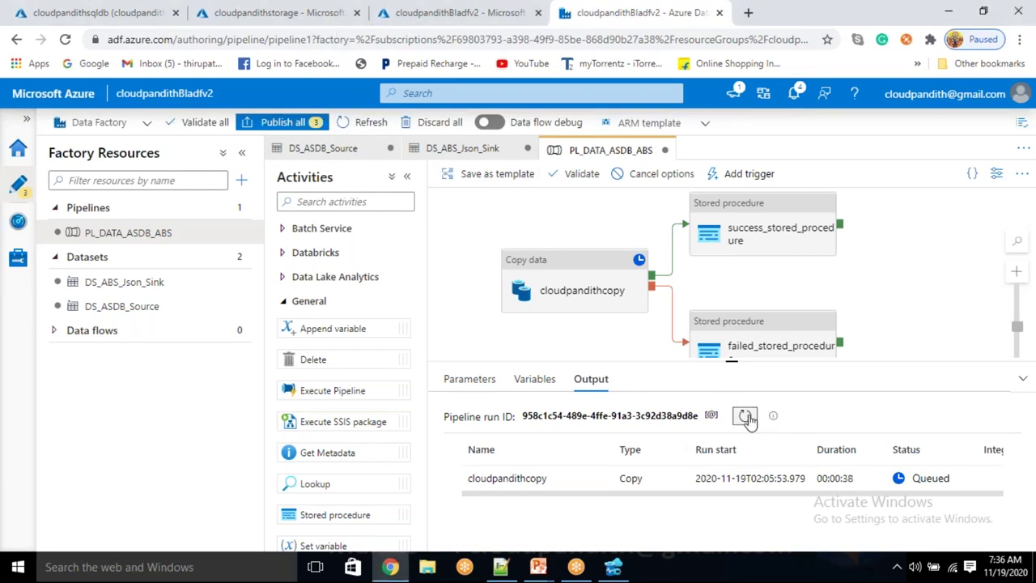
left_click(881, 284)
left_click(744, 419)
Refresh the Output until cloudpandithcopy shows Succeeded and success_stored_procedure is in progress
left_click_drag(733, 362, 749, 431)
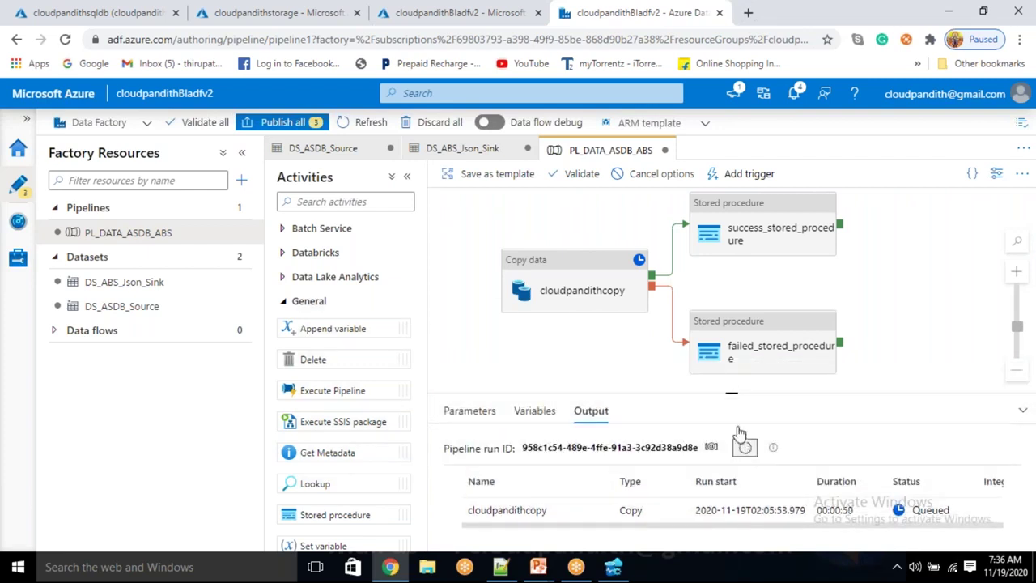
left_click_drag(731, 399, 733, 366)
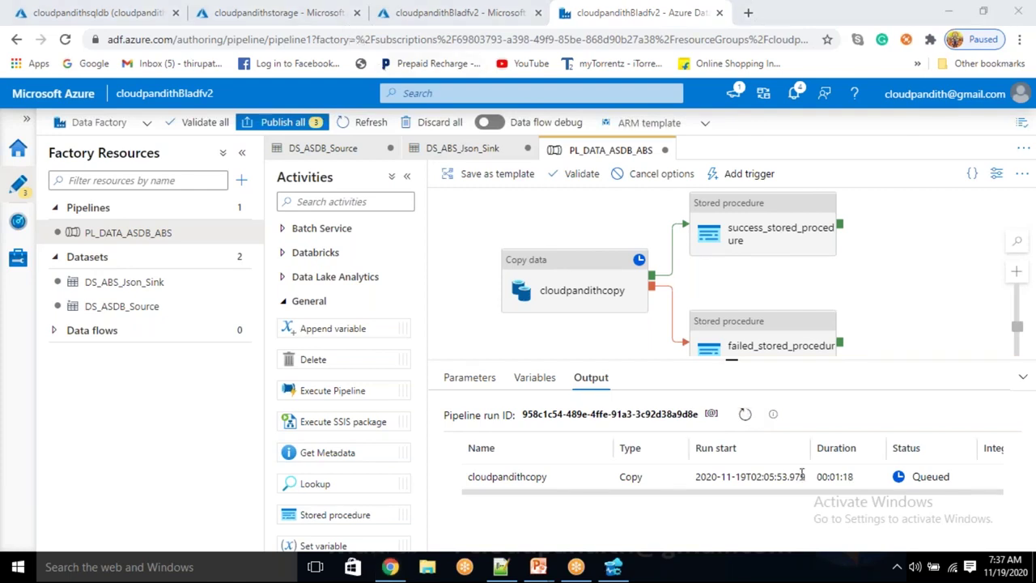
left_click(742, 415)
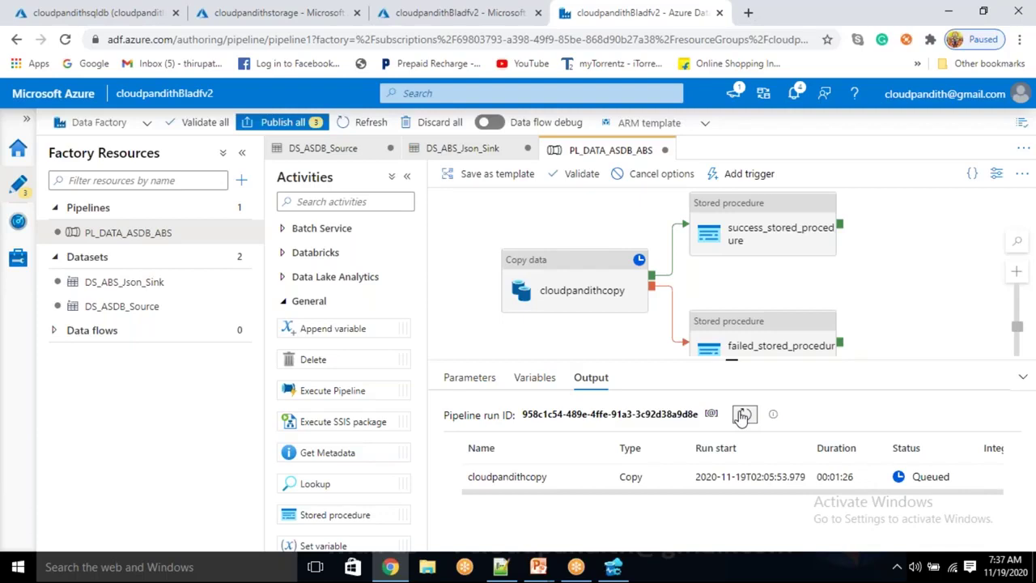
left_click(743, 414)
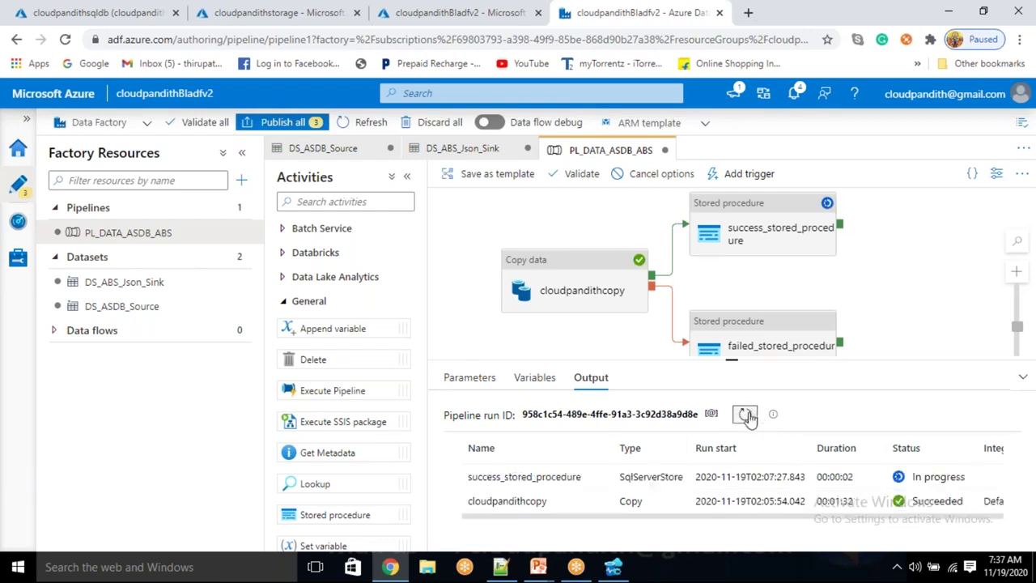
left_click(745, 414)
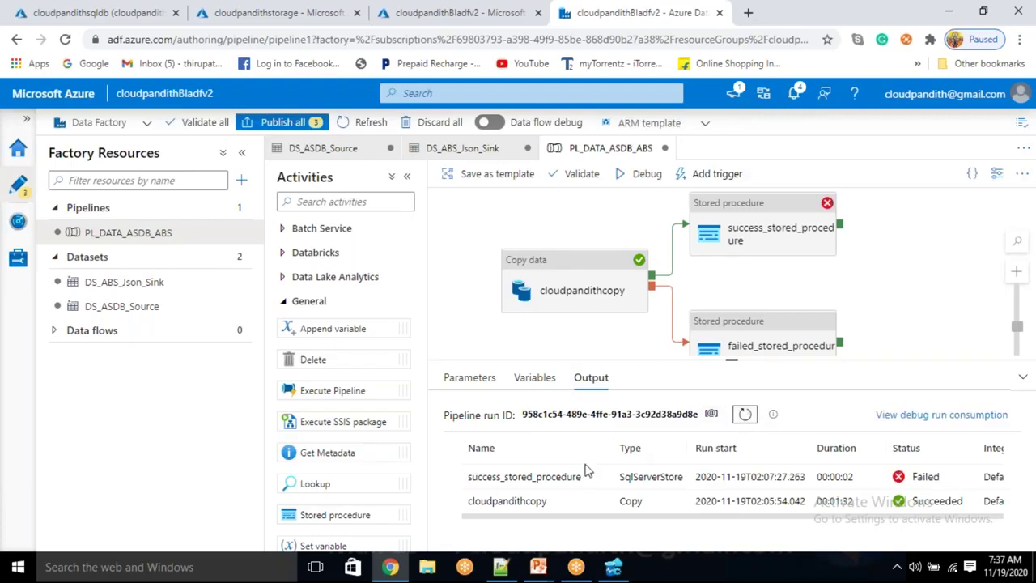
mouse_move(593, 479)
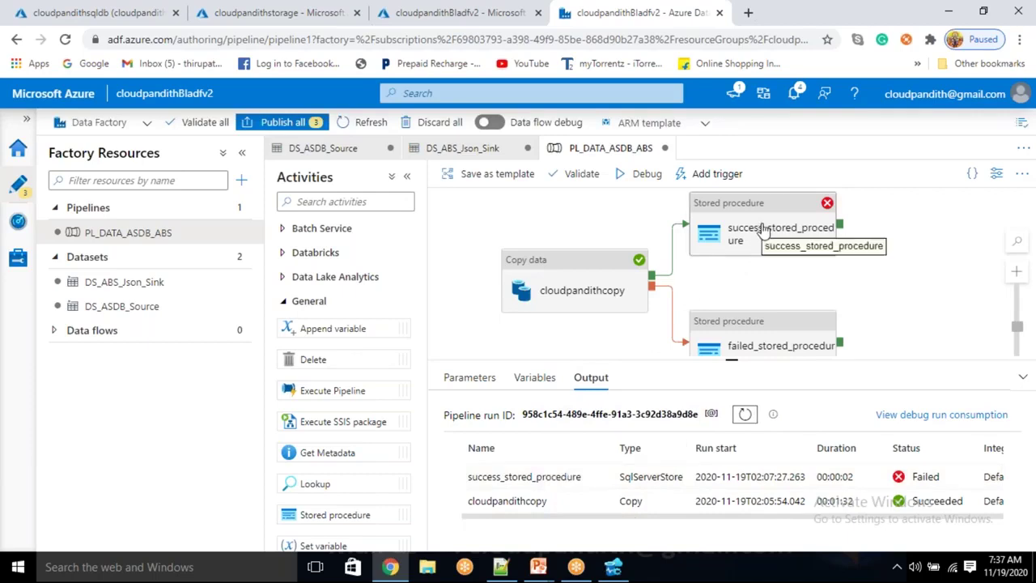
left_click(760, 229)
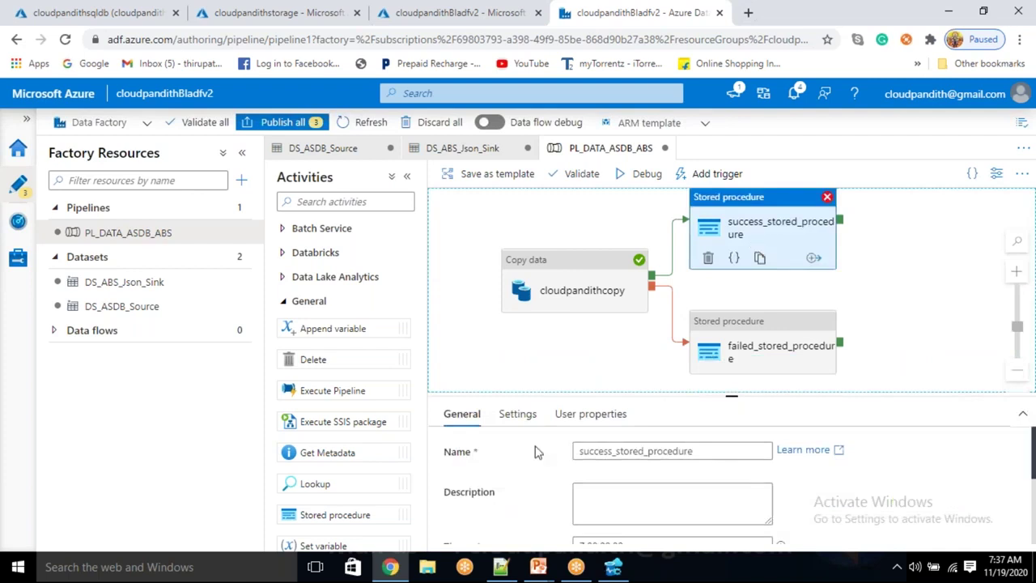
left_click(527, 426)
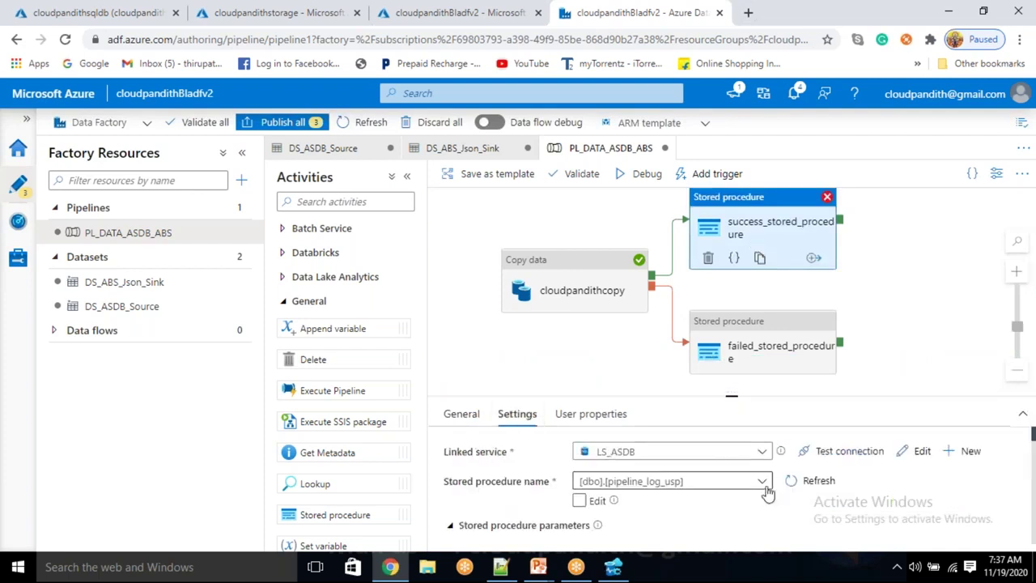
left_click(896, 264)
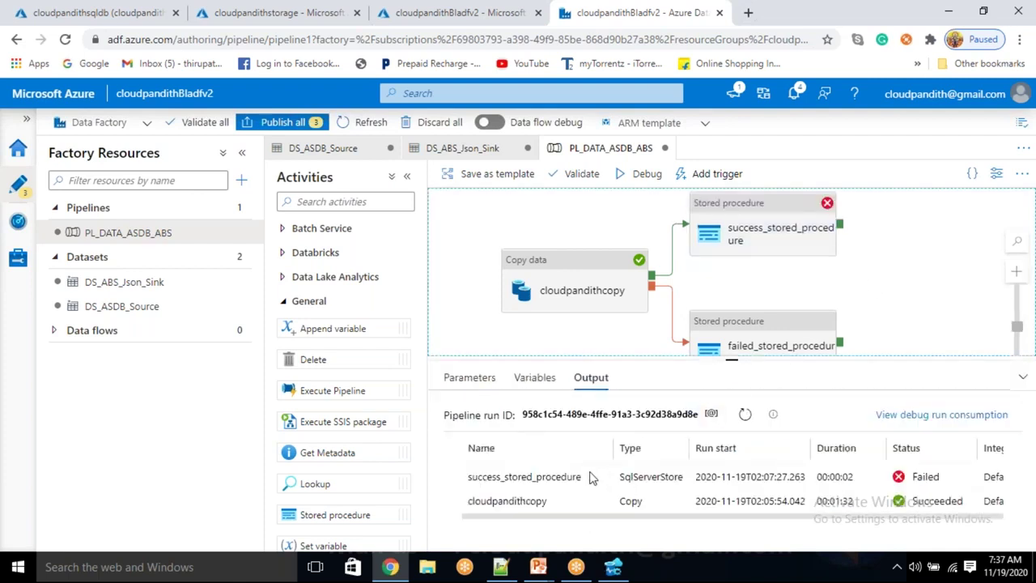
left_click(595, 476)
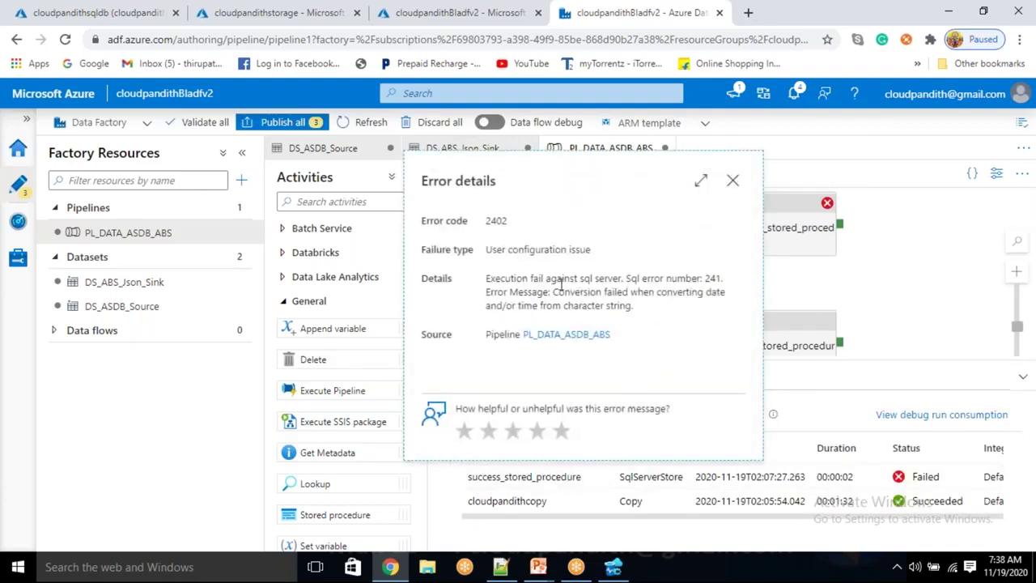
left_click_drag(575, 296, 620, 296)
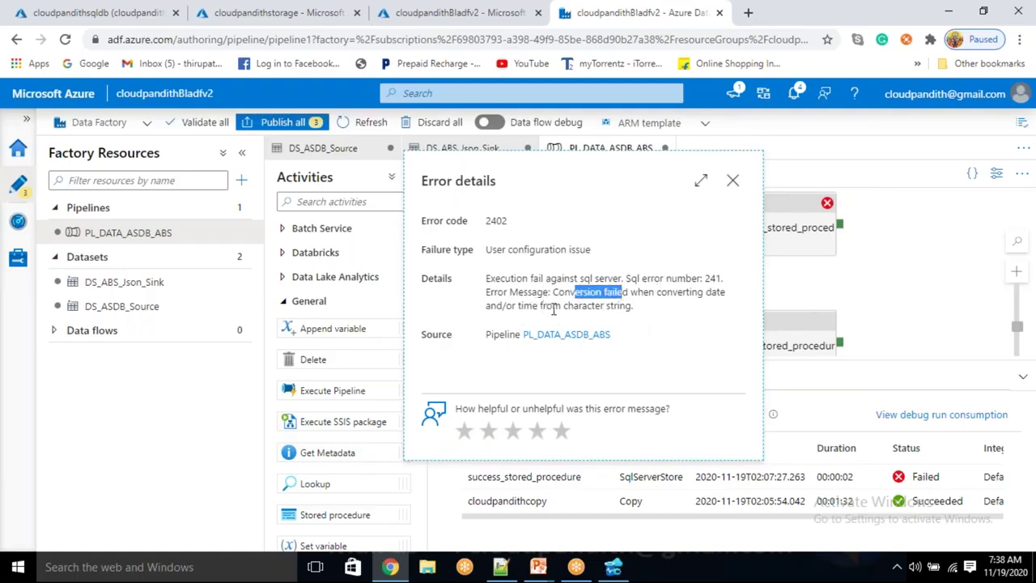
left_click_drag(553, 308, 624, 307)
left_click(652, 317)
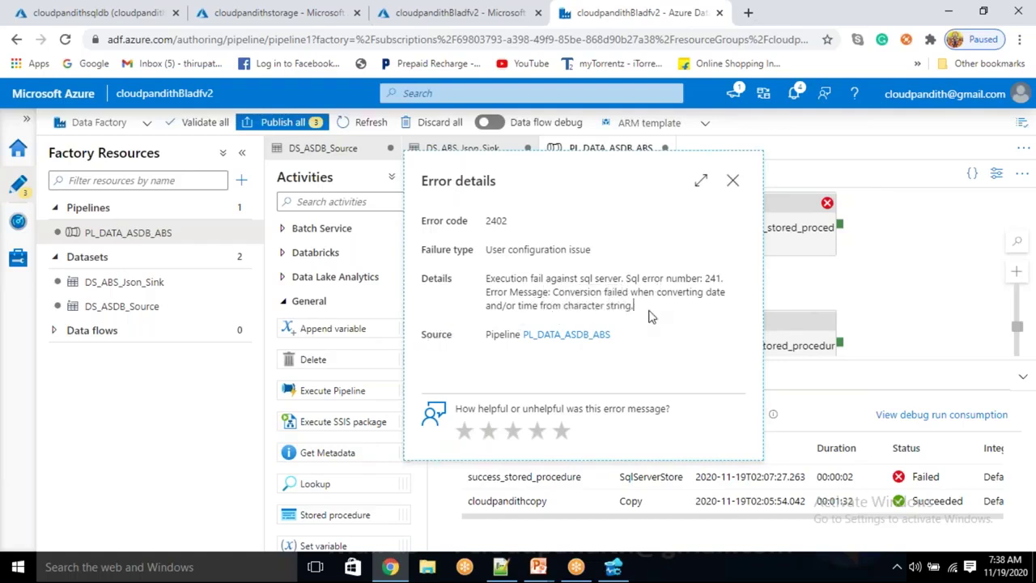
left_click(733, 182)
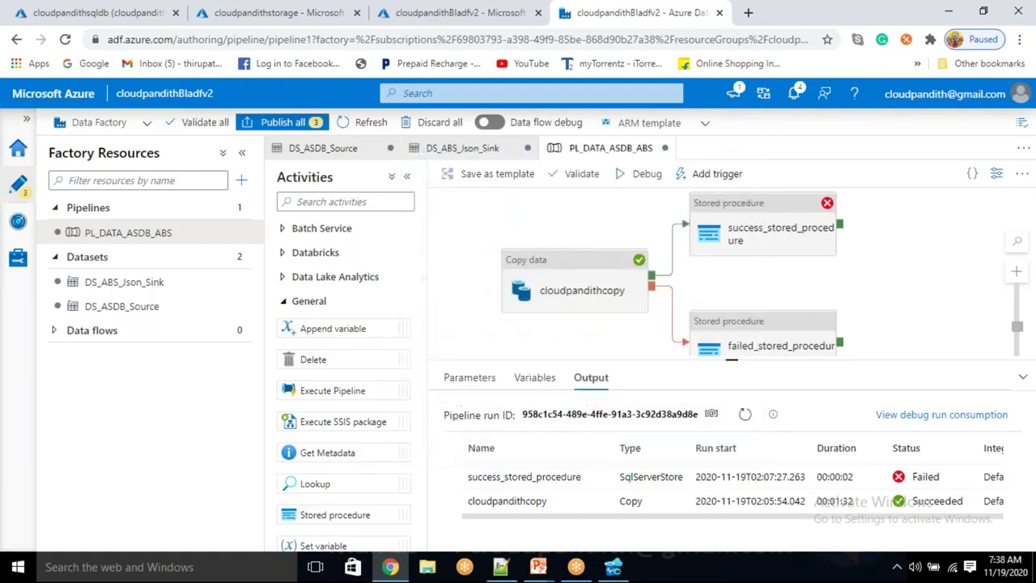
Select success_stored_procedure and inspect its CopyActivity_End_Time parameter value
left_click(770, 212)
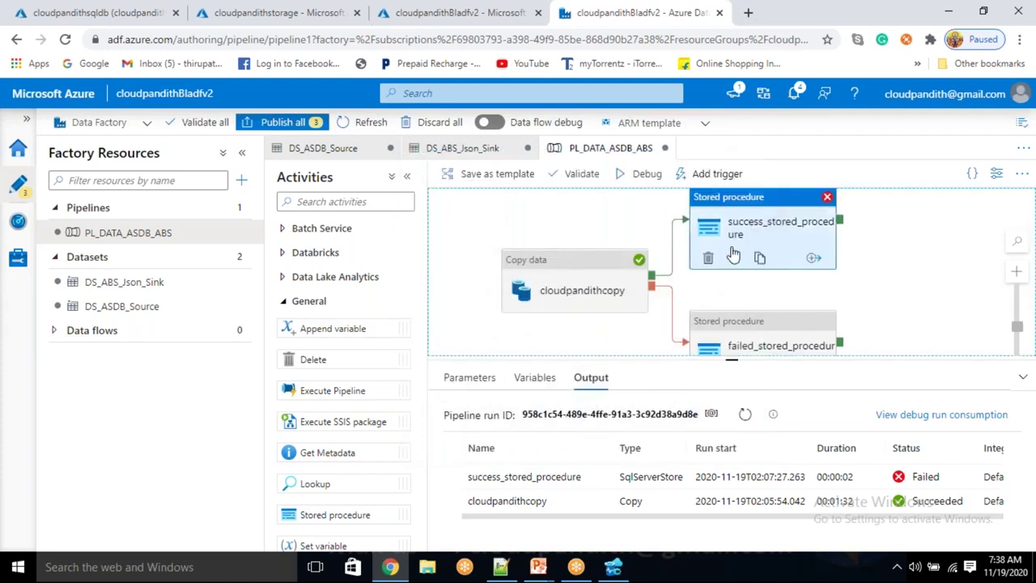
scroll(615, 483, "down", 1)
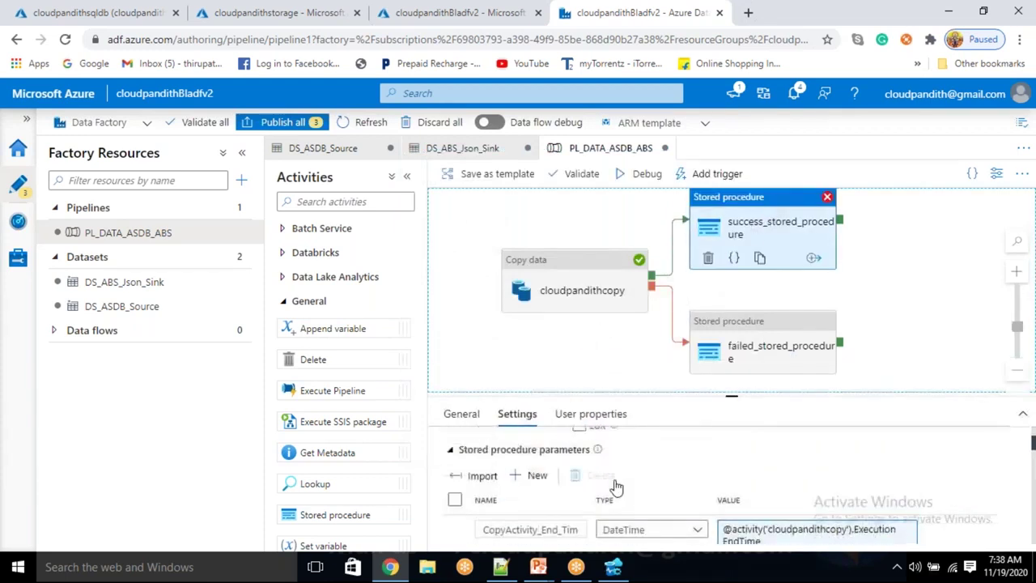
scroll(584, 475, "down", 1)
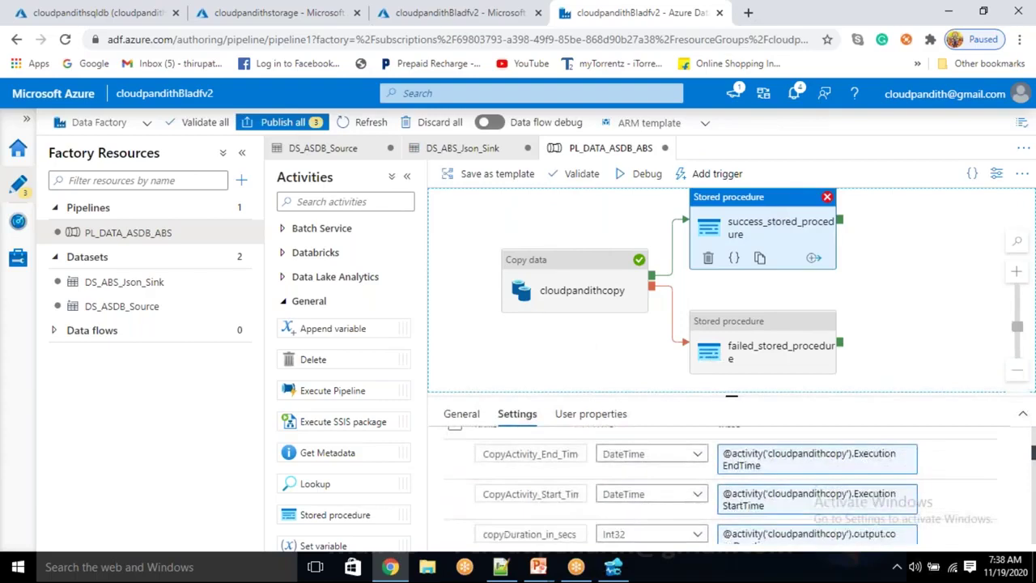
left_click(823, 464)
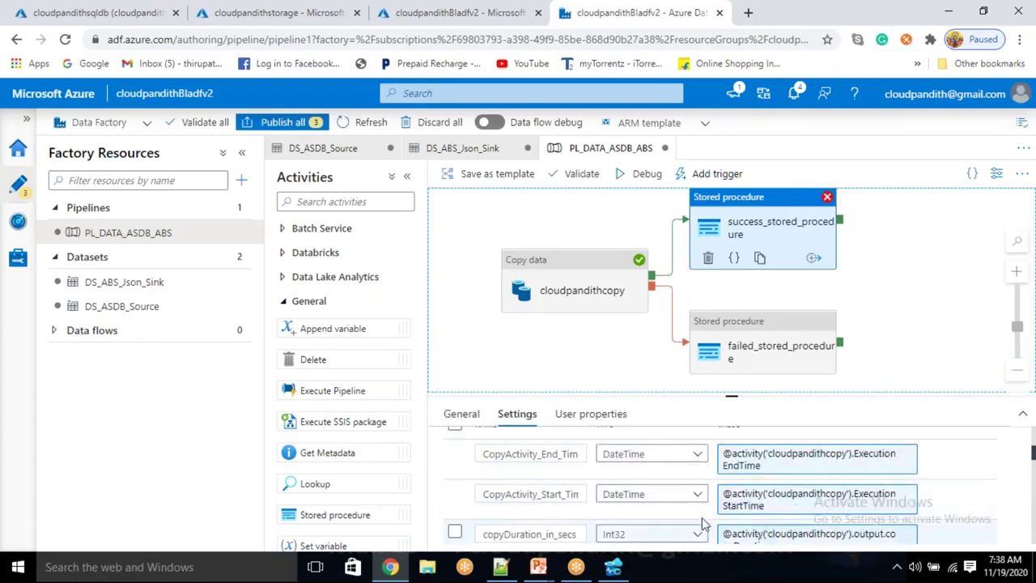
scroll(702, 524, "down", 1)
scroll(702, 525, "up", 1)
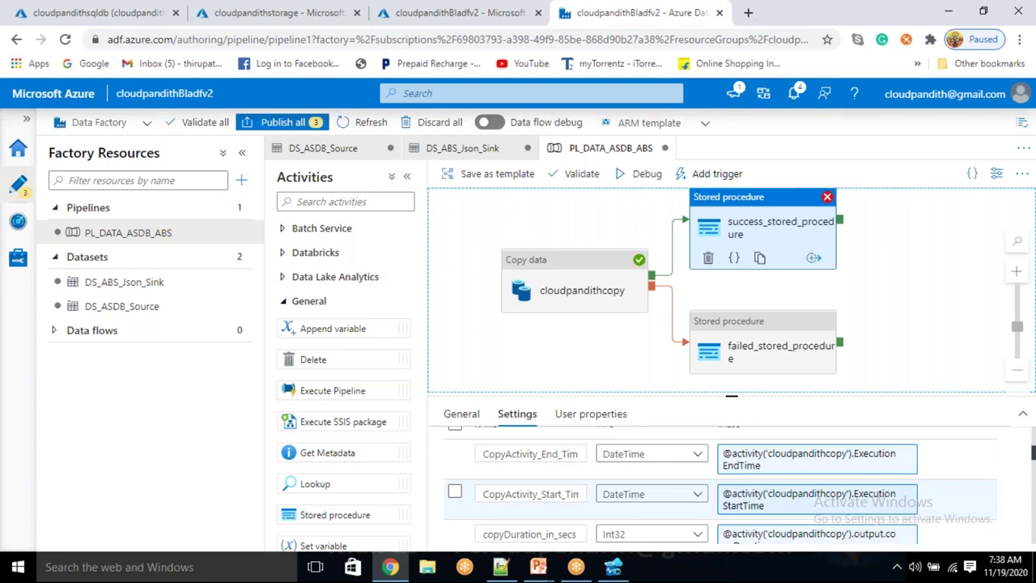
Review the ERROR_Message and Execution_Status_Code parameter values further down the list
scroll(730, 527, "down", 1)
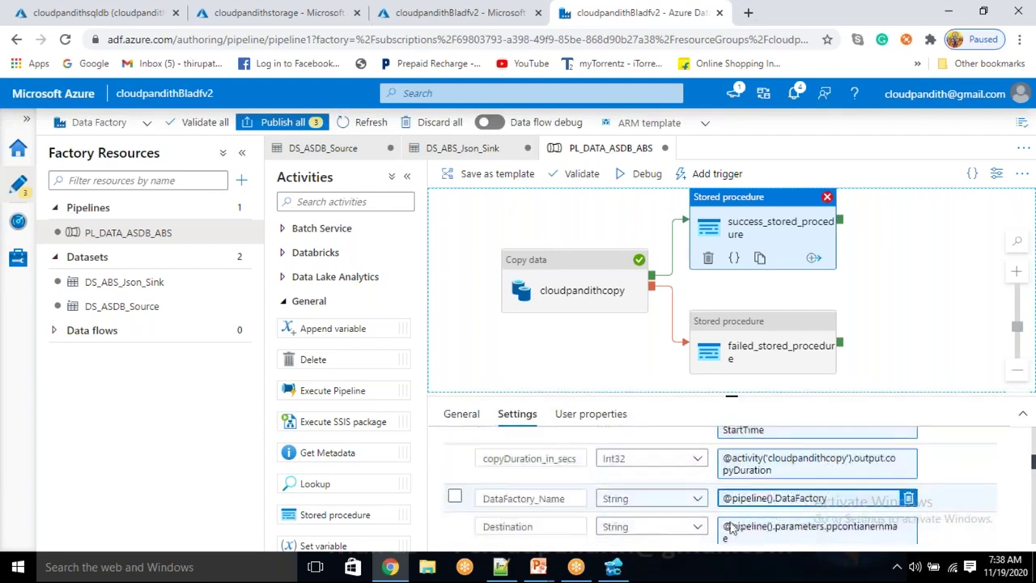
scroll(795, 510, "down", 1)
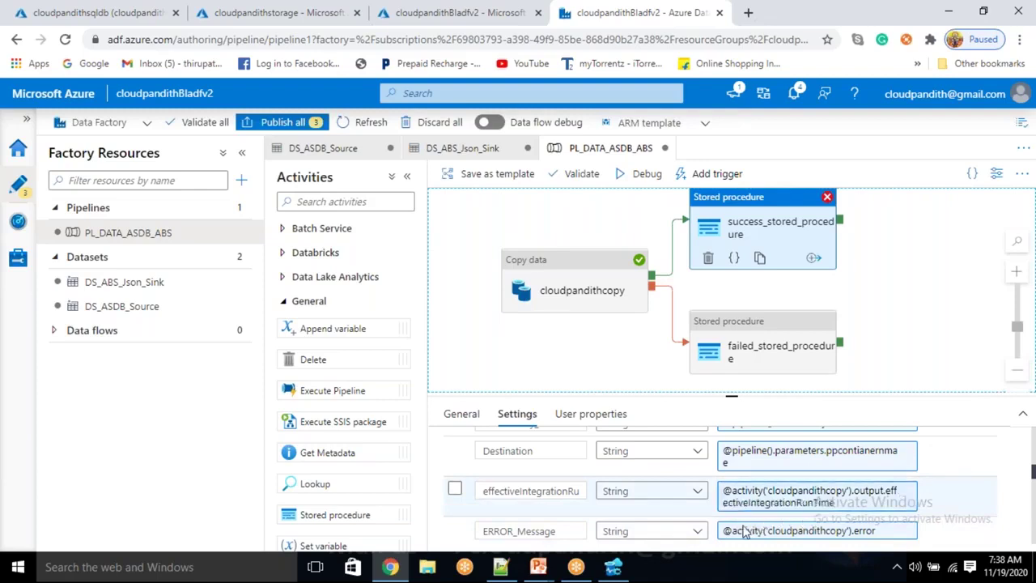
left_click(752, 530)
scroll(781, 476, "down", 1)
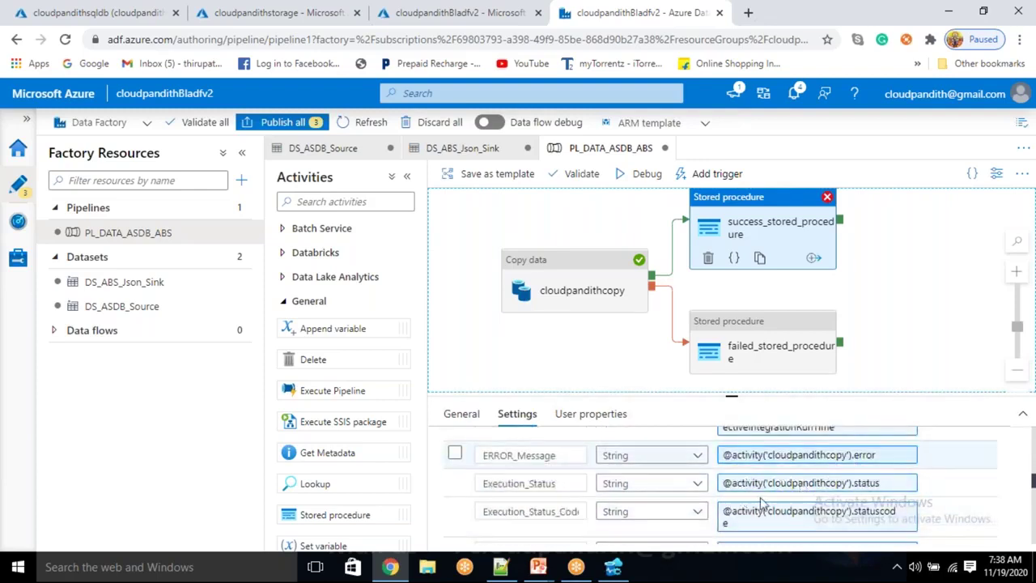
left_click(770, 522)
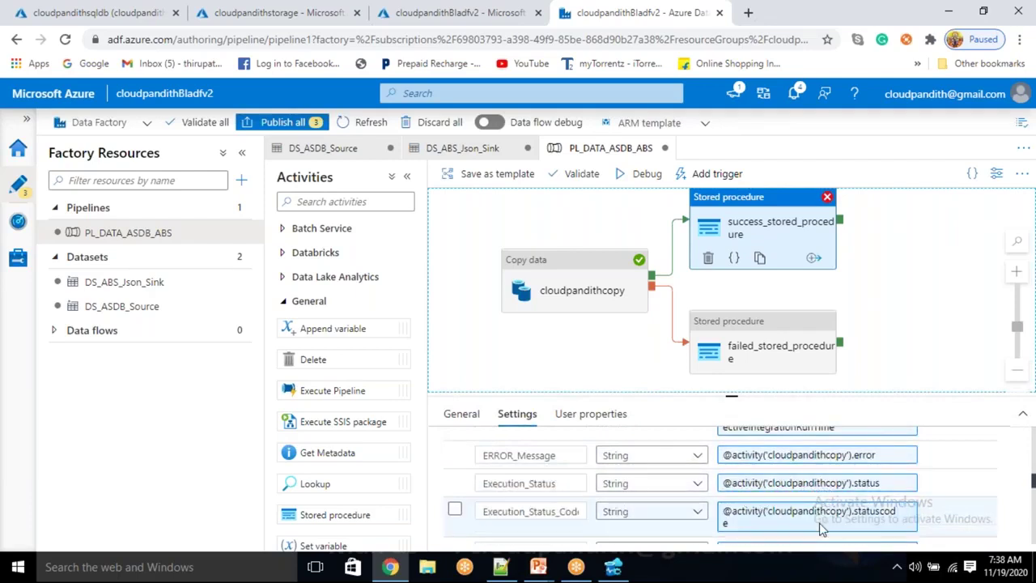
scroll(822, 527, "down", 3)
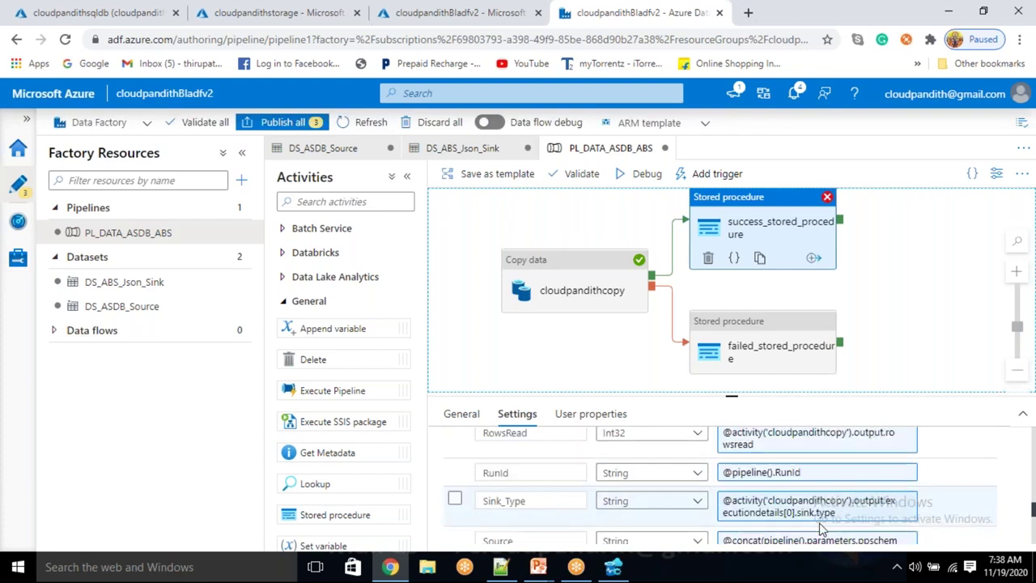
scroll(821, 528, "down", 1)
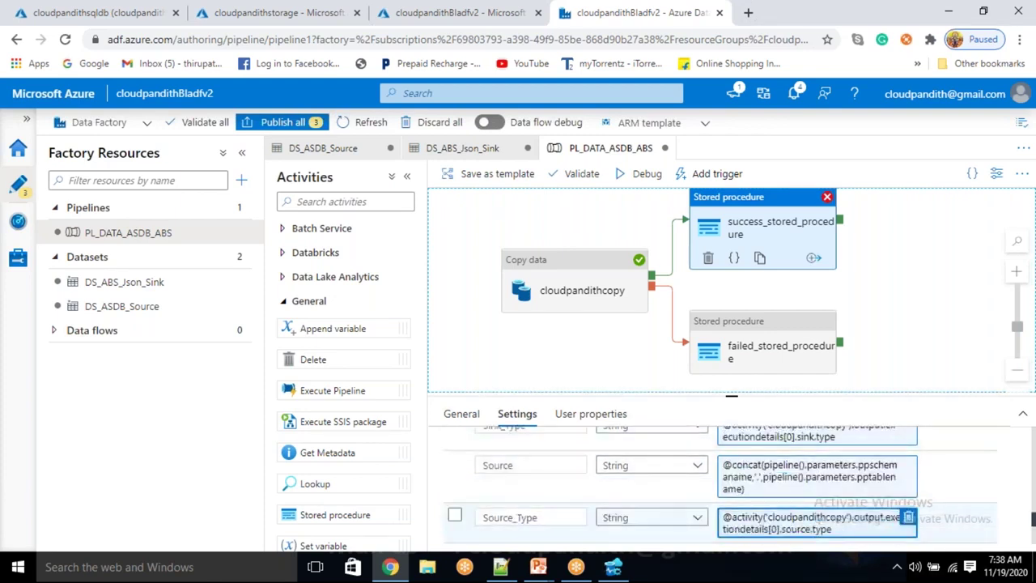
scroll(821, 522, "up", 3)
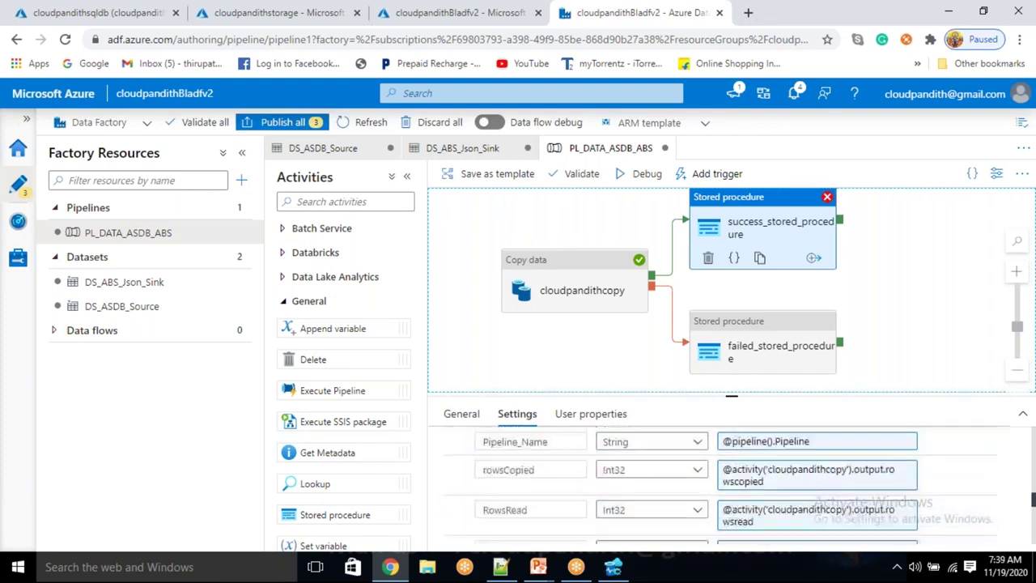
scroll(720, 486, "up", 2)
Enlarge the properties panel and inspect the Destination parameter value
left_click_drag(731, 396, 730, 229)
scroll(676, 425, "up", 4)
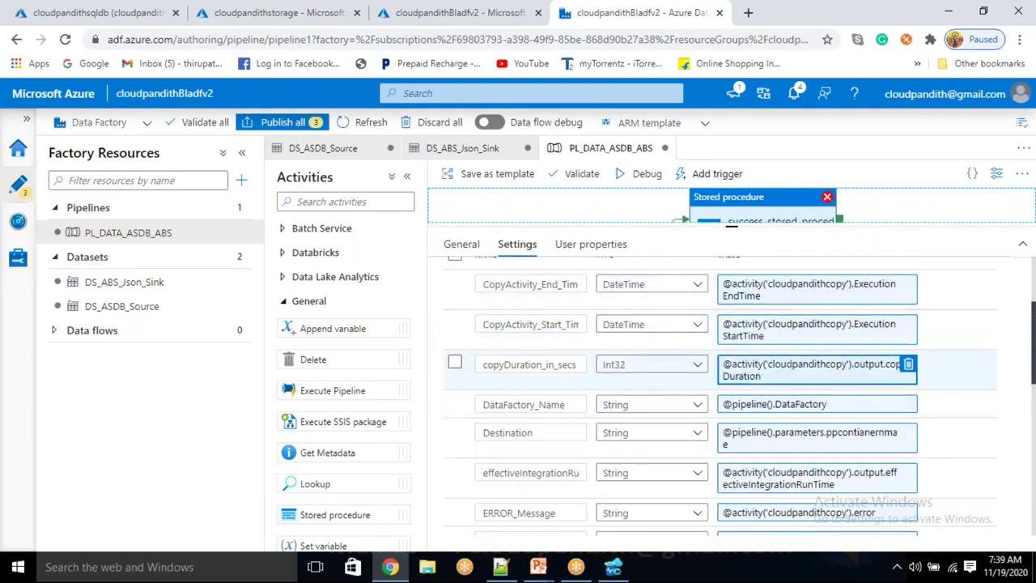
left_click(867, 441)
left_click(948, 425)
Scroll through the remaining parameters, including copyDuration_in_secs and DataFactory_Name
scroll(956, 425, "down", 1)
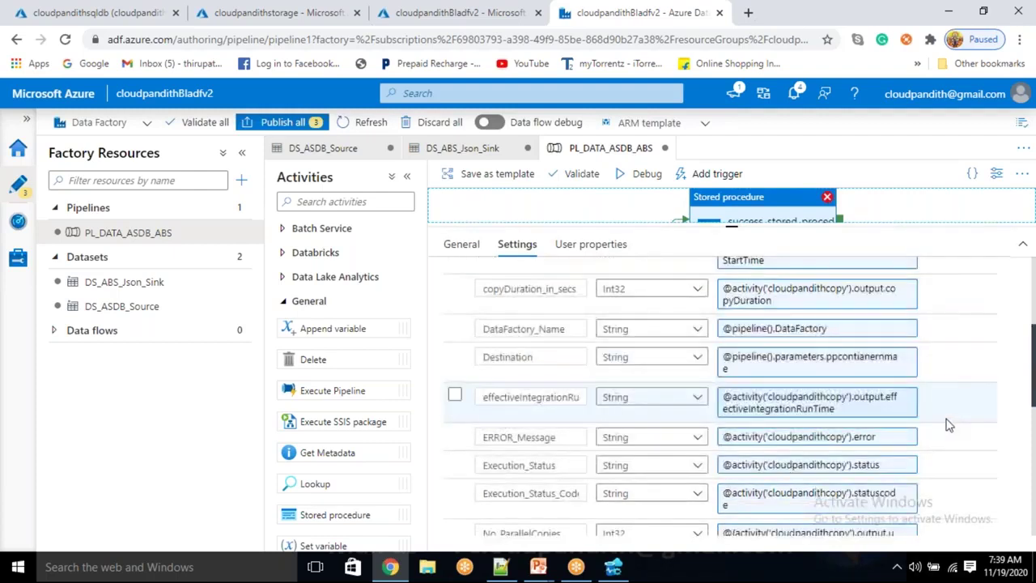
scroll(948, 425, "down", 1)
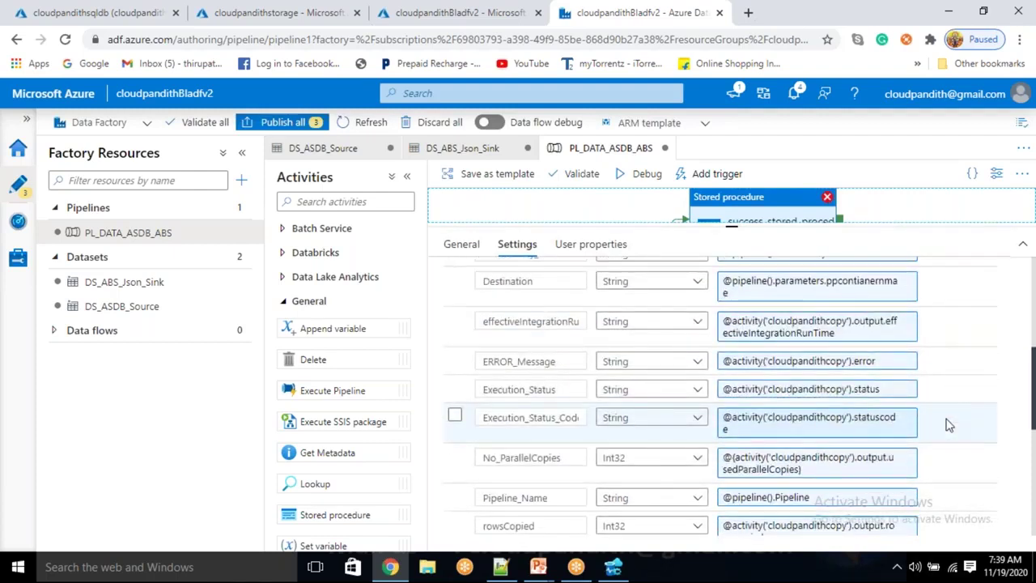
scroll(948, 425, "down", 1)
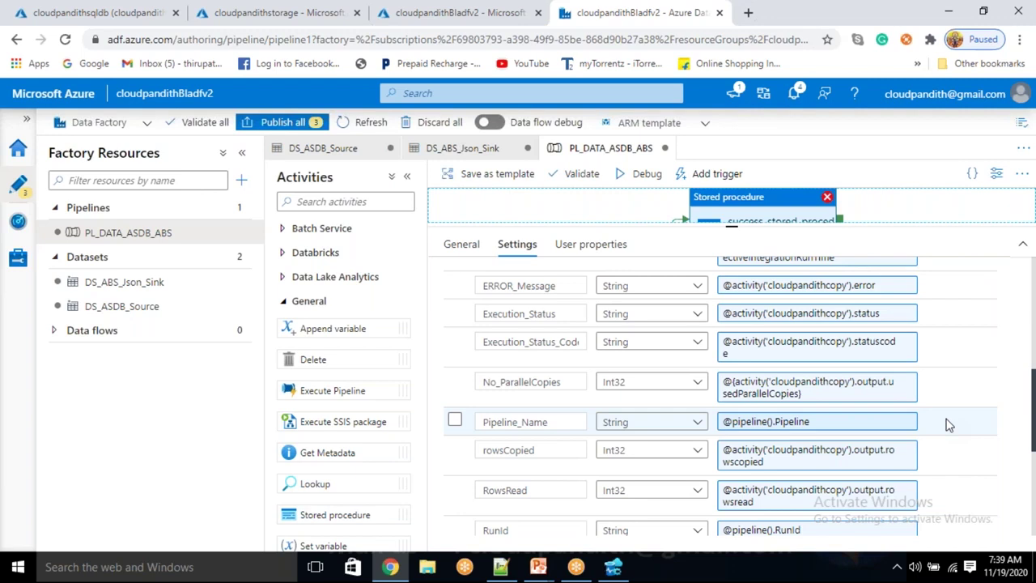
scroll(949, 425, "down", 2)
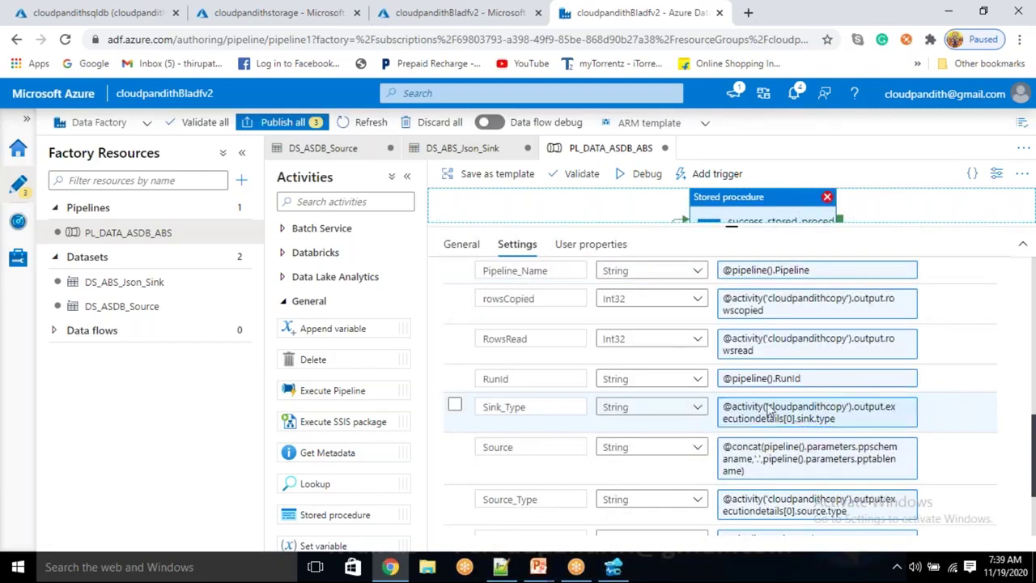
scroll(594, 474, "down", 2)
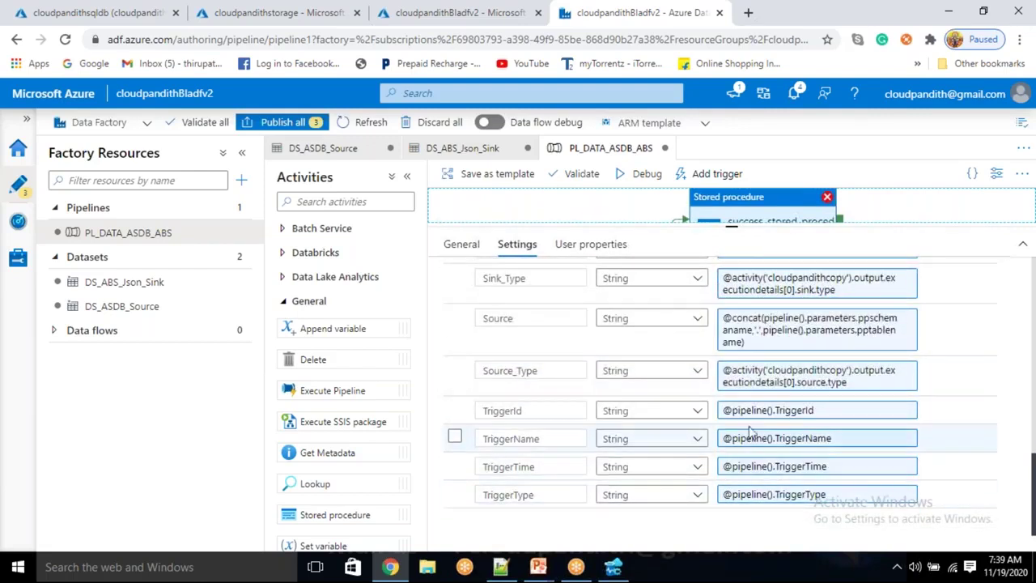
scroll(654, 393, "up", 3)
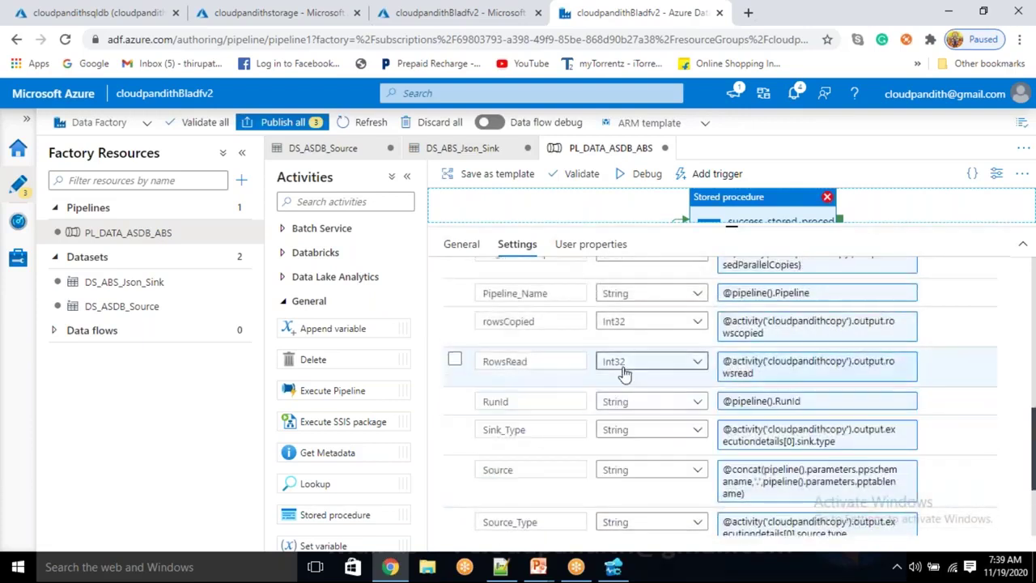
scroll(625, 362, "up", 2)
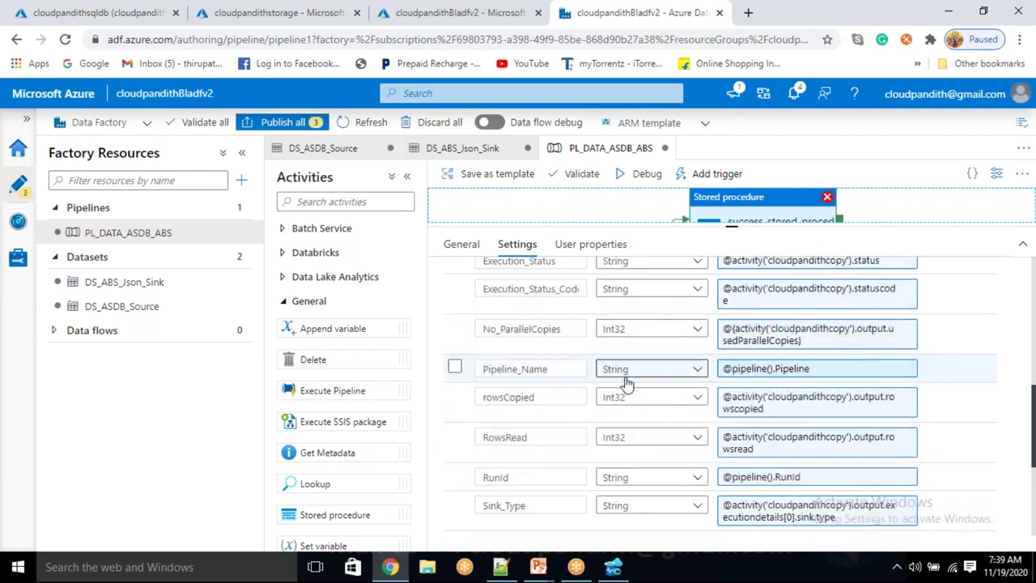
scroll(627, 384, "up", 2)
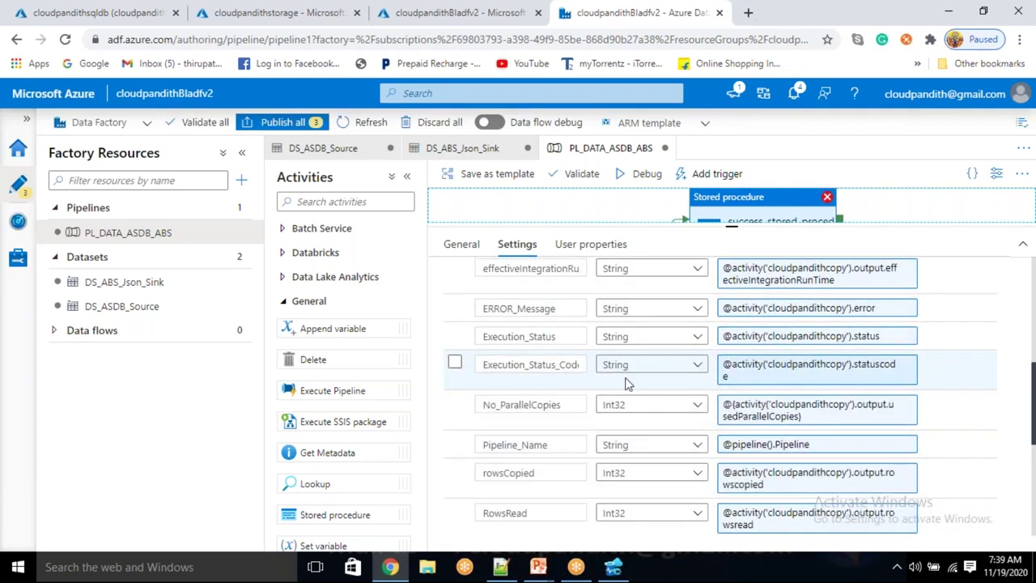
scroll(625, 384, "up", 4)
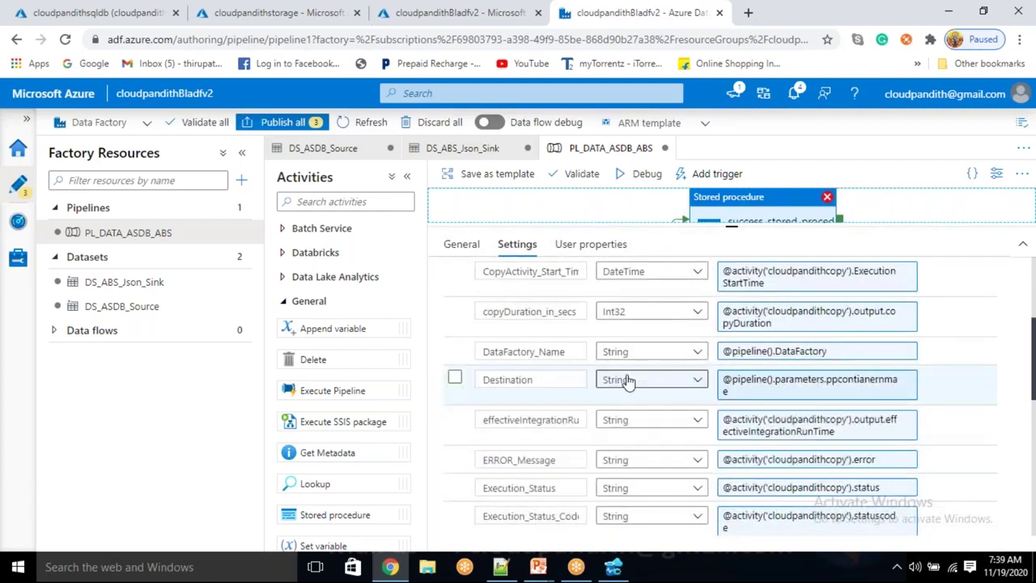
scroll(657, 339, "up", 4)
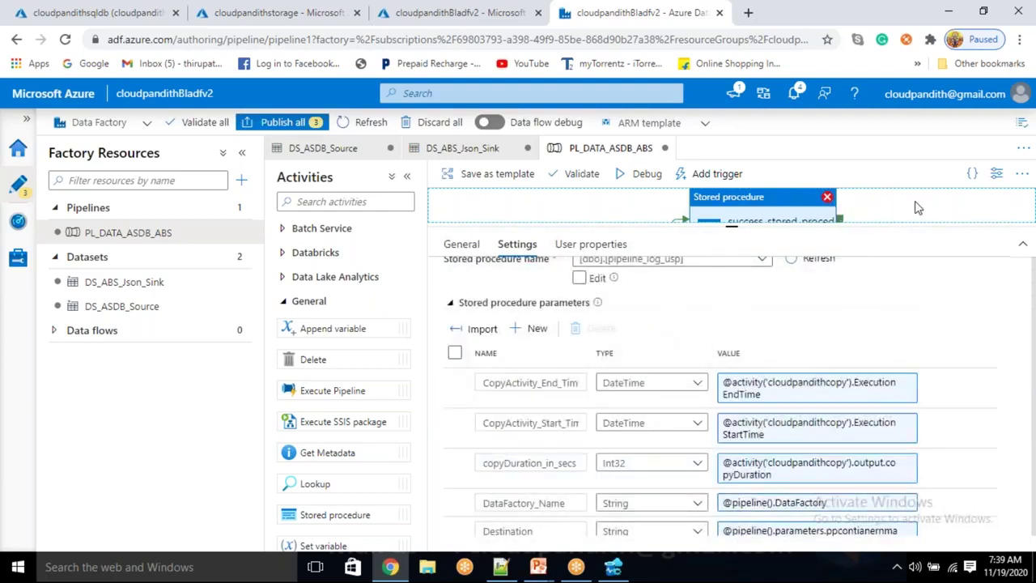
Read the success stored procedure's error: date/time conversion from a character string failed
left_click(885, 213)
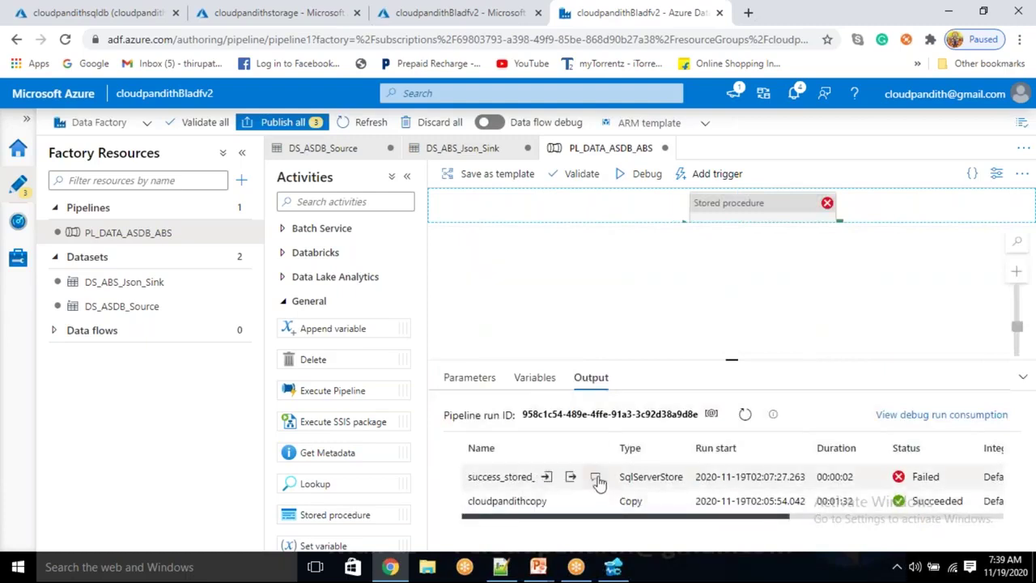
left_click(599, 478)
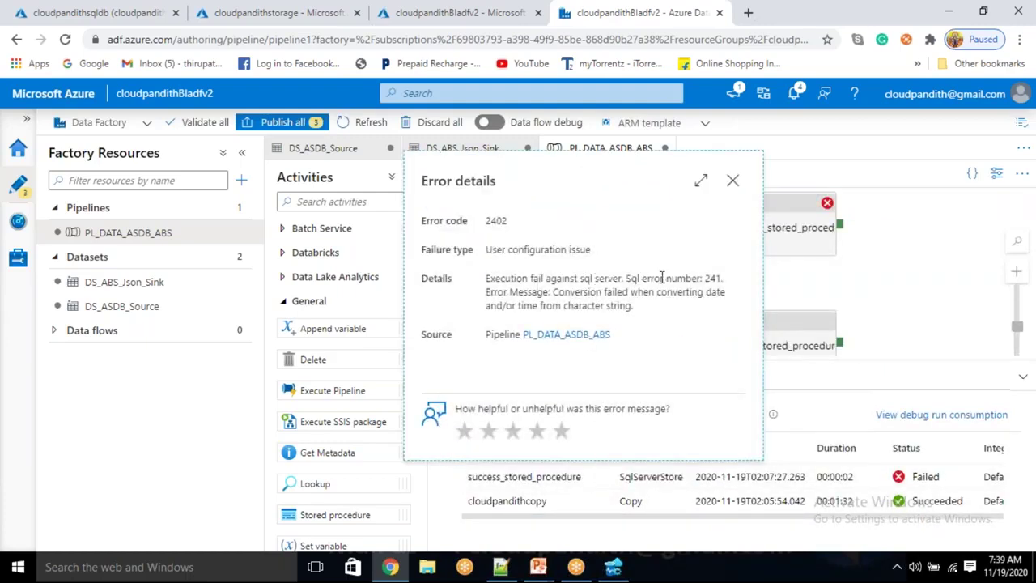
left_click_drag(558, 294, 714, 292)
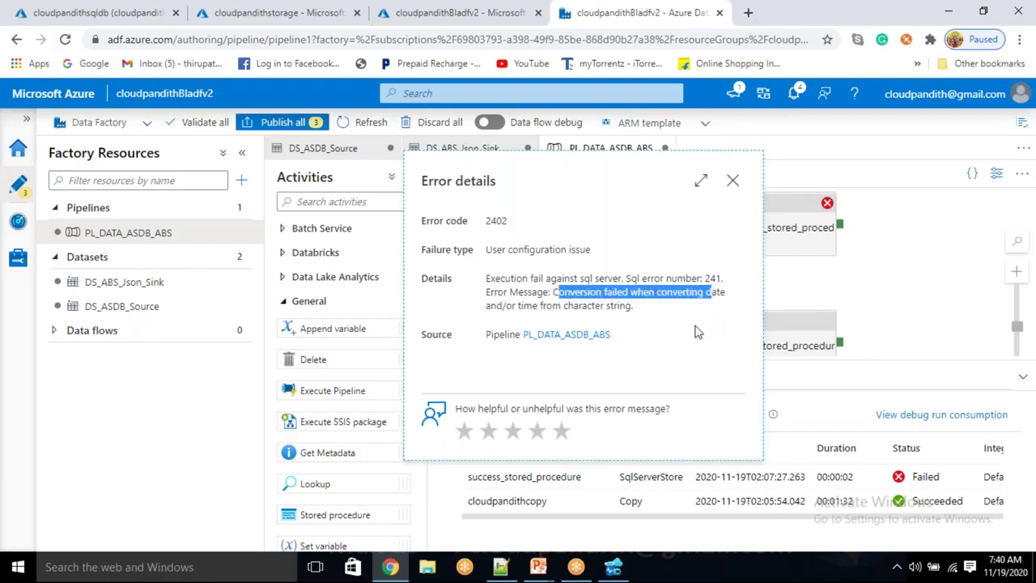
left_click(733, 181)
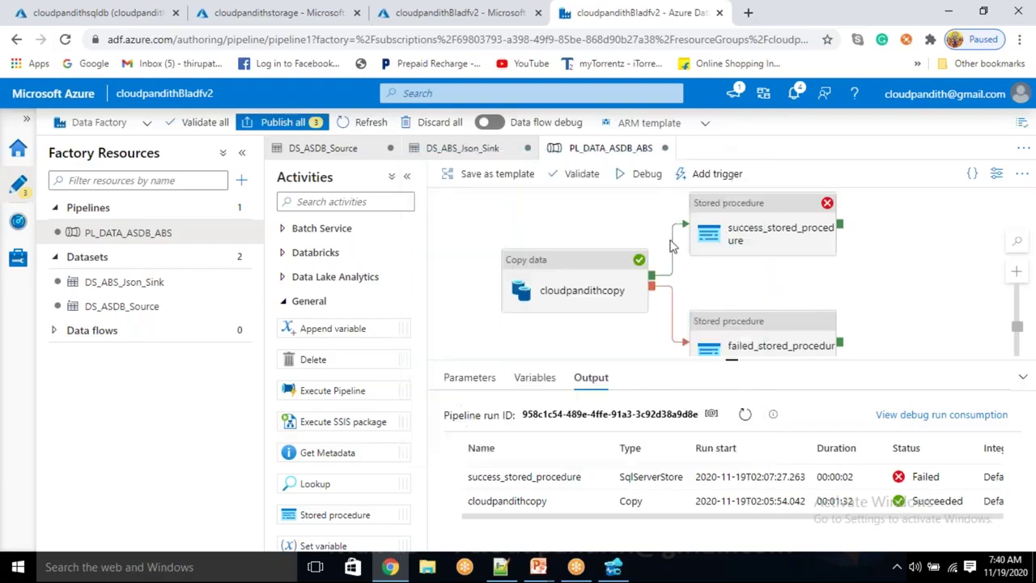
Select failed_stored_procedure, then switch to the Notepad++ expression notes
left_click(744, 344)
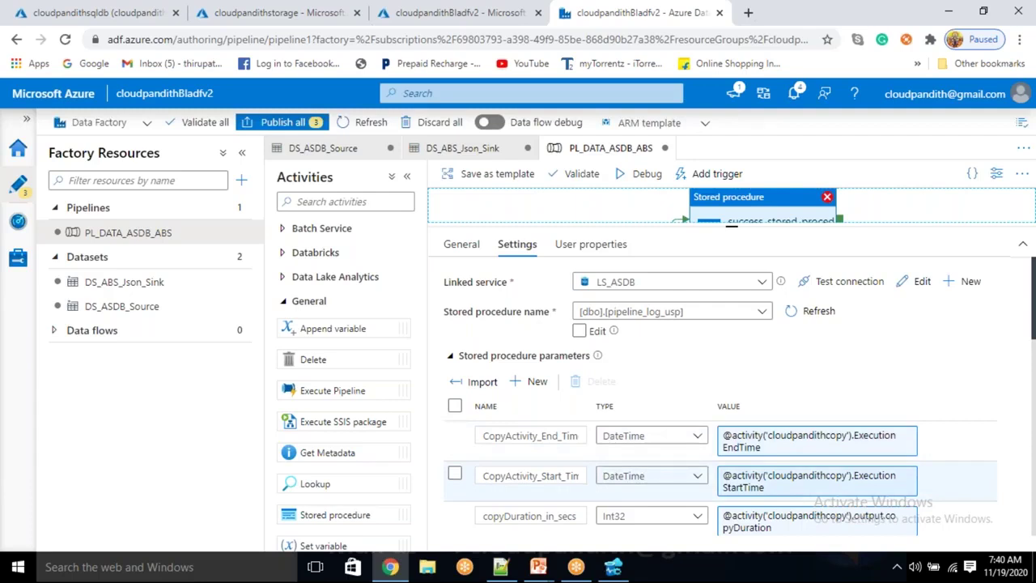
scroll(550, 485, "down", 1)
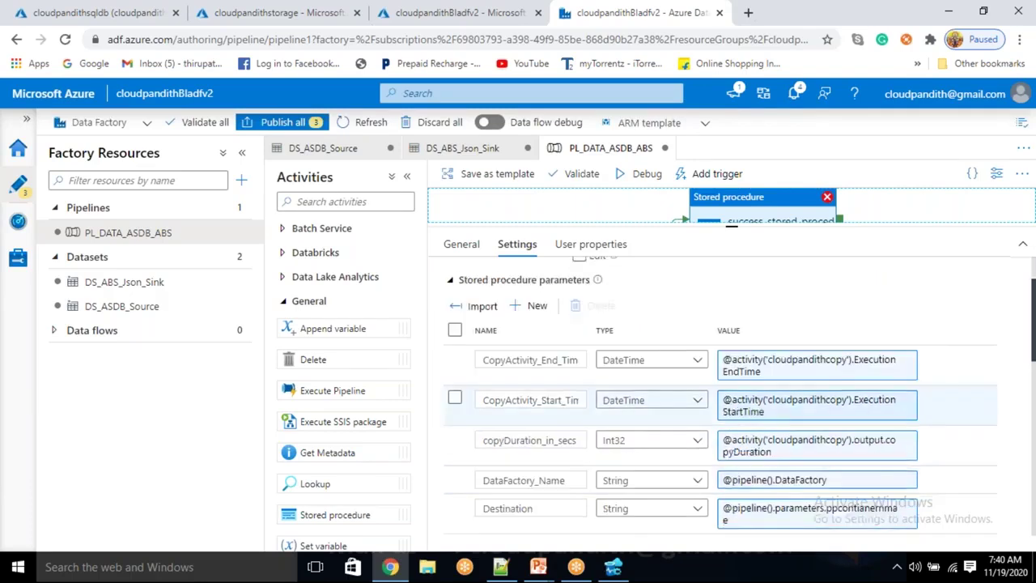
left_click(501, 567)
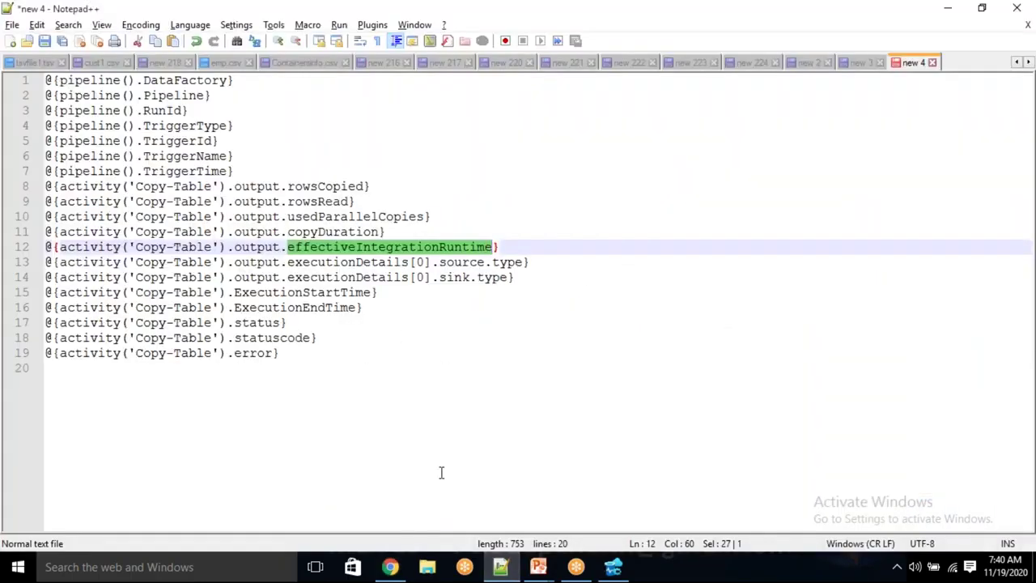
List the pipeline_log table's columns and widen the object tree to read their full data types
left_click(613, 571)
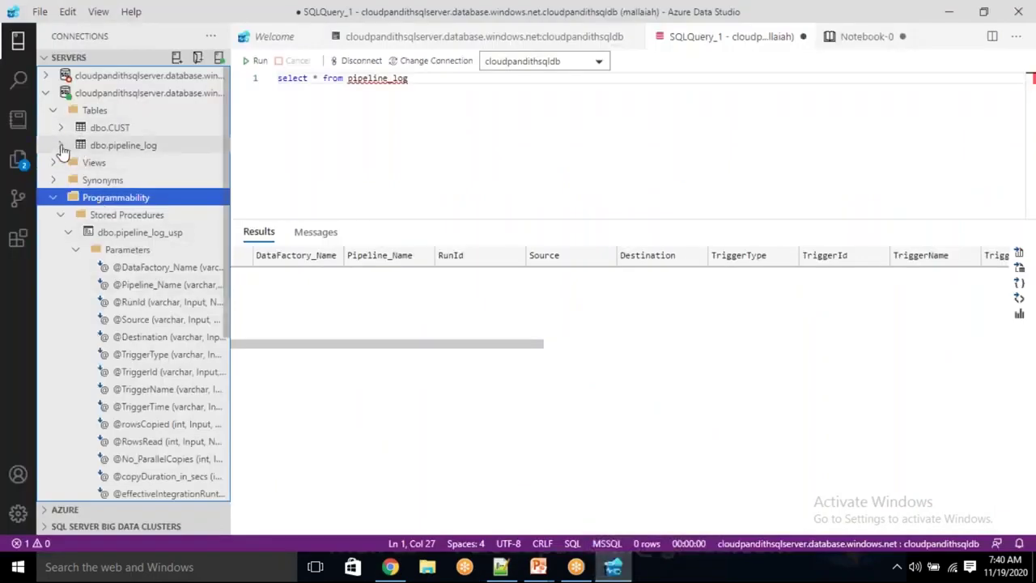
left_click(62, 148)
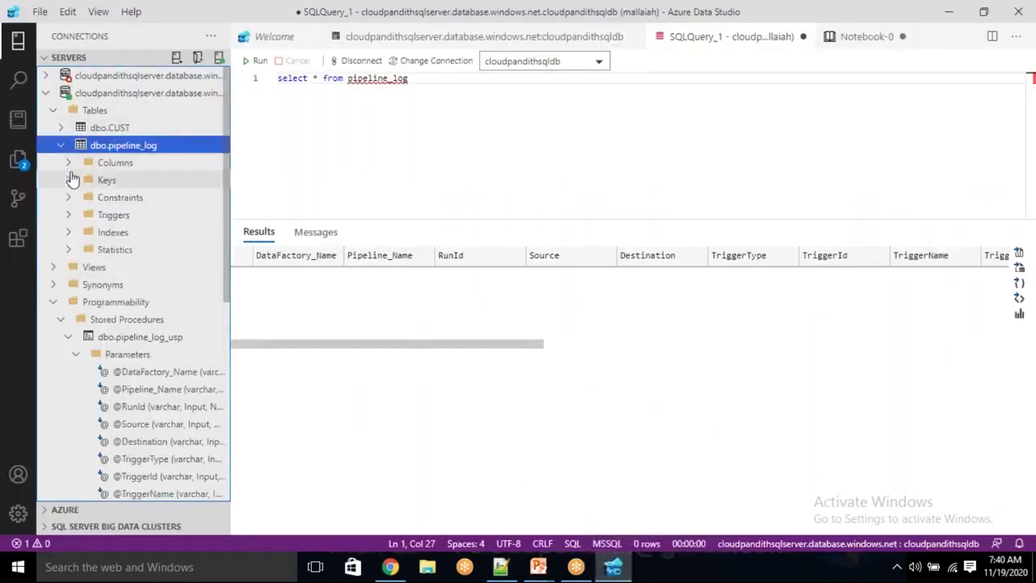
left_click(69, 166)
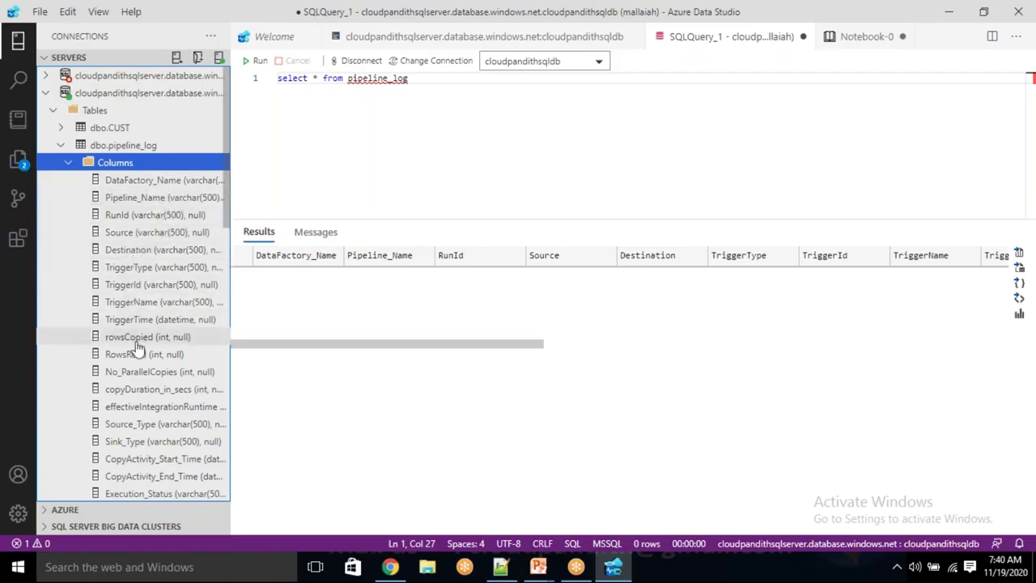
scroll(138, 348, "down", 1)
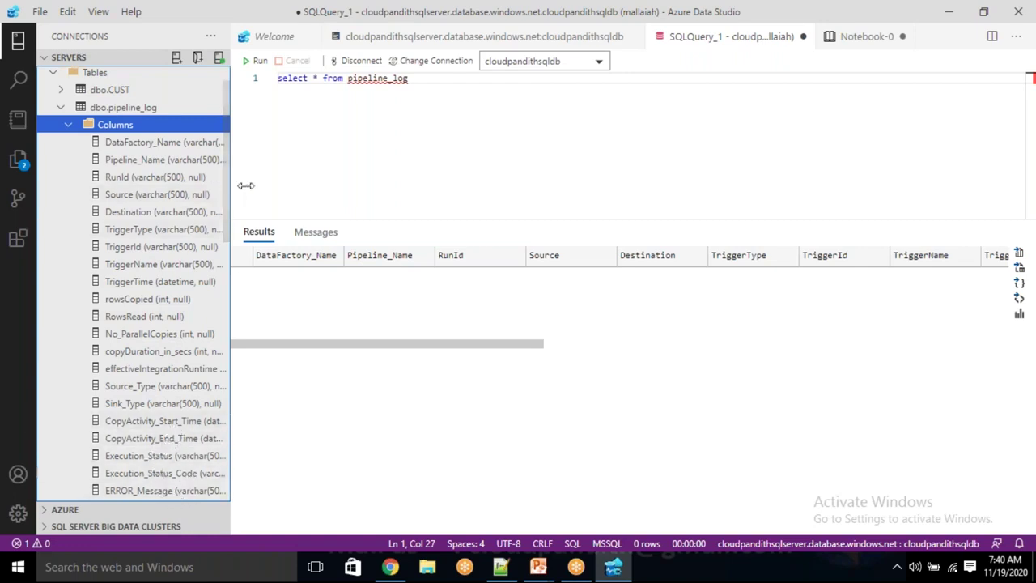
left_click_drag(227, 192, 302, 193)
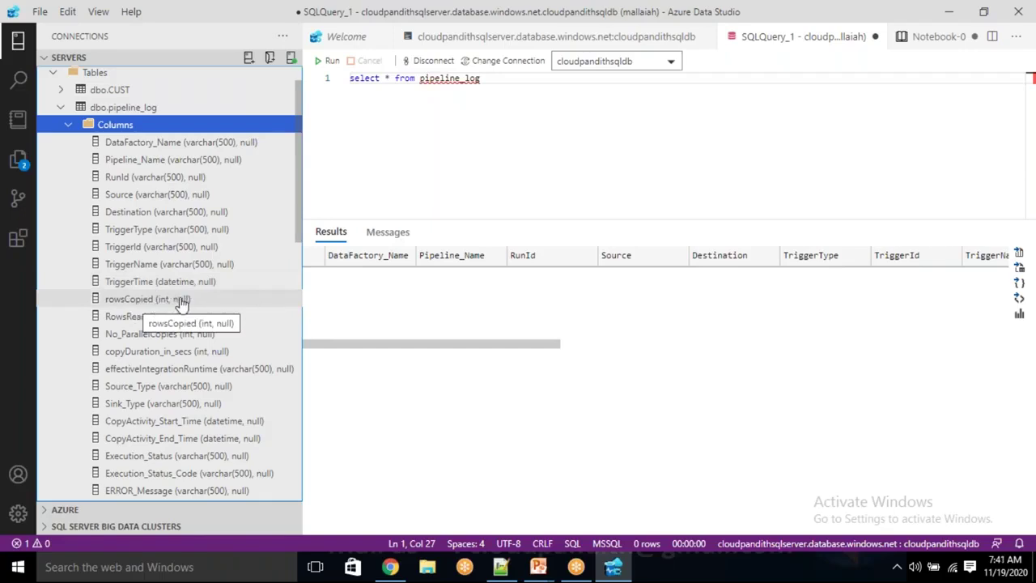
Collapse the columns and scroll down to the pipeline_log_usp procedure's parameters
key("alt+Tab")
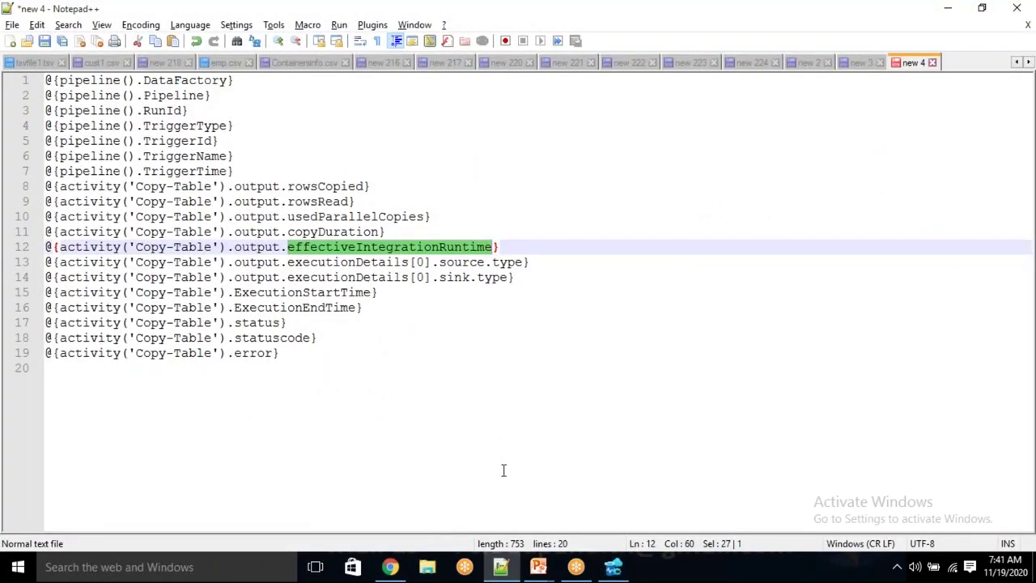
key("alt+Tab")
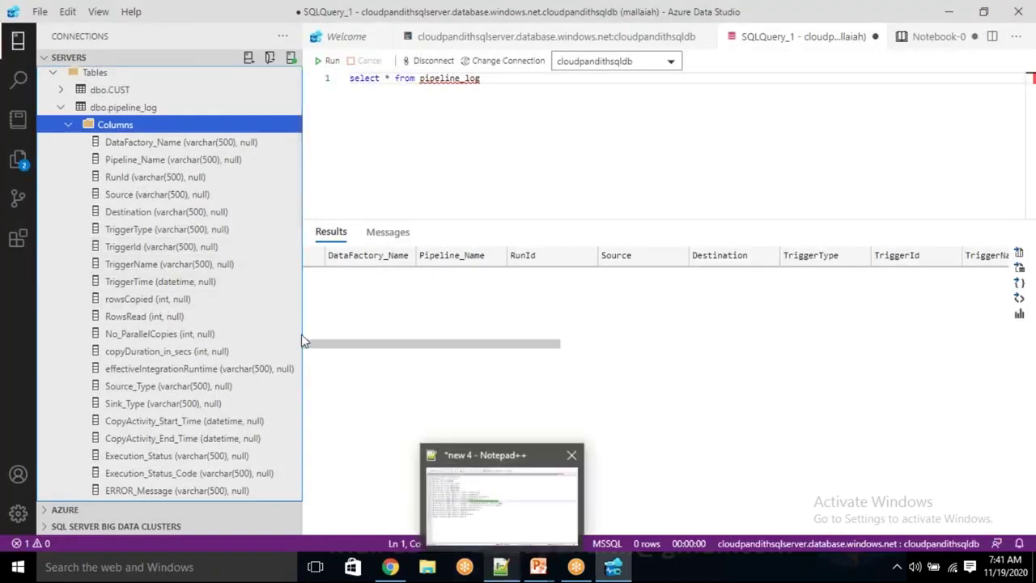
left_click(74, 123)
scroll(137, 348, "down", 2)
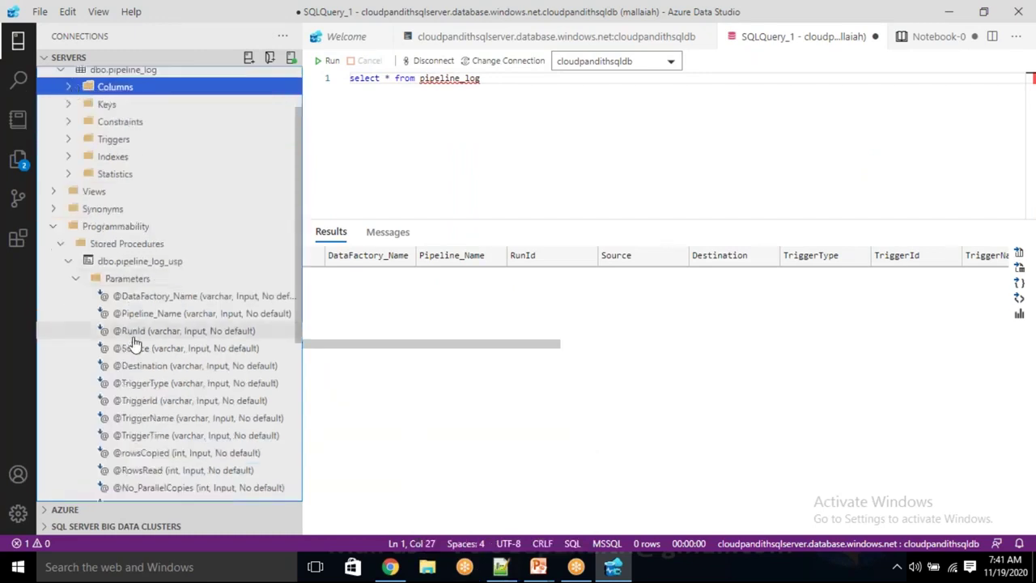
scroll(136, 360, "down", 4)
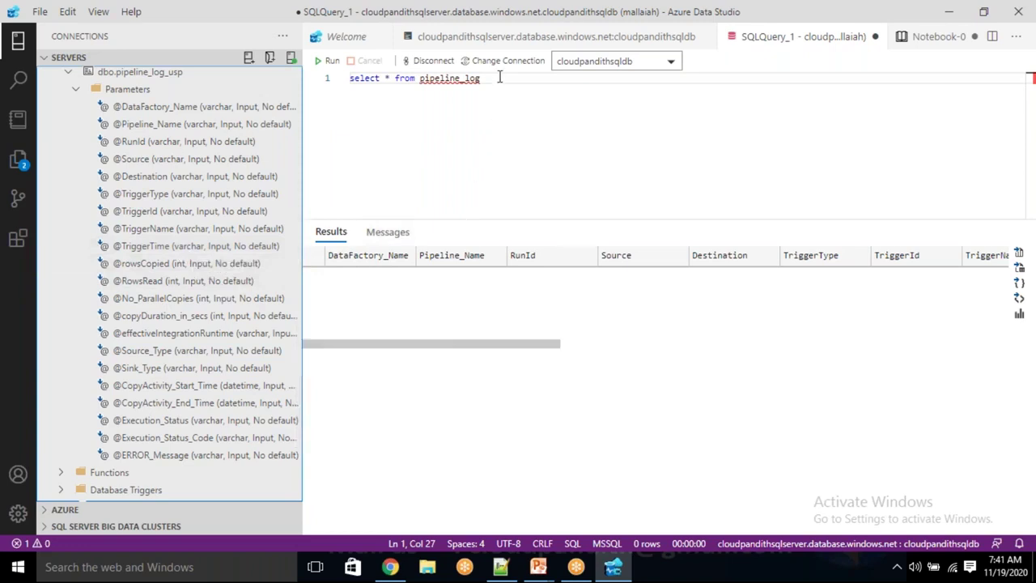
Replace the query with 'drop table pipeline_log' and run it to drop the table
left_click_drag(499, 76, 350, 83)
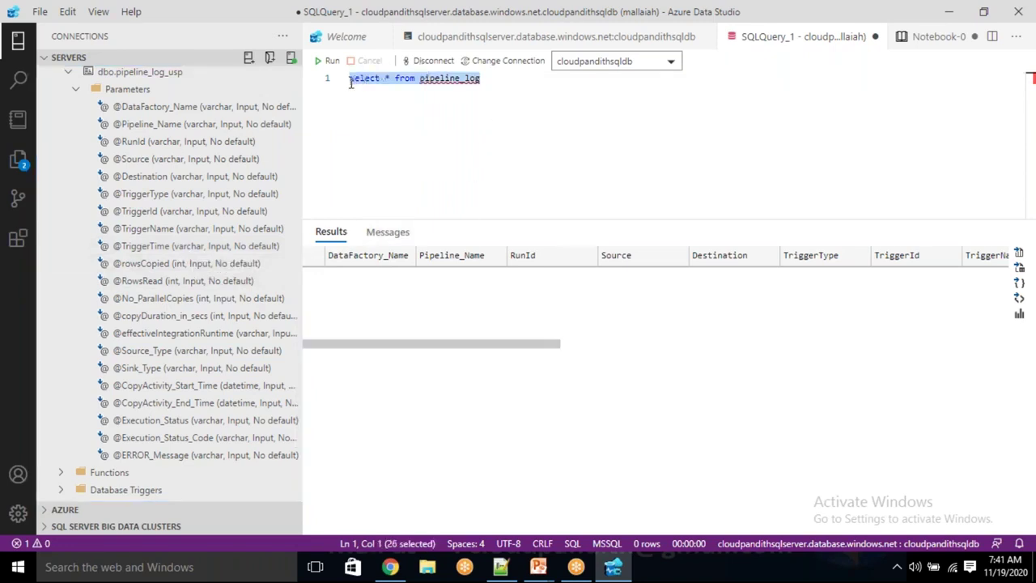
key("Delete")
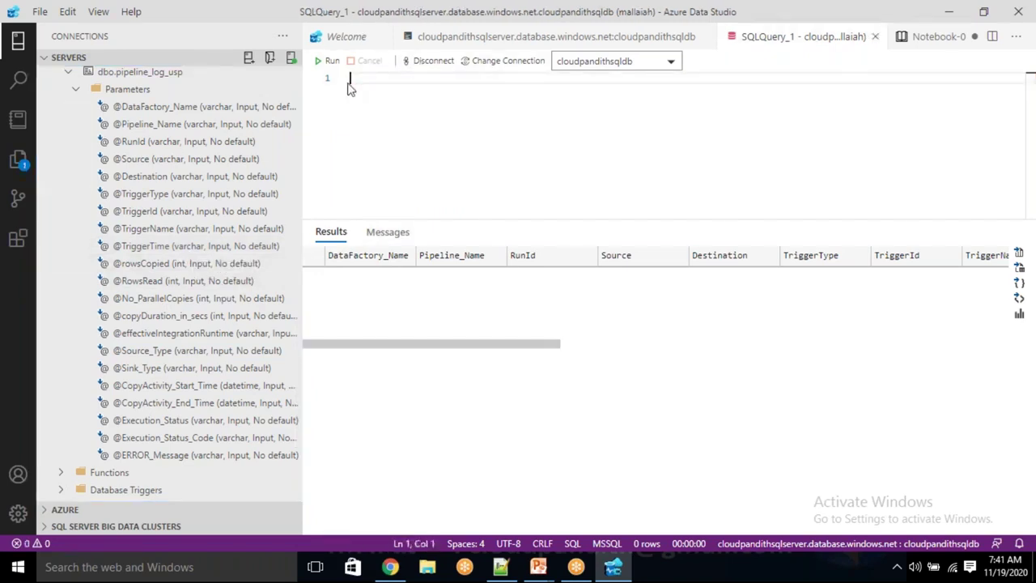
type("drop tabl")
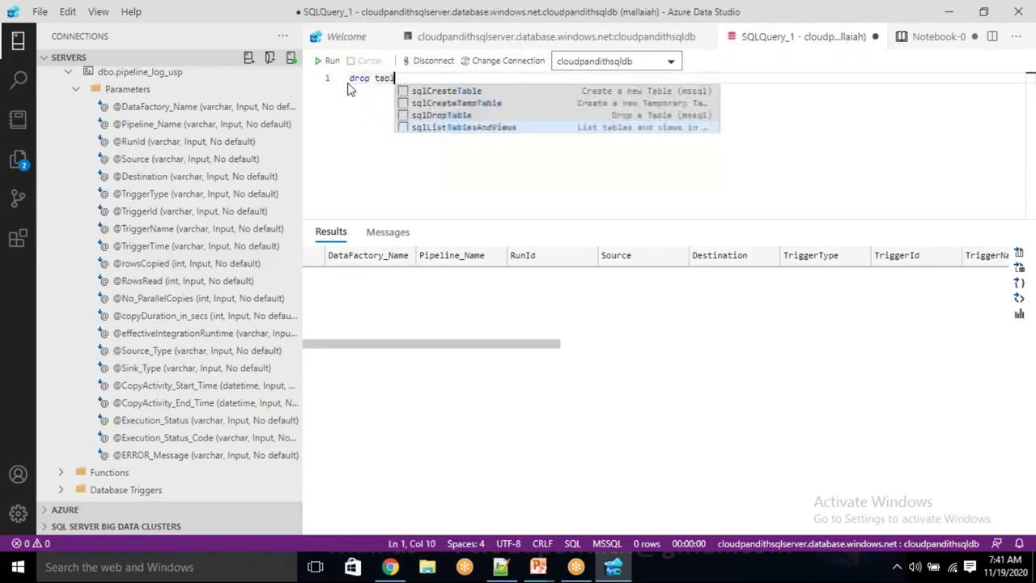
type("e pipeline_log")
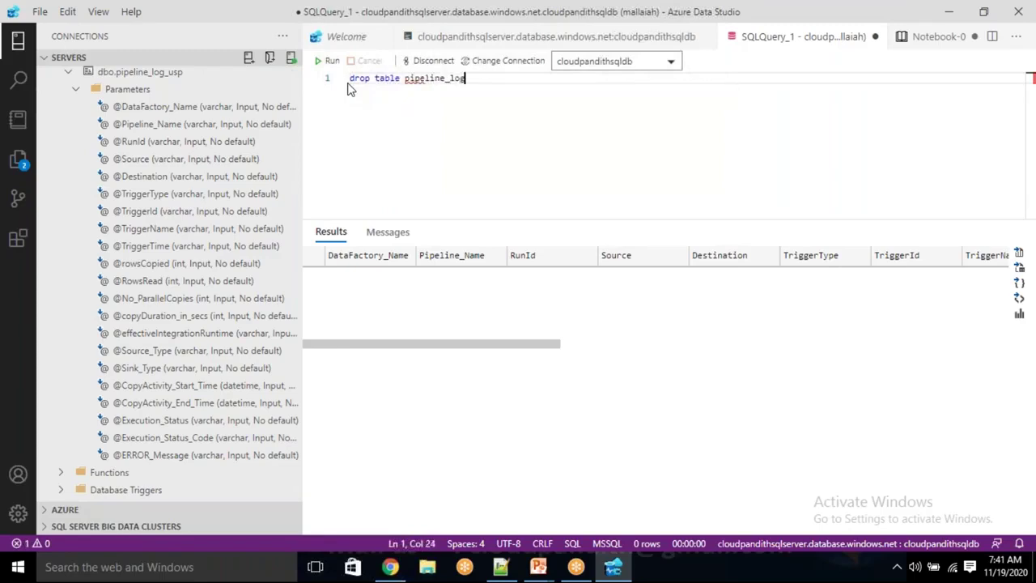
left_click(327, 60)
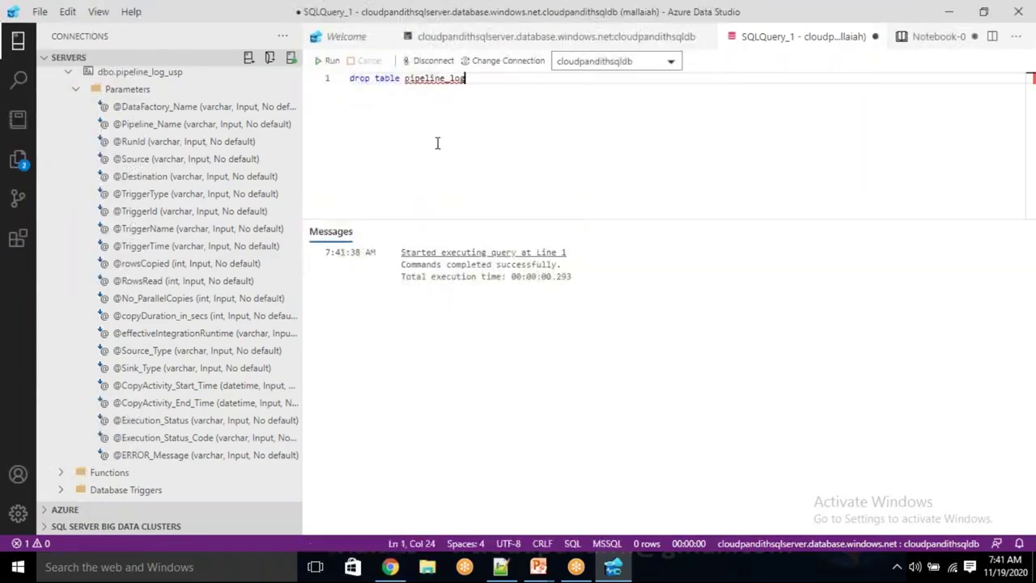
Clear the query editor and bring Notepad++ forward
key("ctrl+a")
key("BackSpace")
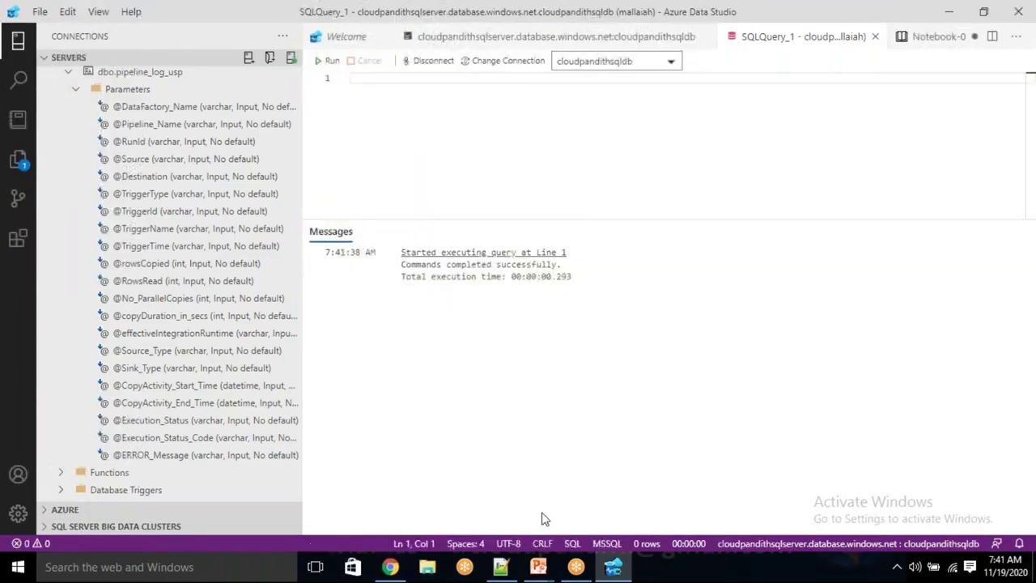
left_click(501, 568)
Open the CREATE TABLE pipeline_log script and delete TriggerTime's datetime type
left_click(810, 63)
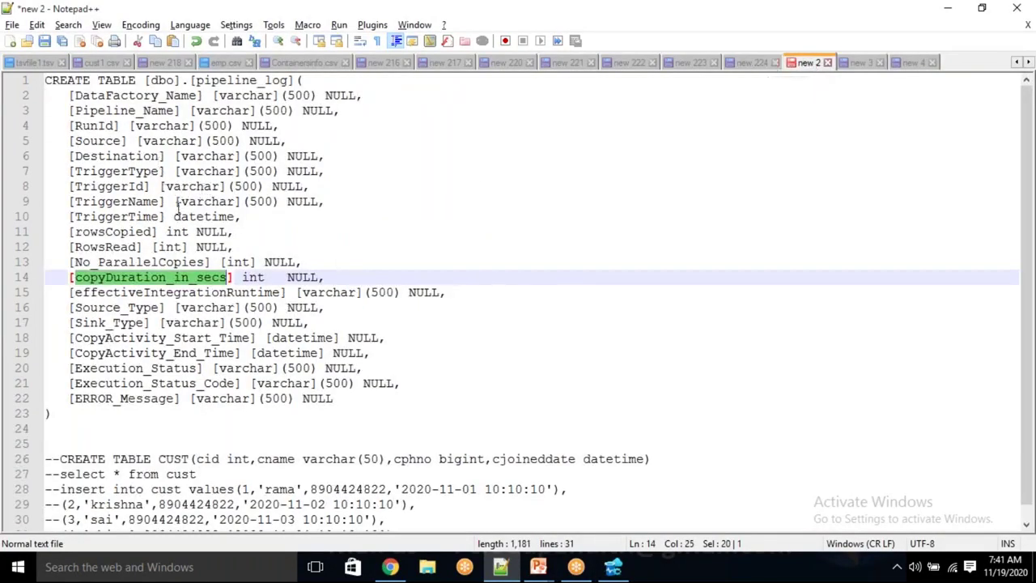
double_click(187, 216)
key("Delete")
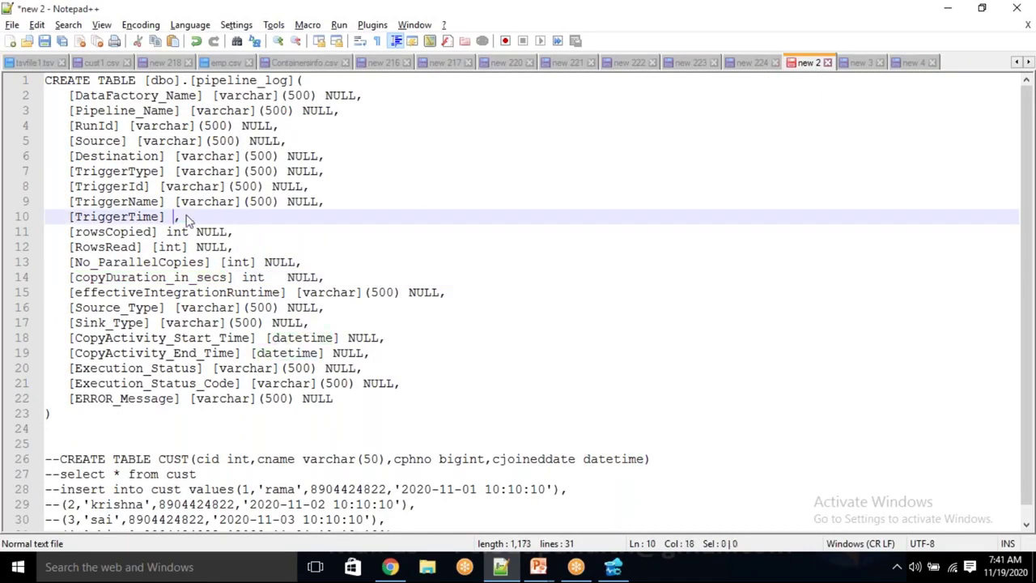
Give TriggerTime TriggerName's [varchar](500) NULL type, then select the whole script for copying
key("Up")
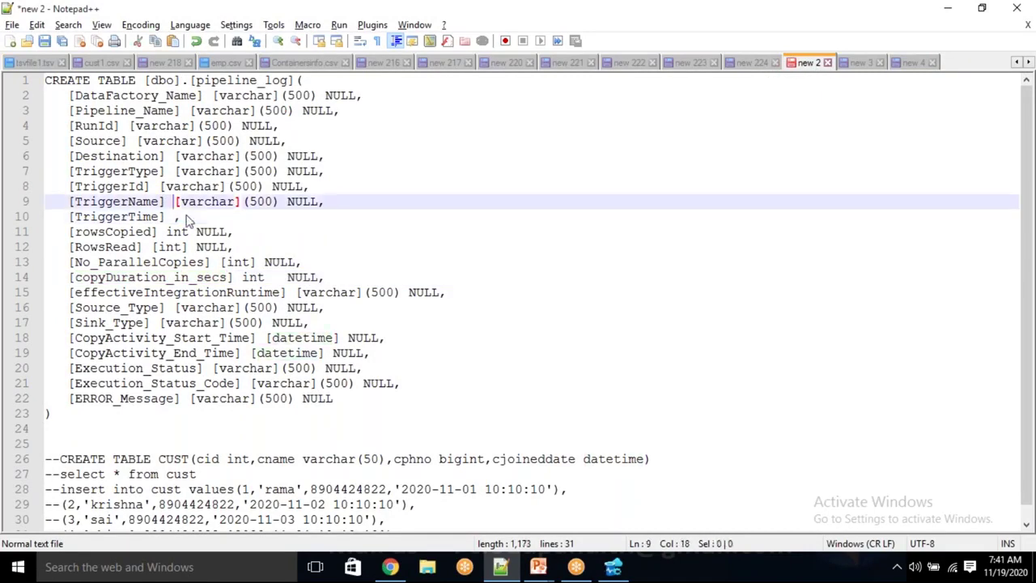
key("shift+End")
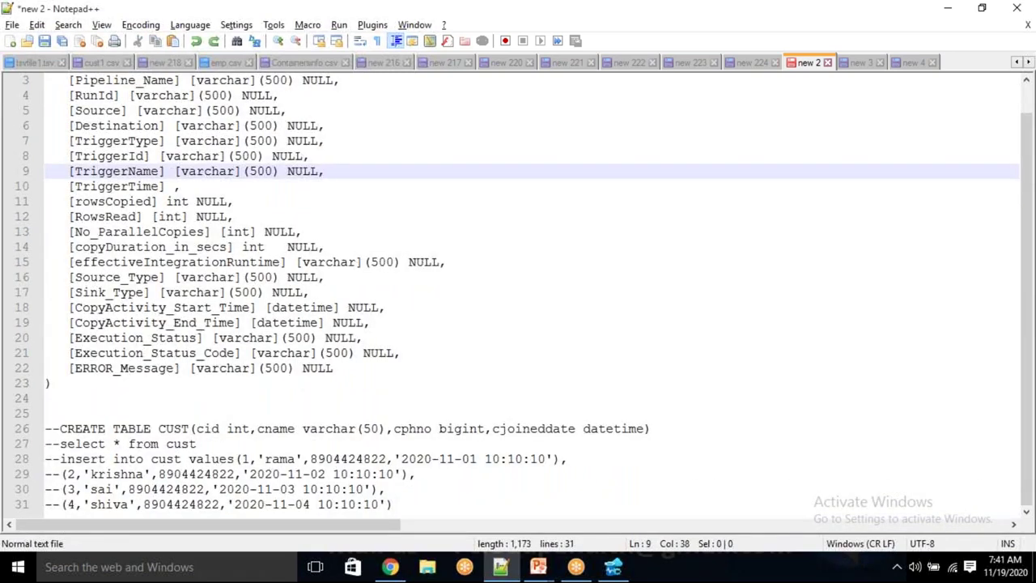
key("shift+Home")
key("shift+Right")
key("shift+Right")
key("shift+Right")
key("shift+Right")
key("shift+Right")
key("shift+Right")
key("shift+Right")
key("shift+Right")
key("shift+Right")
key("shift+Right")
key("shift+Right")
key("shift+Right")
key("shift+Right")
key("shift+Right")
key("shift+Right")
key("shift+Right")
key("shift+Right")
key("shift+Right")
key("shift+Left")
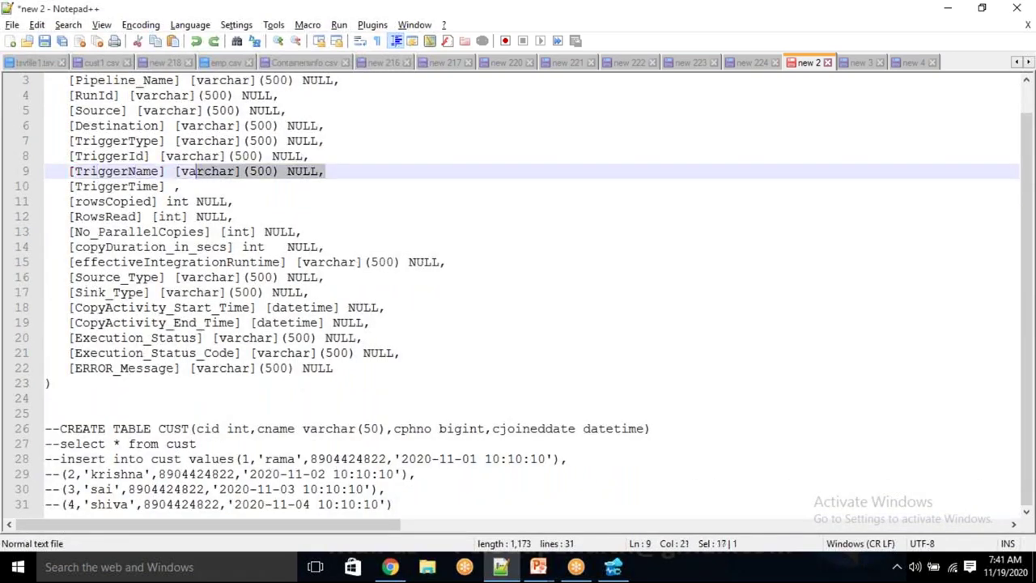
key("shift+Left")
key("shift+Left")
key("shift+Left")
key("ctrl+c")
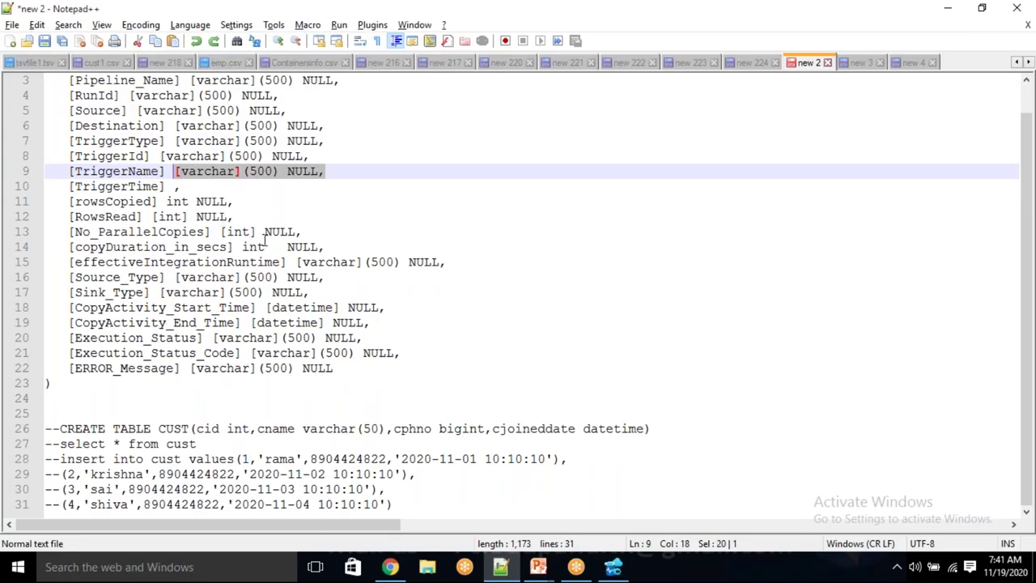
left_click(172, 186)
key("ctrl+v")
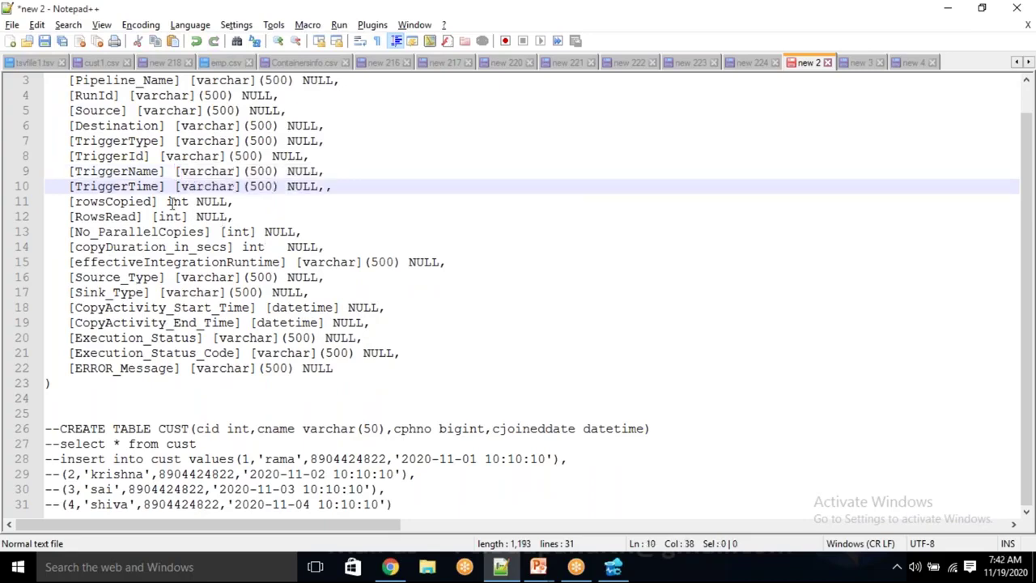
left_click_drag(53, 388, 46, 17)
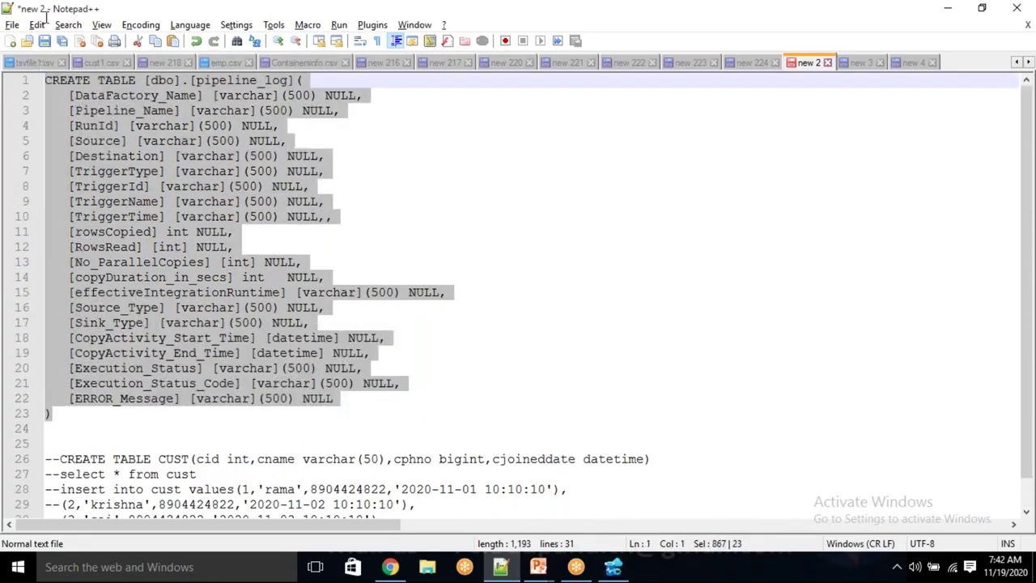
key("alt+Tab")
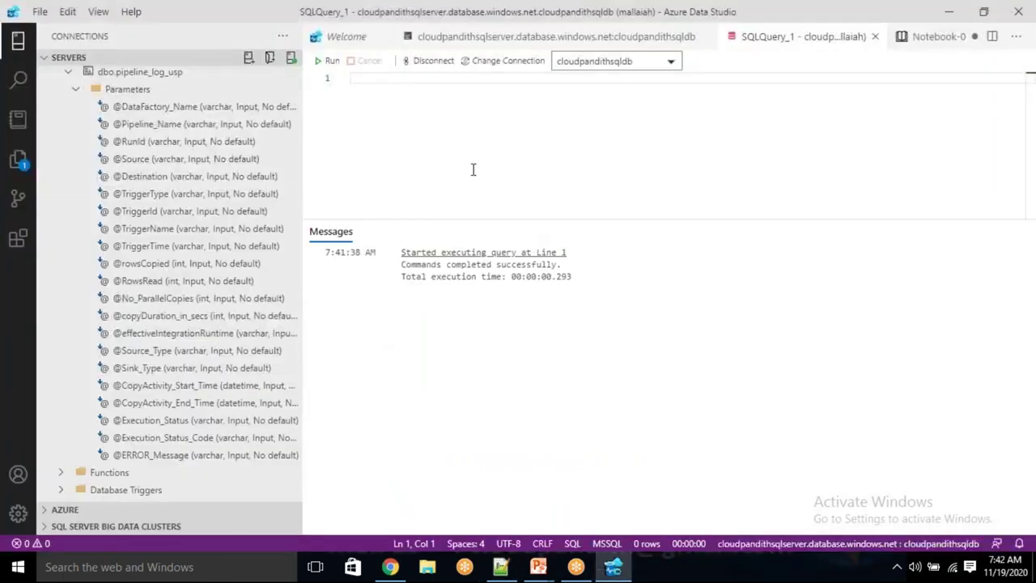
Run the pasted CREATE TABLE script, remove the extra comma on line 10, and rerun it
key("ctrl+v")
left_click(329, 61)
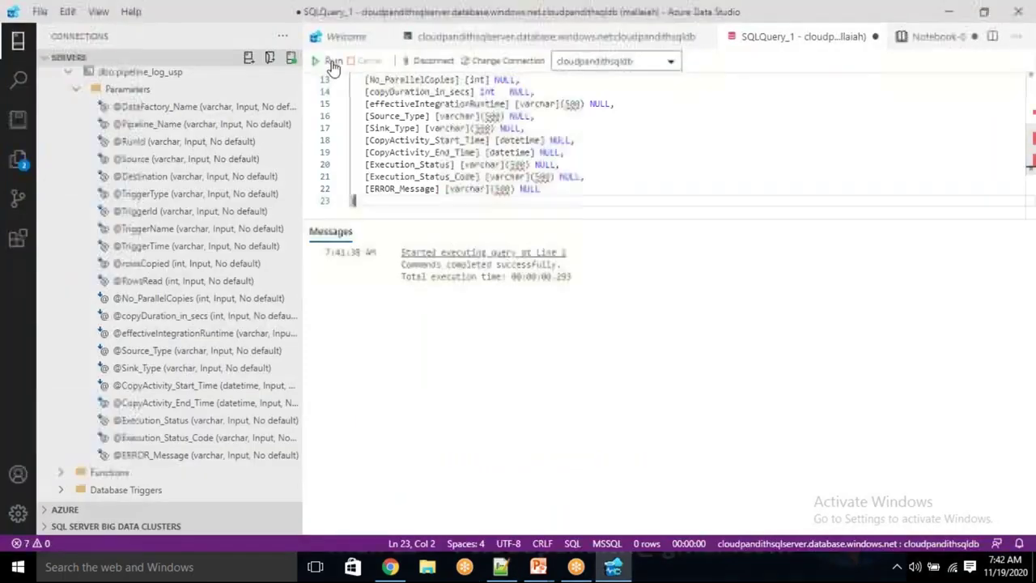
left_click(438, 152)
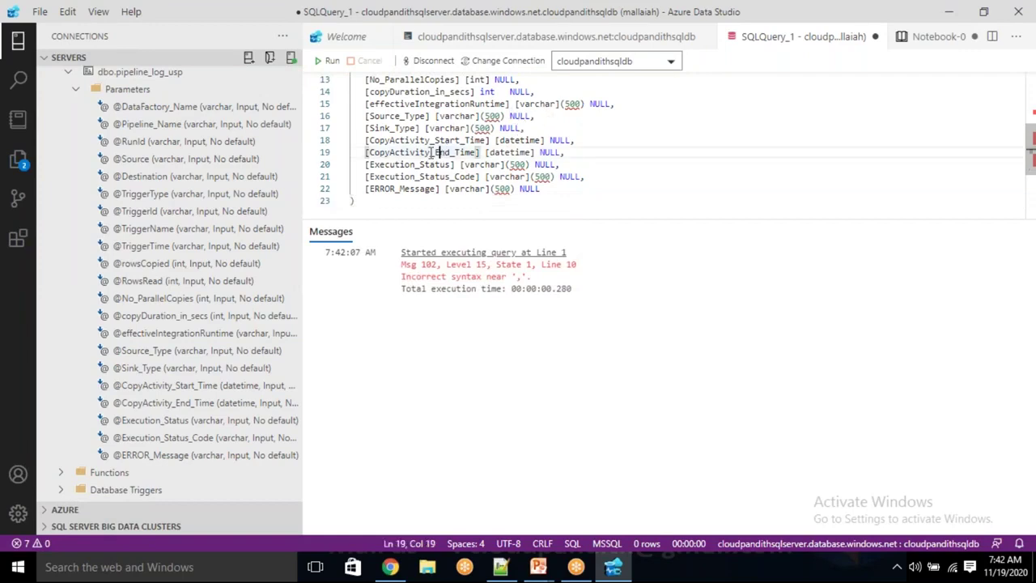
scroll(450, 147, "up", 3)
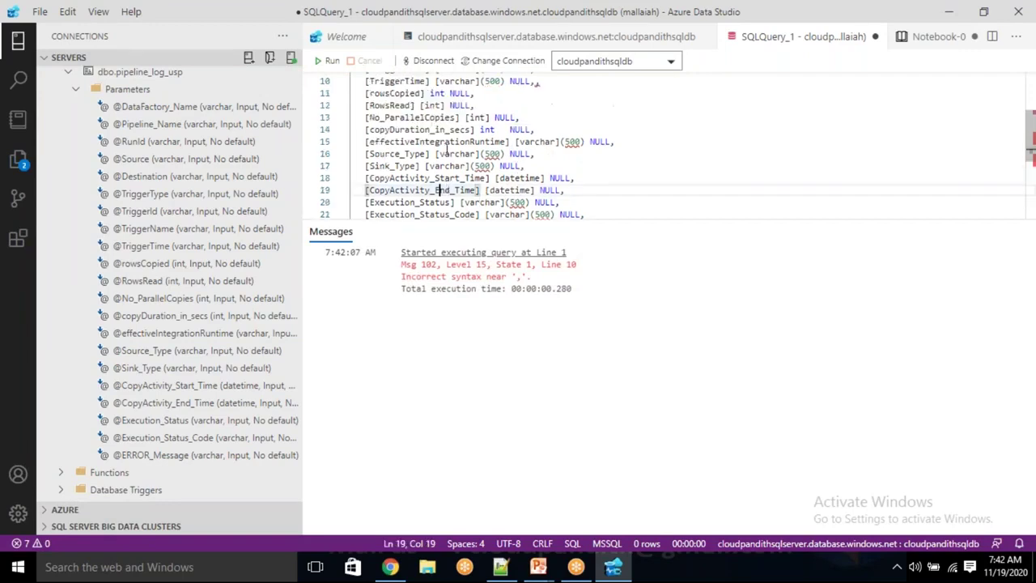
left_click(539, 157)
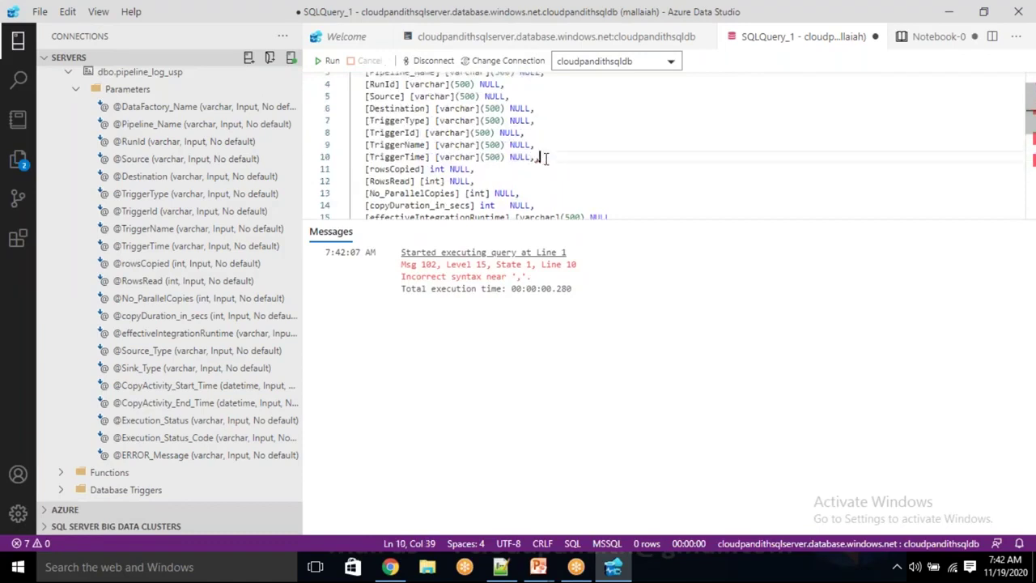
left_click(328, 61)
Clear the query editor and return to the Data Factory stored procedure parameters
left_click(441, 133)
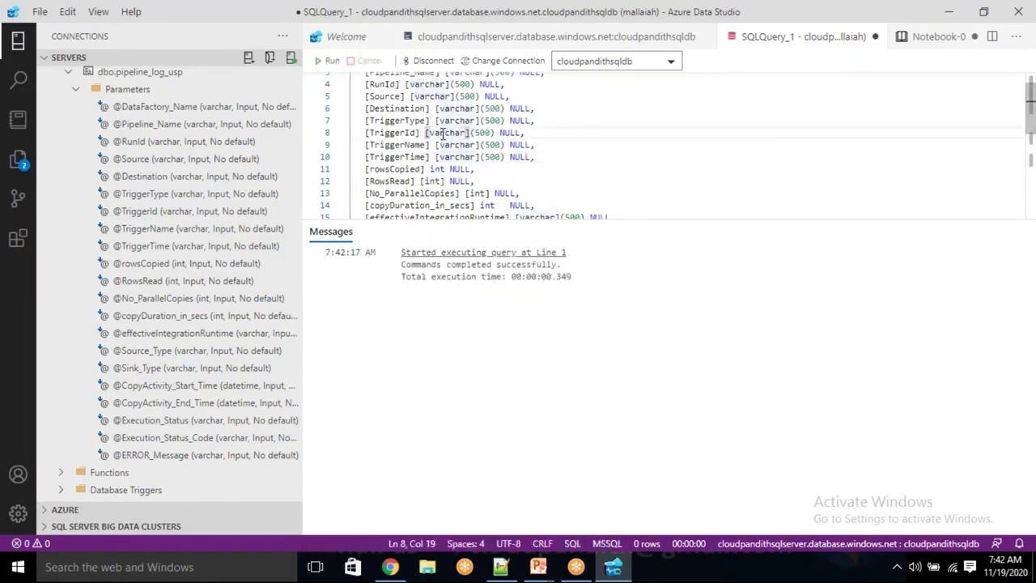
key("ctrl+a")
key("Delete")
key("alt+Tab")
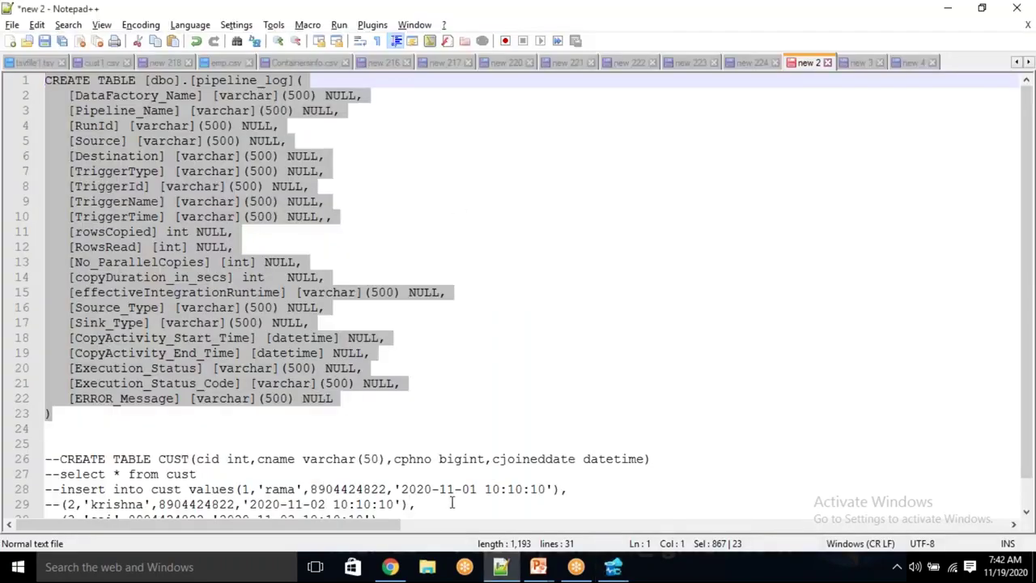
left_click(390, 566)
scroll(606, 455, "up", 1)
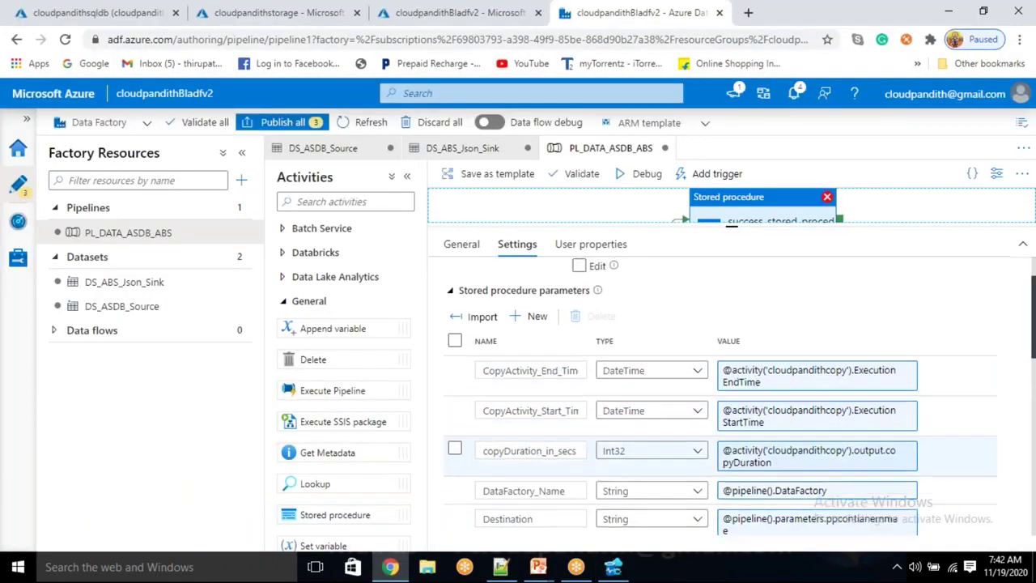
scroll(594, 458, "down", 4)
scroll(591, 461, "down", 3)
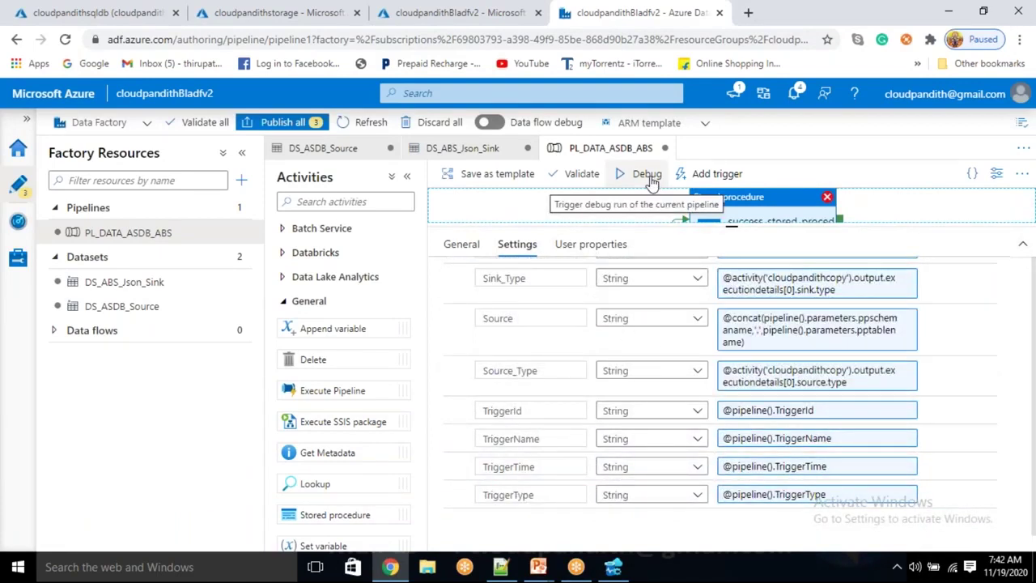
Refresh the cloudpandithstorage Containers list and delete the custdetails container
left_click(217, 12)
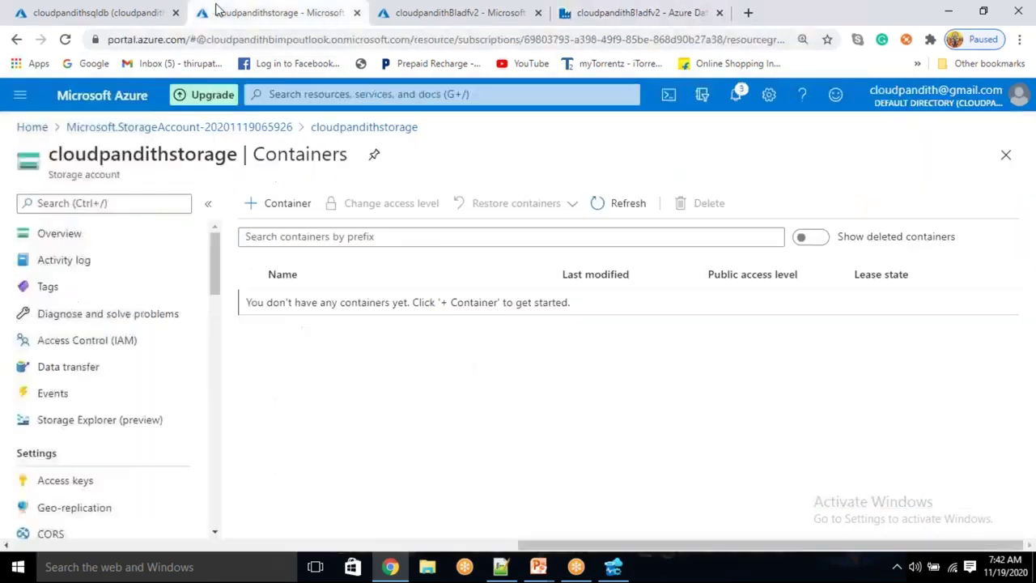
left_click(633, 203)
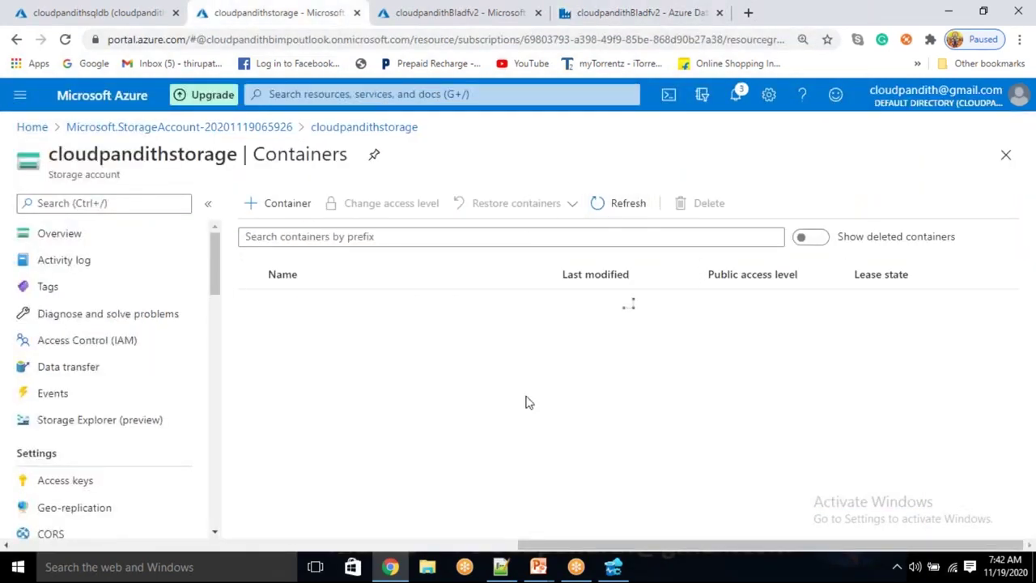
left_click(269, 303)
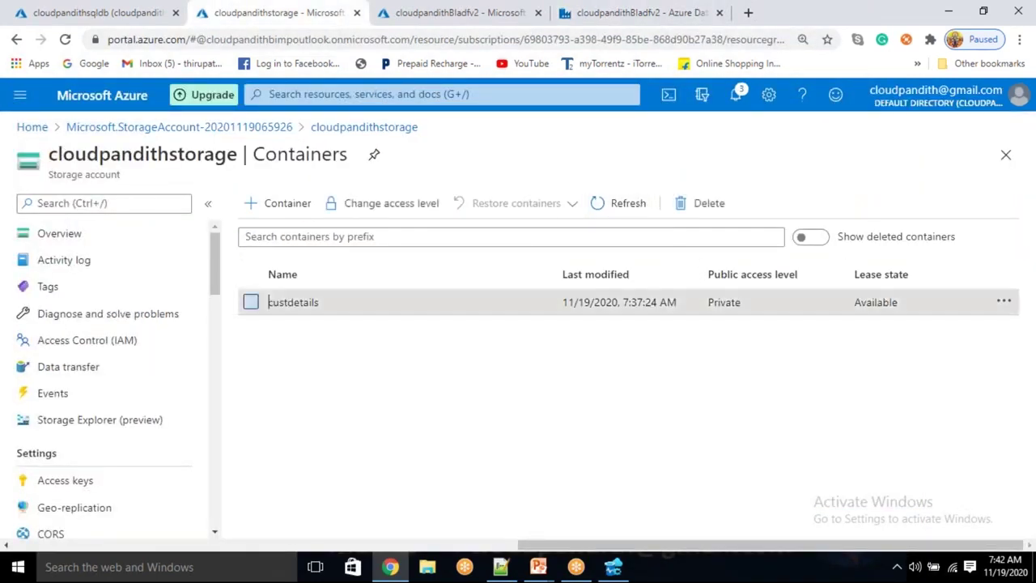
left_click(705, 202)
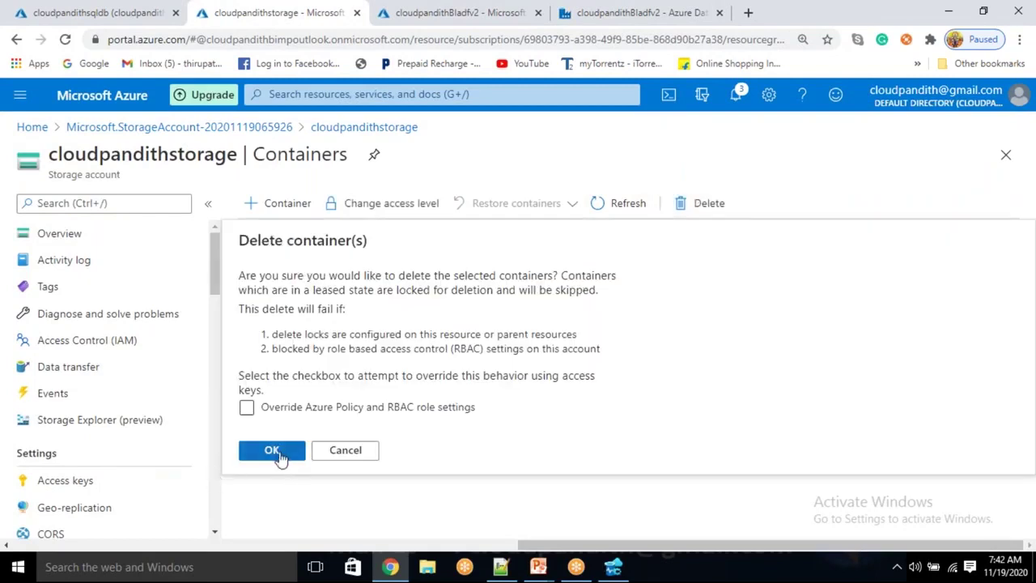
left_click(272, 450)
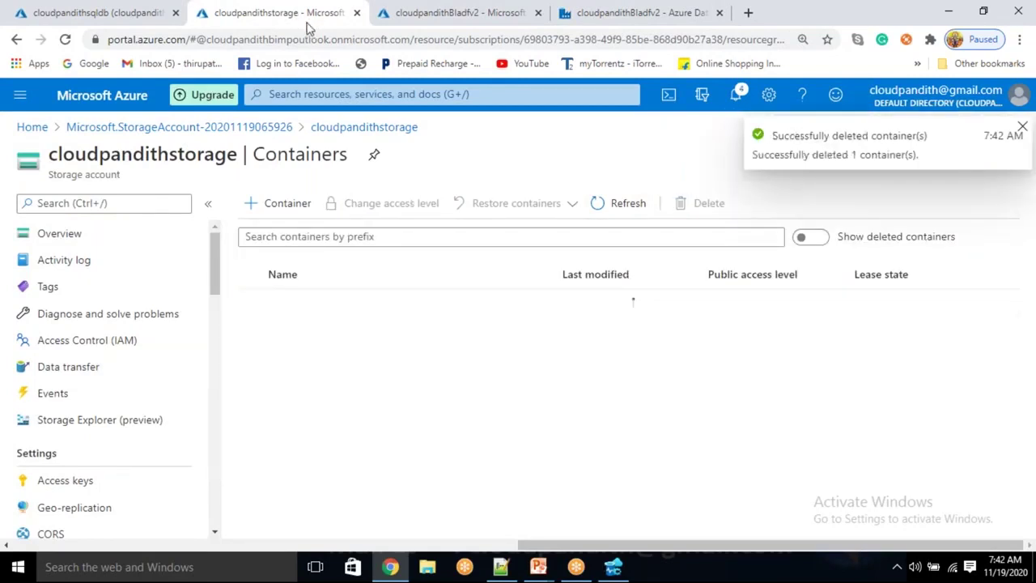
Start a PL_DATA_ASDB_ABS debug run with parameters dbo, cust, custoutput and customers.json
left_click(597, 12)
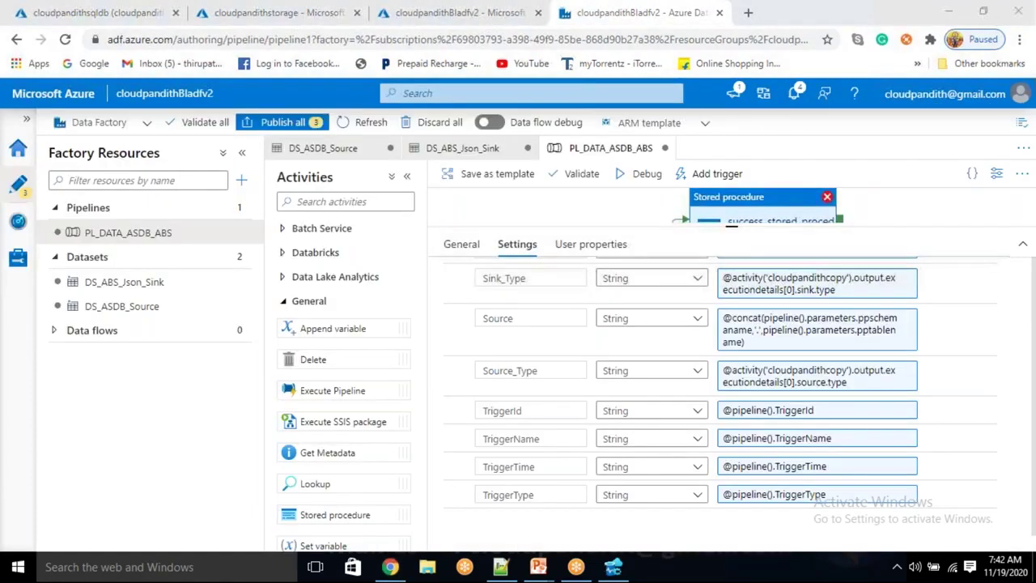
left_click(759, 215)
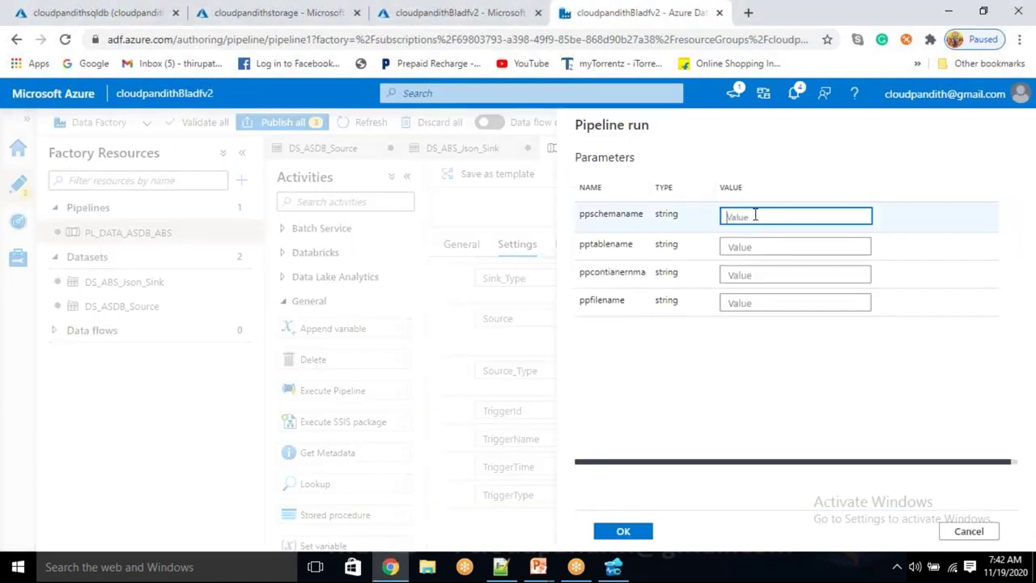
type("dbo")
key("Tab")
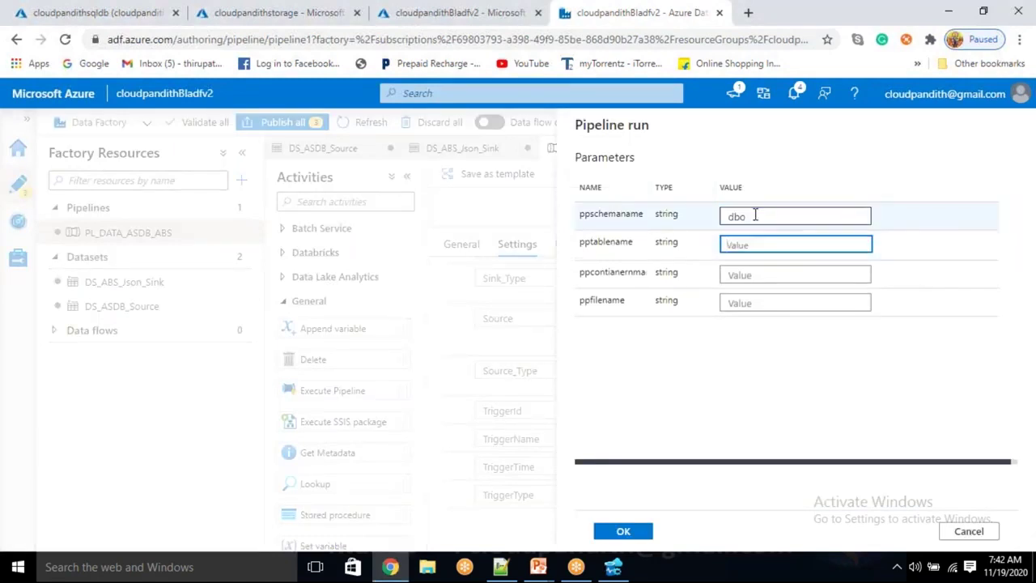
type("cust")
key("Tab")
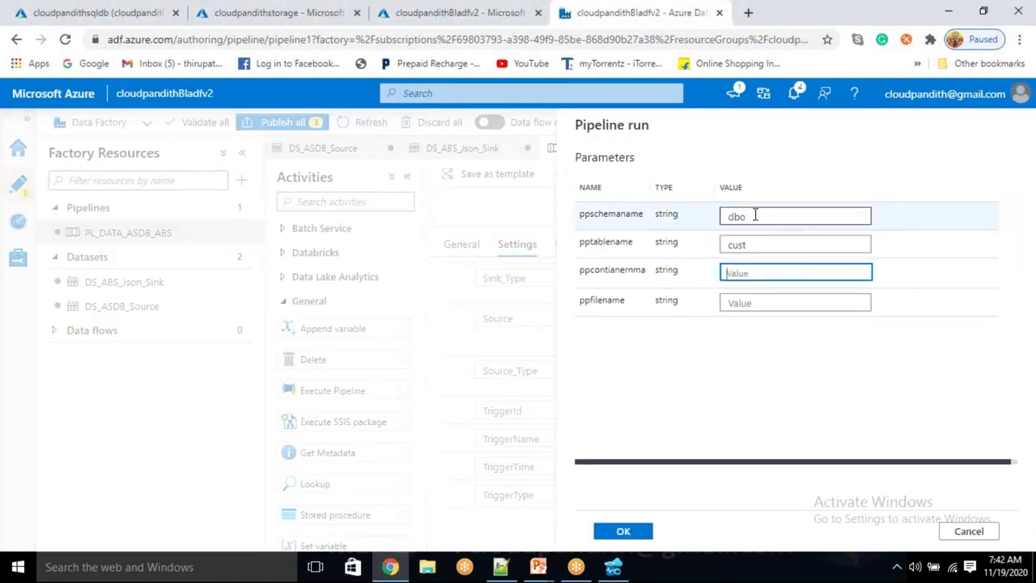
type("custoutput")
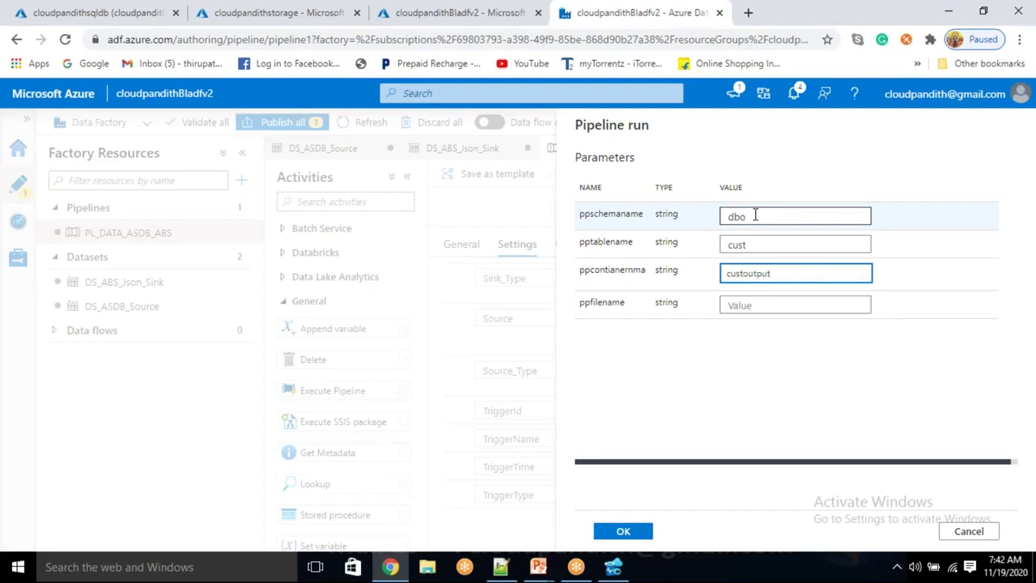
key("Tab")
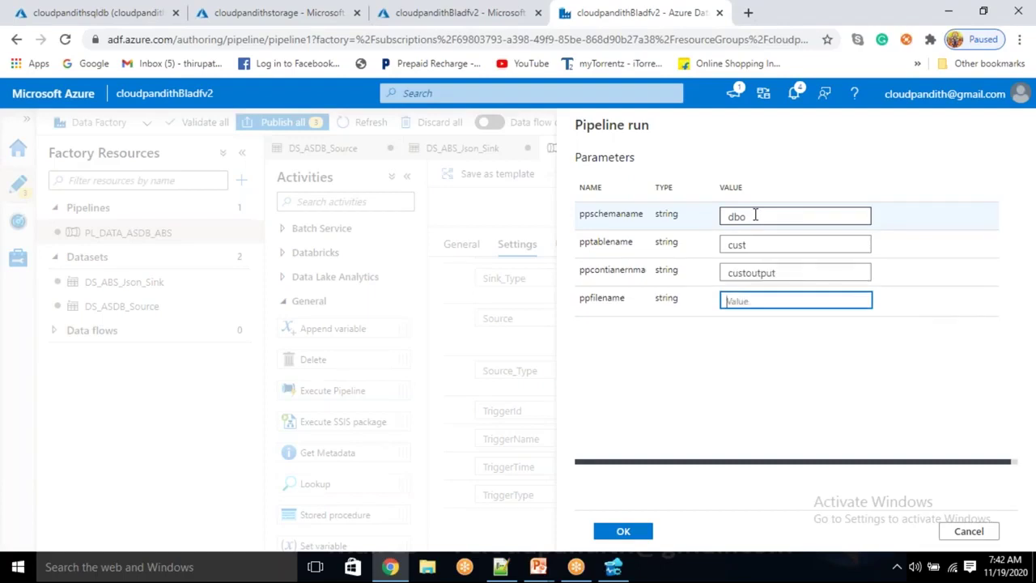
type("customers.json")
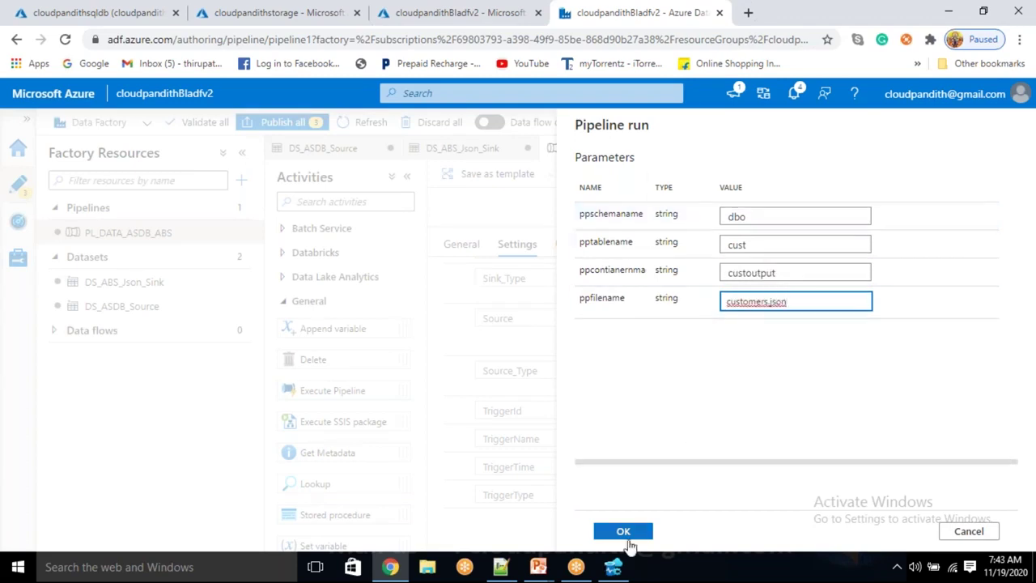
Launch the debug run and refresh until cloudpandithcopy and success_stored_procedure show Succeeded
left_click(630, 534)
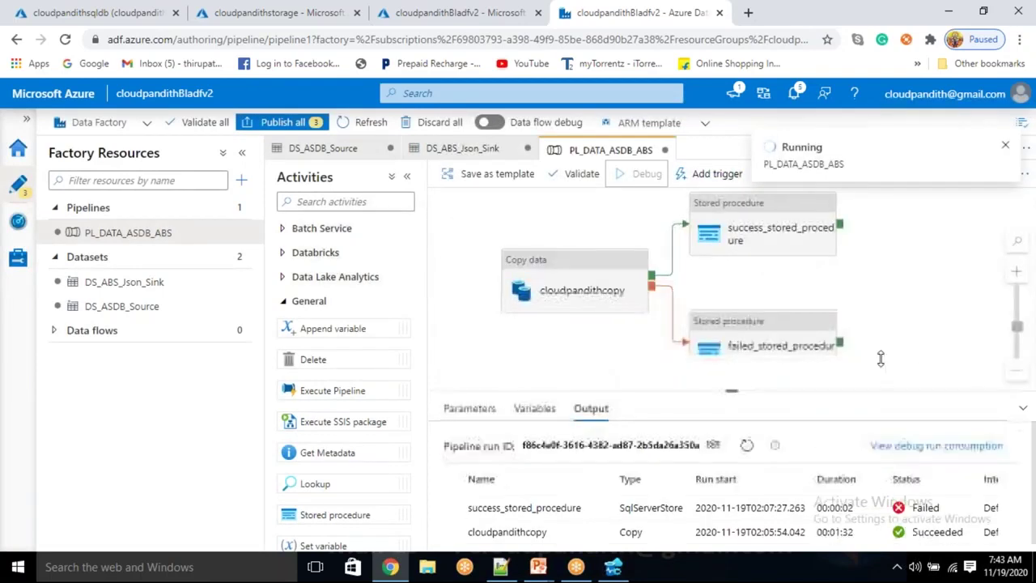
left_click(748, 446)
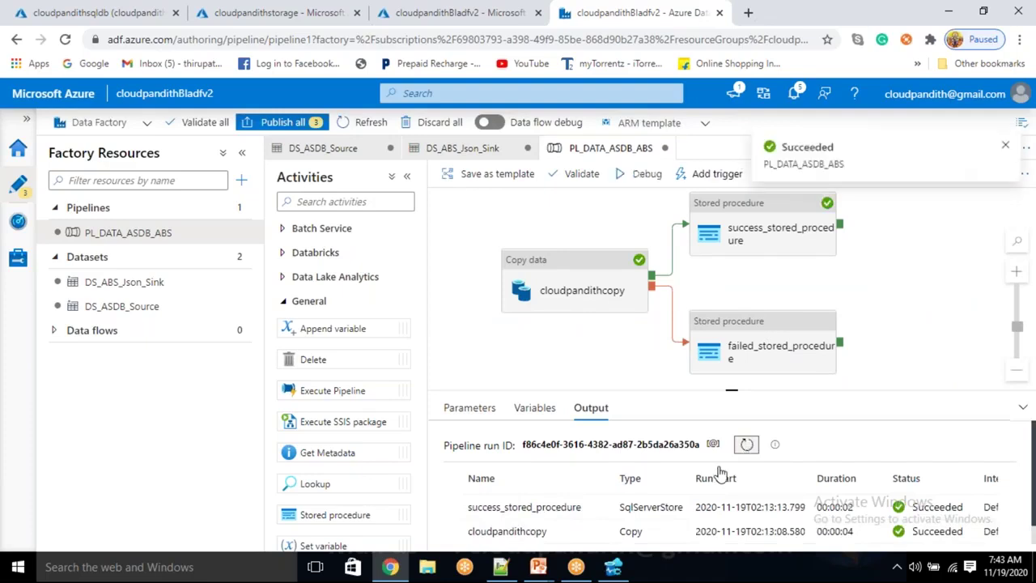
left_click(613, 567)
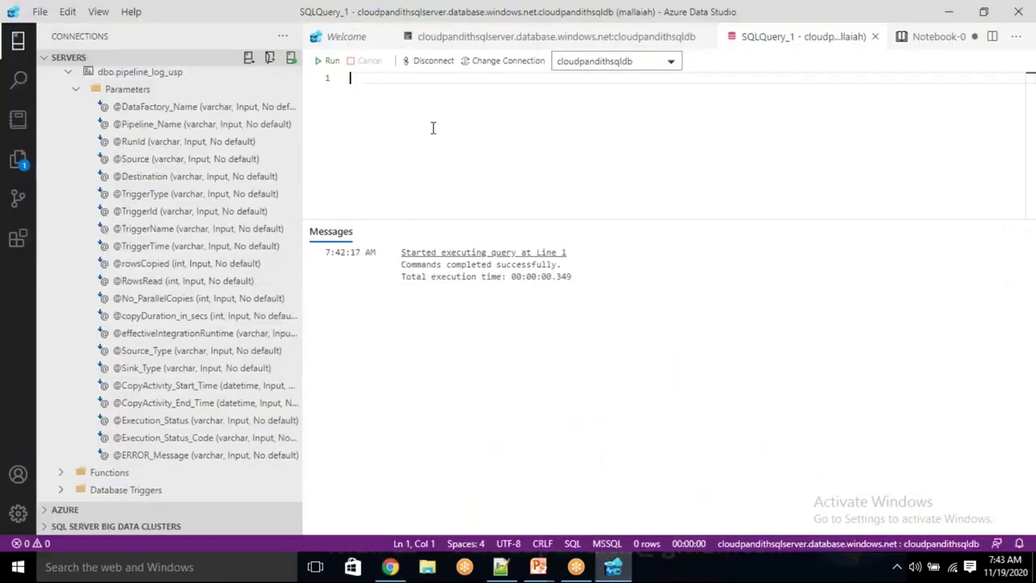
Query all pipeline_log rows and compare the logged pipeline with the debug run's run ID
type("select *")
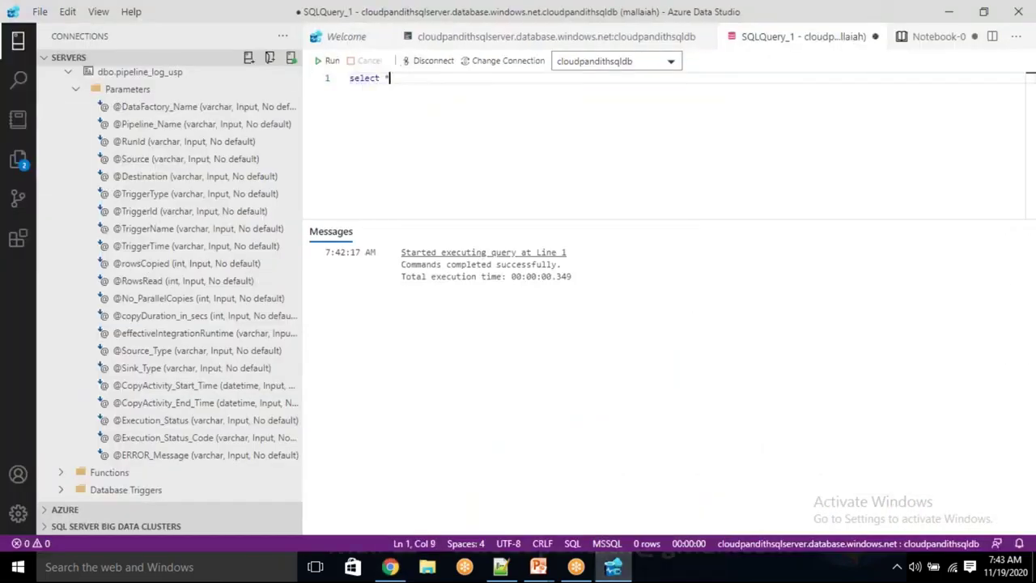
type(" from d")
type("ipeline_log")
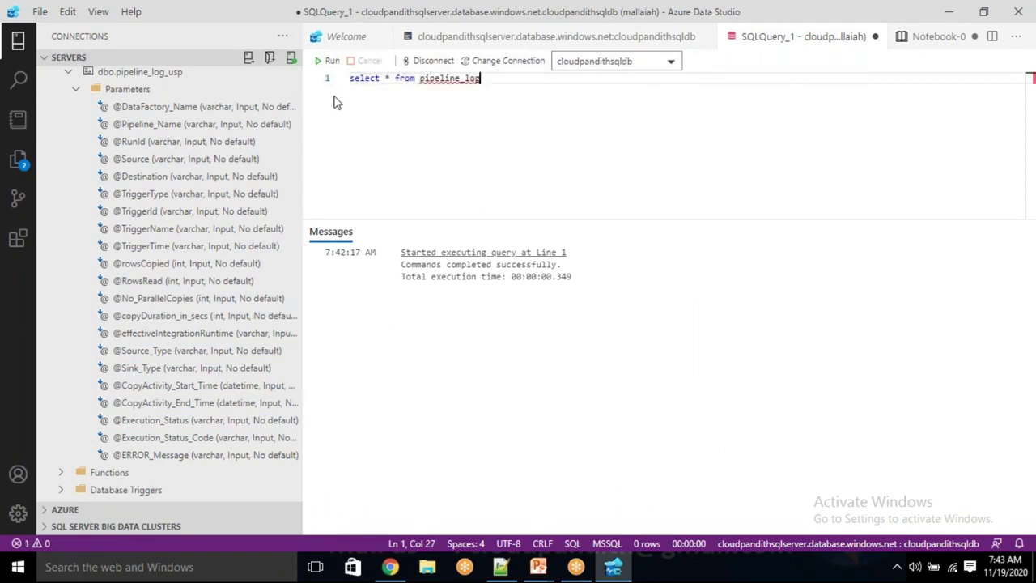
left_click(322, 61)
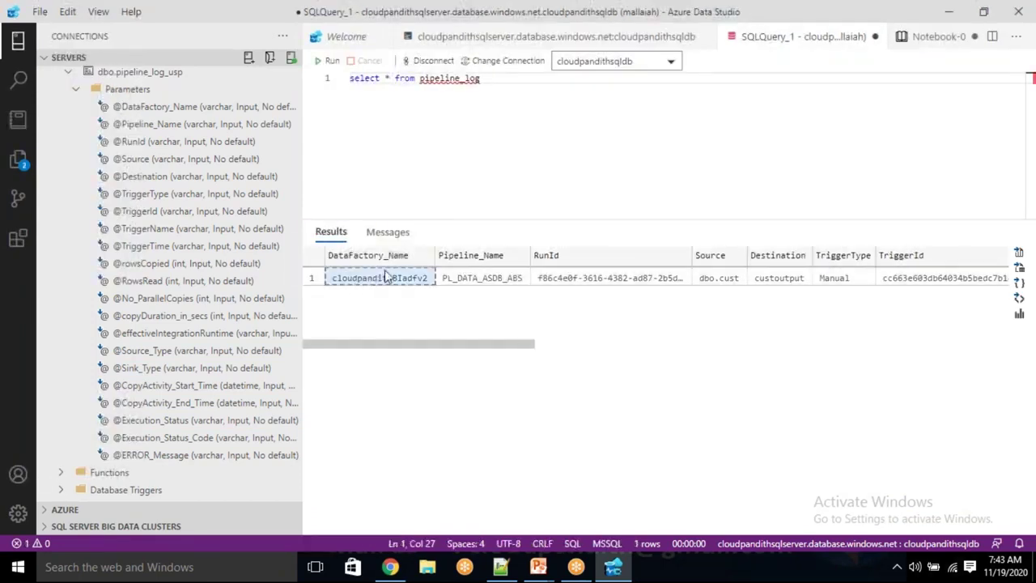
left_click_drag(383, 278, 498, 283)
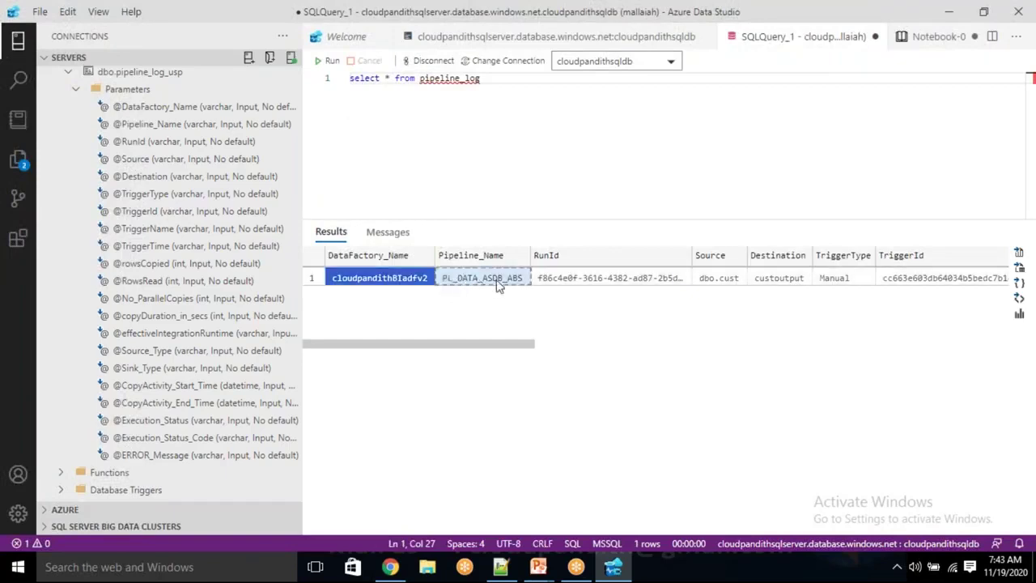
left_click(498, 283)
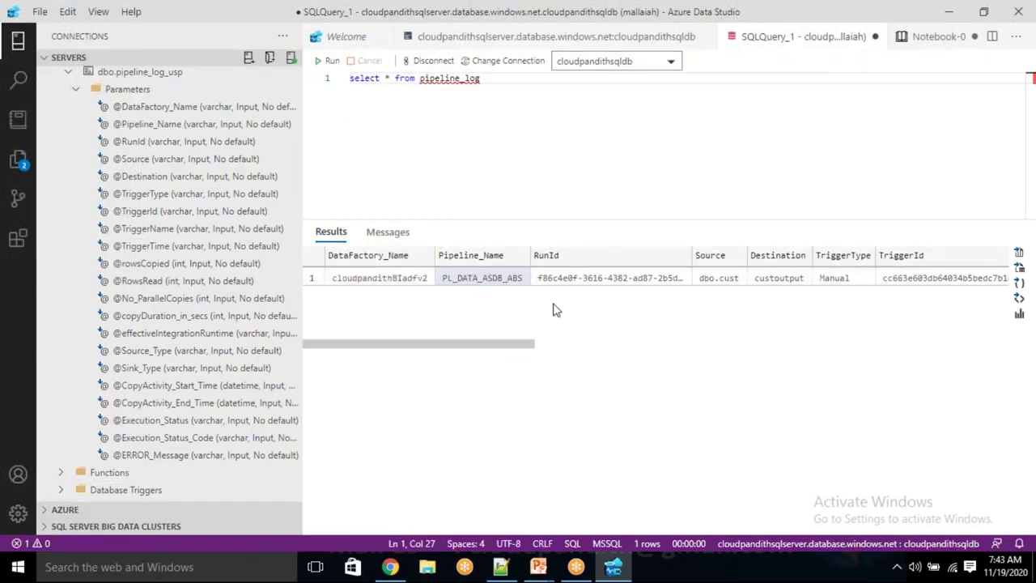
key("alt+Tab")
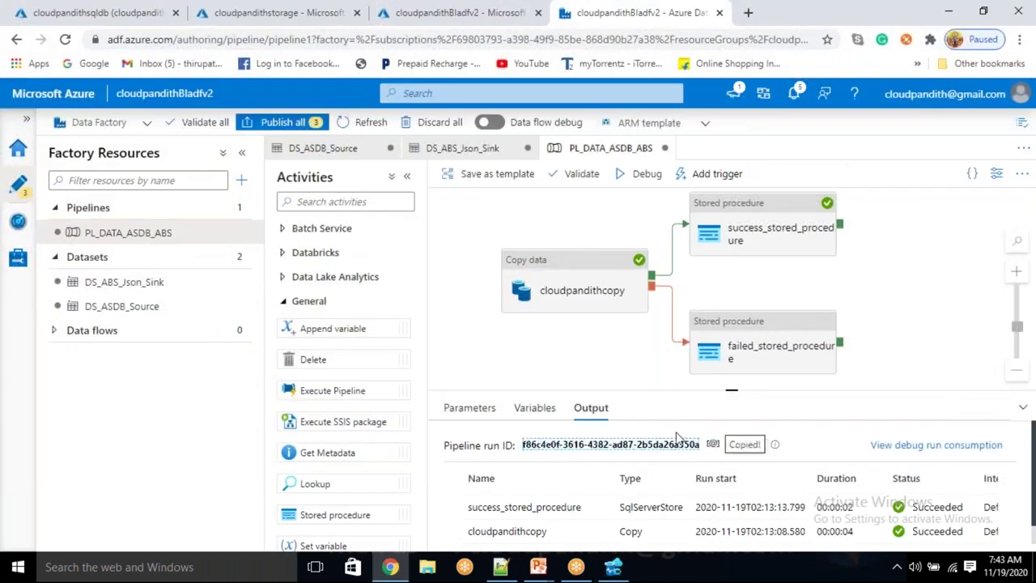
left_click_drag(523, 446, 701, 447)
key("alt+Tab")
Check the logged Source dbo.cust, Destination custoutput, Manual trigger Sandbox, TriggerId and TriggerTime
left_click(718, 277)
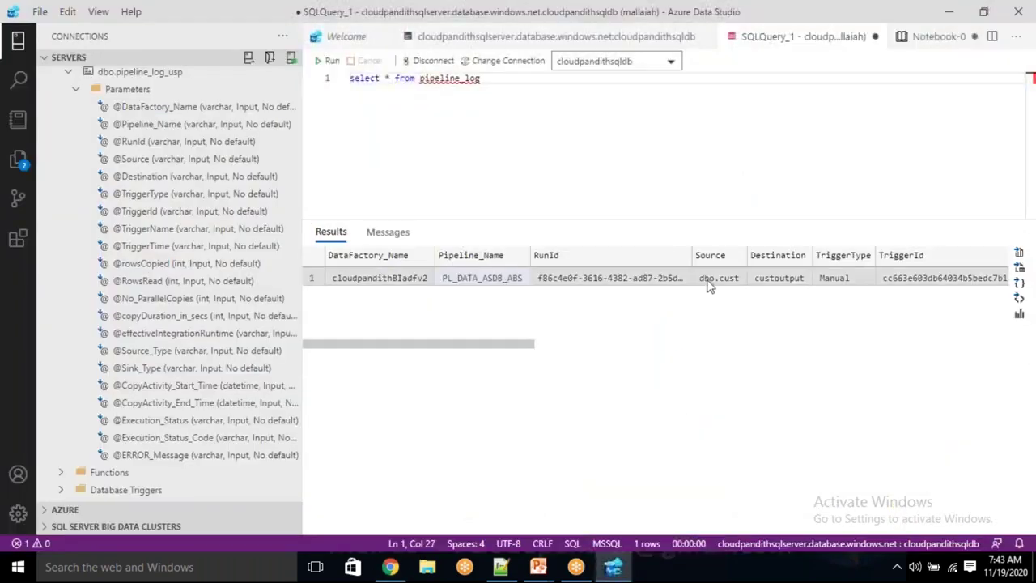
left_click_drag(497, 350, 580, 354)
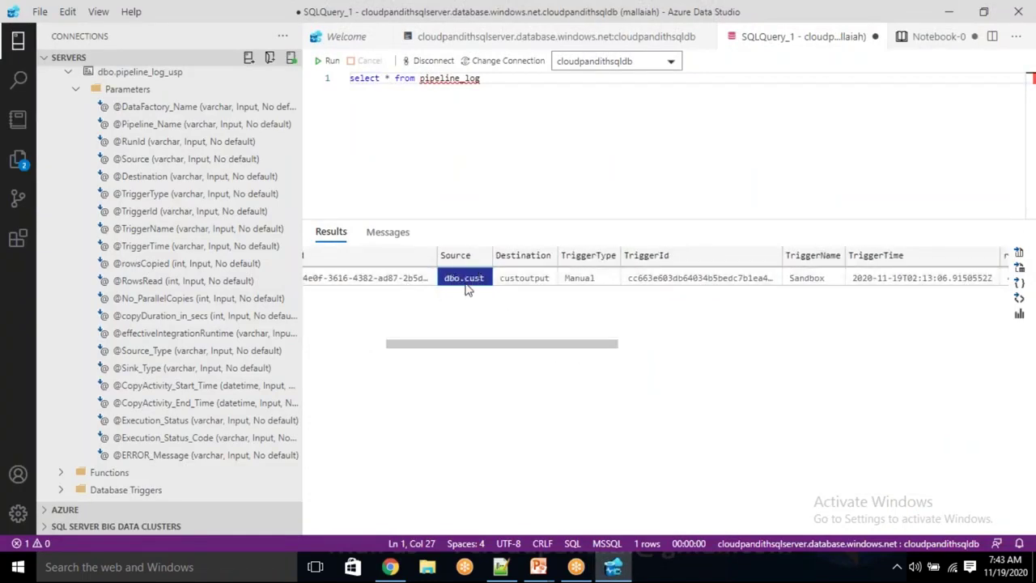
left_click(521, 283)
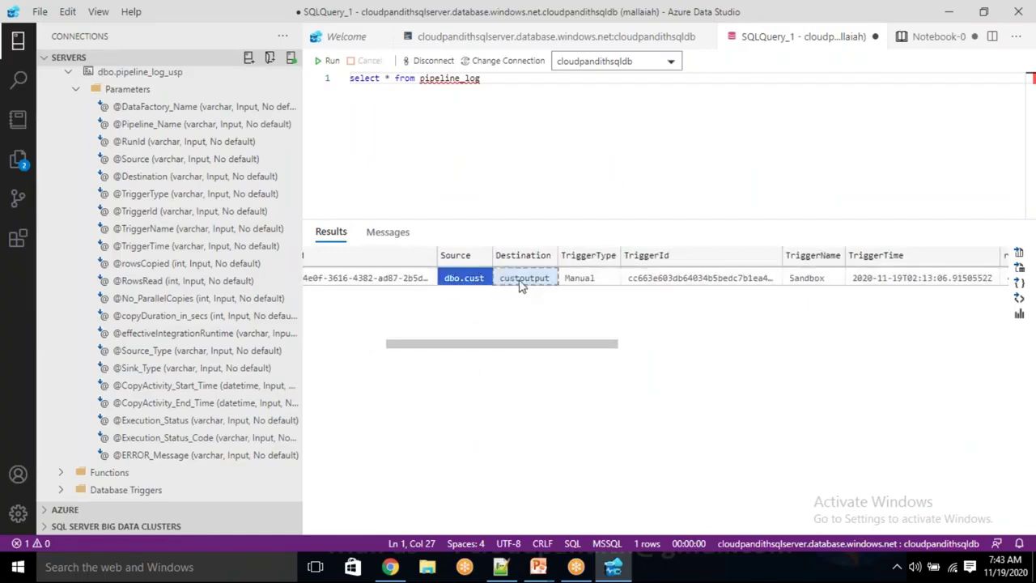
left_click(581, 282)
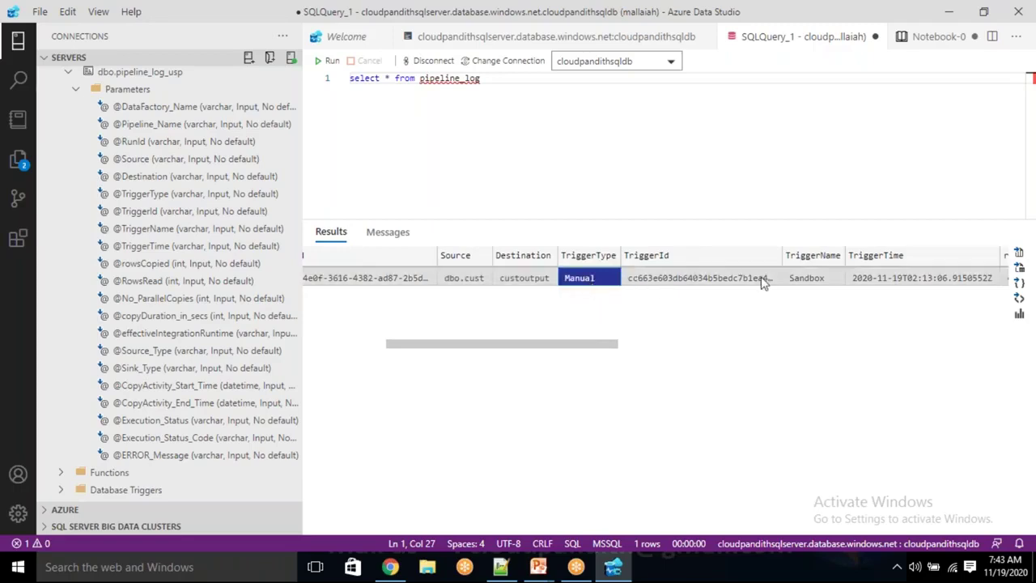
left_click(823, 281)
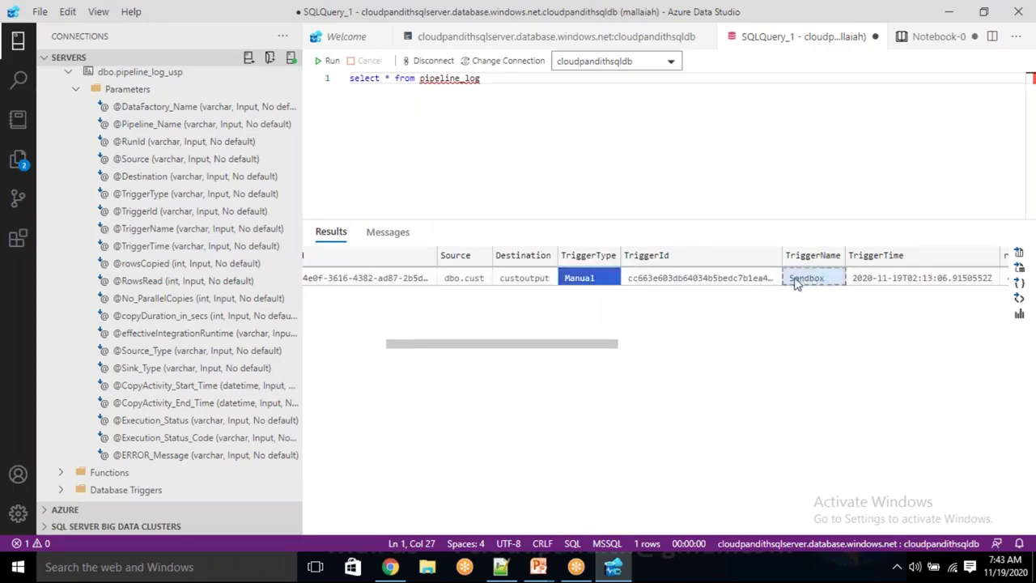
left_click(645, 283)
key("Right")
key("Right")
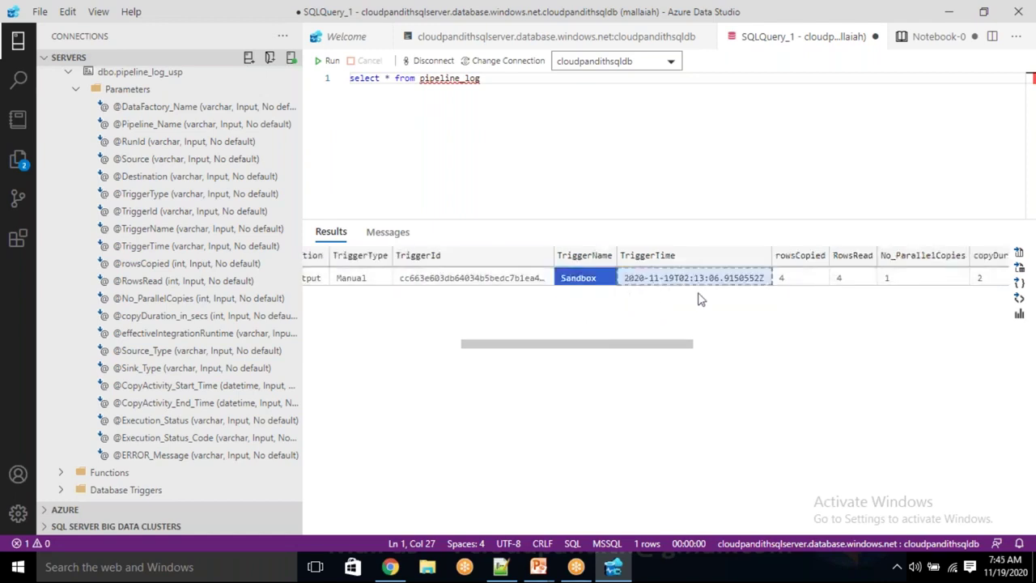
left_click(676, 352)
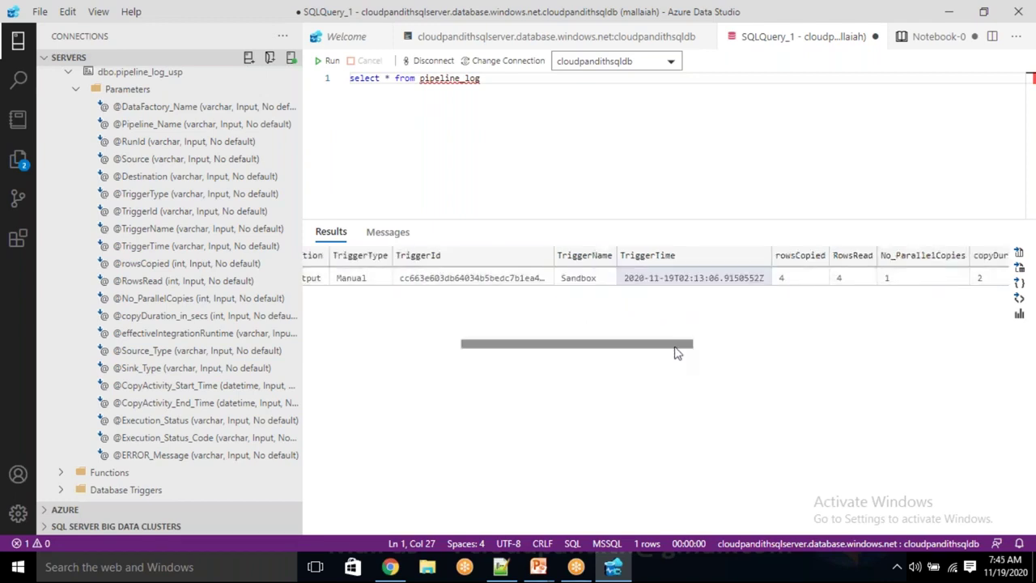
left_click_drag(676, 353, 722, 349)
Confirm rowsCopied 4, RowsRead 4 and No_ParallelCopies 1 in the logged row
left_click(654, 278)
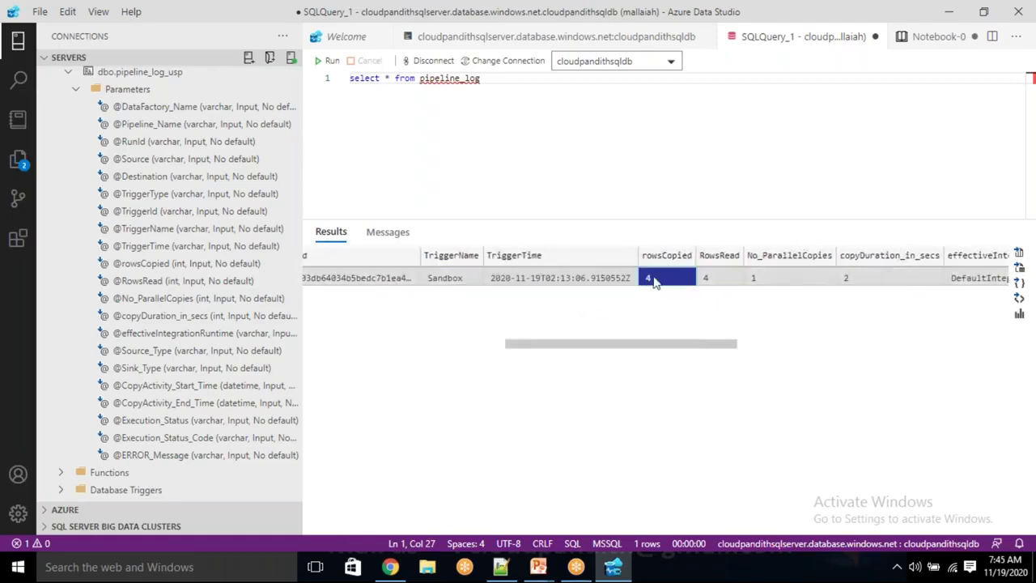
left_click(707, 279)
left_click(753, 281)
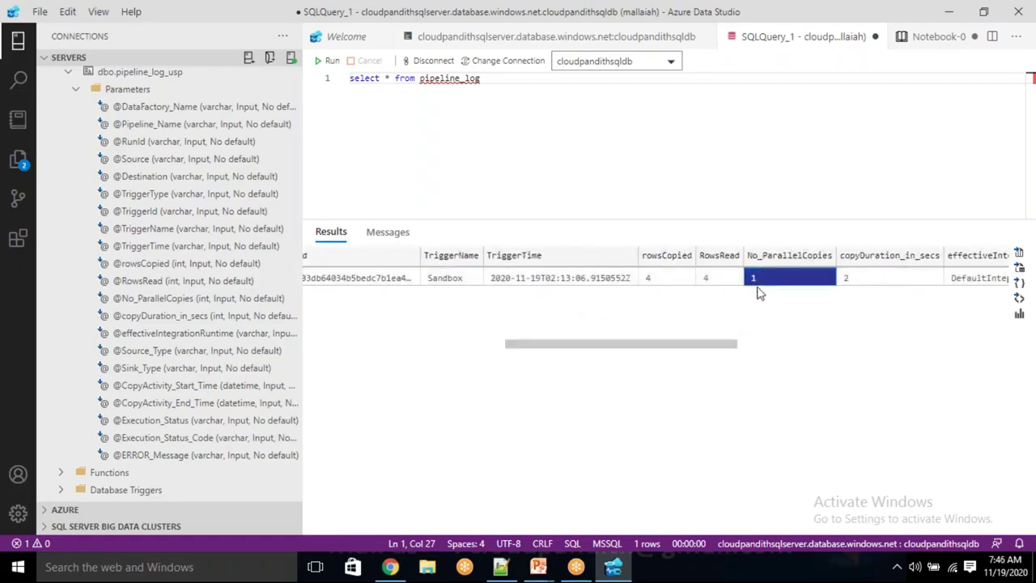
key("alt+Tab")
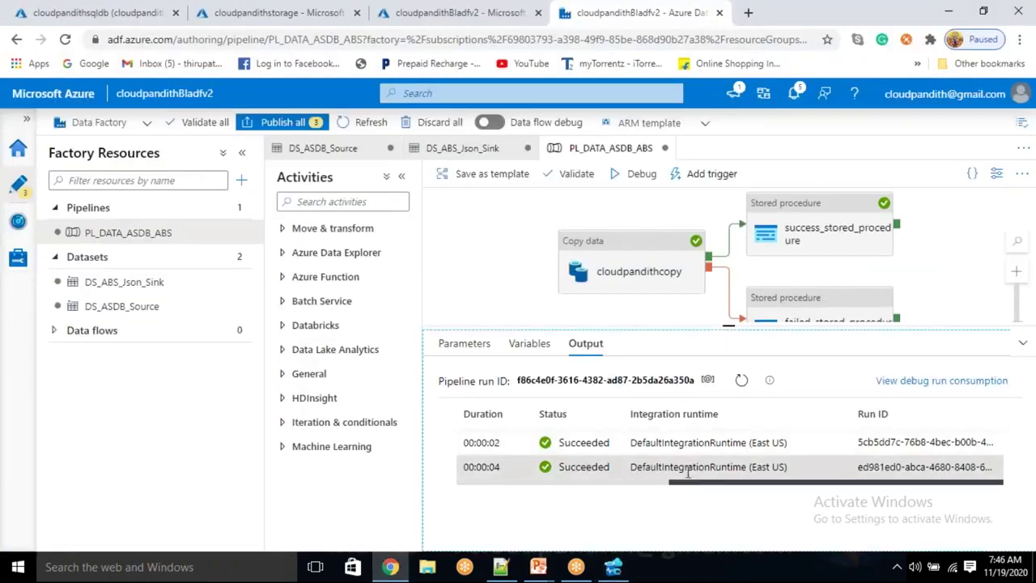
Review the copy activity details showing 4 rows read and written with 1 parallel copy
left_click_drag(685, 484, 473, 484)
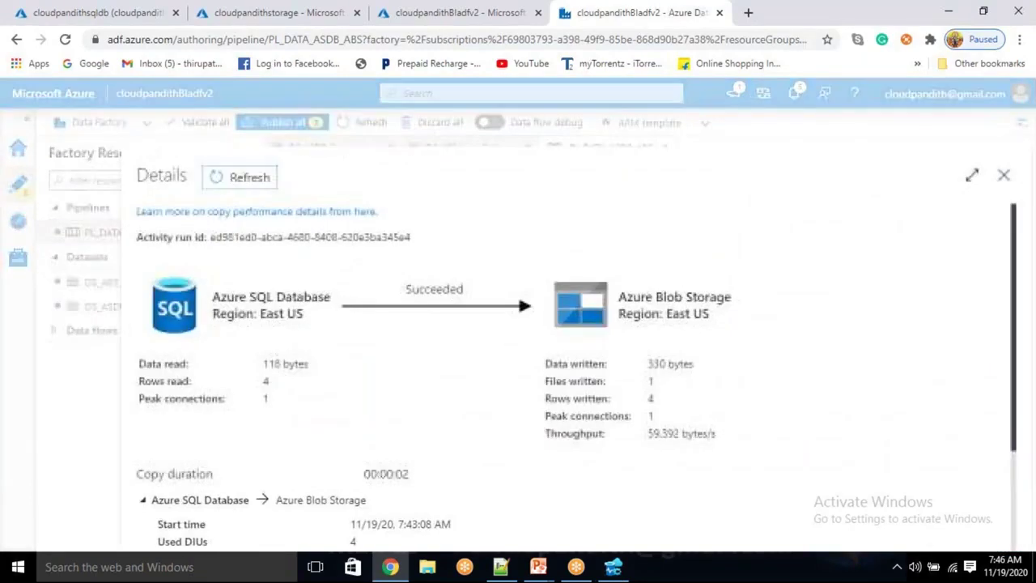
left_click_drag(262, 379, 269, 398)
left_click_drag(653, 398, 635, 409)
scroll(364, 474, "down", 2)
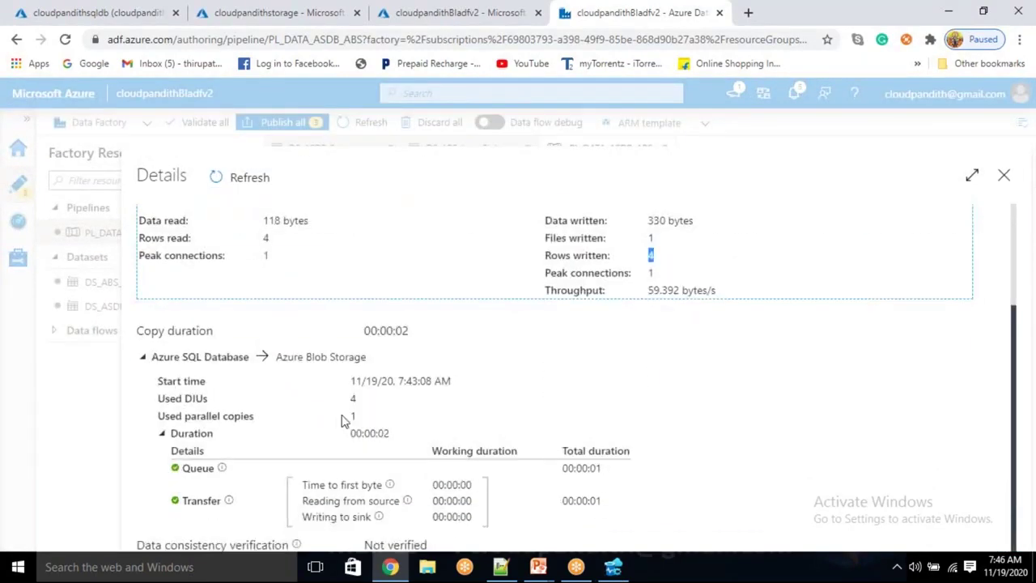
mouse_move(359, 409)
left_mouse_down()
mouse_move(350, 396)
mouse_move(350, 416)
left_mouse_up()
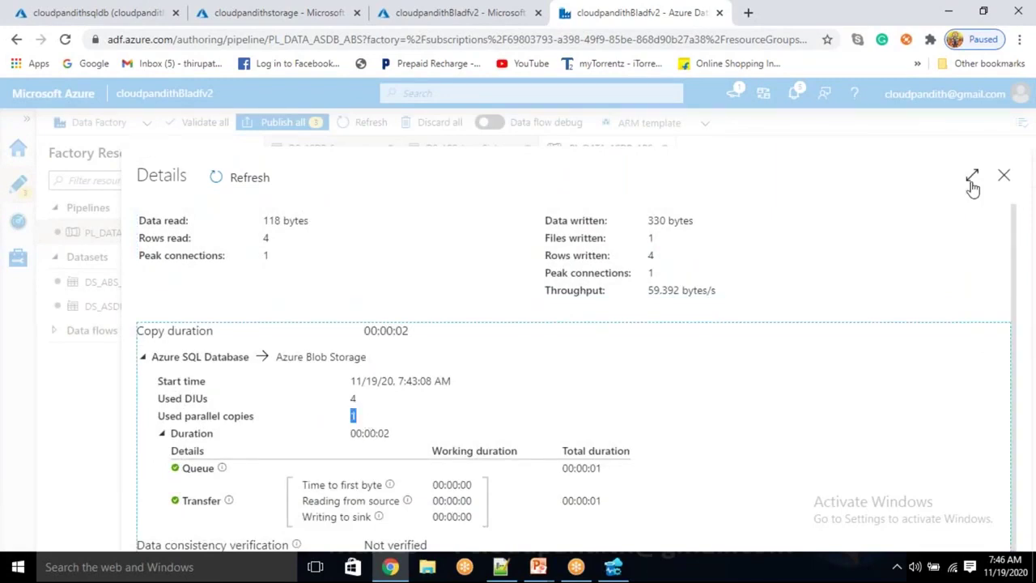
left_click(971, 180)
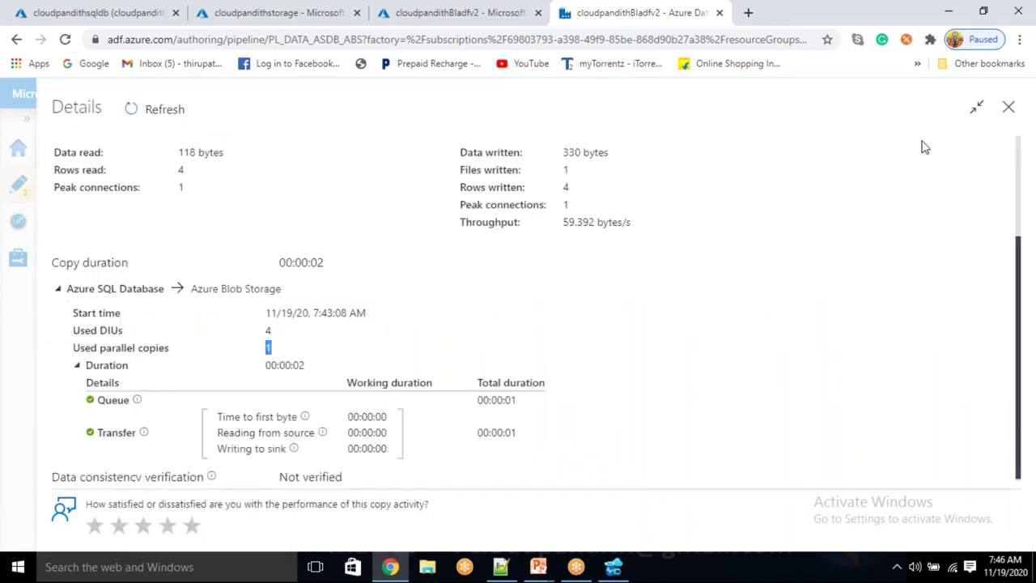
left_click(1007, 107)
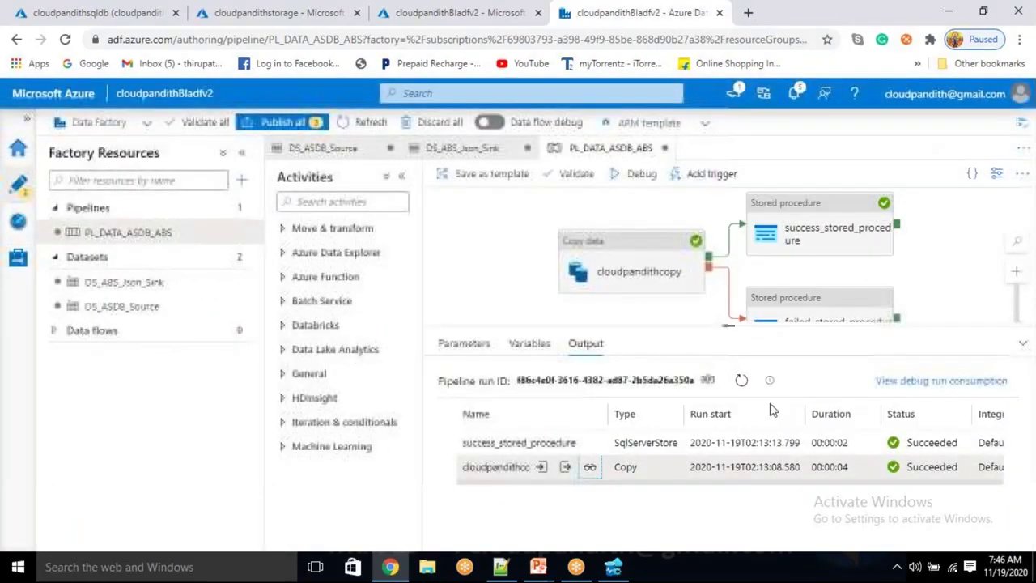
left_click(612, 566)
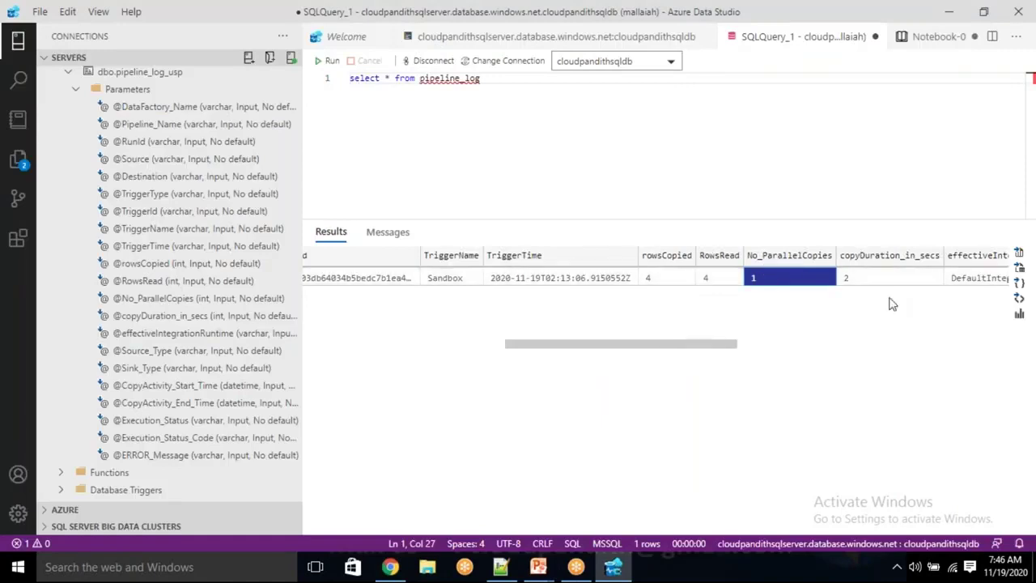
Check the logged 2-second copy duration, integration runtime, AzureSqlDatabase source and AzureBlobStorage sink
left_click(861, 279)
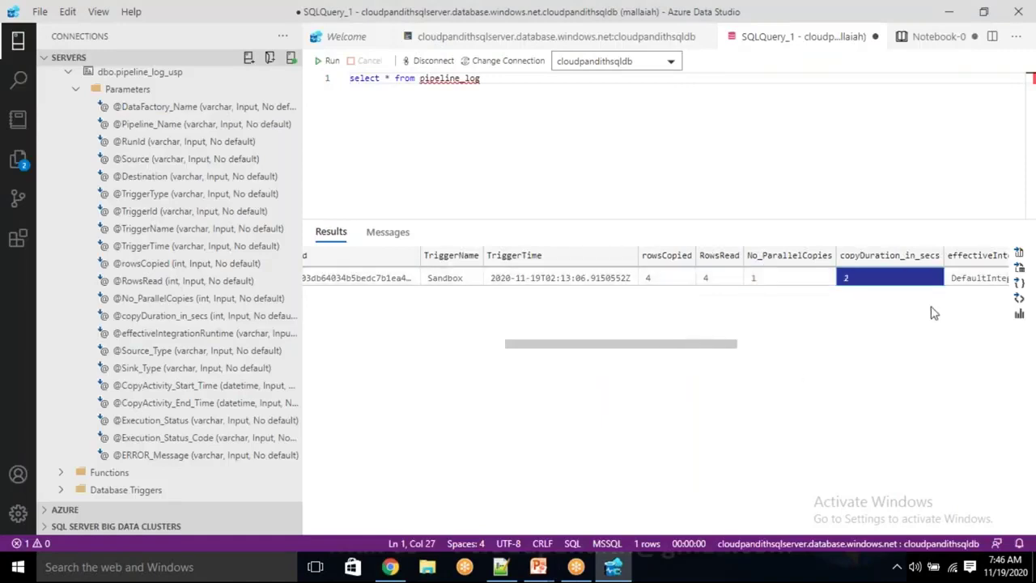
left_click_drag(732, 347, 900, 356)
left_click(533, 279)
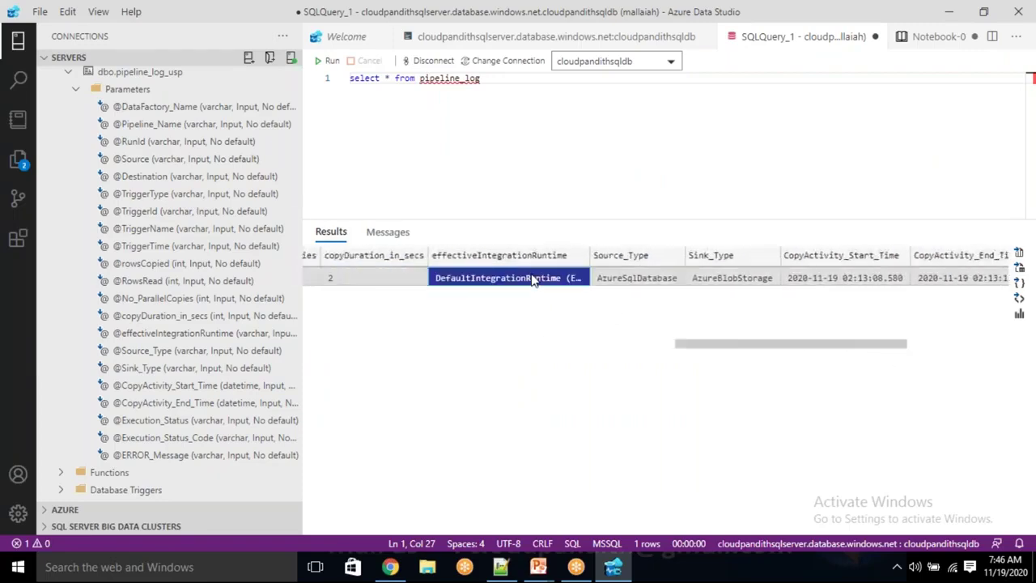
left_click(630, 280)
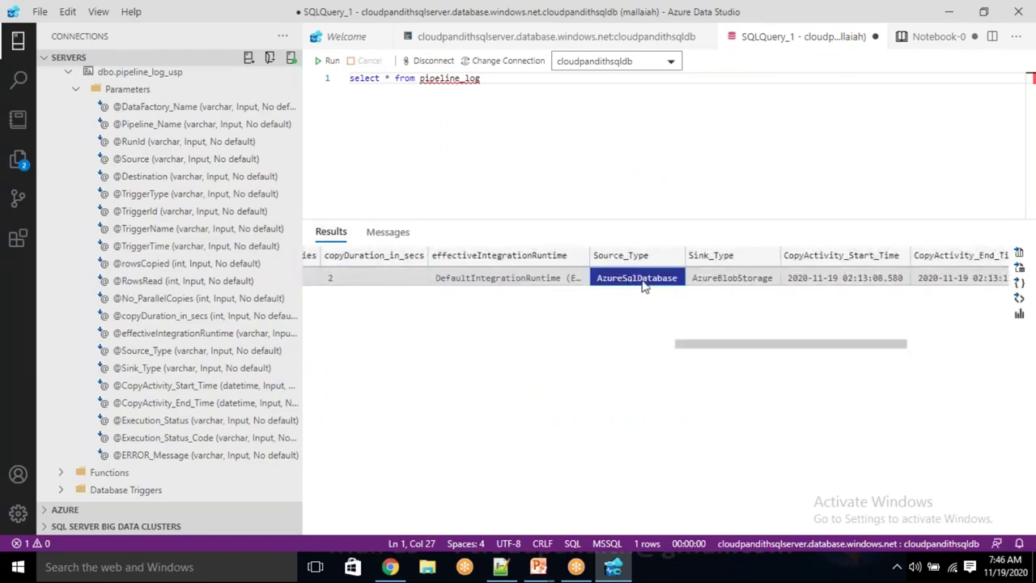
left_click(704, 282)
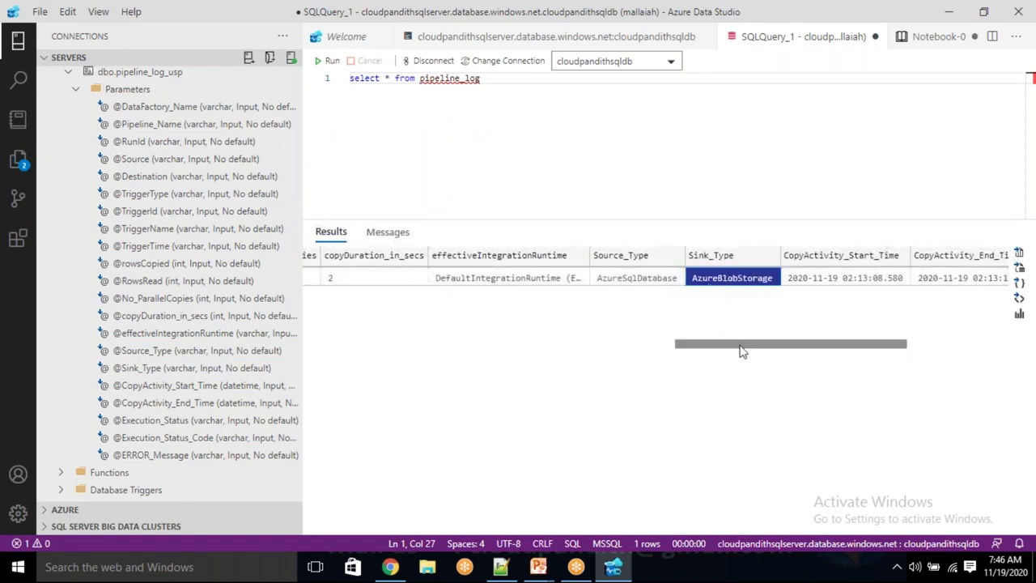
left_click_drag(740, 351, 841, 356)
Confirm the logged start and end times, Succeeded status, code 200 and NULL error message
left_click(574, 281)
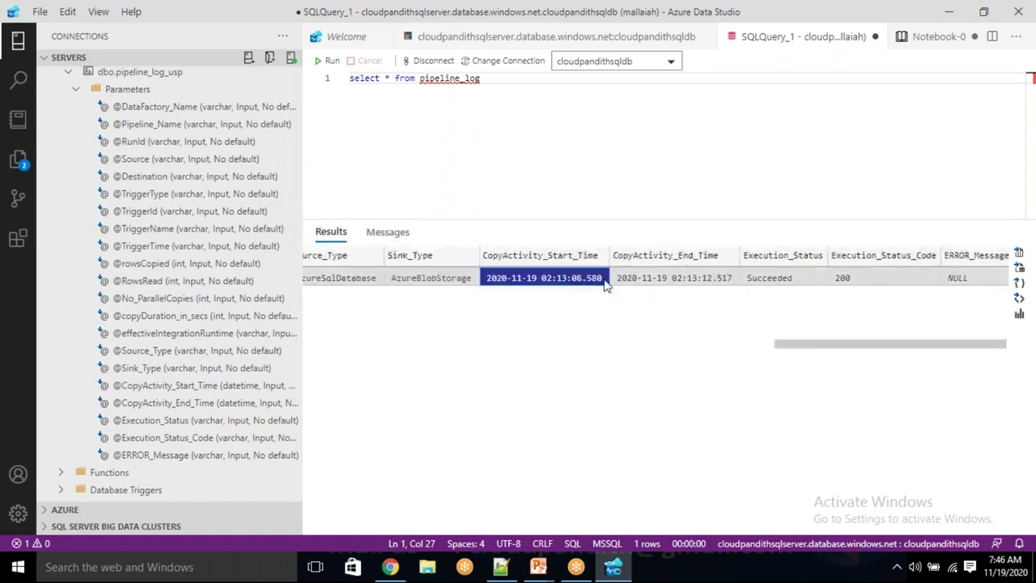
left_click(682, 283)
left_click(782, 278)
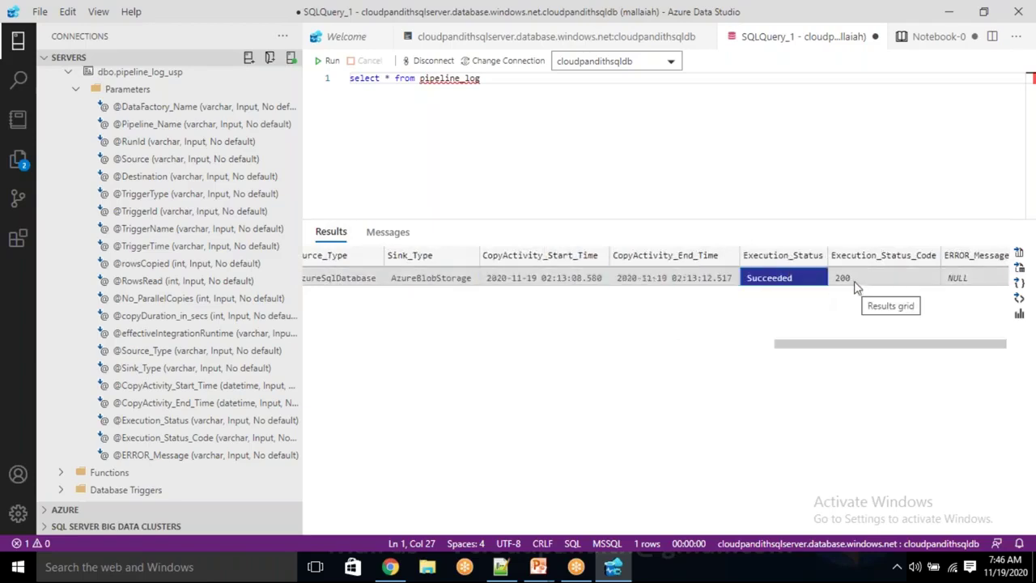
left_click(856, 280)
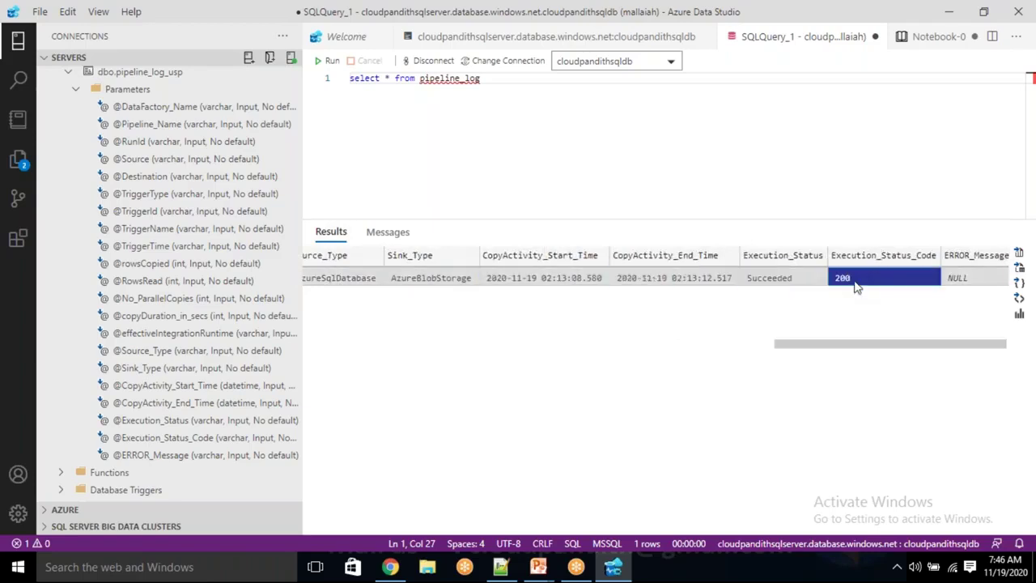
left_click(971, 283)
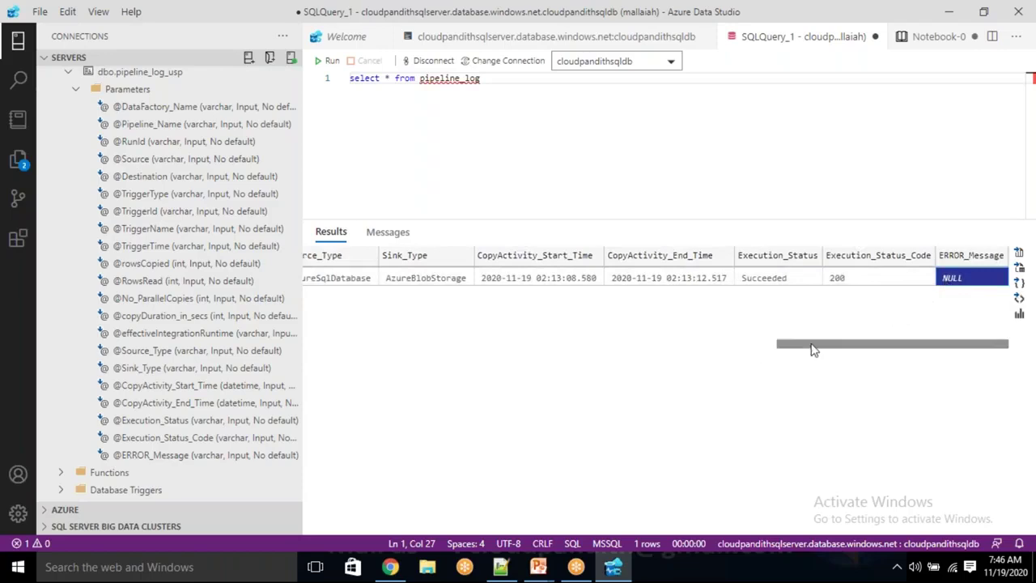
left_click_drag(813, 350, 349, 359)
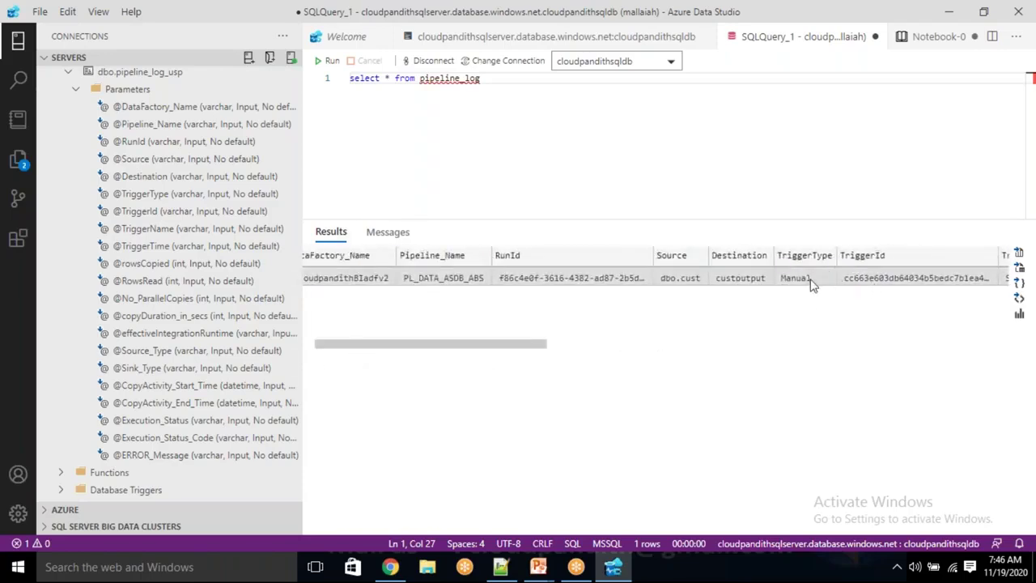
key("alt+Tab")
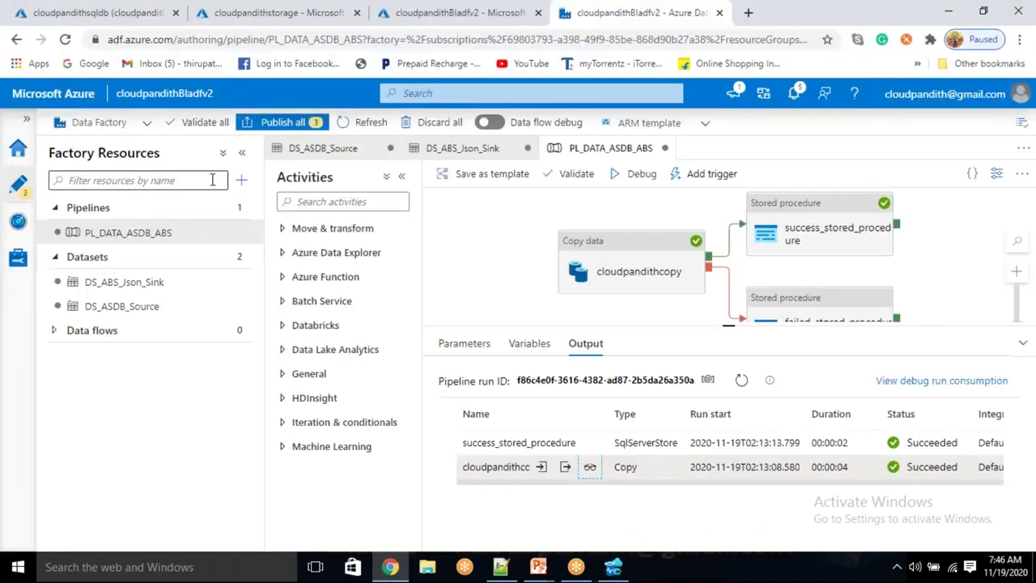
Publish the three pending changes: pipeline PL_DATA_ASDB_ABS and its two datasets
left_click(291, 126)
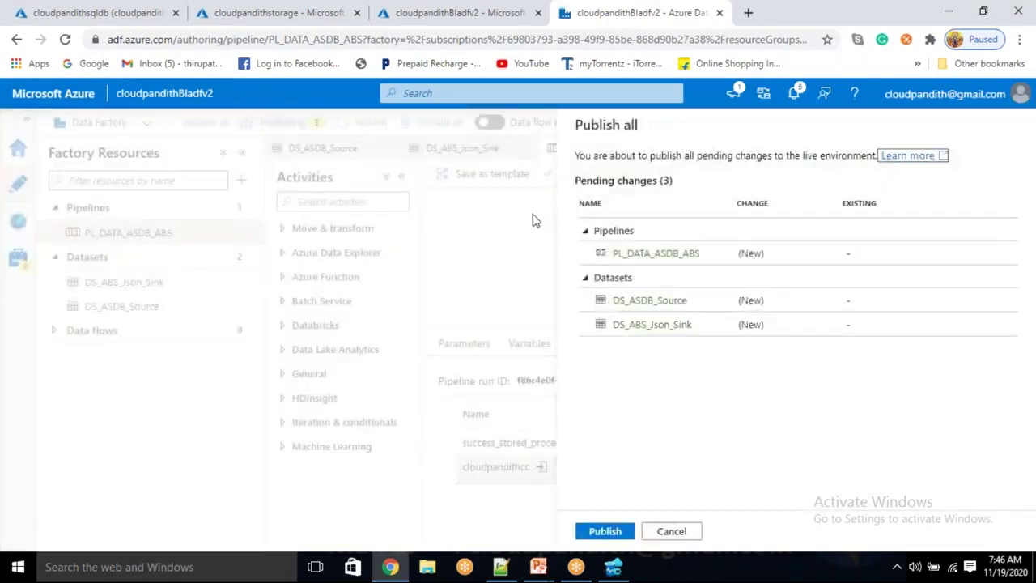
left_click(608, 532)
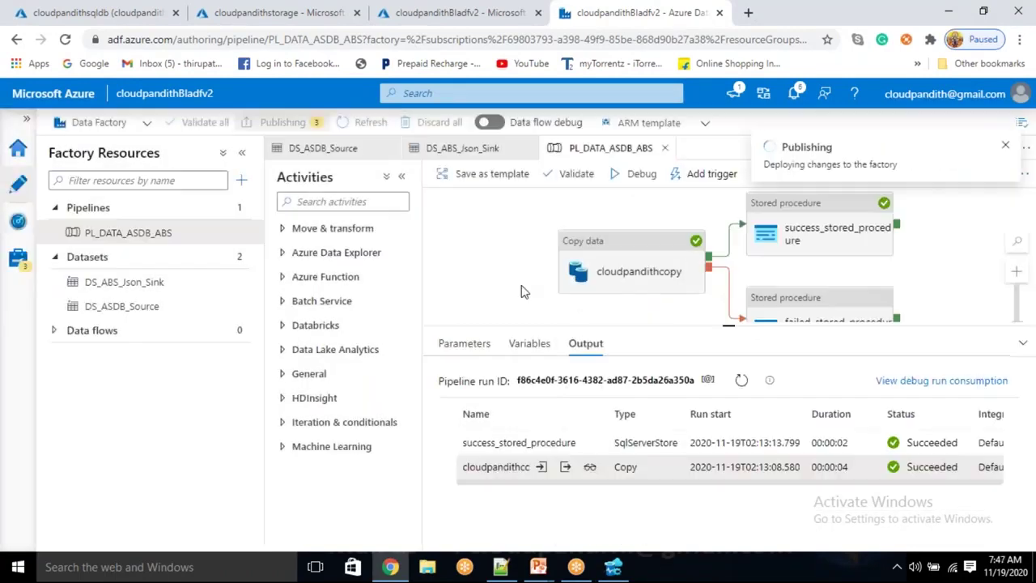
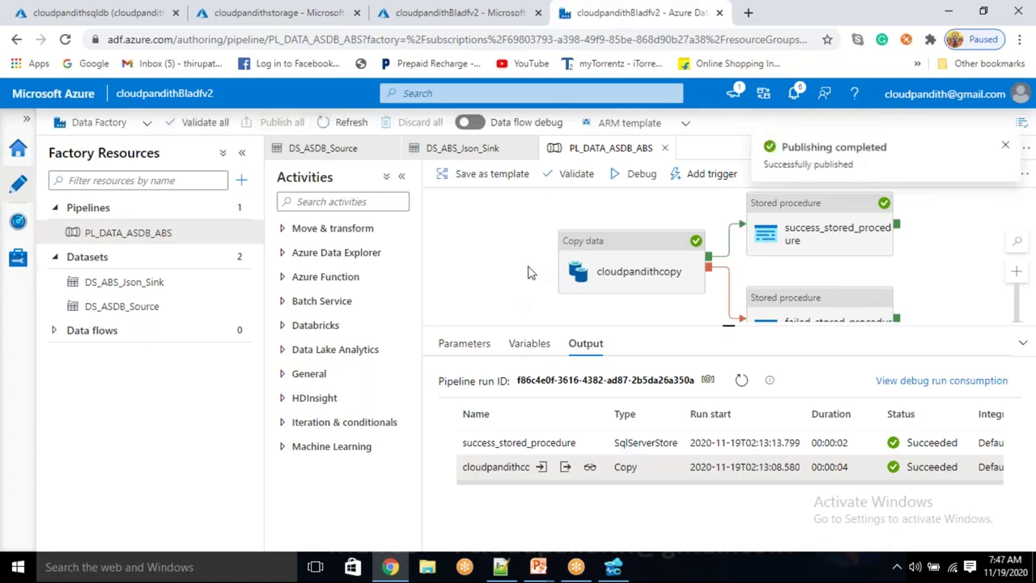
Trigger PL_DATA_ASDB_ABS now, entering schema dbo and table cust
left_click(695, 182)
left_click(694, 197)
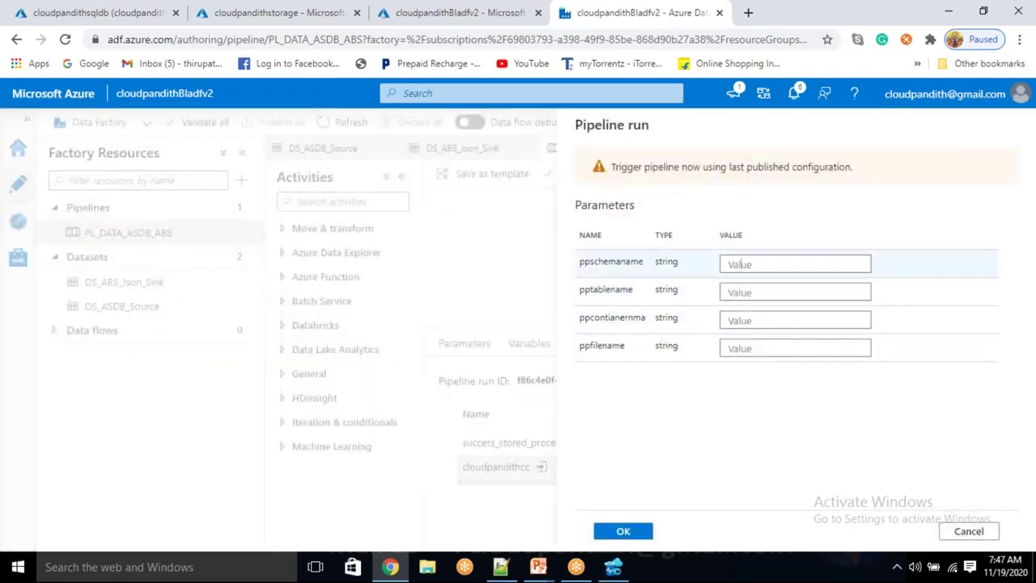
left_click(752, 263)
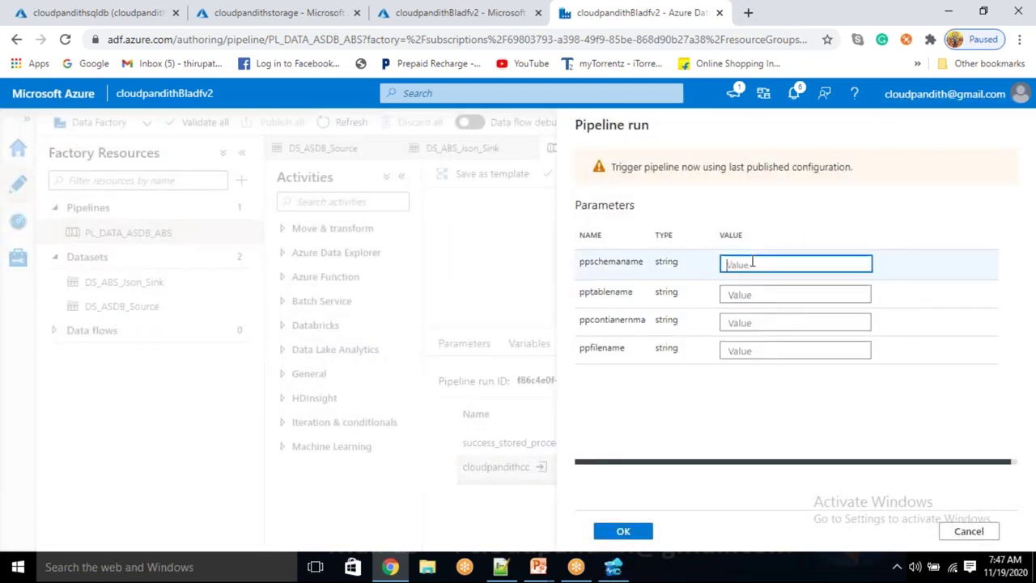
type("dbo")
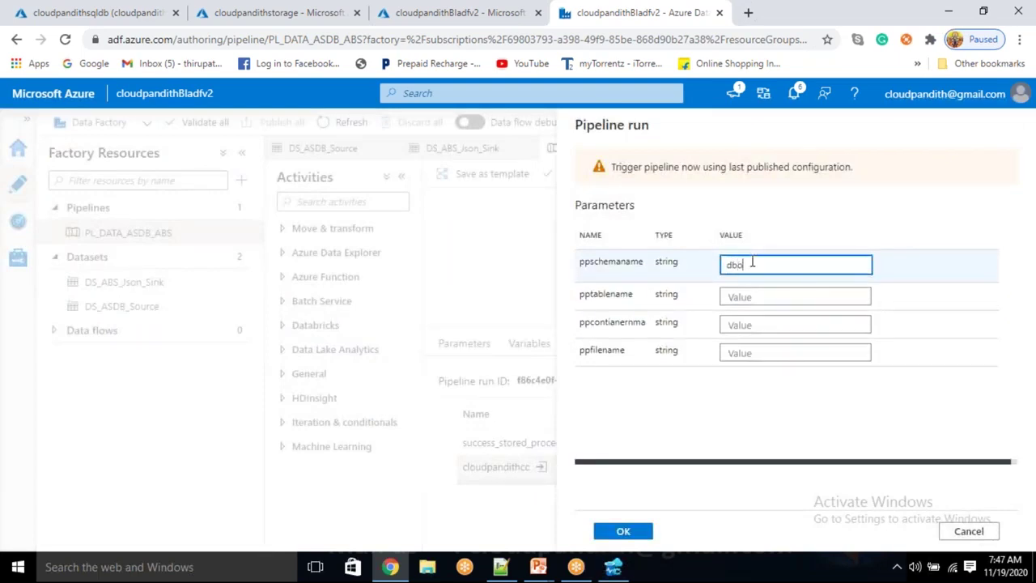
key("Tab")
type("cust")
key("Tab")
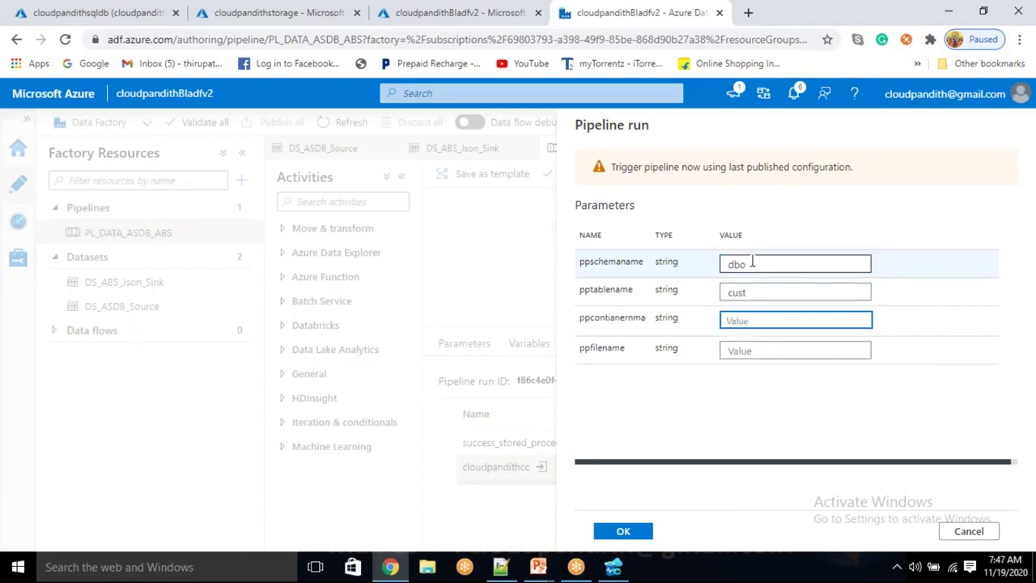
Enter container secondrun and file customer.json, then start the run
type("custda")
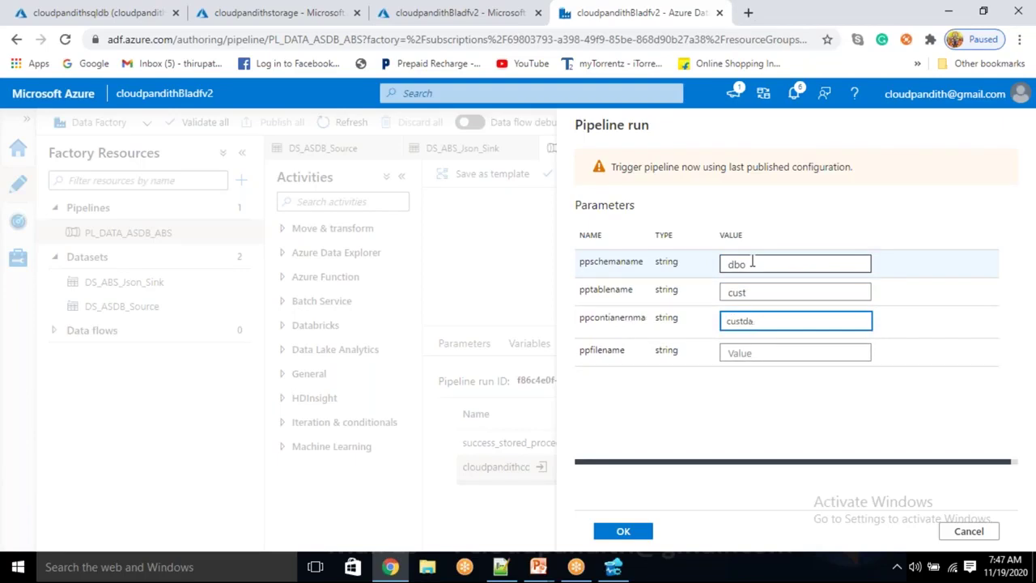
key("BackSpace")
key("BackSpace")
key("BackSpace")
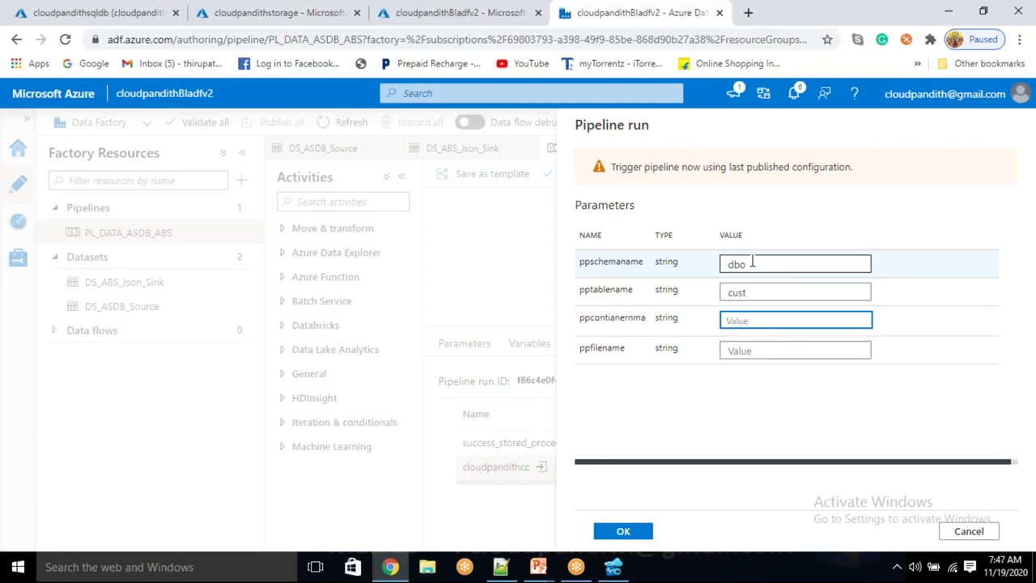
type("secondrun")
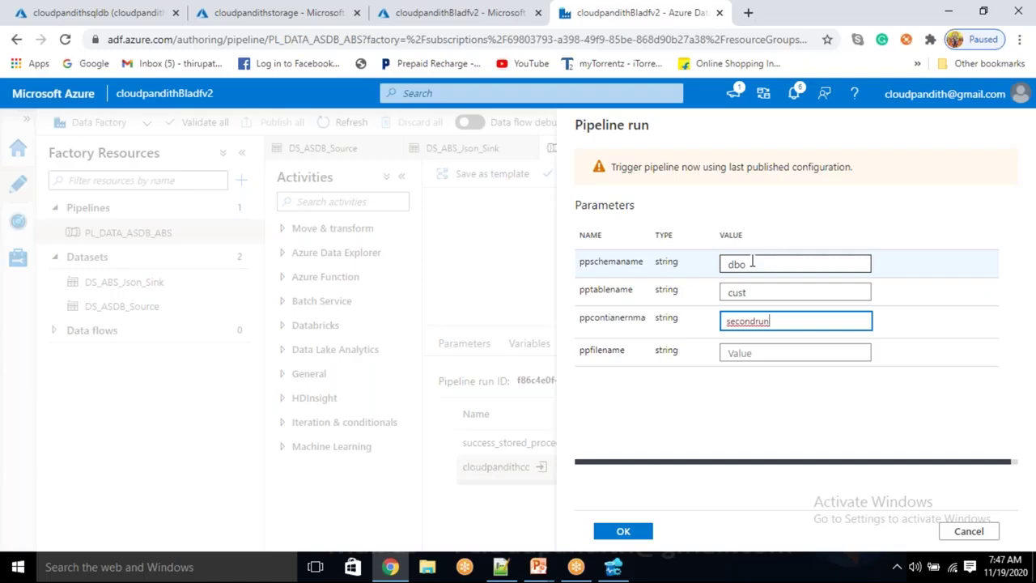
key("Tab")
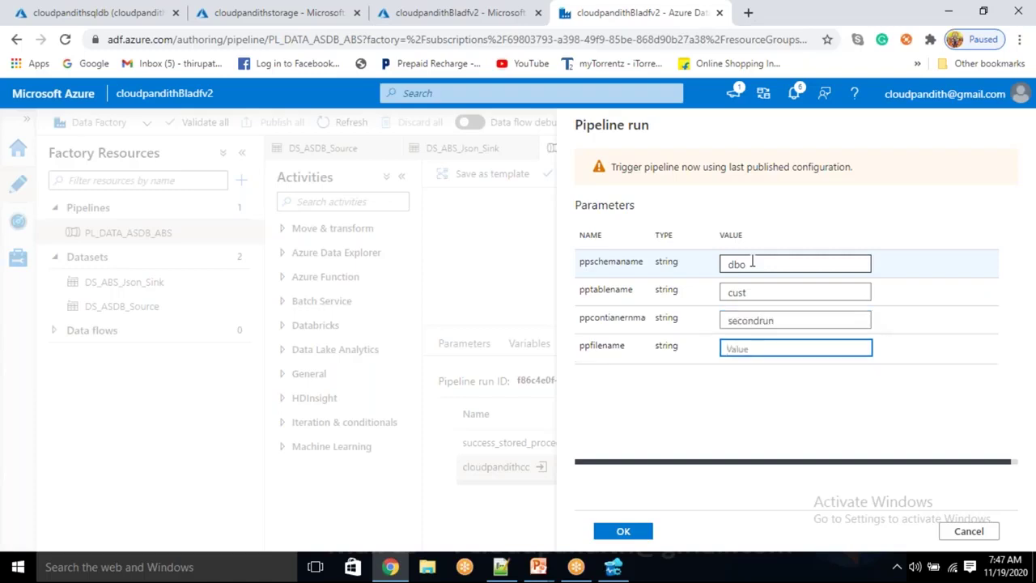
type("customer.json")
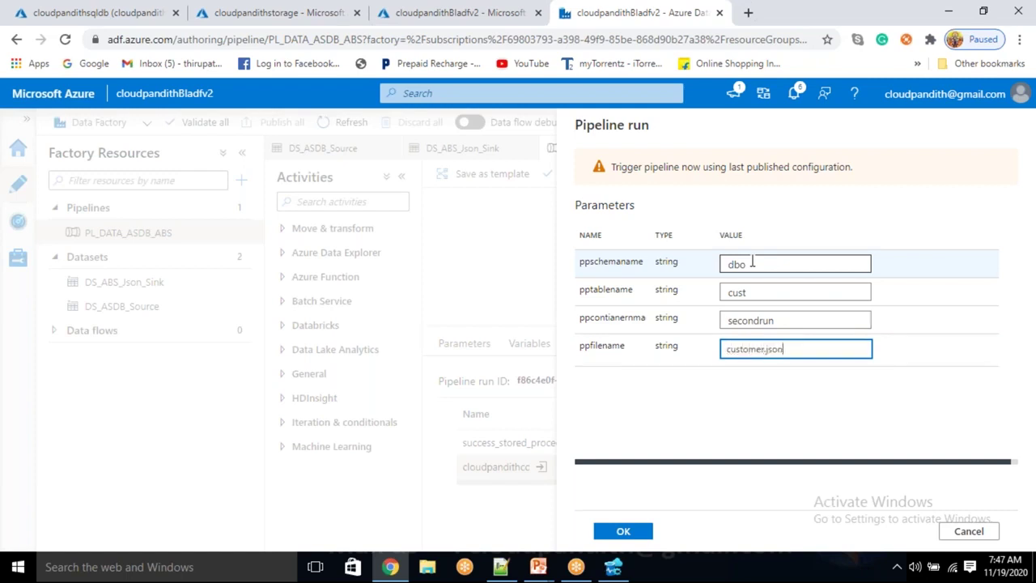
left_click(624, 532)
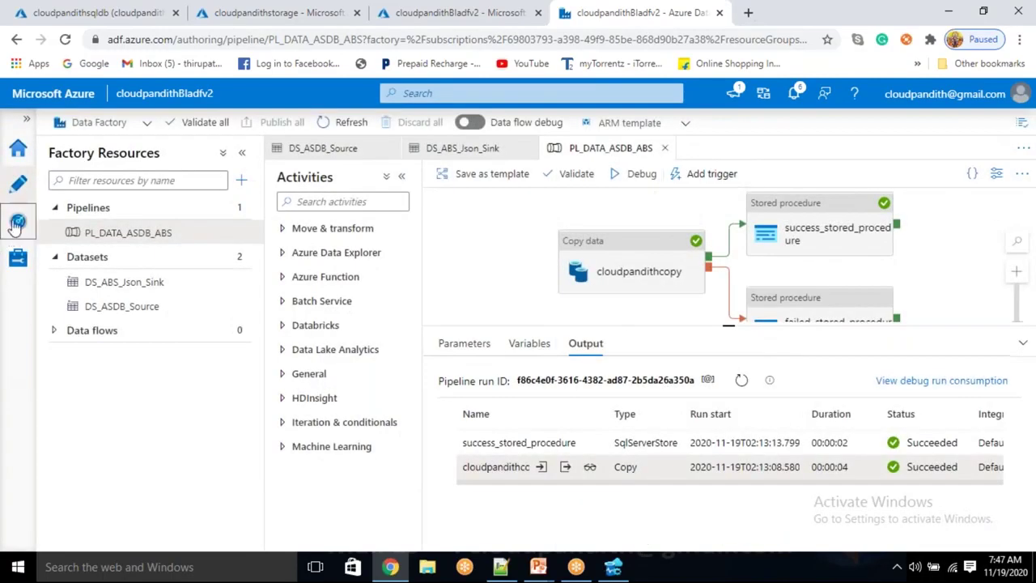
Show triggered pipeline runs in Monitor and refresh until the run shows Succeeded
left_click(17, 223)
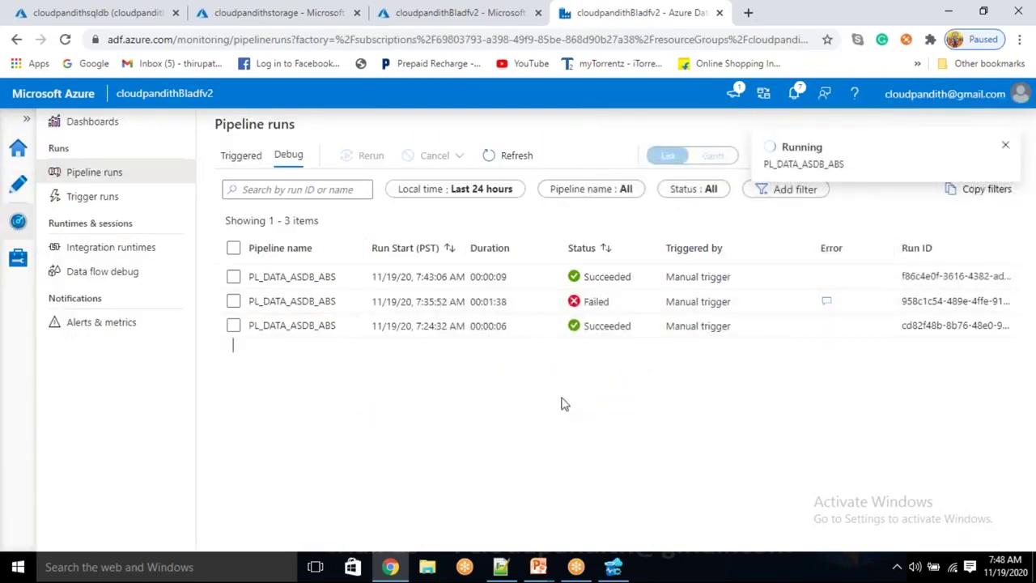
left_click(264, 162)
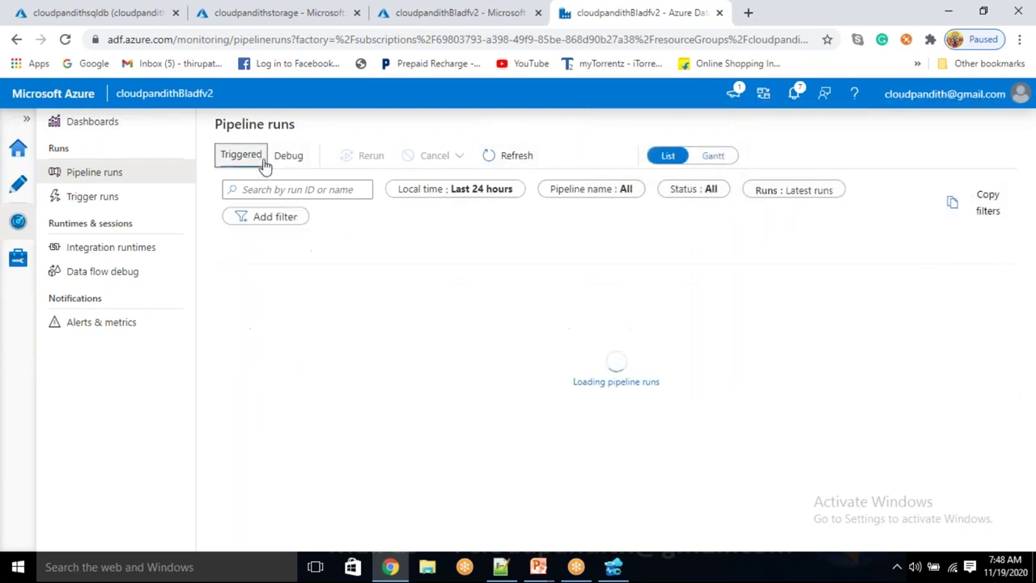
left_click(504, 158)
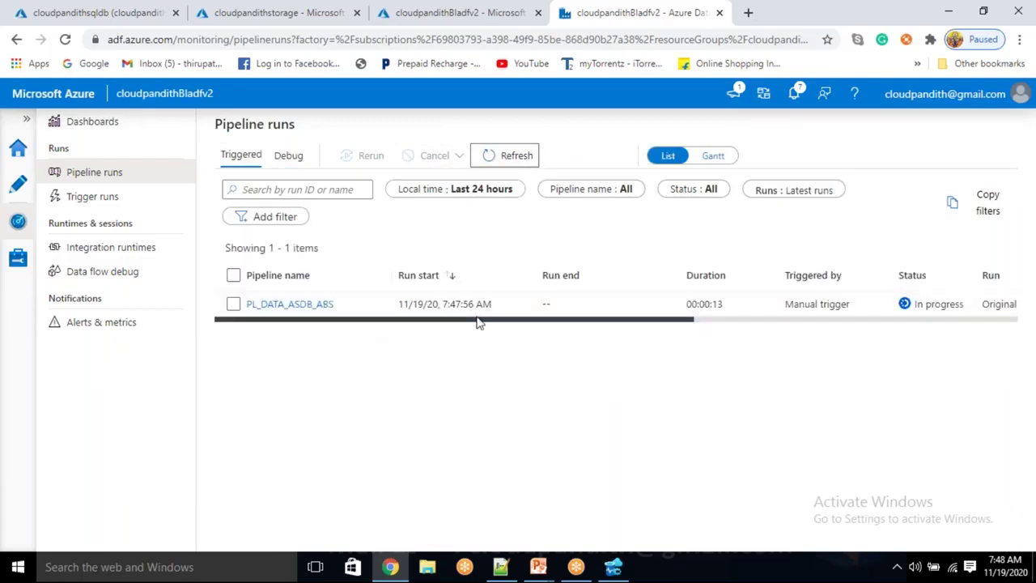
left_click_drag(509, 324, 918, 311)
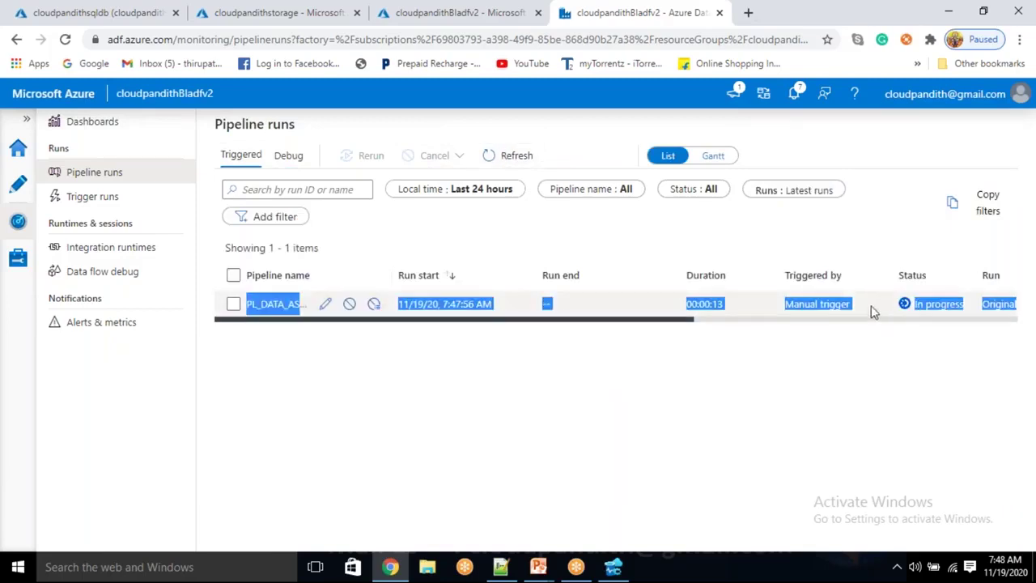
left_click(733, 331)
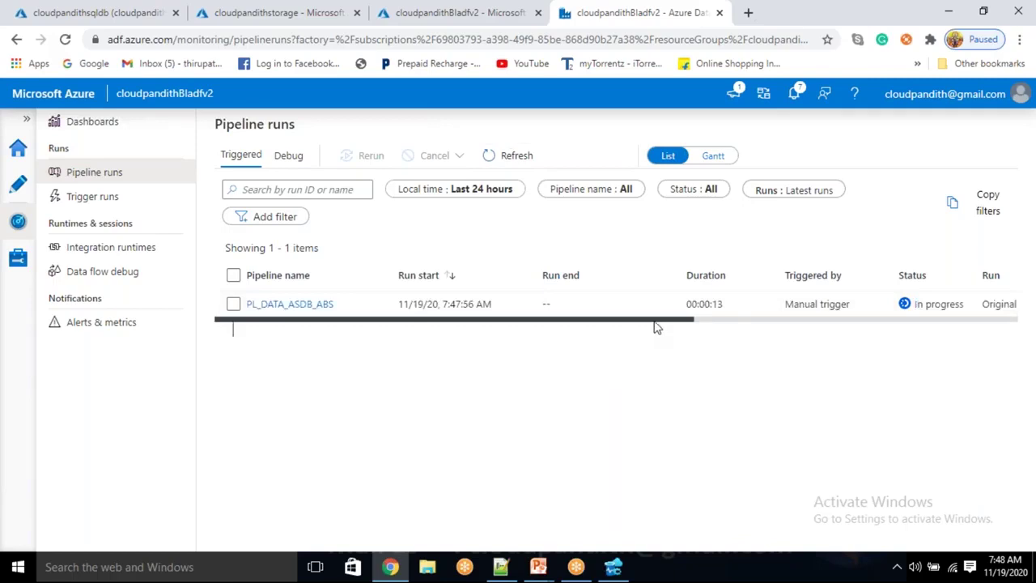
left_click_drag(653, 322, 510, 345)
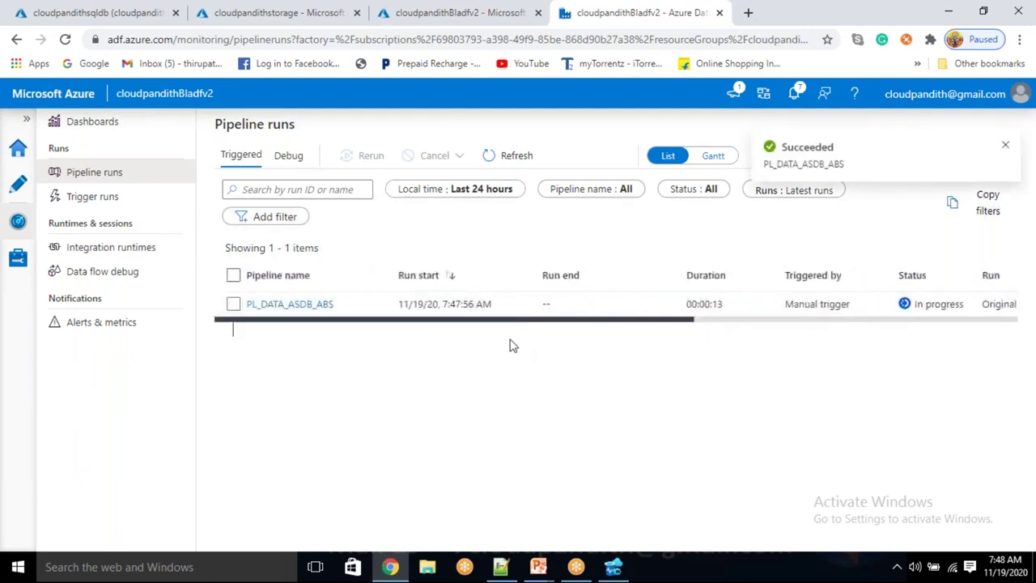
left_click(518, 156)
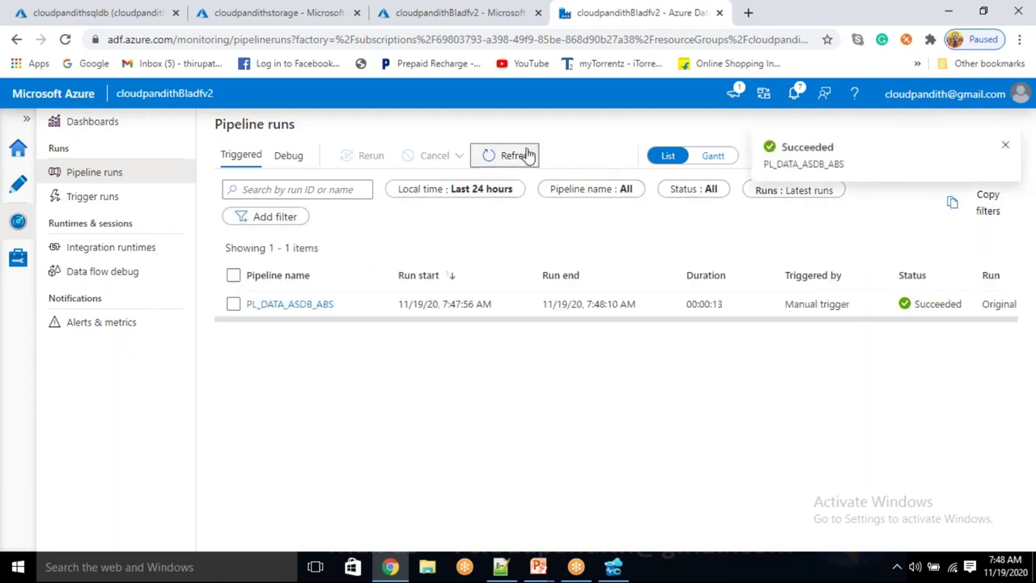
Check the trigger runs, go back to pipeline runs, then switch to Azure Data Studio's pipeline_log query
left_click(115, 208)
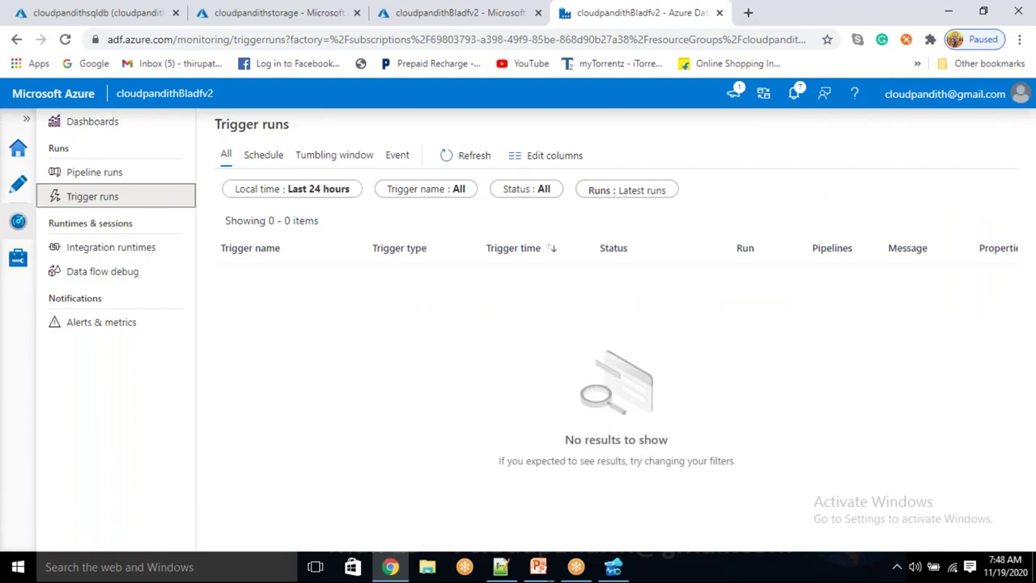
left_click(102, 177)
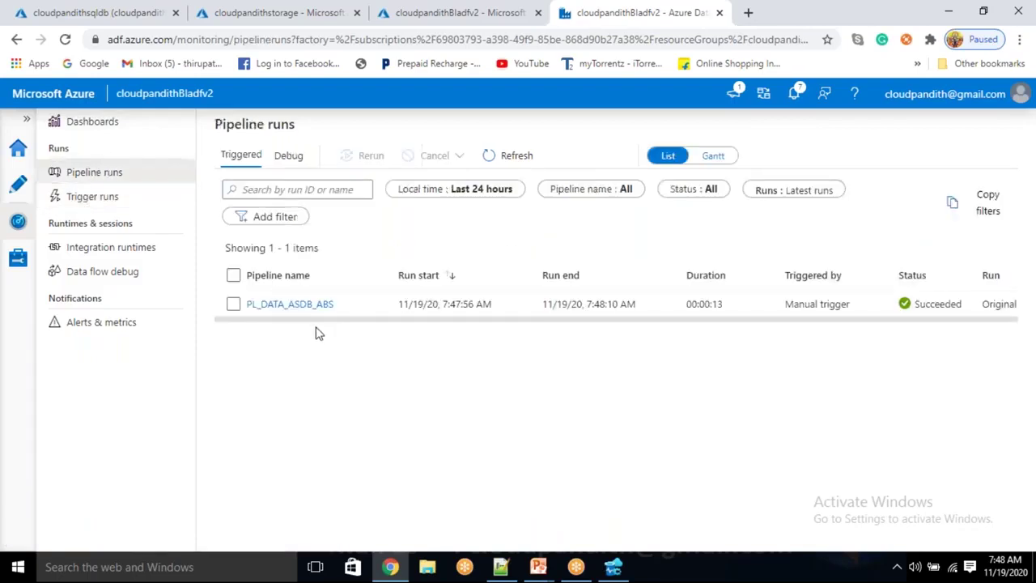
mouse_move(319, 319)
left_mouse_down()
mouse_move(504, 349)
mouse_move(702, 342)
left_mouse_up()
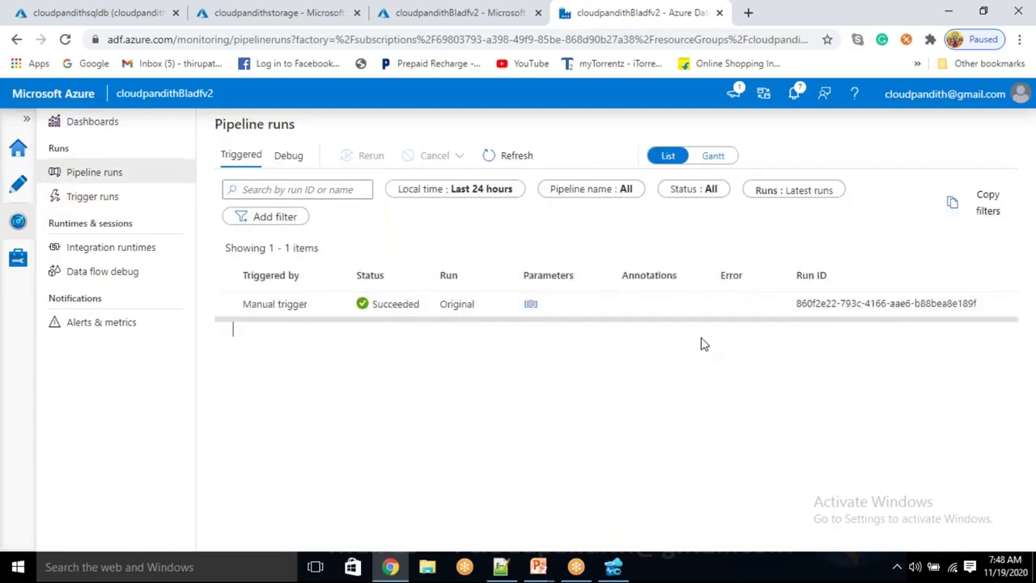
left_click(614, 566)
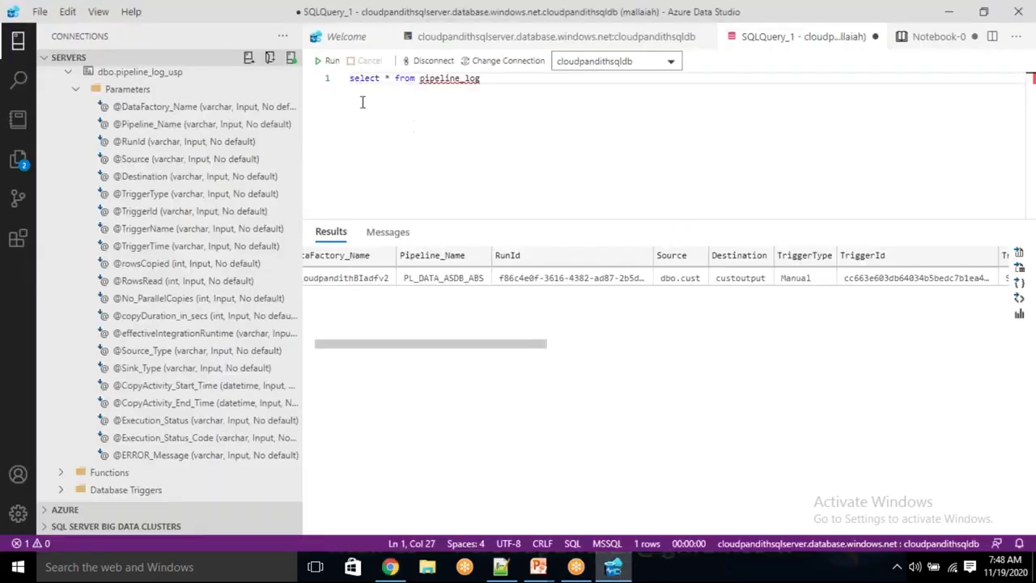
Rerun the pipeline_log query and check the new row's secondrun destination
left_click(327, 61)
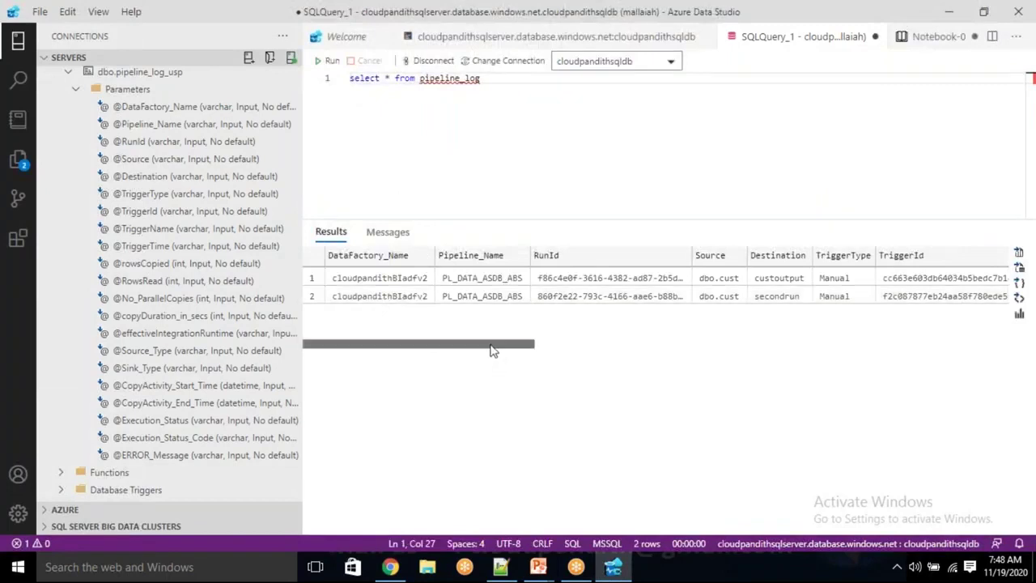
left_click_drag(492, 350, 559, 356)
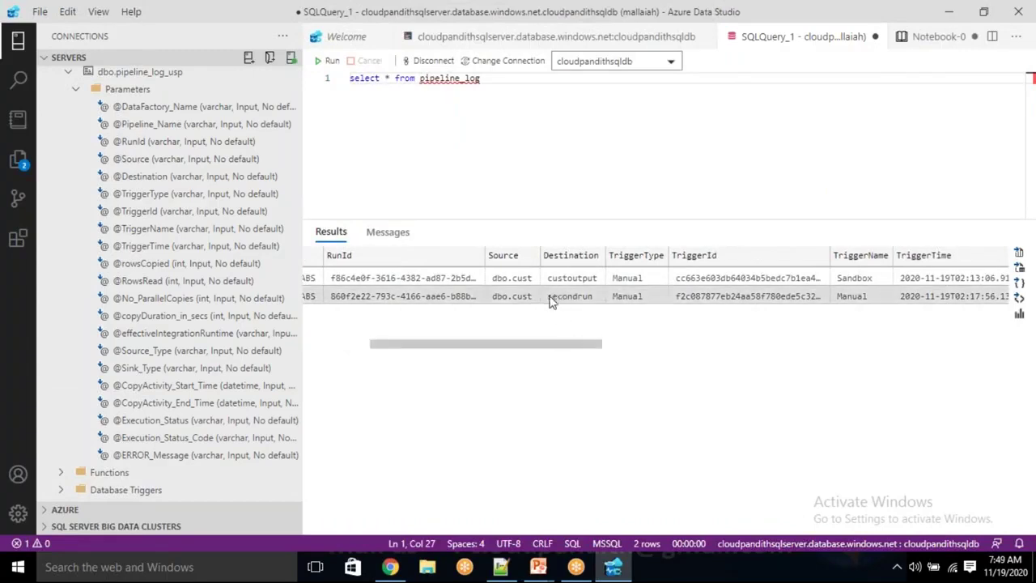
left_click(551, 301)
left_click_drag(571, 351, 597, 351)
Compare trigger names and types: Sandbox for run one, Manual for run two
left_click(793, 279)
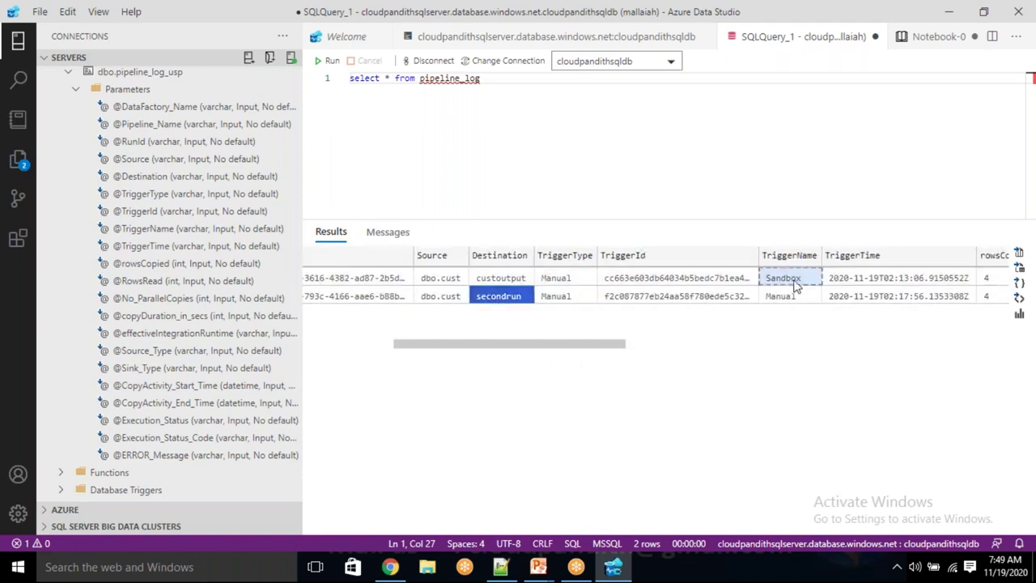
left_click(791, 280)
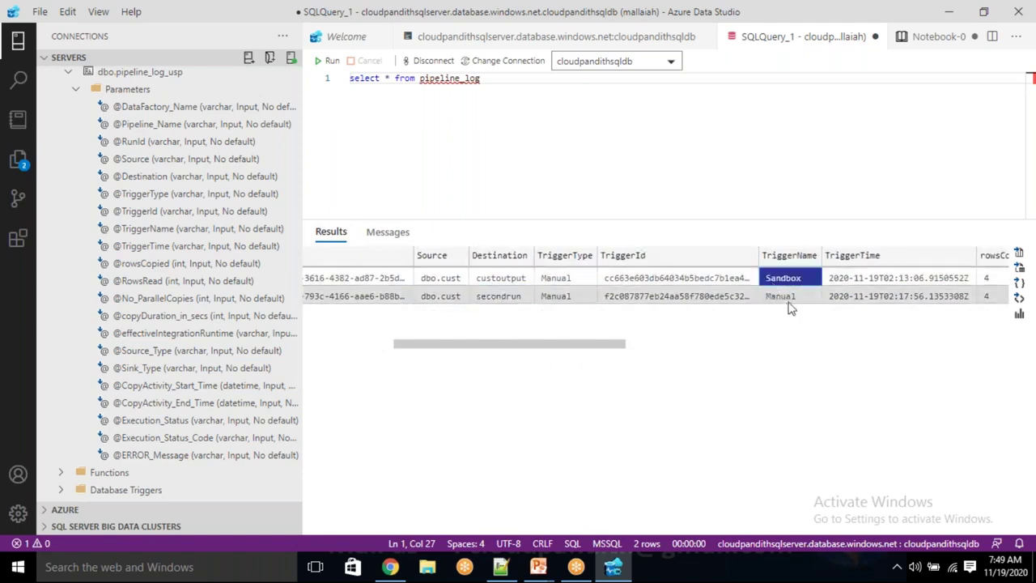
left_click(779, 299)
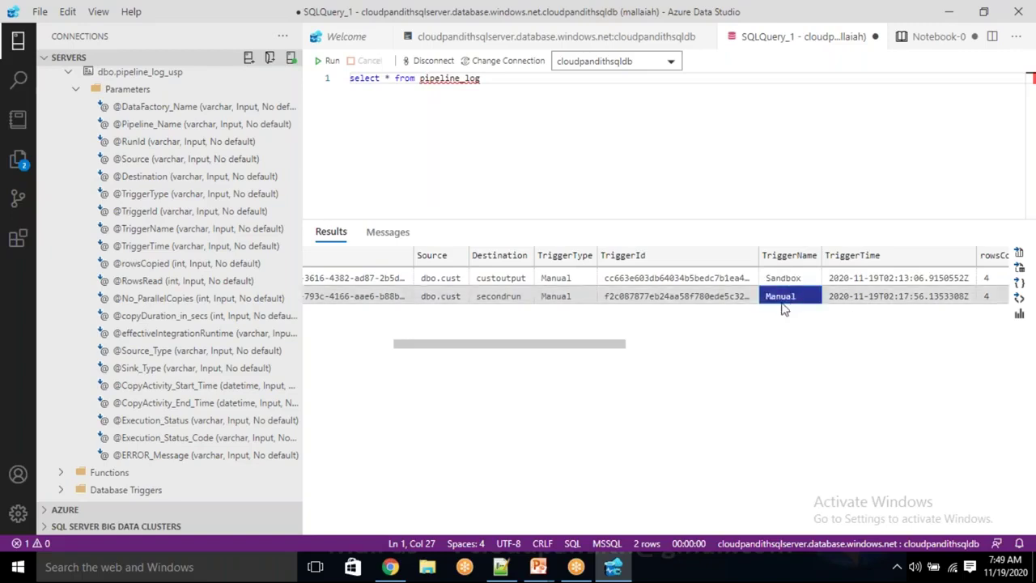
left_click(553, 283)
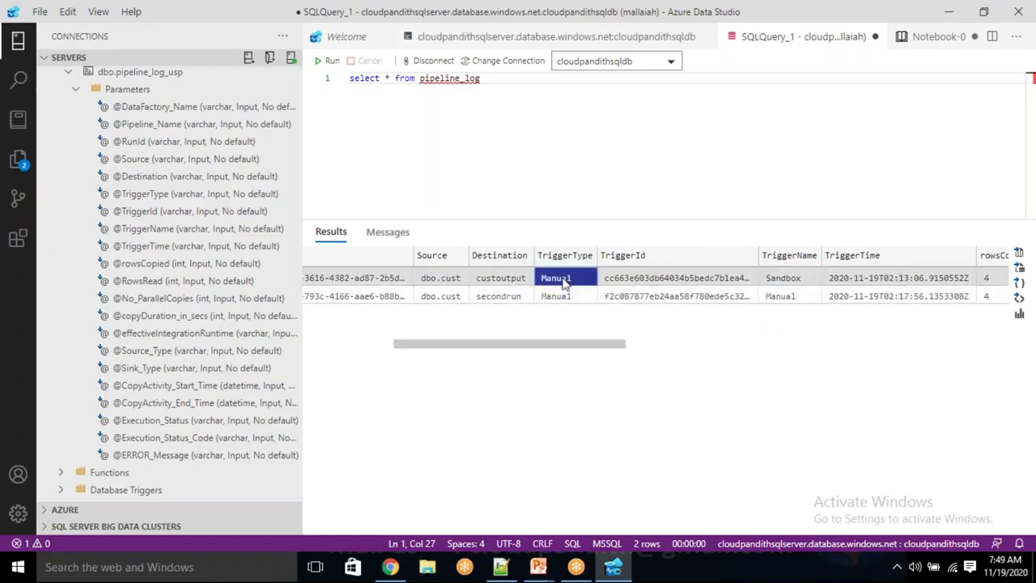
left_click(564, 297)
key("Up")
left_click(568, 298)
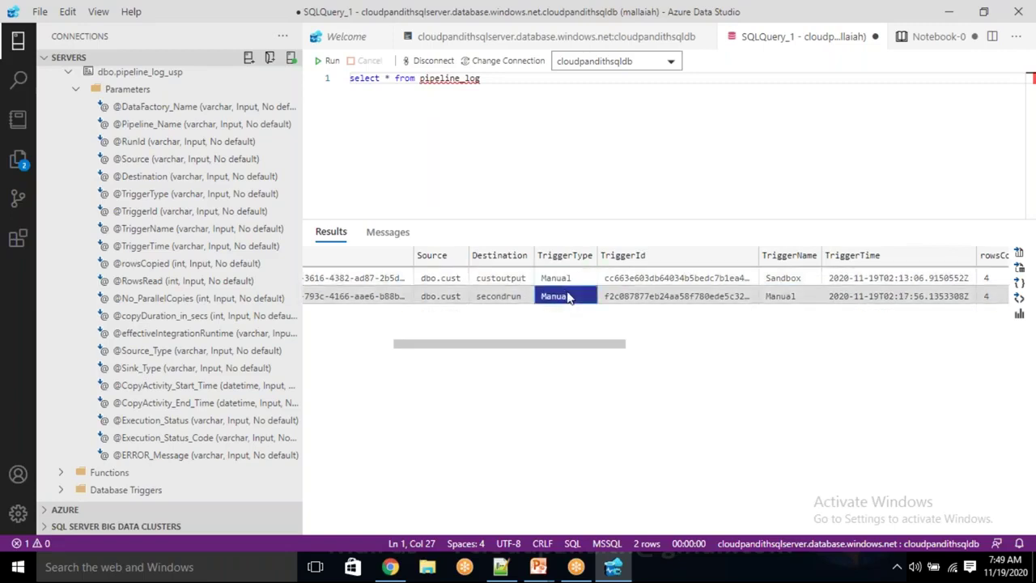
Review the remaining logged columns of both rows, then return to Data Factory
left_click_drag(583, 348, 652, 362)
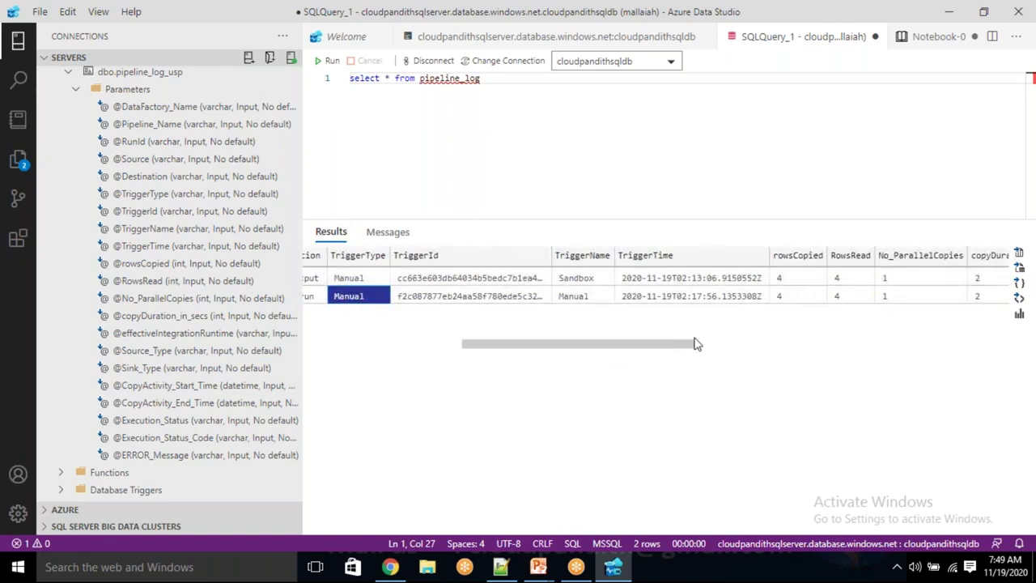
left_click_drag(688, 347, 907, 353)
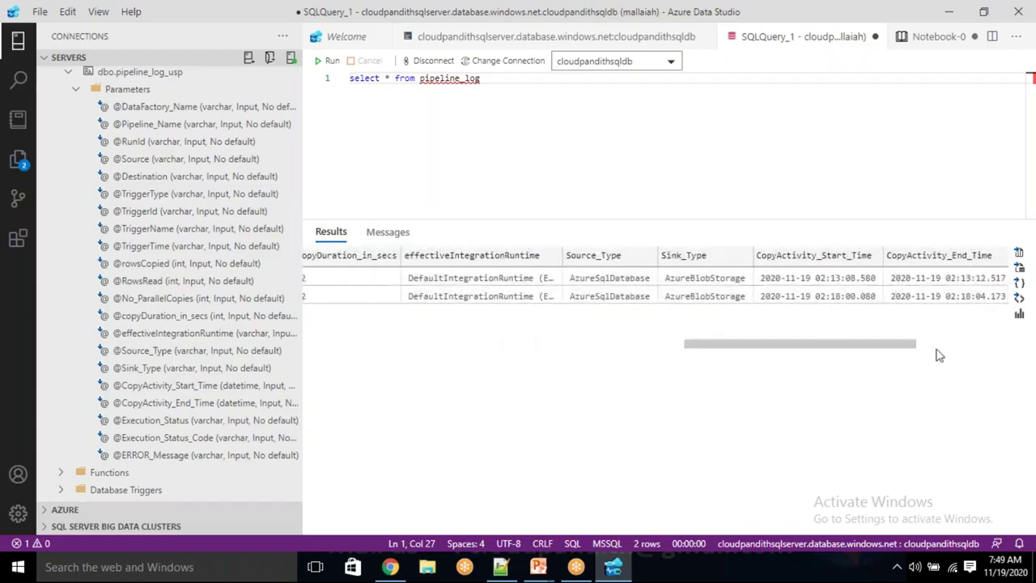
left_click_drag(930, 351, 1014, 359)
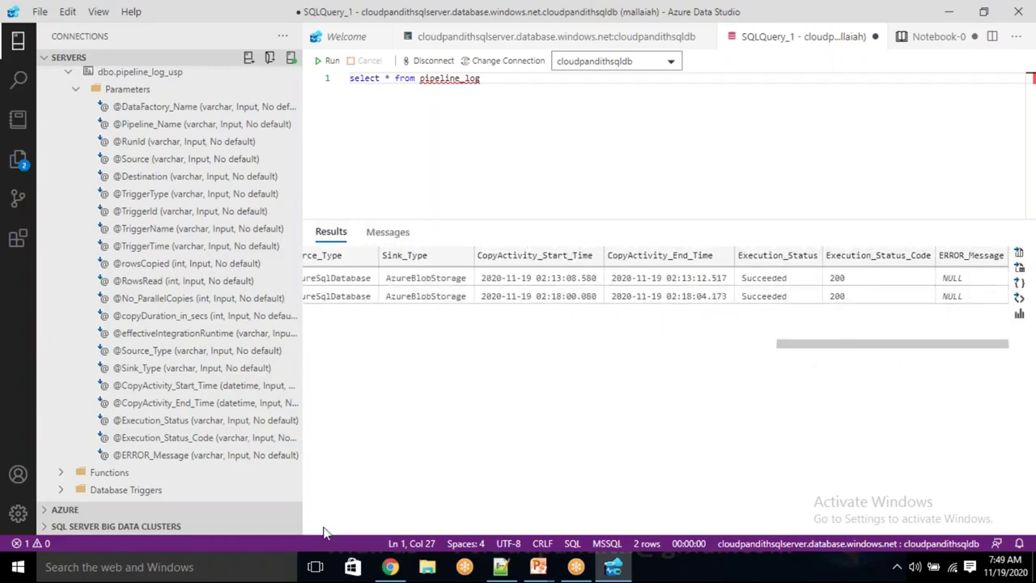
left_click(390, 566)
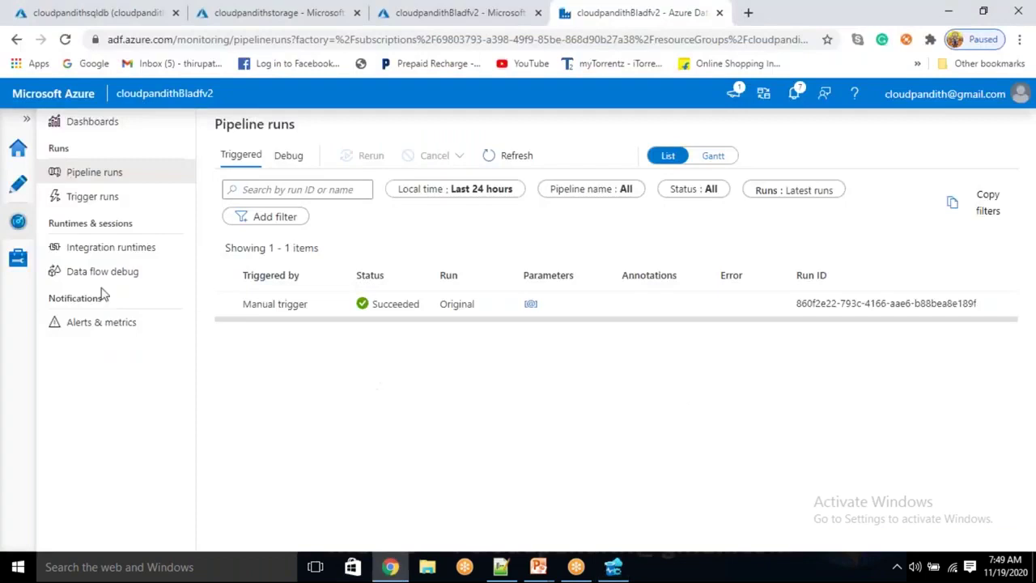
Start creating a brand new trigger for the PL_DATA_ASDB_ABS pipeline
left_click(12, 194)
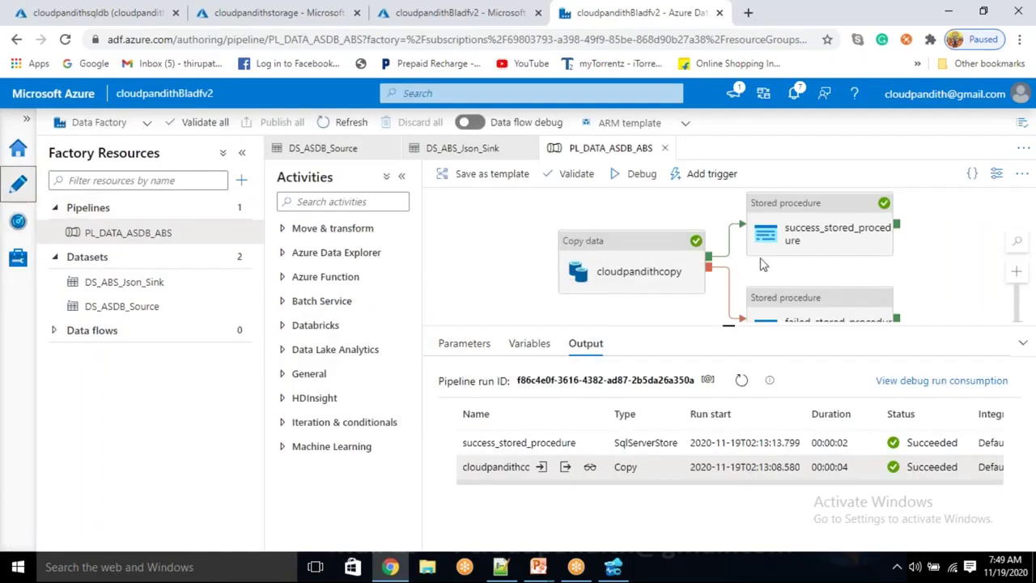
left_click(710, 175)
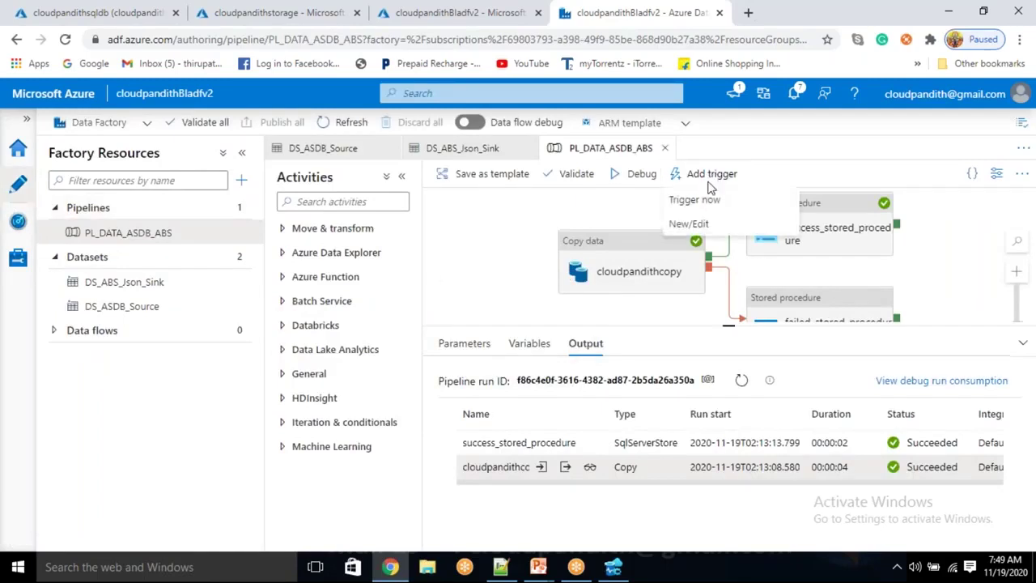
left_click(701, 227)
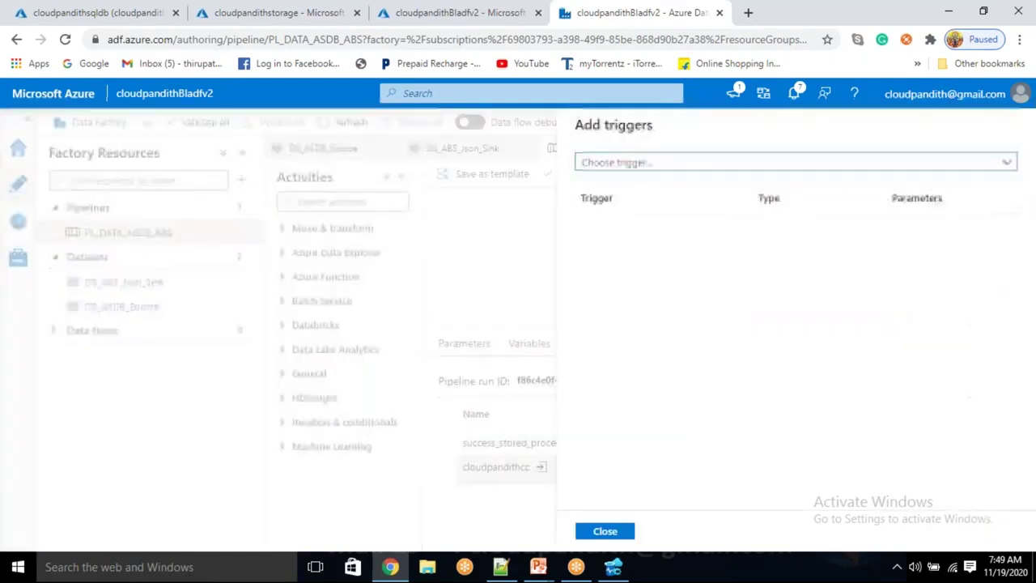
left_click(642, 162)
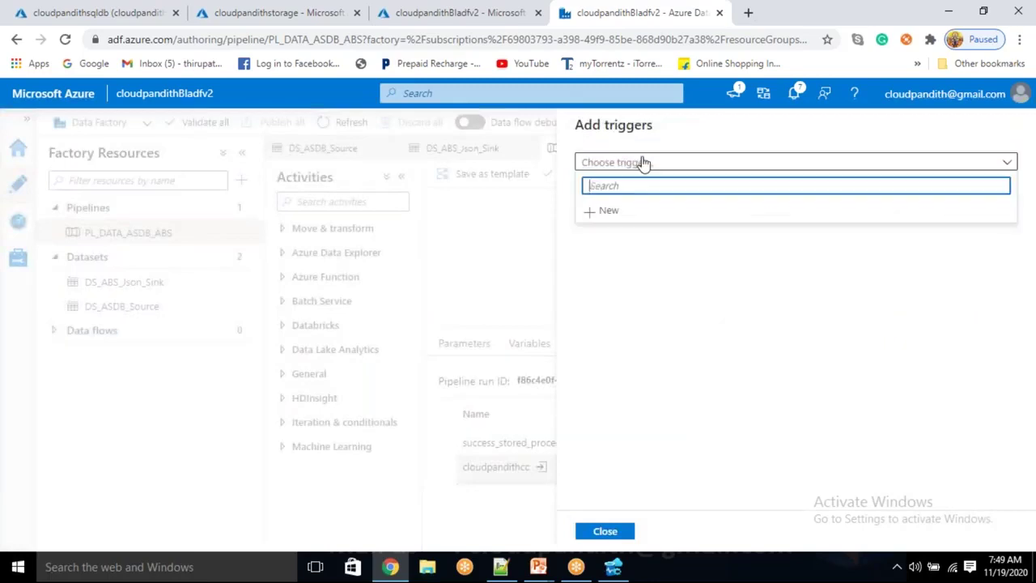
left_click(615, 212)
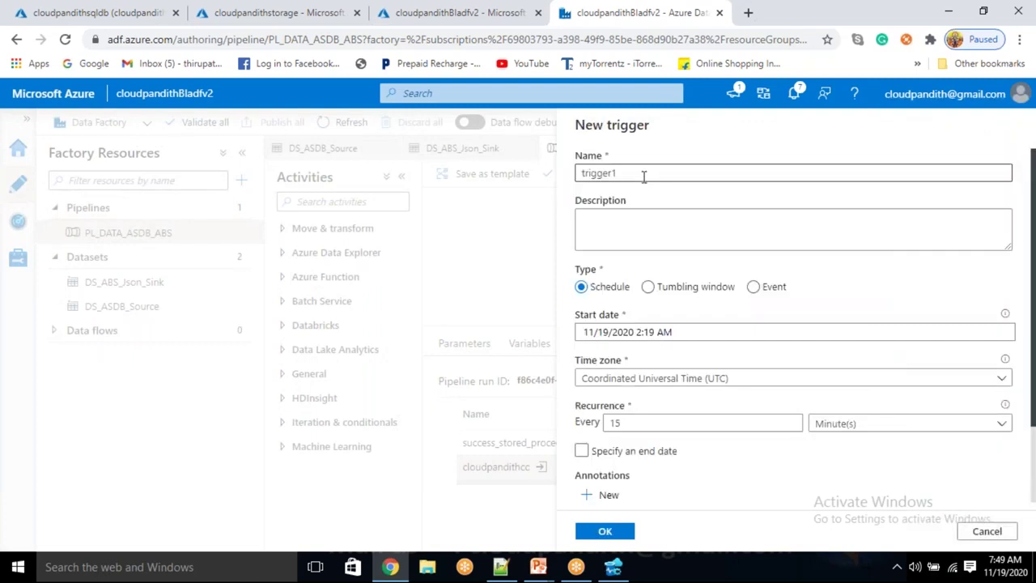
Name the trigger cloudpandithtrigger as a Schedule type in UTC, recurring every 15 minutes
left_click(644, 175)
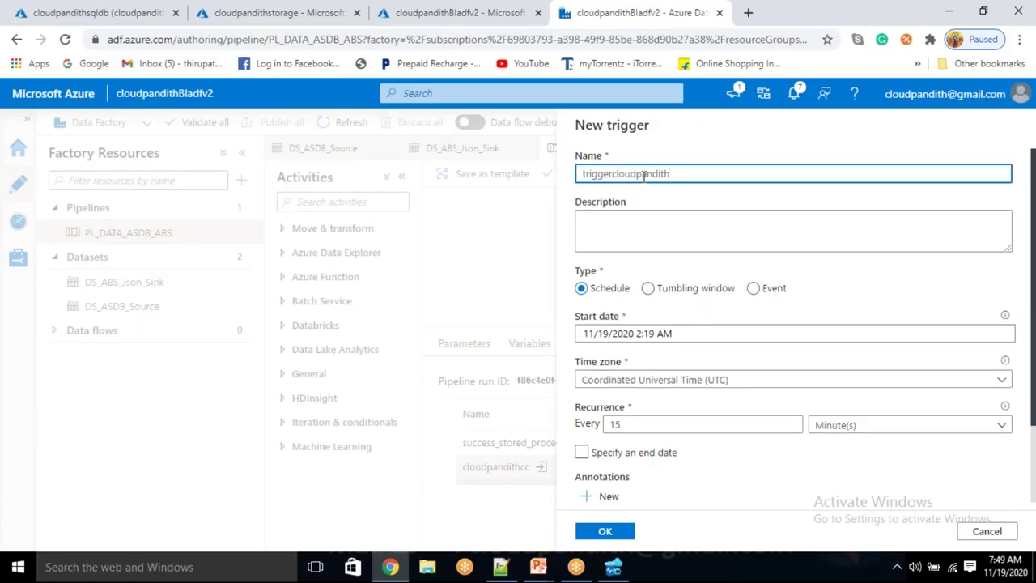
key("BackSpace")
key("BackSpace")
key("BackSpace")
key("BackSpace")
key("BackSpace")
key("BackSpace")
key("BackSpace")
key("BackSpace")
type("cloudpandith")
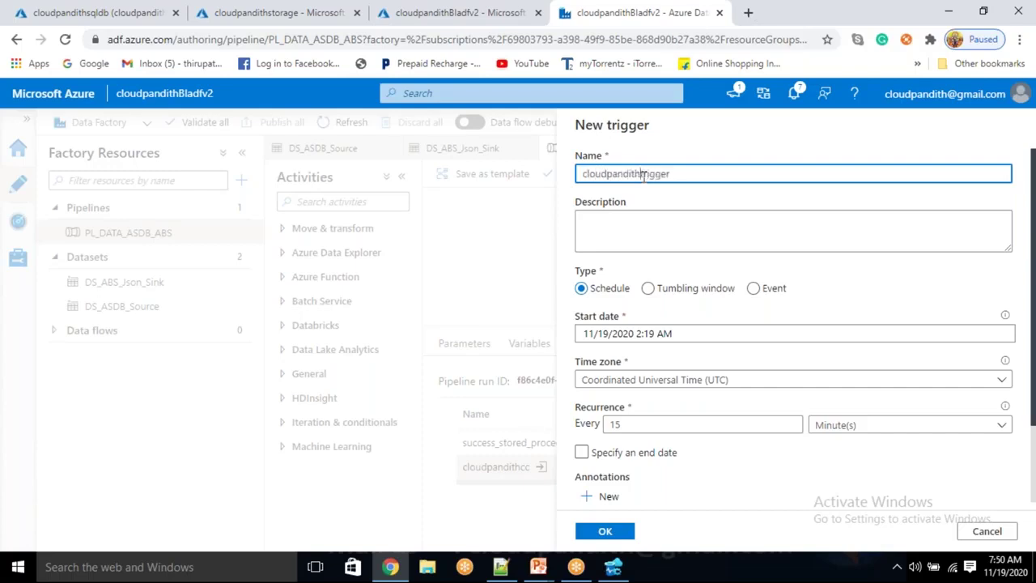
left_click(647, 288)
left_click(753, 288)
left_click(635, 380)
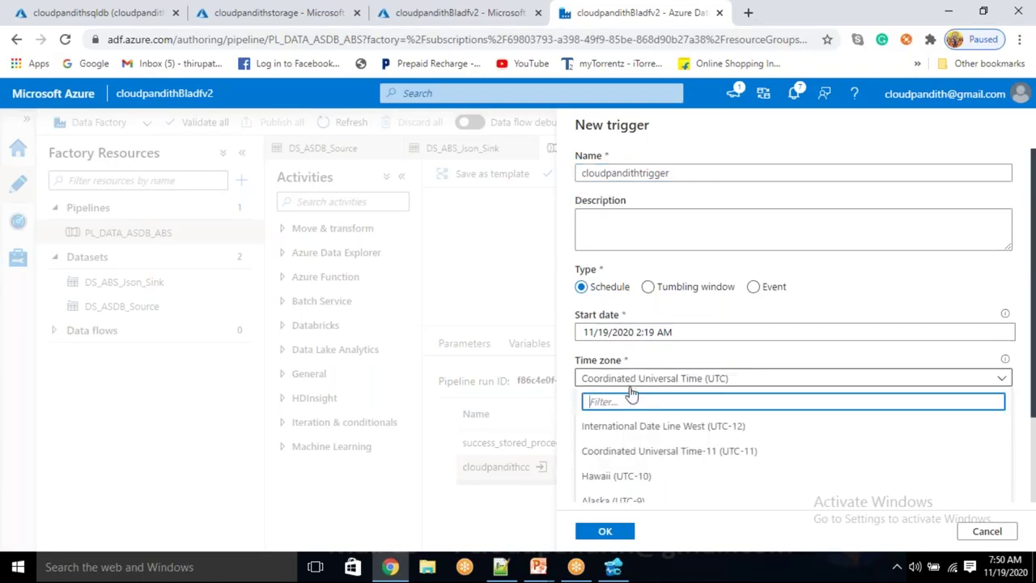
scroll(628, 393, "down", 1)
left_click(686, 243)
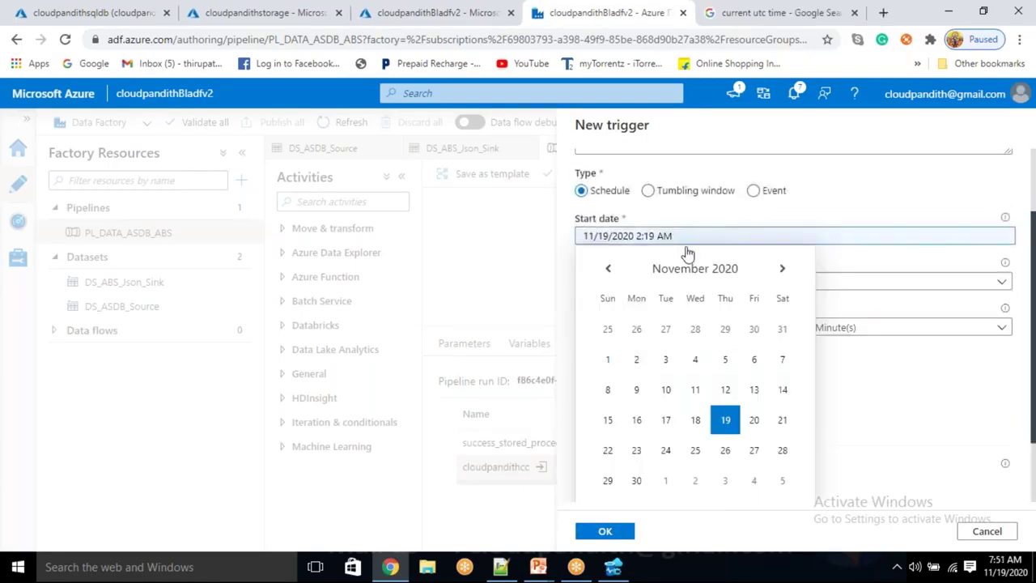
left_click(895, 398)
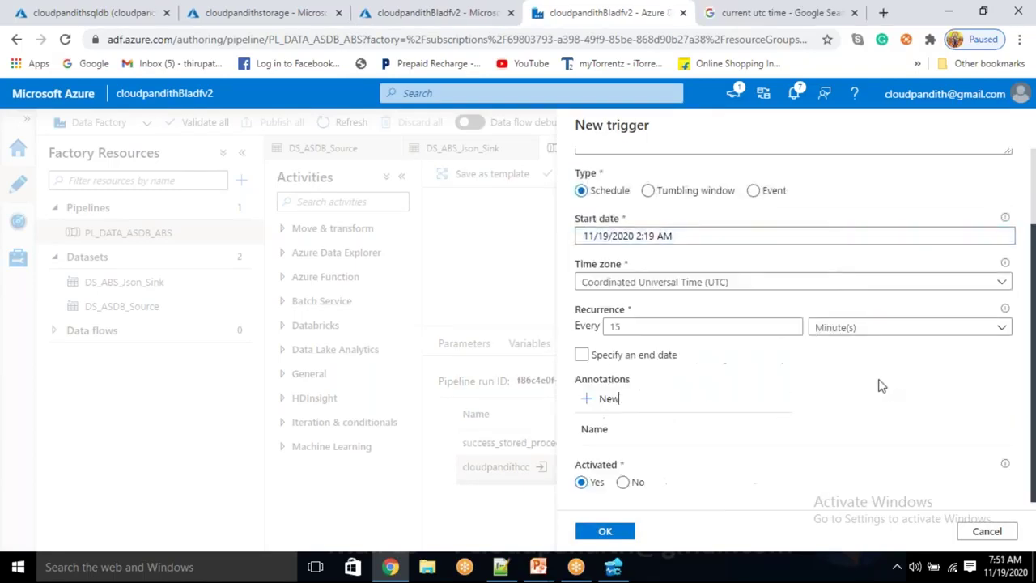
left_click(649, 326)
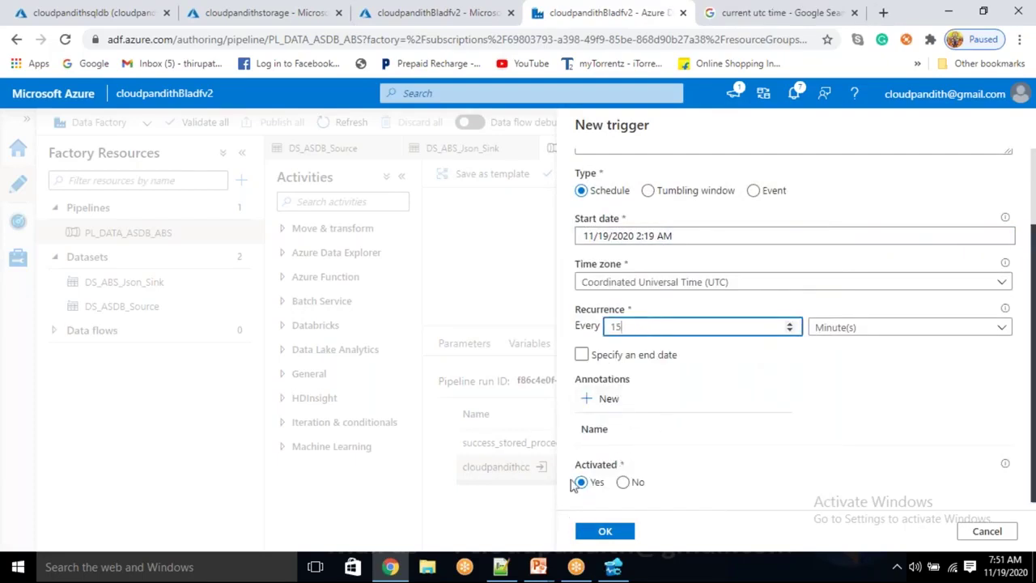
Set the start time to 11/19/2020 2:23 AM and confirm the schedule settings
left_click(688, 235)
scroll(639, 441, "down", 2)
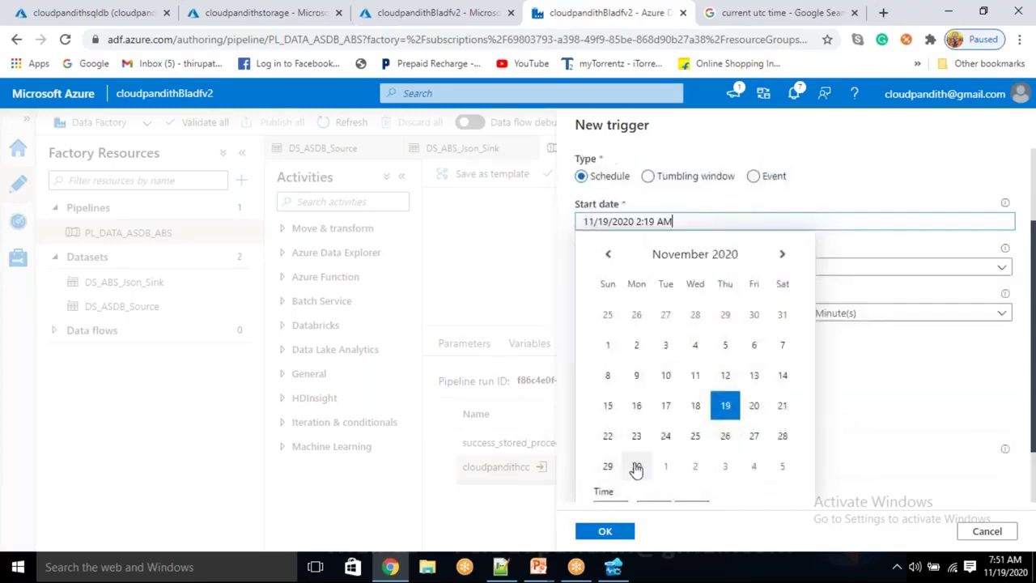
left_click(663, 434)
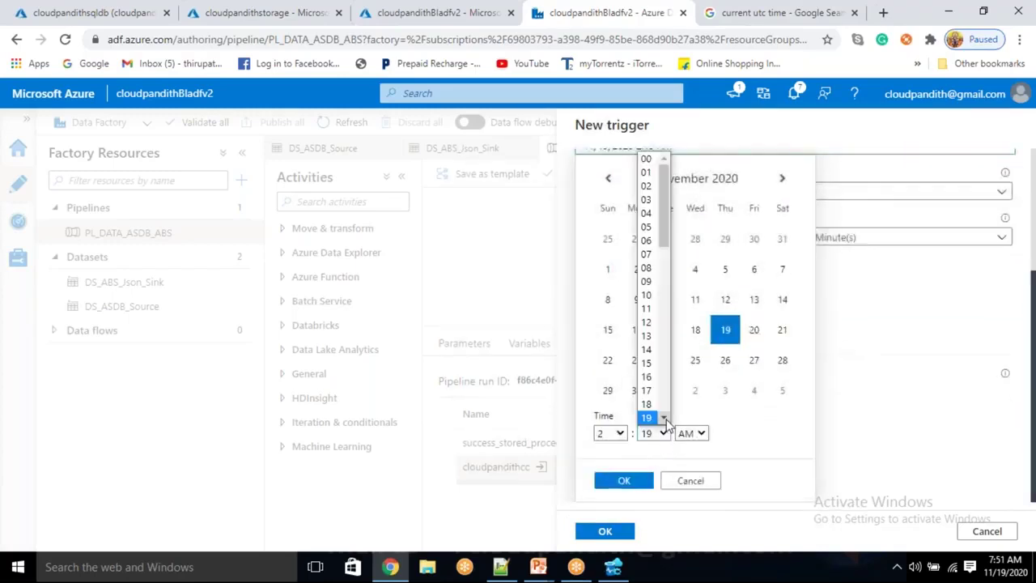
left_click(663, 418)
left_click(663, 418)
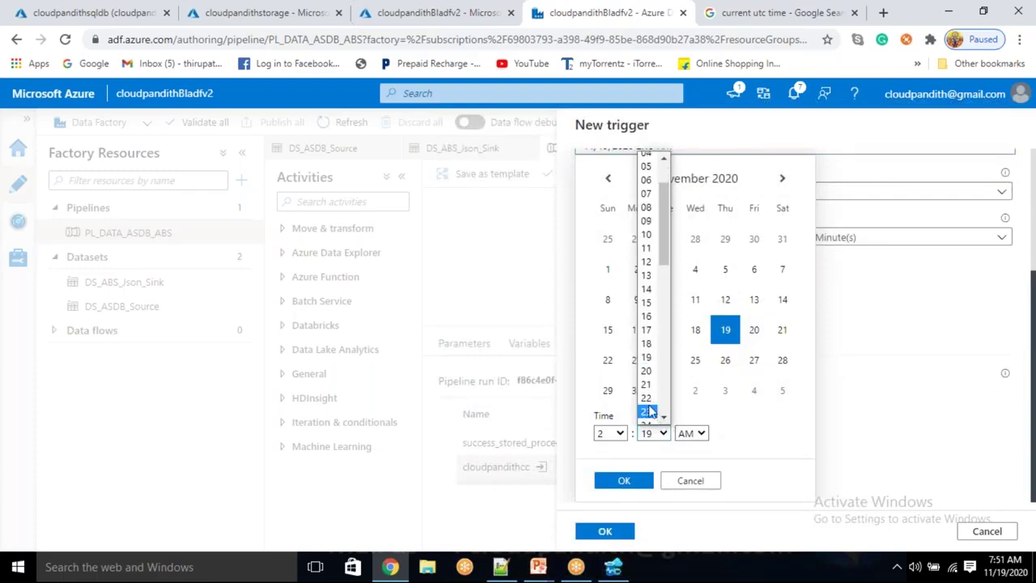
left_click(648, 412)
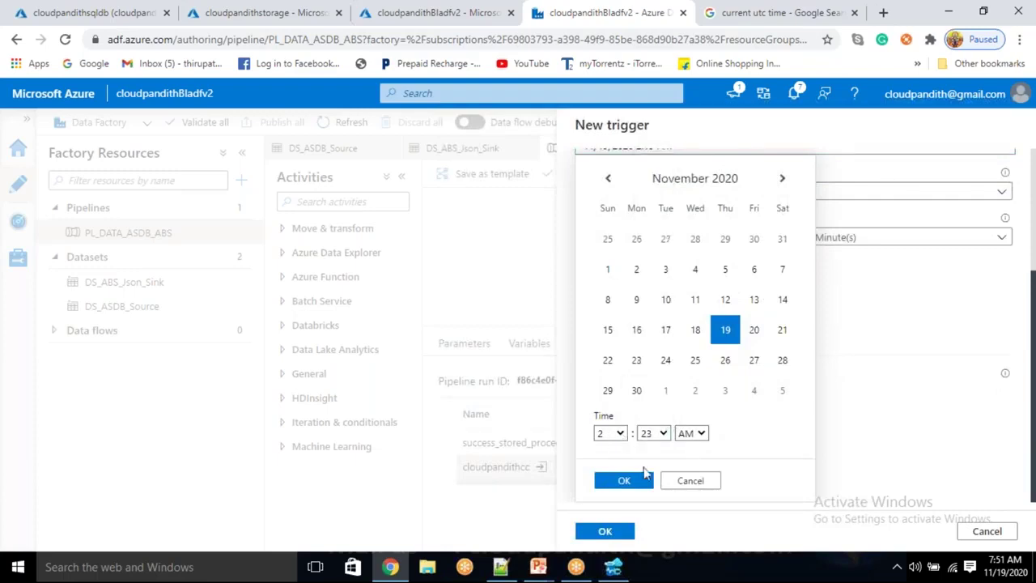
left_click(624, 480)
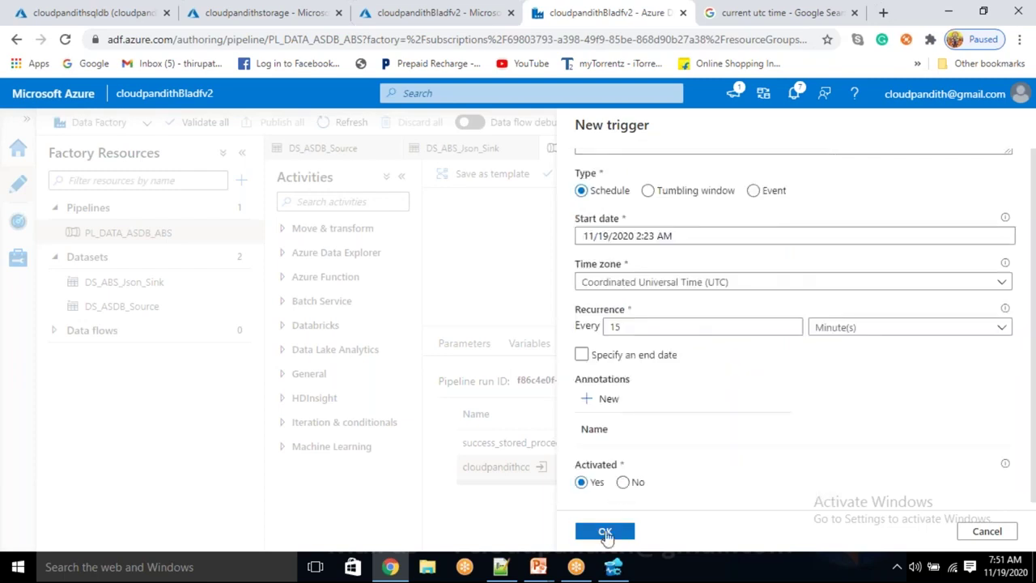
left_click(605, 532)
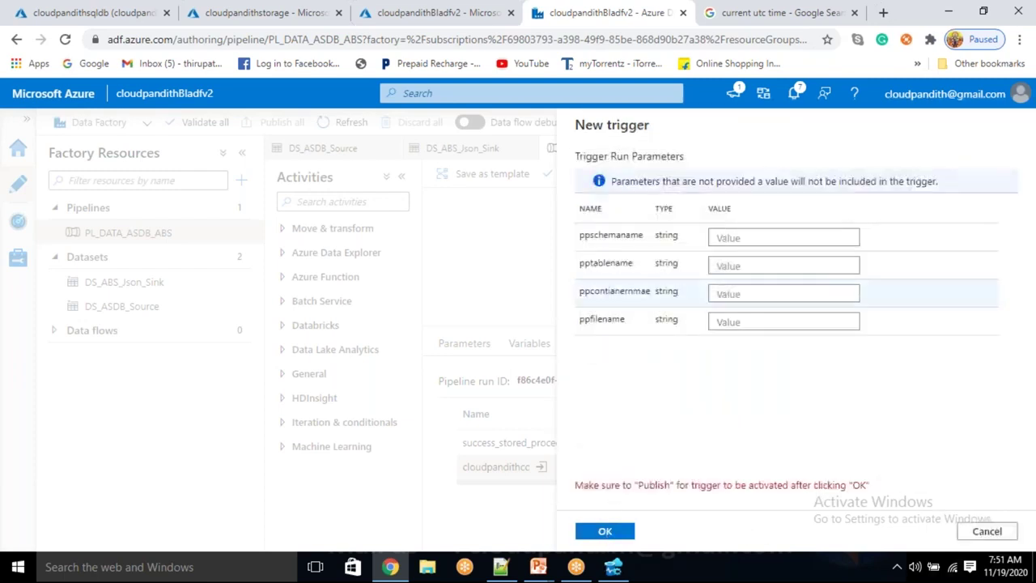
Enter trigger run parameters dbo, cust, scheudlerun and customer.json
left_click(744, 236)
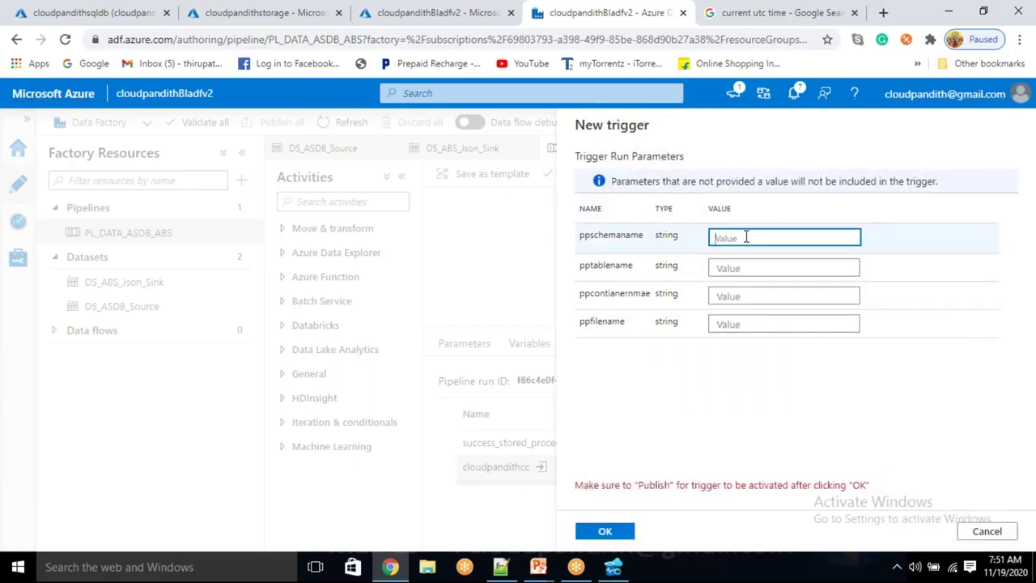
type("dbo")
key("Tab")
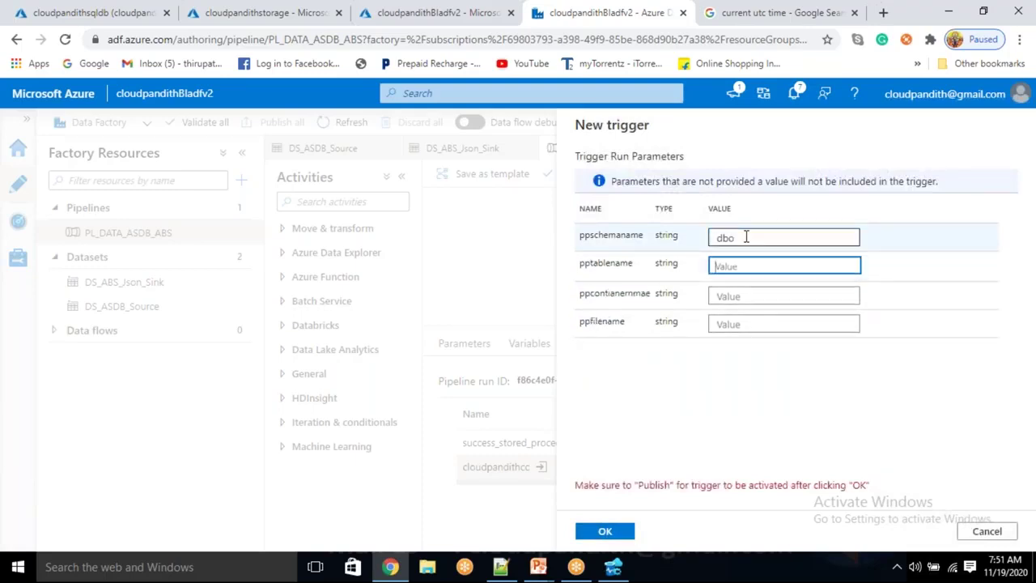
type("c")
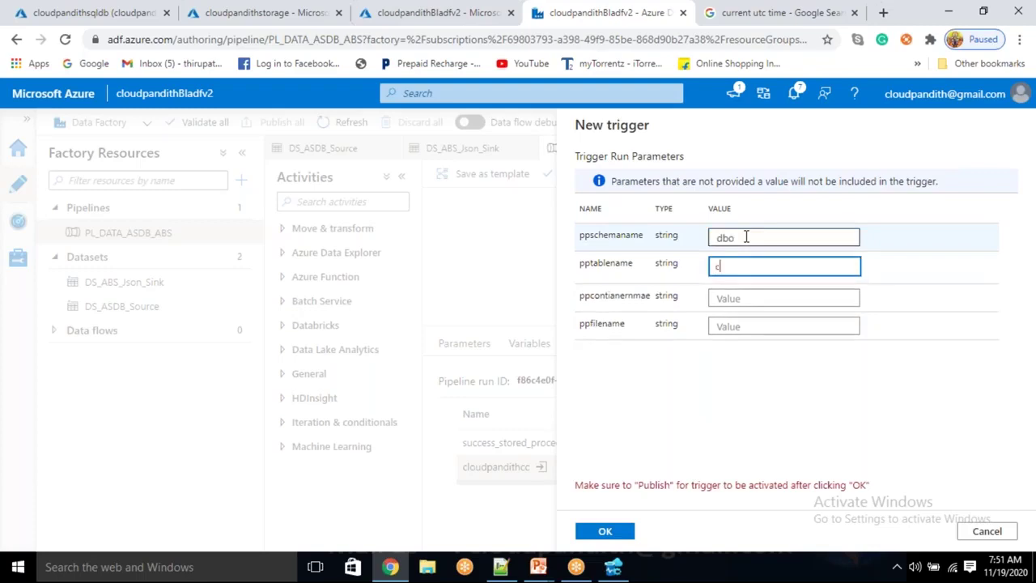
type("ust")
key("Tab")
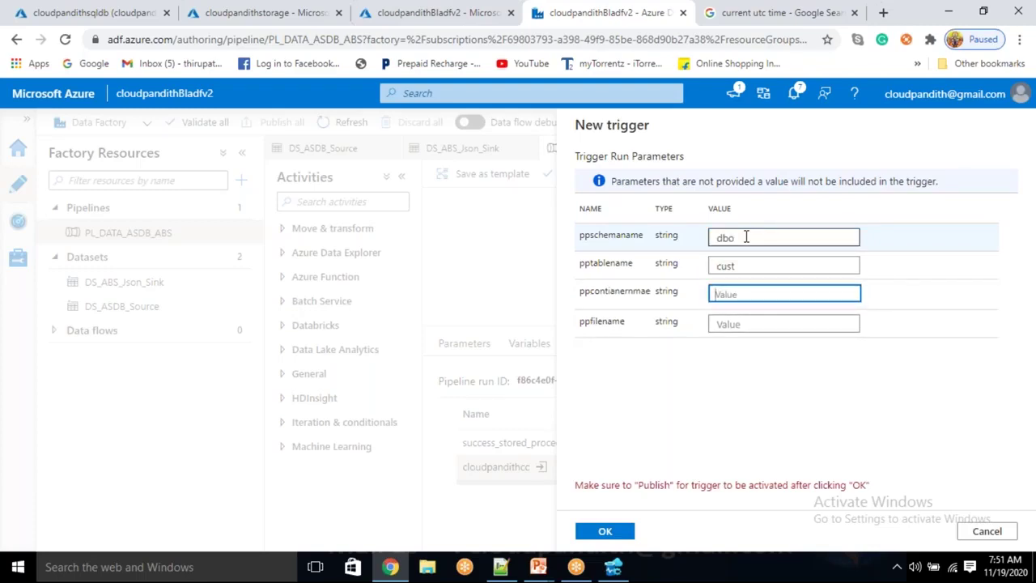
type("scheudl")
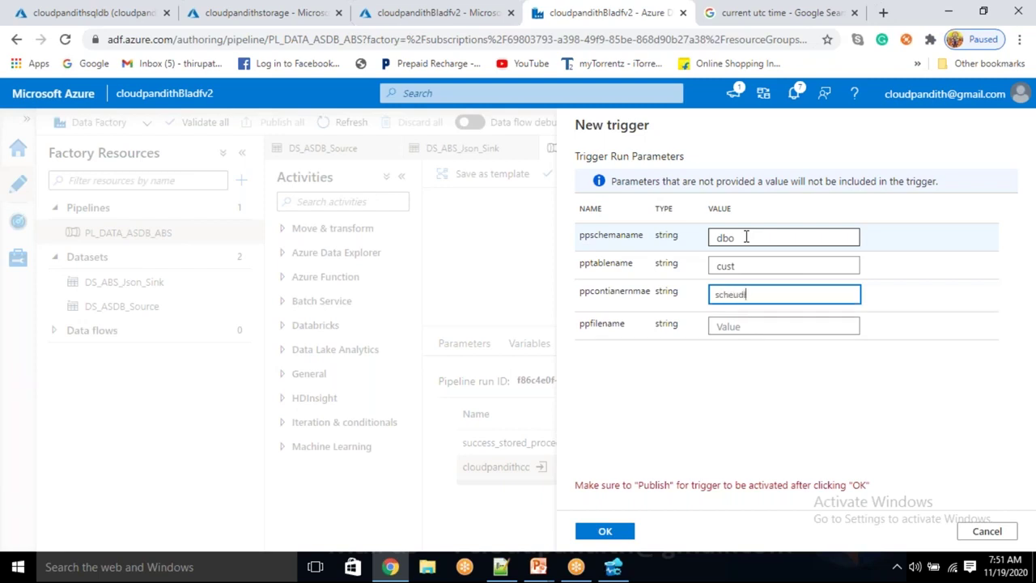
type("erun")
key("Tab")
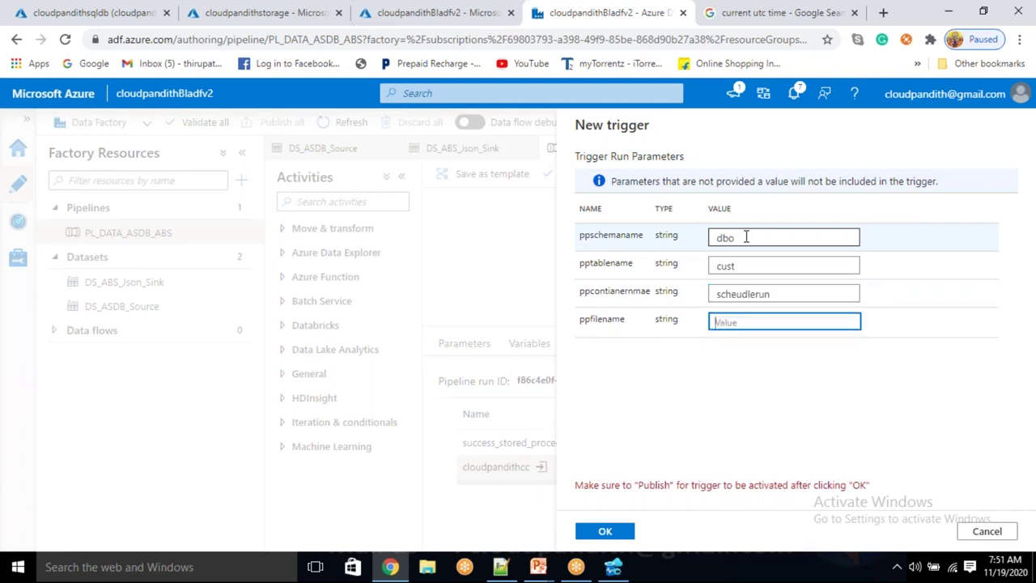
type("customer.json")
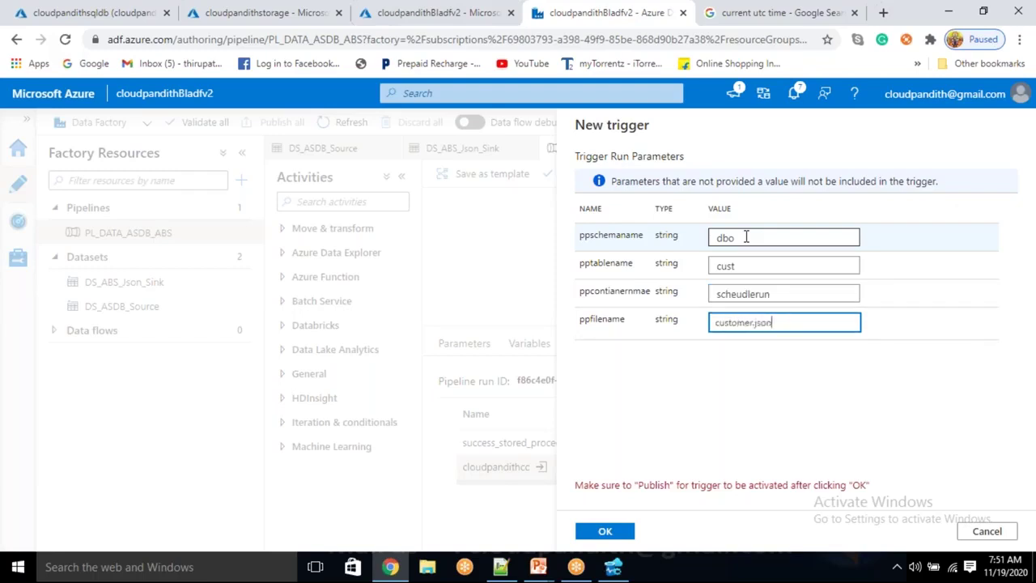
Confirm the parameter values and publish the new trigger
left_click(606, 533)
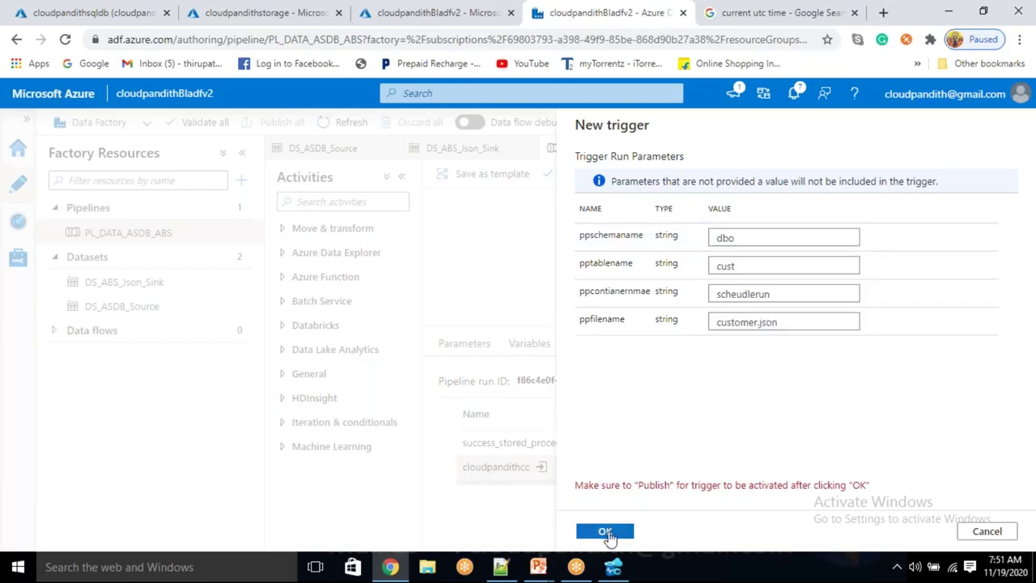
left_click(279, 121)
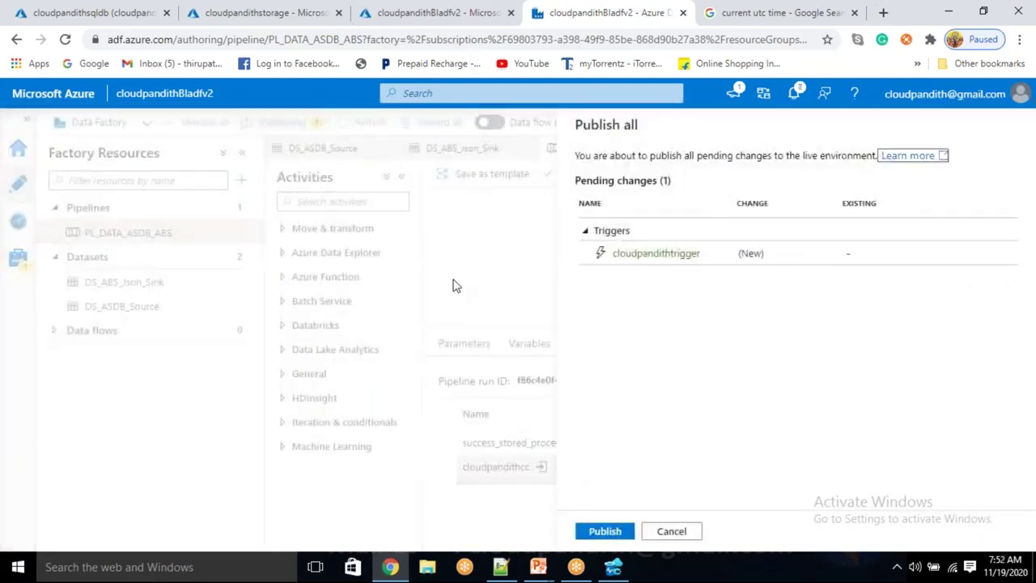
left_click(608, 534)
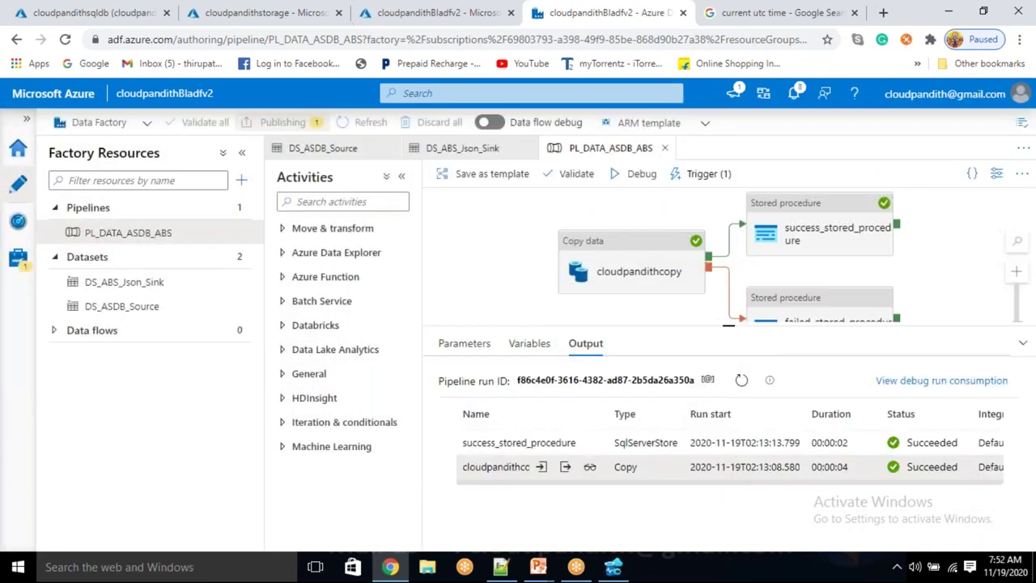
Refresh the current UTC time search and glance at the Data Factory pipeline tab
left_click(726, 27)
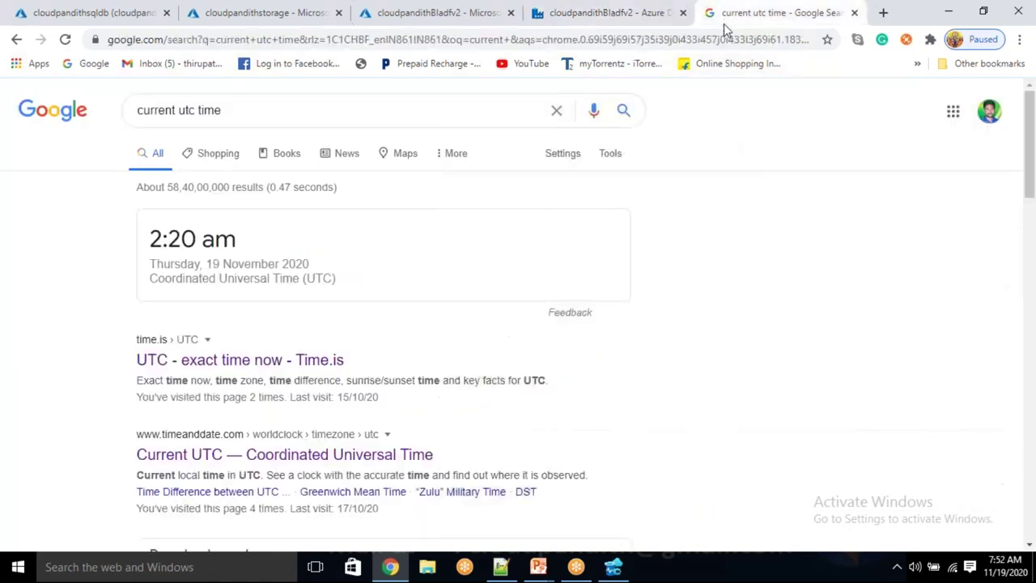
left_click(241, 119)
key("Return")
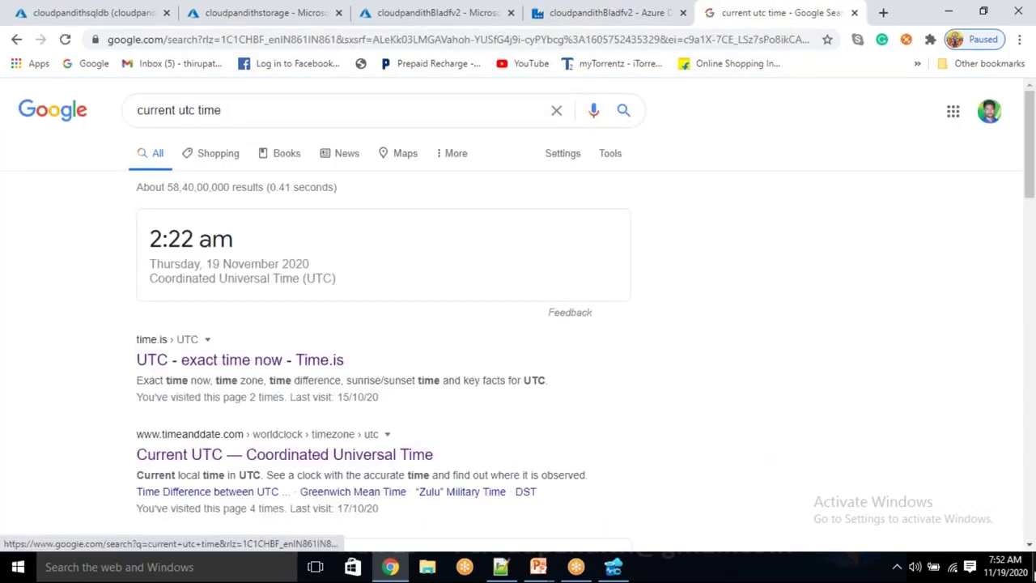
left_click(1013, 574)
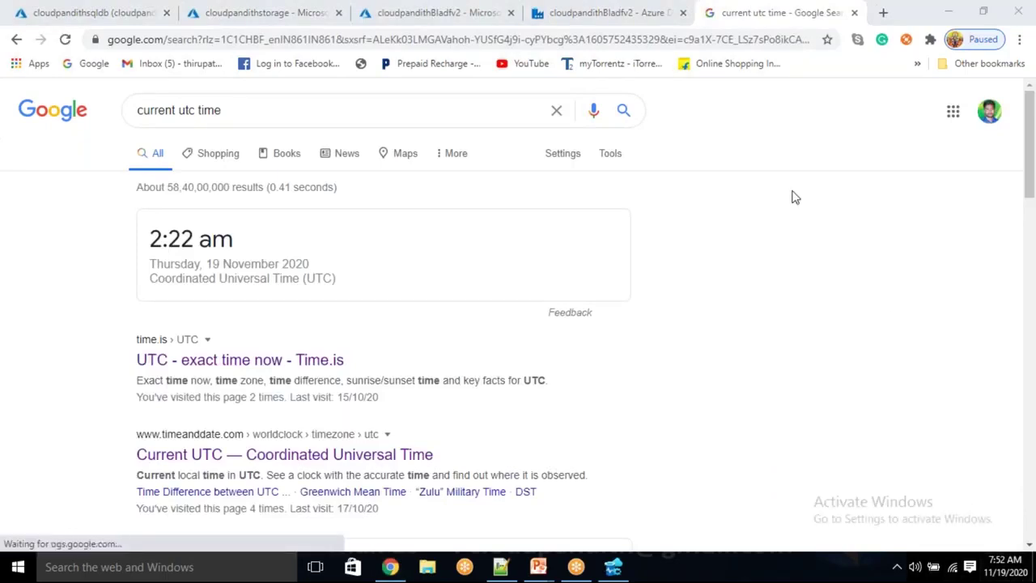
left_click(617, 19)
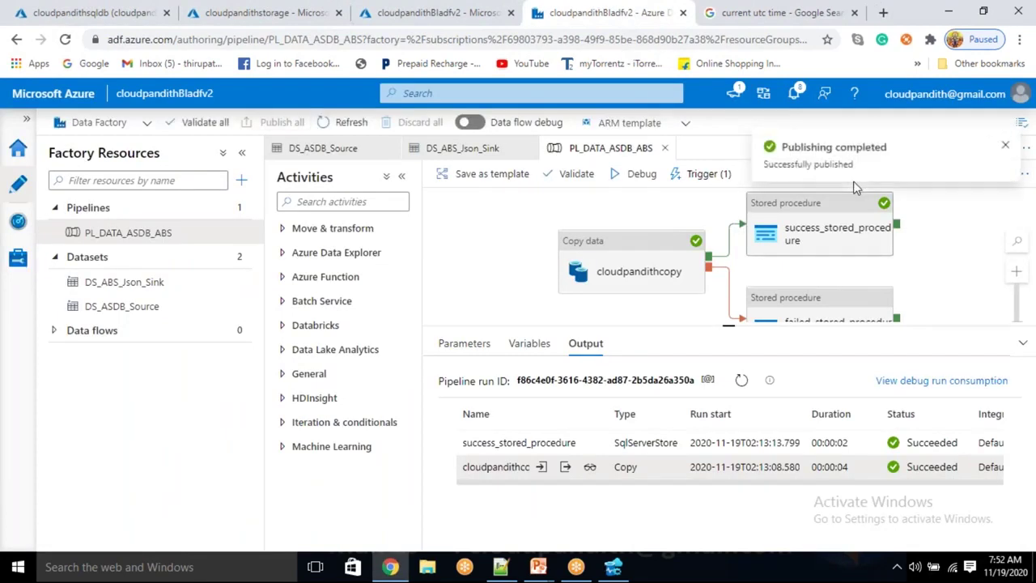
Search 'current utc time with seconds', read it on timeanddate.com, then return to Data Factory
left_click(753, 14)
left_click(232, 114)
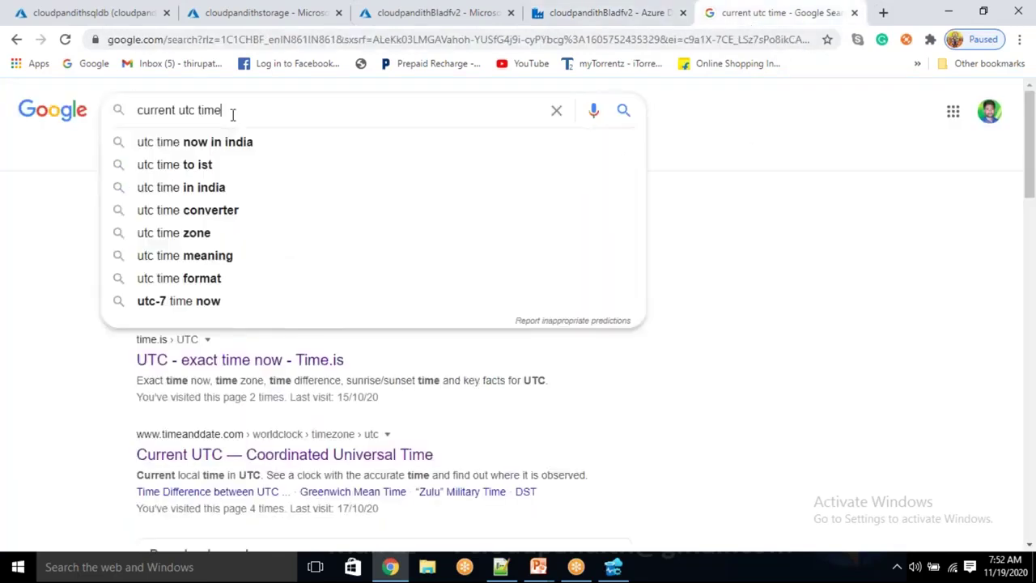
key("Return")
key("Return")
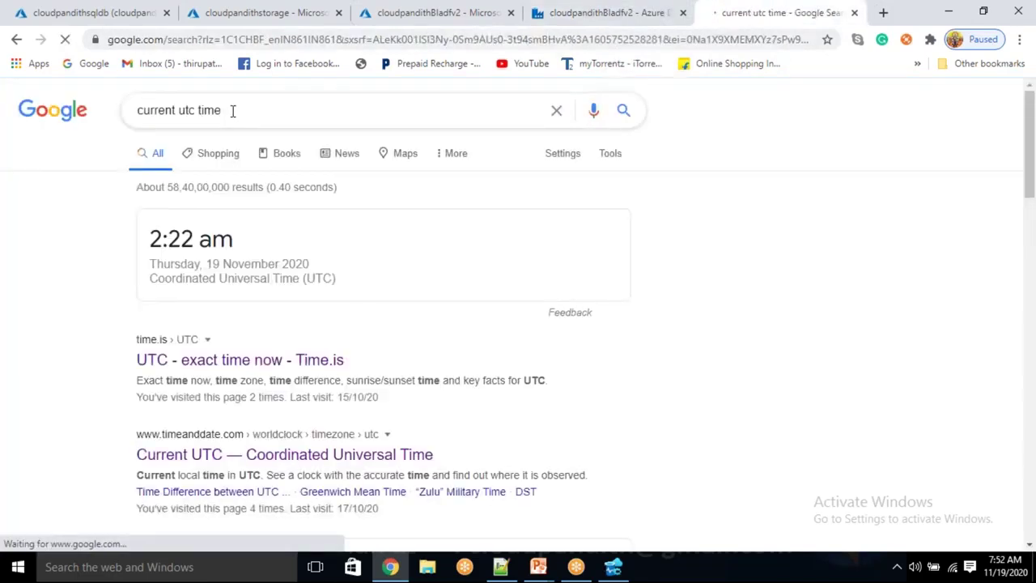
left_click(233, 112)
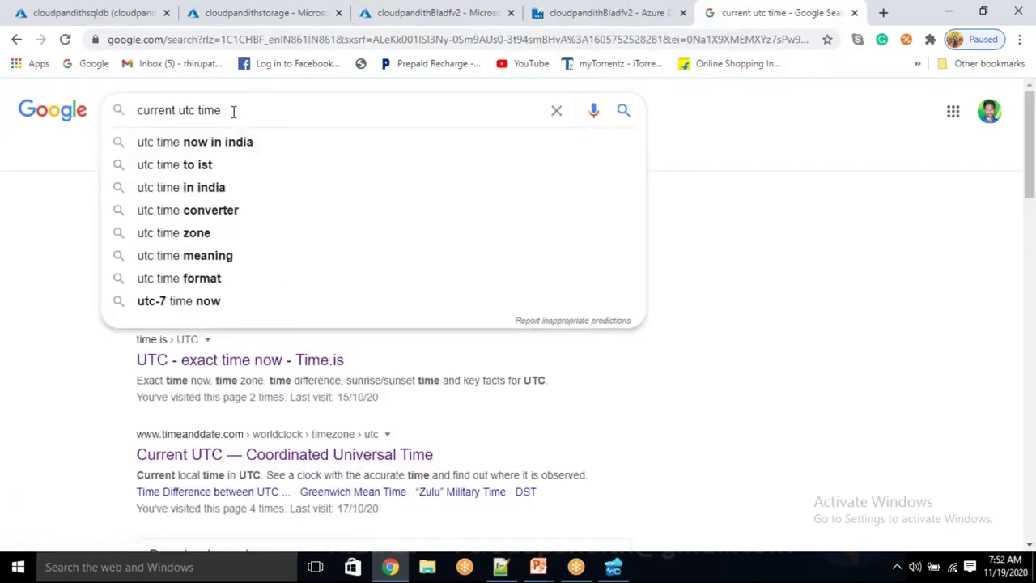
type("and")
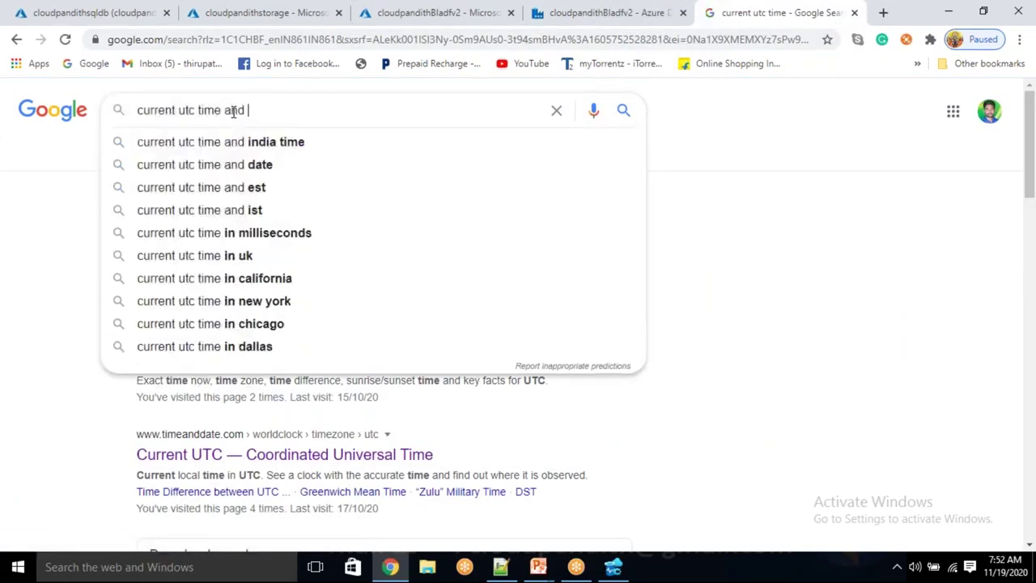
key("BackSpace")
key("BackSpace")
key("BackSpace")
key("BackSpace")
key("BackSpace")
type("w")
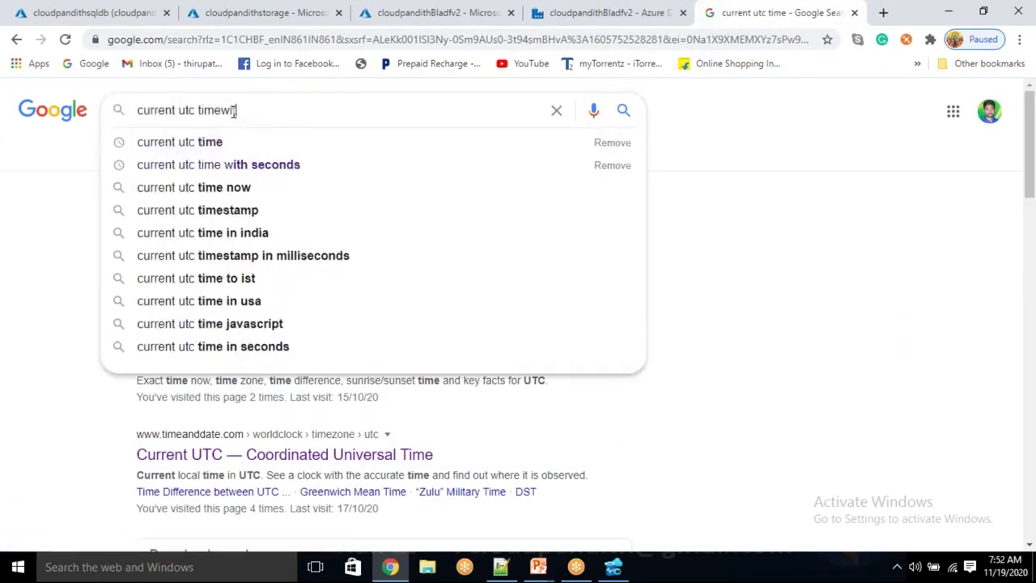
type("ith seconds")
key("Return")
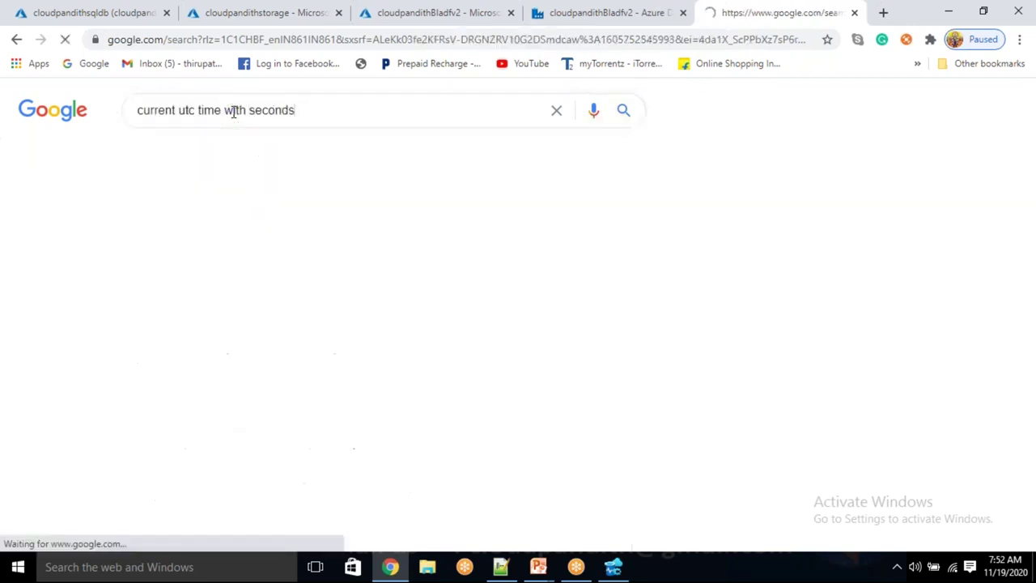
left_click(242, 239)
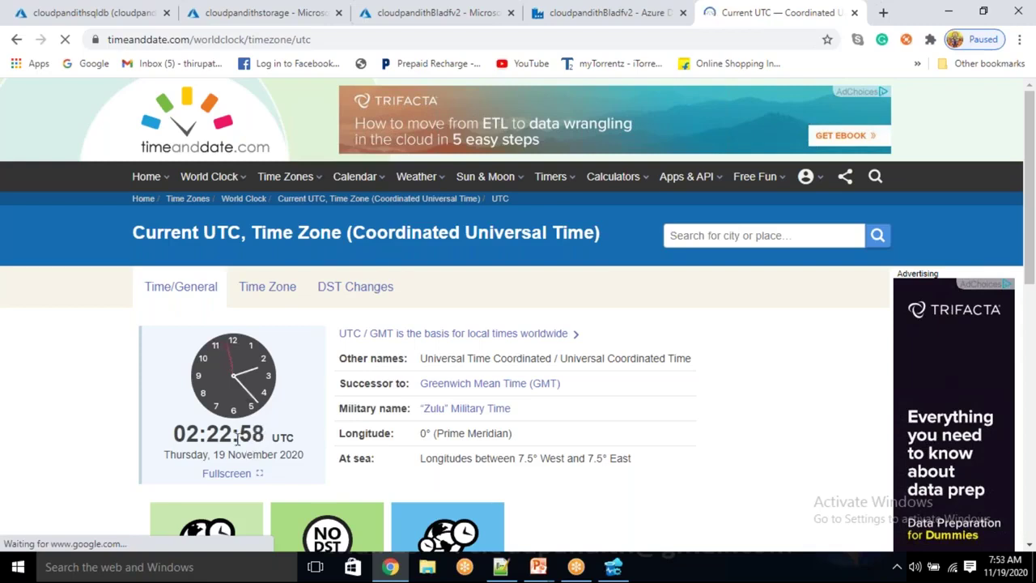
left_click(619, 18)
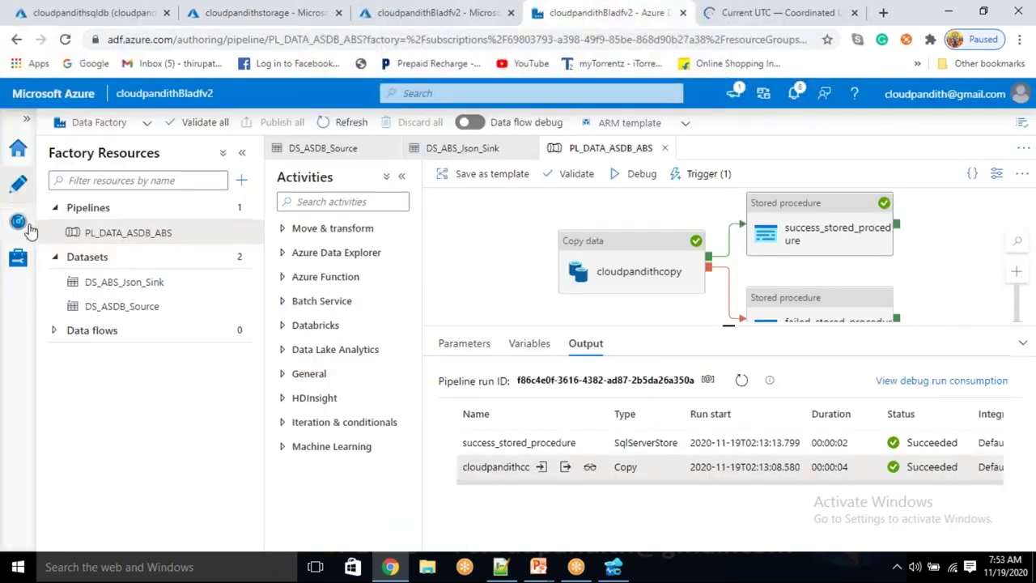
Compare the Manual and cloudpandithtrigger sources in Pipeline runs, then go to trigger runs
left_click(19, 221)
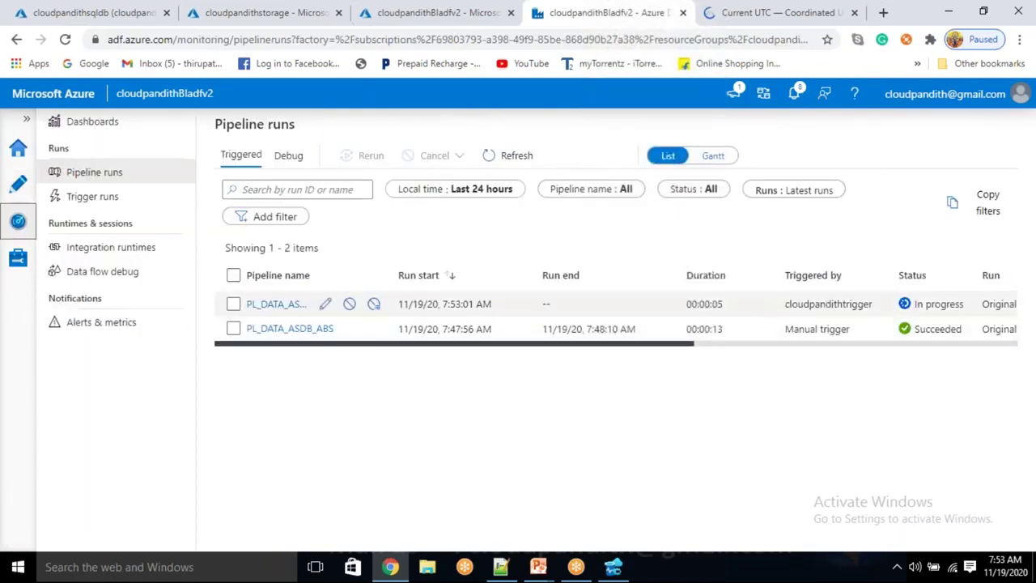
left_click_drag(848, 329, 783, 333)
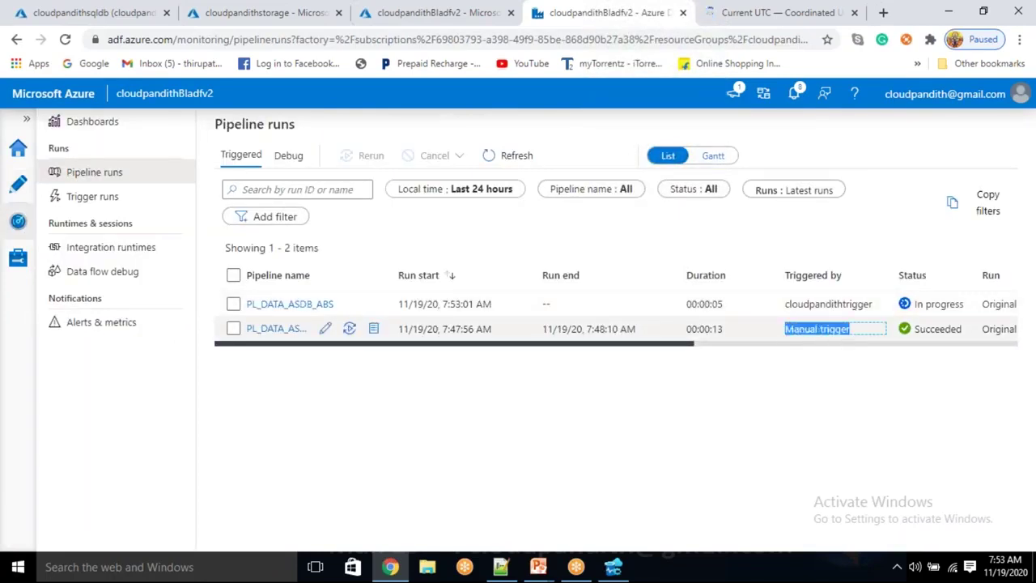
left_click_drag(876, 304, 792, 301)
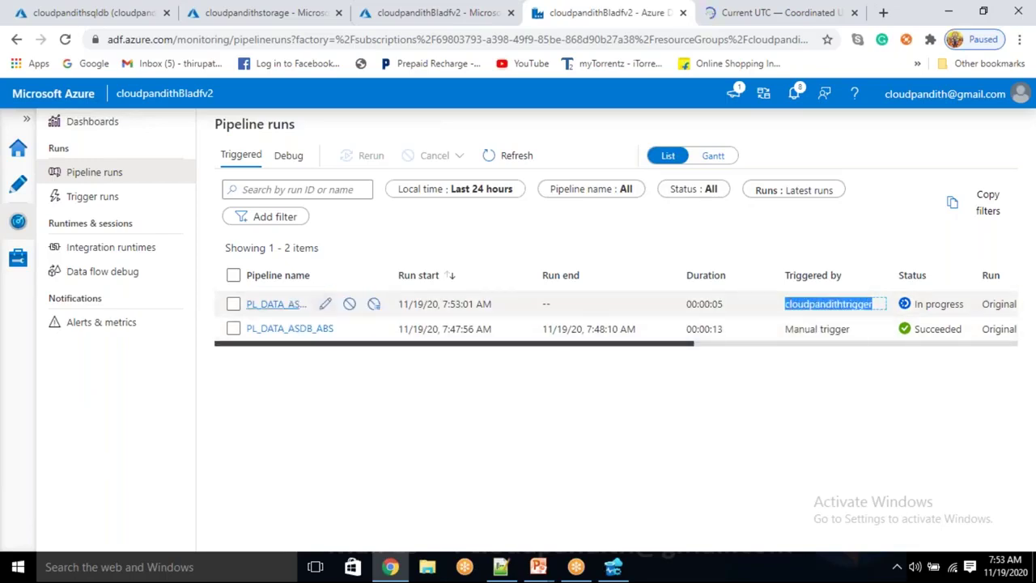
left_click(81, 208)
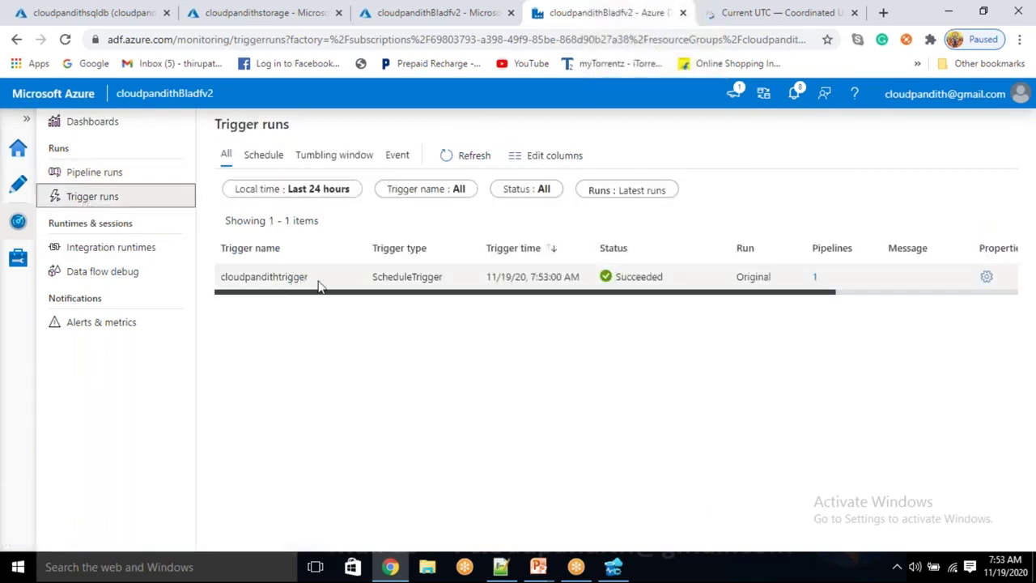
Inspect the cloudpandithtrigger name, ScheduleTrigger type and Run ID in the trigger runs list
left_click_drag(320, 281, 228, 283)
left_click(397, 331)
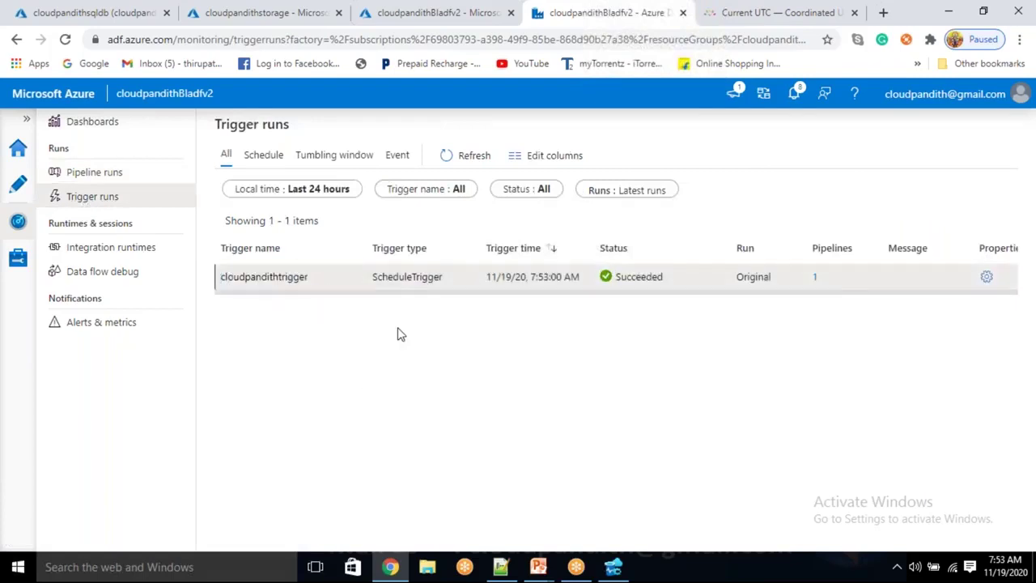
left_click_drag(445, 277, 371, 283)
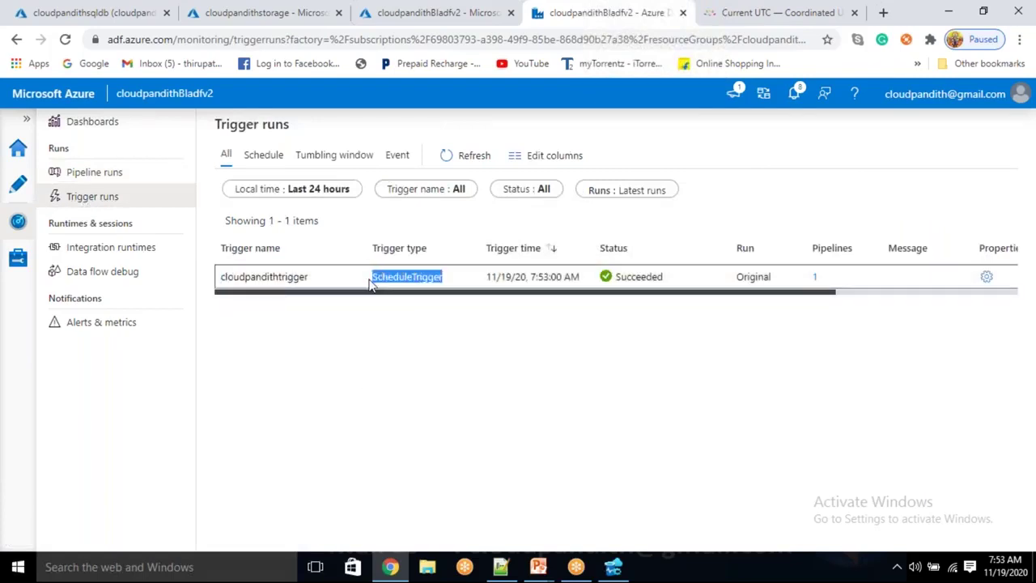
left_click(412, 342)
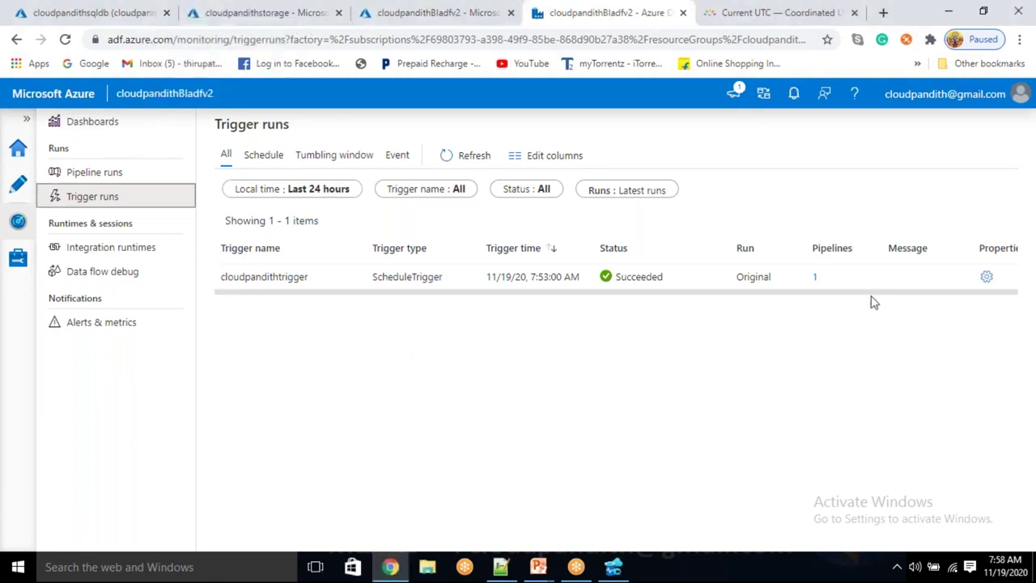
scroll(848, 299, "right", 3)
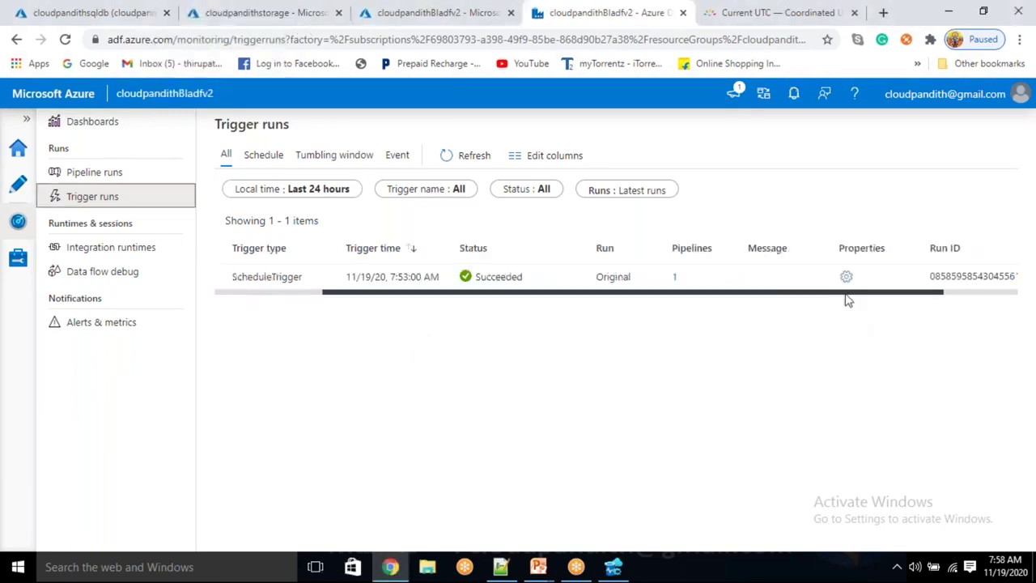
scroll(847, 300, "right", 2)
In Azure Data Studio, inspect row 3's TriggerId, source dbo.cust, destination, ScheduleTrigger type and trigger time
key("alt+Tab")
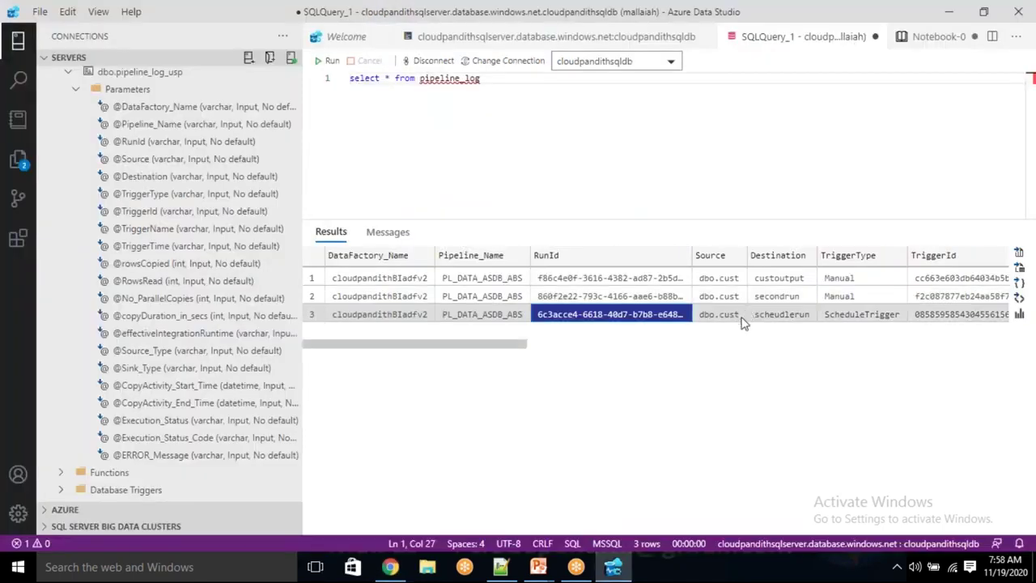
left_click(936, 322)
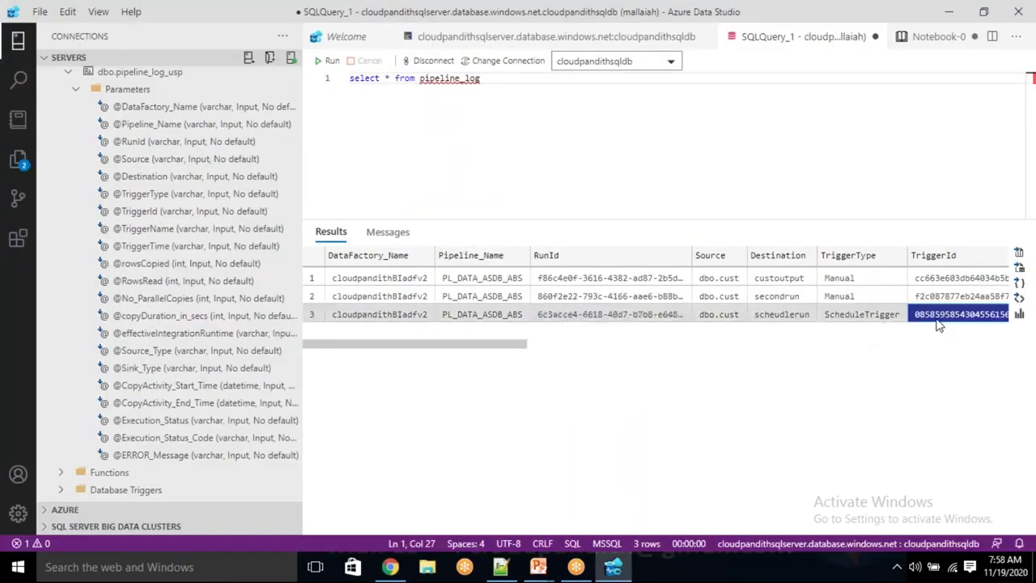
left_click(729, 320)
left_click_drag(499, 347, 558, 348)
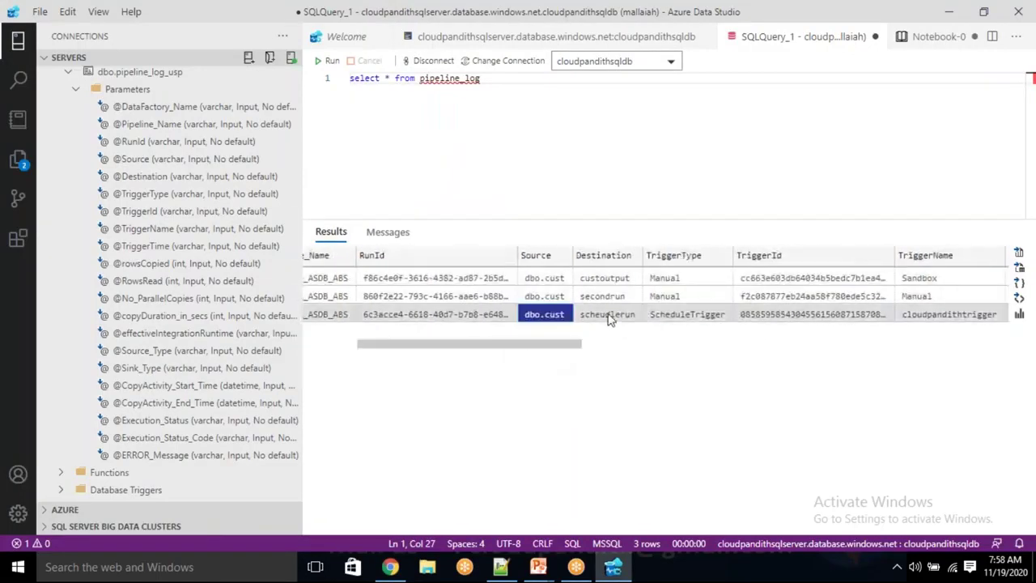
left_click(610, 316)
left_click(668, 319)
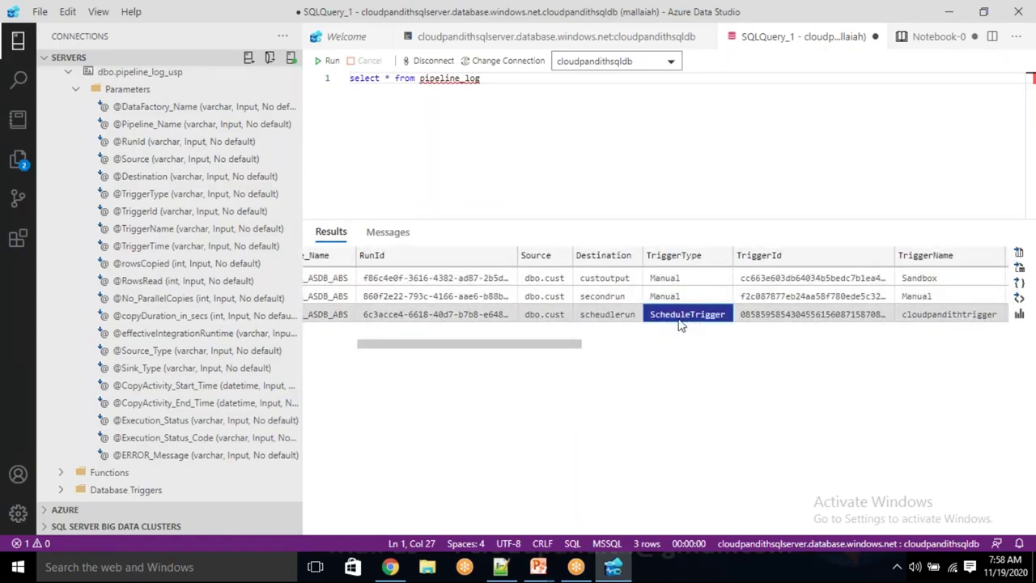
left_click_drag(578, 346, 717, 353)
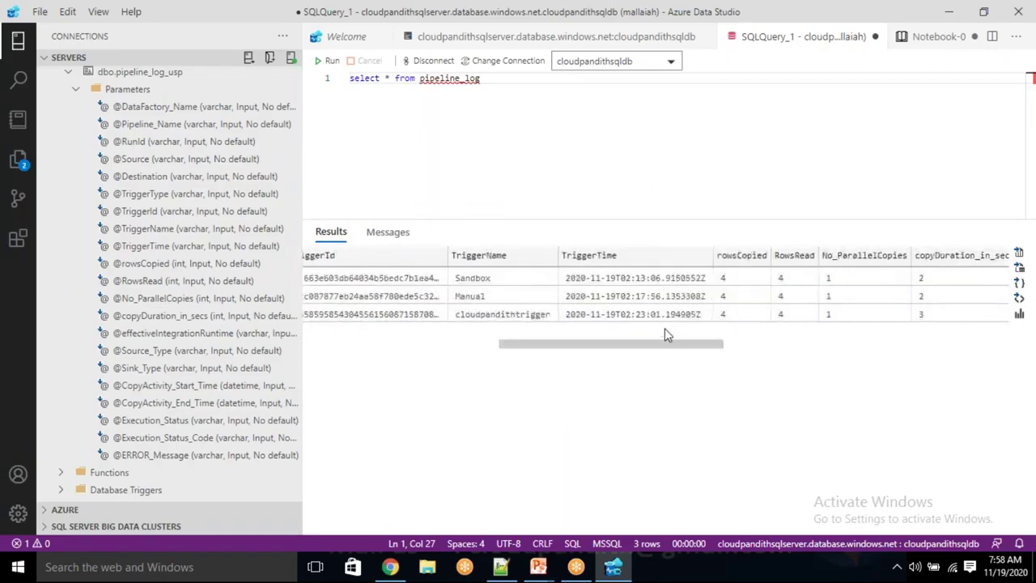
left_click(640, 316)
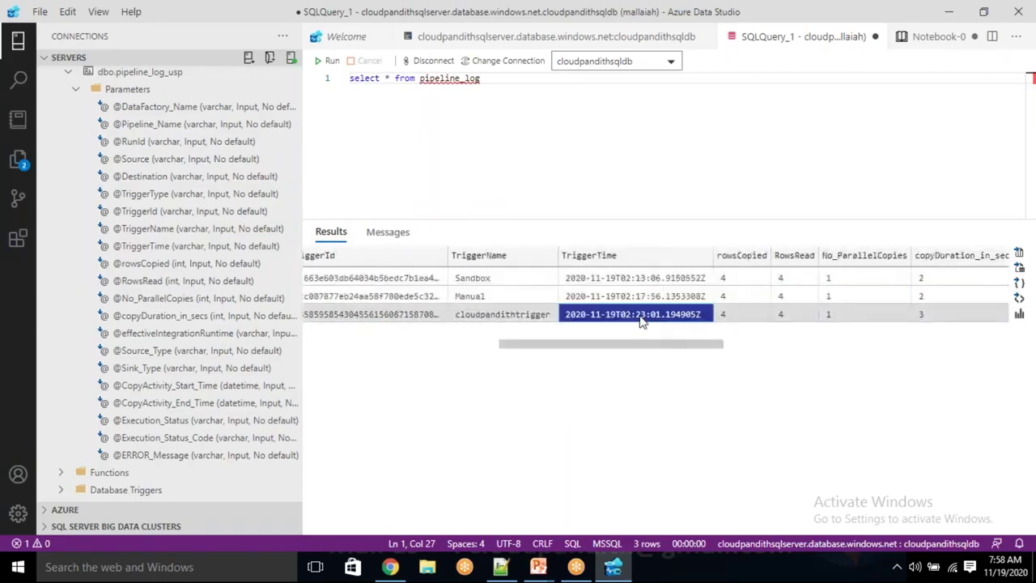
Check row 3's copy metrics: 4 rows copied, rows read, 1 parallel copy, 3-second duration, runtime
left_click(741, 315)
left_click(783, 316)
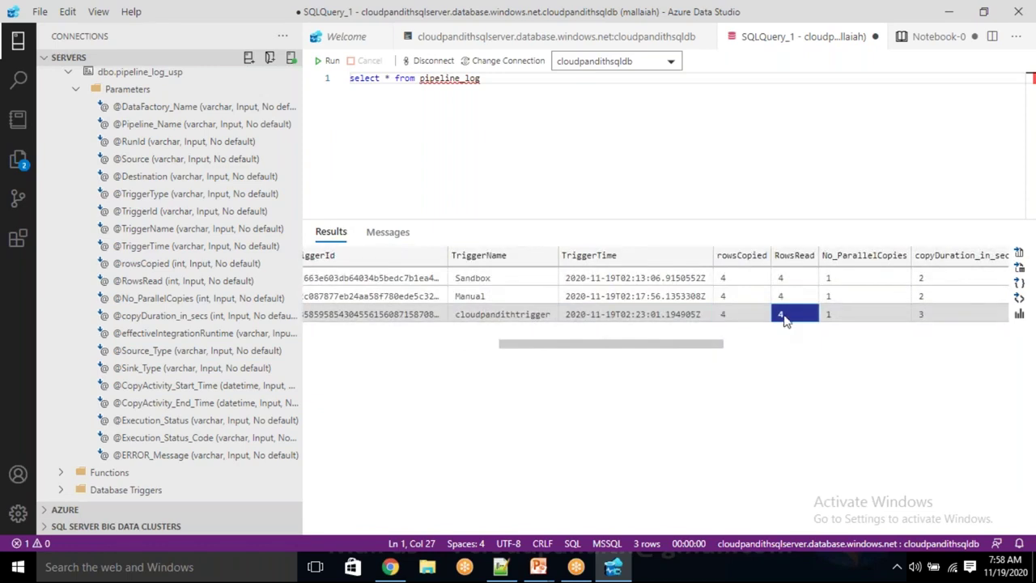
left_click(862, 315)
left_click_drag(719, 348, 825, 354)
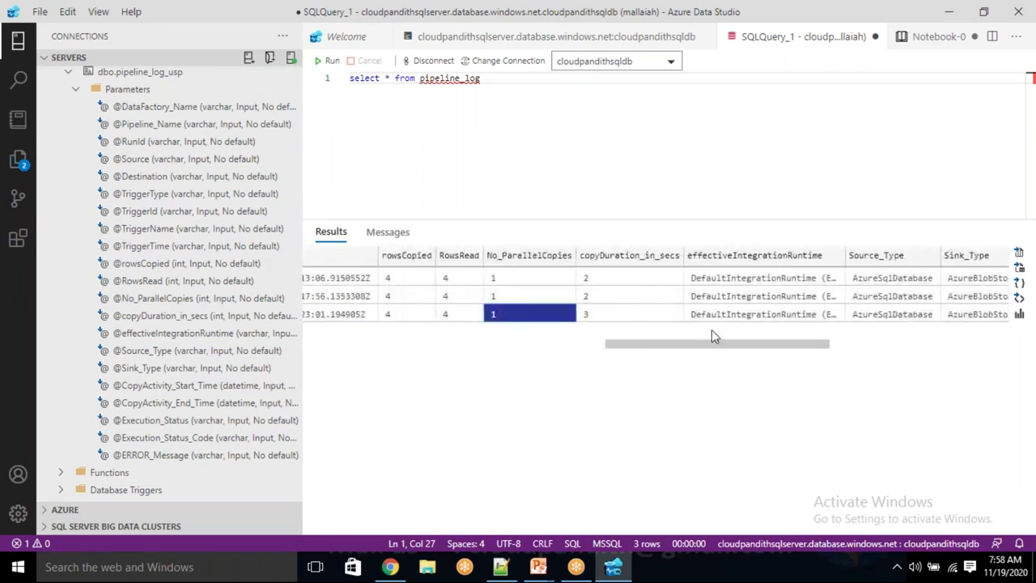
left_click(634, 316)
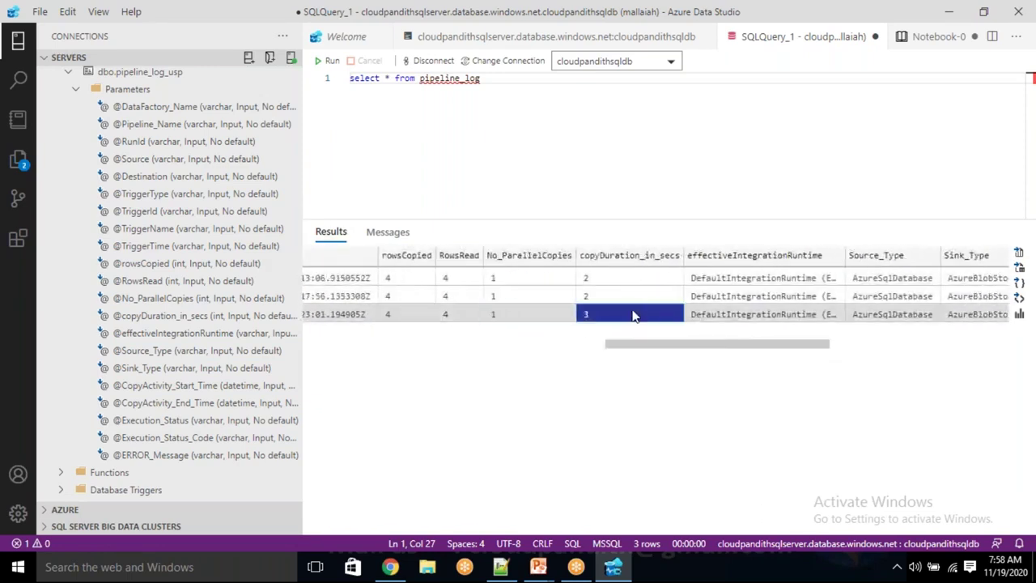
left_click(713, 317)
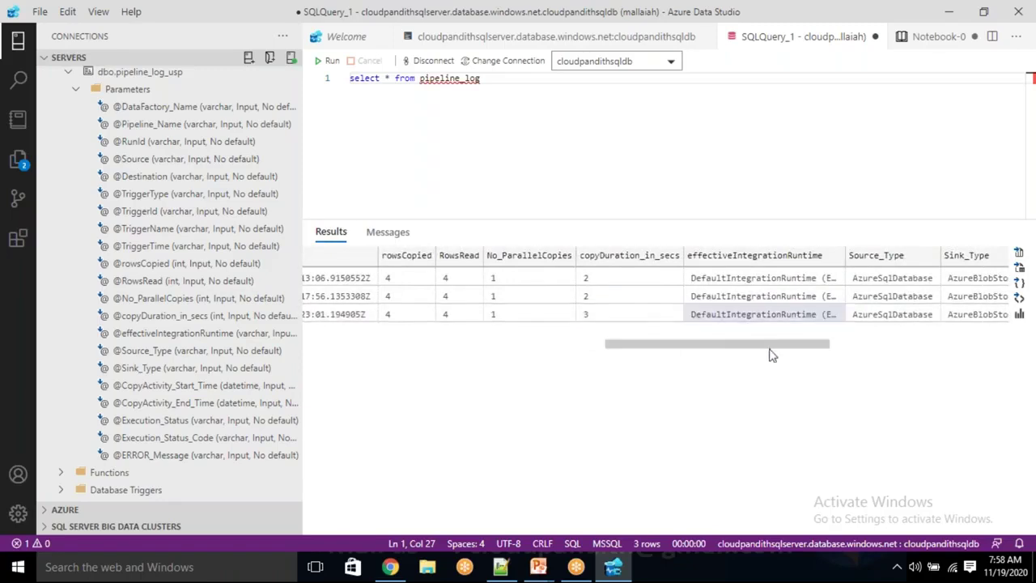
scroll(775, 349, "right", 3)
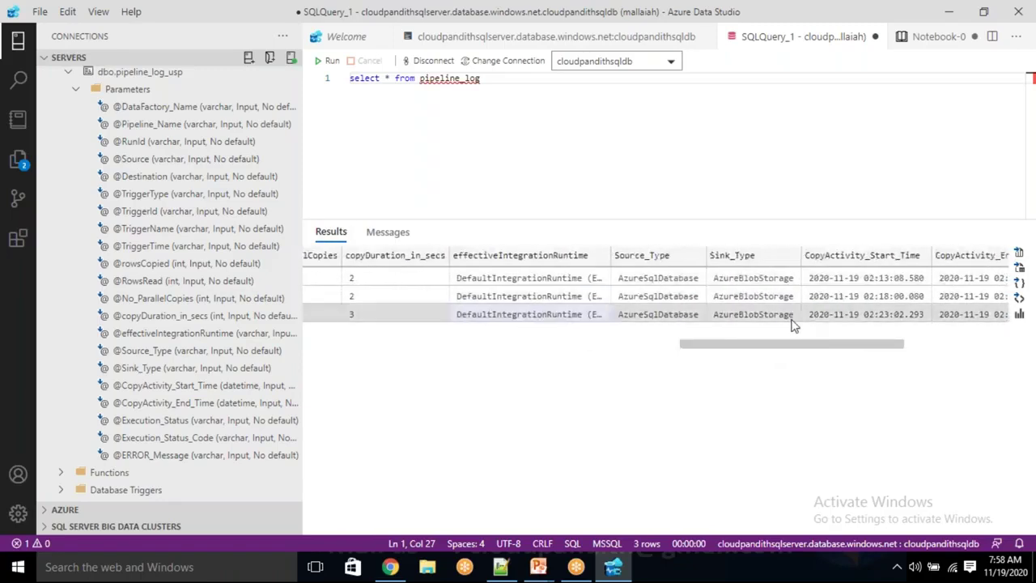
scroll(844, 354, "right", 4)
Confirm row 3's copy start time, Succeeded status and code 200, then return to Data Factory
left_click(590, 315)
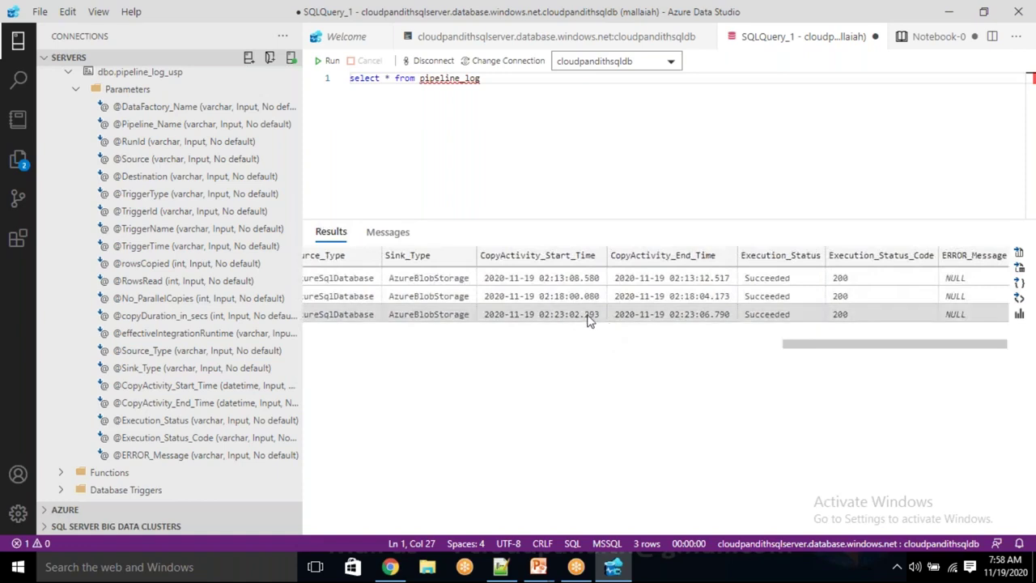
scroll(678, 340, "left", 6)
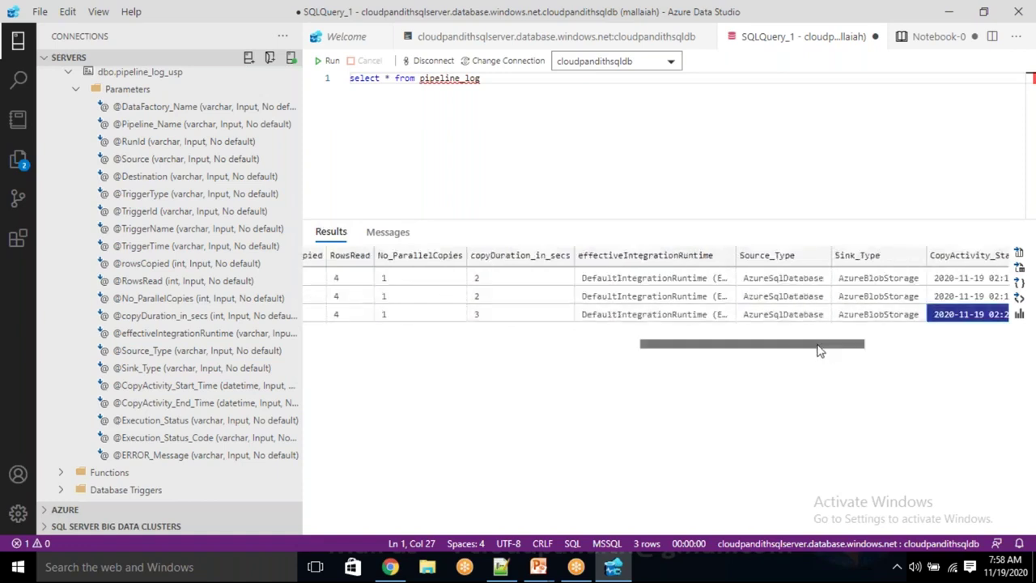
left_click_drag(818, 351, 963, 354)
left_click(807, 315)
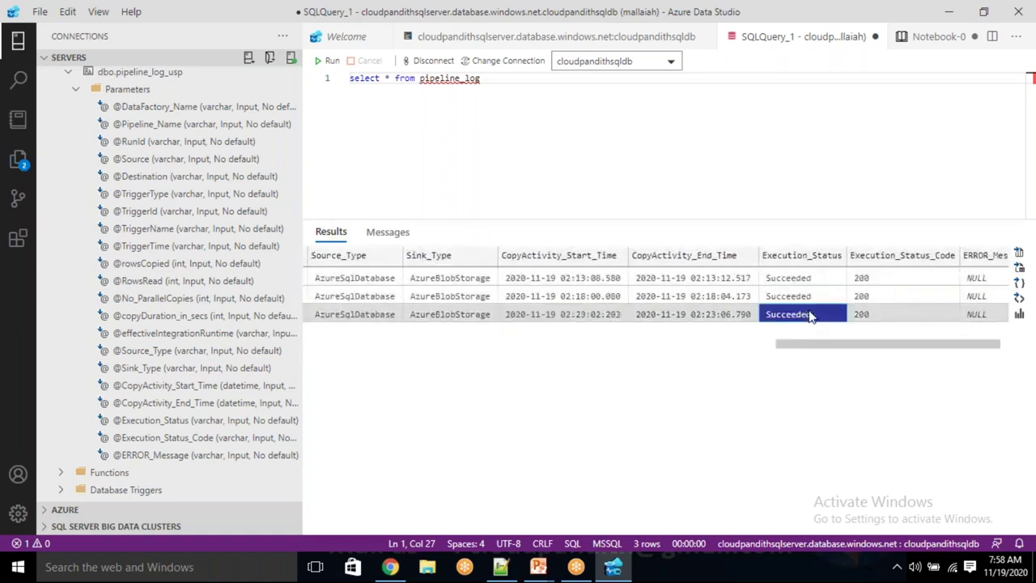
left_click(876, 317)
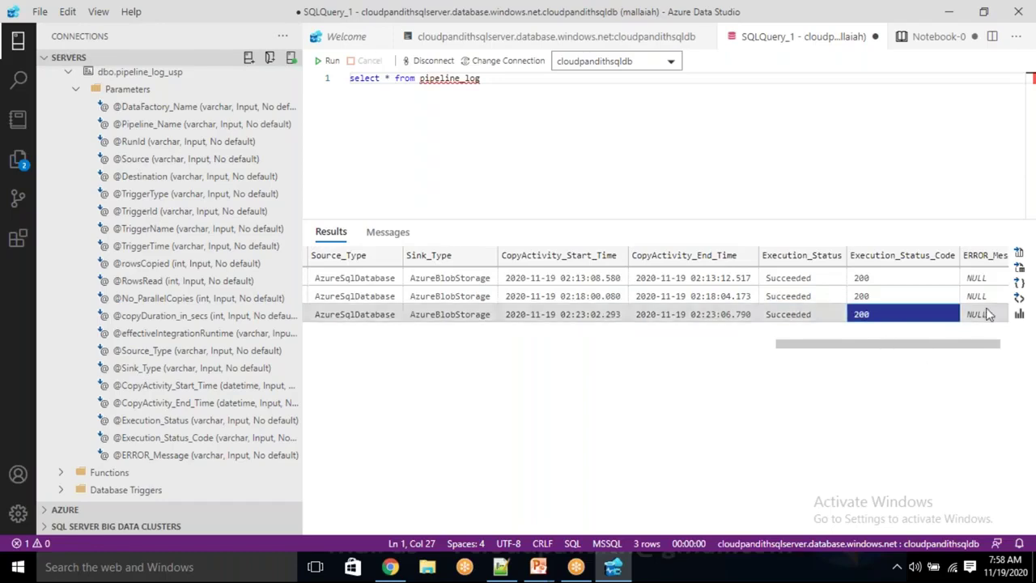
key("alt+Tab")
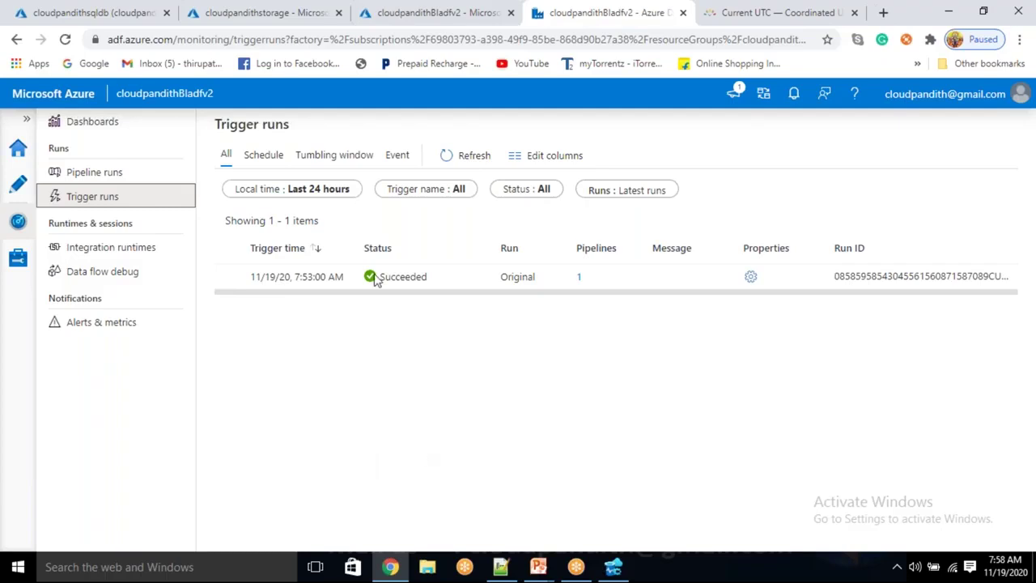
Open the Author view showing 1 pipeline, 2 datasets and 0 data flows
left_click(20, 187)
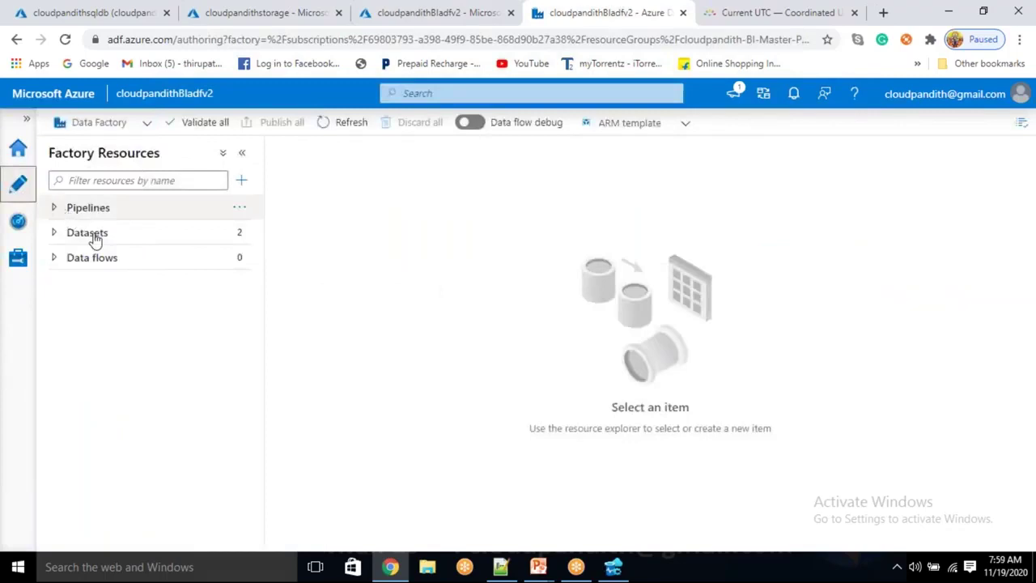
Compare row 3's RunId against its TriggerId in the pipeline_log results, then switch back to Chrome
left_click(612, 567)
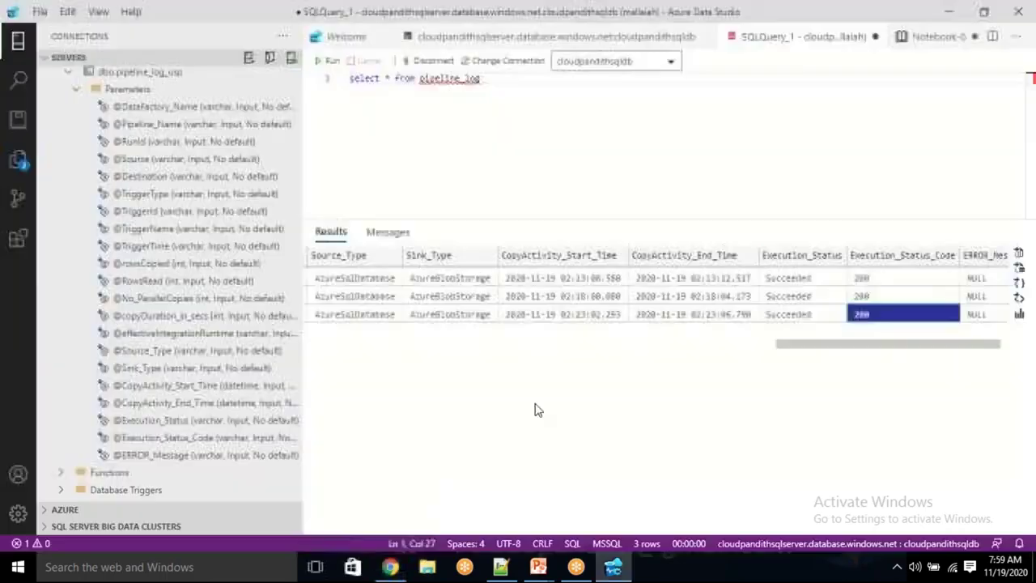
left_click(563, 314)
left_click_drag(845, 349, 374, 409)
left_click(548, 319)
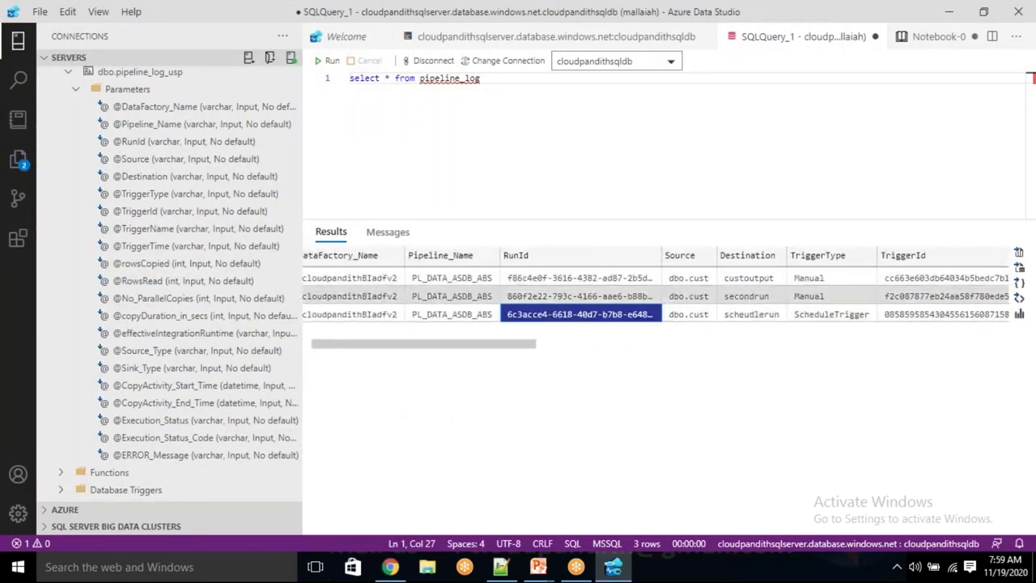
key("Right")
key("Right")
key("Right")
key("Right")
left_click(548, 320)
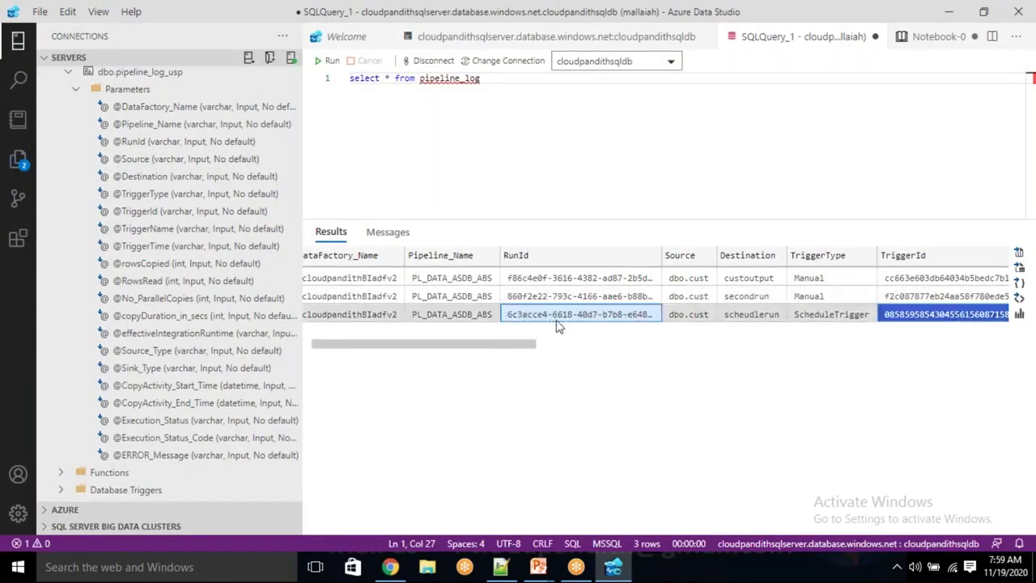
left_click(922, 317)
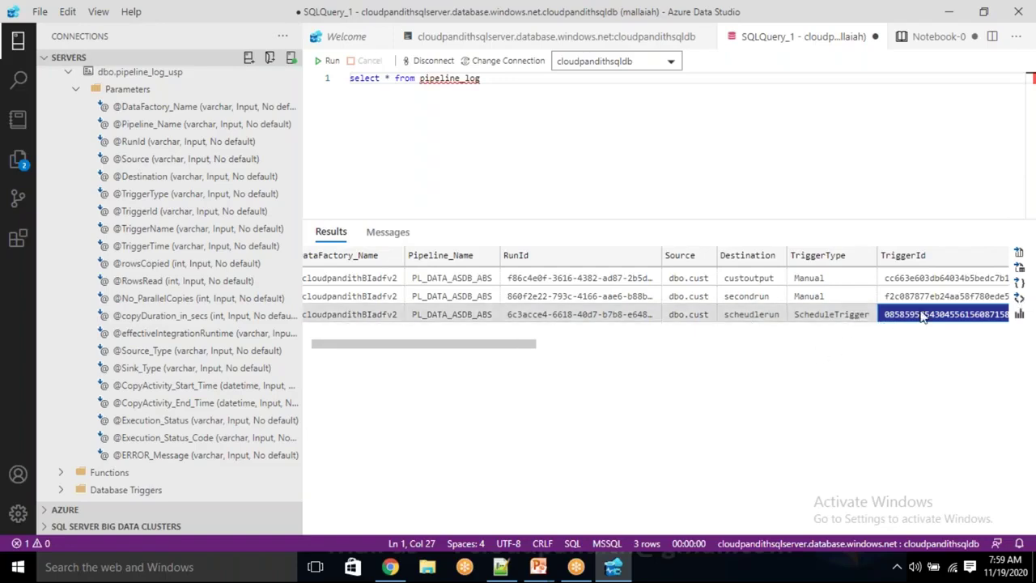
left_click(536, 320)
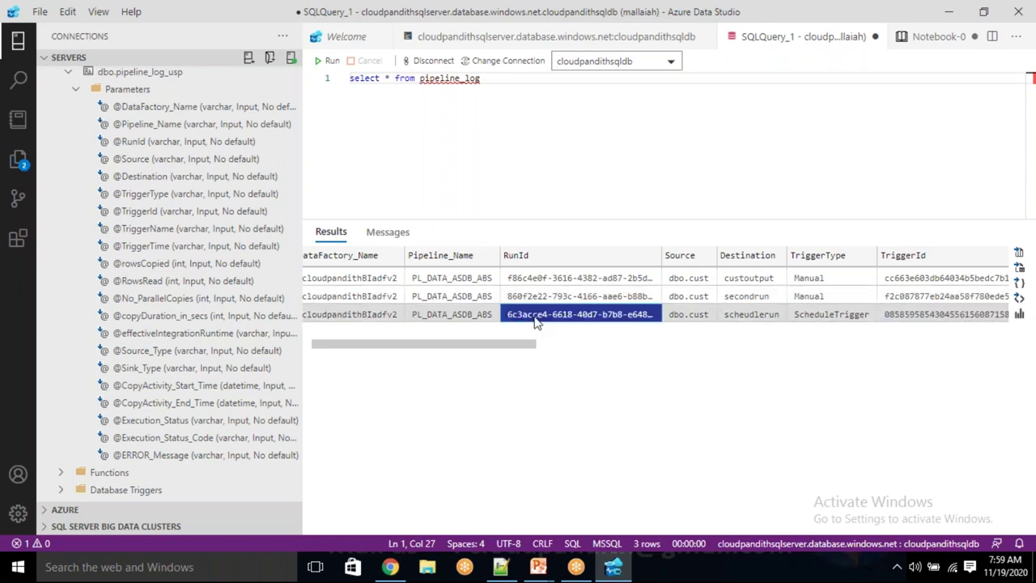
left_click(918, 314)
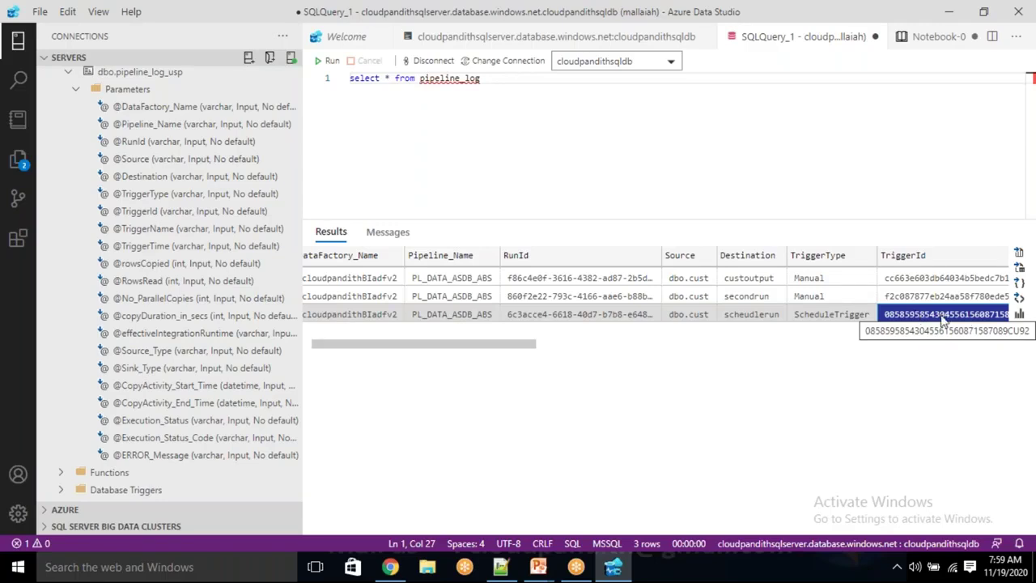
left_click(590, 315)
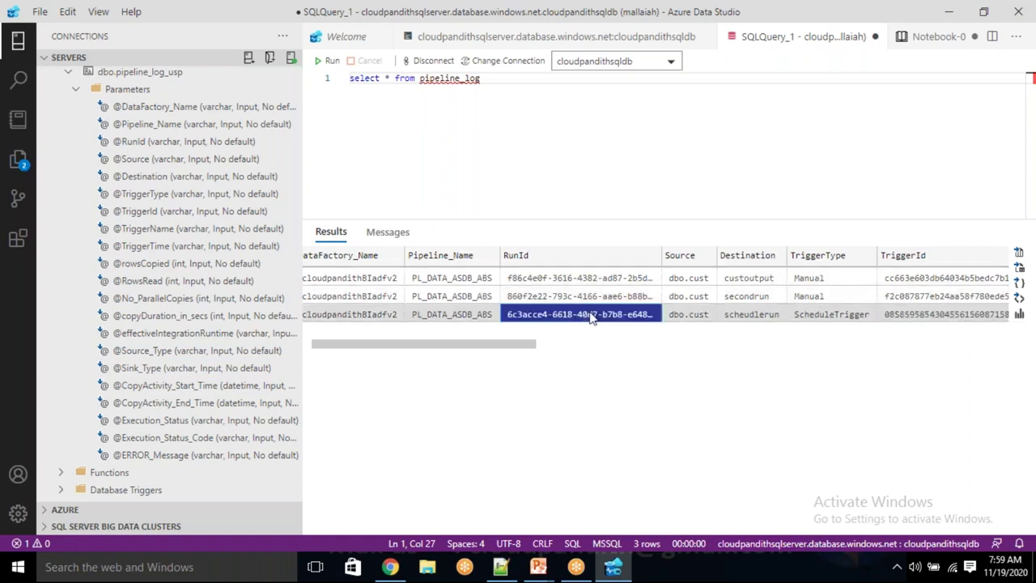
key("alt+Tab")
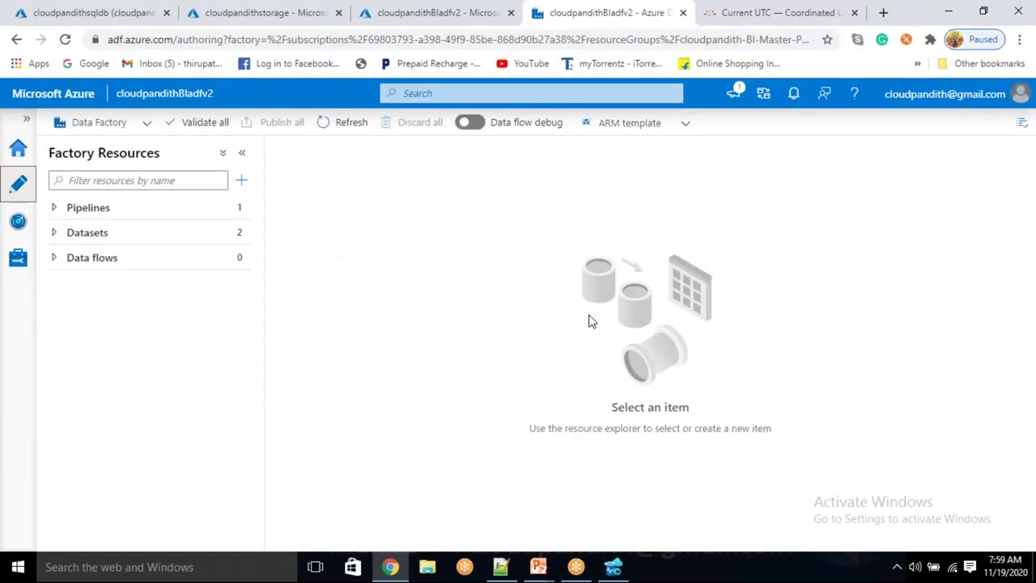
Open PL_DATA_ASDB_ABS, review cloudpandithcopy's DS_ASDB_Source source settings, and start a debug run
left_click(227, 215)
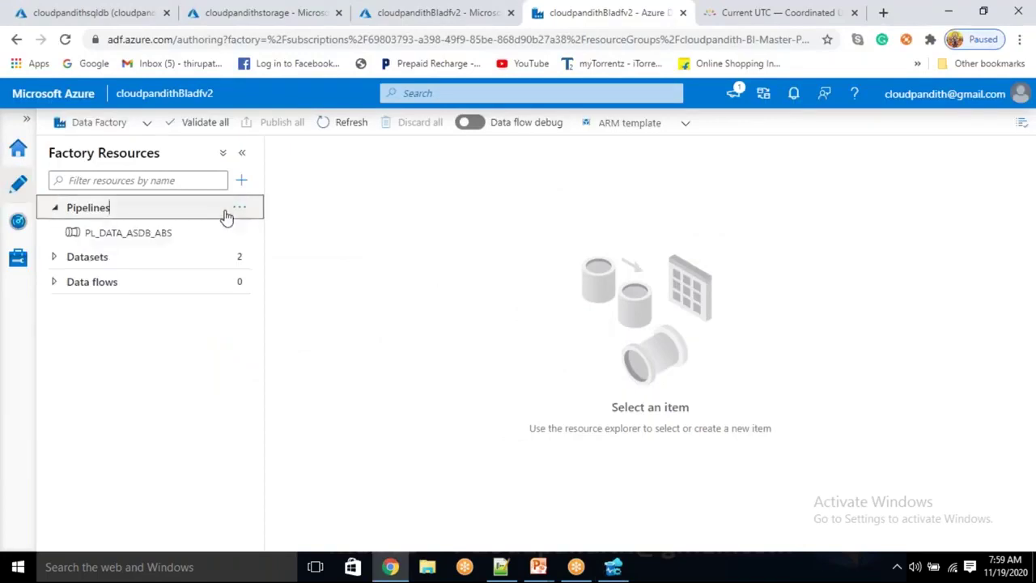
left_click(204, 234)
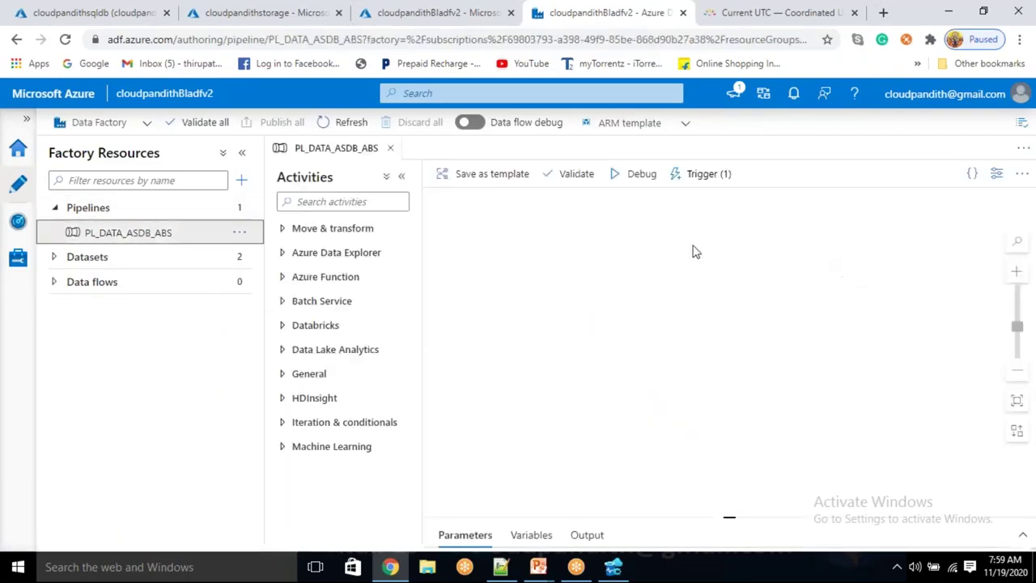
left_click(648, 270)
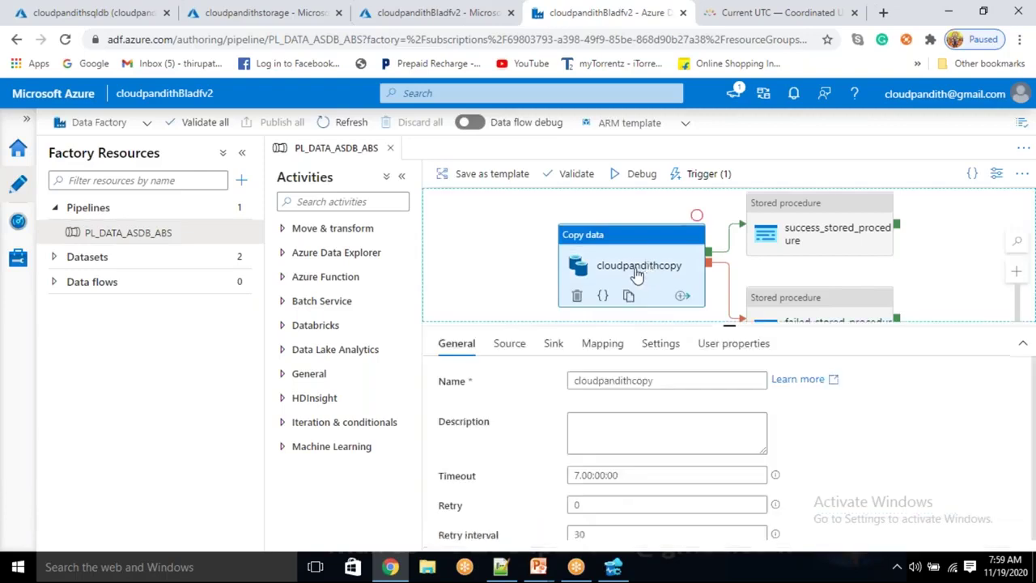
left_click(502, 346)
scroll(603, 459, "down", 1)
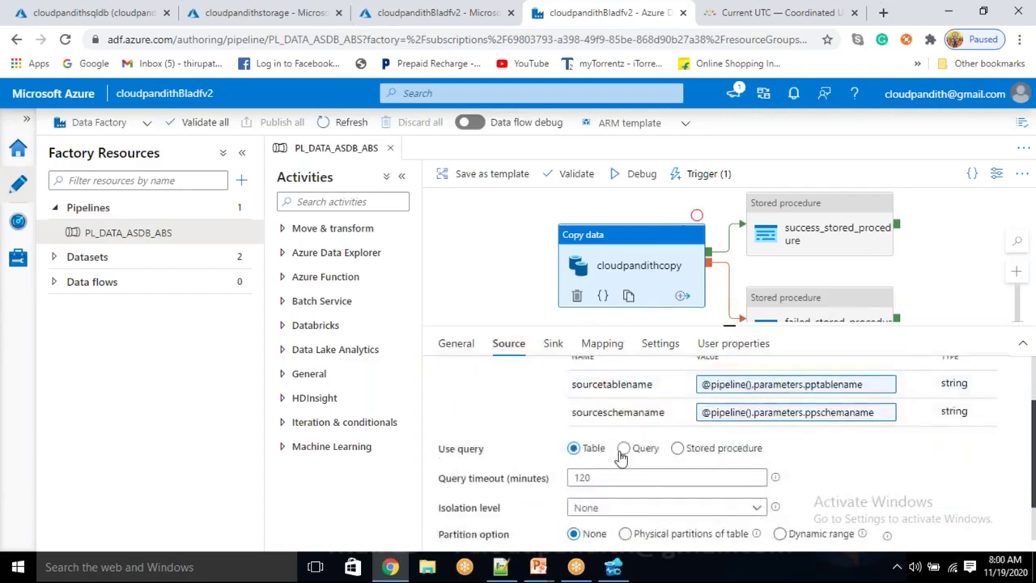
scroll(623, 453, "up", 2)
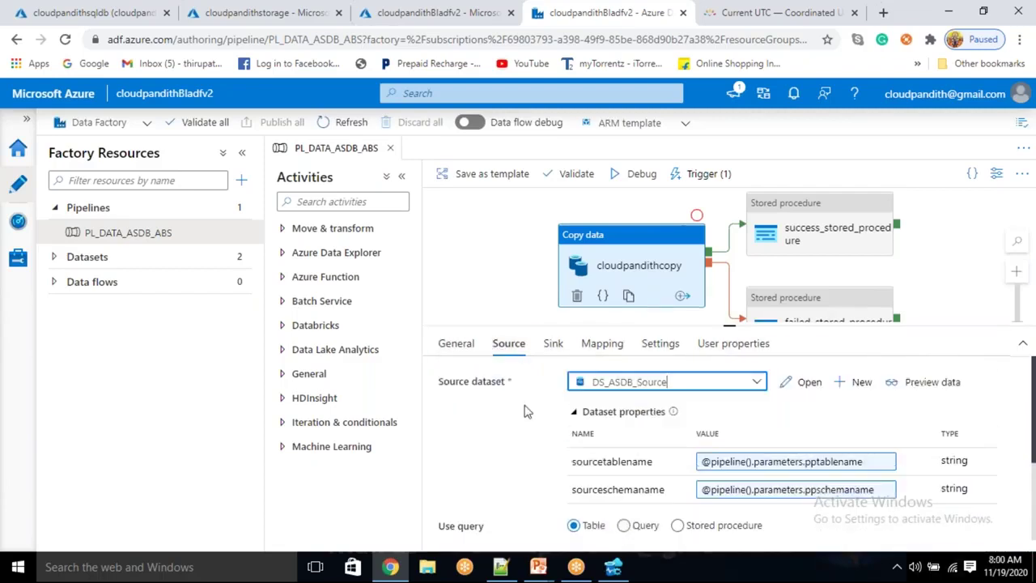
left_click(637, 189)
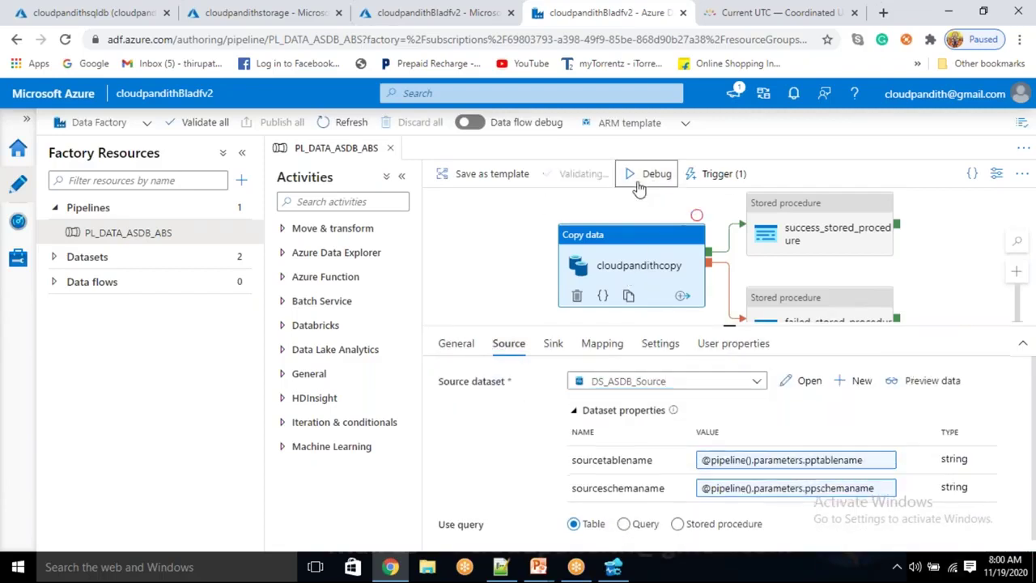
Fill the Pipeline run values dbo, emp, empdata and emp.json, then confirm with OK
left_click(757, 221)
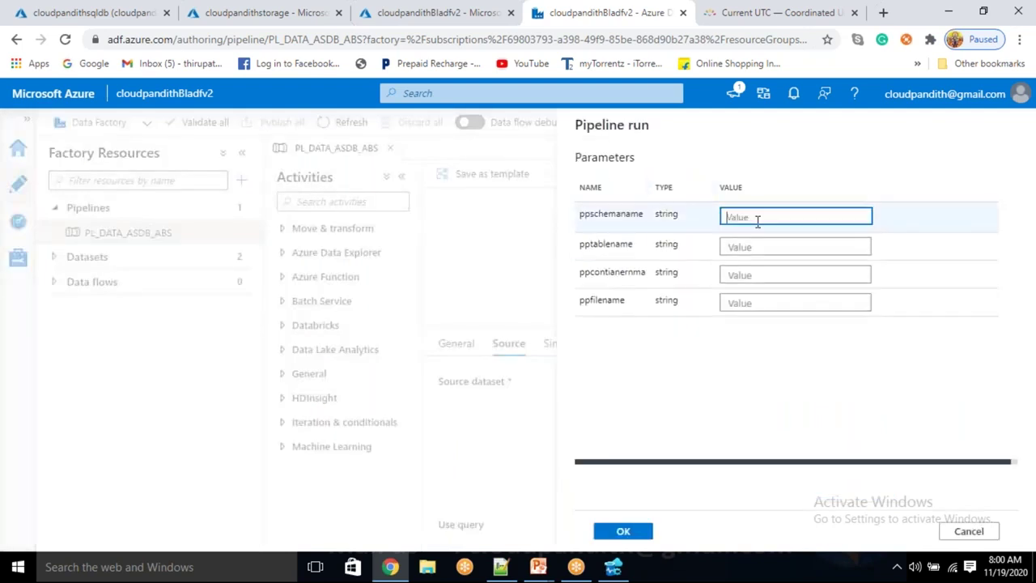
type("dbo")
key("Tab")
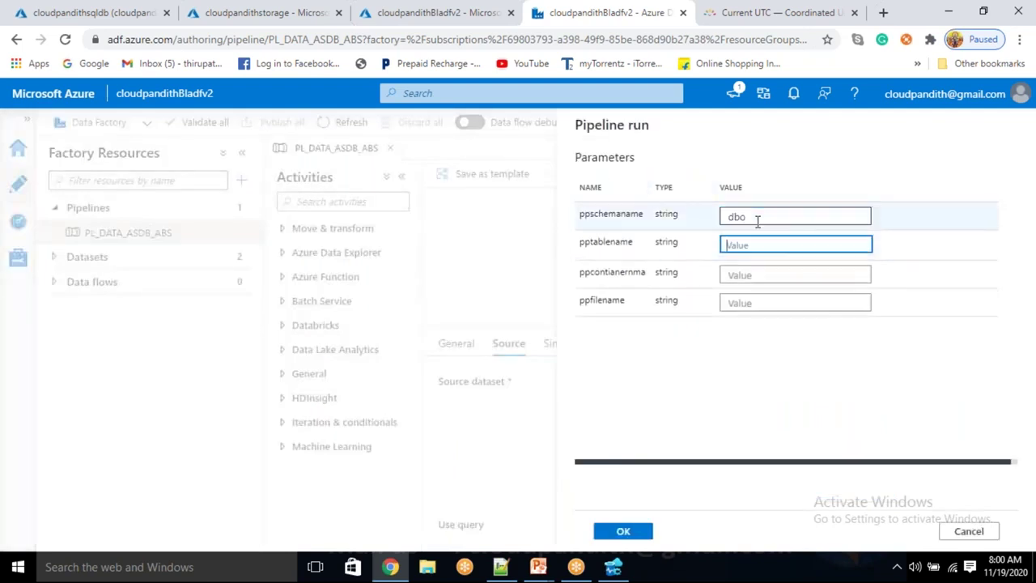
type("emp")
key("Tab")
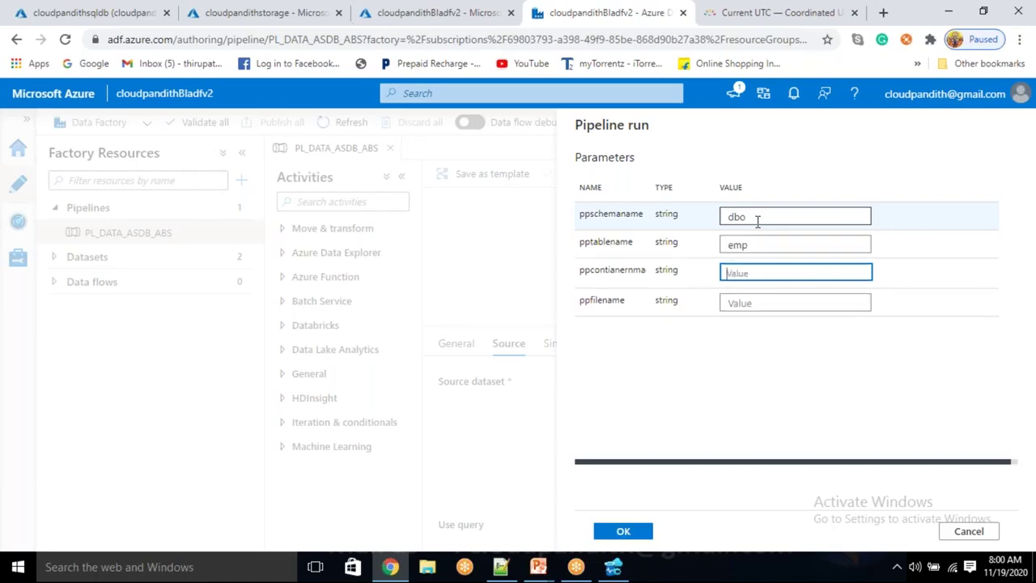
type("empdata")
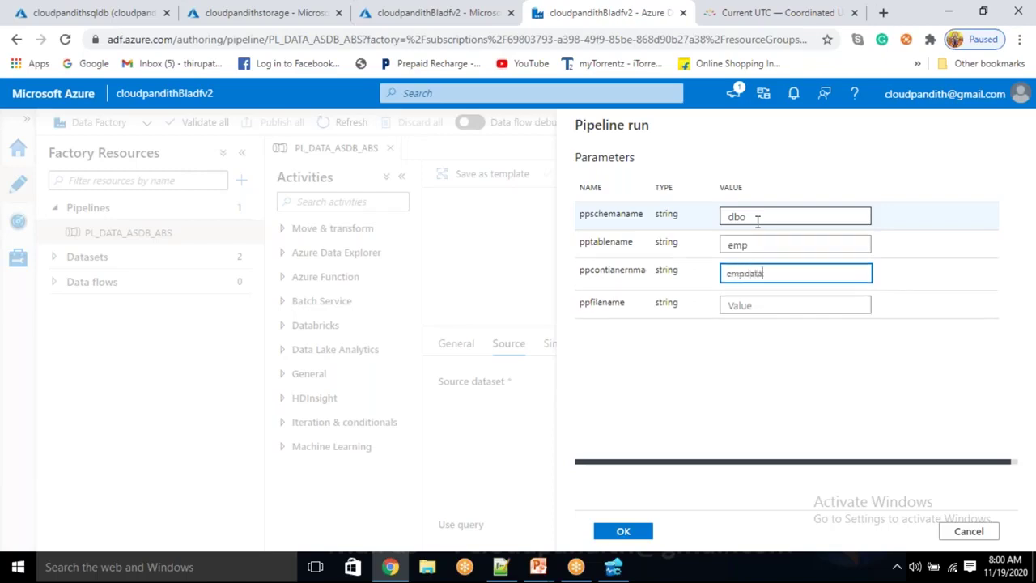
key("Tab")
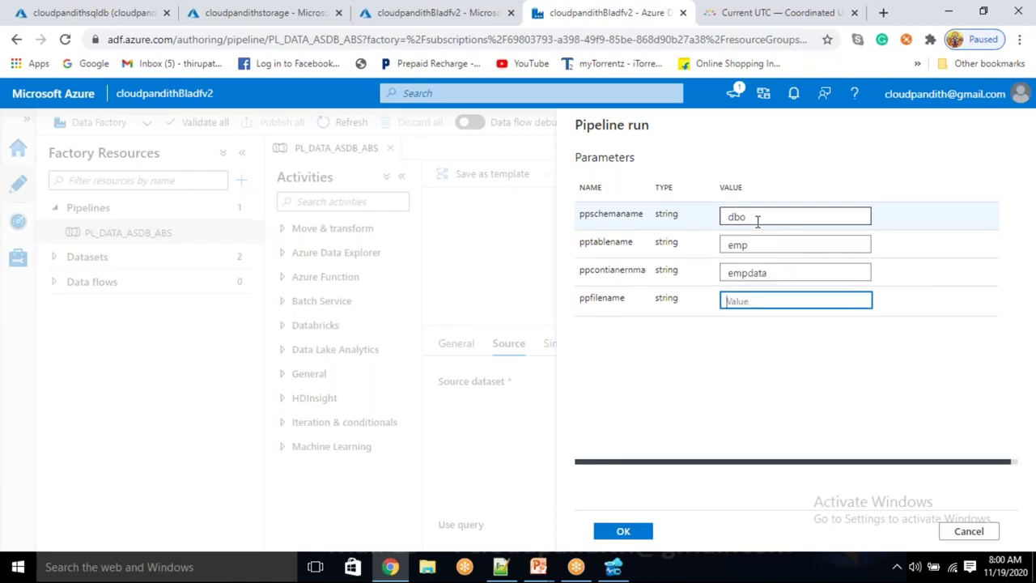
type("emp.json")
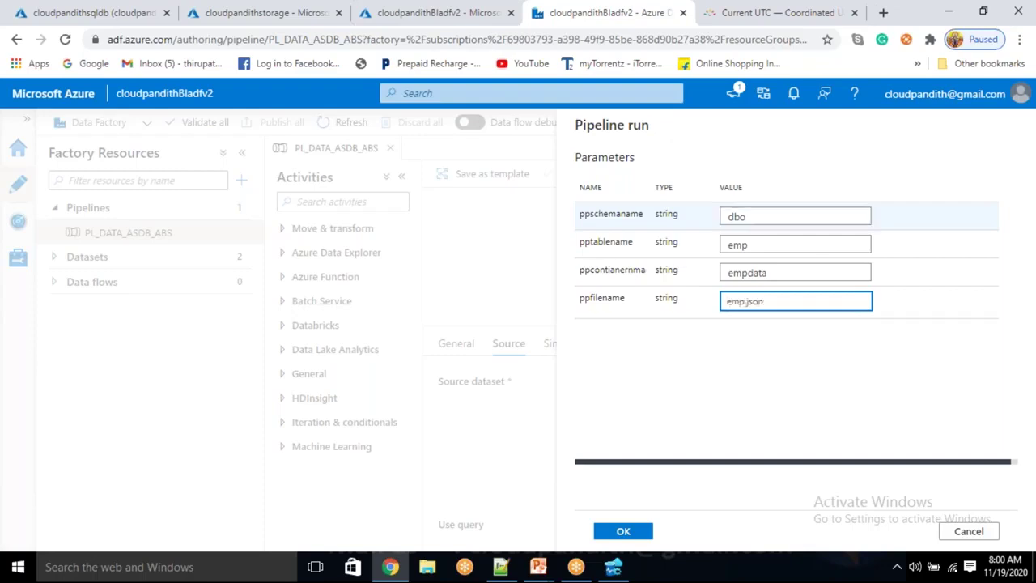
left_click(748, 245)
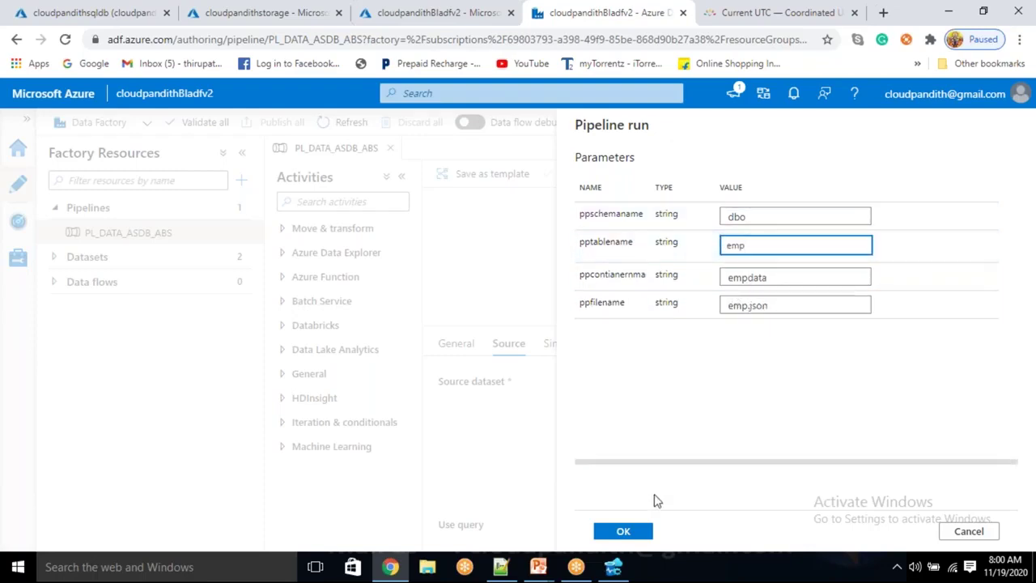
left_click(623, 532)
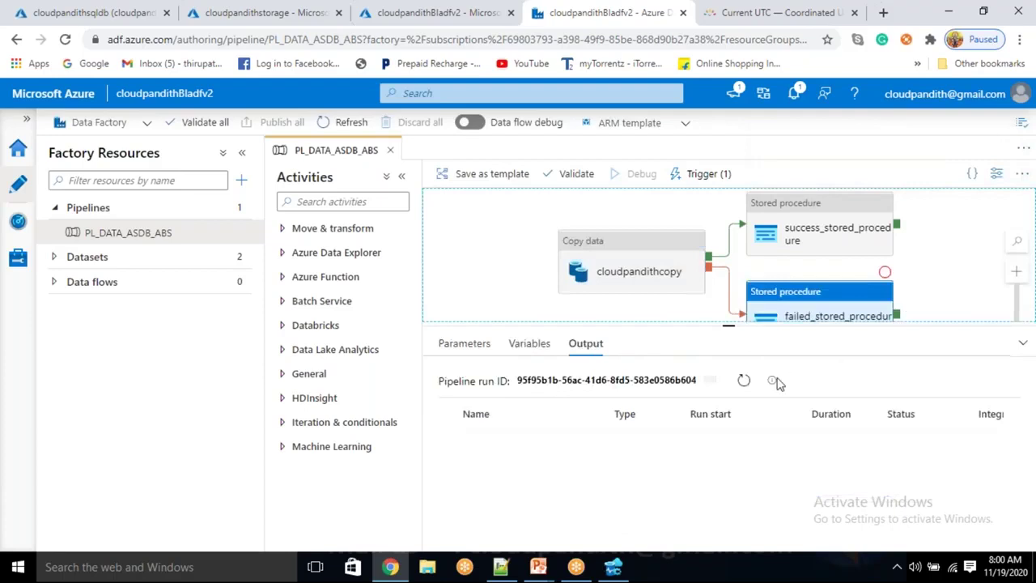
Refresh the Output until cloudpandithcopy shows Failed and failed_stored_procedure Succeeded
left_click(743, 380)
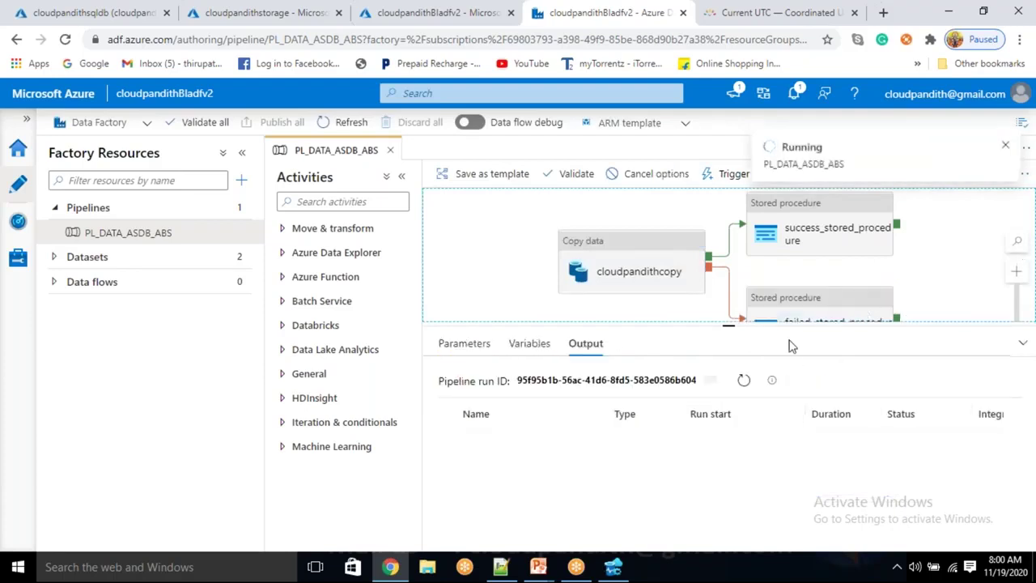
left_click(742, 382)
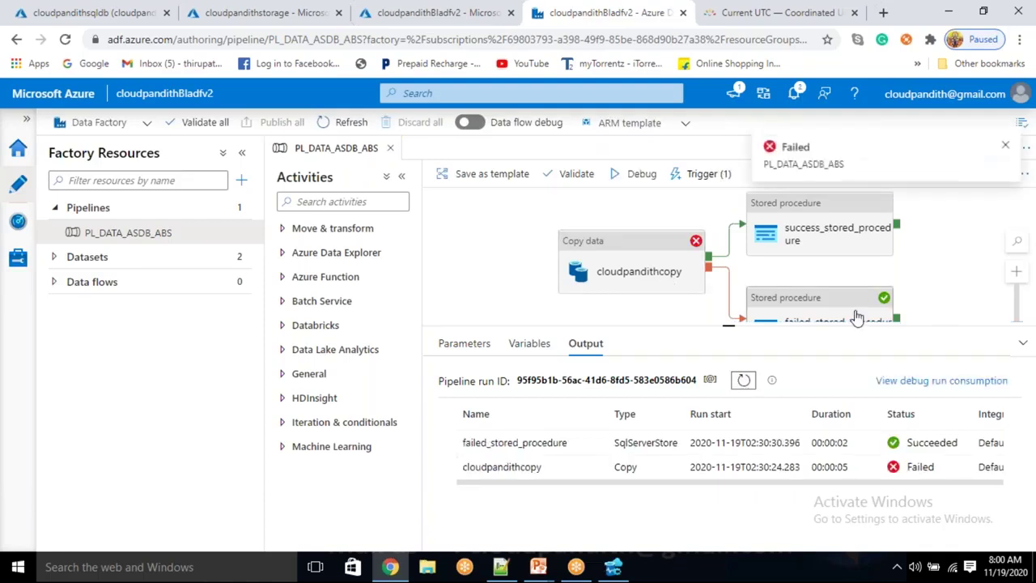
mouse_move(526, 443)
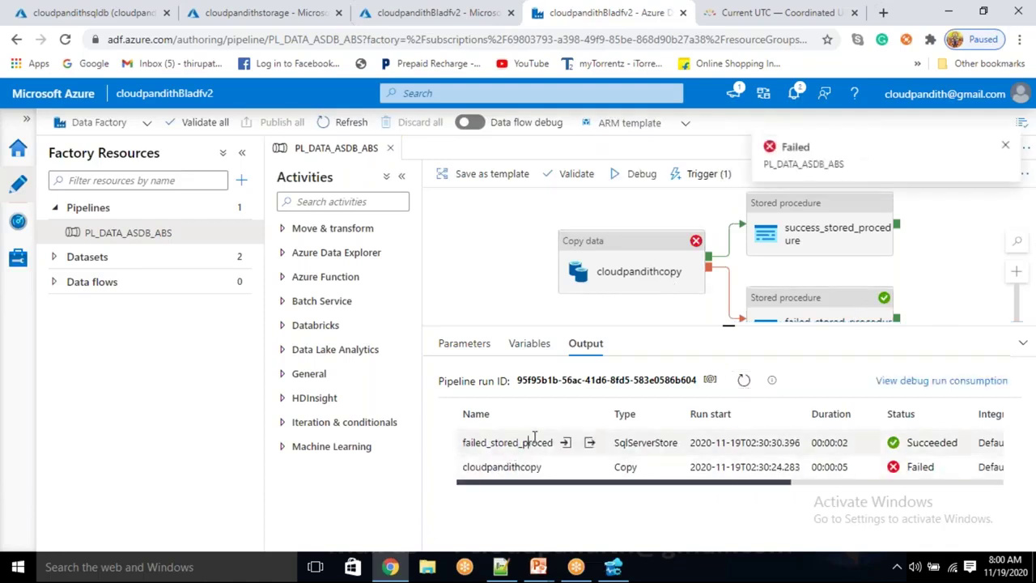
Re-run the pipeline_log query in Azure Data Studio to show the new fourth row
left_click(613, 567)
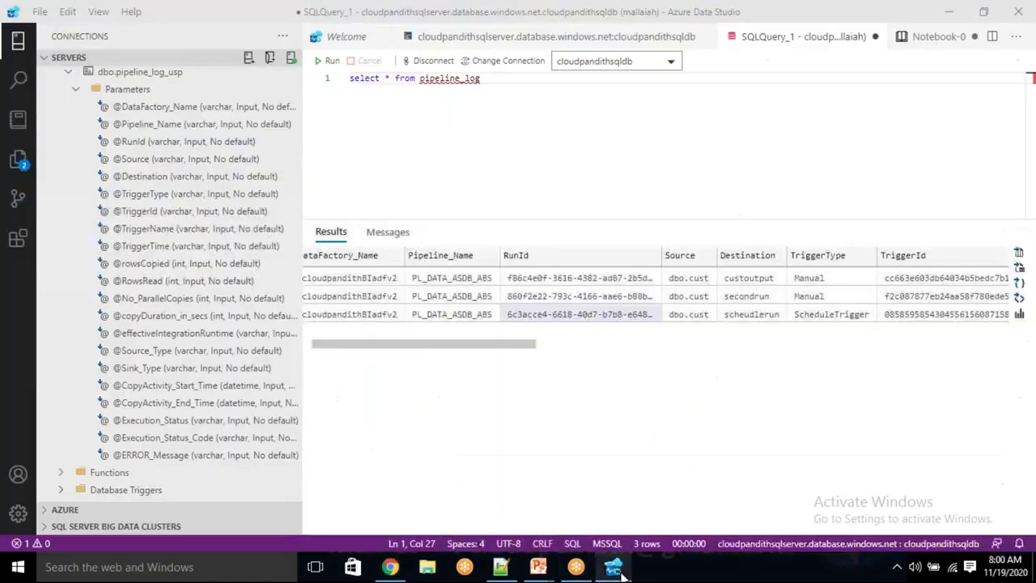
left_click(326, 62)
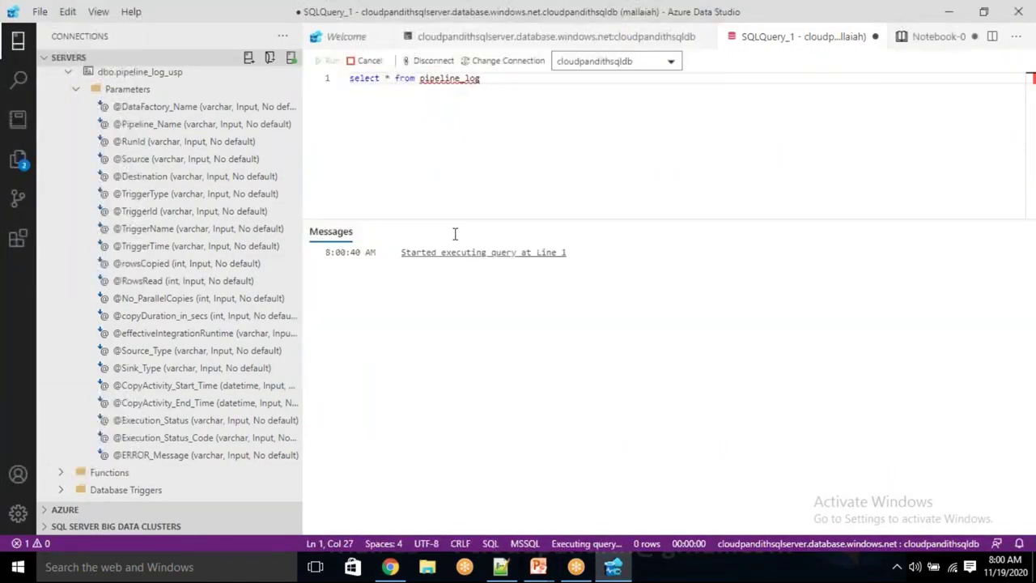
left_click_drag(513, 348, 564, 354)
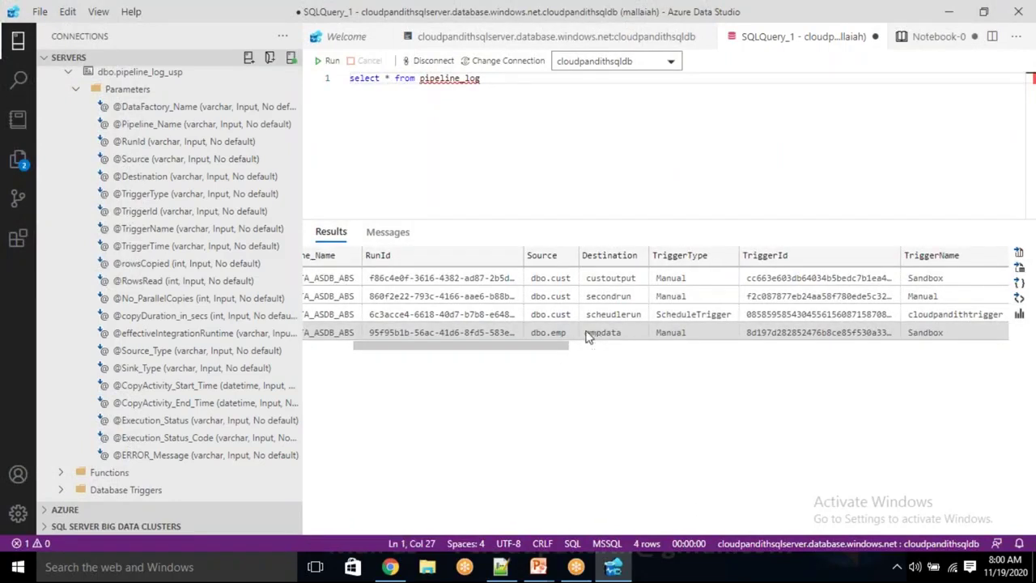
Inspect the fourth run's empdata destination, dbo.emp source, Sandbox trigger name and trigger ID
left_click(609, 335)
left_click(546, 332, "ctrl")
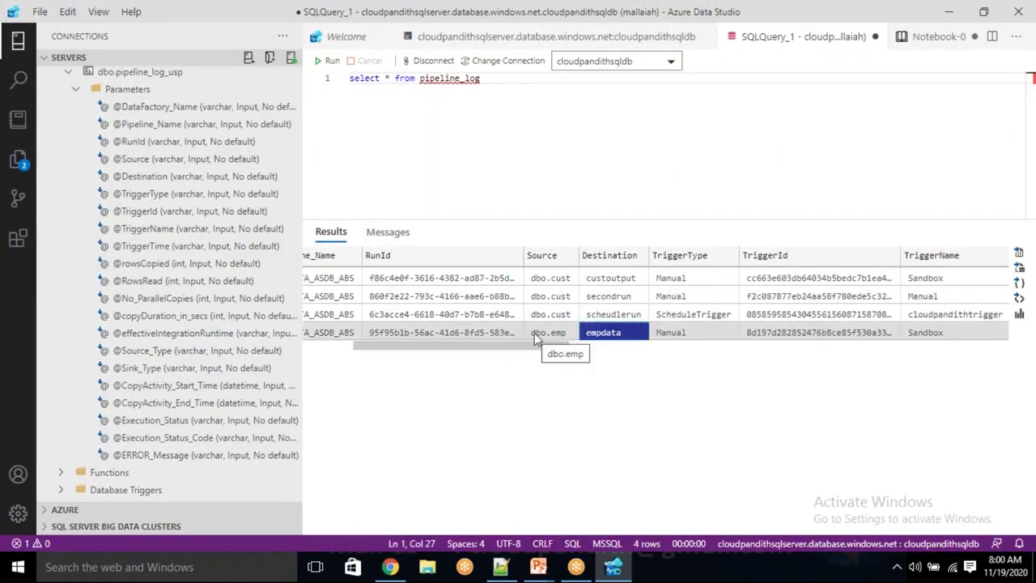
left_click(555, 333)
left_click_drag(547, 347, 606, 364)
left_click(741, 332, "ctrl")
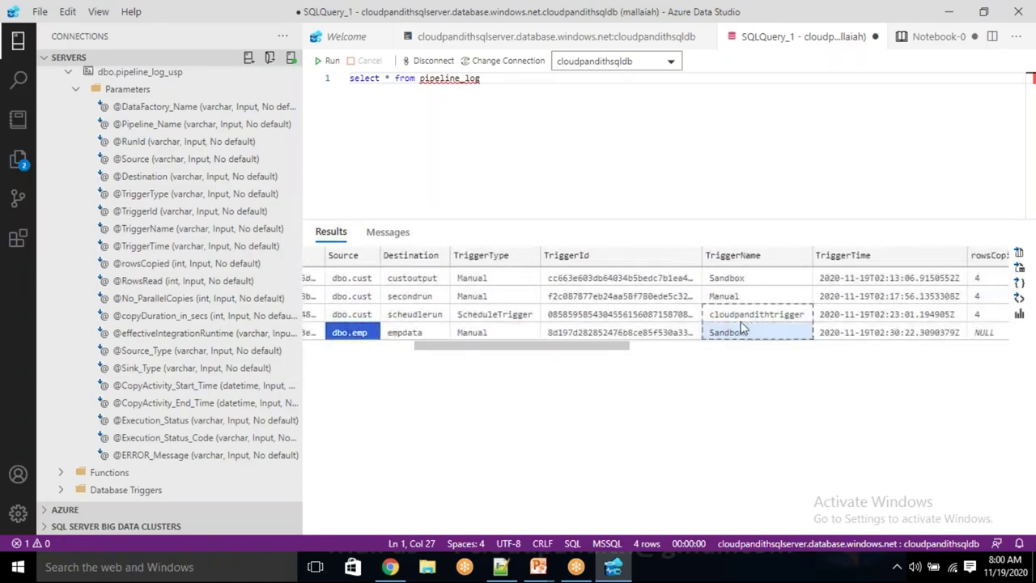
left_click(717, 334)
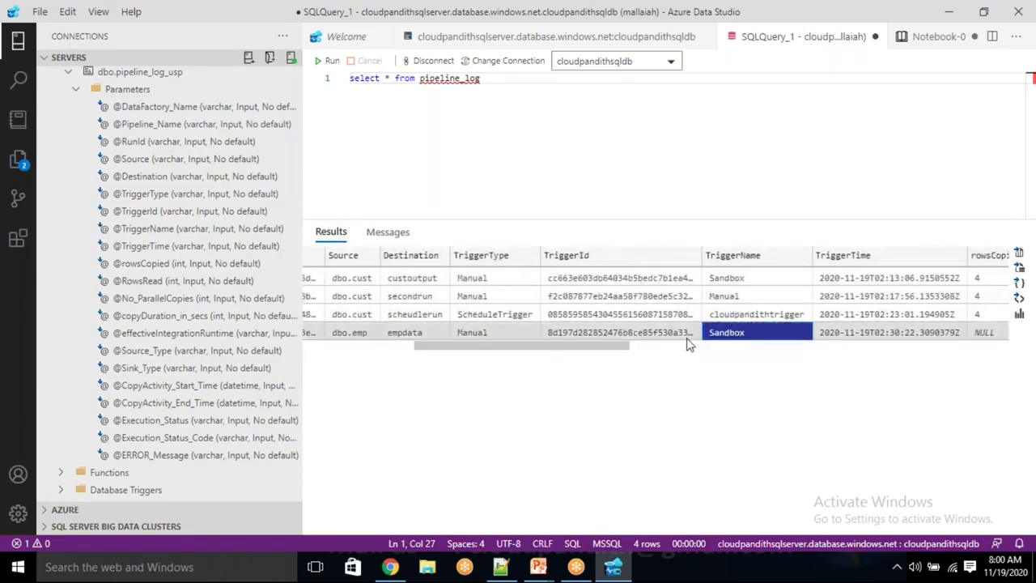
left_click(576, 332)
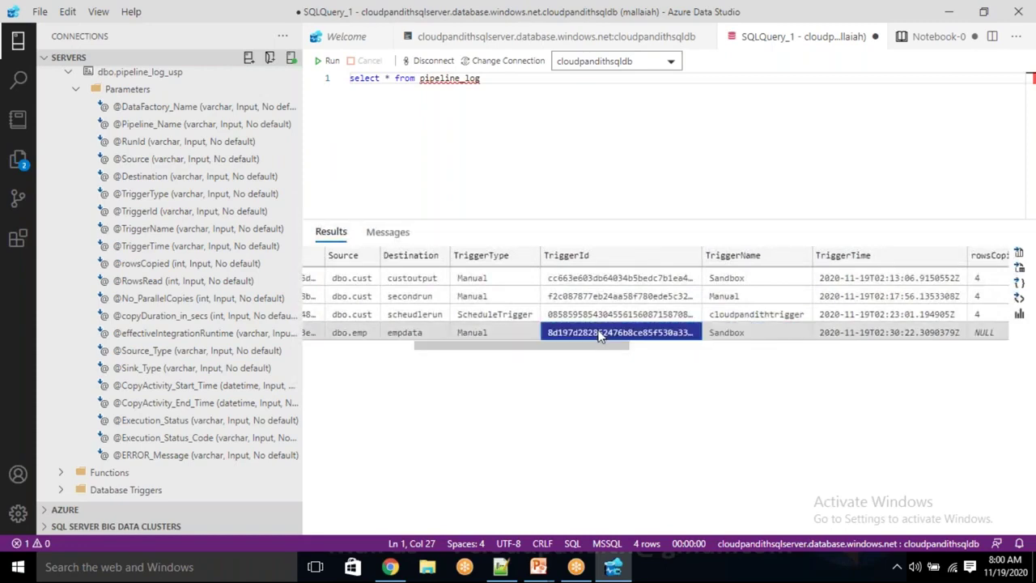
Compare trigger names (Manual, Sandbox, cloudpandithtrigger) and trigger IDs across the logged runs
left_click(738, 297)
left_click(737, 278)
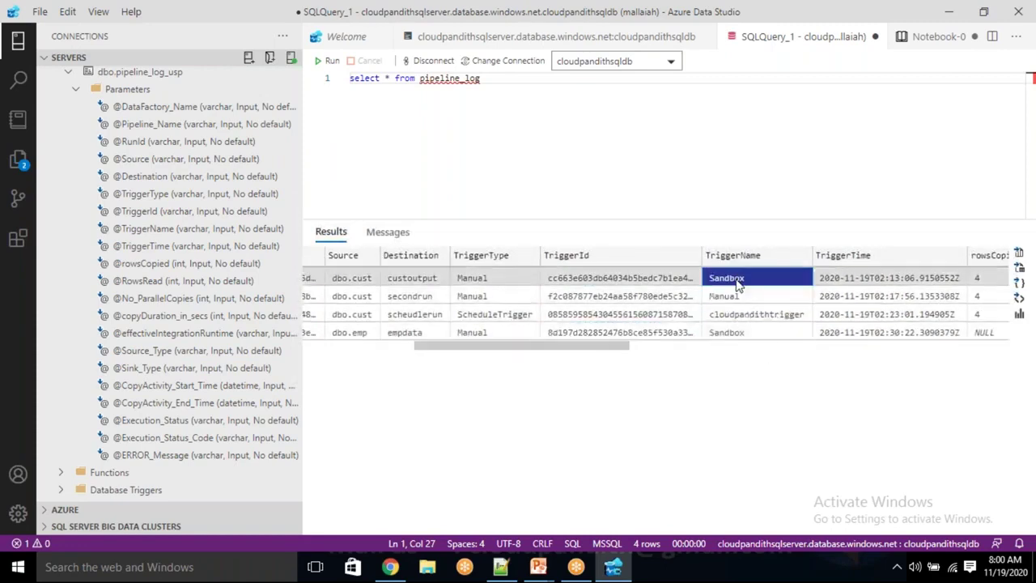
left_click(733, 316)
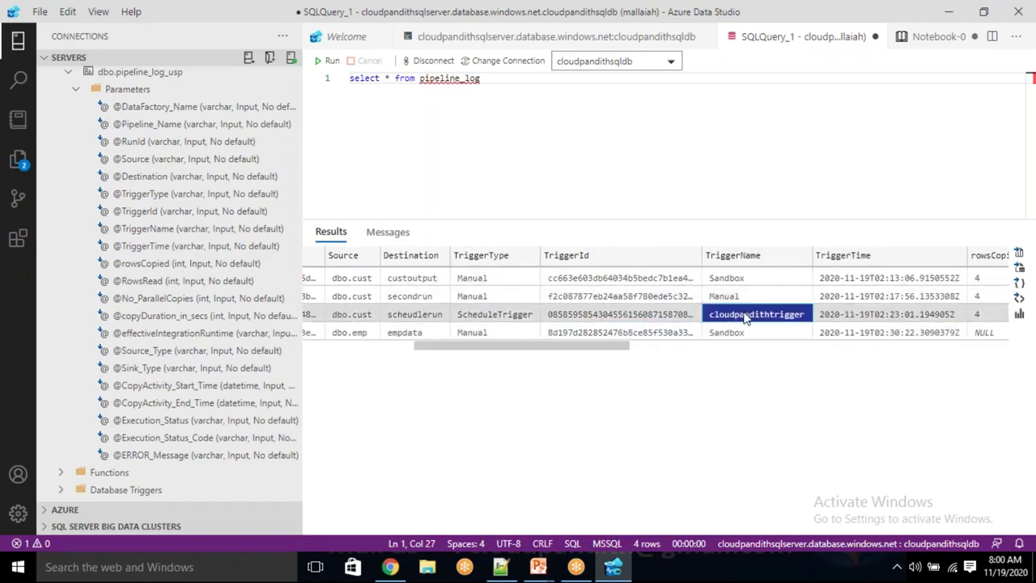
left_click(643, 323)
left_click(641, 316)
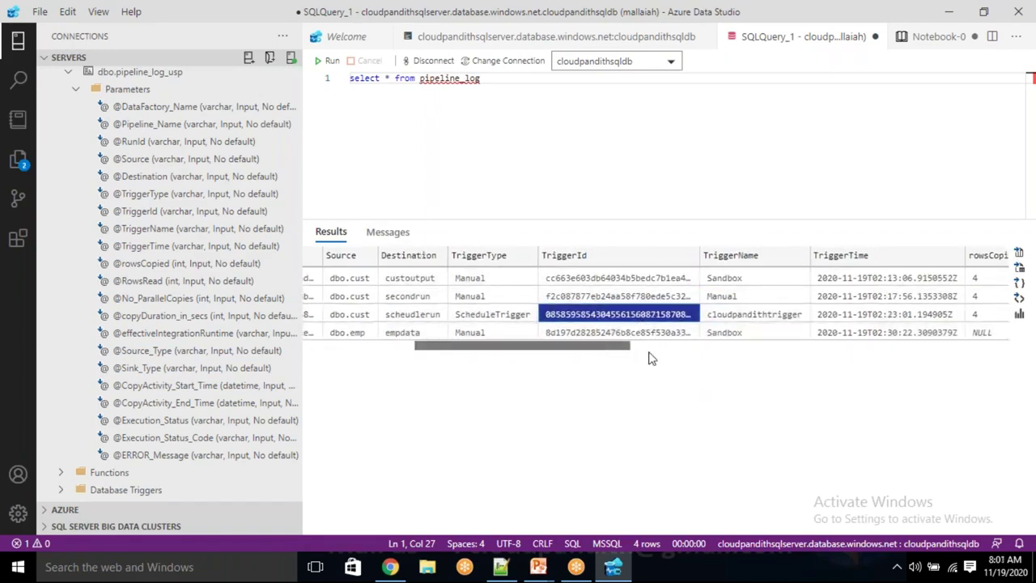
left_click_drag(653, 348, 718, 350)
Confirm the failed run's rowsCopied and RowsRead values are NULL
left_click(661, 333)
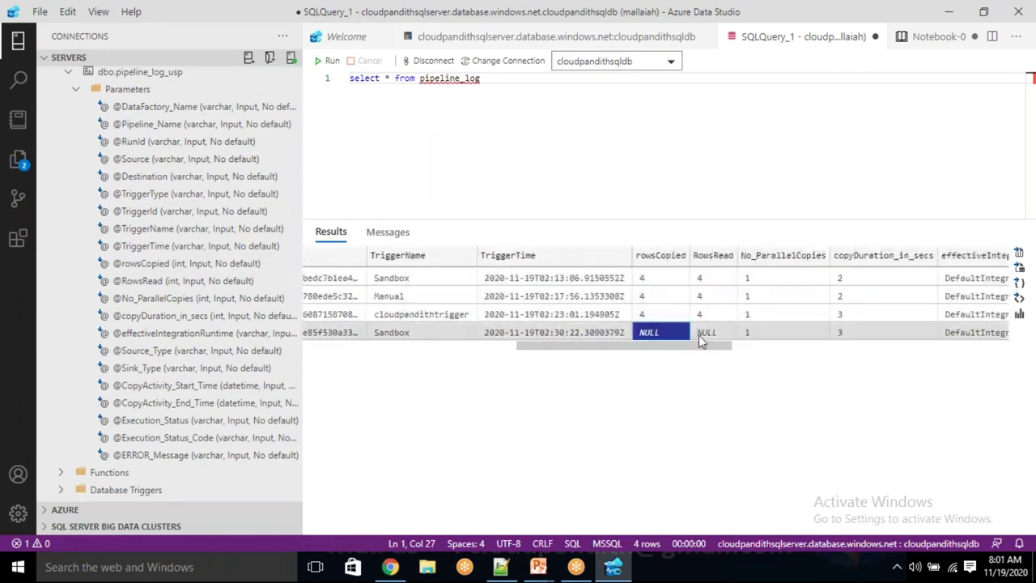
left_click(714, 334)
left_click(664, 334)
left_click(708, 332)
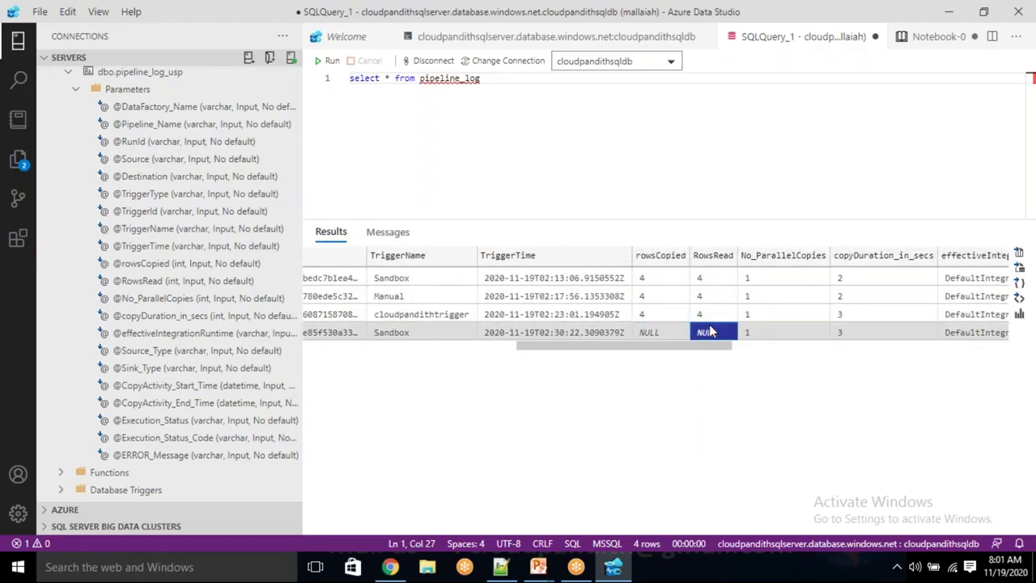
left_click_drag(702, 347, 953, 345)
Check the failed run's Failed status and 400 code, and select its ERROR_Message value
left_click(890, 332)
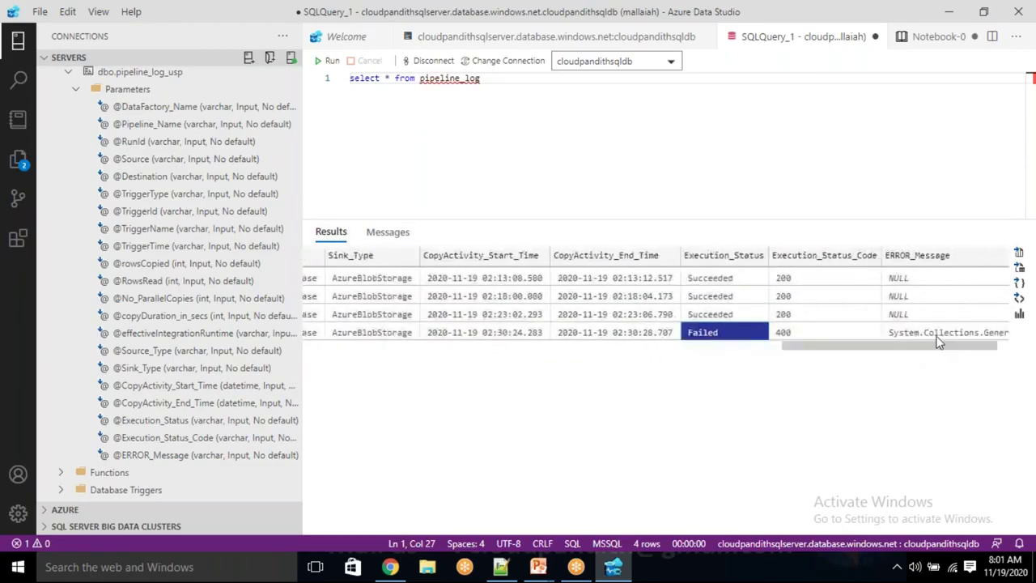
left_click(813, 337)
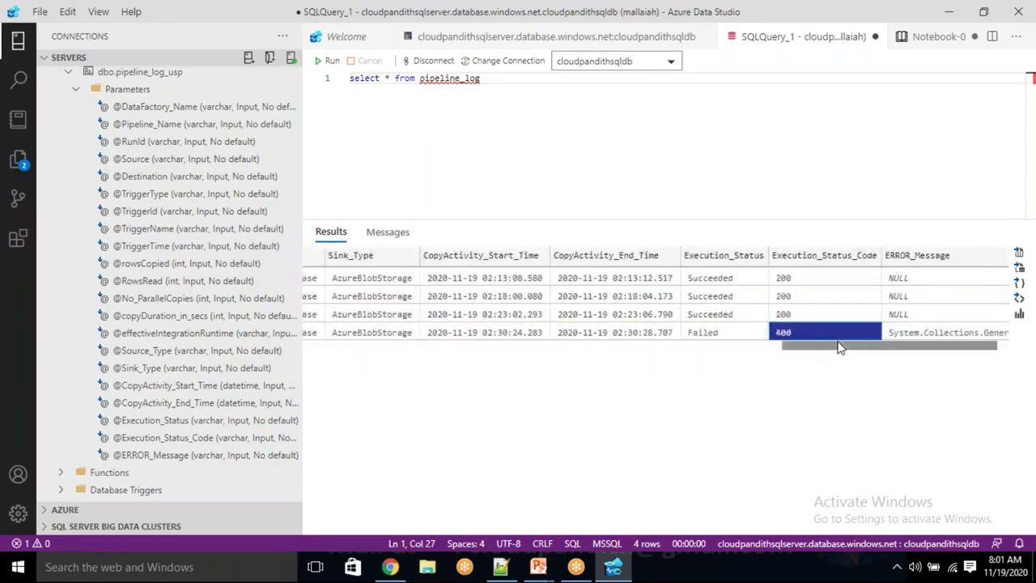
left_click_drag(815, 345, 898, 344)
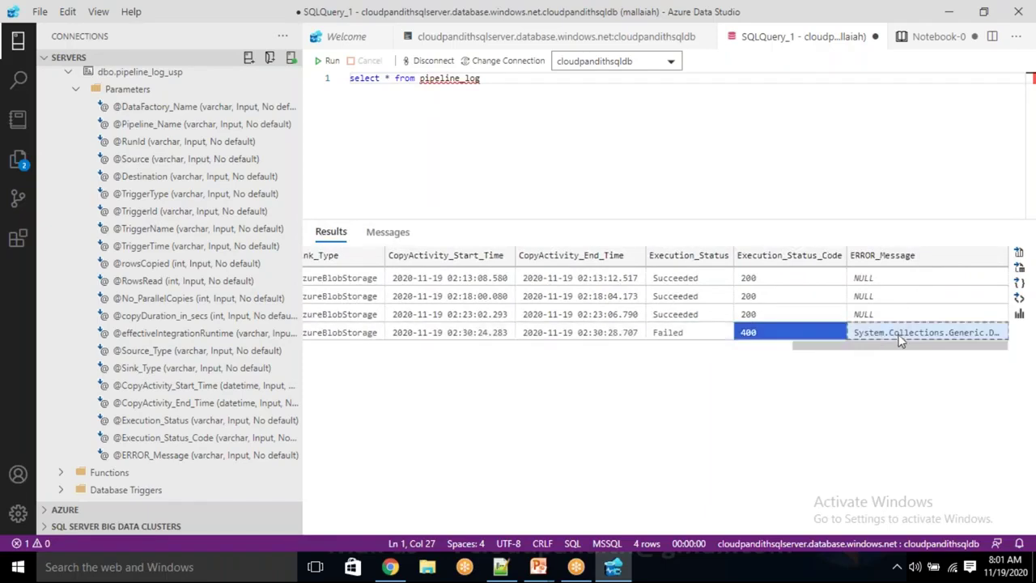
left_click_drag(964, 321, 964, 328)
left_click(940, 334)
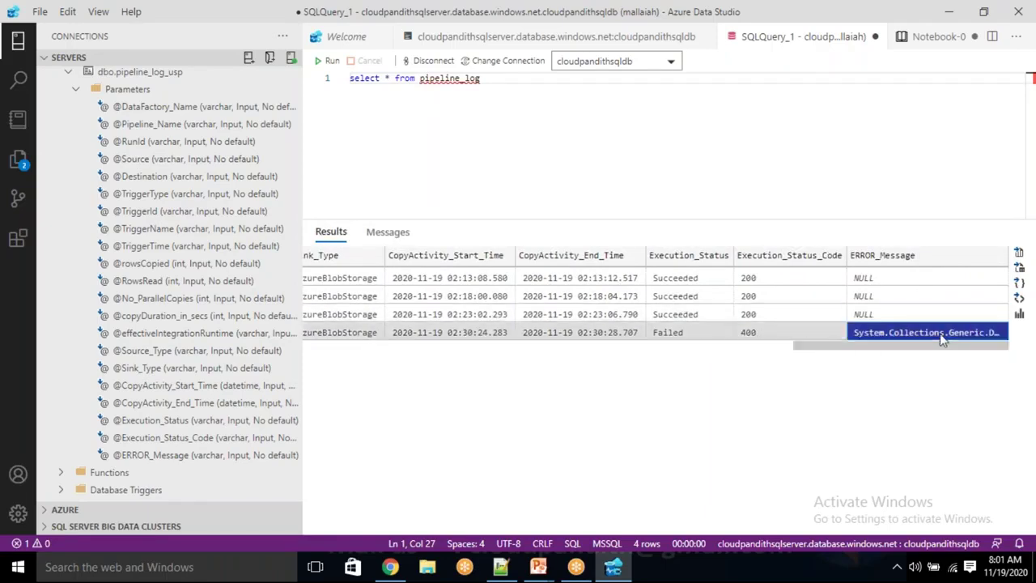
Replace the Notepad++ scratch text with the pasted error message
left_click(500, 566)
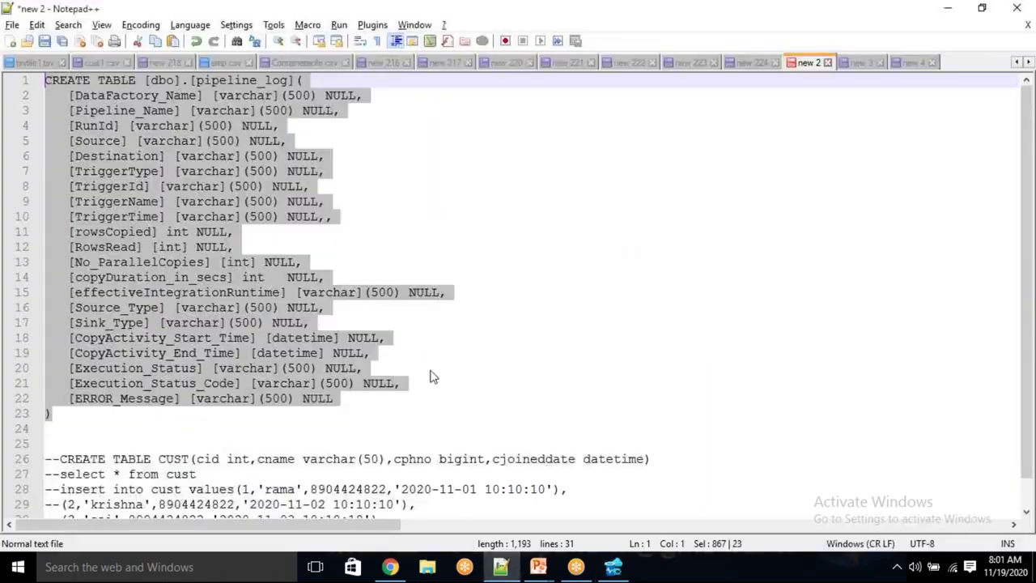
left_click(421, 358)
key("ctrl+a")
key("ctrl+v")
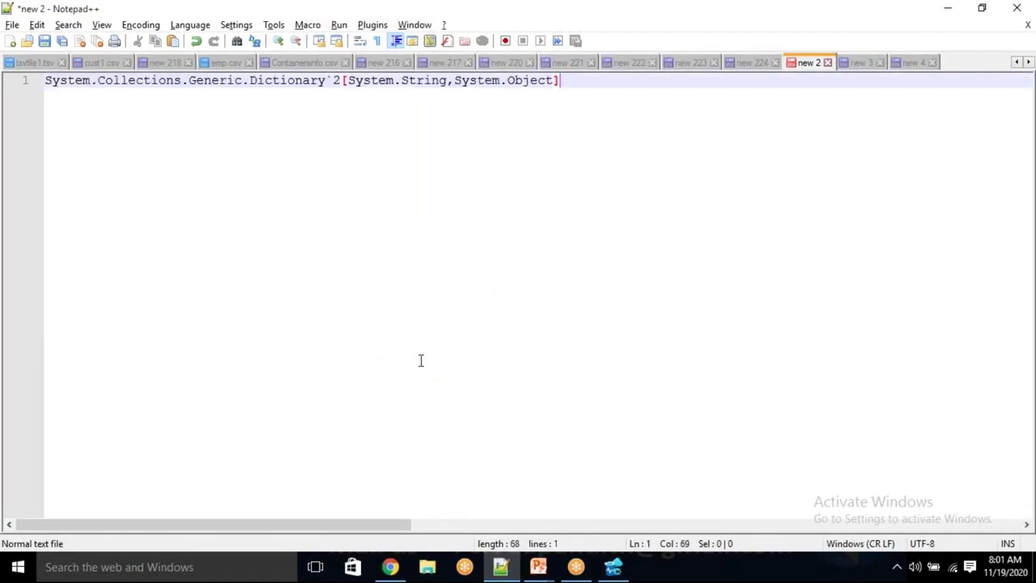
key("Return")
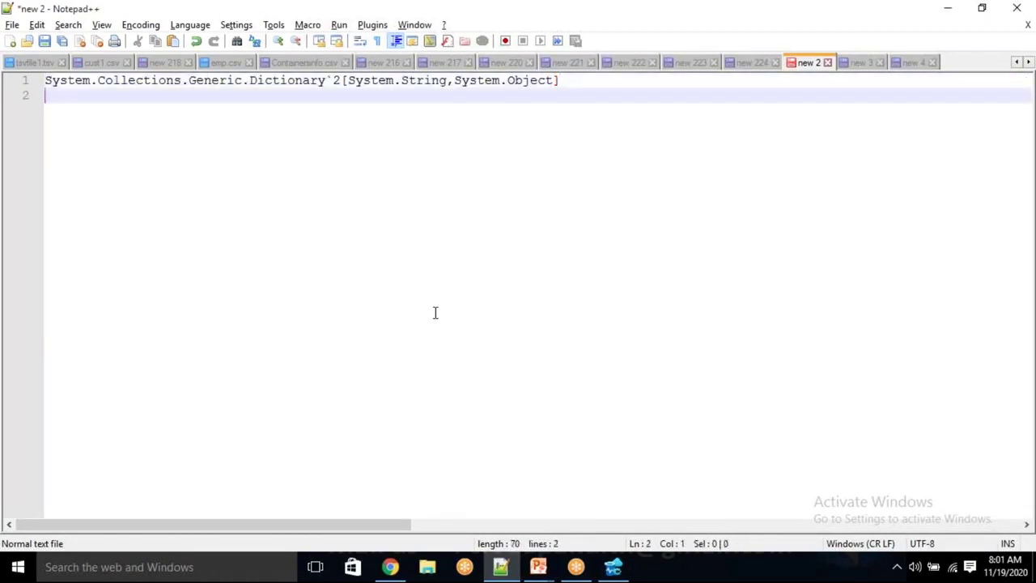
Select the word 'Object' in the pasted message, then return to the Data Factory output
left_click(530, 80)
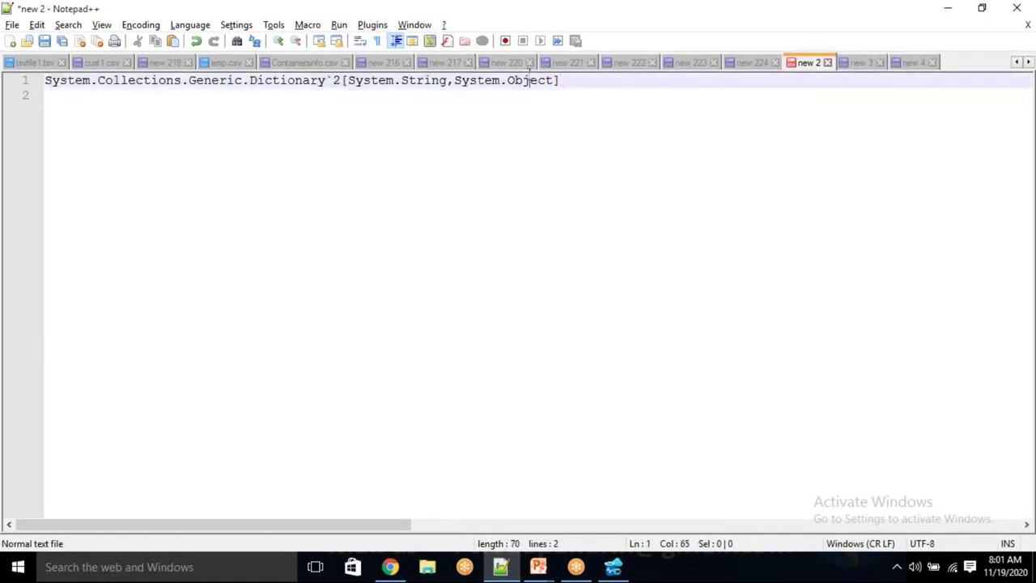
double_click(530, 80)
left_click(533, 113)
double_click(530, 80)
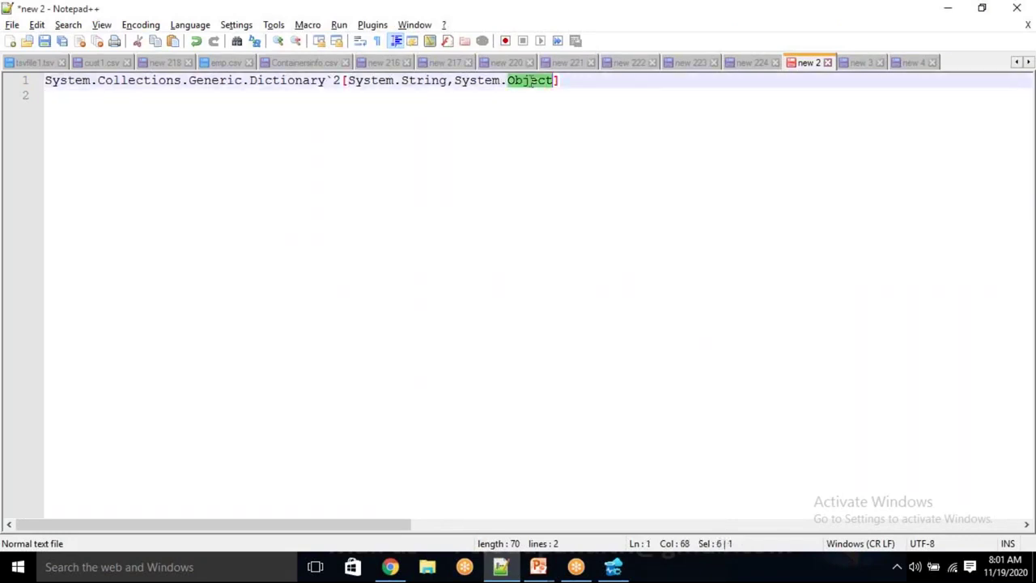
left_click(502, 119)
left_click(526, 80)
double_click(526, 80)
key("alt+Tab")
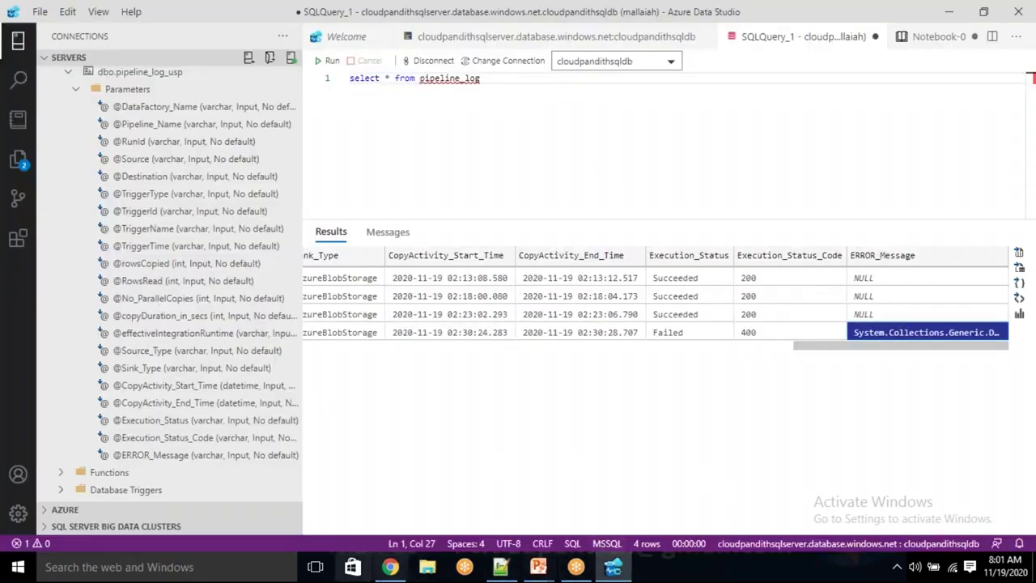
left_click(390, 568)
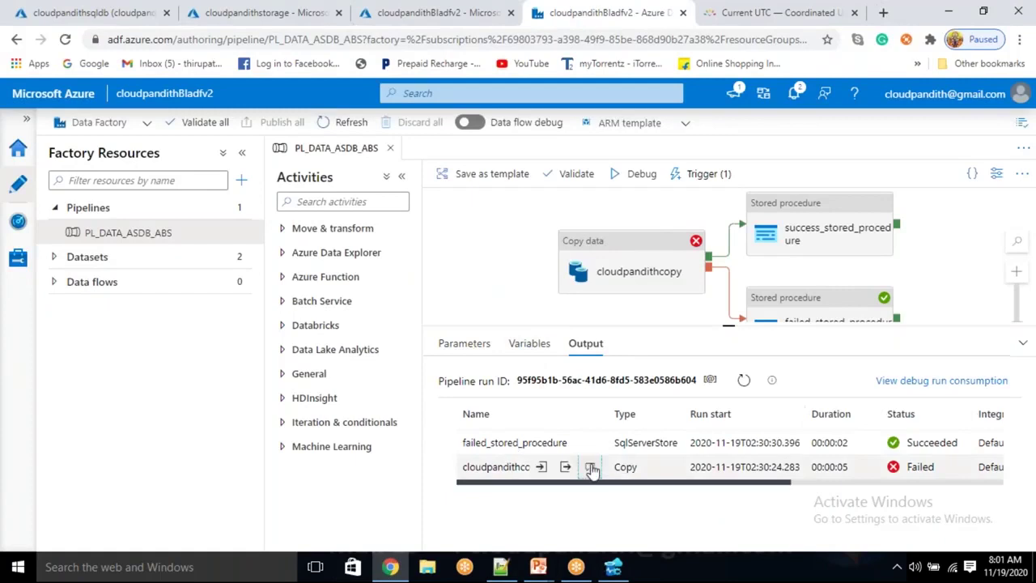
left_click(591, 469)
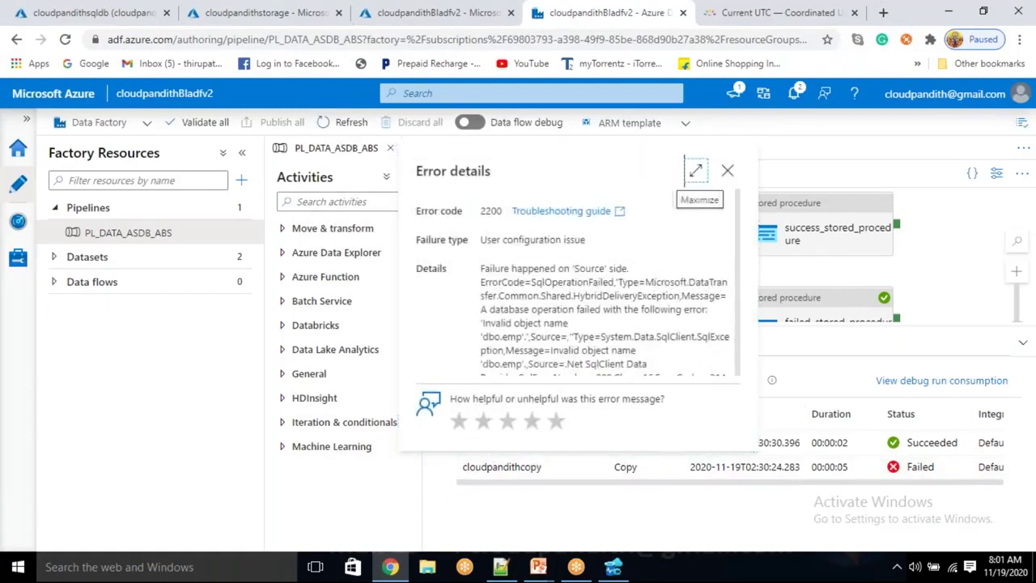
left_click(695, 171)
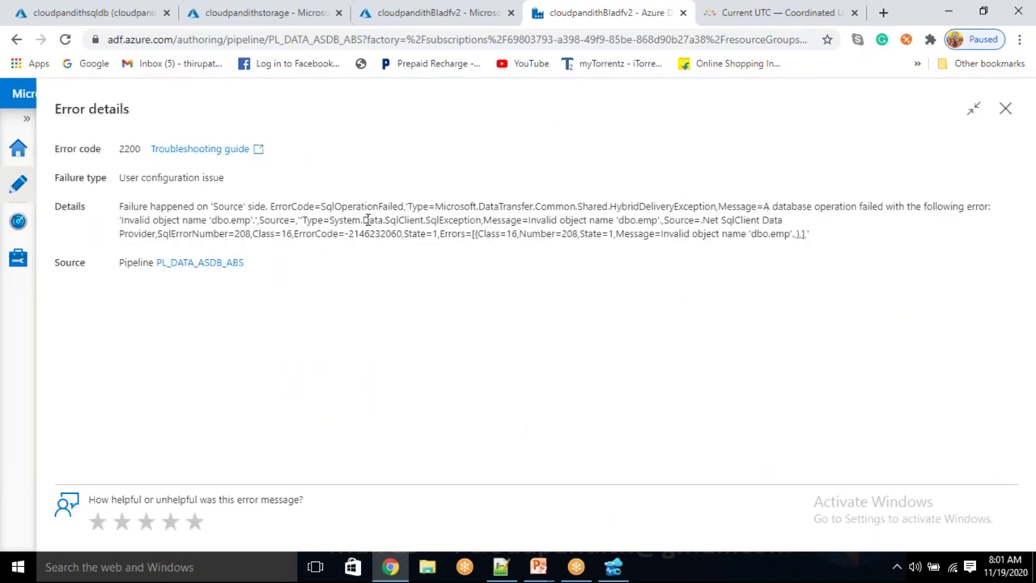
left_click_drag(849, 206, 920, 206)
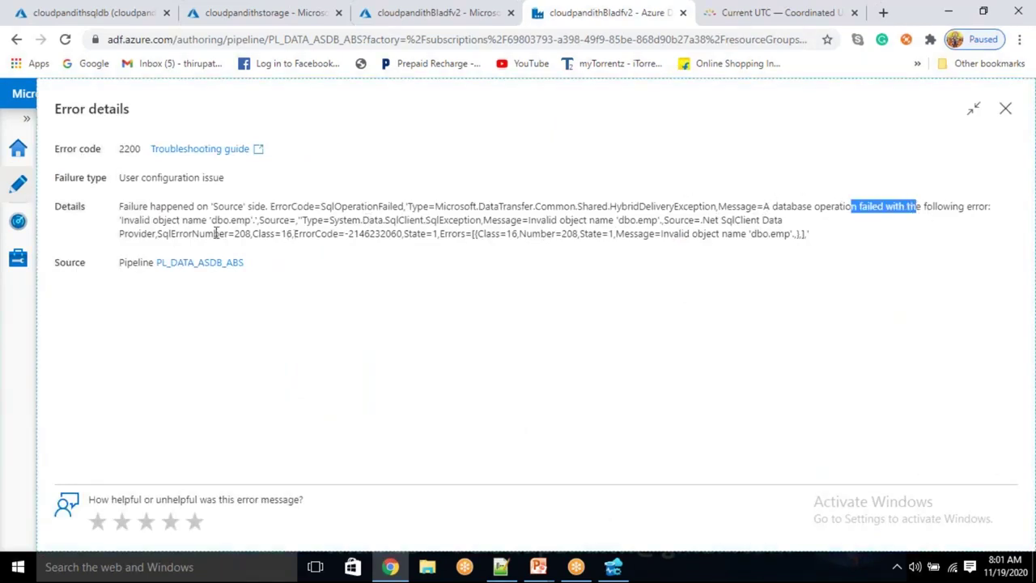
left_click_drag(122, 220, 204, 222)
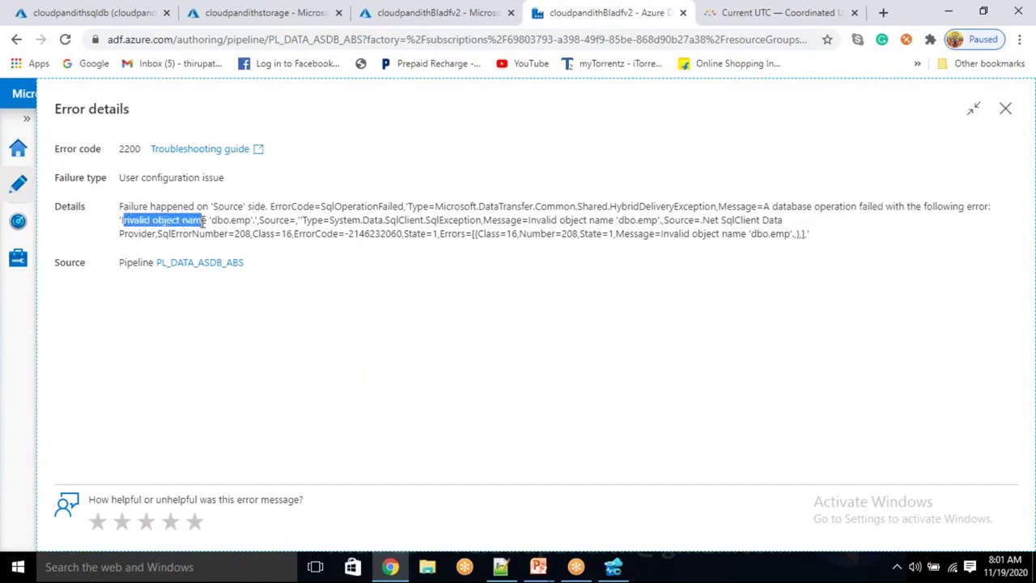
left_click(332, 304)
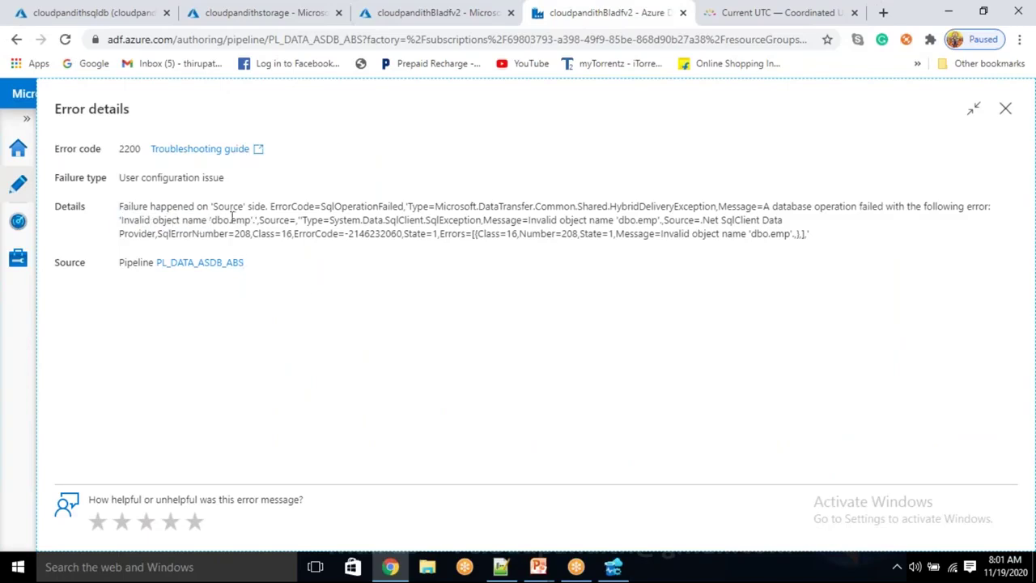
left_click_drag(230, 219, 250, 234)
left_click(266, 250)
left_click(1006, 109)
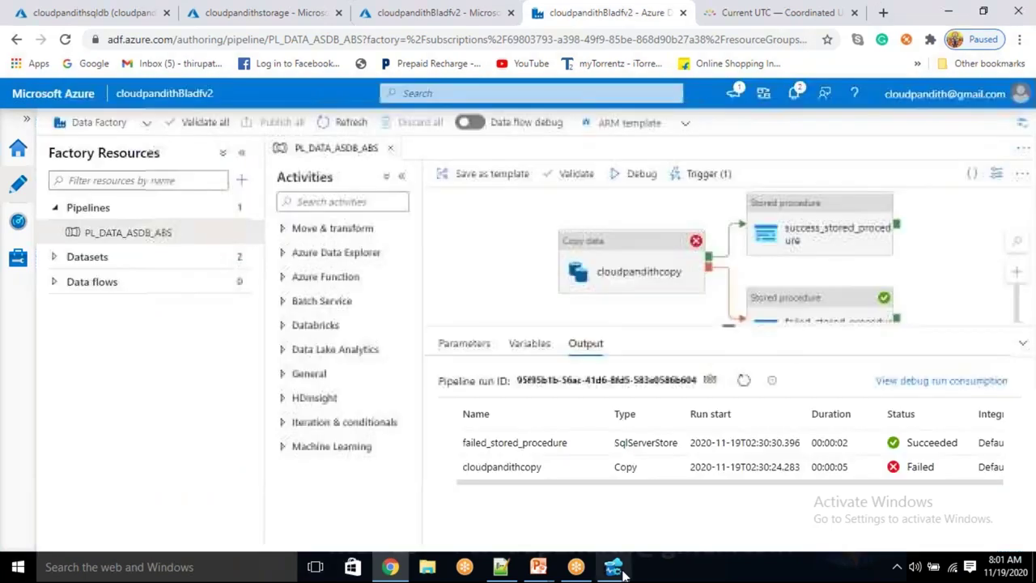
Select the fourth row's RunId in pipeline_log and match it to the debug run's ID
left_click(621, 572)
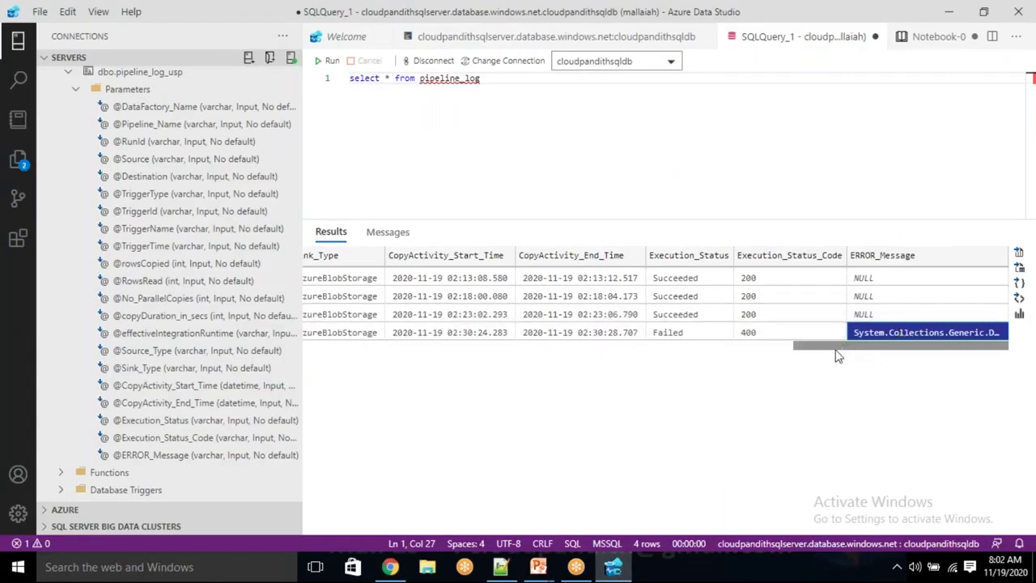
left_click(665, 373)
left_click_drag(801, 346, 282, 423)
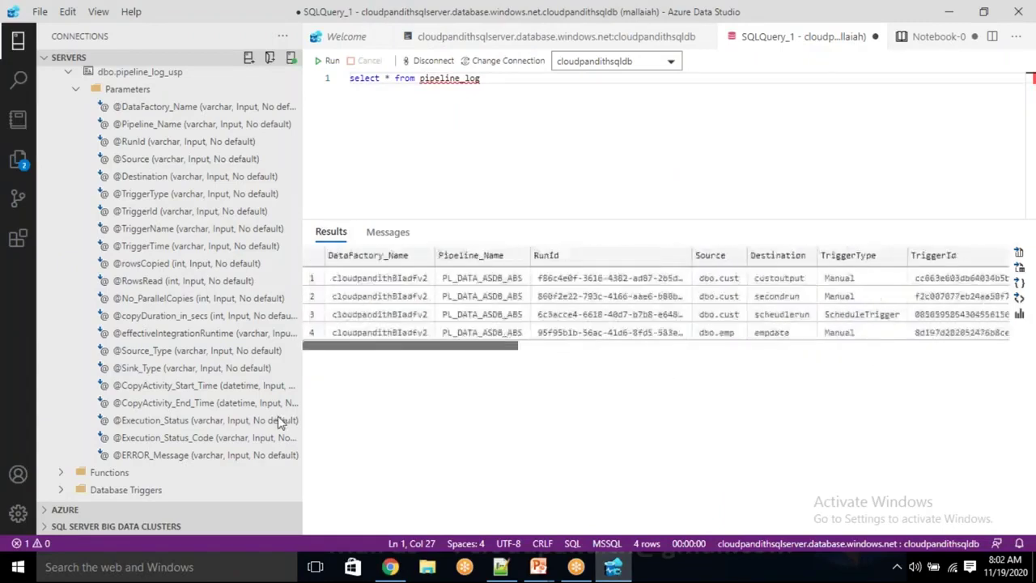
left_click(567, 334)
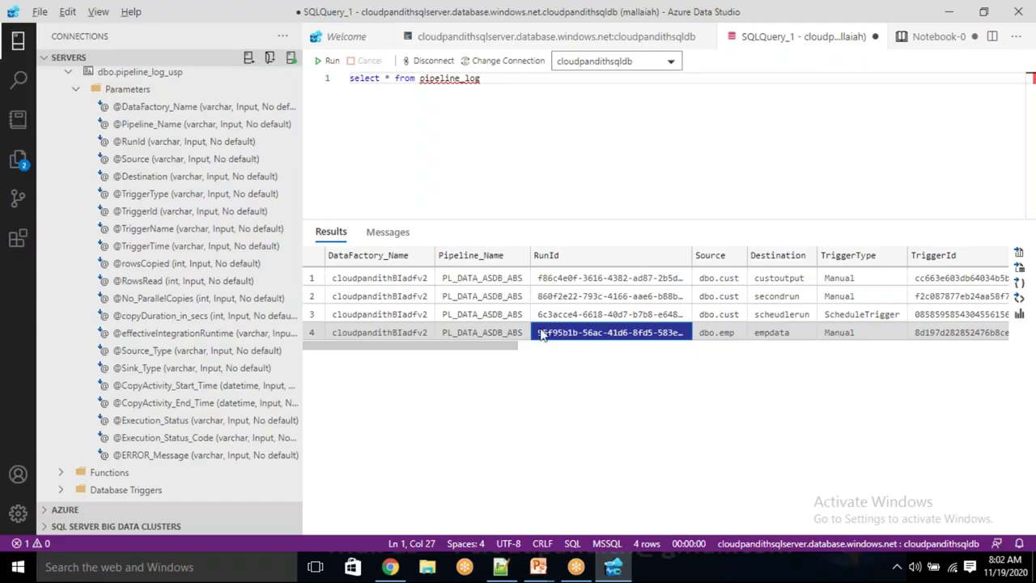
key("alt+Tab")
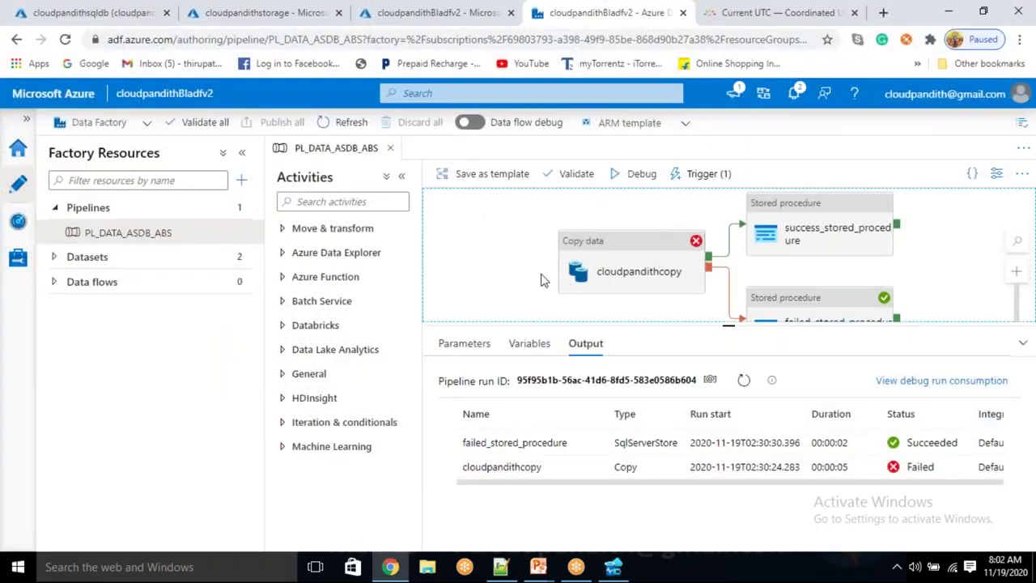
key("alt+Tab")
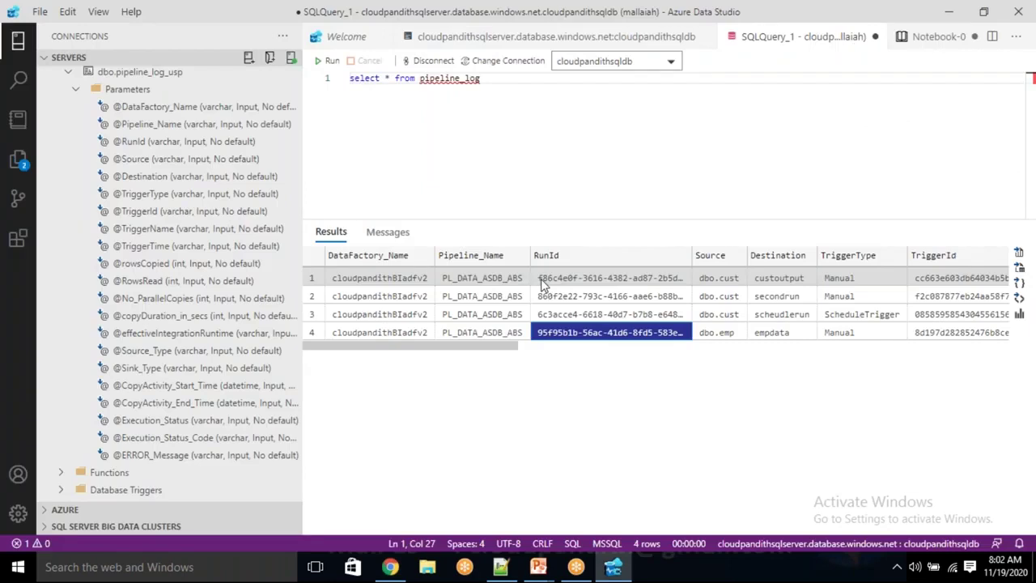
key("alt+Tab")
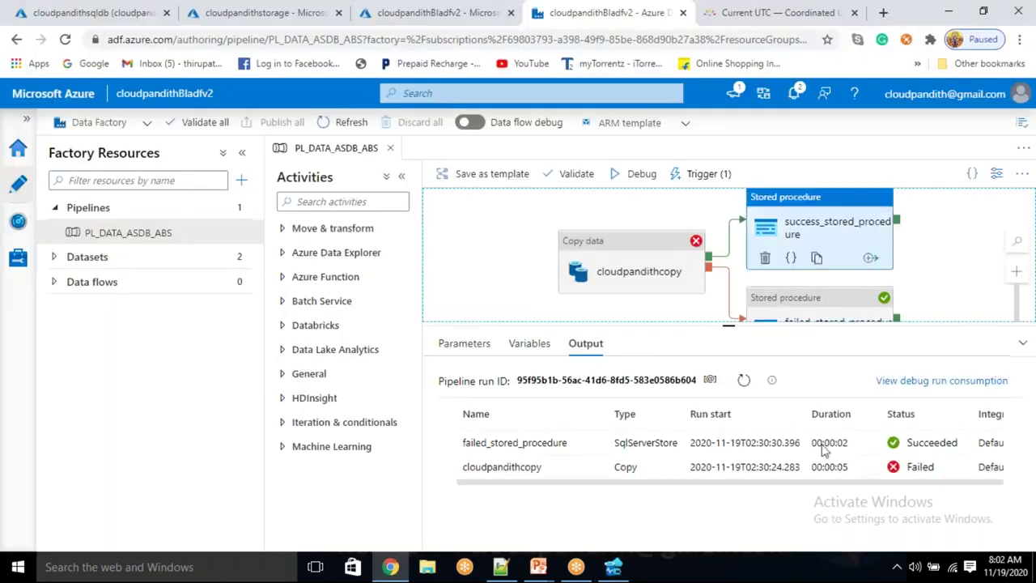
left_click(842, 243)
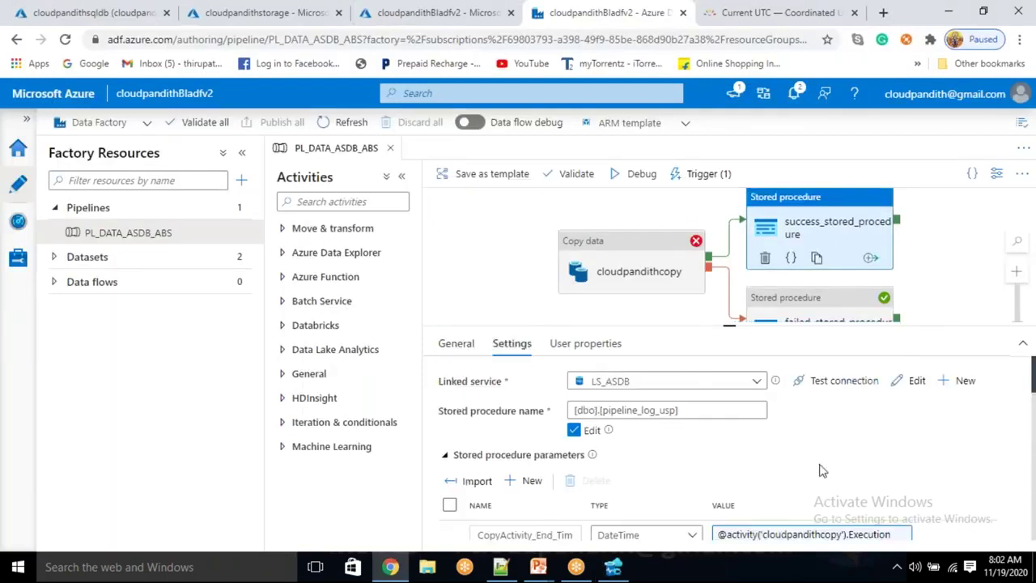
scroll(821, 470, "down", 1)
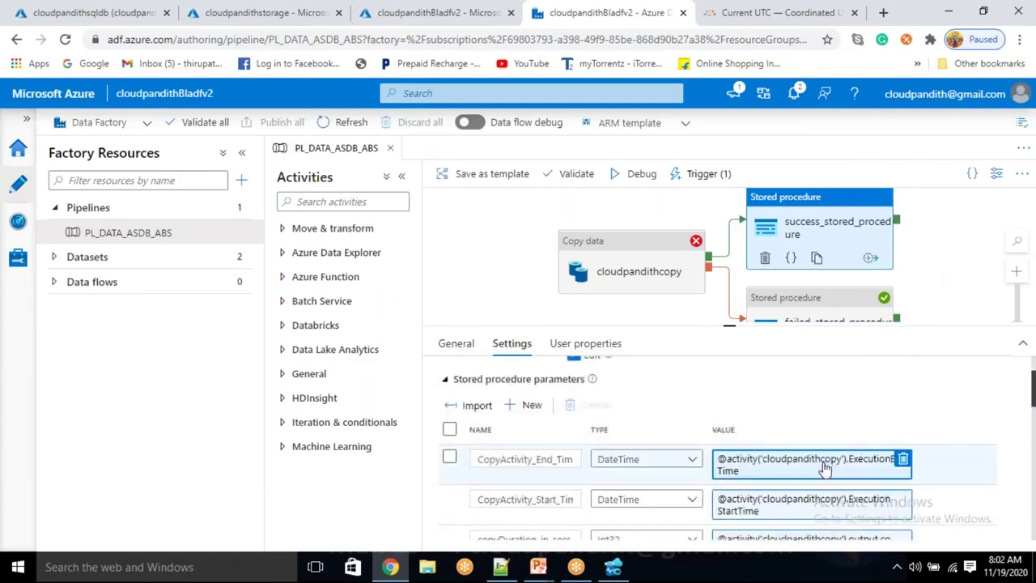
left_click(817, 471)
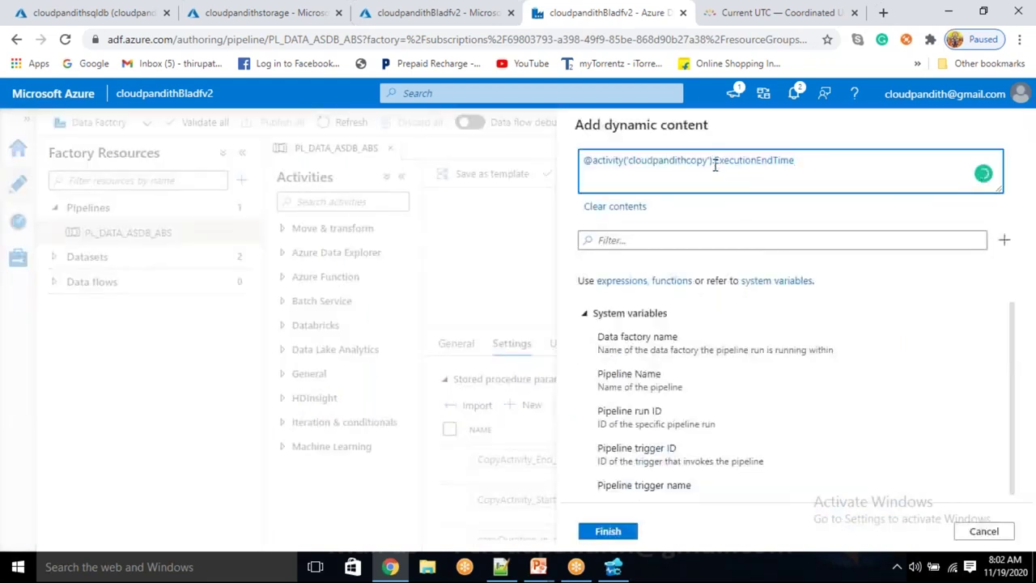
type("output.")
type(".")
double_click(798, 159)
double_click(728, 159)
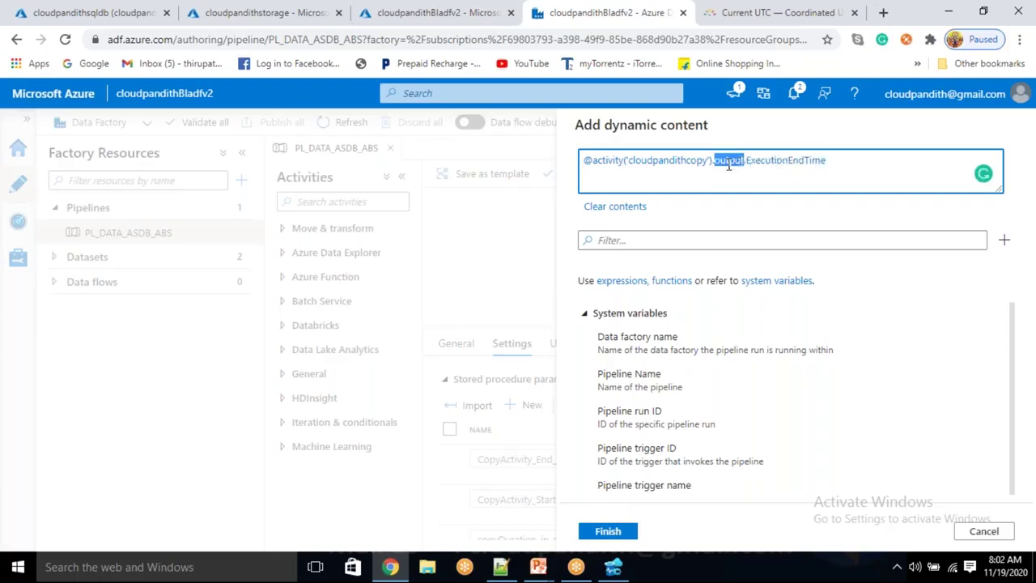
left_click(609, 532)
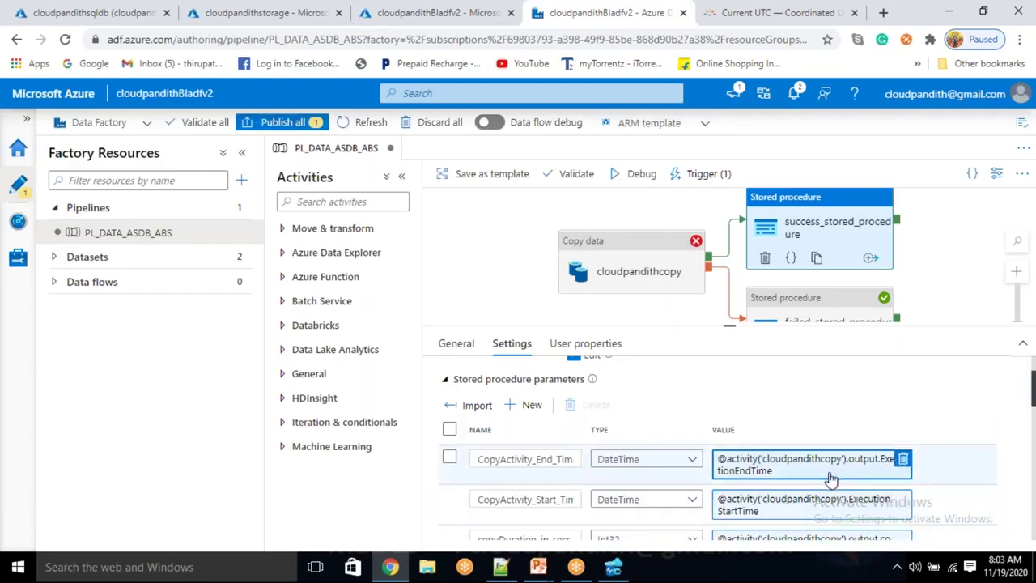
Start a debug run with parameters dbo, cust, custfailed and failed.json
left_click(629, 271)
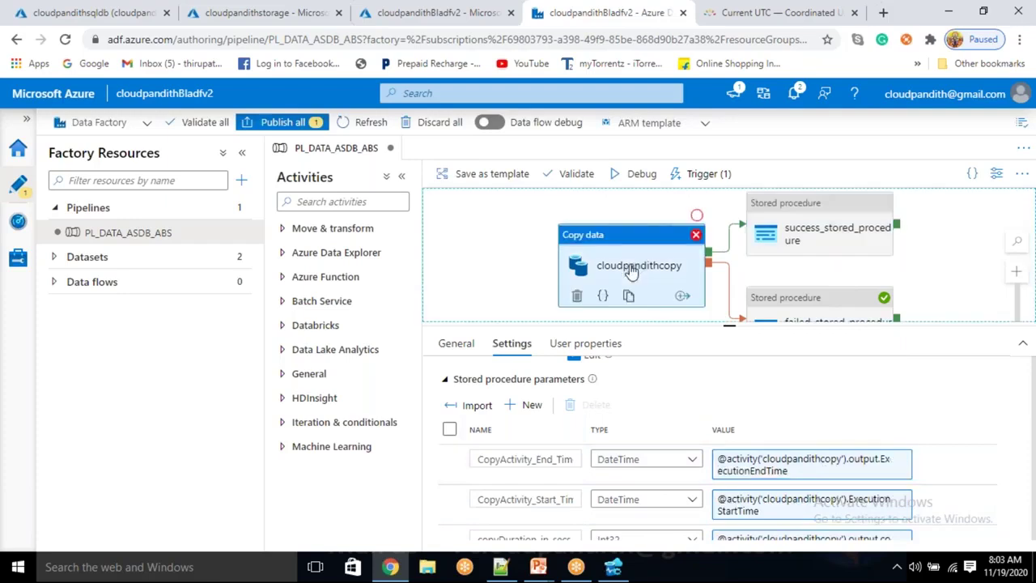
left_click(639, 174)
left_click(744, 217)
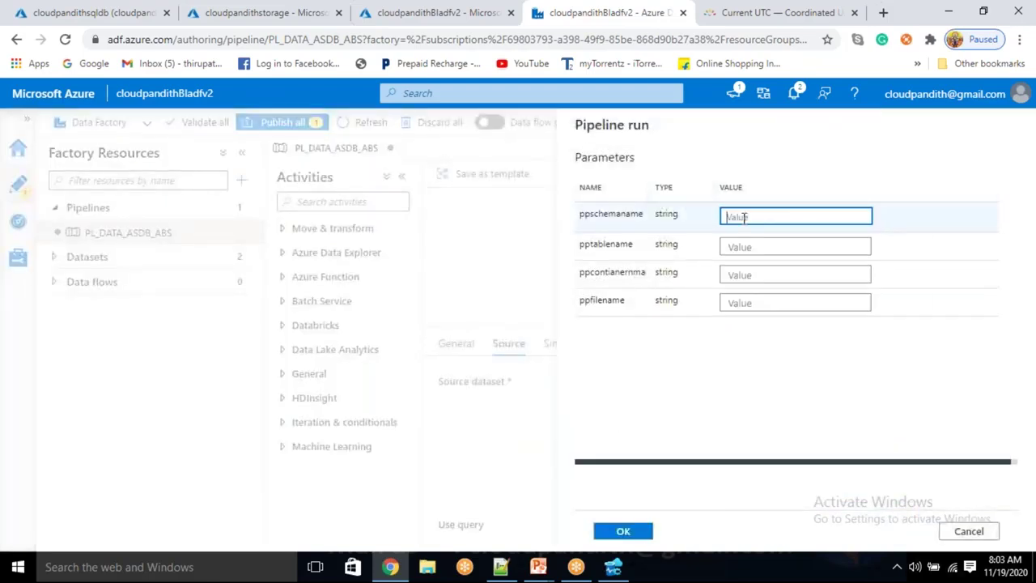
type("dbo")
key("Tab")
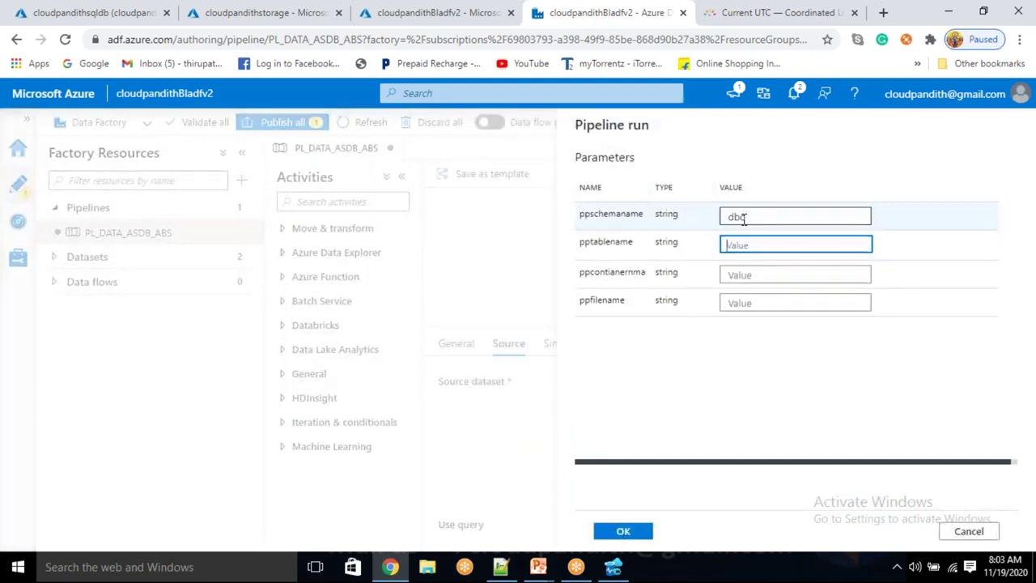
type("cust")
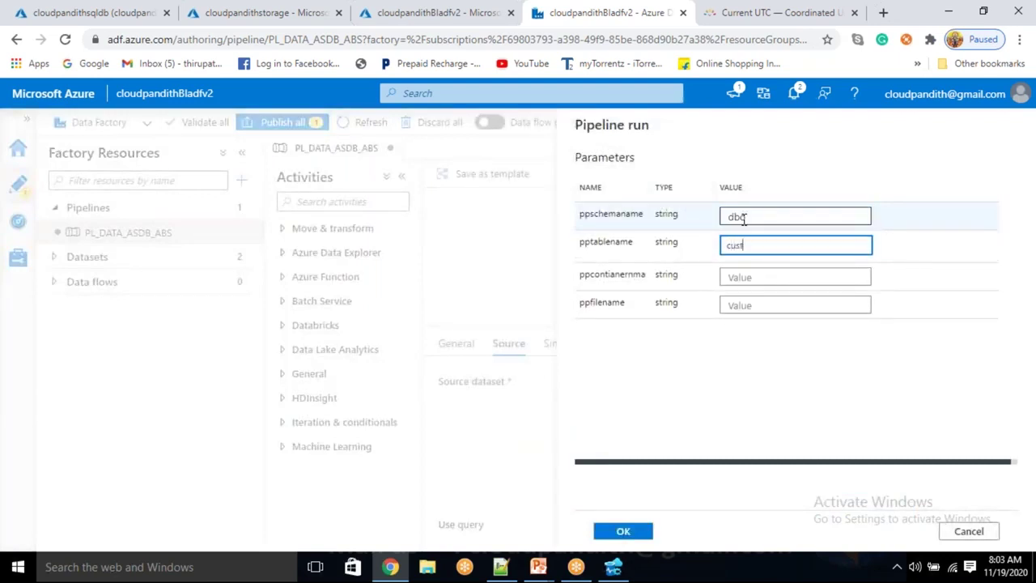
key("Tab")
type("cus")
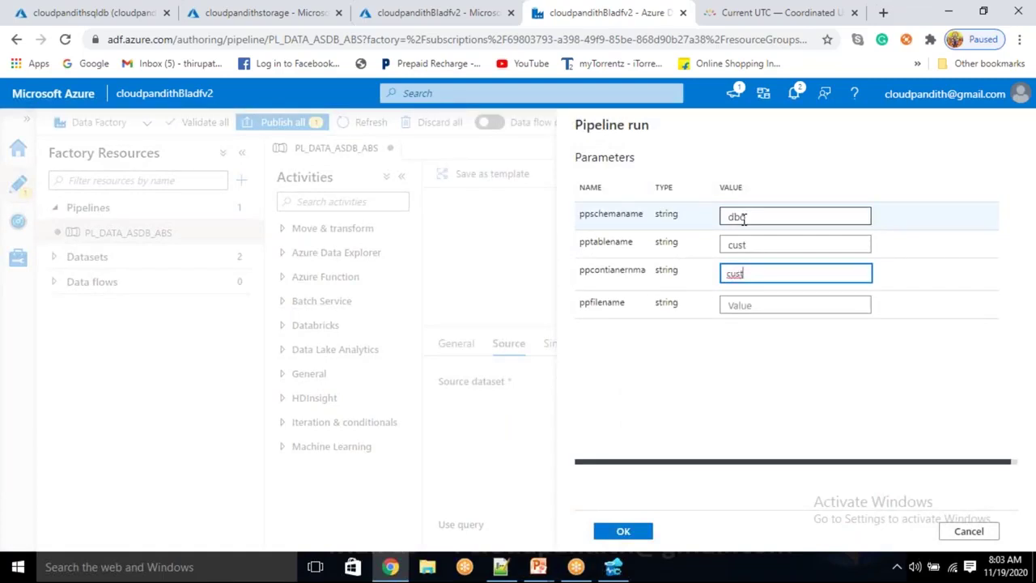
type("tfailed")
key("Tab")
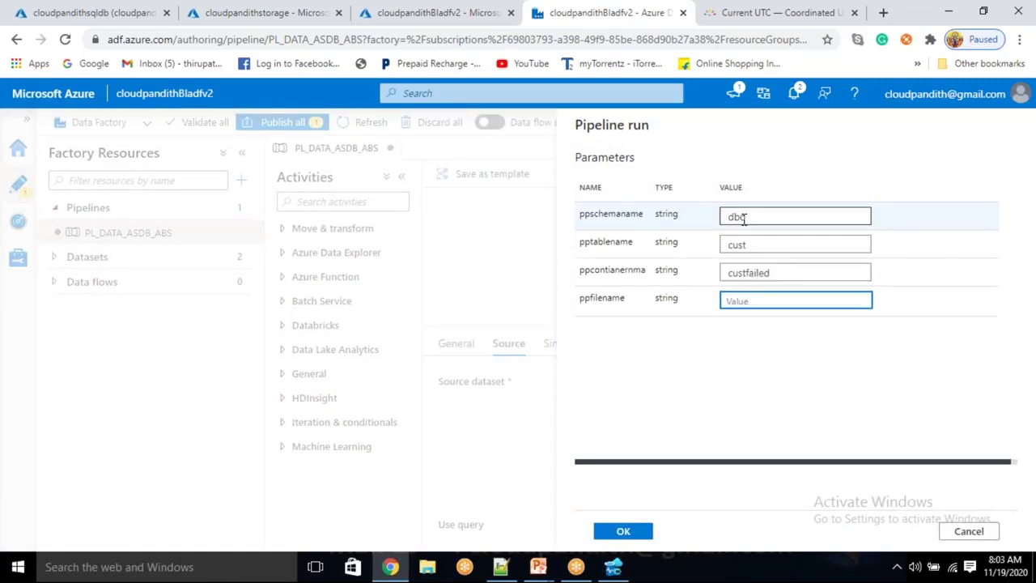
type("failed.json")
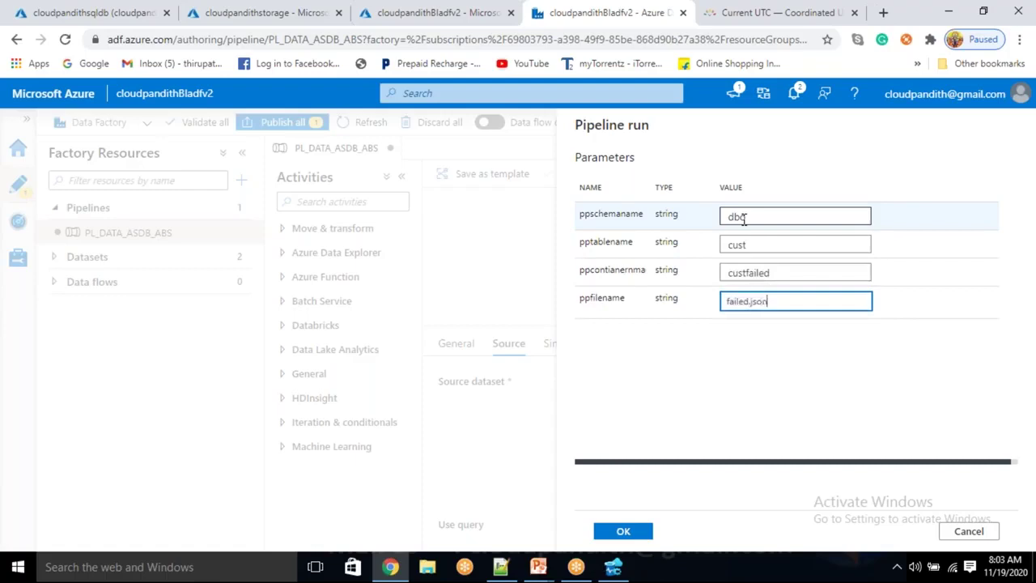
left_click(635, 537)
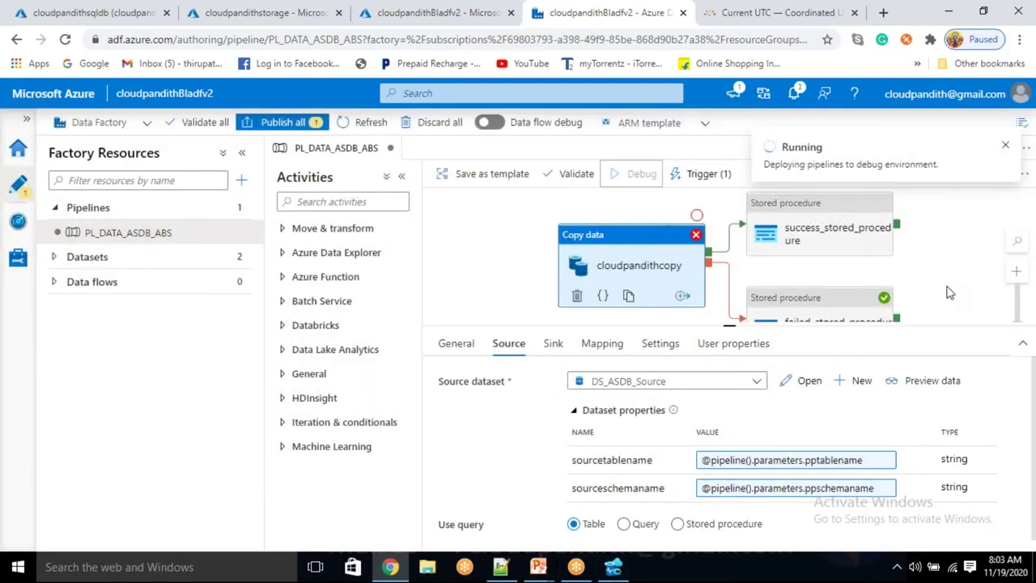
Refresh the Output until the copy succeeds and success_stored_procedure fails
left_click(938, 296)
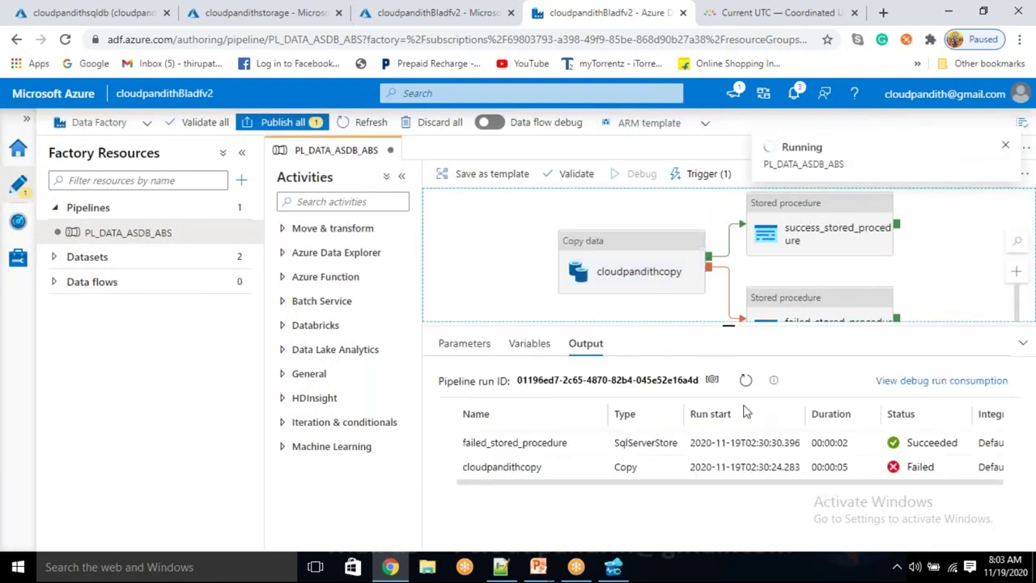
left_click(746, 379)
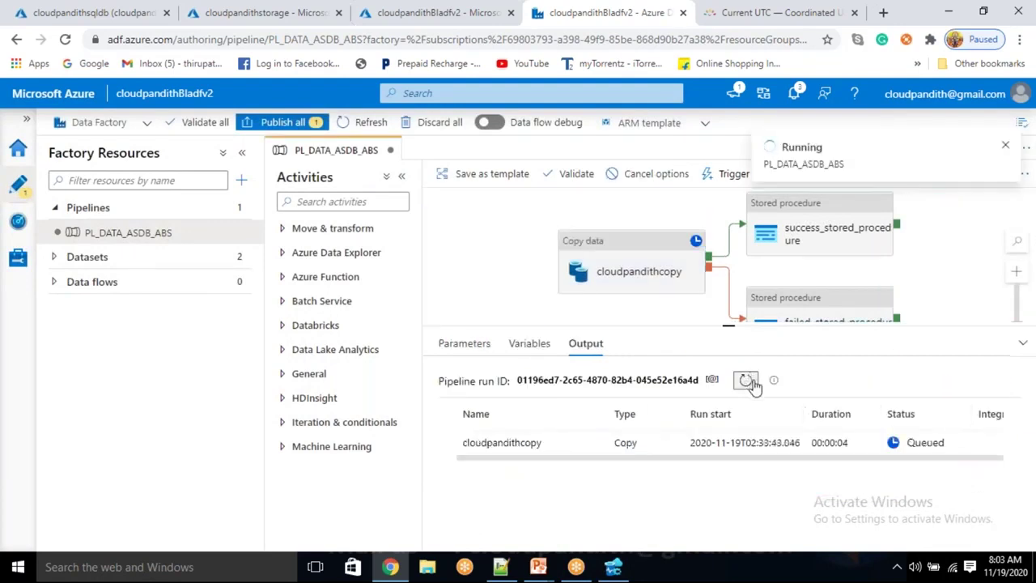
left_click(746, 380)
left_click(746, 379)
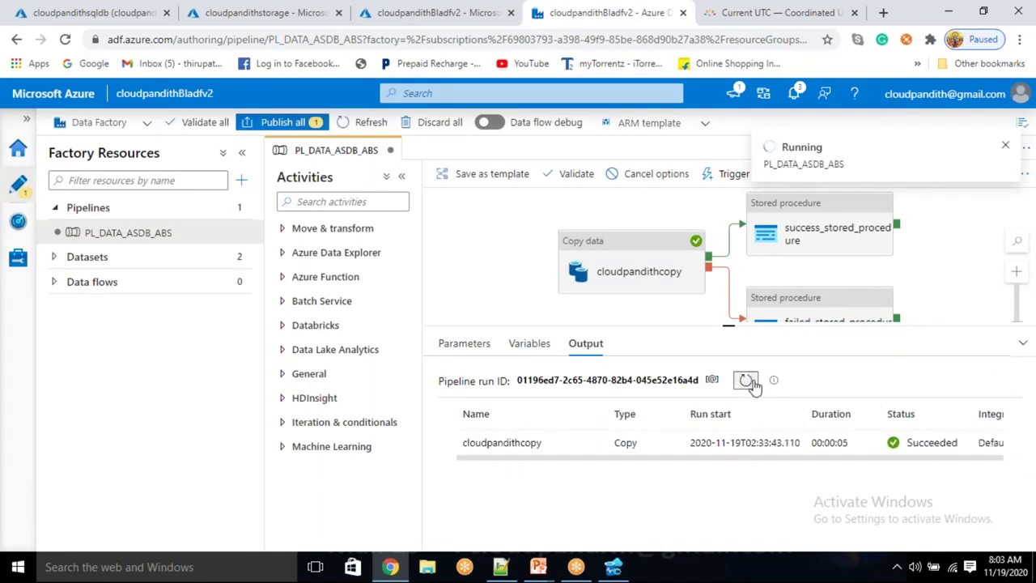
left_click(746, 380)
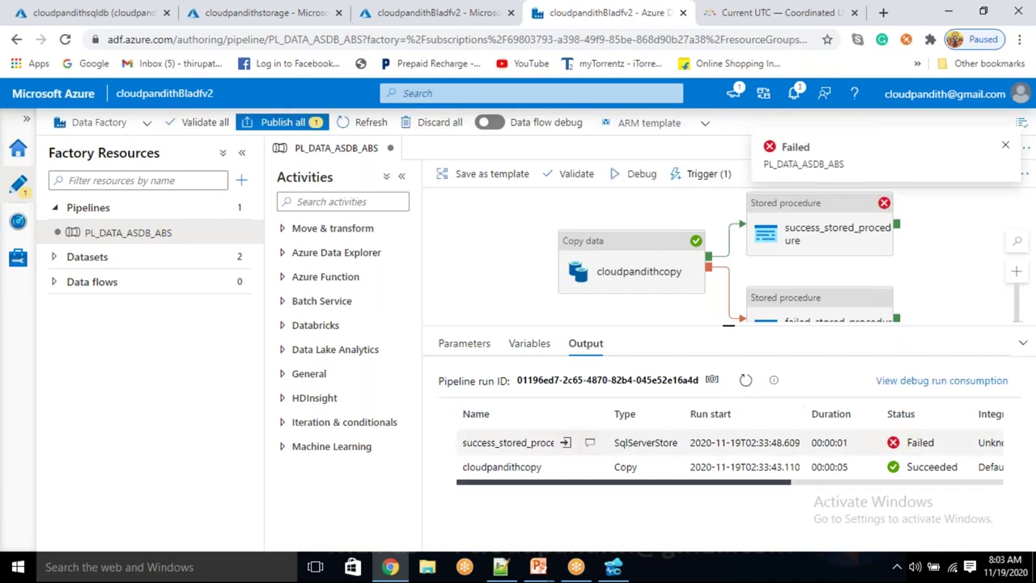
Expand the InvalidTemplate error and highlight ExecutionEndTime and the available output properties list
left_click(590, 442)
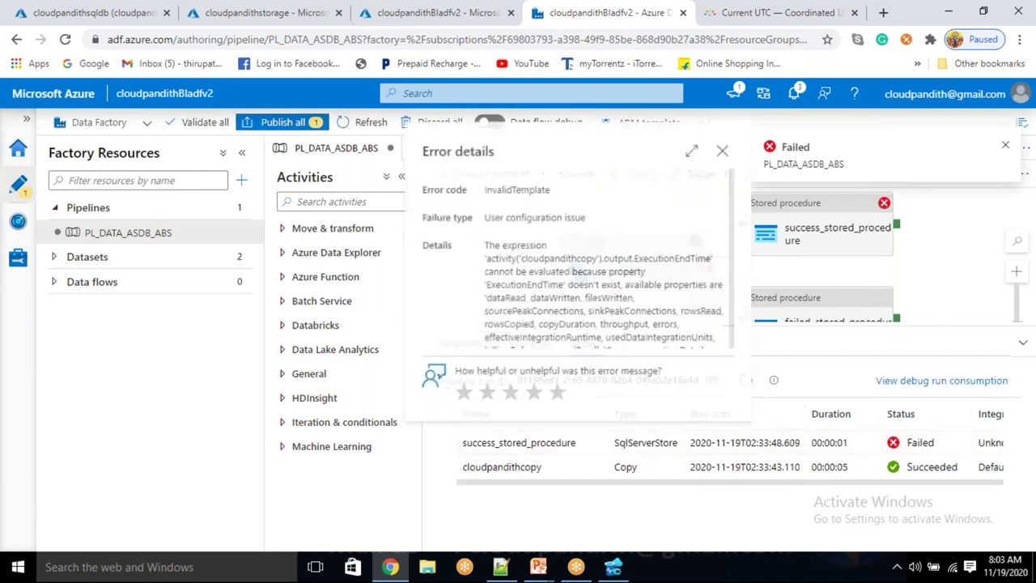
left_click(695, 147)
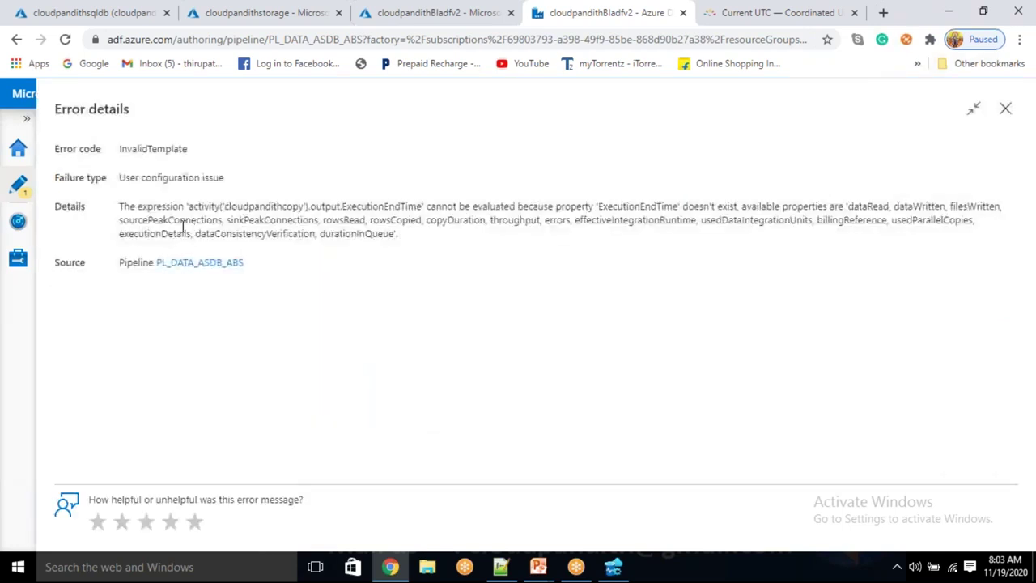
left_click_drag(226, 208, 283, 207)
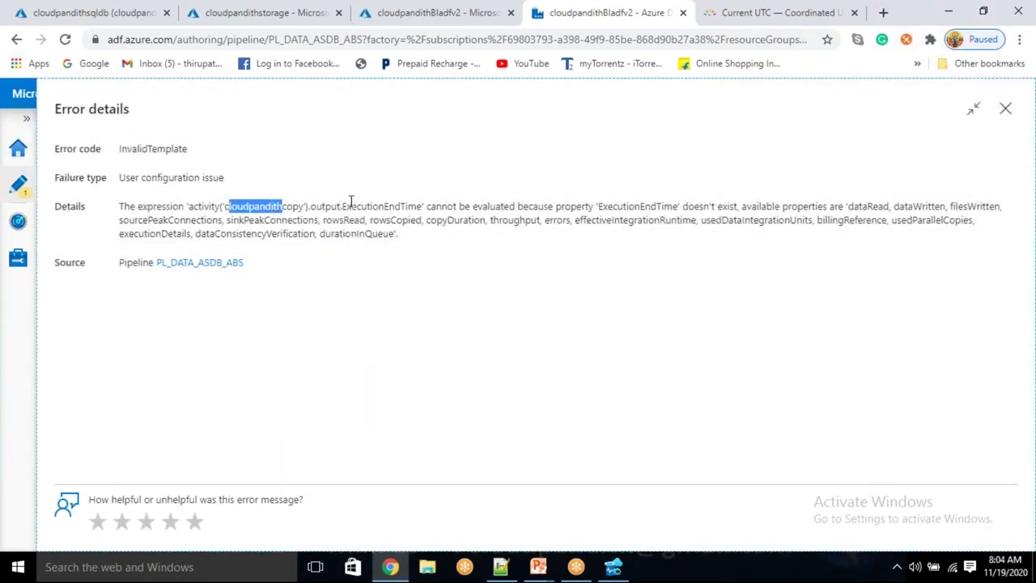
left_click_drag(367, 207, 401, 207)
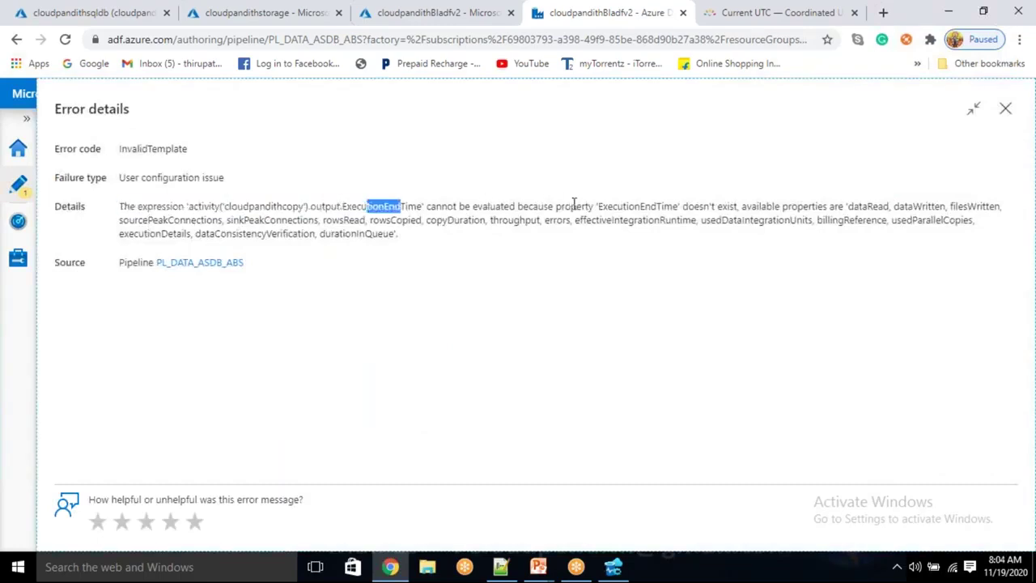
left_click_drag(619, 207, 687, 198)
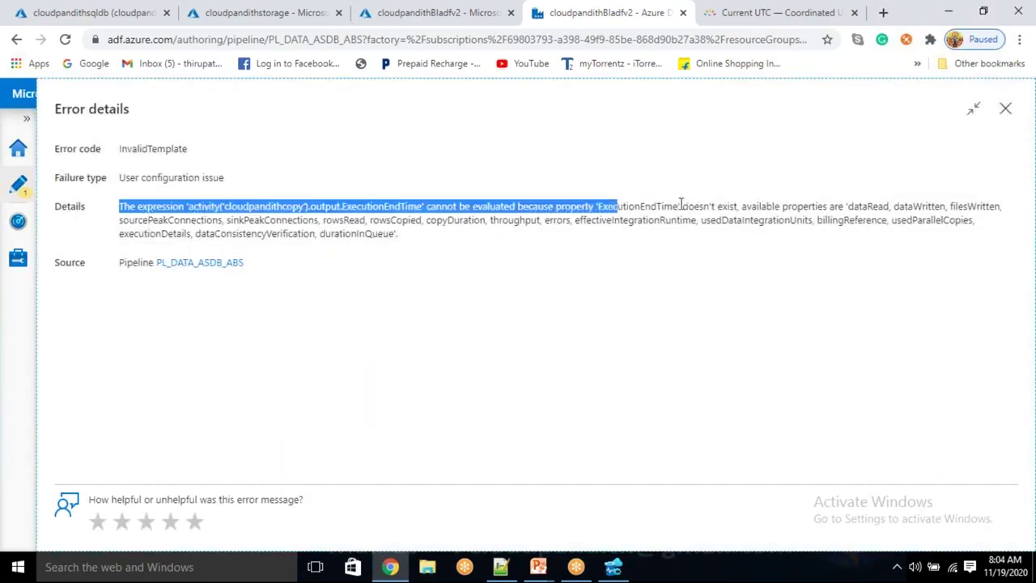
double_click(725, 207)
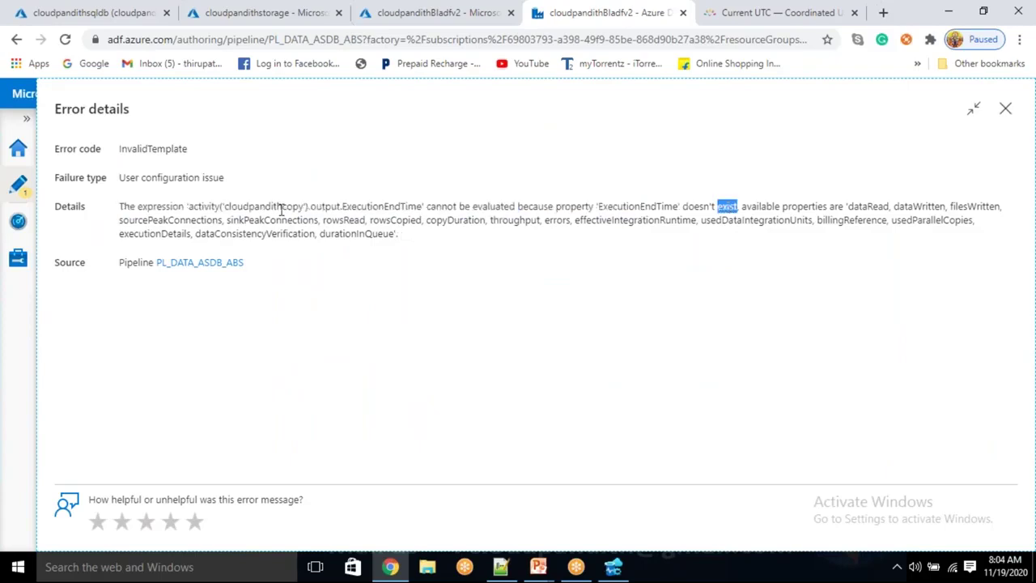
double_click(404, 207)
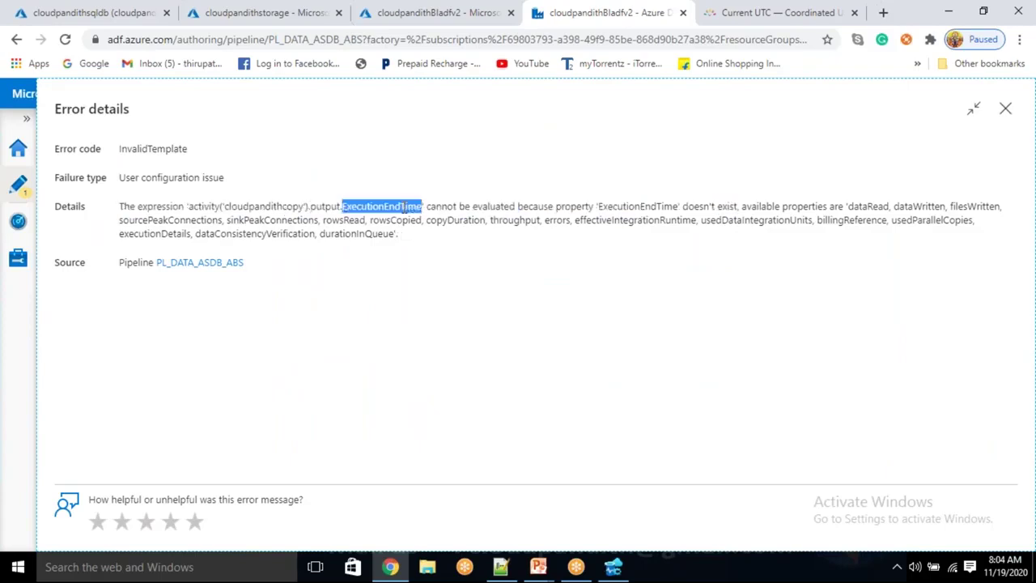
double_click(324, 206)
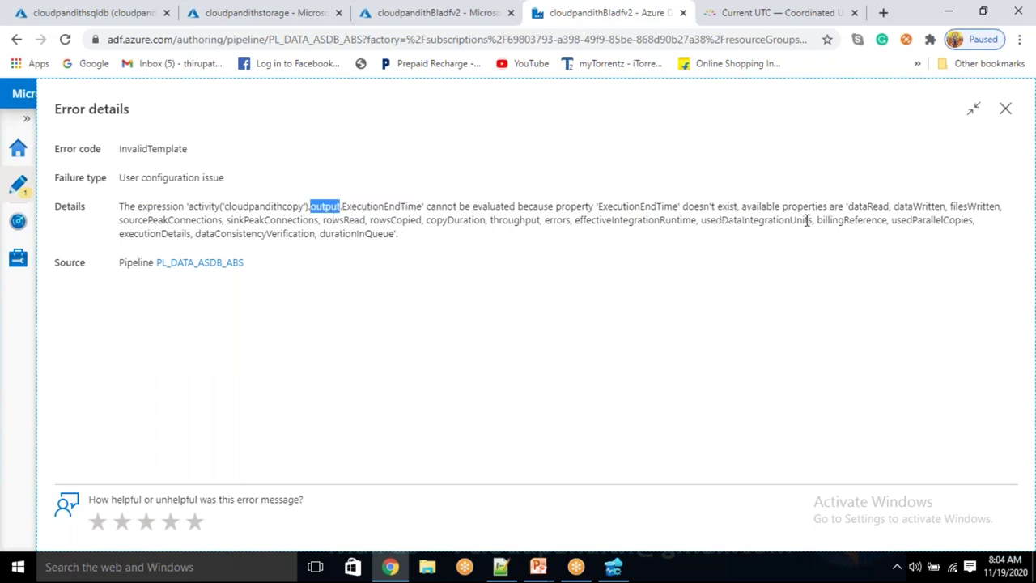
left_click(848, 206)
left_click_drag(848, 205, 795, 259)
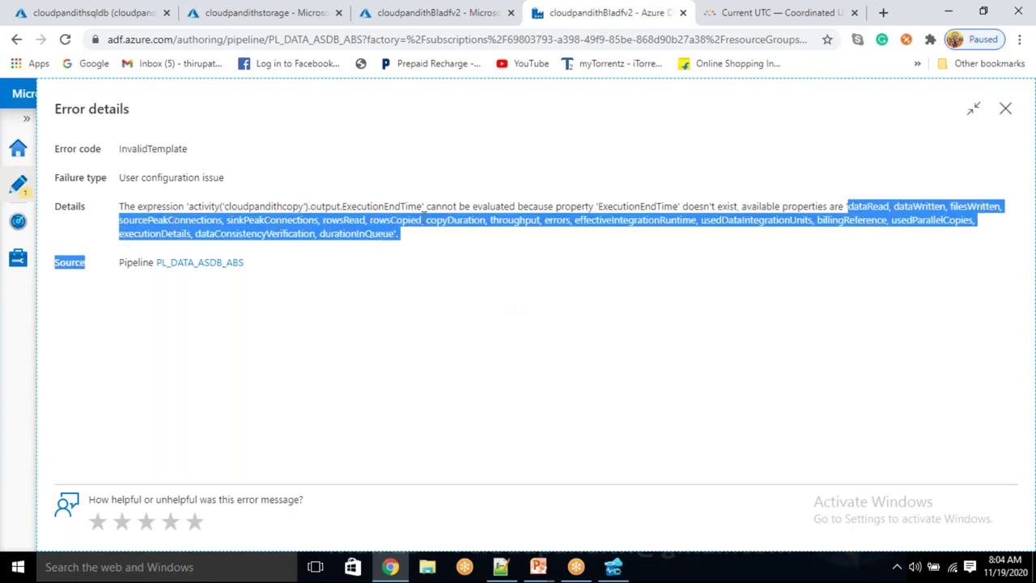
Select all text in the Notepad++ scratch note to clear it
key("alt+Tab")
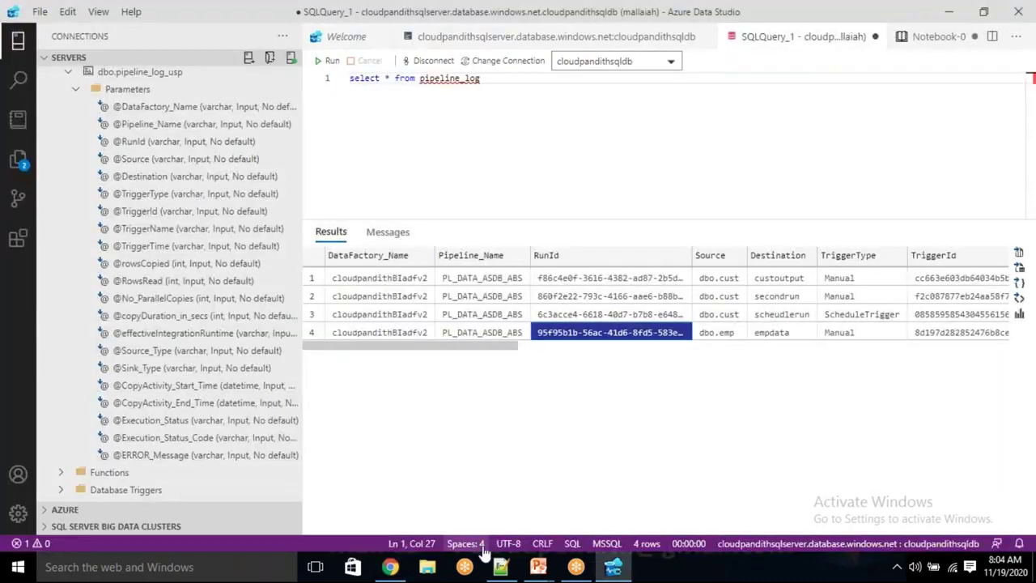
key("alt+Tab")
left_click(505, 218)
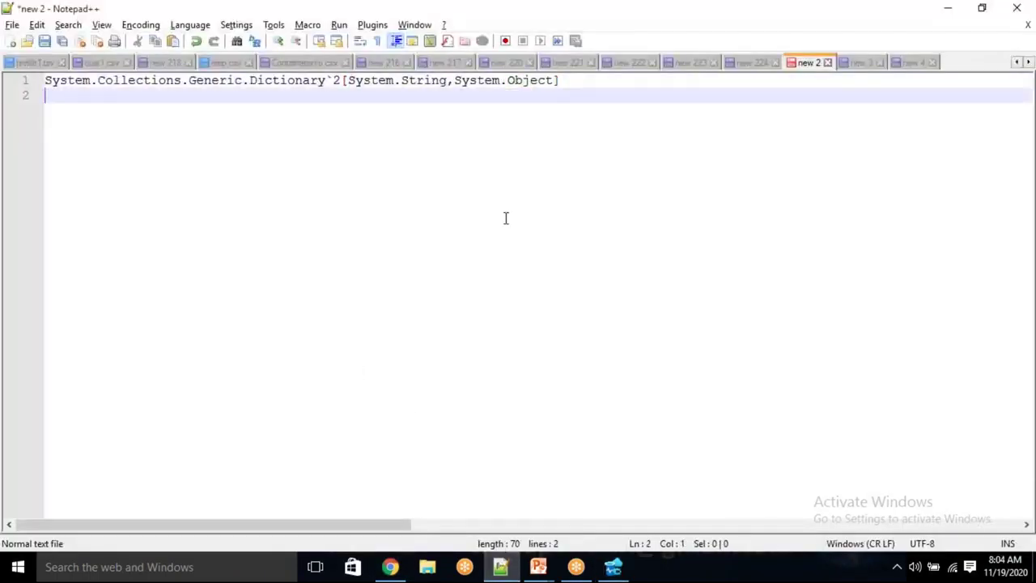
key("ctrl+shift+Home")
Delete the Dictionary type line, then paste the copy output-property list below the activity expressions
key("Delete")
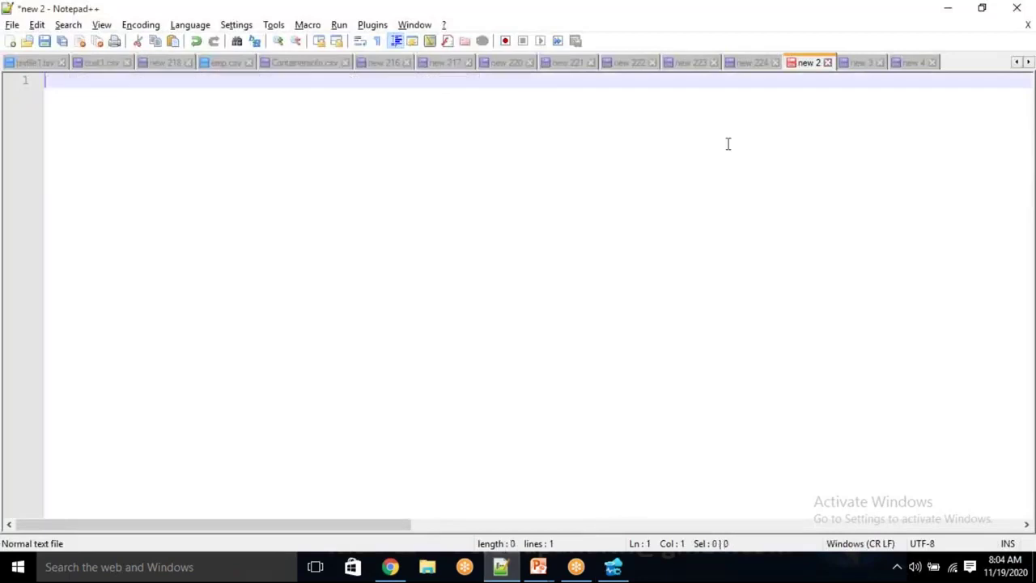
left_click(746, 65)
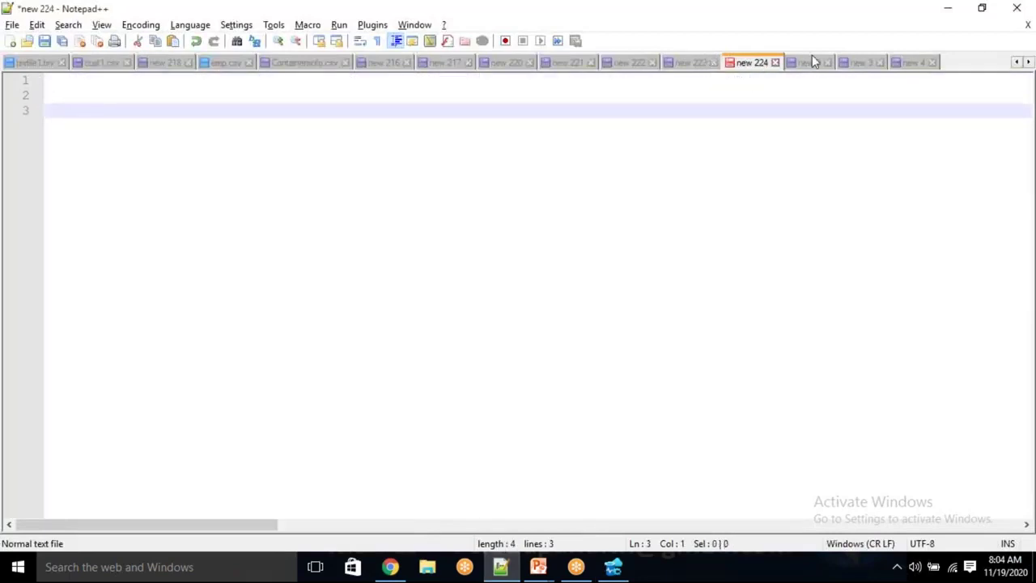
left_click(912, 63)
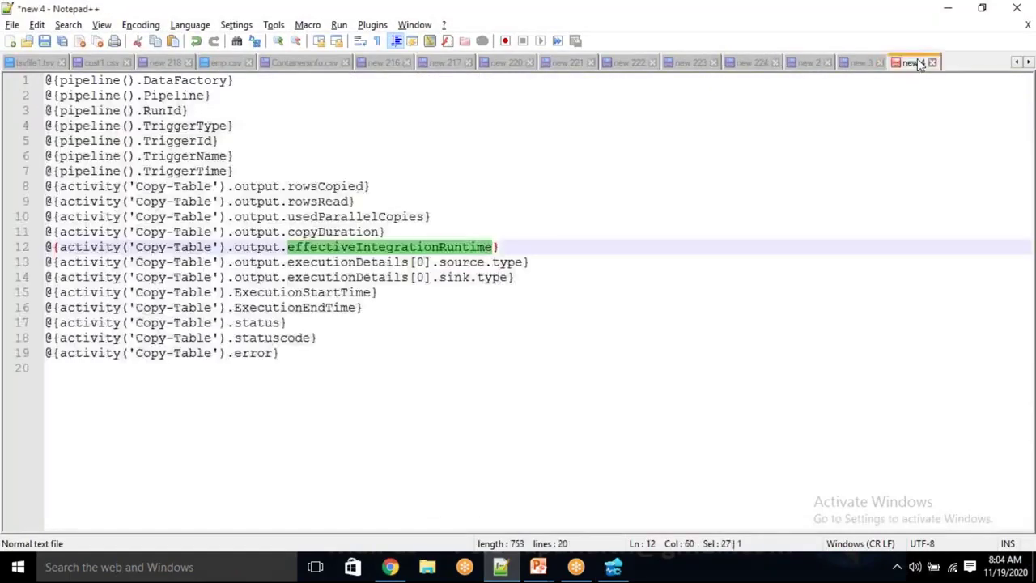
left_click(393, 374)
key("Return")
key("Return")
key("ctrl+v")
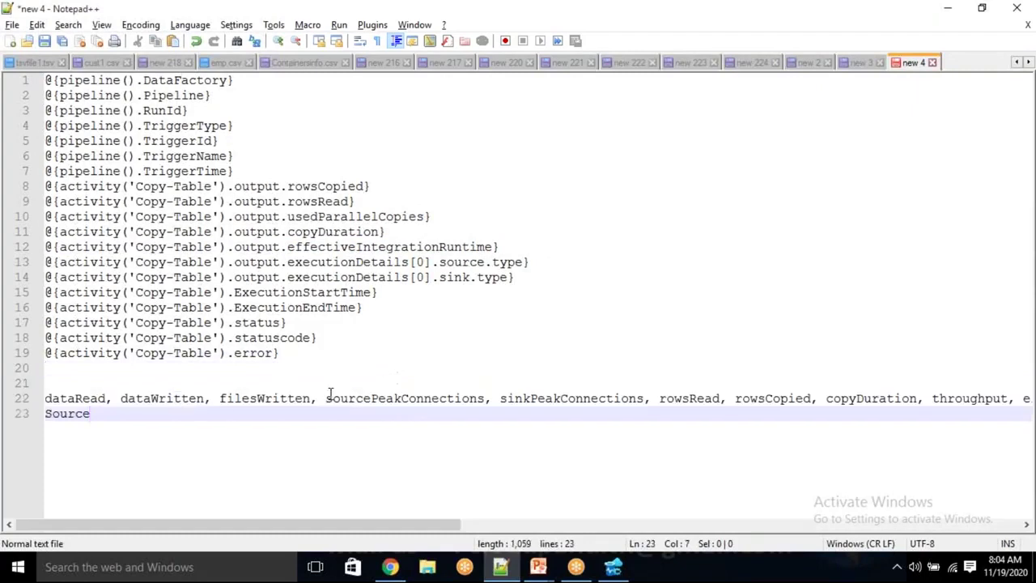
Compare dataRead, dataWritten, filesWritten, sourcePeakConnections and sinkPeakConnections with the expressions
double_click(87, 398)
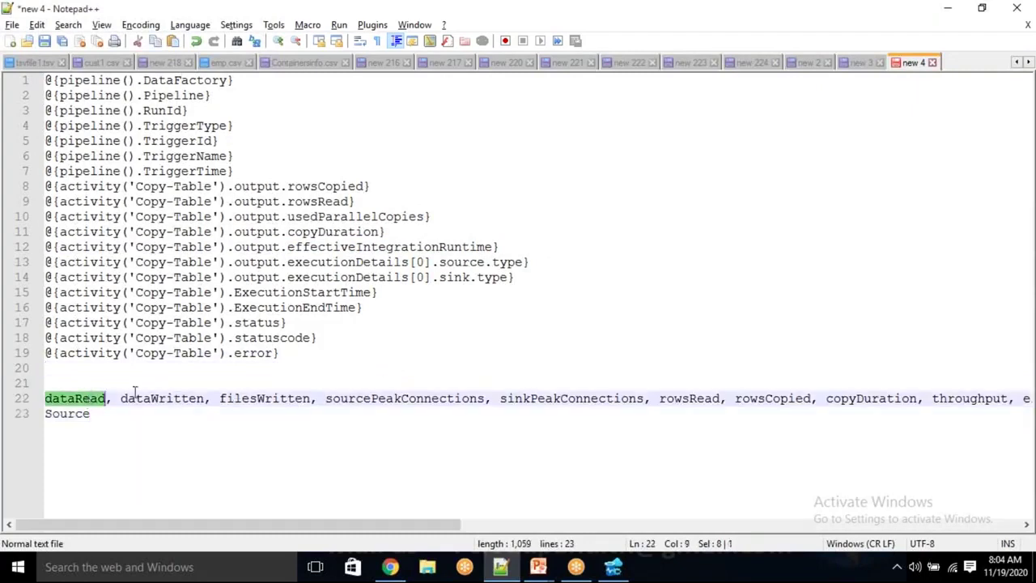
double_click(157, 398)
double_click(250, 402)
left_click(393, 405)
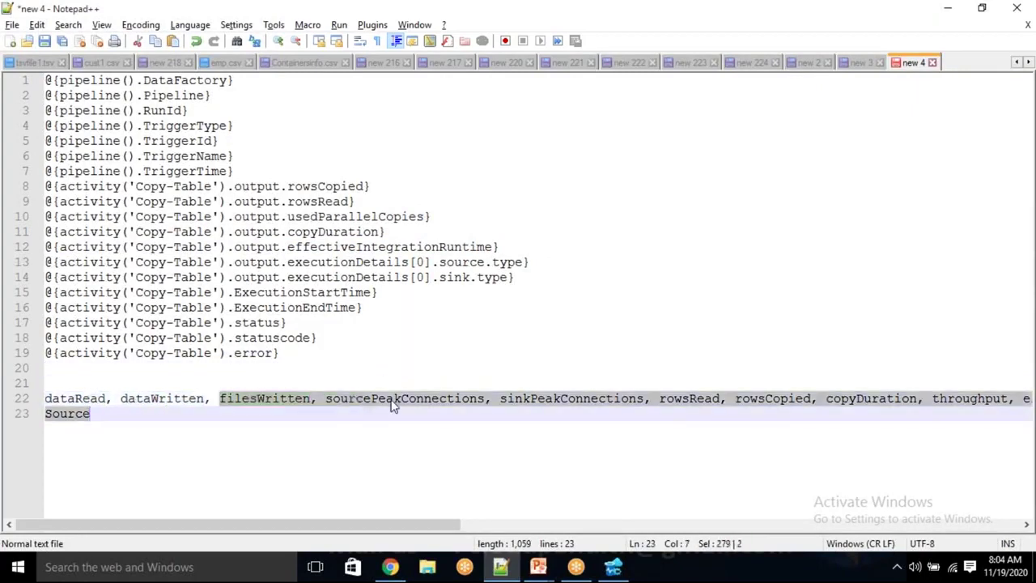
double_click(393, 401)
left_click(572, 399)
double_click(573, 398)
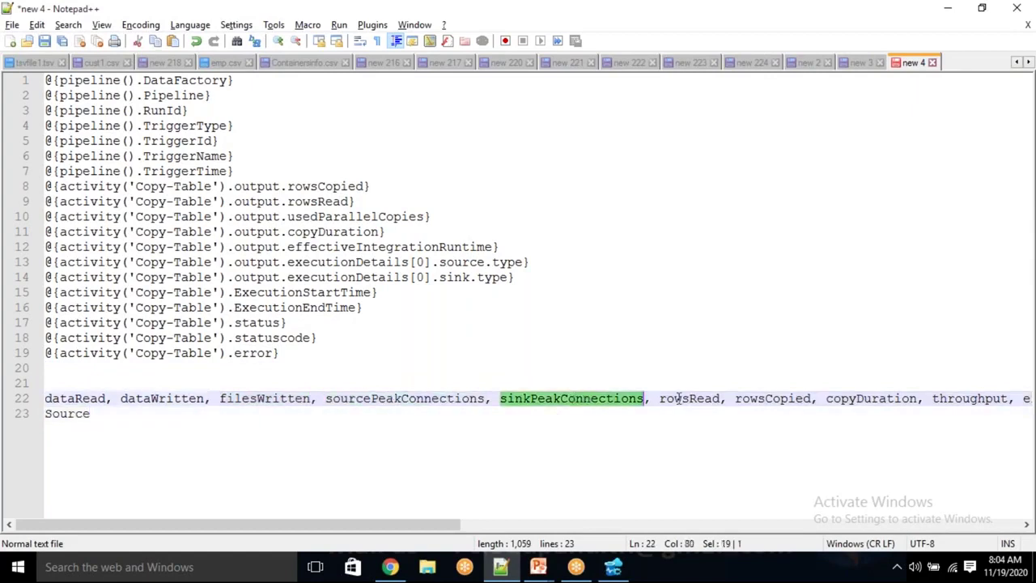
Look up rowsRead, rowsCopied and copyDuration, then wrap the list onto a new line before rowsRead
left_click(684, 398)
double_click(684, 399)
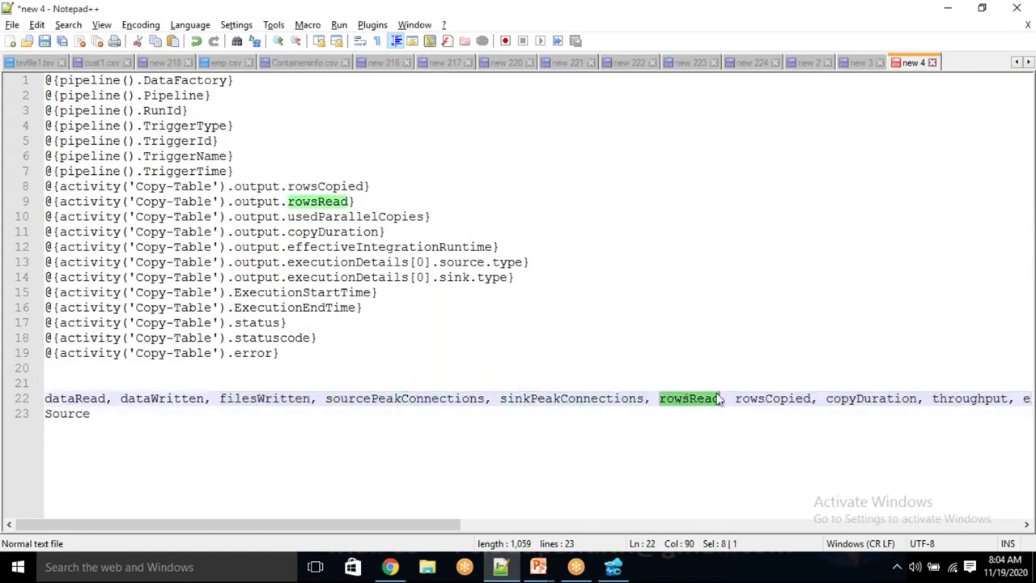
left_click(779, 402)
double_click(779, 402)
double_click(854, 401)
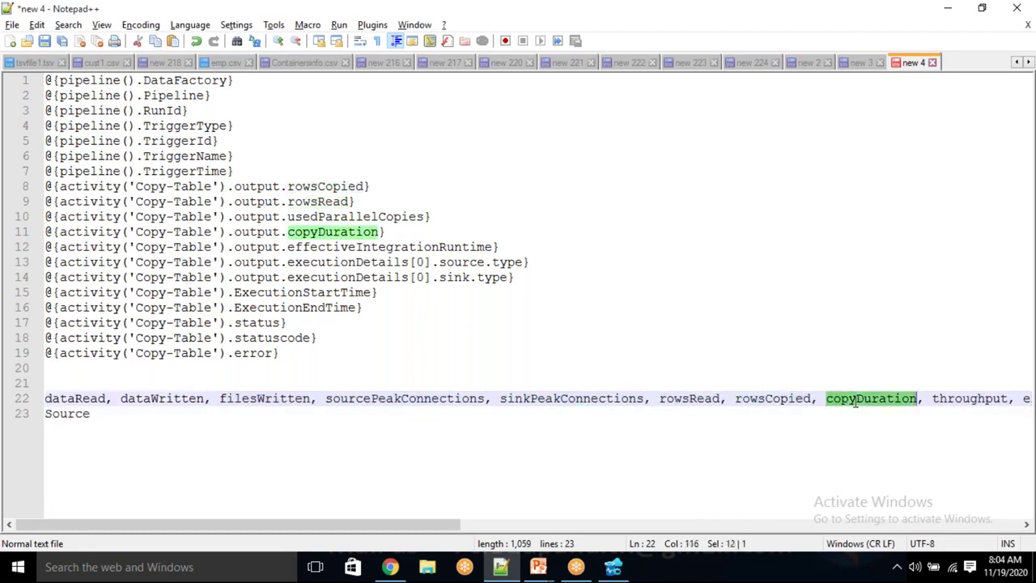
left_click(657, 398)
key("Return")
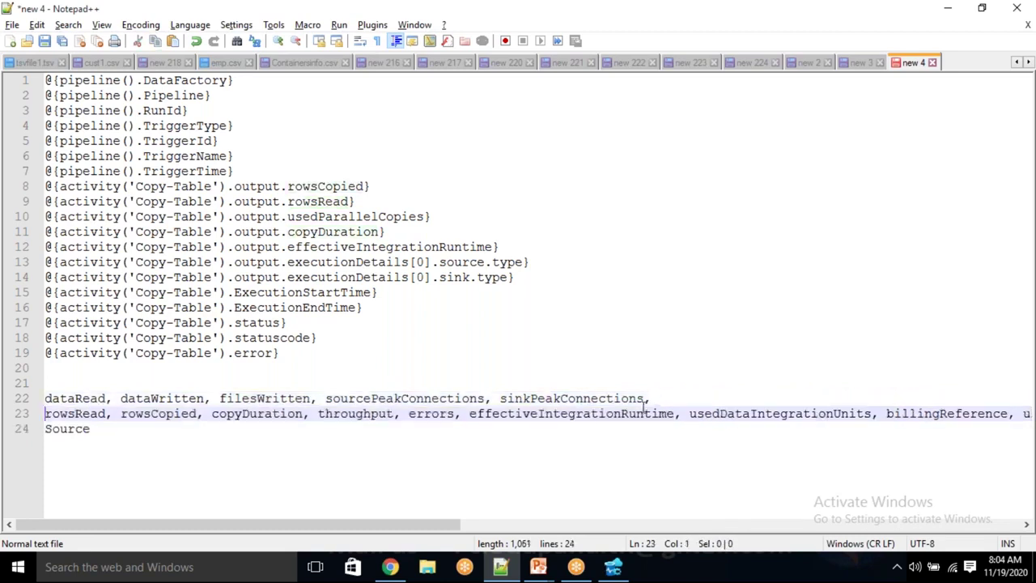
Compare throughput, errors, rowsCopied, rowsRead and usedParallelCopies between the list and the expressions
double_click(356, 413)
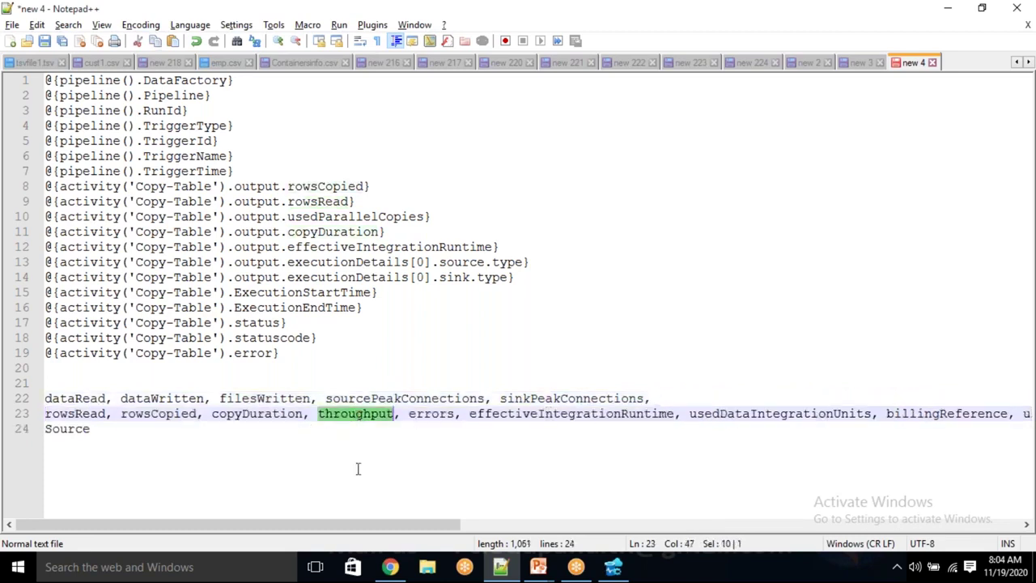
left_click(357, 468)
double_click(352, 413)
double_click(432, 414)
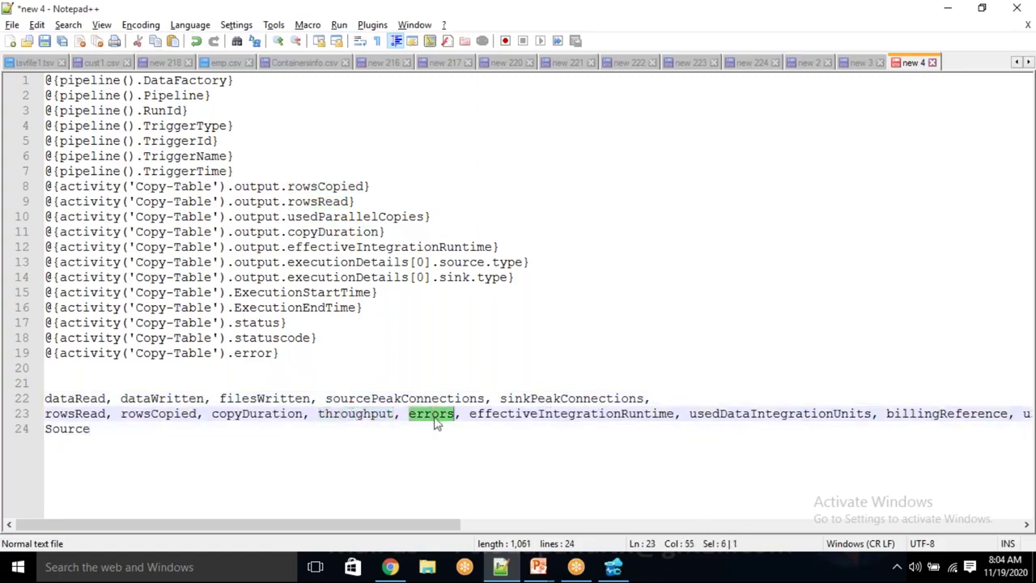
left_click_drag(181, 353, 212, 353)
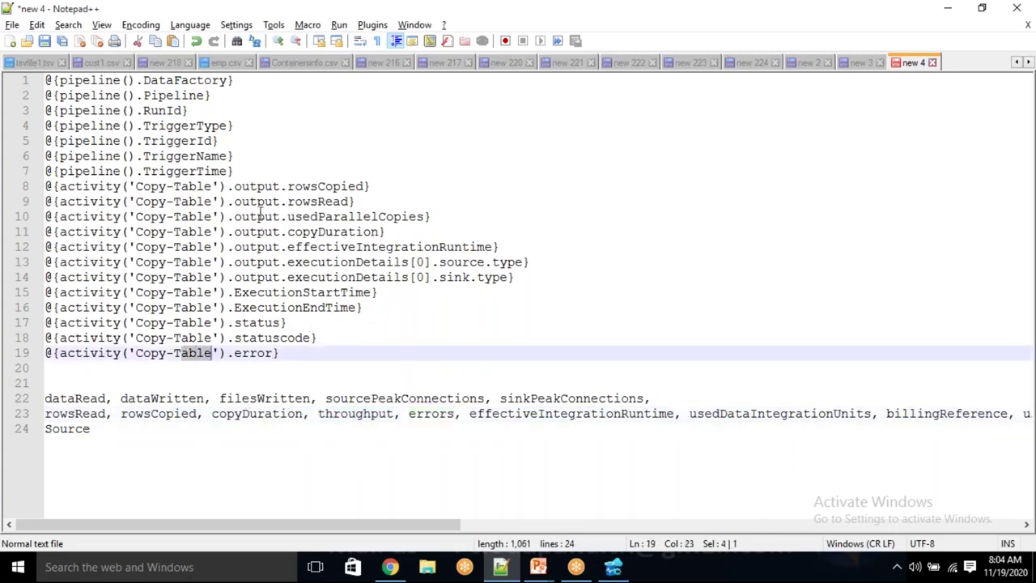
left_click(332, 186)
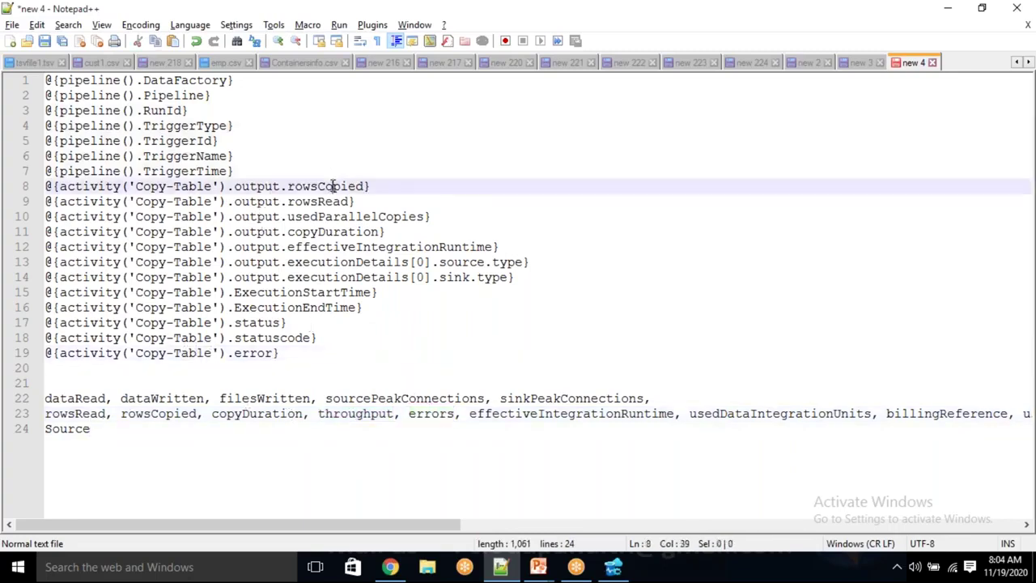
double_click(165, 414)
double_click(327, 202)
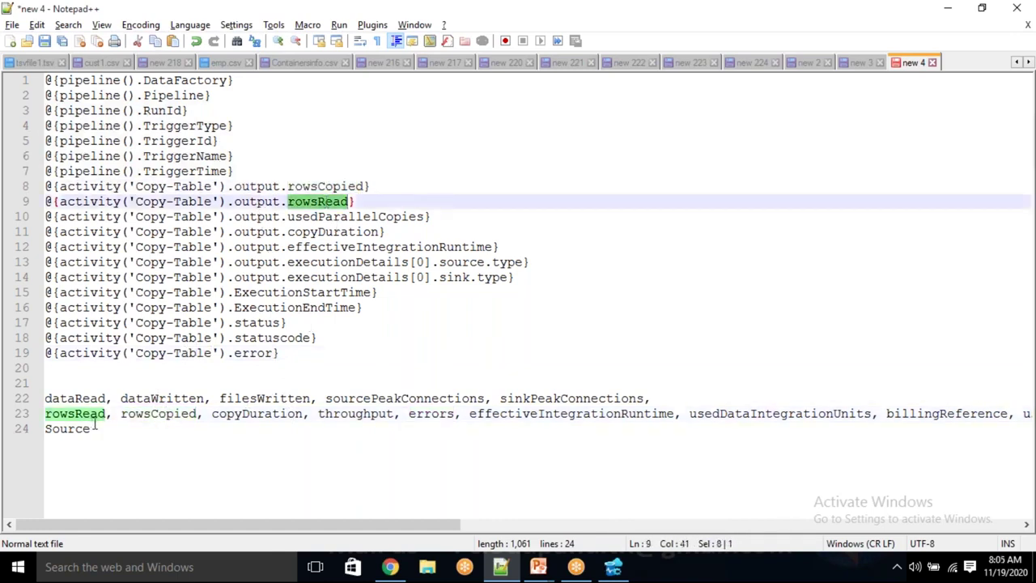
double_click(327, 216)
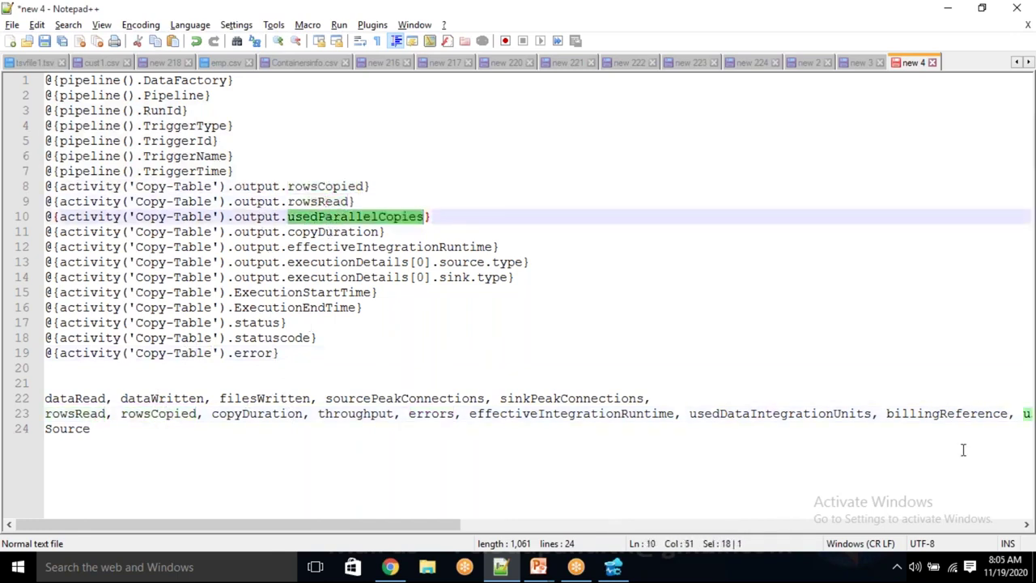
Wrap the list before usedDataIntegrationUnits and dataConsistencyVerification so it ends with durationInQueue
left_click(685, 413)
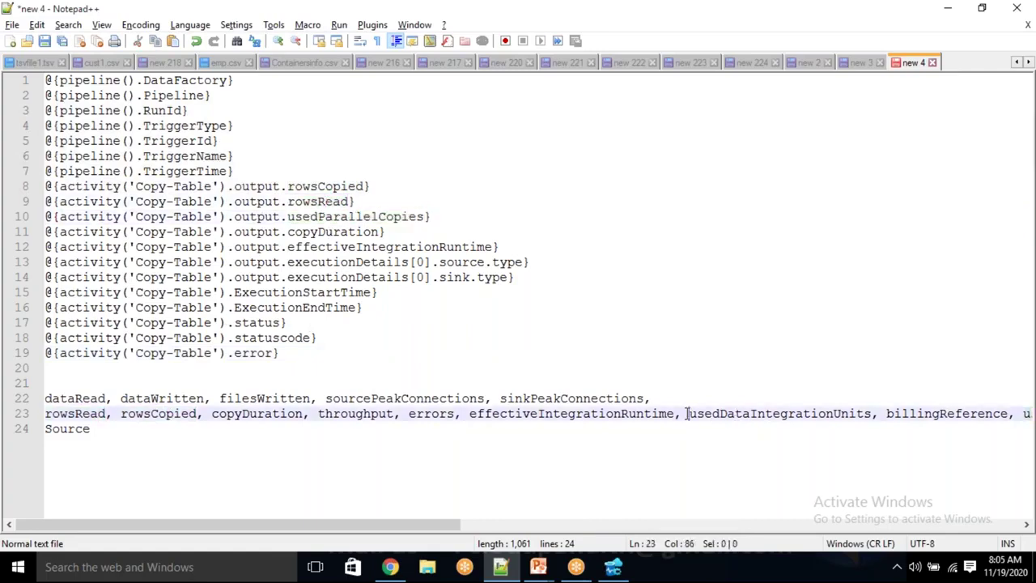
key("Return")
left_click(666, 429)
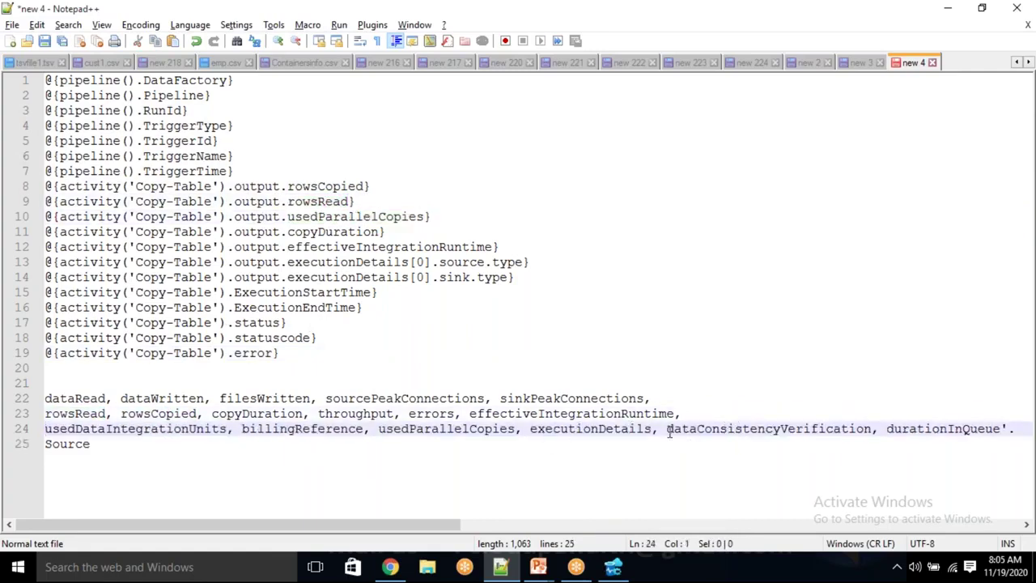
key("Return")
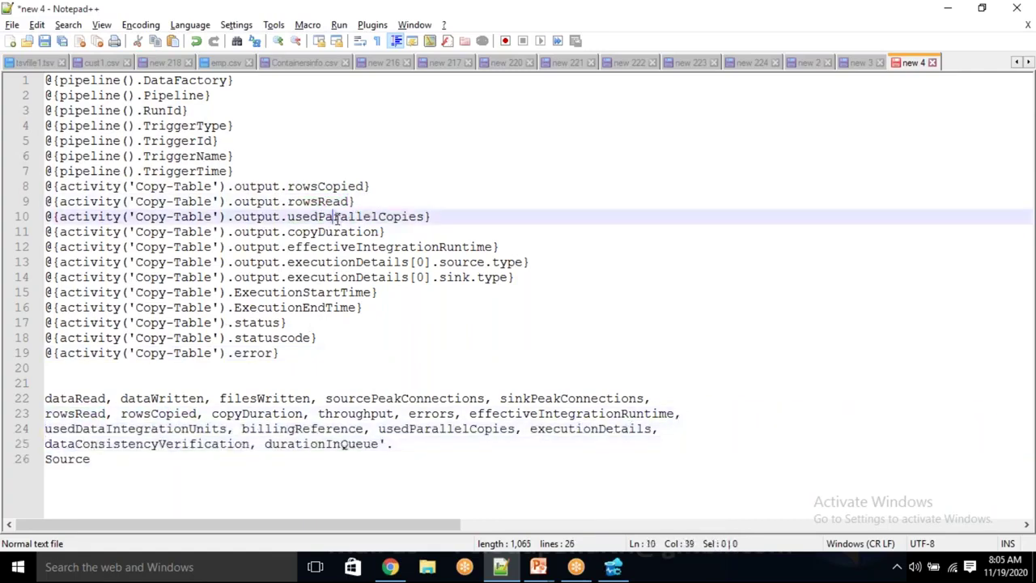
double_click(338, 216)
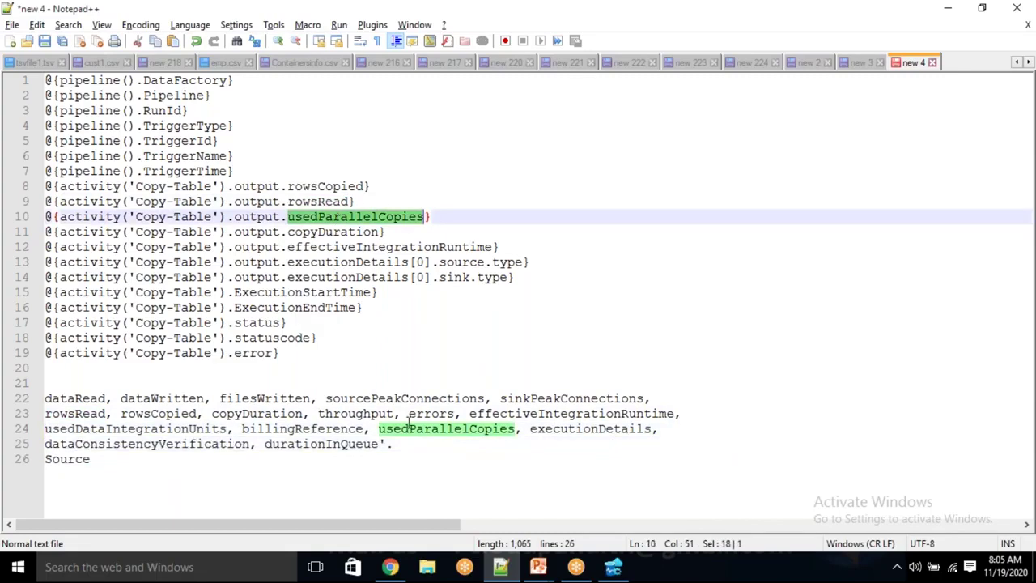
double_click(347, 232)
double_click(362, 247)
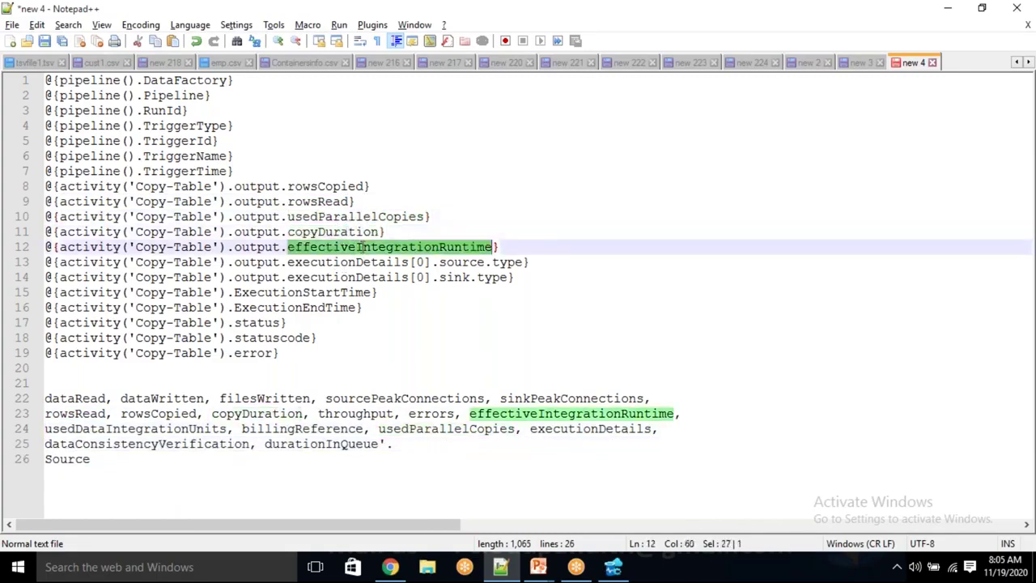
double_click(375, 262)
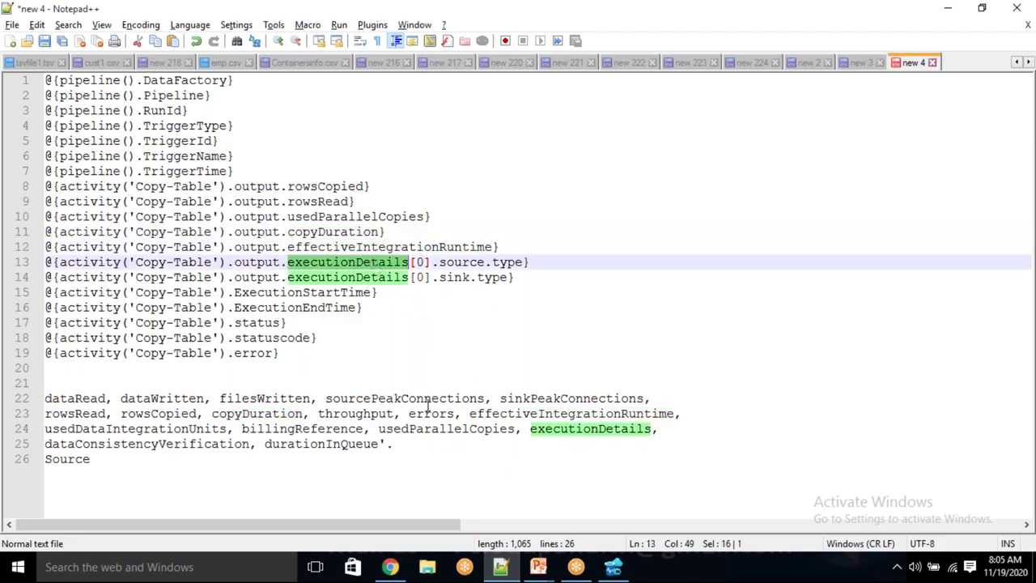
left_click(575, 429)
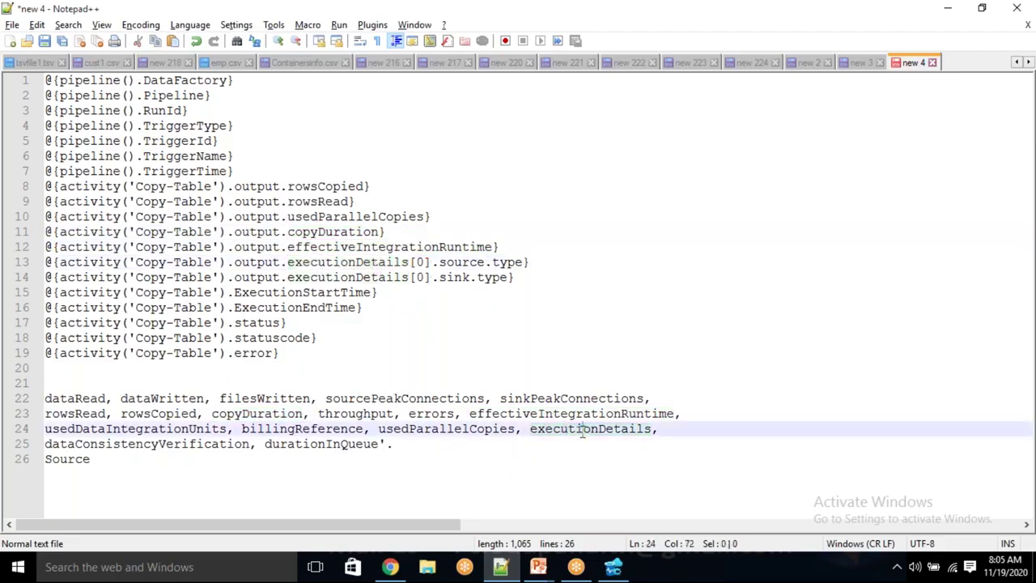
double_click(578, 429)
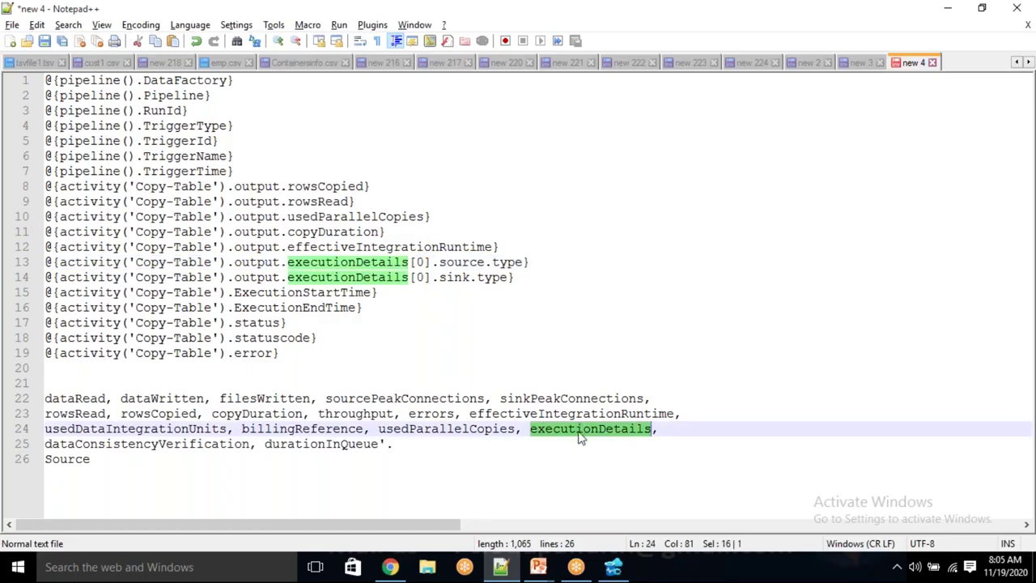
double_click(423, 261)
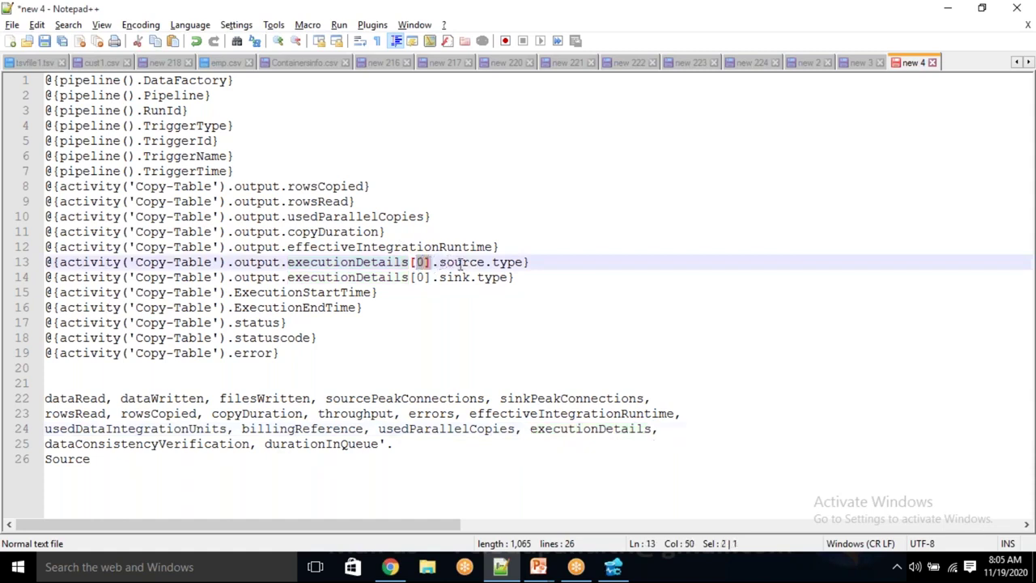
left_click(462, 261)
double_click(462, 262)
double_click(502, 261)
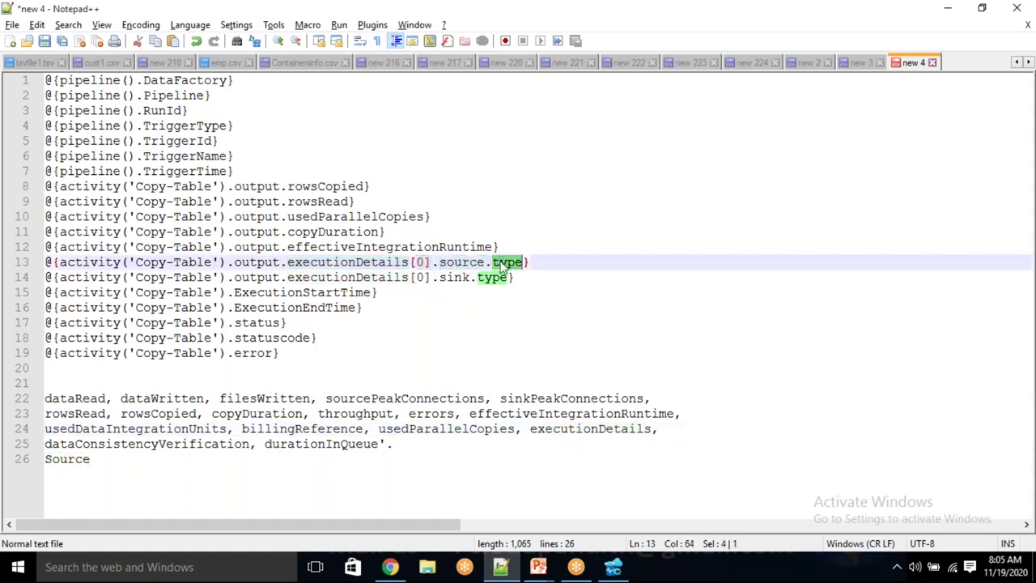
left_click(462, 277)
double_click(462, 277)
double_click(492, 276)
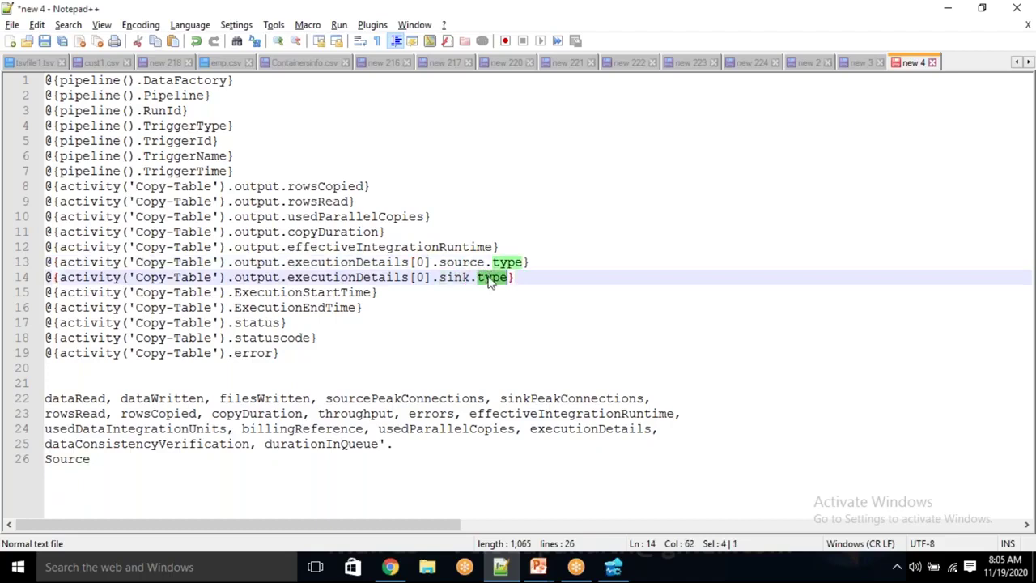
left_click(585, 428)
double_click(584, 428)
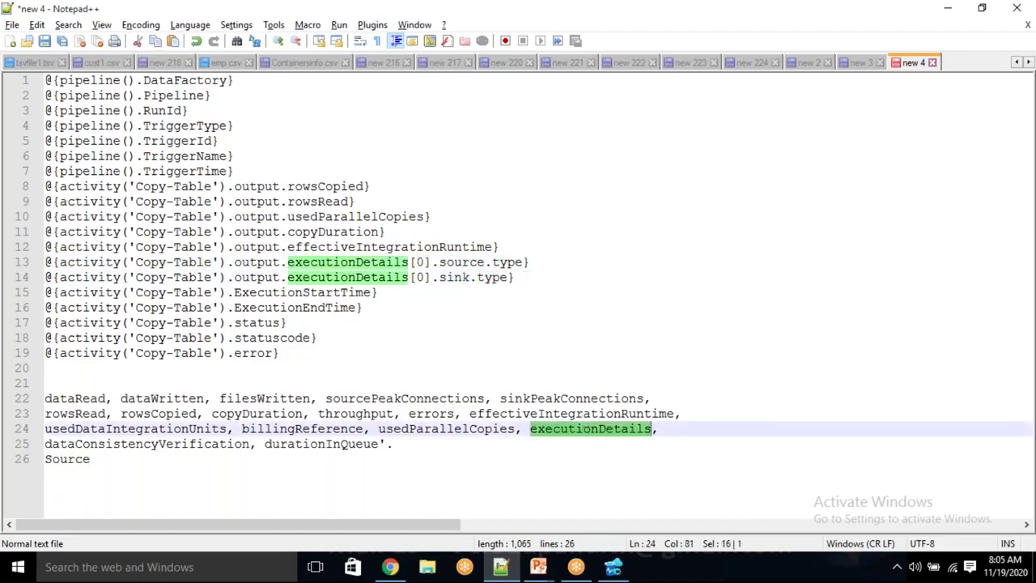
left_click(177, 444)
double_click(176, 444)
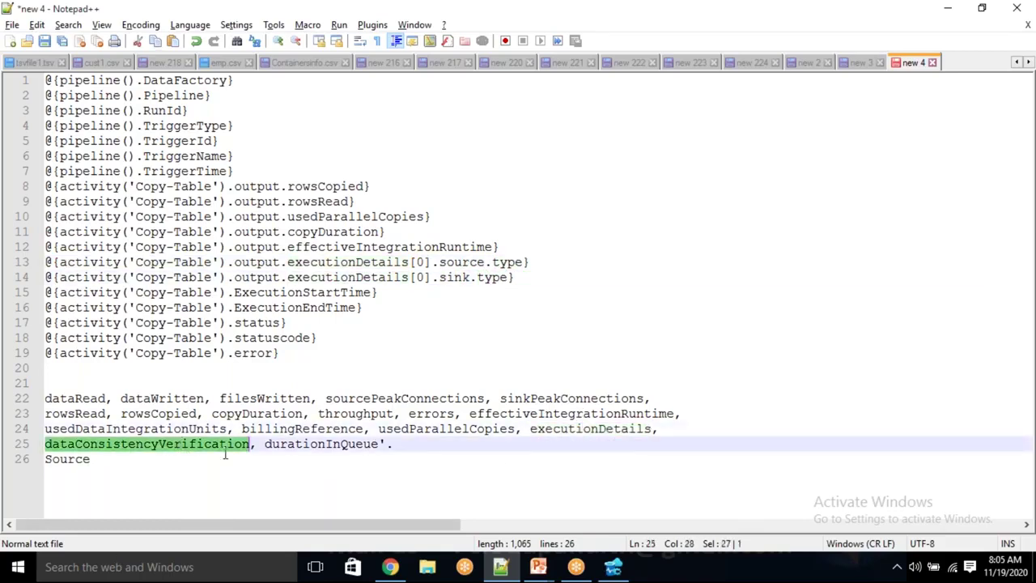
left_click(305, 443)
double_click(305, 443)
left_click(346, 472)
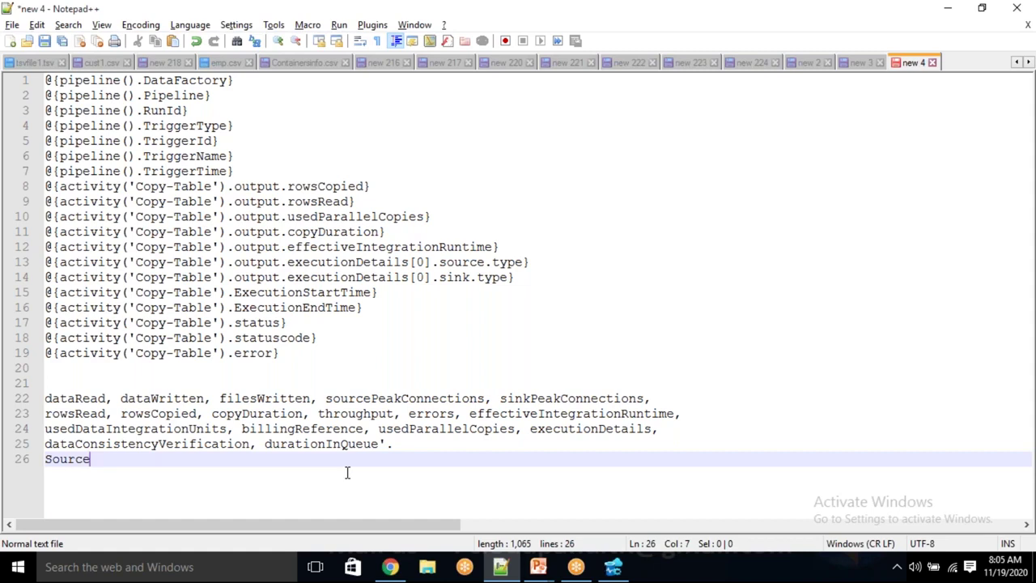
double_click(324, 445)
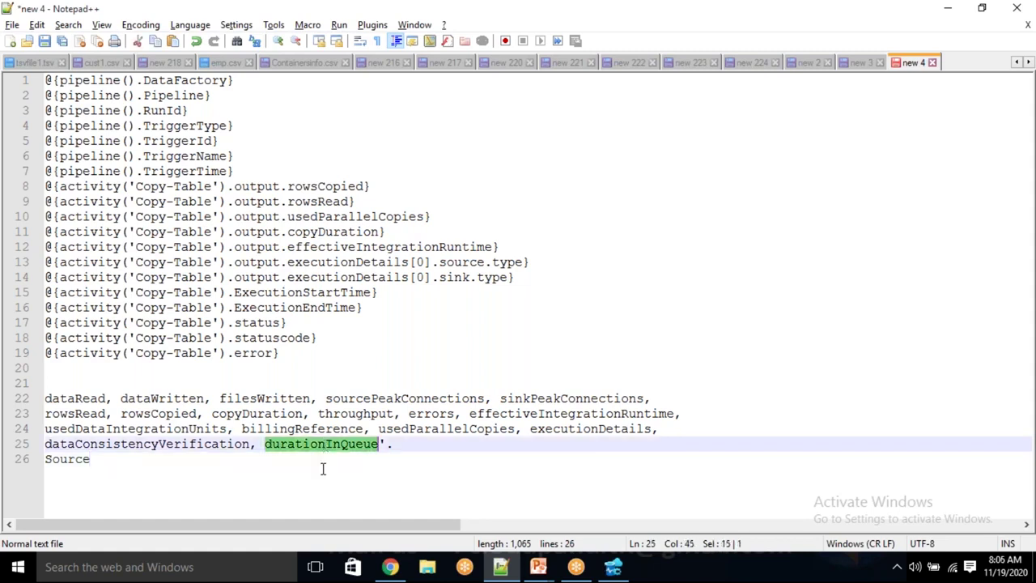
left_click(316, 481)
left_click(316, 444)
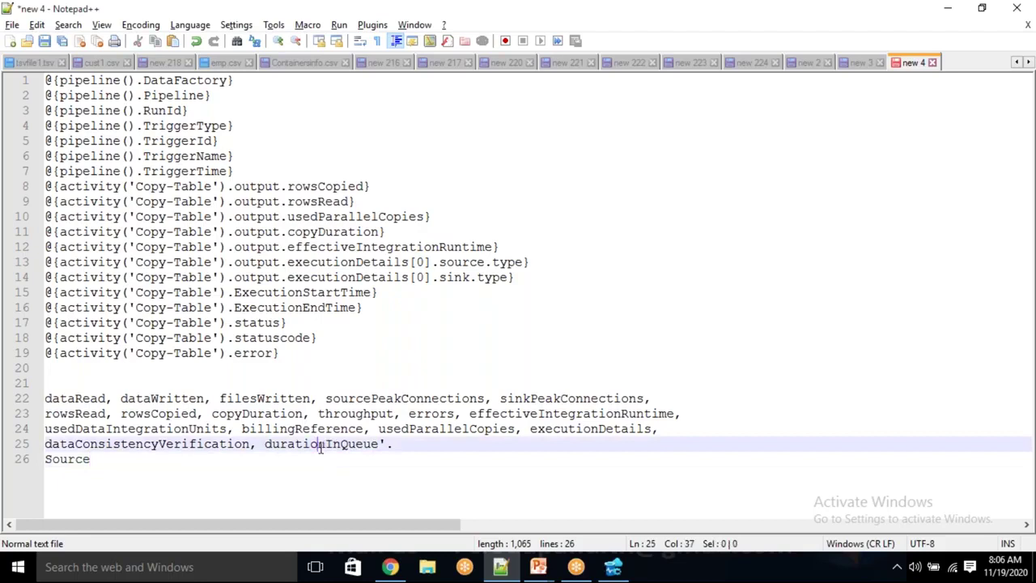
left_click(278, 413)
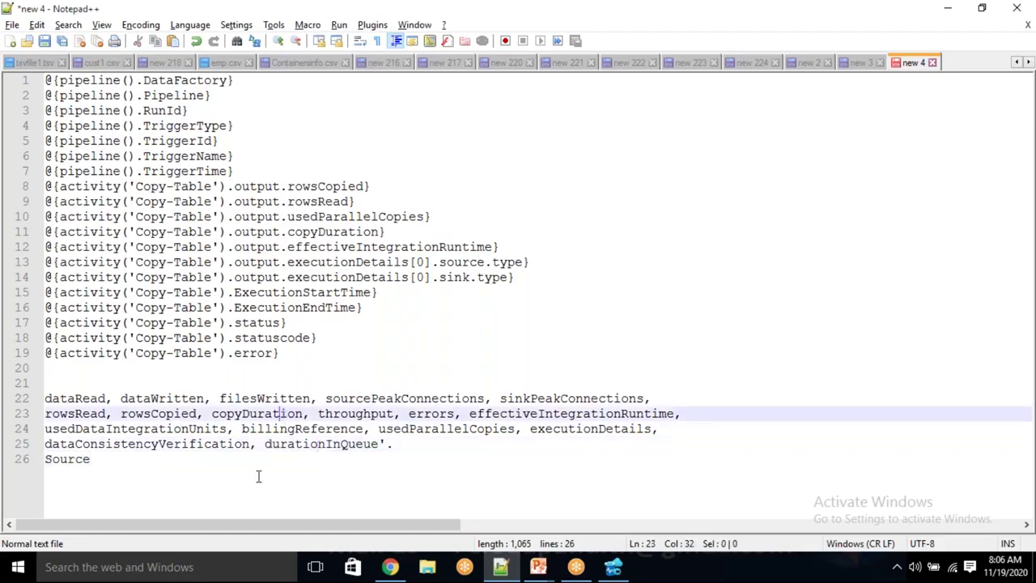
double_click(305, 444)
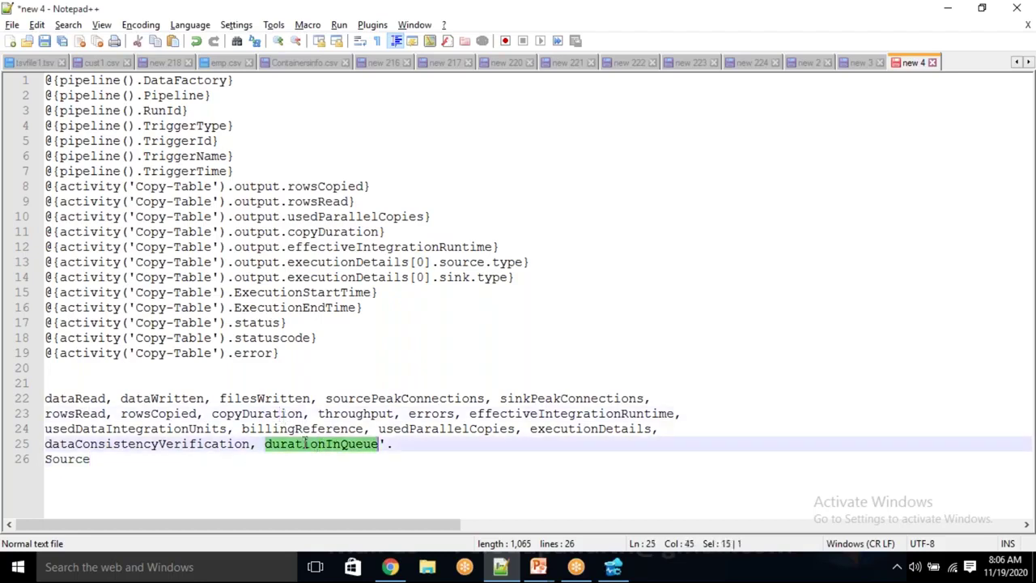
left_click(394, 444)
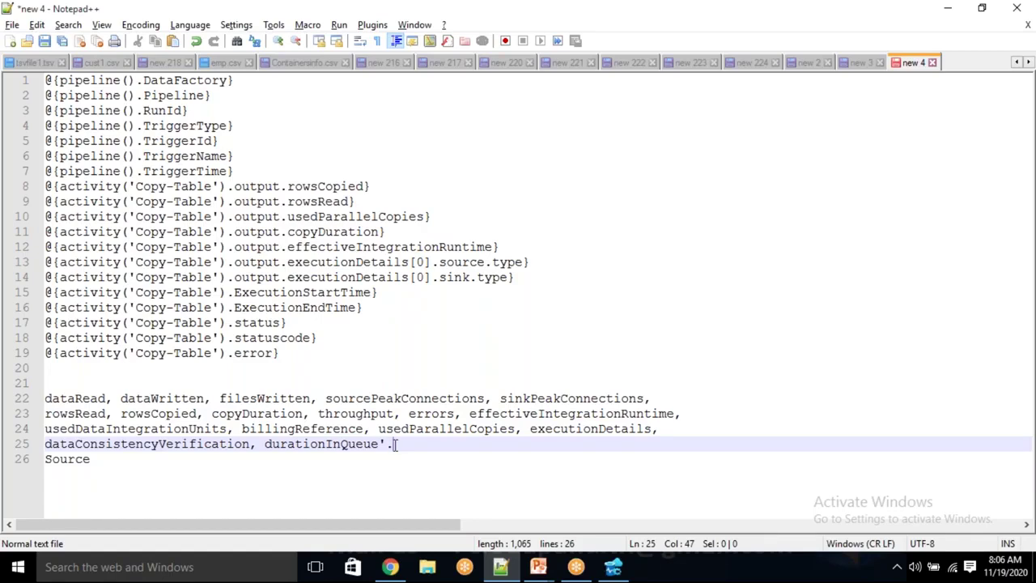
double_click(255, 414)
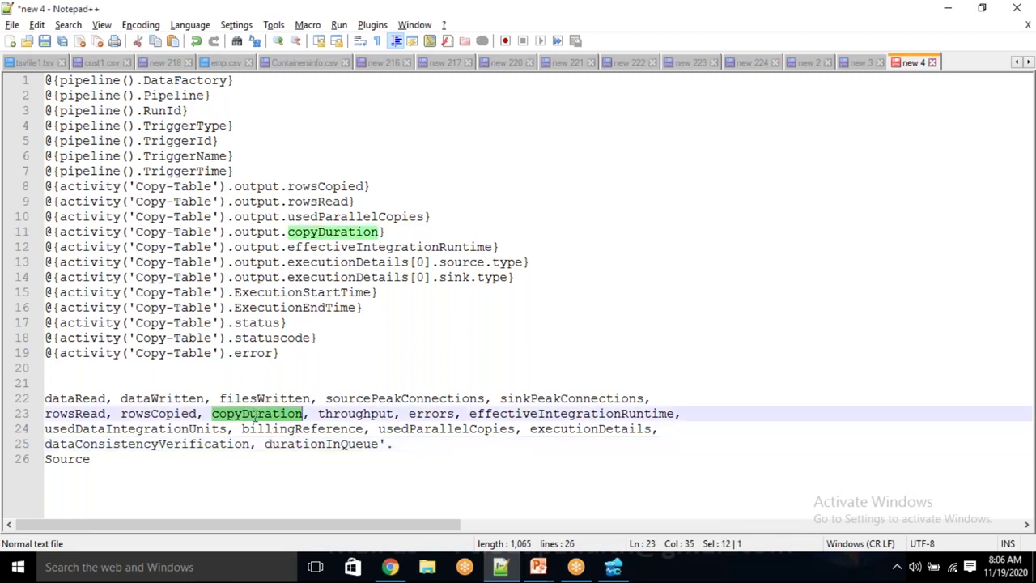
double_click(331, 444)
left_click(101, 459)
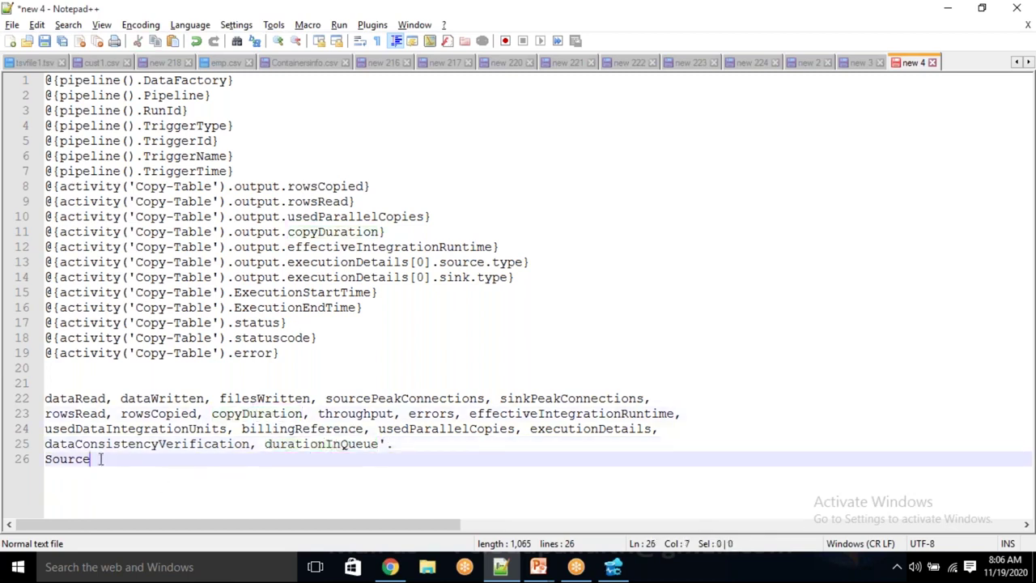
left_click_drag(100, 459, 46, 401)
left_click(129, 455)
double_click(402, 247)
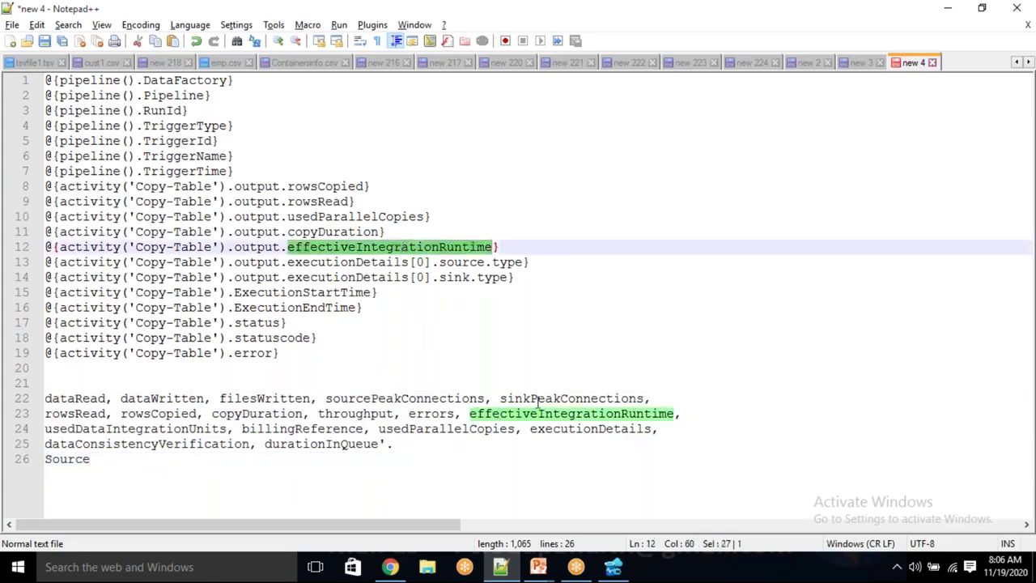
double_click(375, 216)
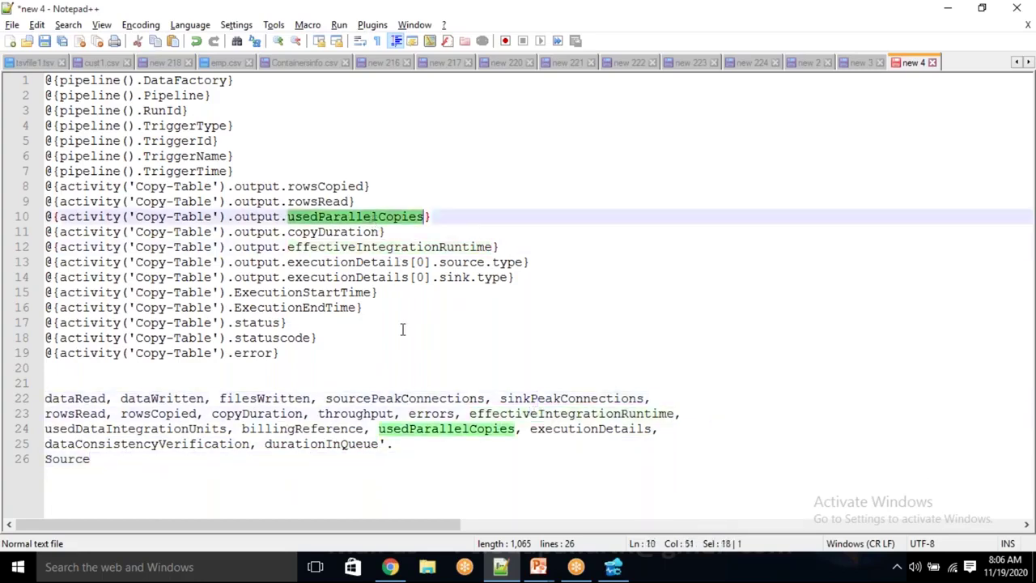
double_click(437, 428)
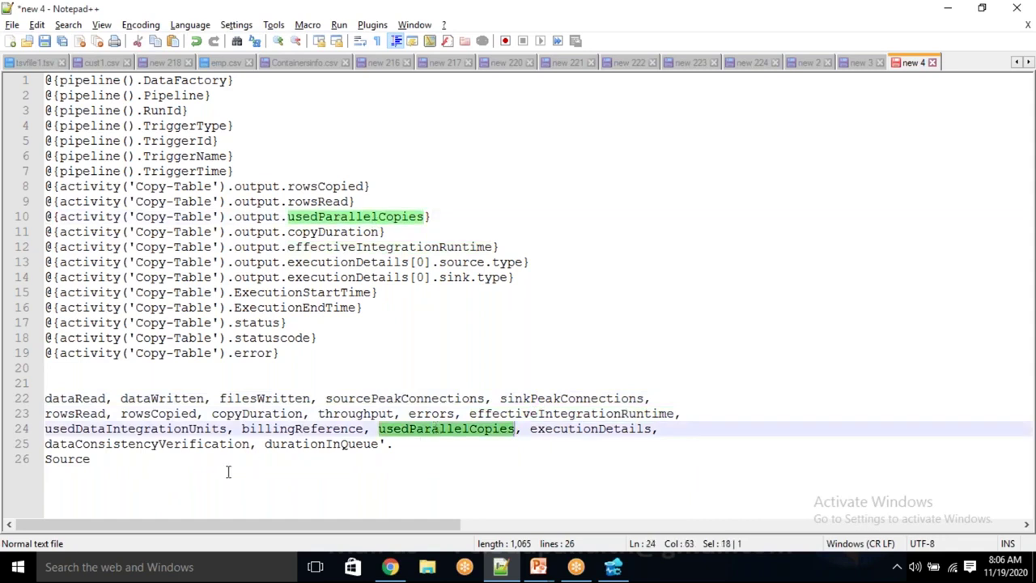
left_click_drag(120, 465, 47, 382)
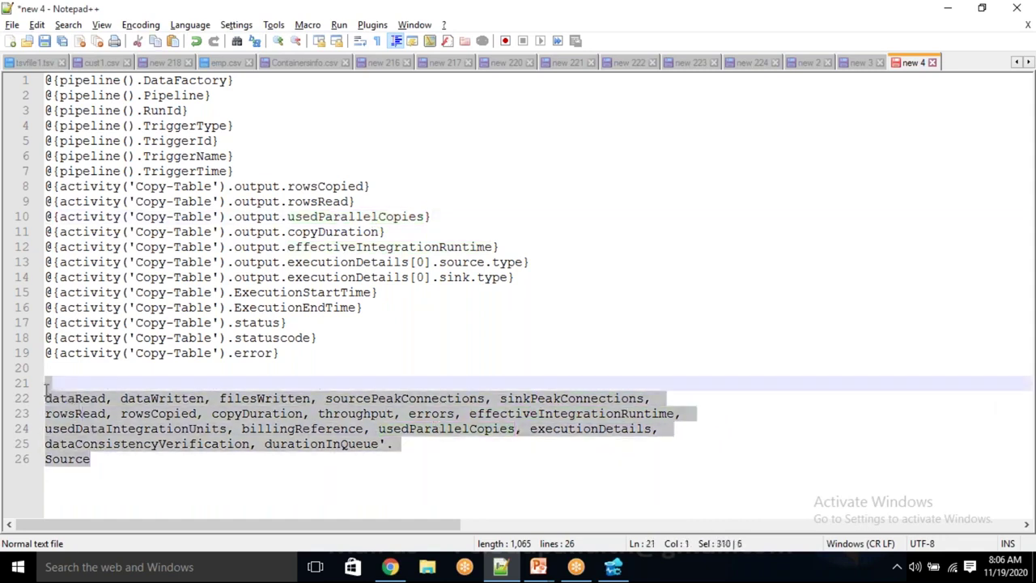
Select the output-property list from dataRead down through the Source line and delete it
left_click(149, 486)
double_click(82, 398)
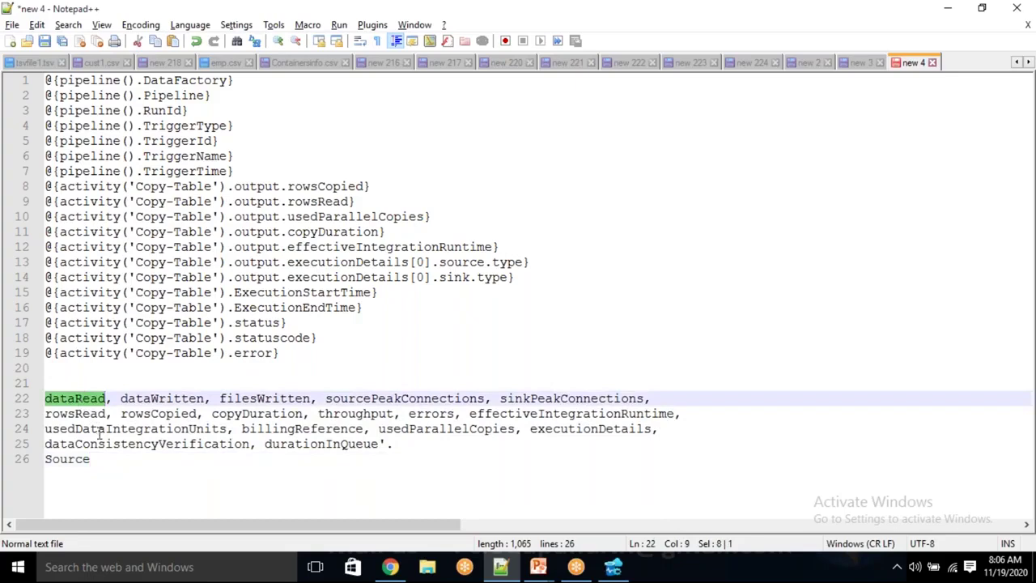
double_click(180, 400)
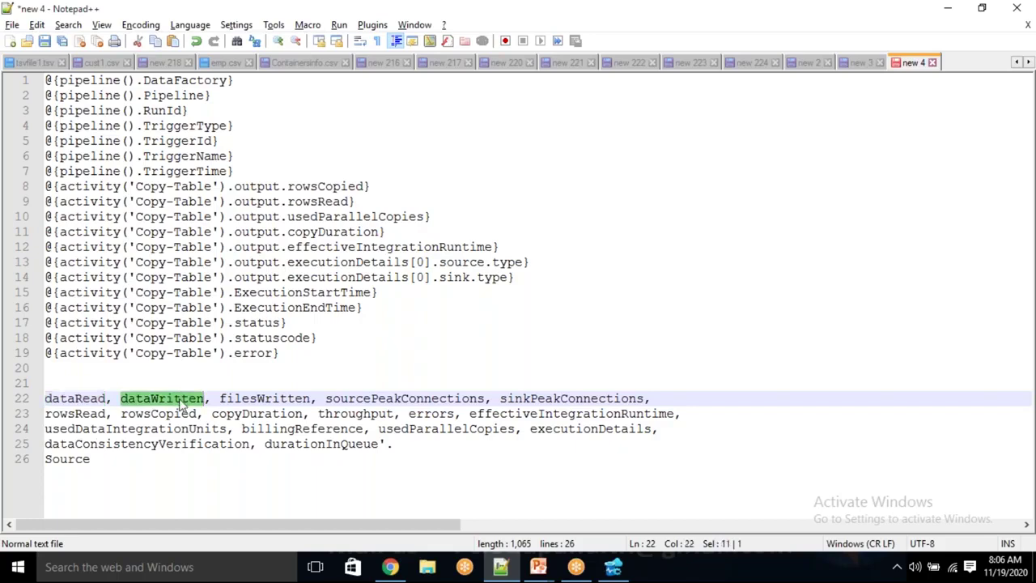
double_click(241, 400)
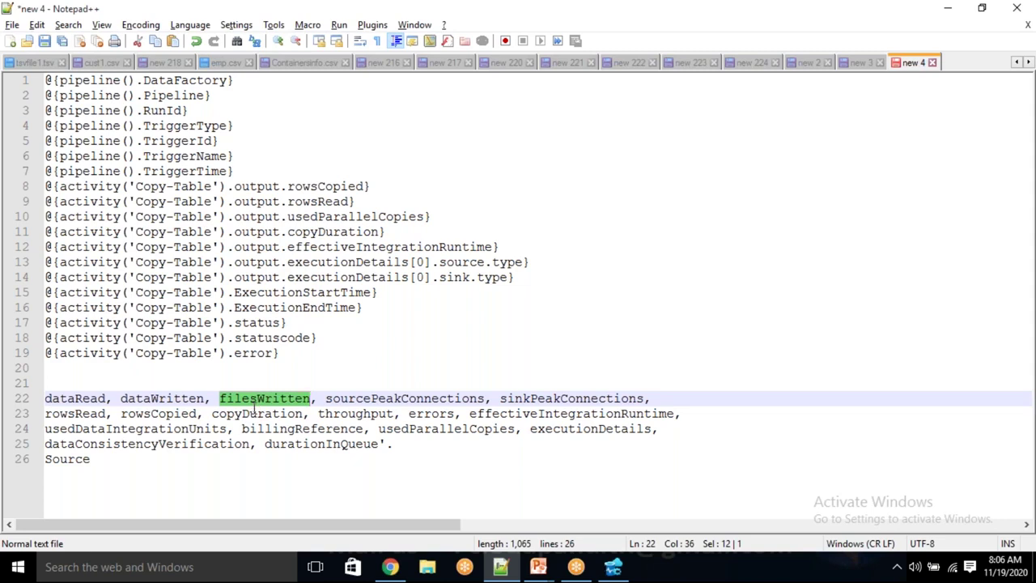
double_click(401, 398)
key("shift+Up")
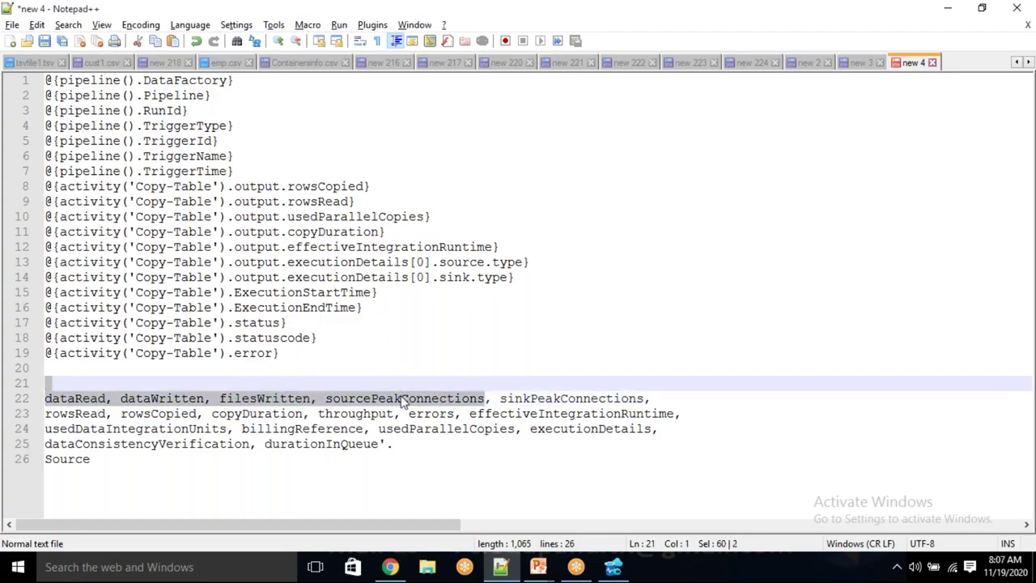
double_click(567, 399)
left_click_drag(141, 461, 49, 383)
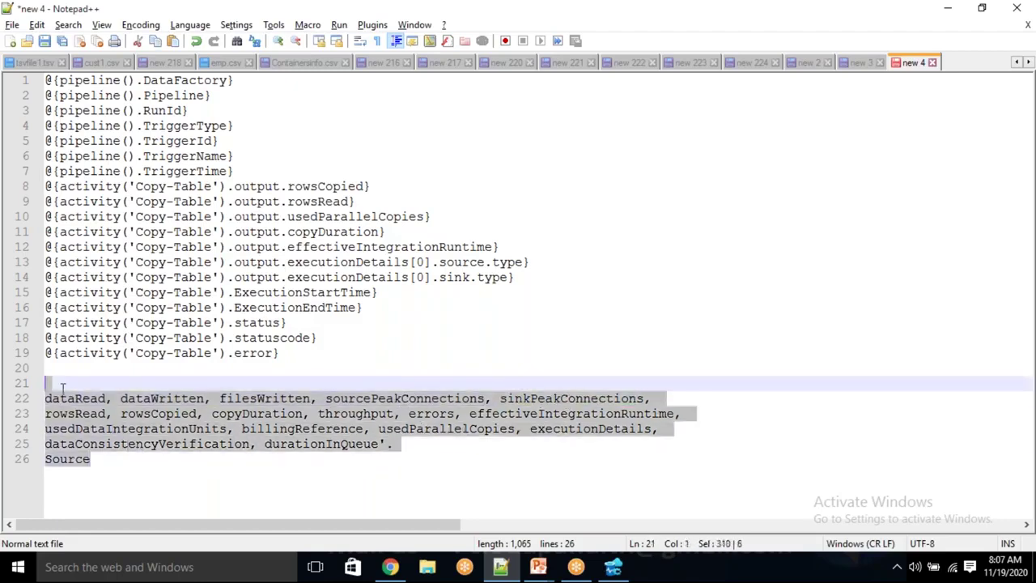
key("Delete")
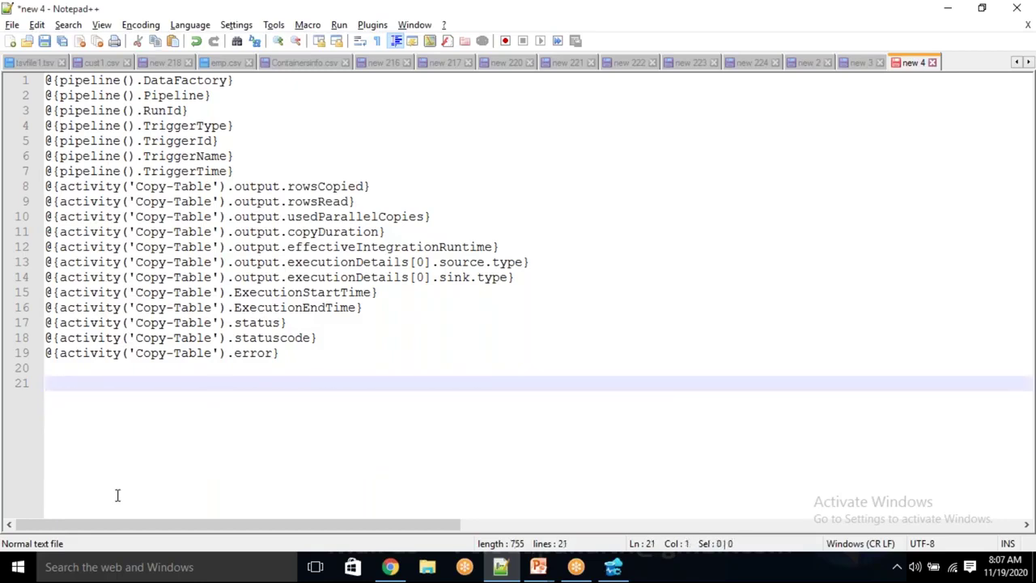
Undo to restore the property list and Source line, recheck output references, then switch to Azure Data Studio
key("ctrl+z")
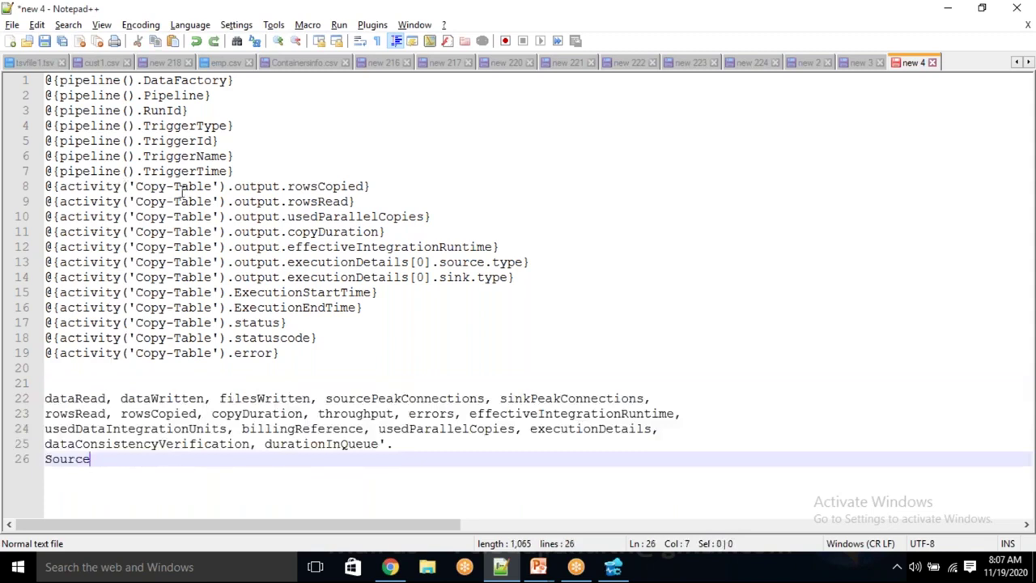
double_click(242, 186)
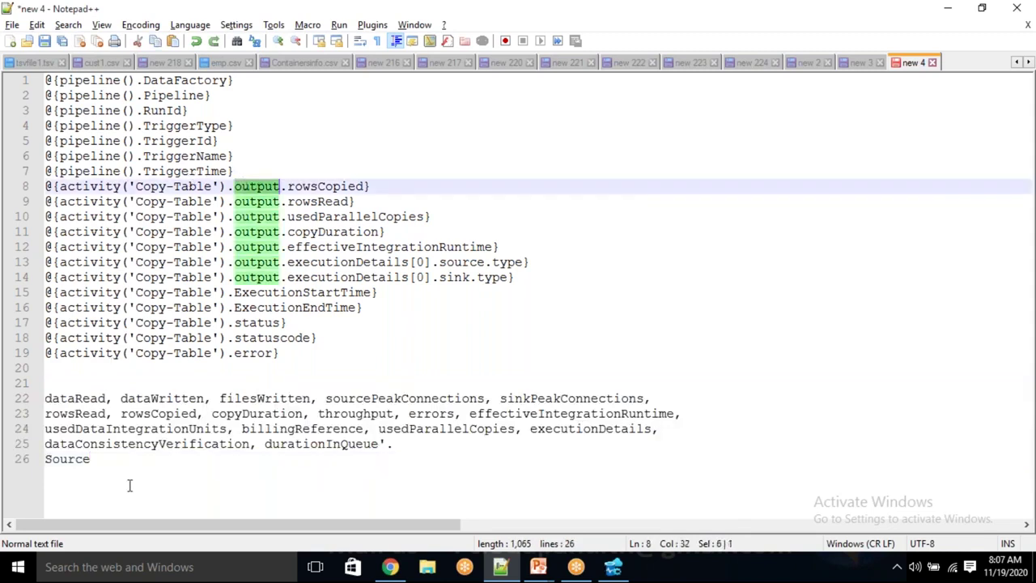
left_click_drag(127, 483, 75, 399)
left_click(132, 466)
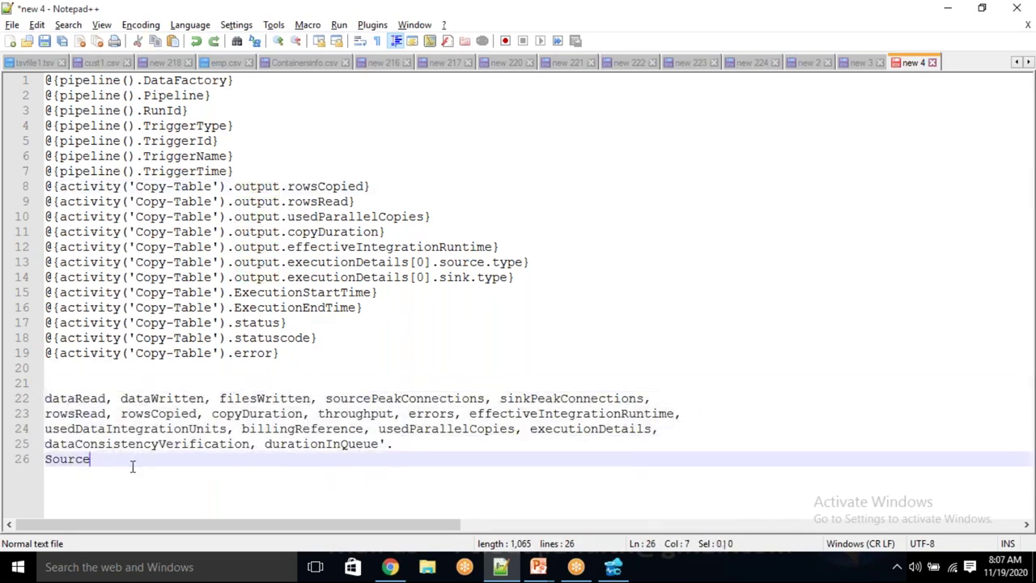
double_click(251, 187)
key("alt+Tab")
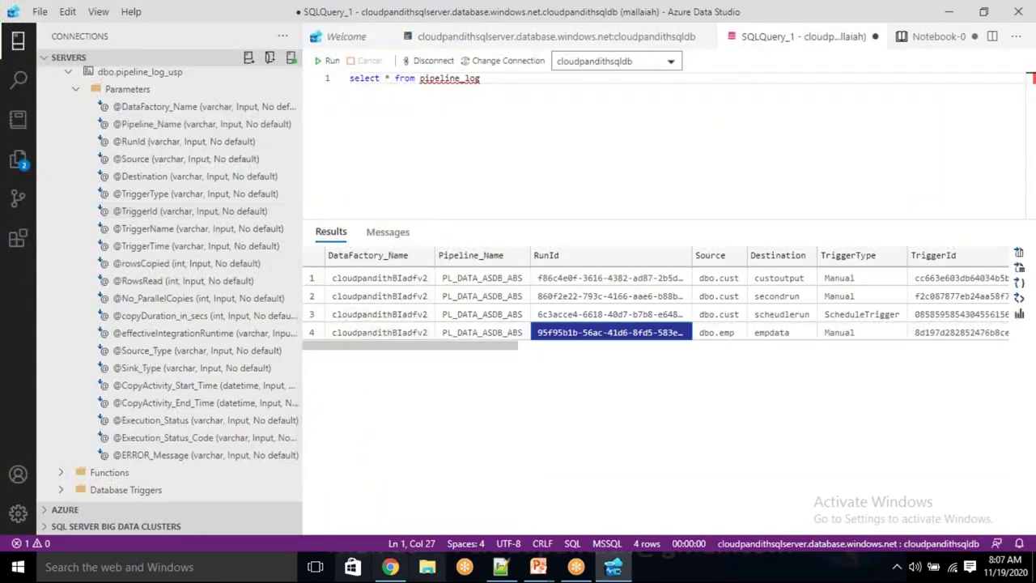
left_click(393, 567)
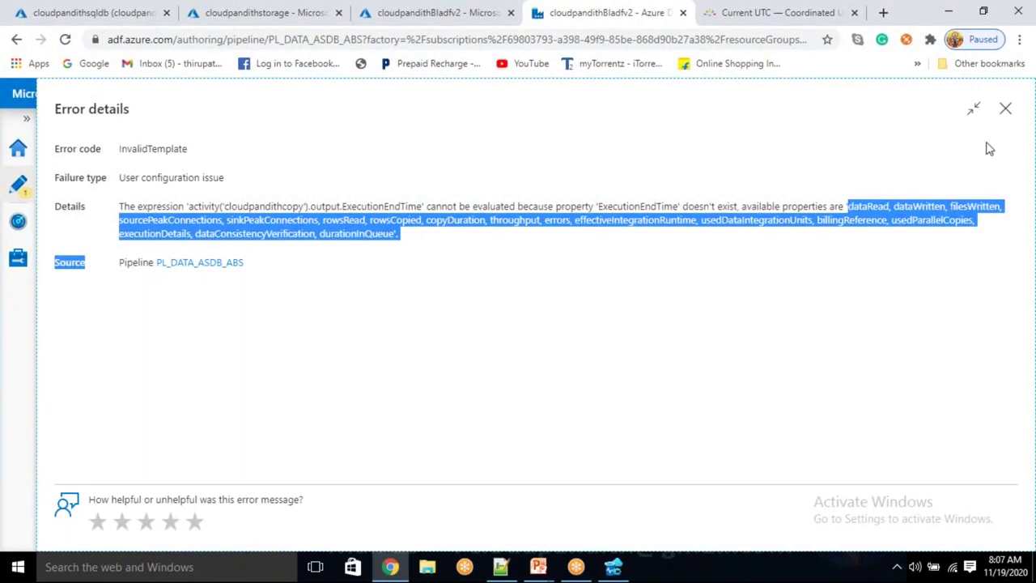
left_click(1004, 110)
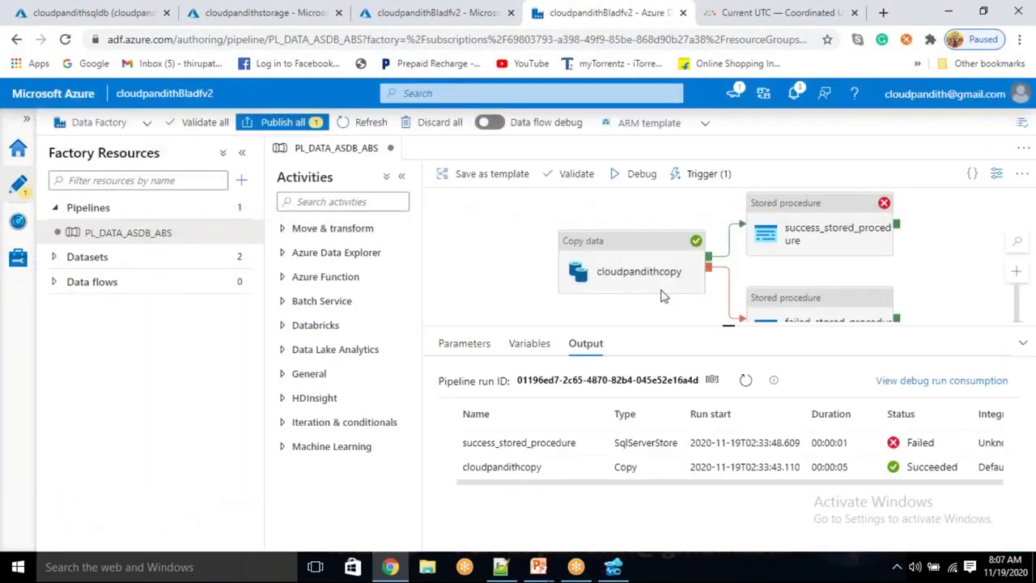
left_click(821, 225)
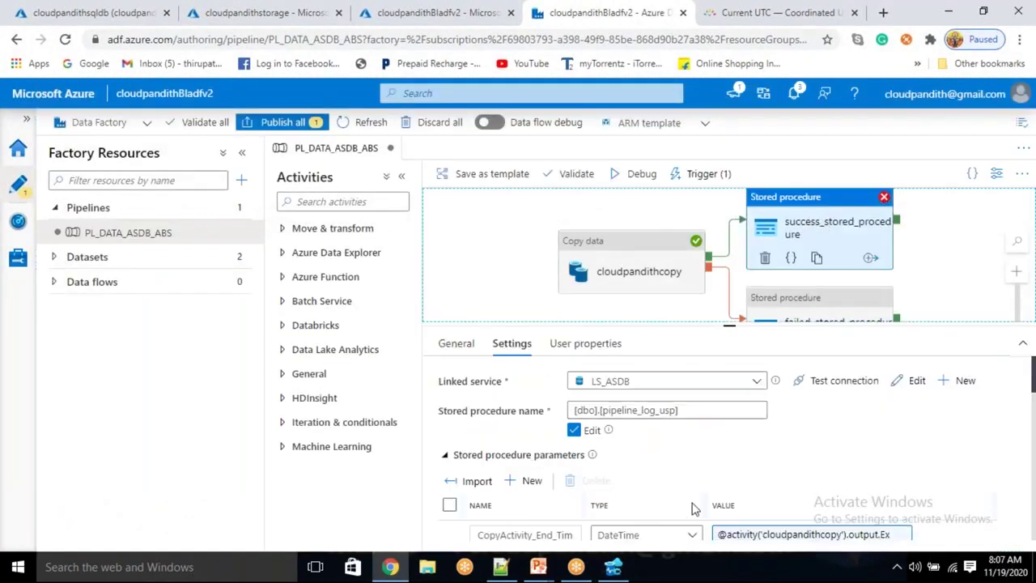
scroll(694, 496, "down", 1)
left_click(792, 471)
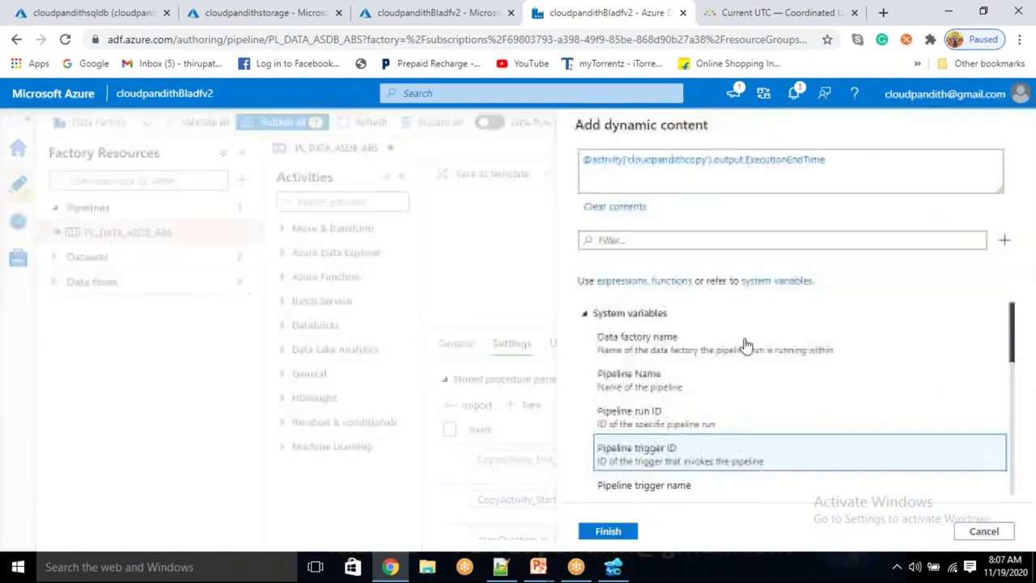
left_click_drag(744, 162, 713, 161)
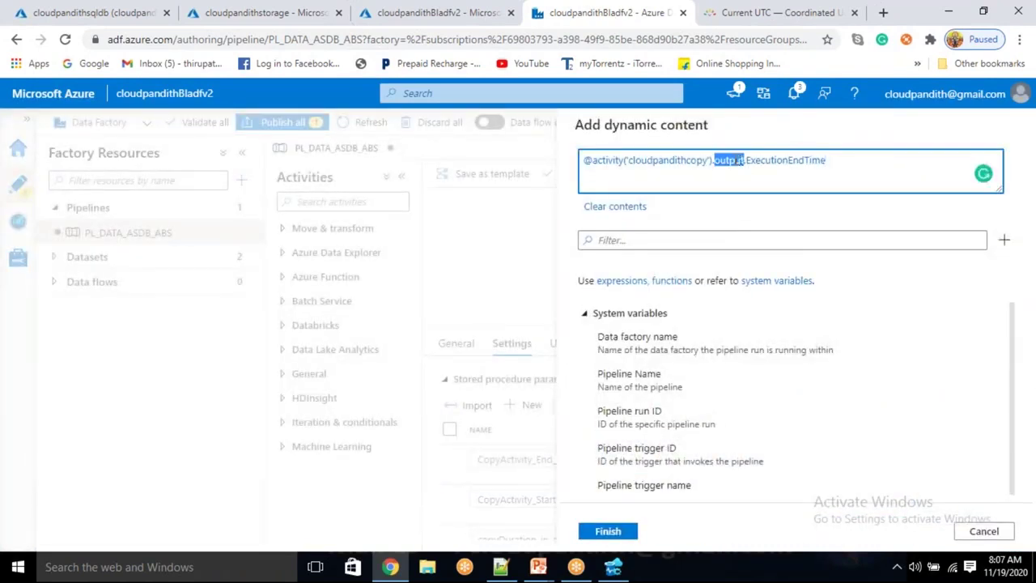
key("BackSpace")
key("BackSpace")
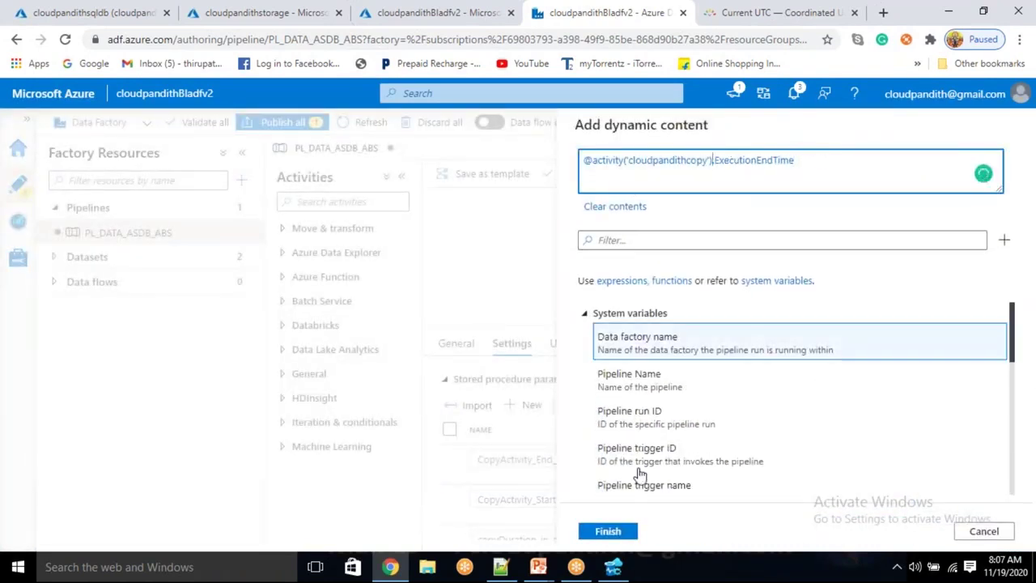
left_click(615, 531)
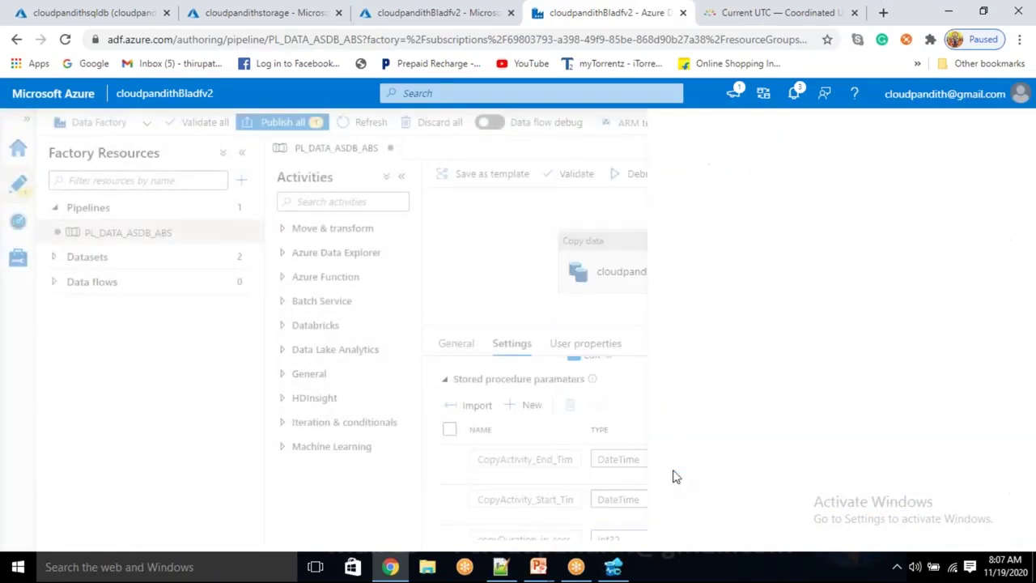
scroll(675, 476, "down", 1)
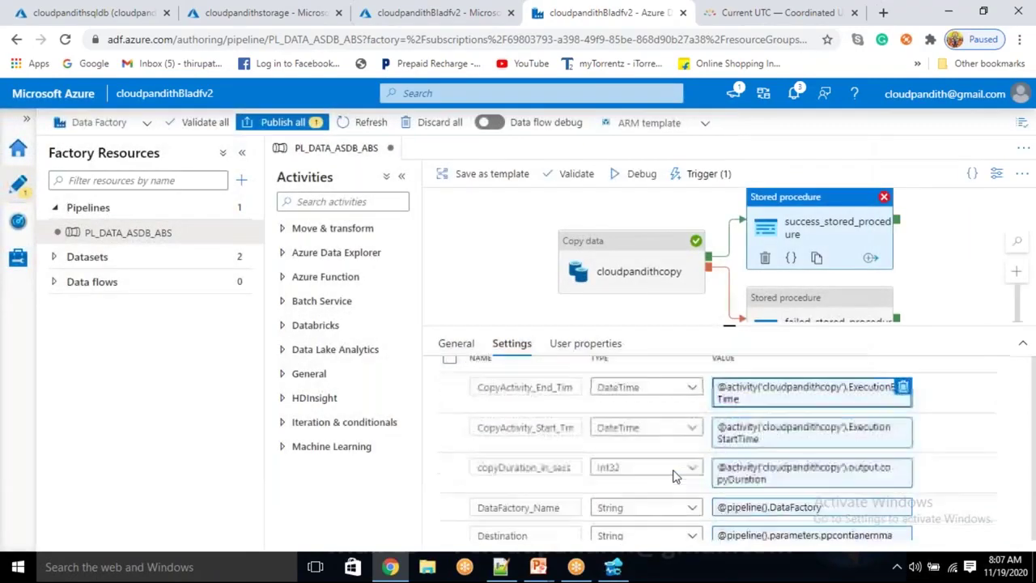
left_click(778, 473)
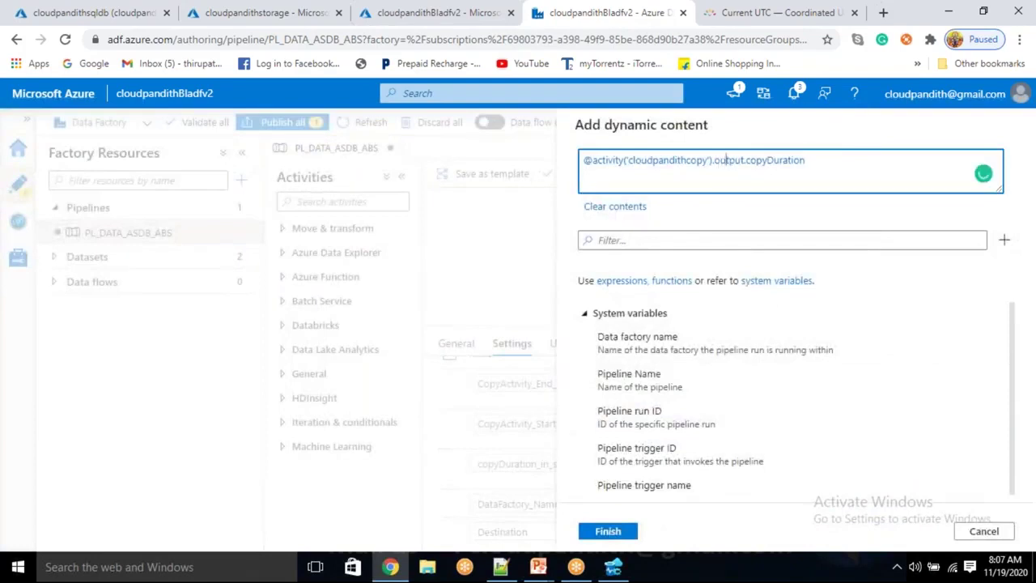
double_click(728, 159)
key("BackSpace")
key("BackSpace")
double_click(741, 166)
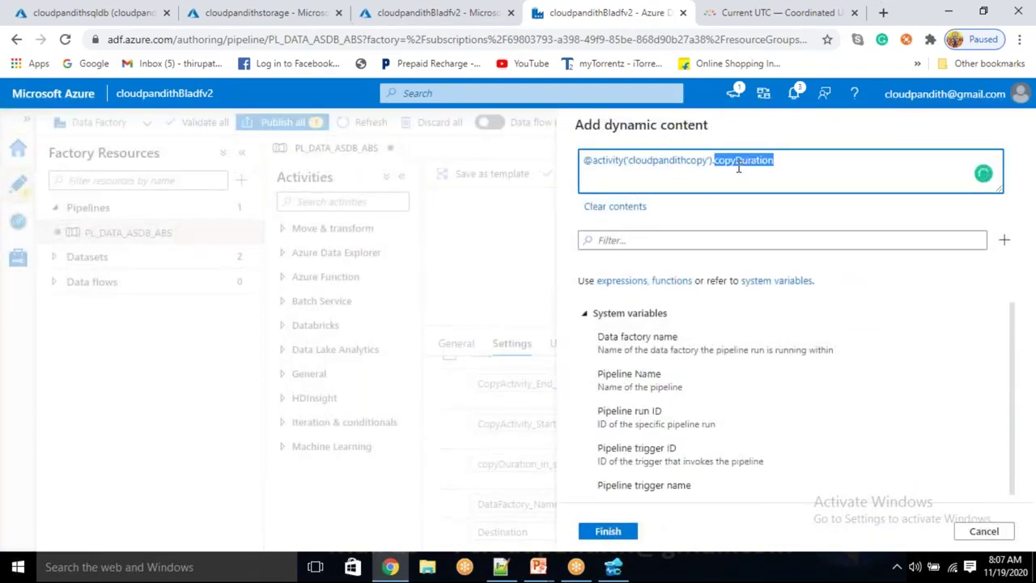
double_click(702, 163)
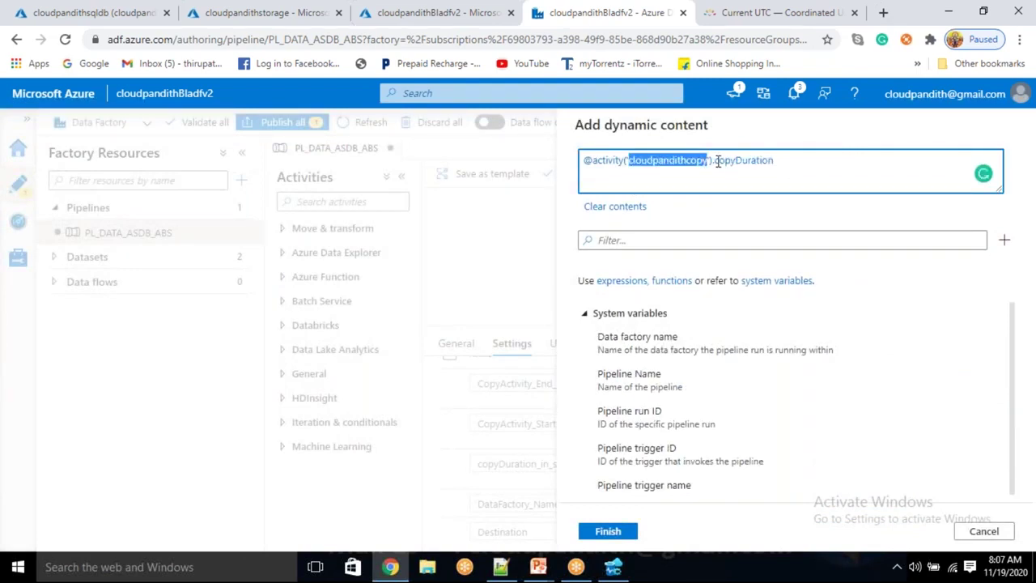
left_click(713, 161)
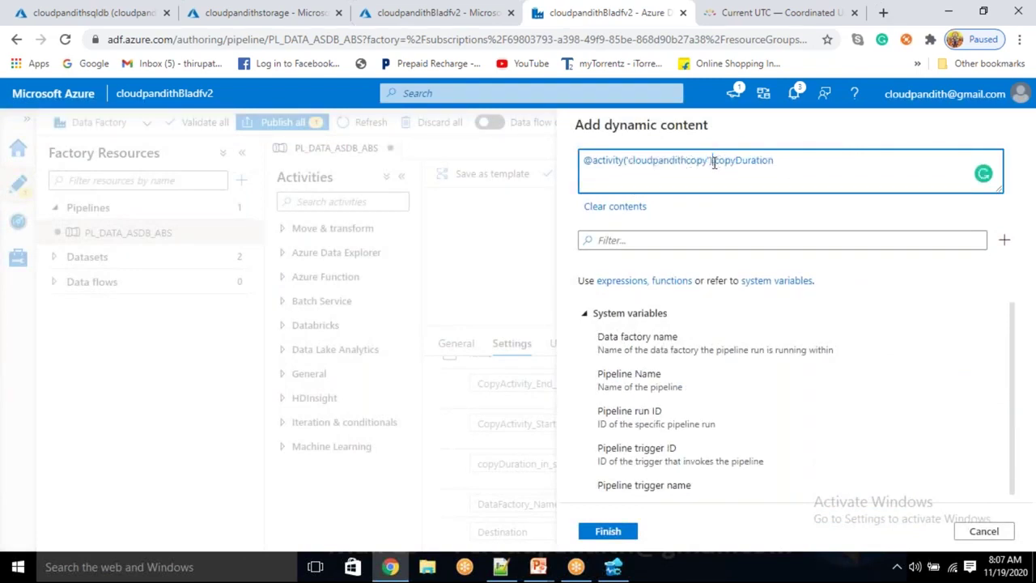
left_click_drag(714, 161, 583, 158)
left_click(715, 160)
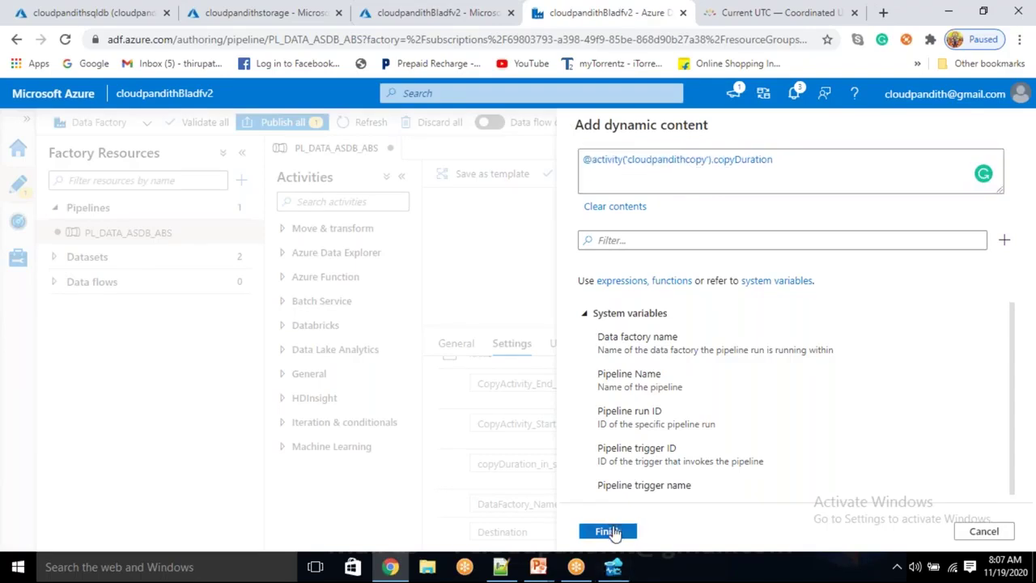
left_click(607, 531)
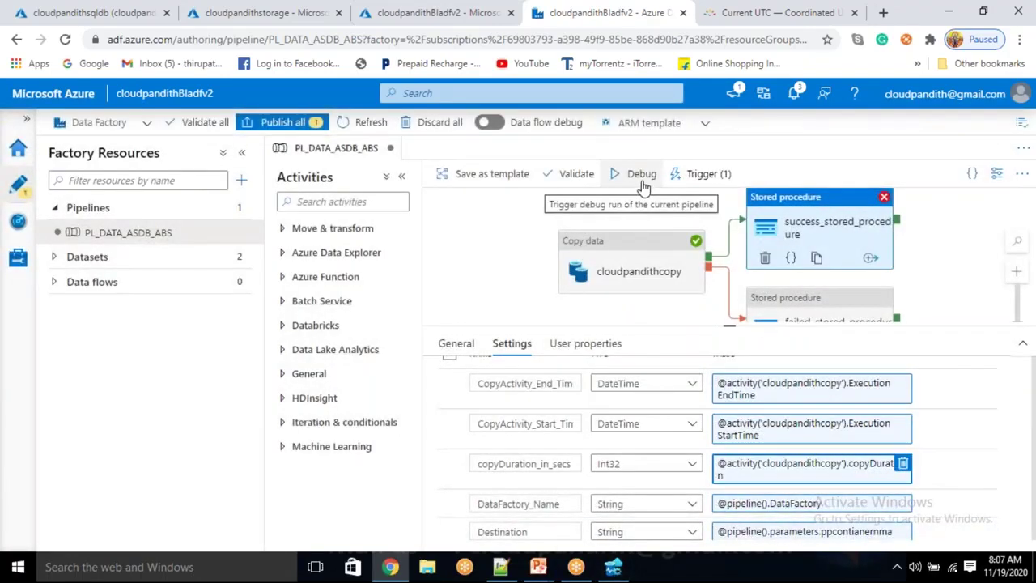
Debug the pipeline with parameters dbo, cust, custdata and cust.json
left_click(642, 174)
left_click(730, 216)
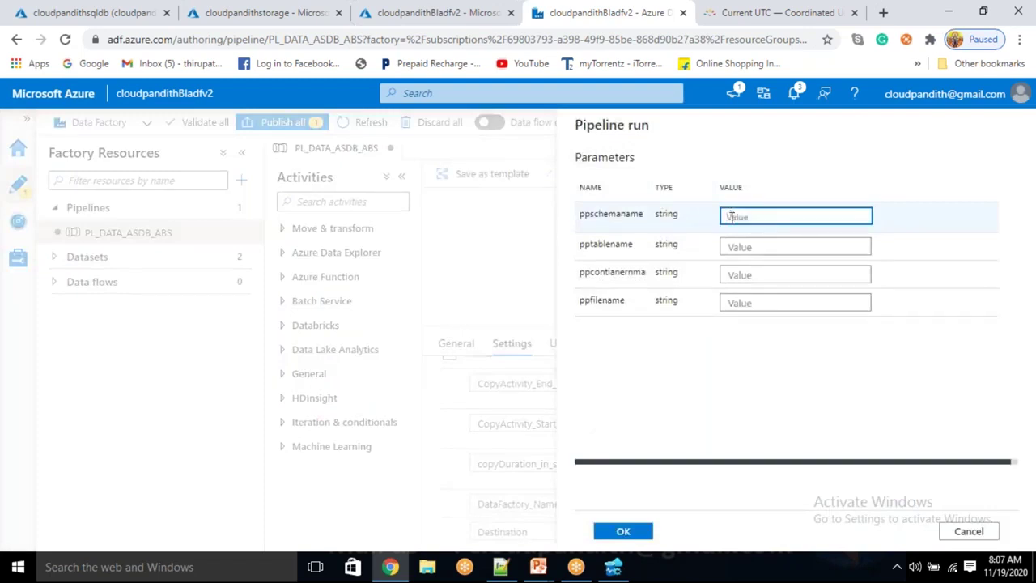
type("dbo")
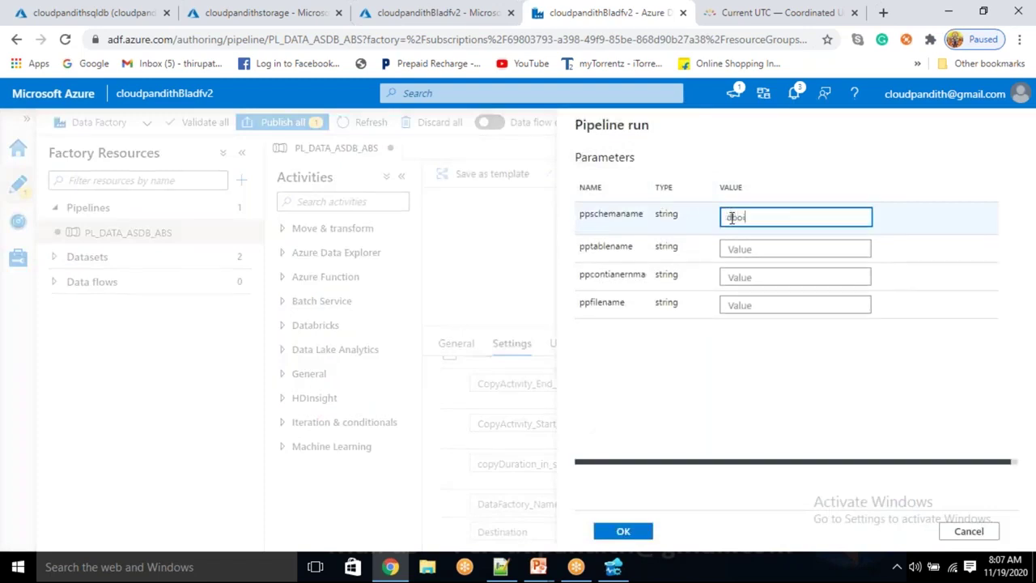
key("Tab")
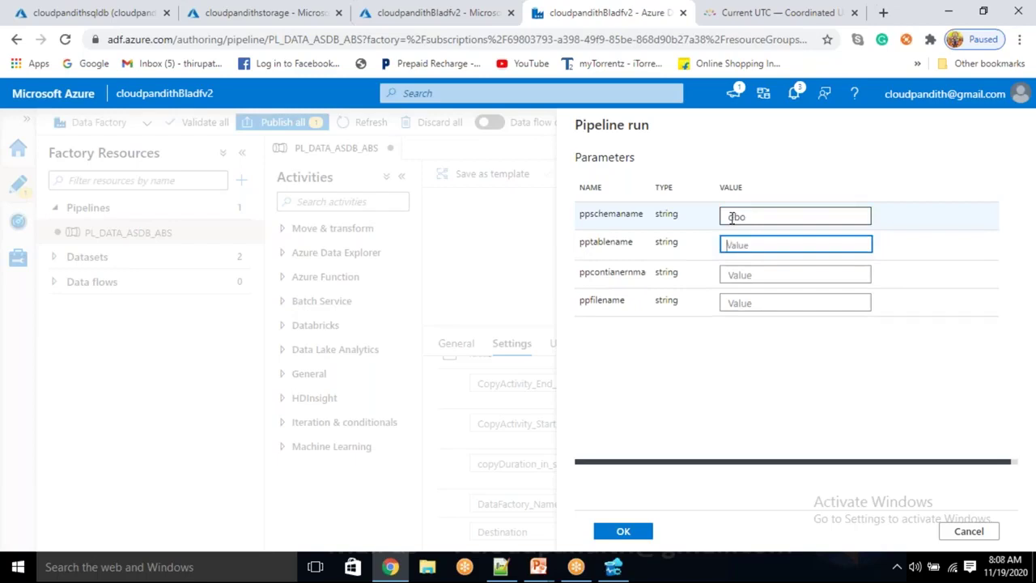
type("cust")
key("Tab")
type("c")
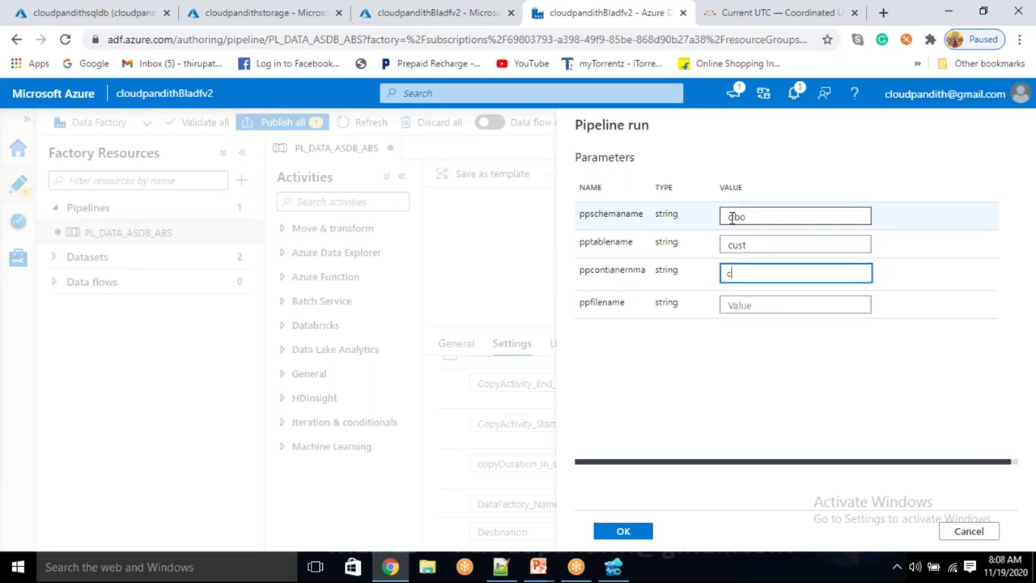
type("ustdata")
key("Tab")
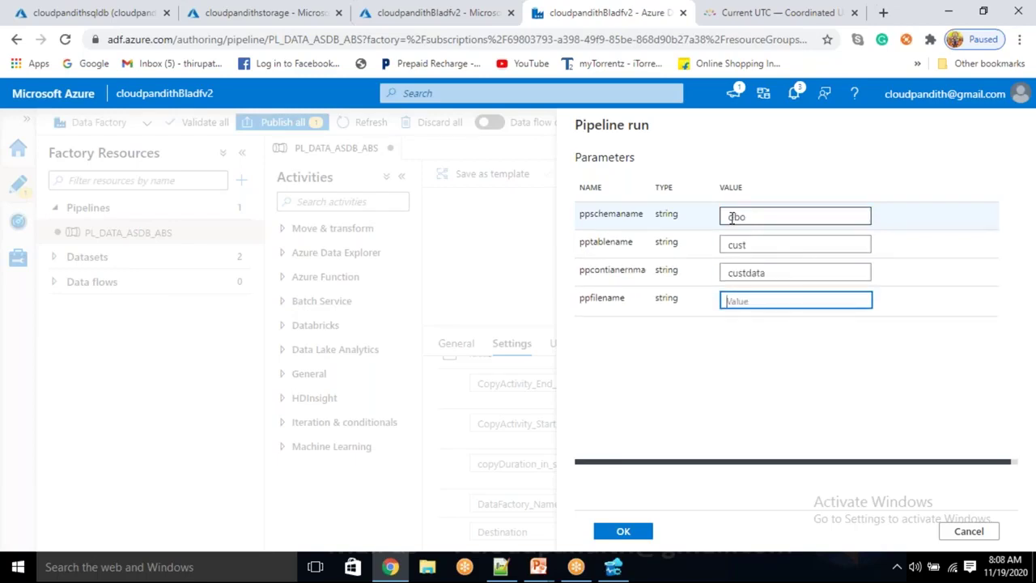
type("cust.json")
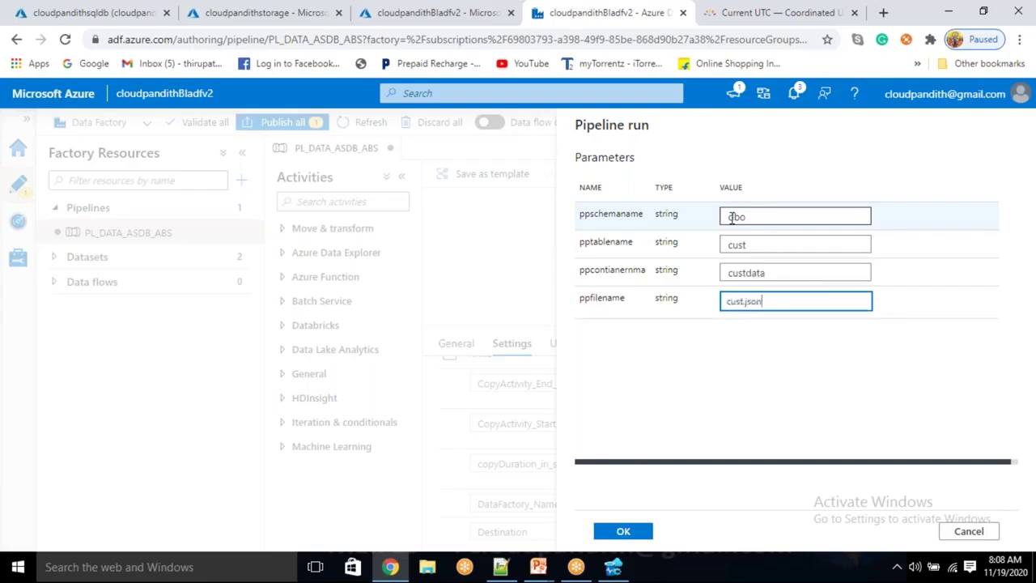
left_click(622, 534)
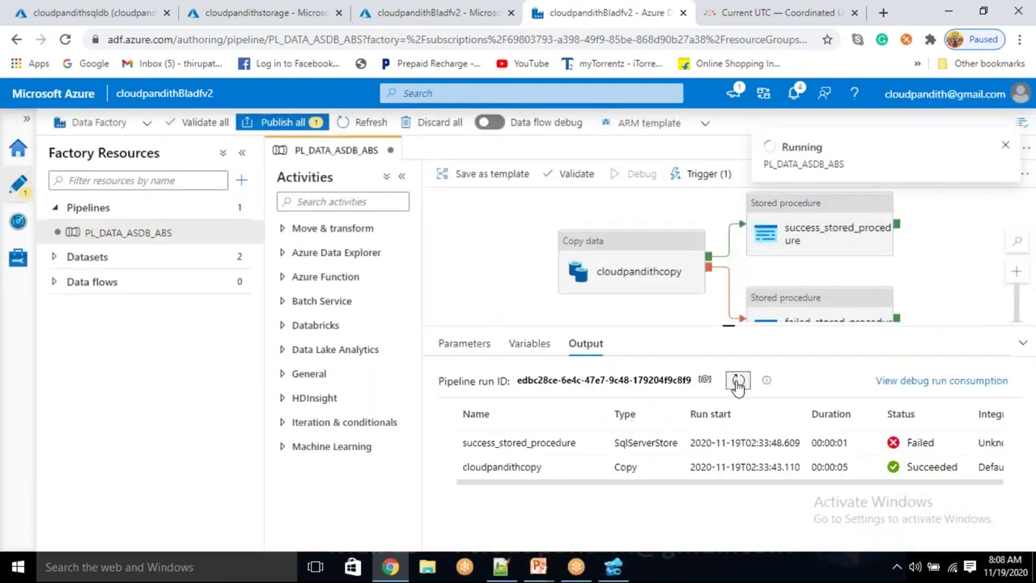
Refresh the debug output, then open the failed stored procedure's InvalidTemplate error in full view
left_click(737, 381)
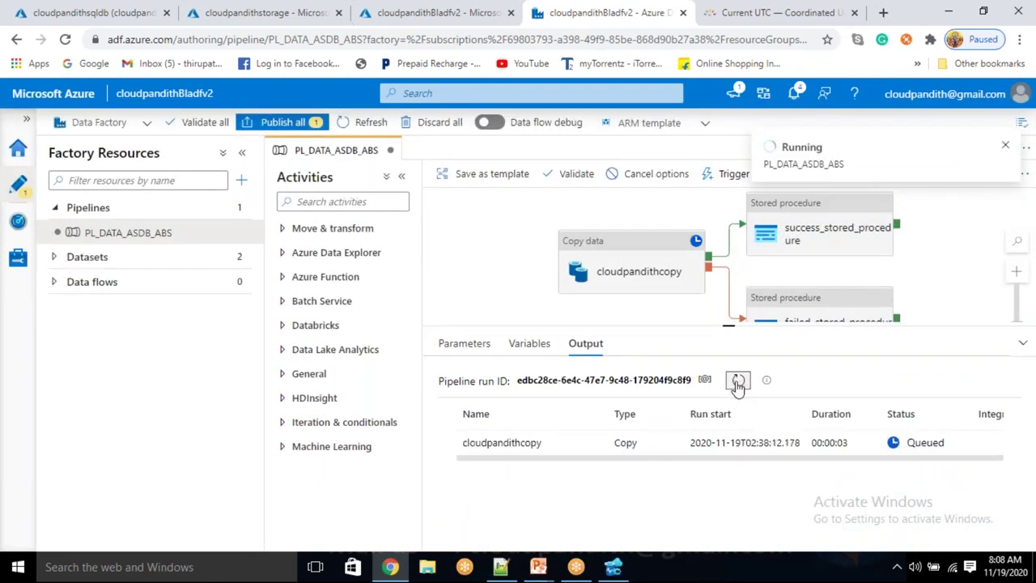
left_click(738, 381)
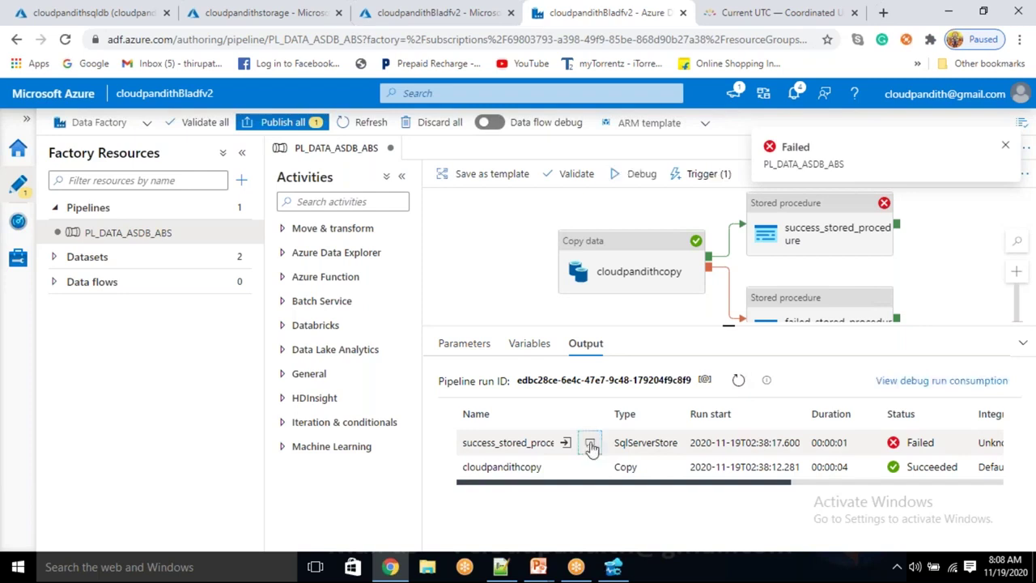
left_click(590, 445)
left_click(696, 149)
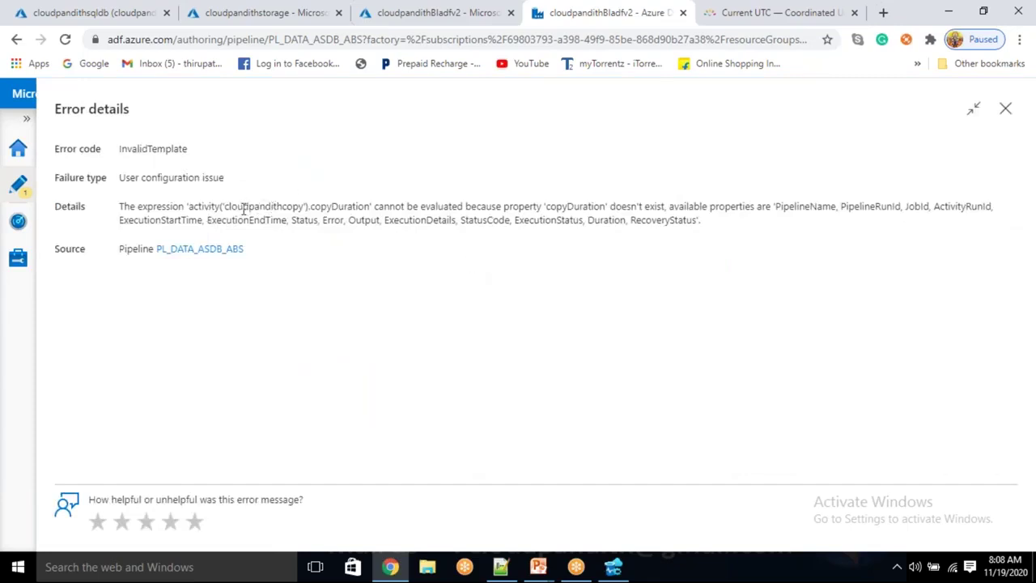
Highlight the missing copyDuration property in the error and select the available-properties list
left_click_drag(243, 208, 269, 207)
double_click(337, 208)
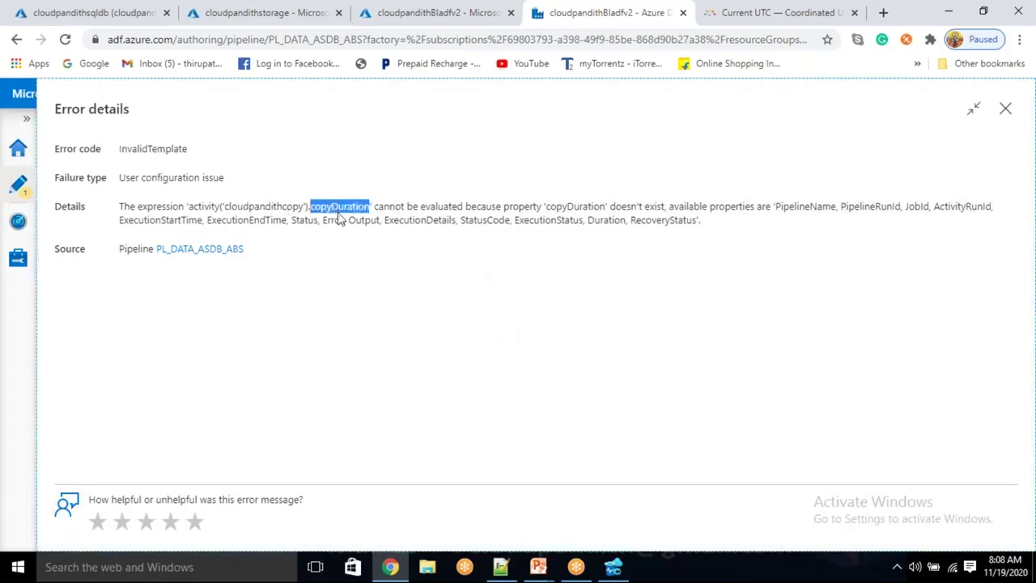
left_click_drag(401, 208, 543, 208)
double_click(574, 208)
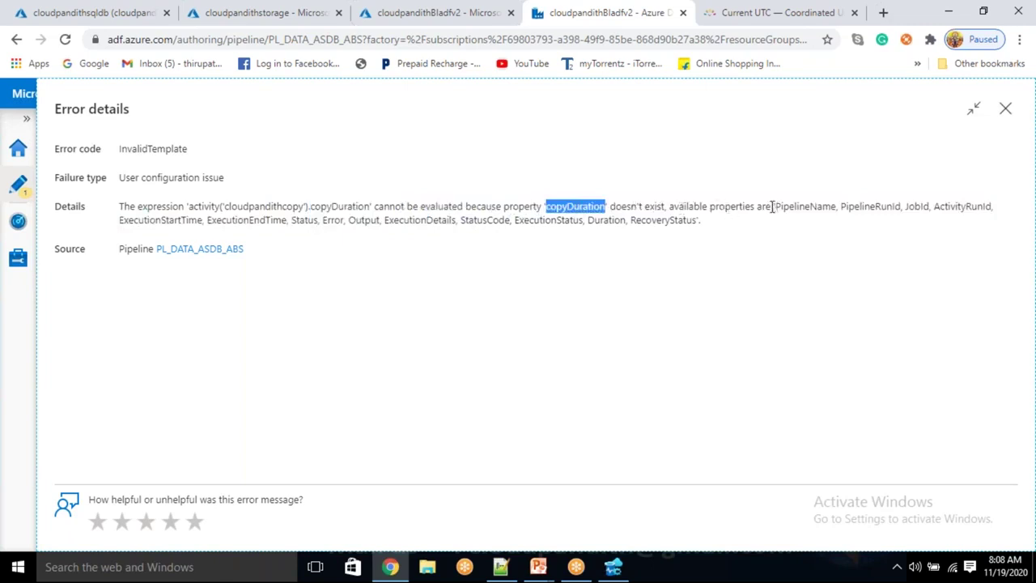
left_click_drag(772, 208, 775, 220)
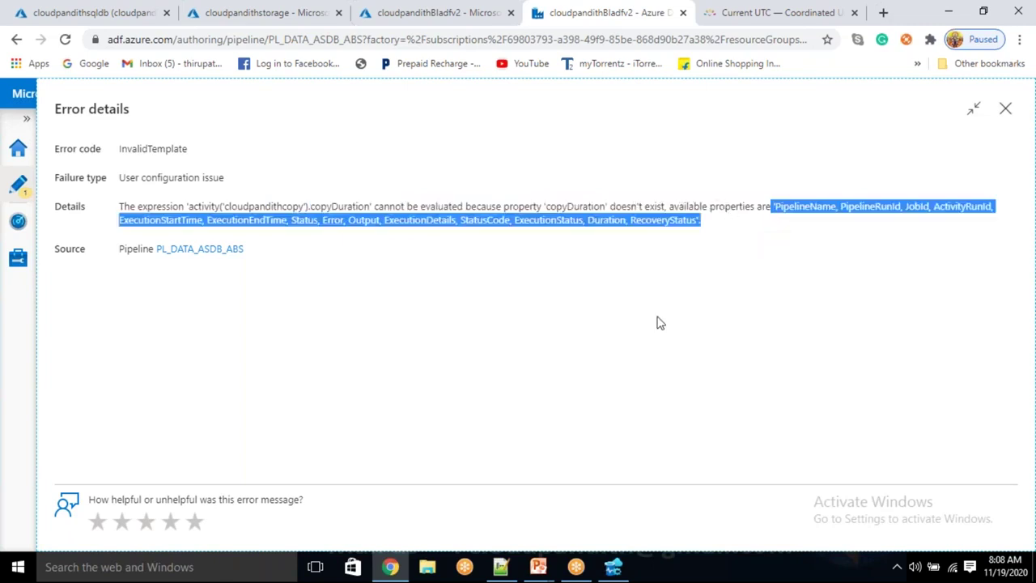
Paste the PipelineName–RecoveryStatus property list and wrap it over three lines after ExecutionStartTime and StatusCode
left_click(501, 567)
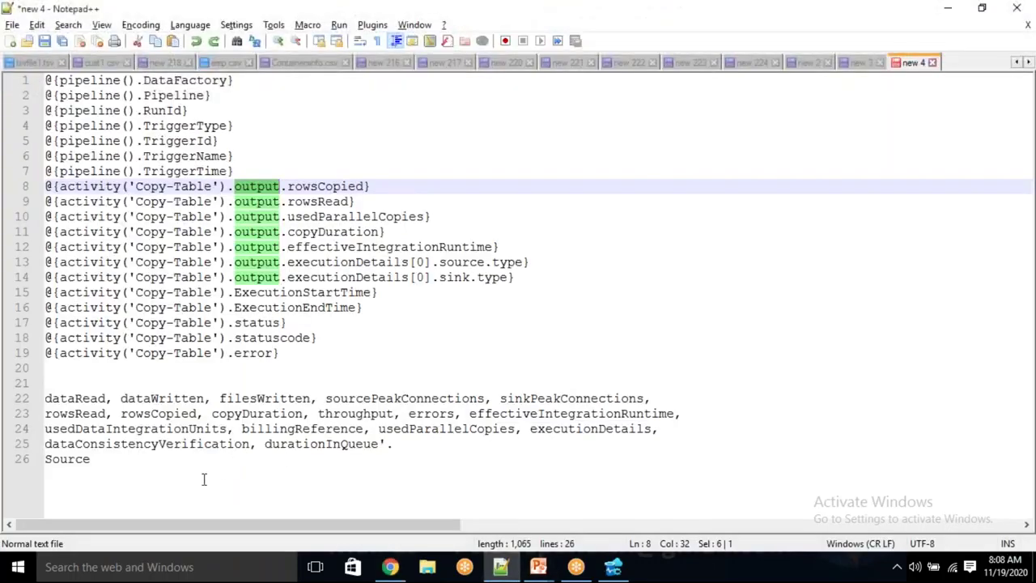
left_click(203, 476)
key("Return")
key("Return")
key("Up")
key("Up")
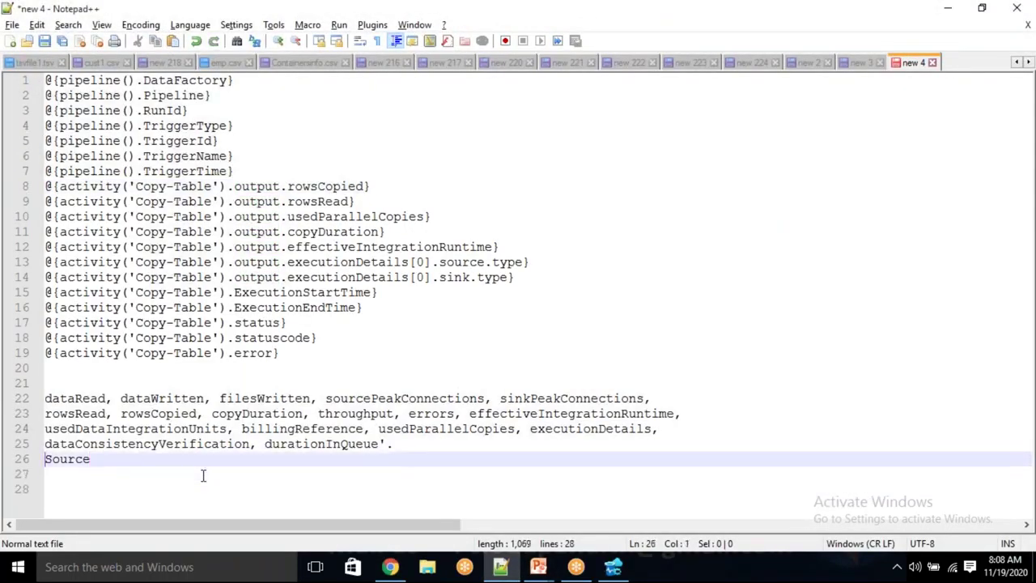
key("Up")
key("Up")
key("Up")
key("Up")
key("Return")
key("Return")
key("Return")
key("Return")
key("Up")
key("Up")
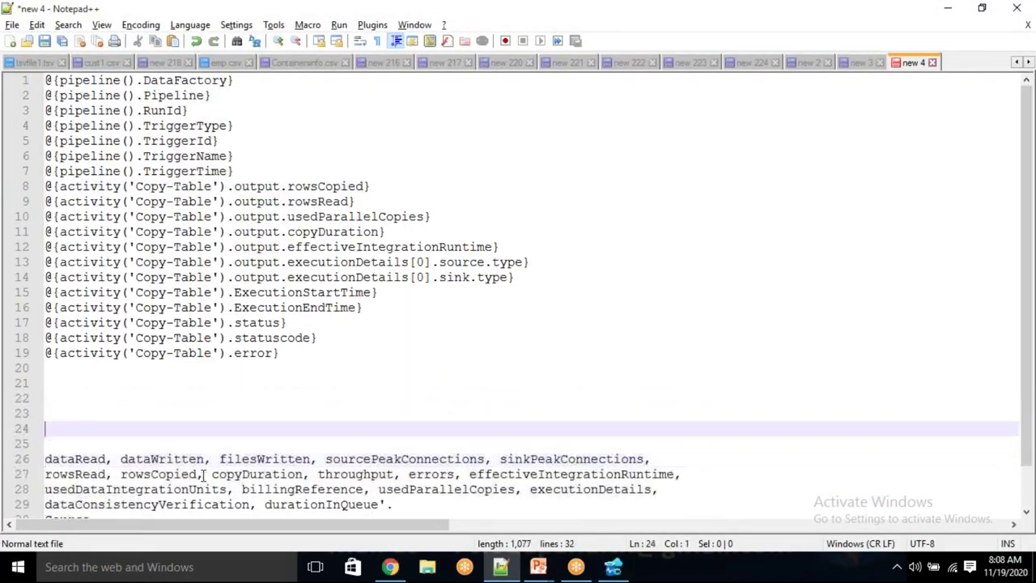
key("Up")
key("Up")
key("ctrl+v")
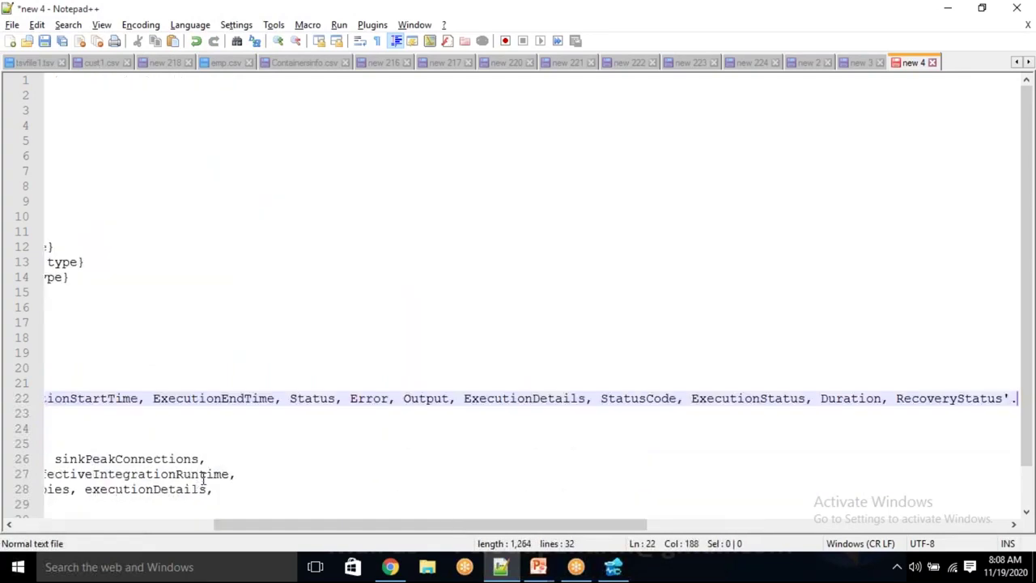
key("Return")
key("Return")
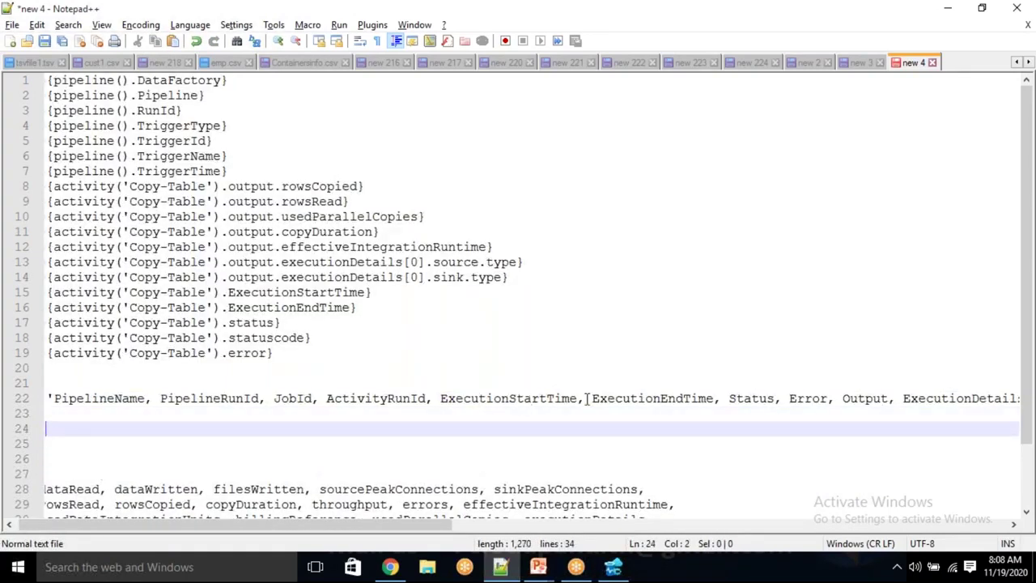
left_click(587, 398)
key("Return")
key("Return")
key("BackSpace")
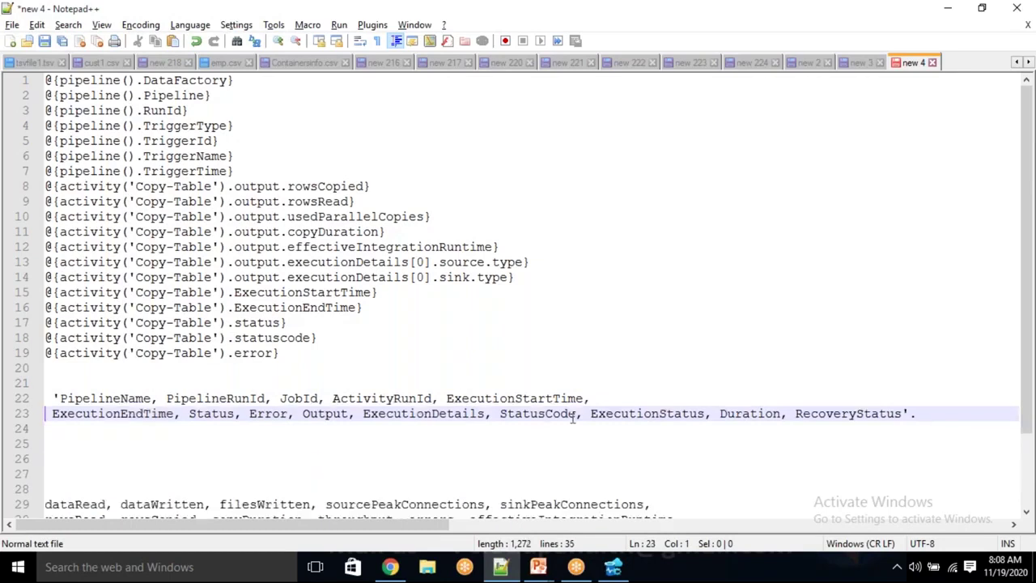
left_click(579, 414)
key("Return")
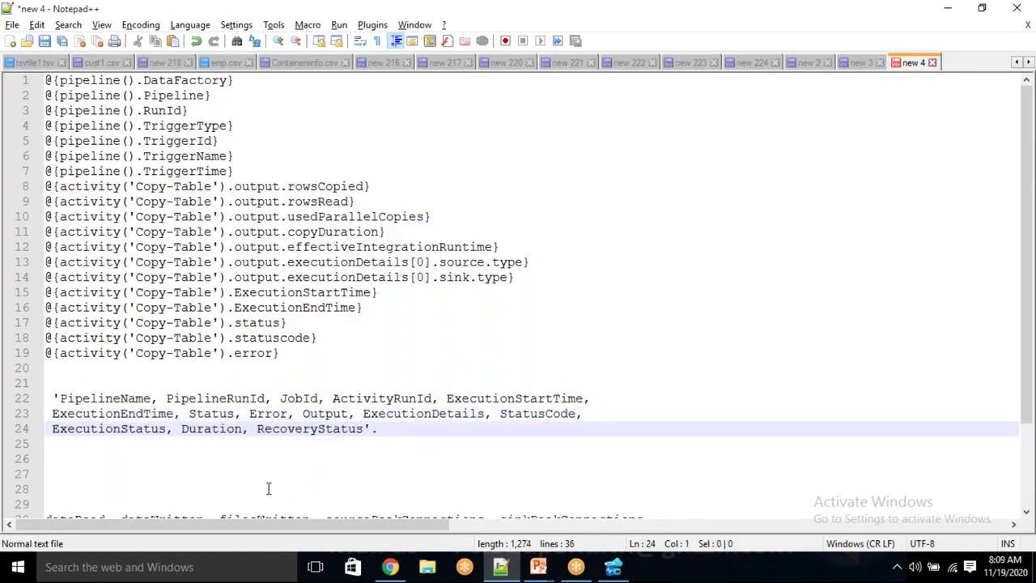
Compare ExecutionStartTime, ExecutionEndTime, status, statuscode and error expressions against the available properties
double_click(278, 296)
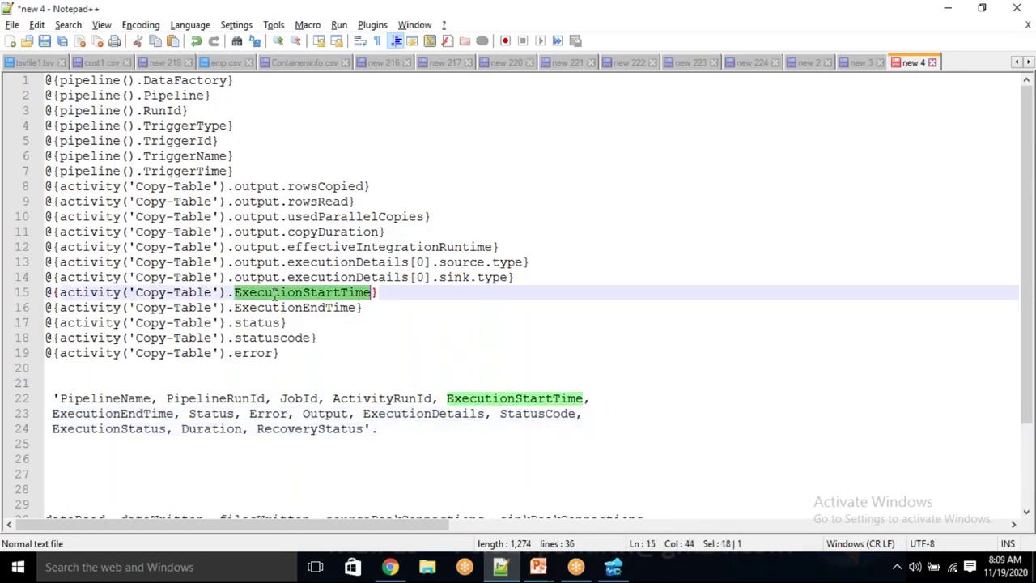
double_click(326, 309)
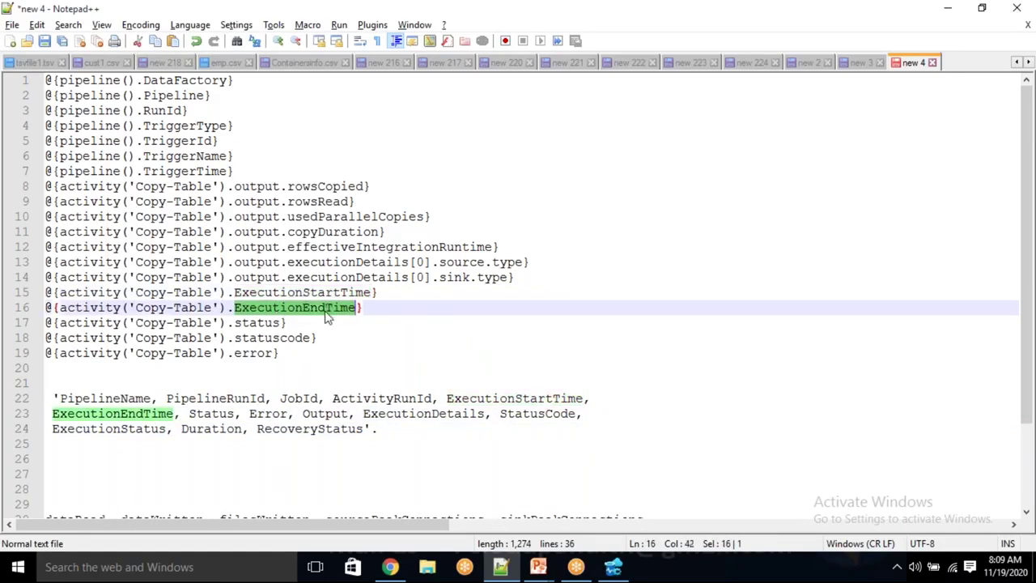
double_click(257, 322)
double_click(267, 339)
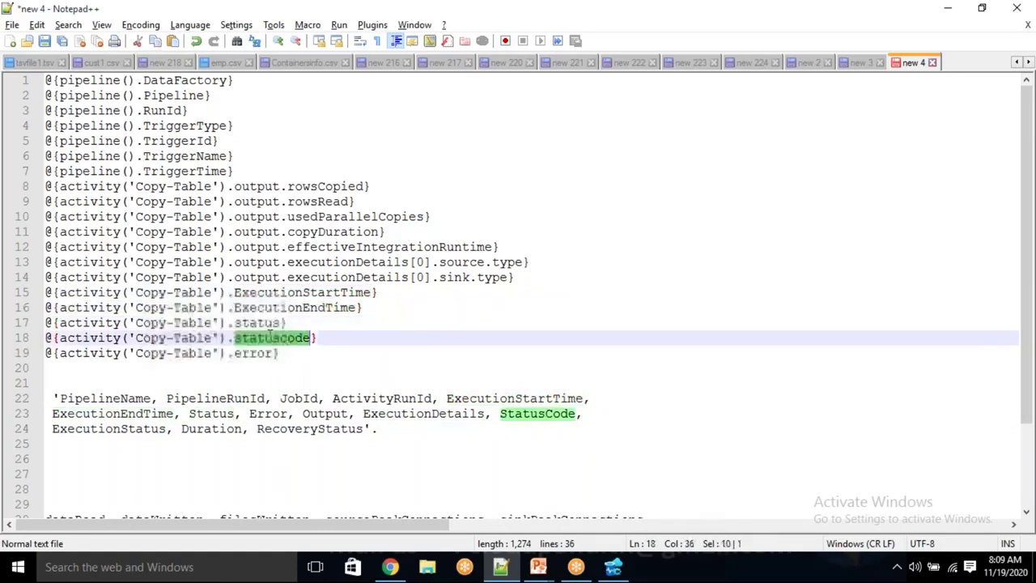
left_click(263, 352)
double_click(263, 353)
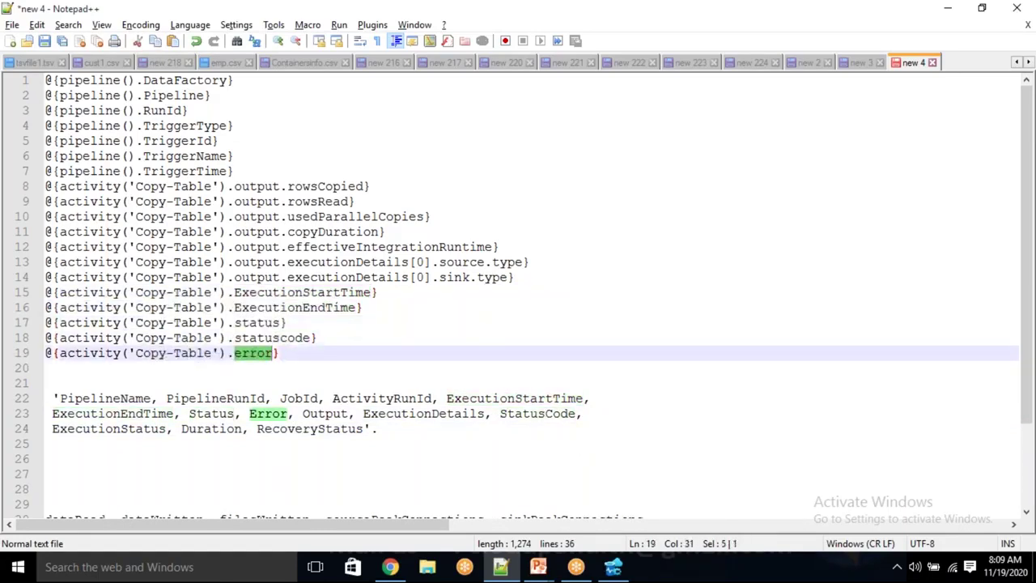